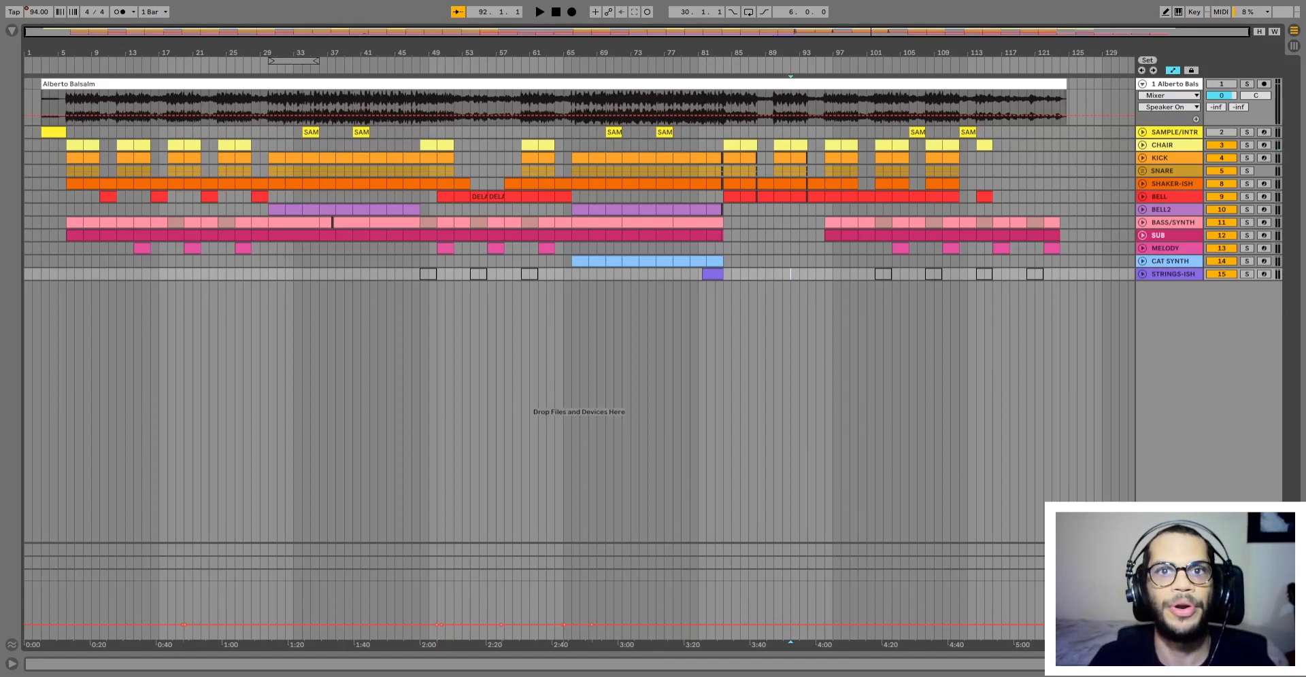
Step: Examine the tempo changes along the master tempo automation, checking points from bar 7 through bar 69
{"action": "left_click", "coordinate": [88, 85]}
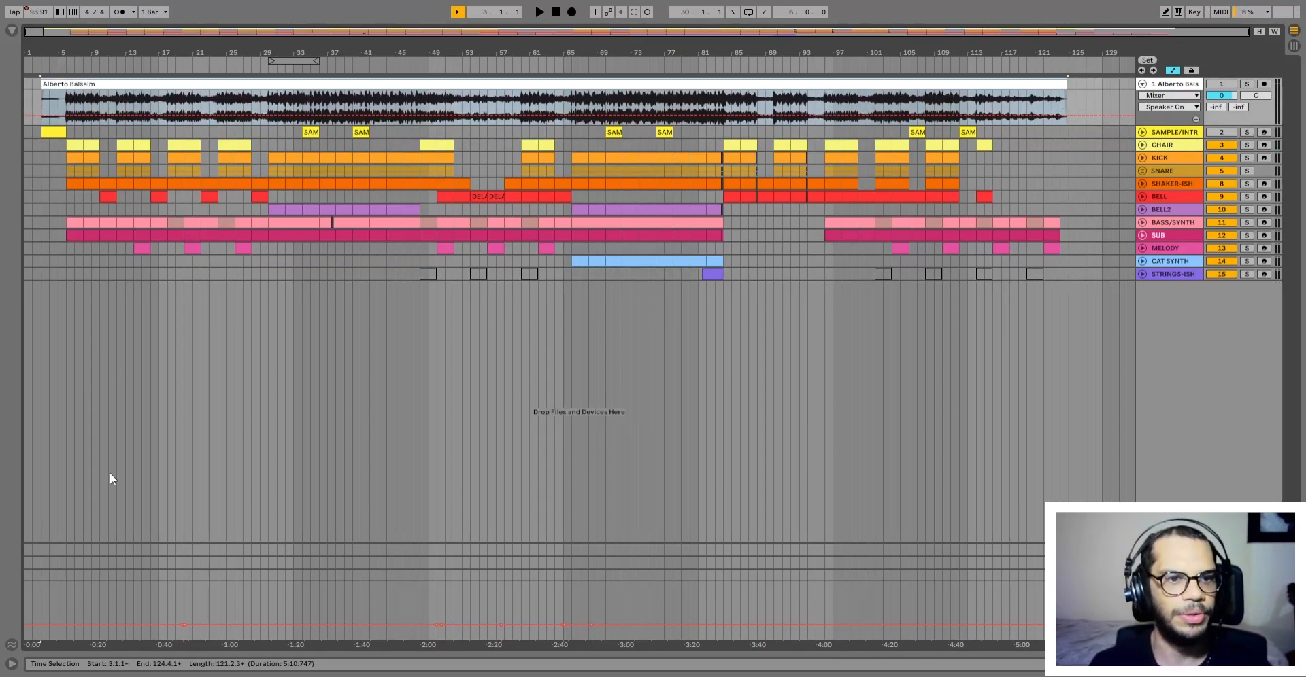
{"action": "left_click", "coordinate": [75, 597]}
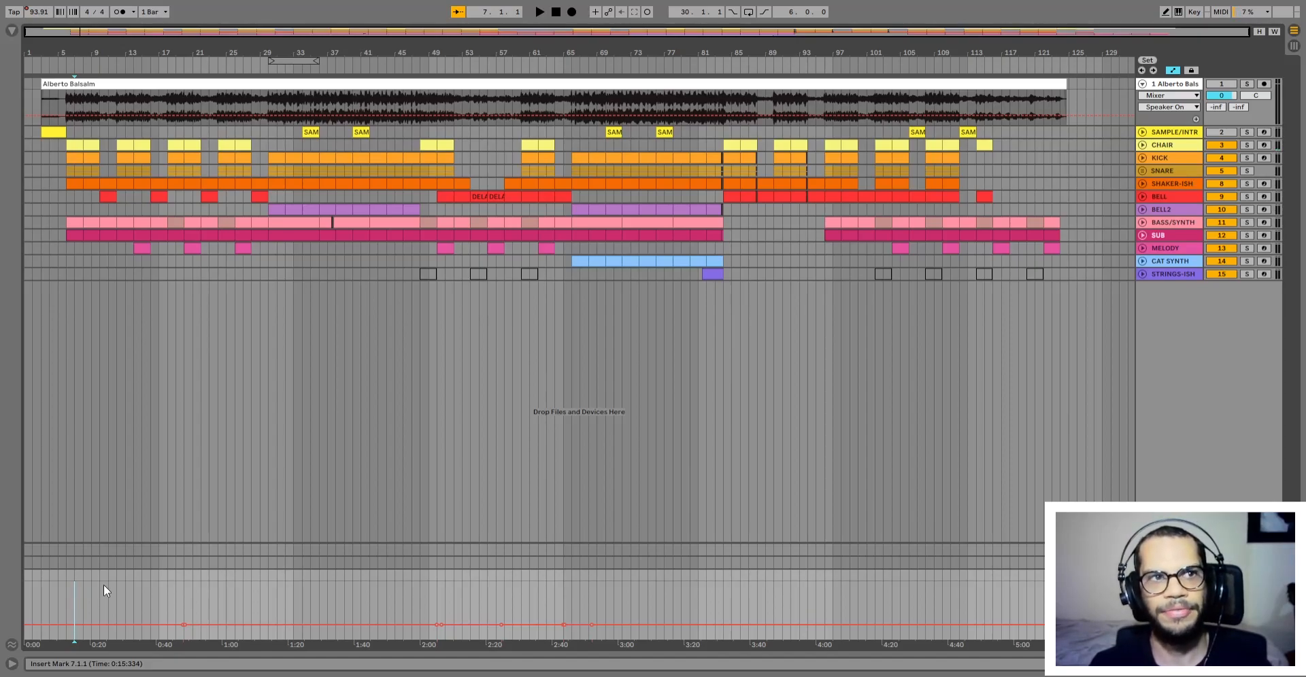
{"action": "left_click", "coordinate": [175, 594]}
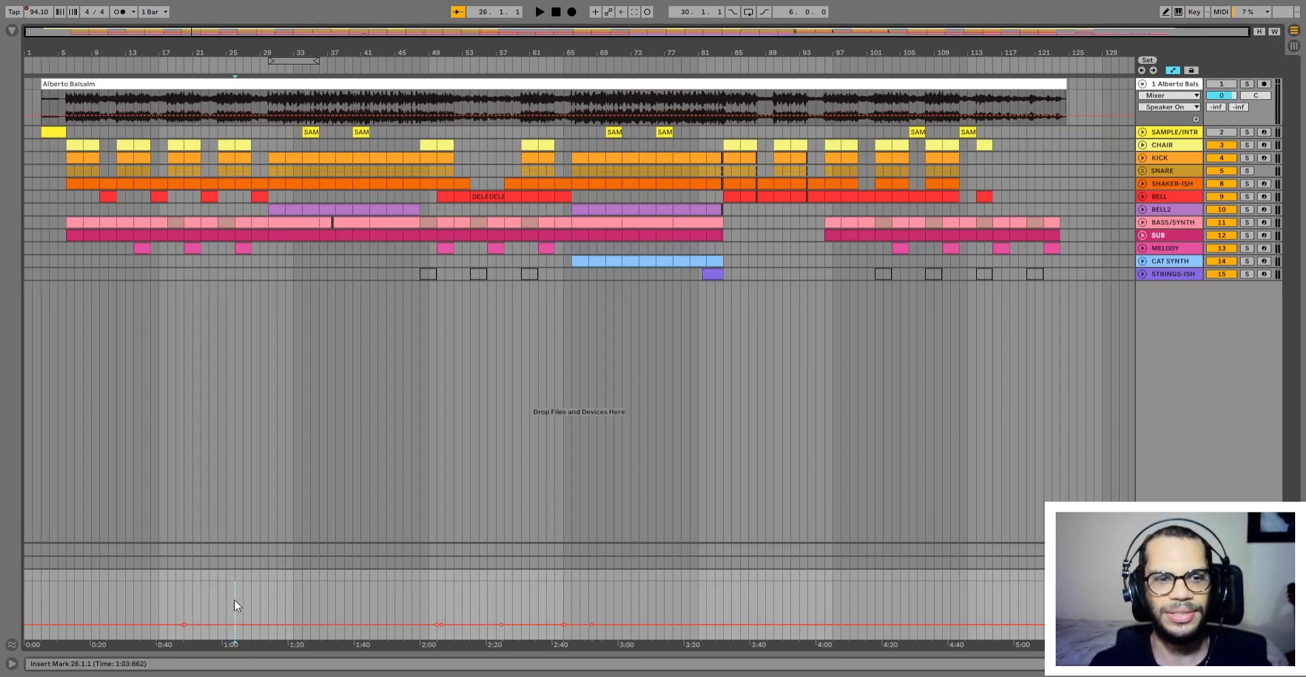
{"action": "left_click", "coordinate": [294, 594]}
{"action": "left_click", "coordinate": [416, 591]}
{"action": "left_click", "coordinate": [570, 596]}
{"action": "left_click", "coordinate": [423, 594]}
{"action": "left_click", "coordinate": [564, 598]}
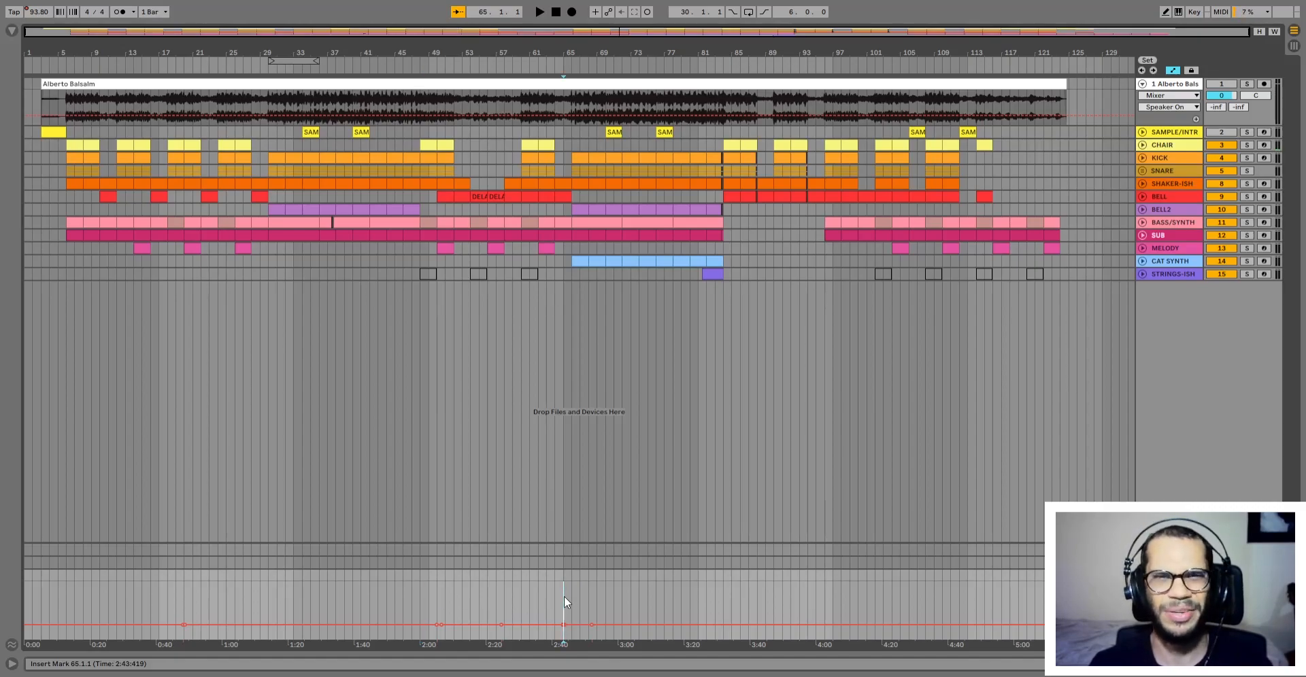
{"action": "left_click", "coordinate": [596, 593]}
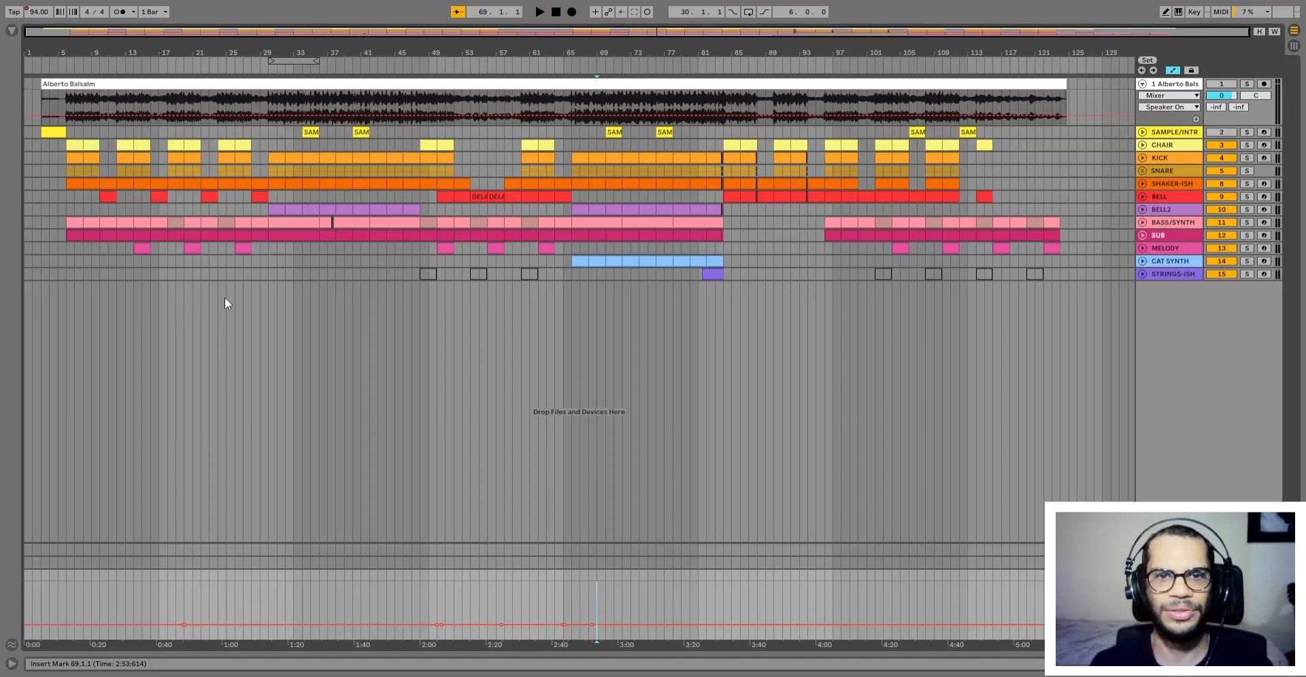
{"action": "left_click", "coordinate": [200, 596]}
Step: Turn on the metronome and play the reference track from bar 6 without the tempo automation
{"action": "left_click", "coordinate": [124, 12]}
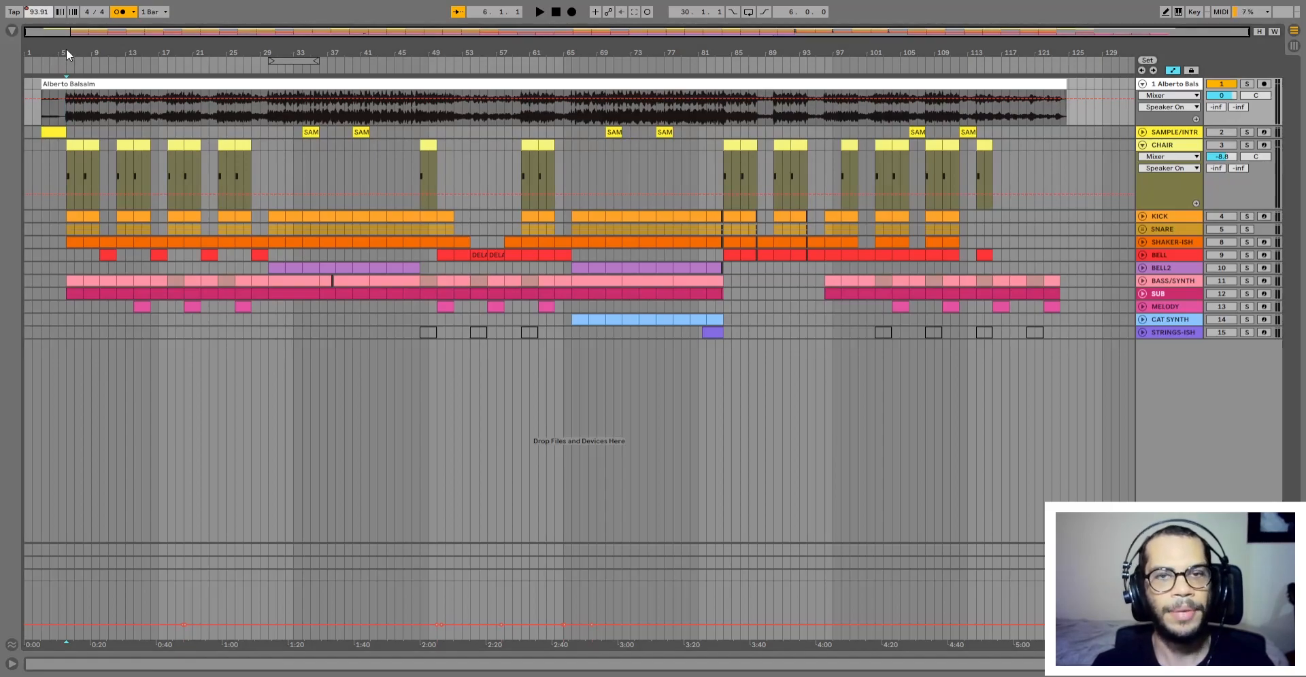
{"action": "left_click", "coordinate": [63, 117]}
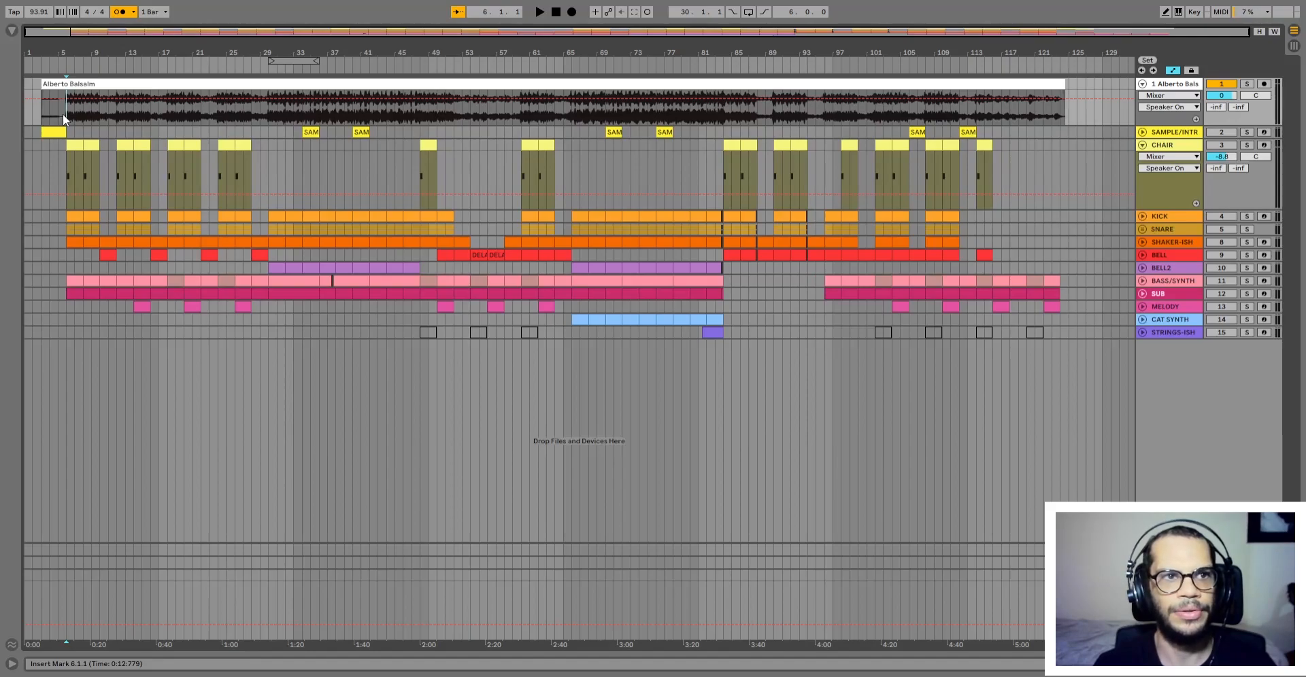
{"action": "key", "text": "space"}
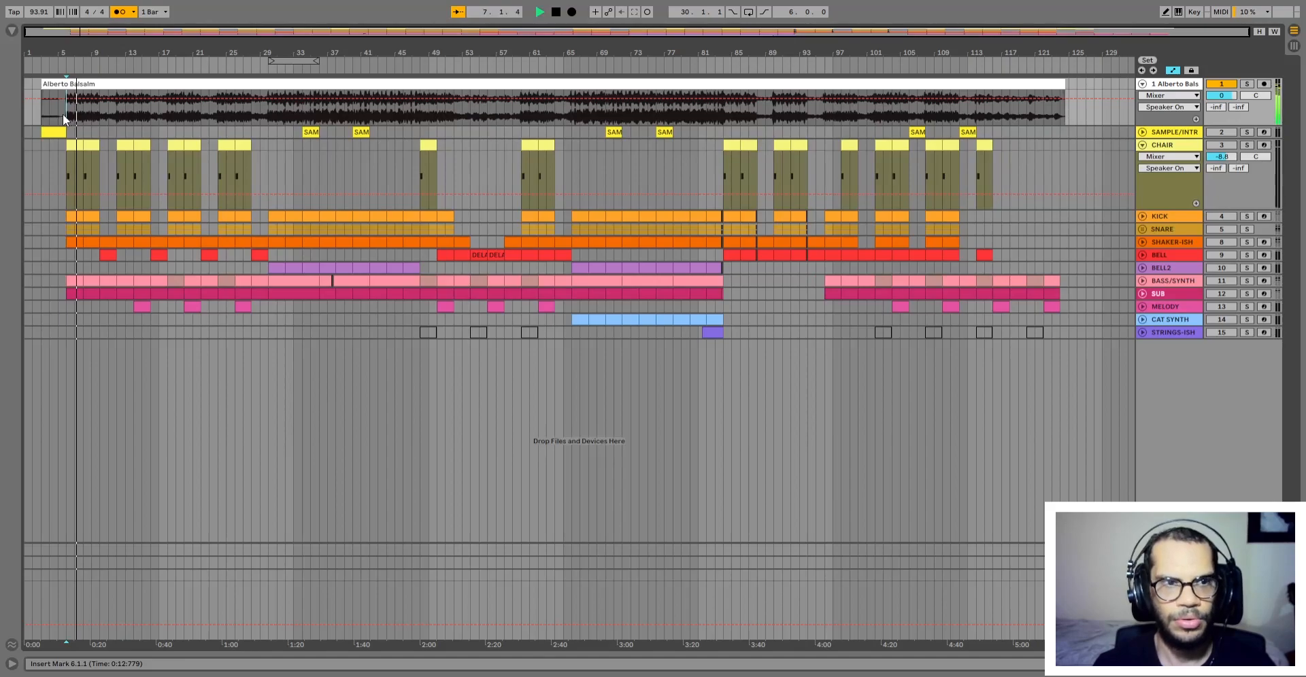
{"action": "key", "text": "space"}
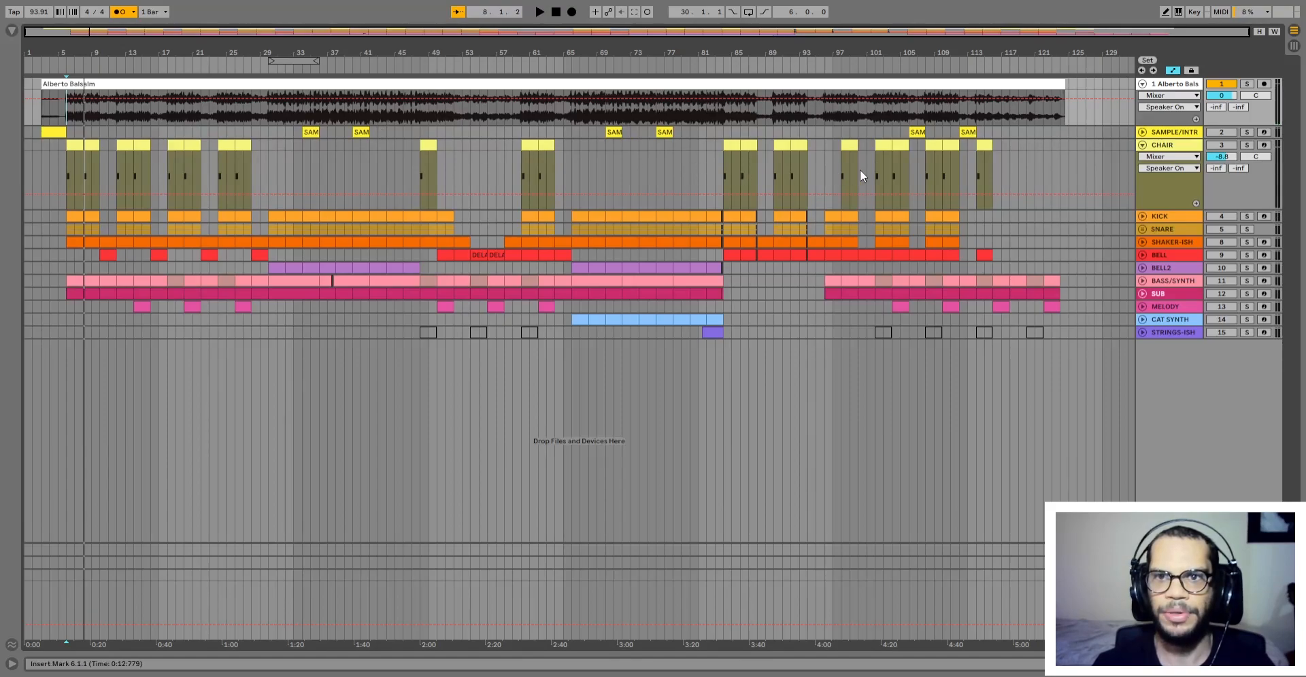
Step: Play the reference track from bar 98 against the metronome to check its timing
{"action": "left_click", "coordinate": [847, 144]}
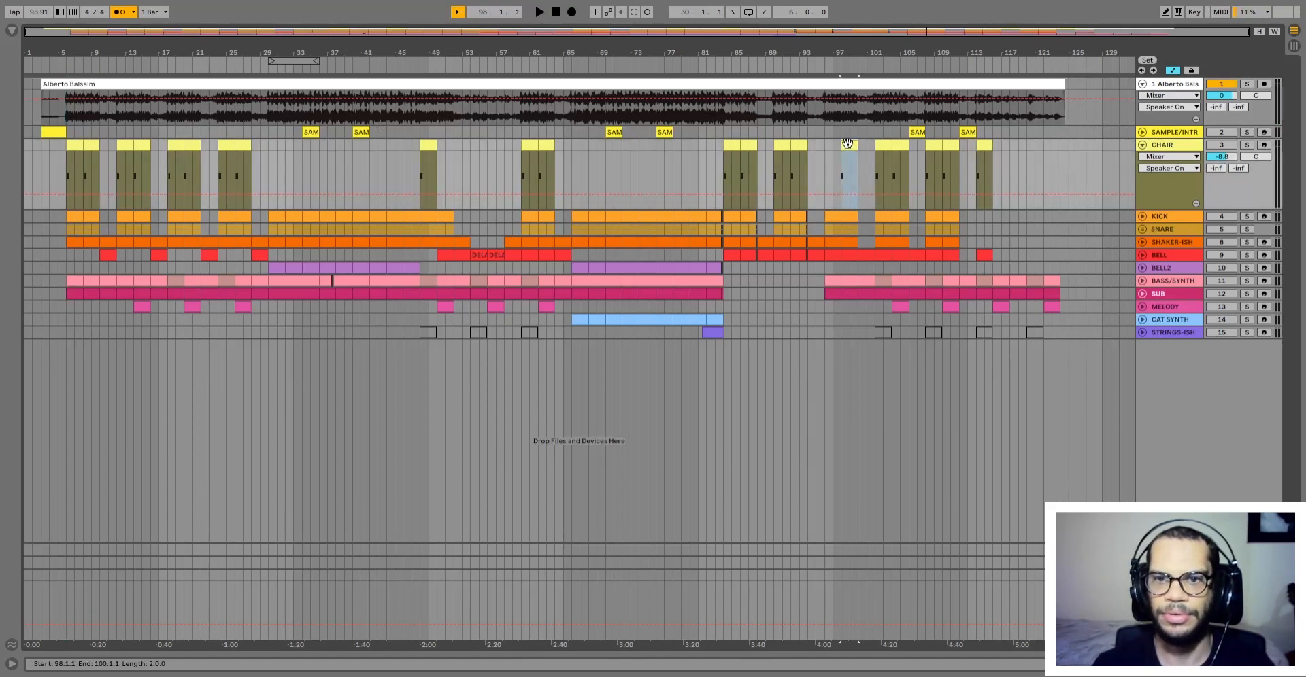
{"action": "left_click", "coordinate": [842, 126]}
{"action": "key", "text": "space"}
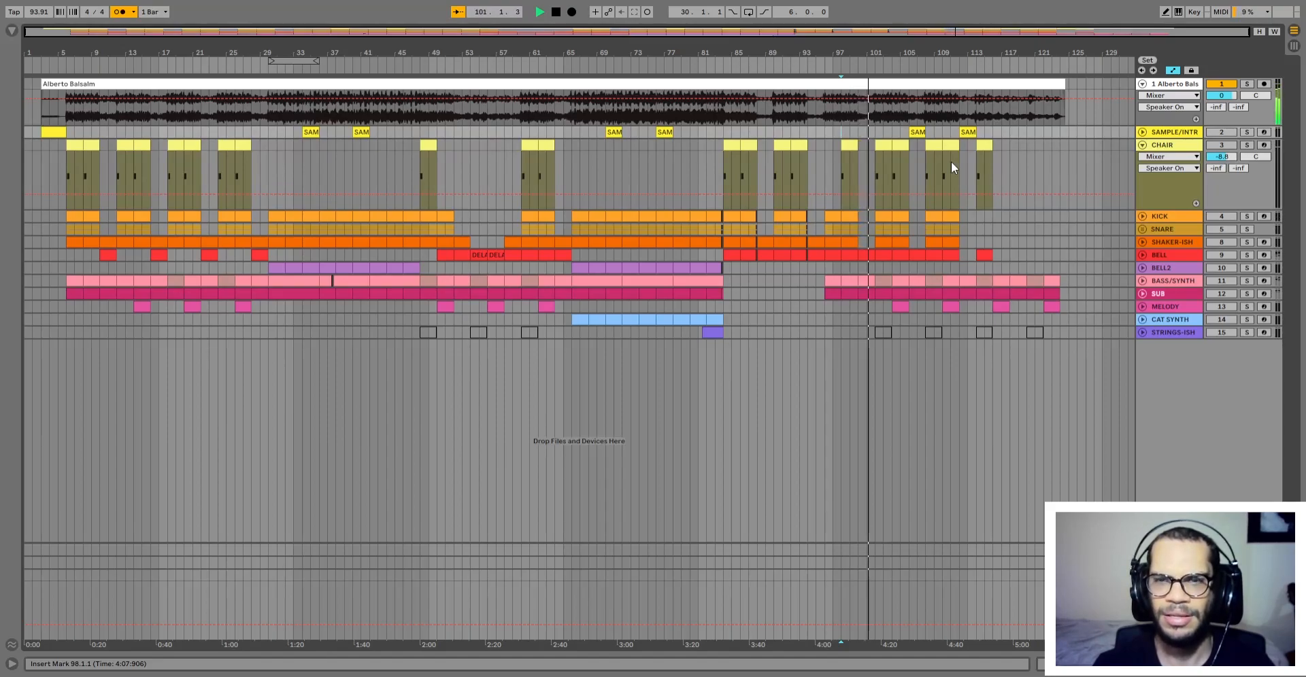
{"action": "key", "text": "space"}
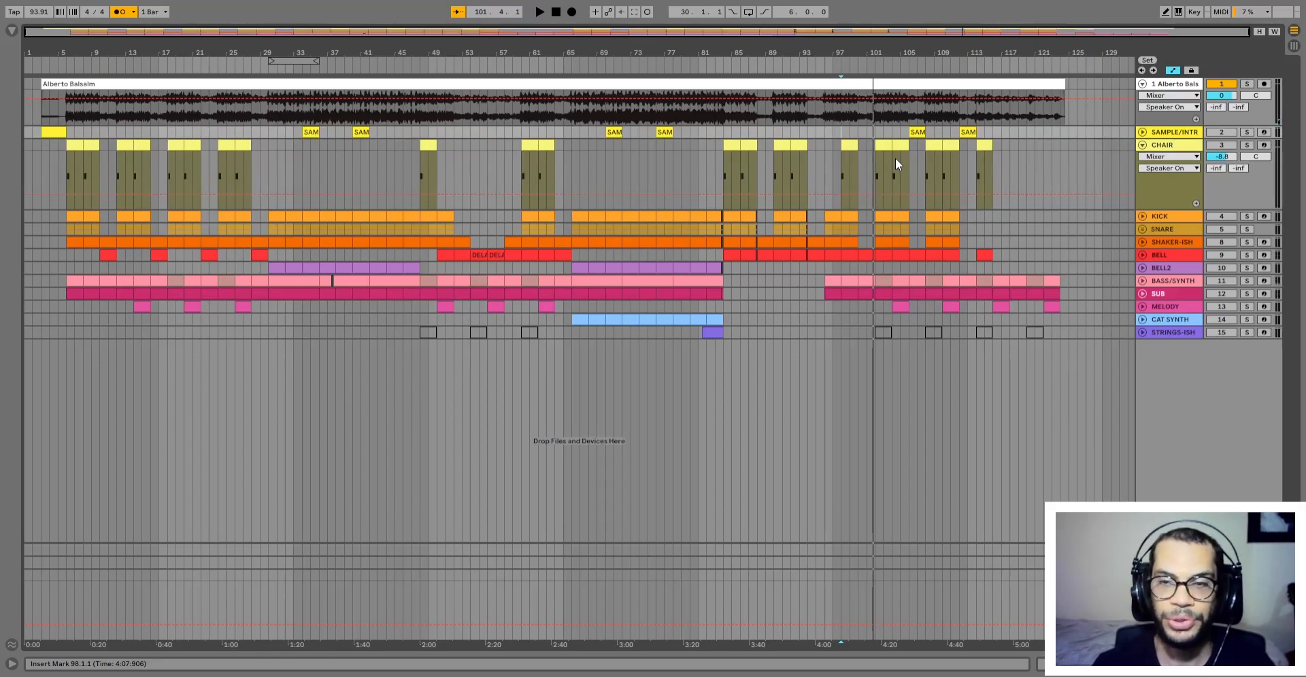
Step: Undo the removal of the tempo automation and inspect its points between bars 18 and 111
{"action": "key", "text": "ctrl+z"}
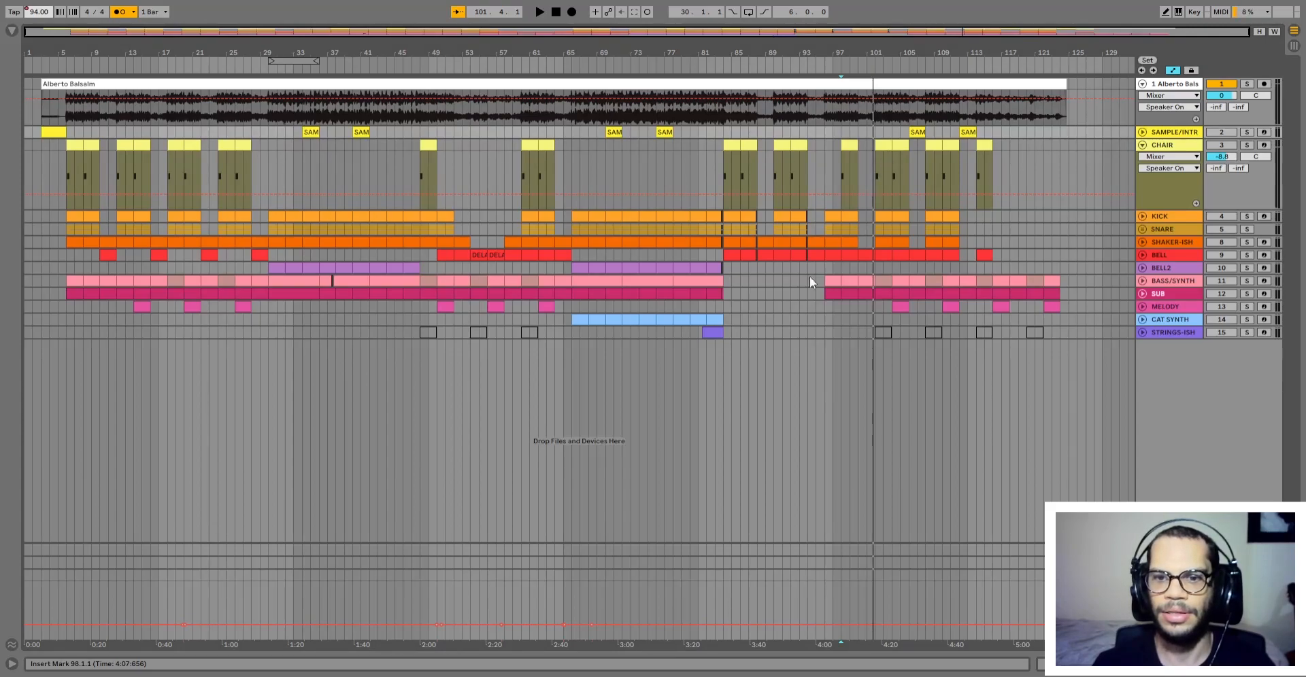
{"action": "left_click_drag", "start_coordinate": [168, 603], "coordinate": [951, 587]}
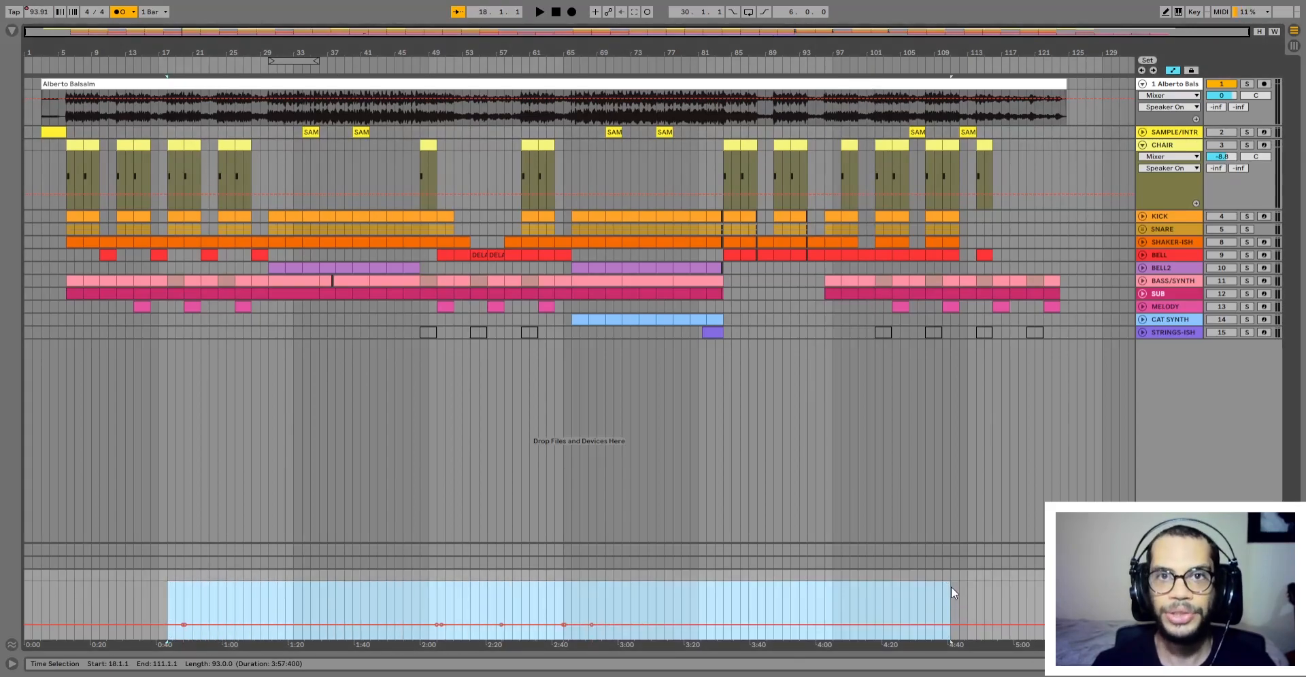
{"action": "left_click", "coordinate": [183, 599]}
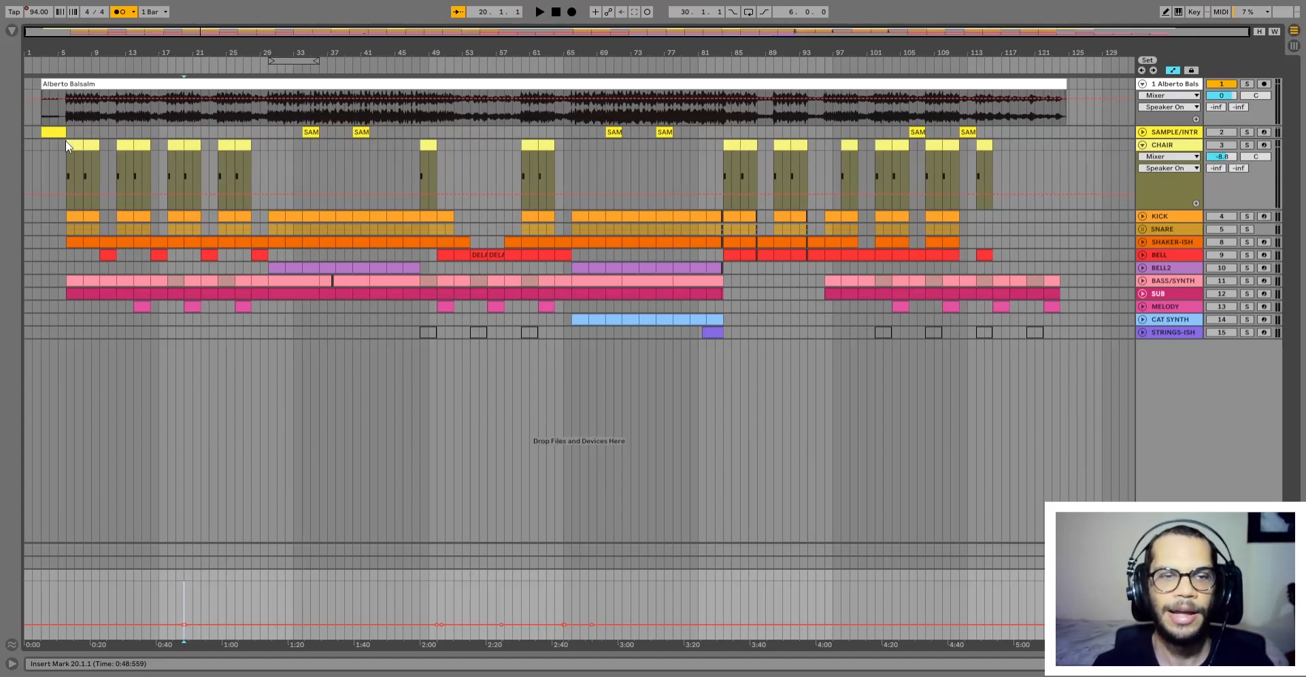
Step: Play the reference track's intro from bar 3 to bar 6 and turn the metronome off
{"action": "left_click_drag", "start_coordinate": [66, 115], "coordinate": [38, 113]}
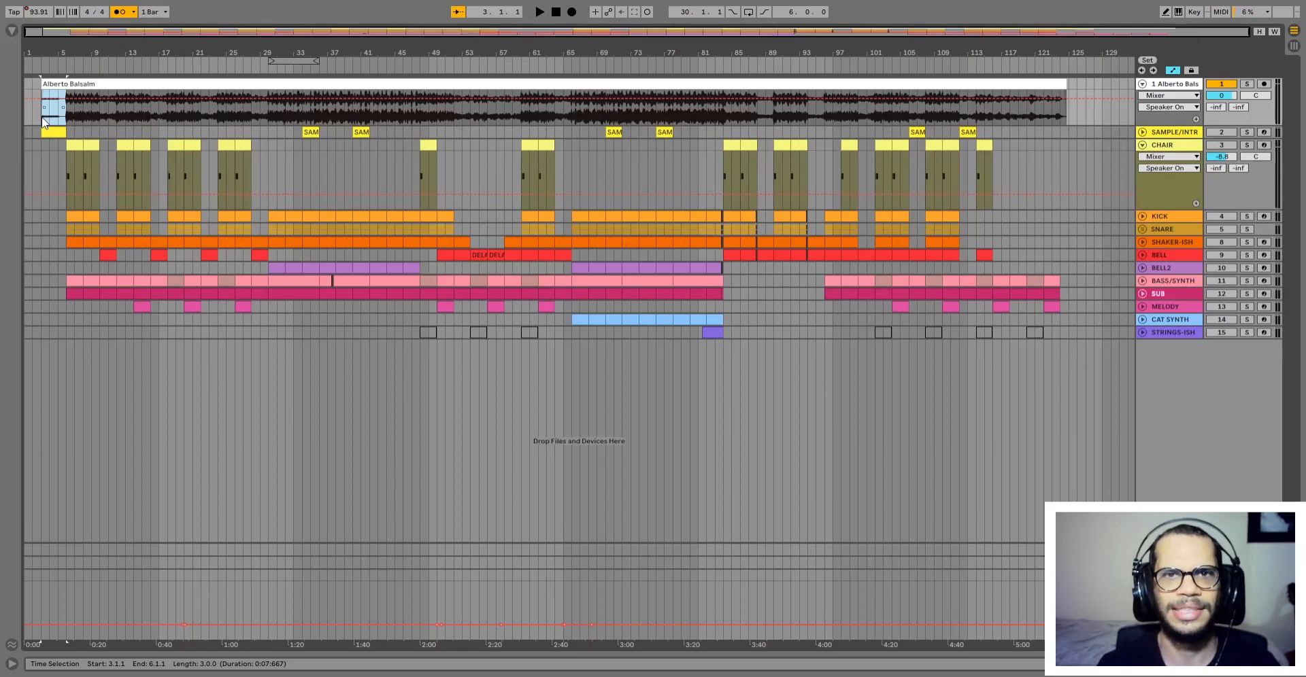
{"action": "key", "text": "space"}
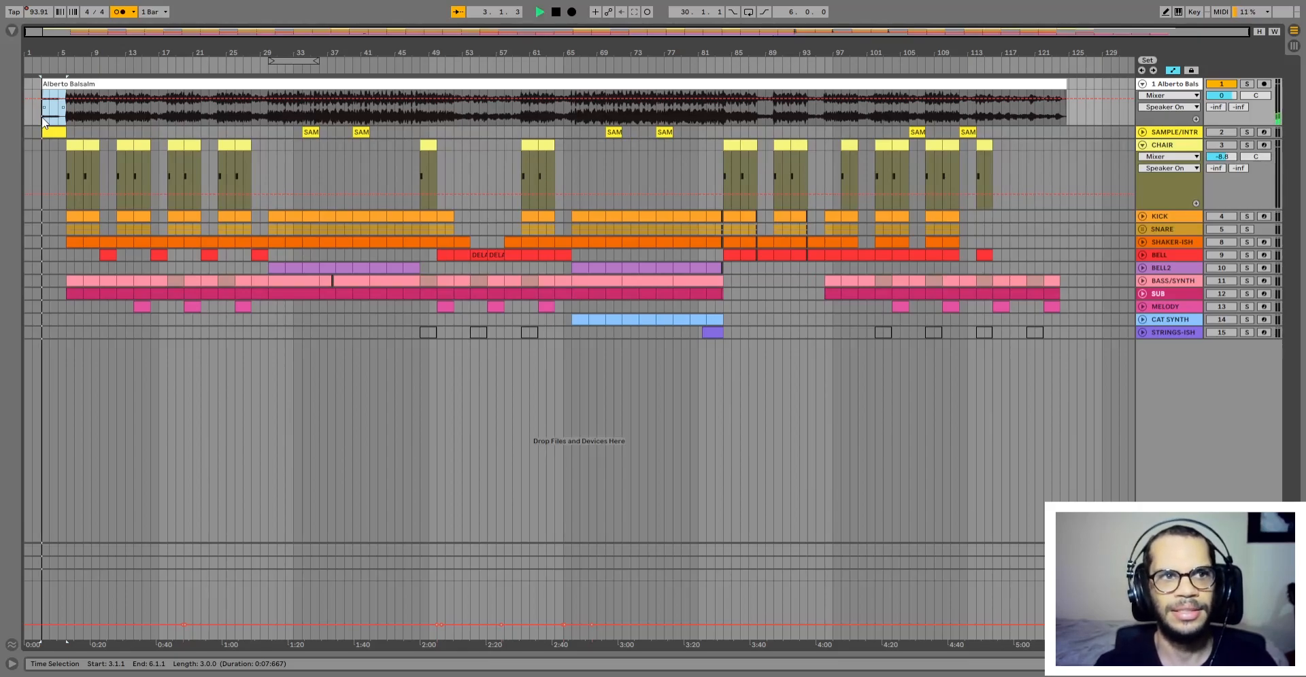
{"action": "left_click", "coordinate": [123, 13]}
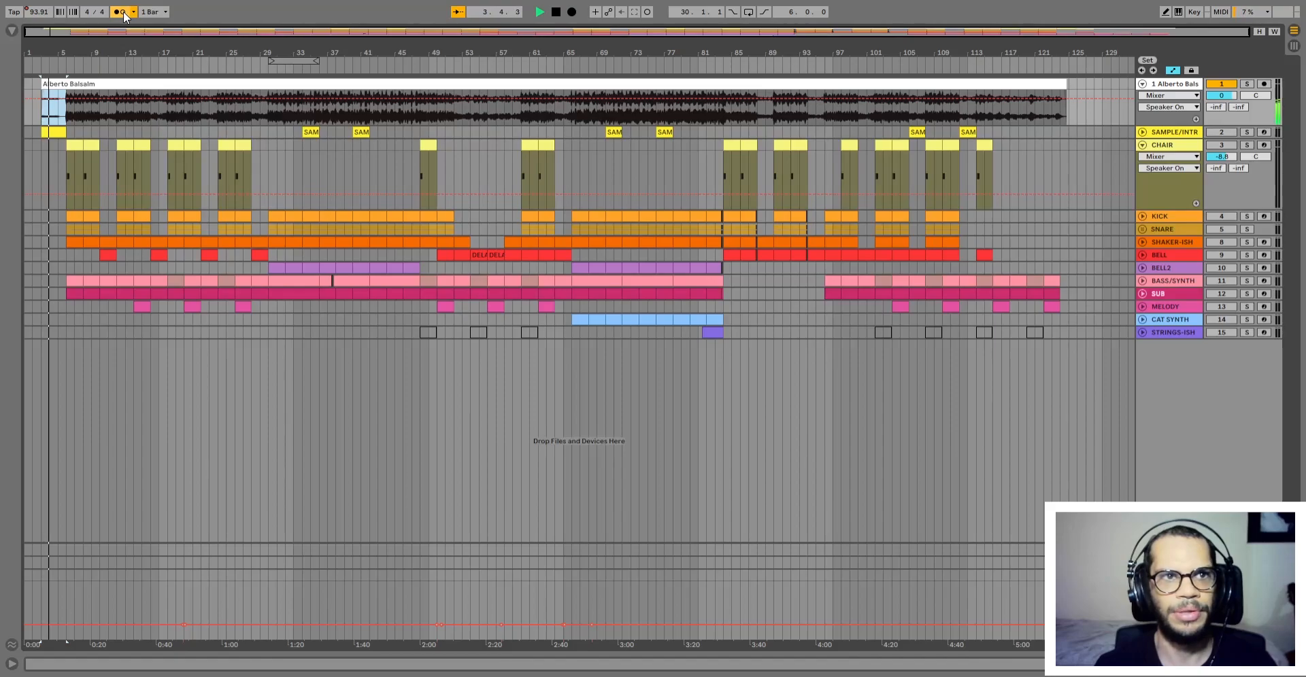
{"action": "key", "text": "space"}
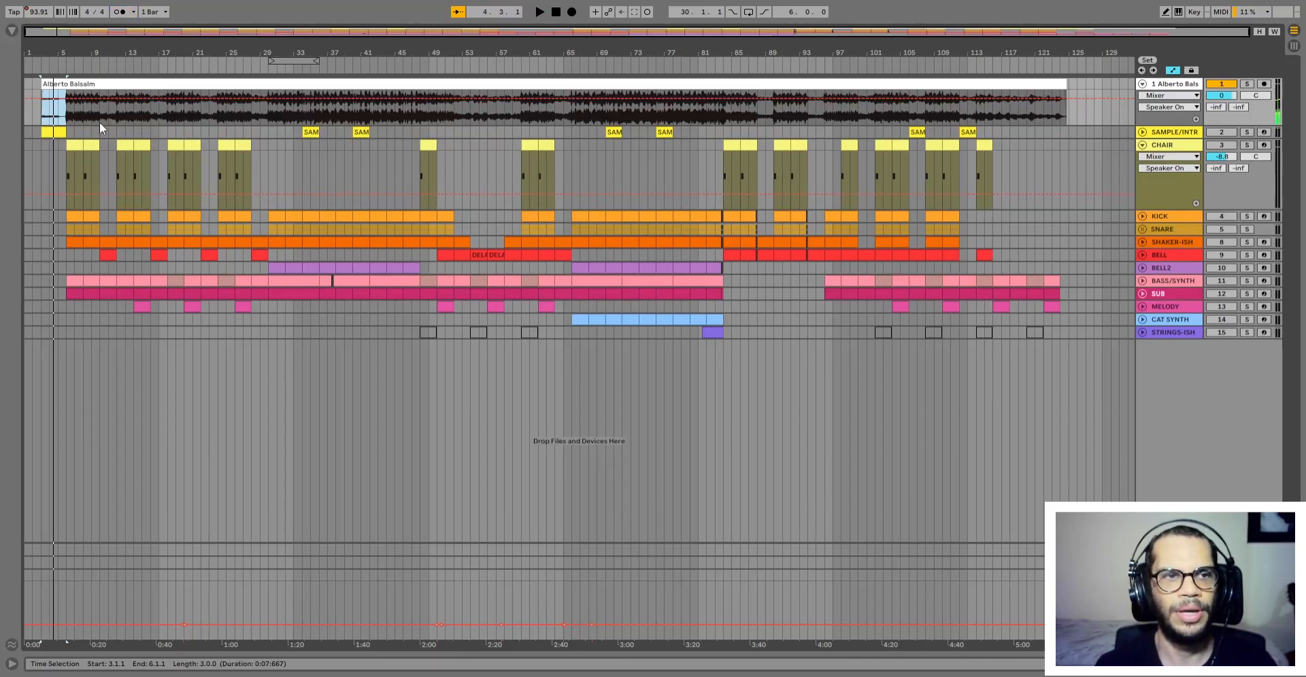
Step: Examine the reference track's song sections by selecting bar ranges such as 6–30, 30–52, 60–66 and 84–88
{"action": "left_click_drag", "start_coordinate": [65, 115], "coordinate": [99, 116]}
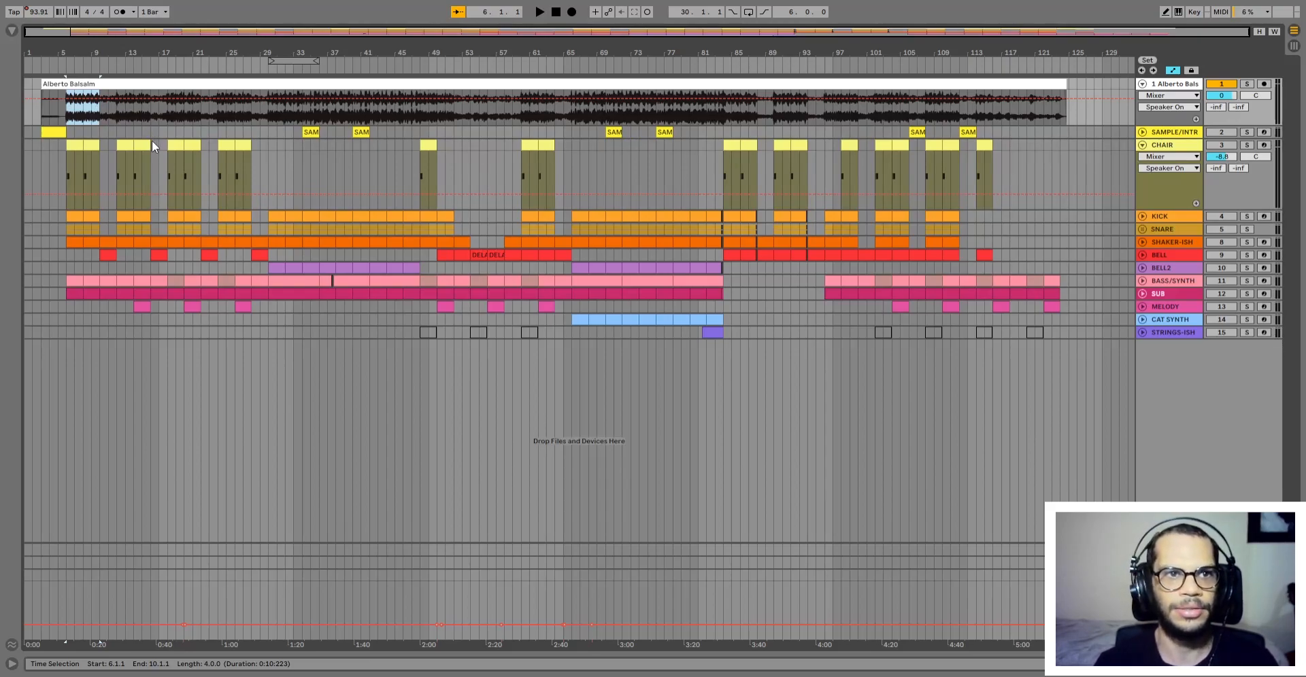
{"action": "left_click", "coordinate": [246, 120], "text": "shift"}
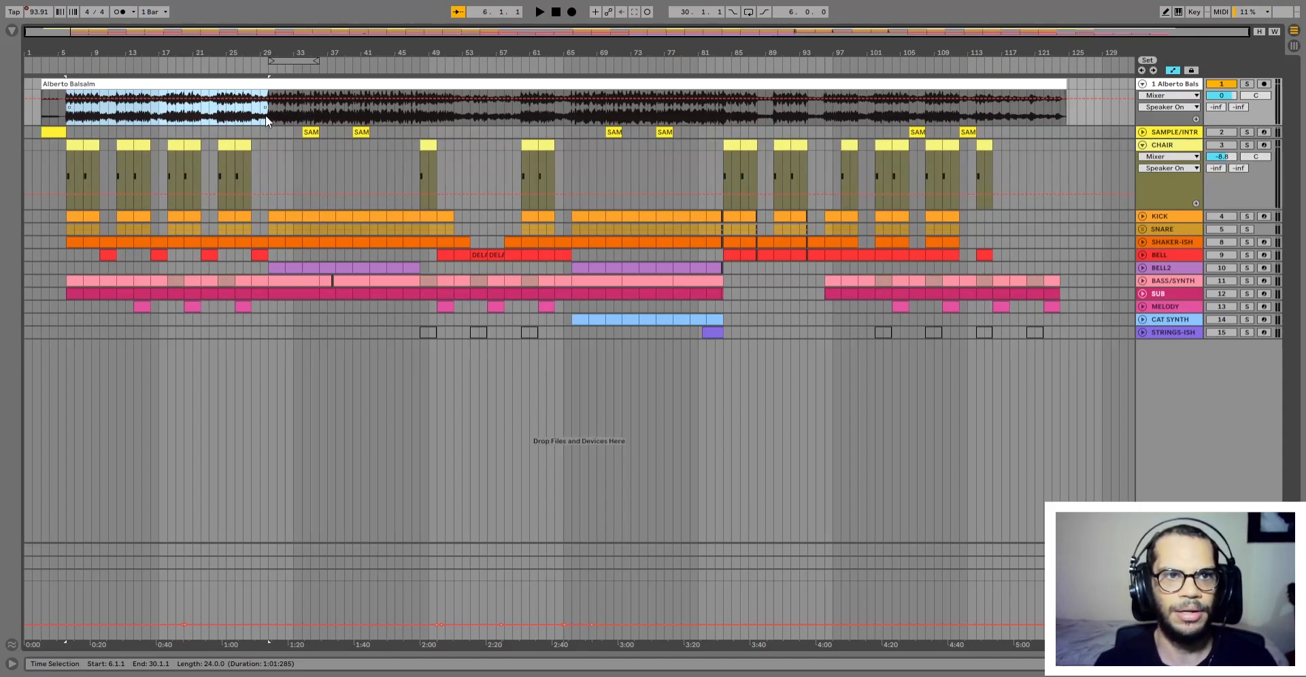
{"action": "left_click", "coordinate": [267, 118]}
{"action": "left_click_drag", "start_coordinate": [268, 118], "coordinate": [433, 118]}
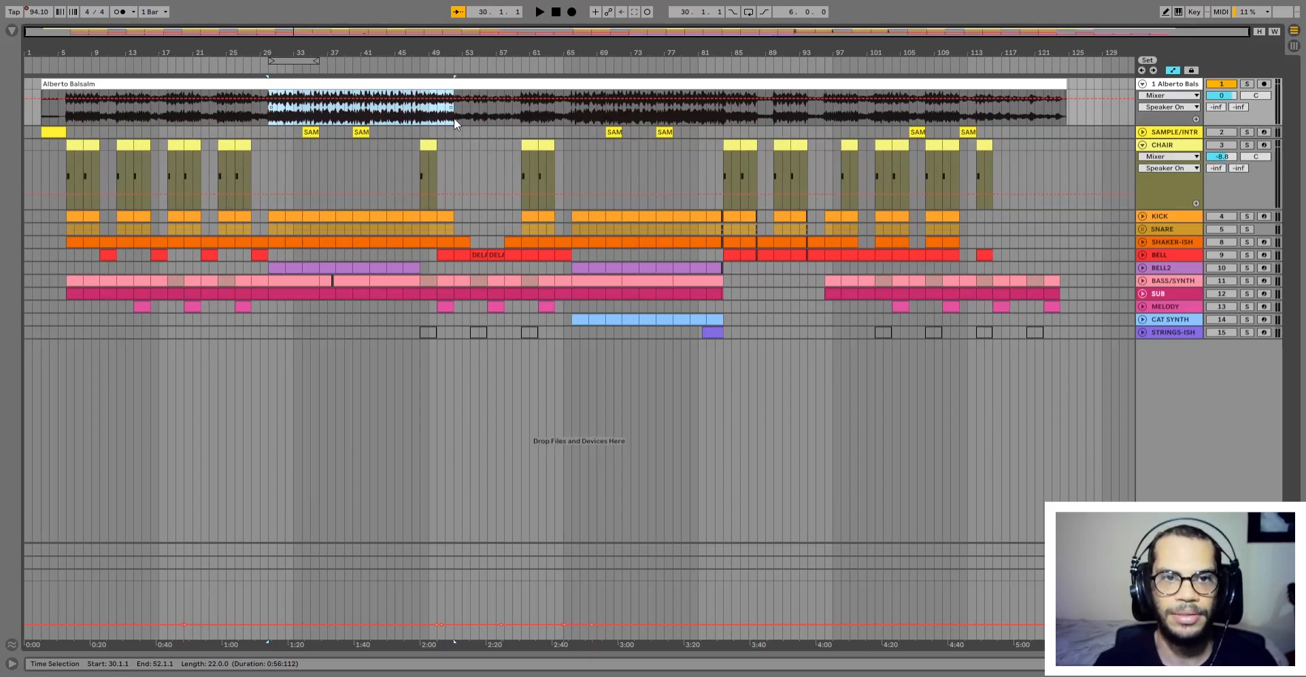
{"action": "left_click_drag", "start_coordinate": [454, 117], "coordinate": [544, 113]}
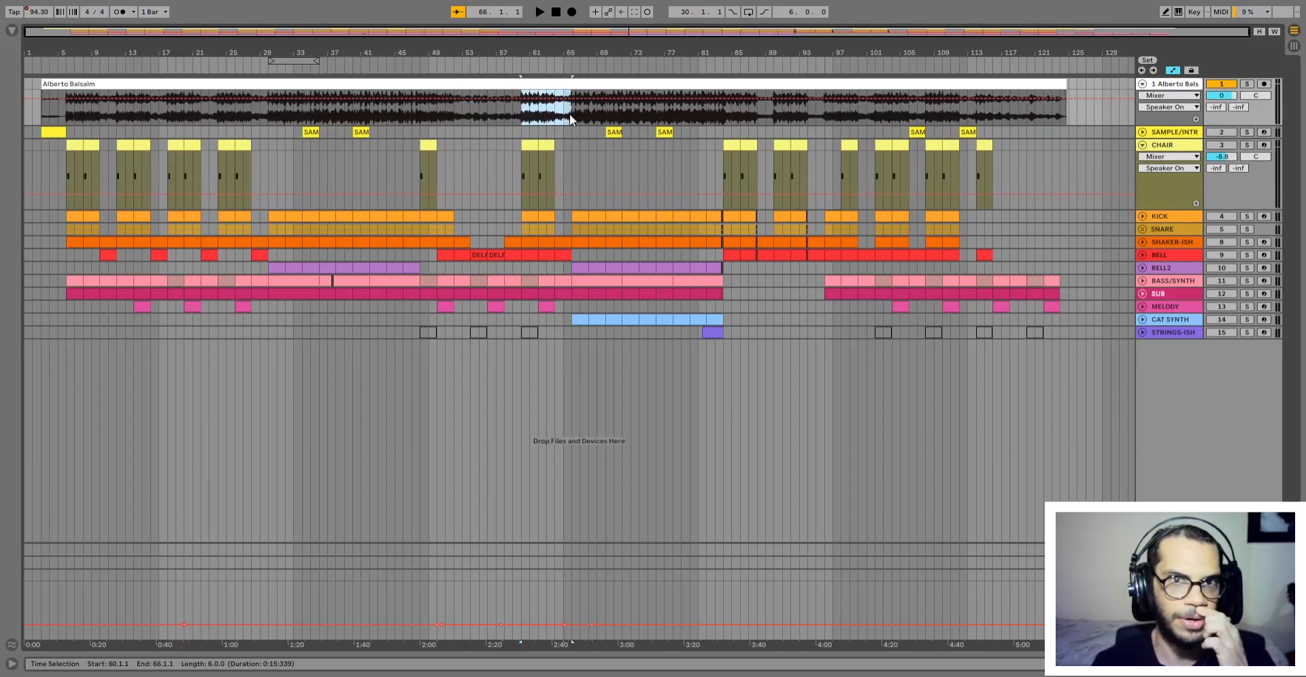
{"action": "left_click_drag", "start_coordinate": [570, 113], "coordinate": [758, 120]}
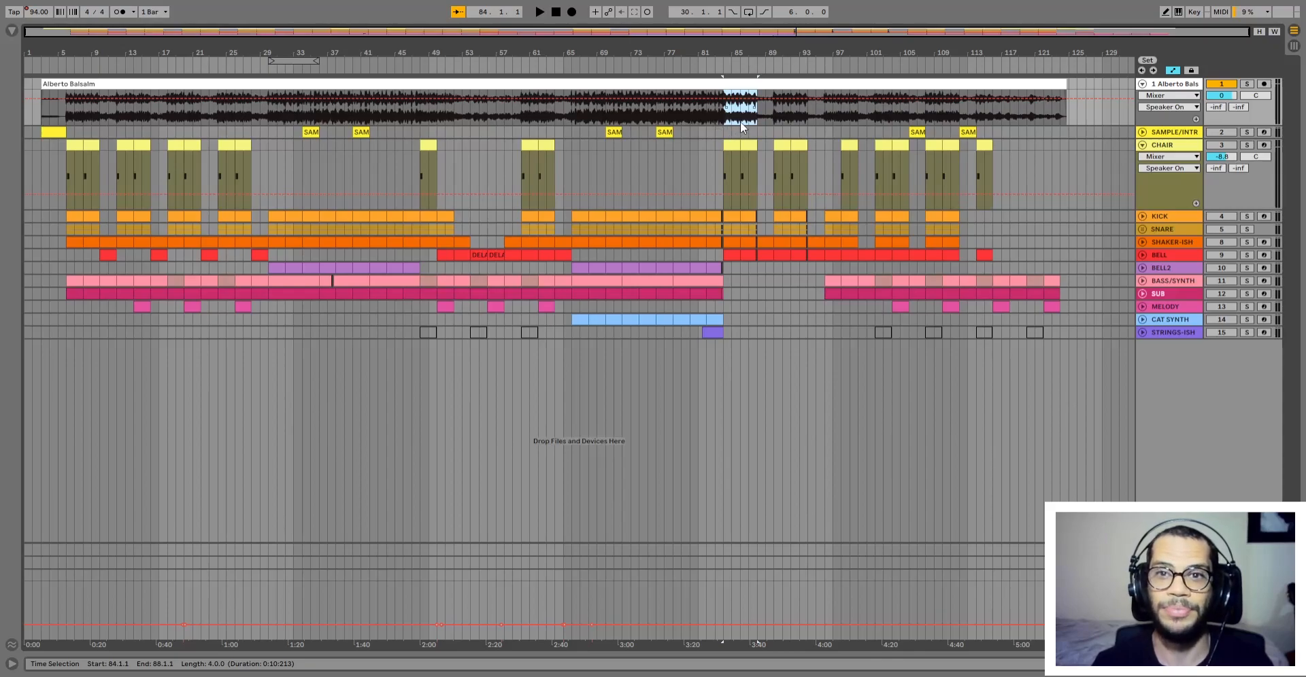
{"action": "left_click_drag", "start_coordinate": [775, 116], "coordinate": [1066, 116]}
{"action": "left_click", "coordinate": [1032, 117]}
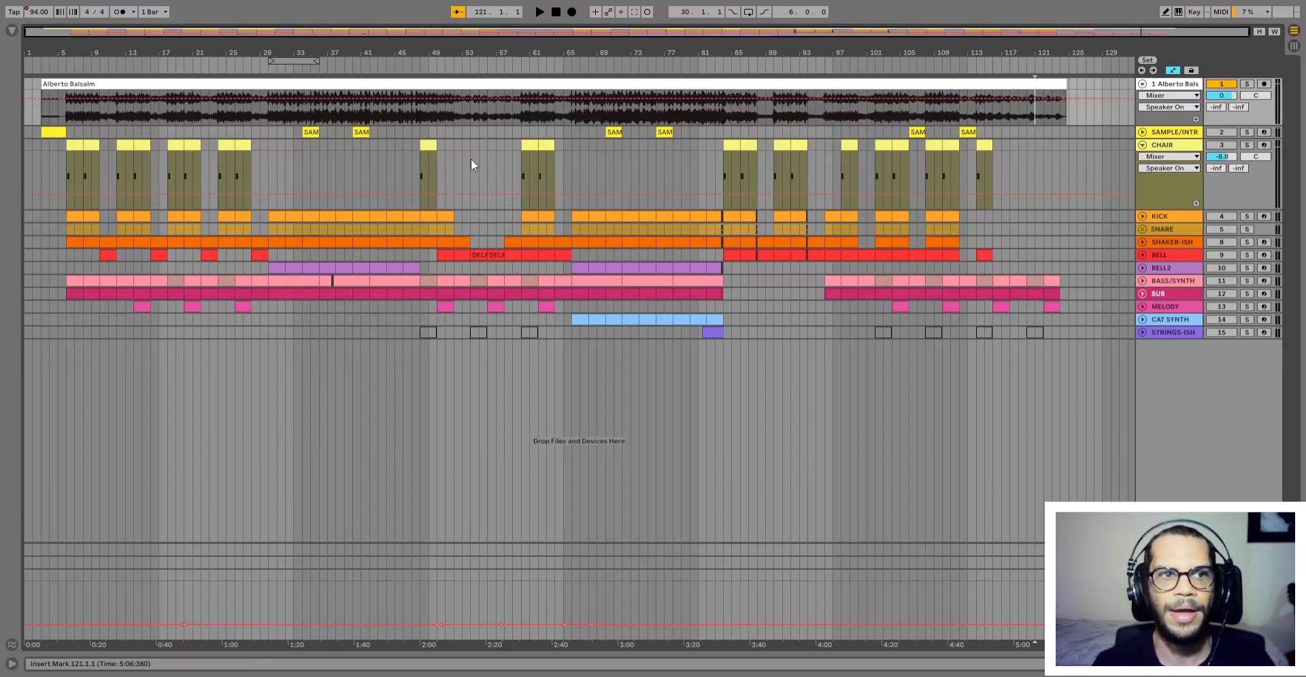
{"action": "left_click", "coordinate": [264, 118]}
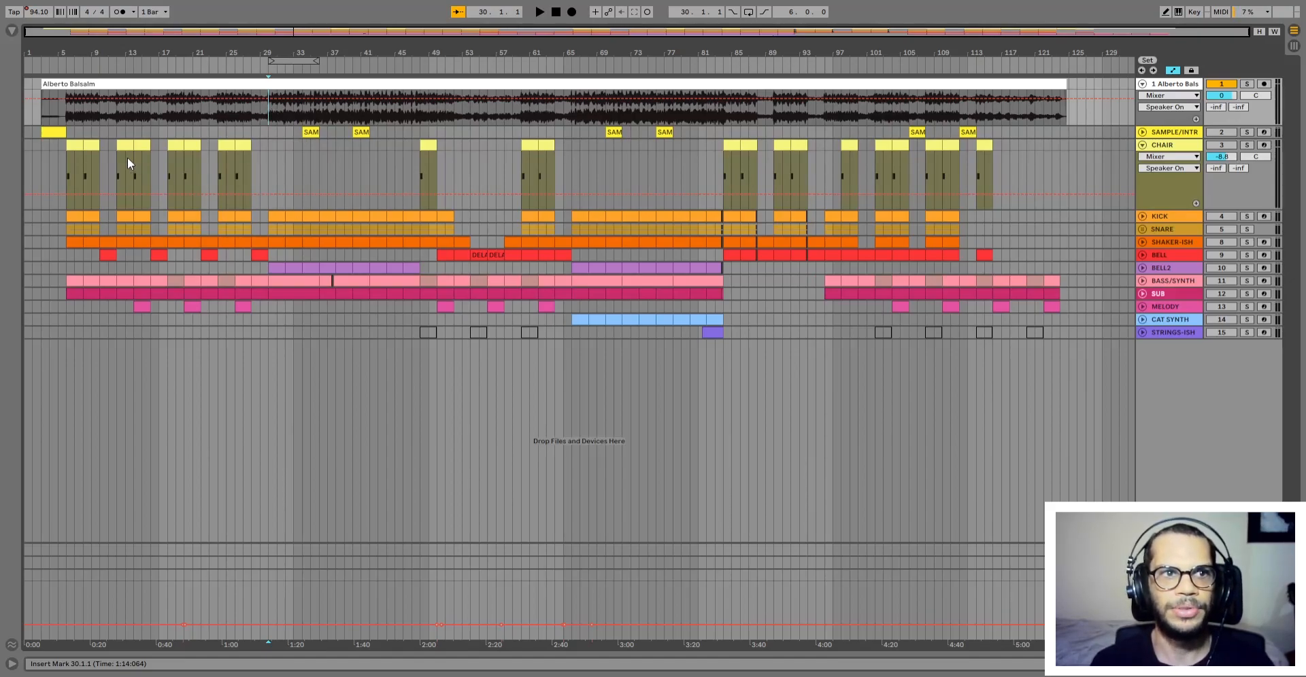
Step: Unfold the SAMPLE/INTR track from its intro clip and play the arrangement from bar 3
{"action": "left_click", "coordinate": [46, 128]}
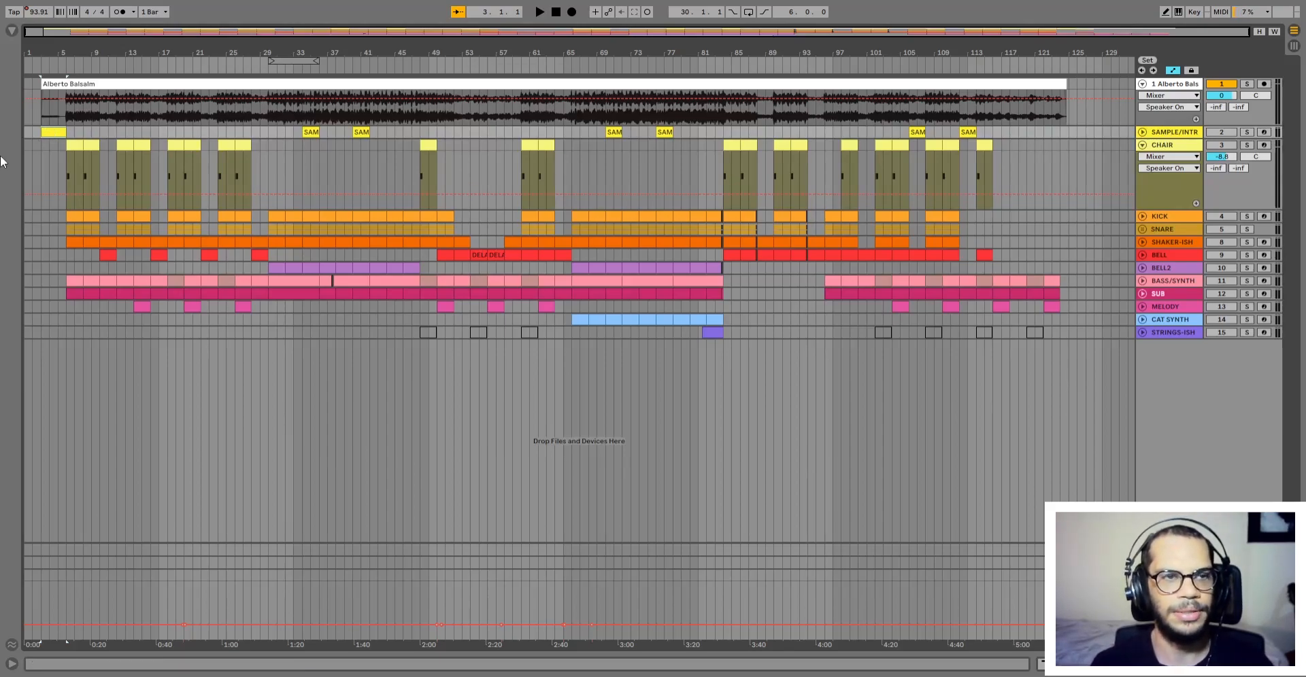
{"action": "key", "text": "u"}
{"action": "key", "text": "space"}
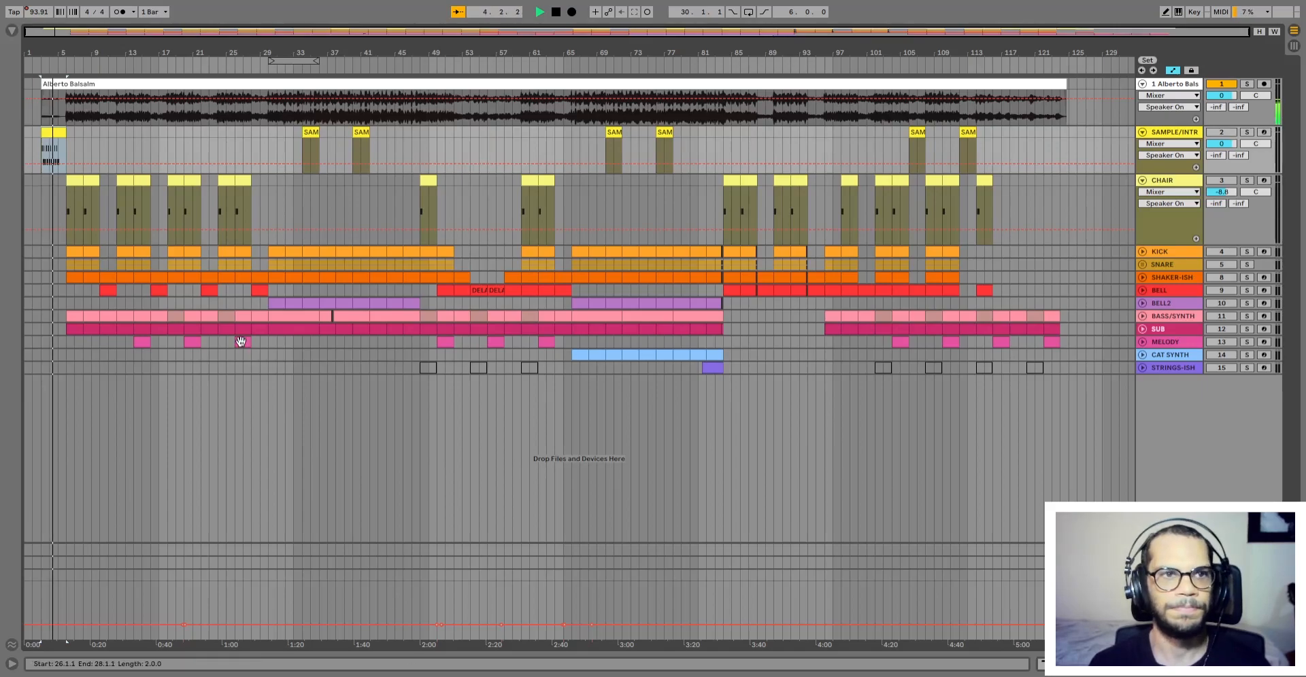
{"action": "key", "text": "space"}
Step: Listen to the intro from bar 3 with the reference clip selected and again with the SAMPLE/INTR clip selected
{"action": "left_click", "coordinate": [49, 109]}
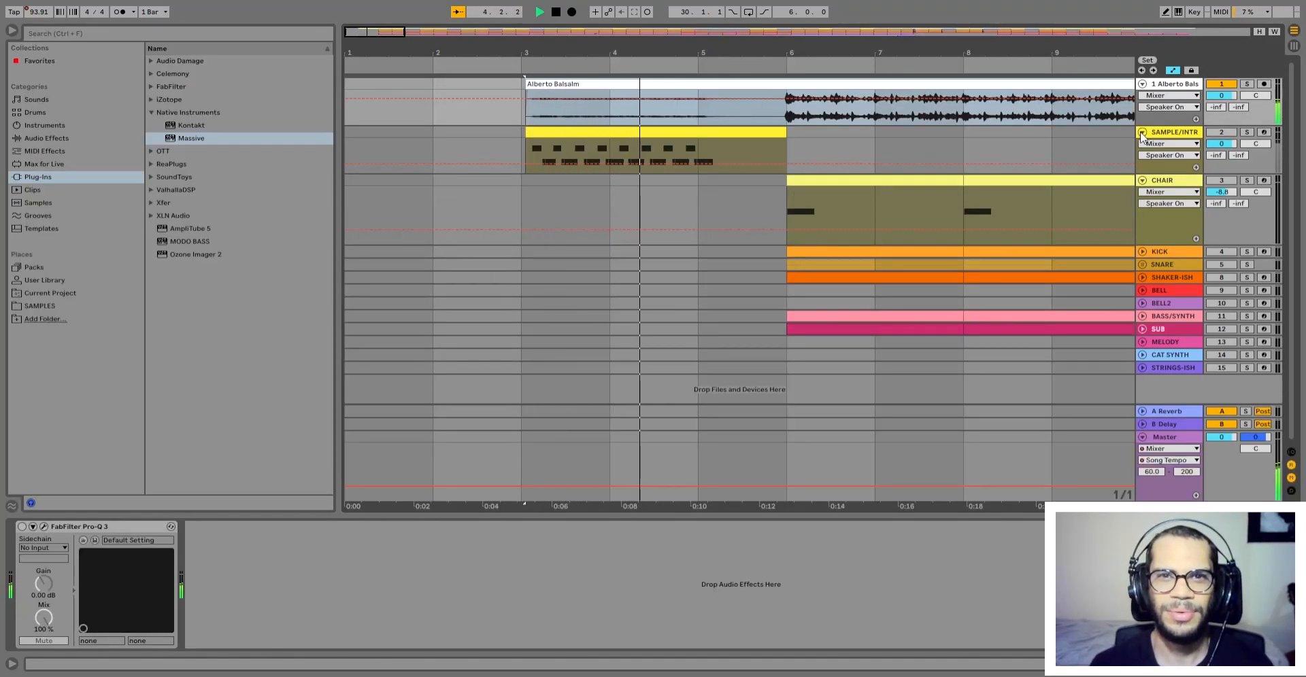
{"action": "key", "text": "space"}
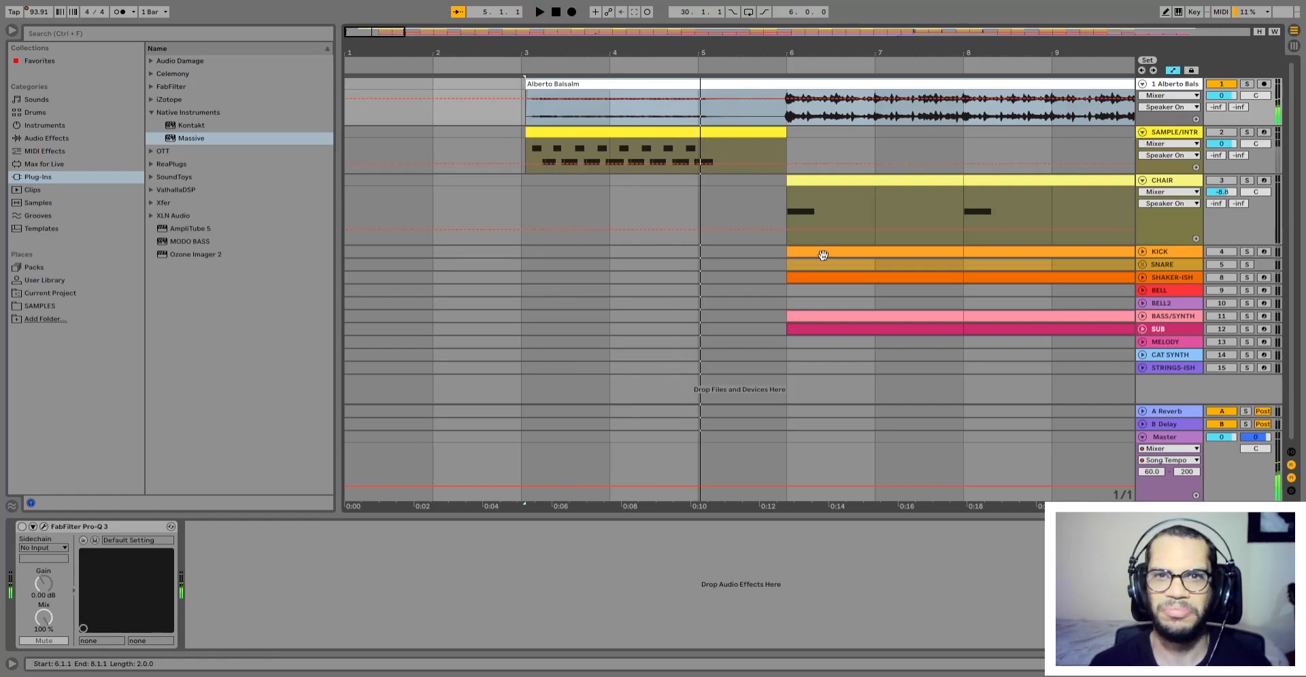
{"action": "left_click", "coordinate": [727, 129]}
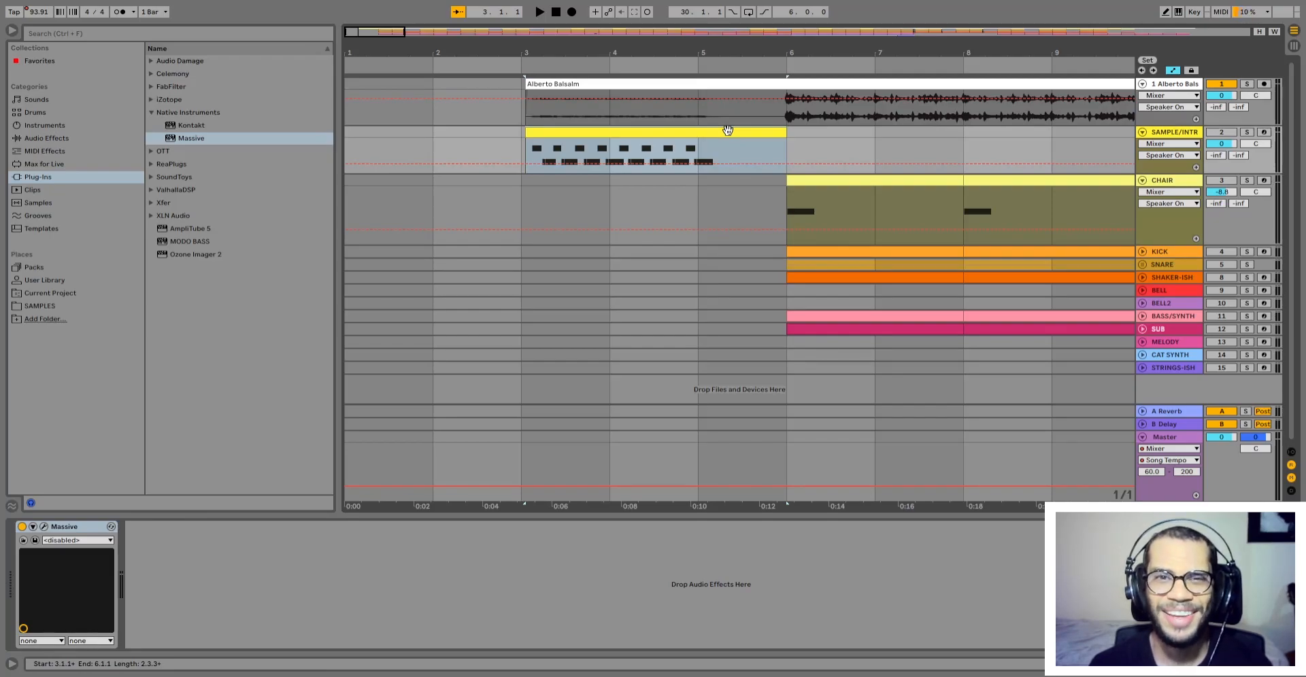
{"action": "key", "text": "space"}
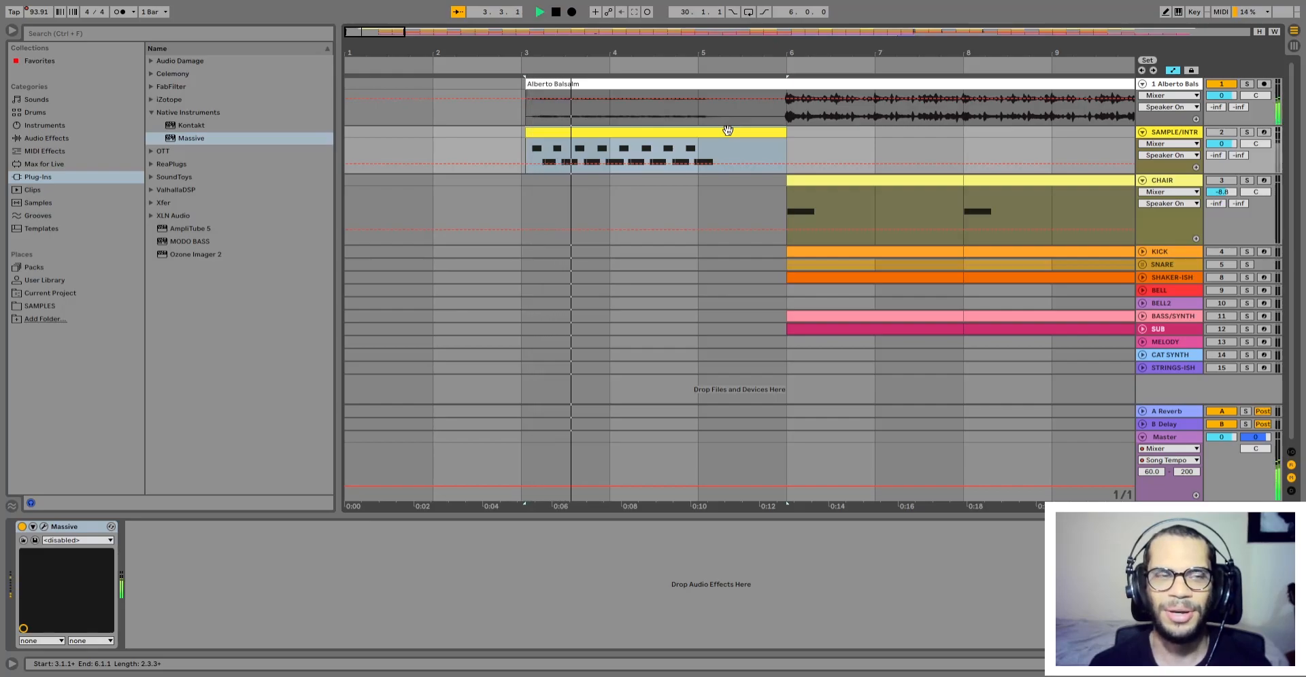
{"action": "key", "text": "space"}
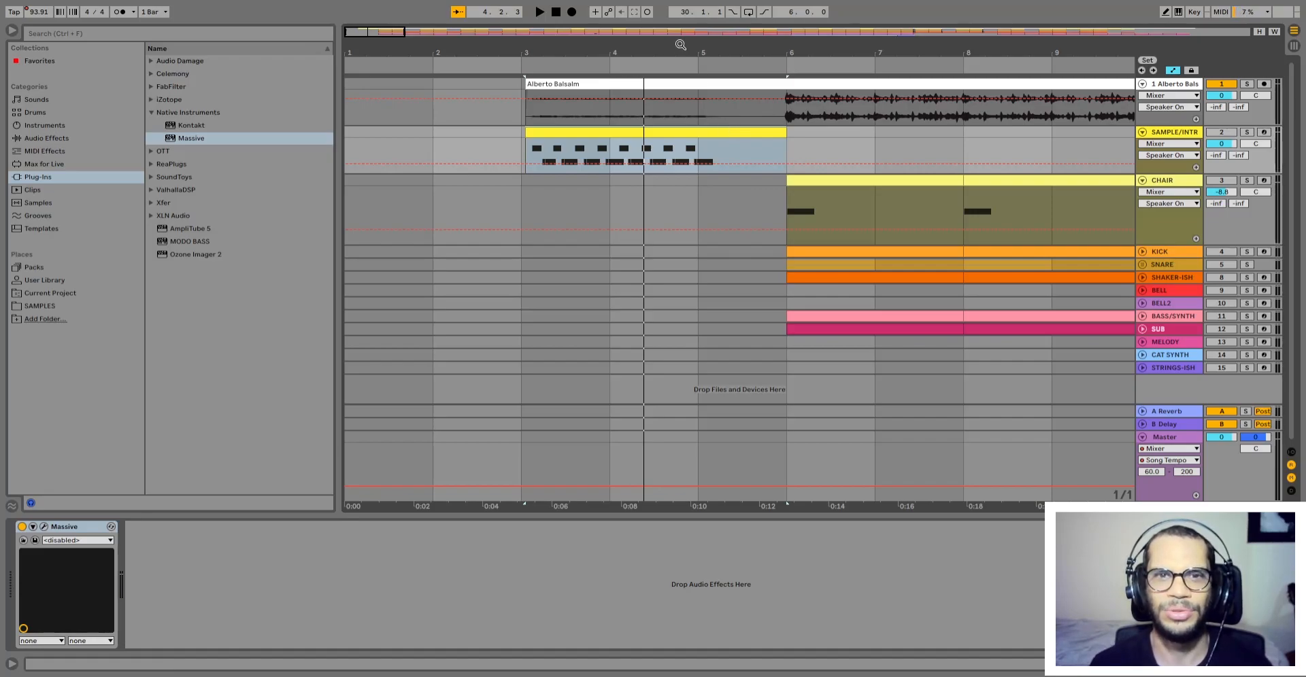
{"action": "key", "text": "space"}
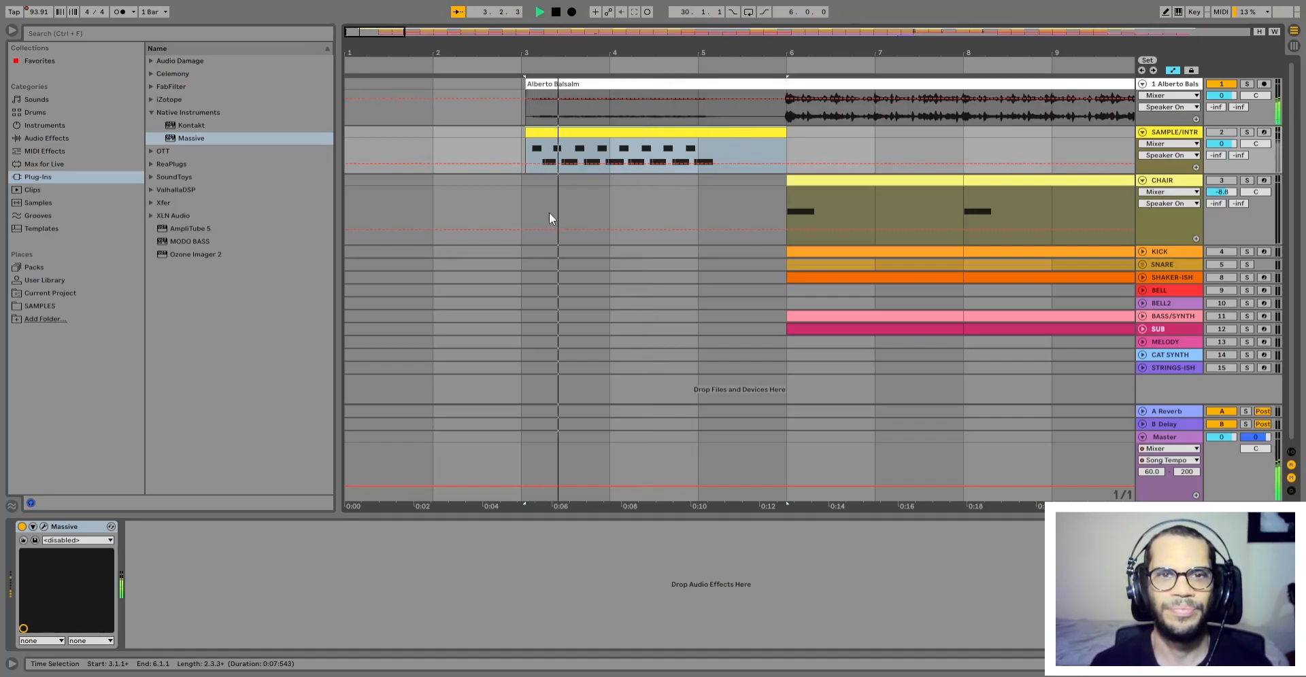
Step: Open the intro clip's MIDI notes on the SAMPLE/INTR track, stop playback and place the insert marker at 2.4.4
{"action": "double_click", "coordinate": [672, 148]}
{"action": "key", "text": "space"}
{"action": "left_click", "coordinate": [1006, 518]}
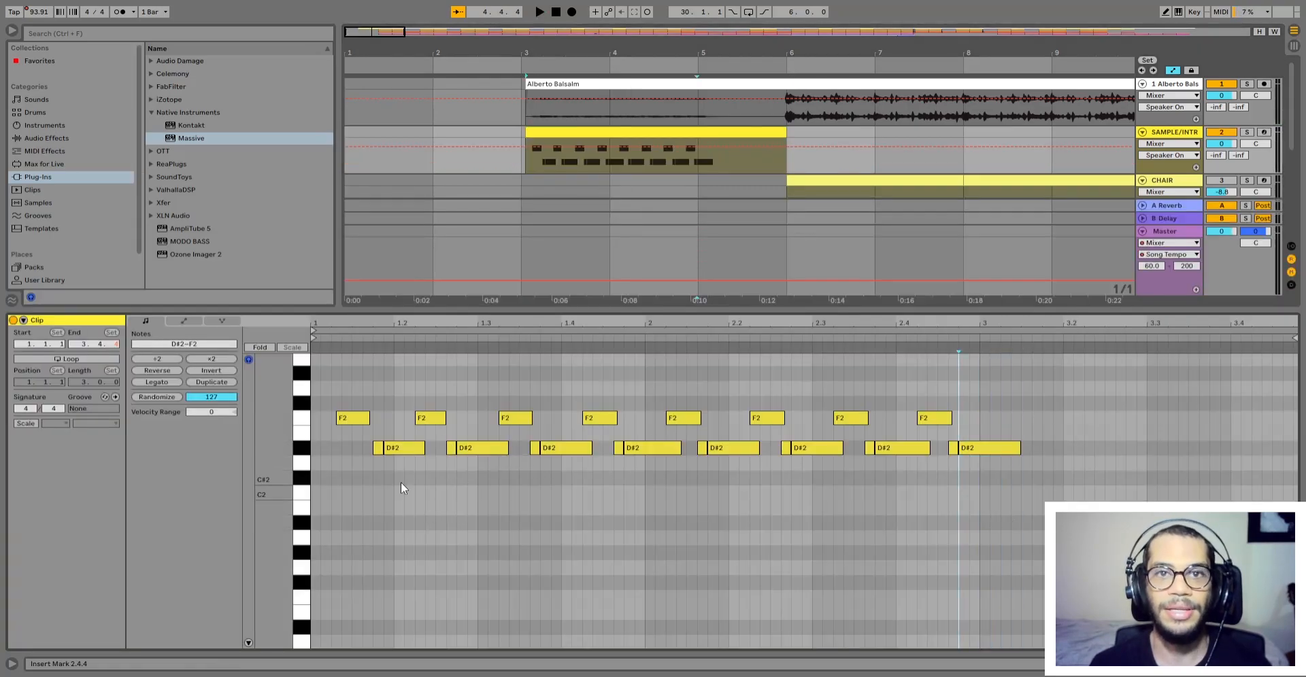
Step: Listen to the intro from bar 3 with SAMPLE/INTR soloed, and deactivate that track once the solo is removed
{"action": "key", "text": "space"}
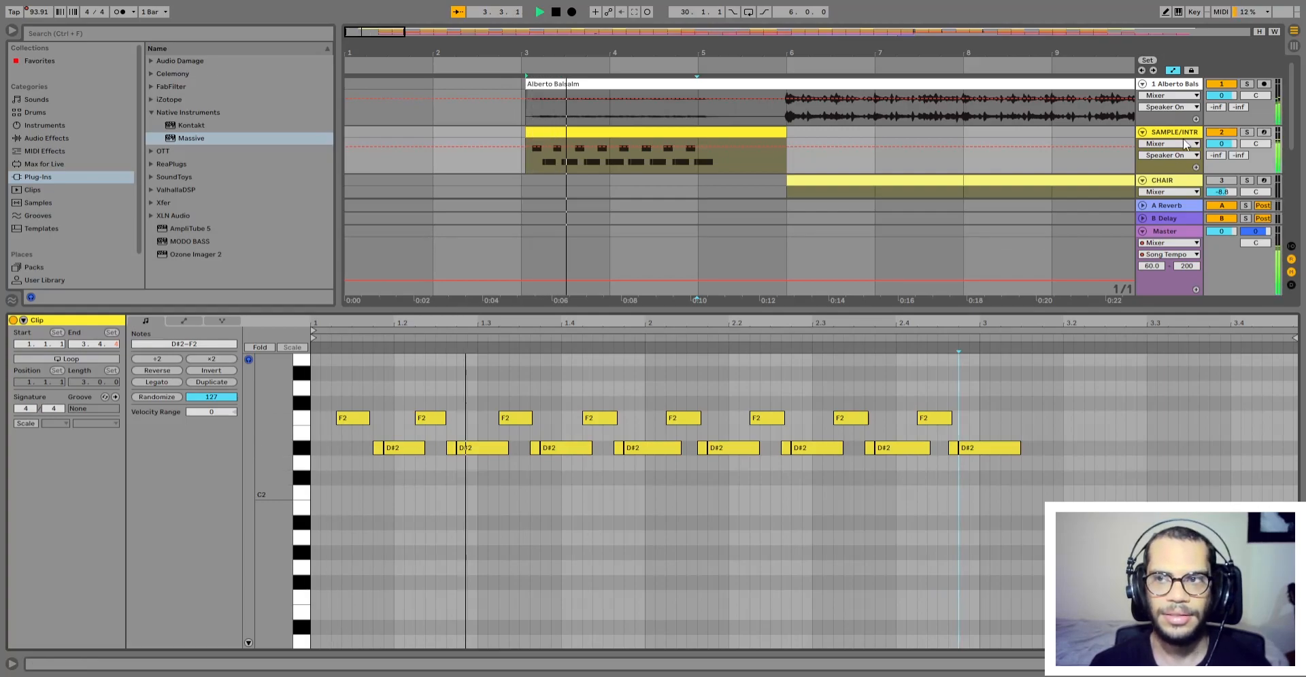
{"action": "left_click", "coordinate": [1248, 133]}
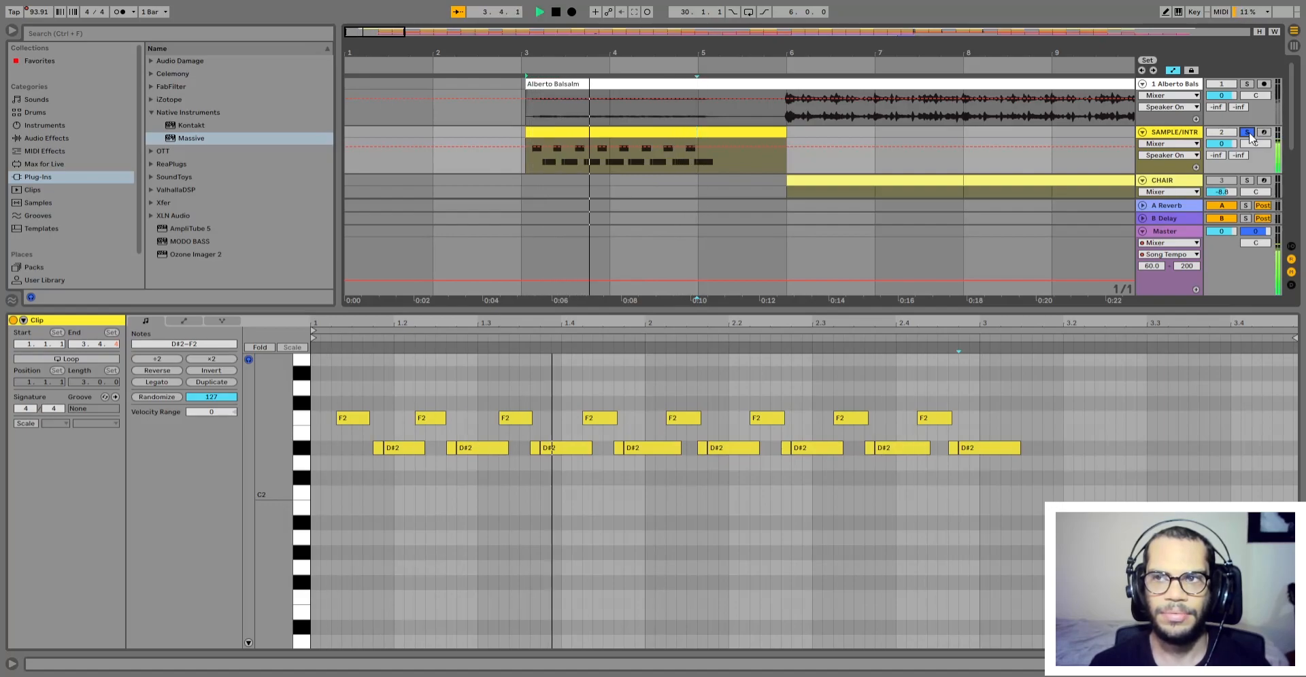
{"action": "left_click", "coordinate": [1249, 134]}
{"action": "left_click", "coordinate": [1224, 133]}
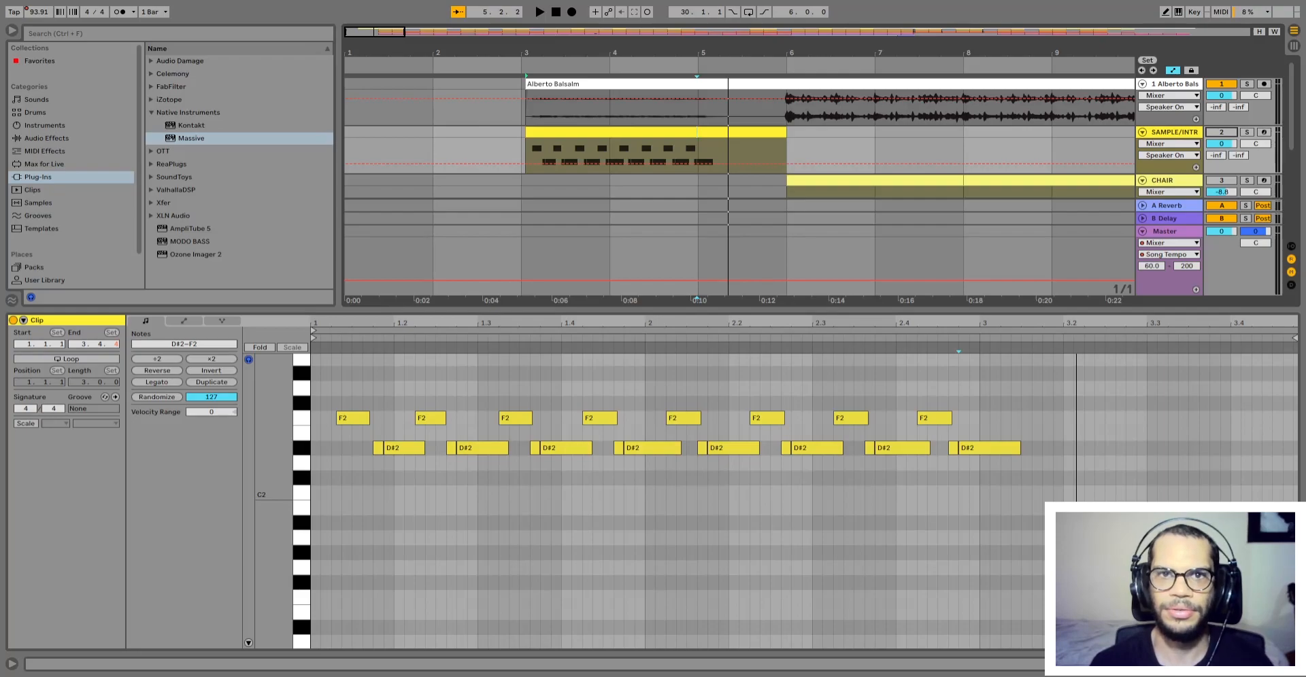
Step: Hide the MIDI note editor and select the intro clip followed by the Alberto Balsalm reference clip
{"action": "key", "text": "ctrl+alt+l"}
{"action": "left_click", "coordinate": [564, 131]}
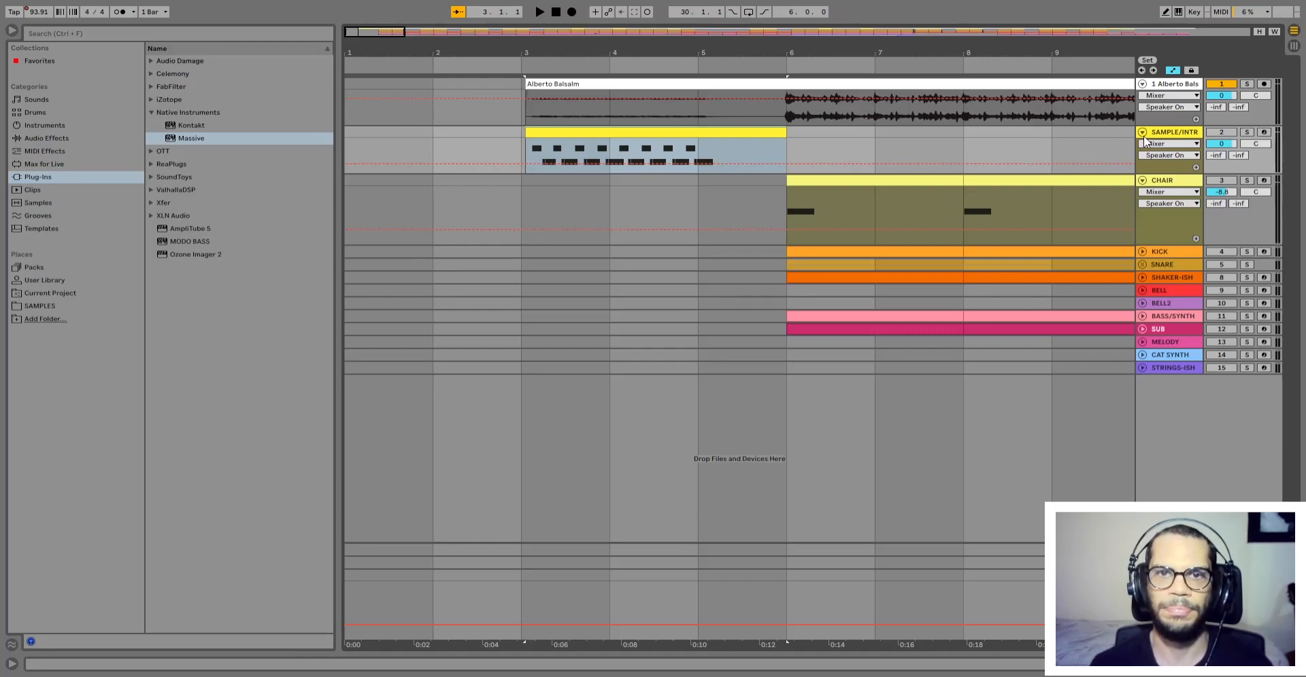
{"action": "left_click", "coordinate": [534, 84]}
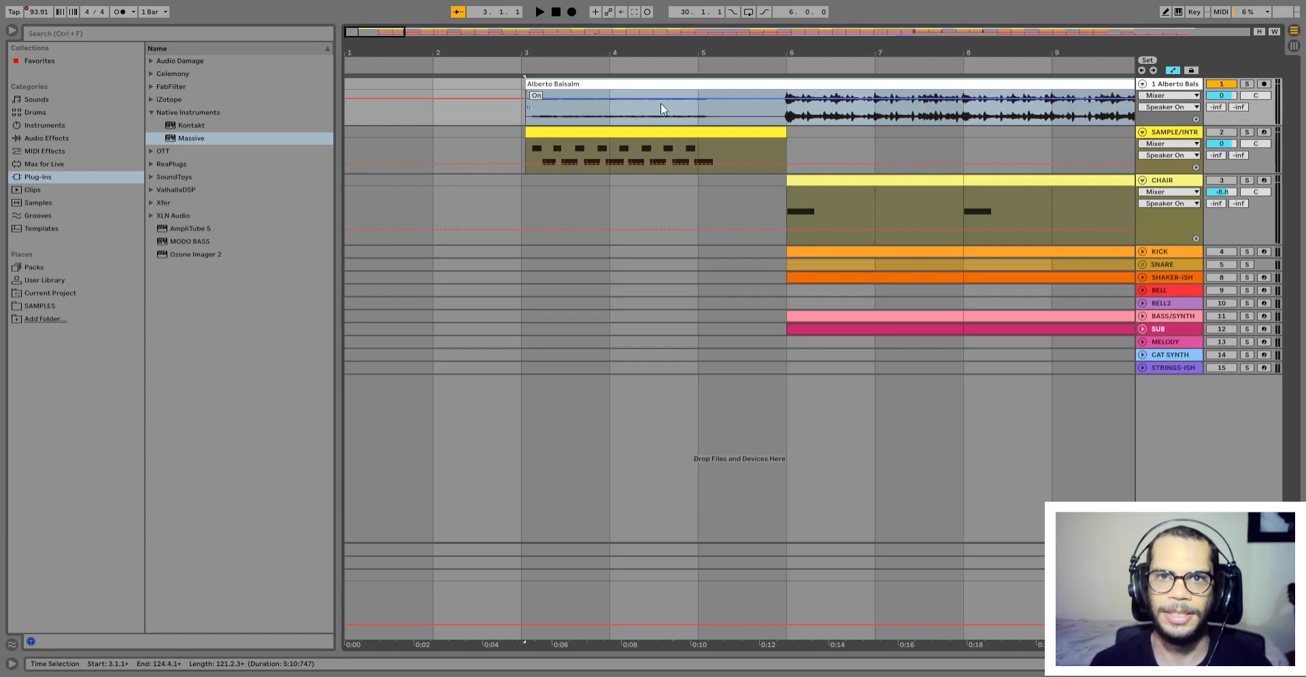
{"action": "left_click_drag", "start_coordinate": [380, 32], "coordinate": [381, 14]}
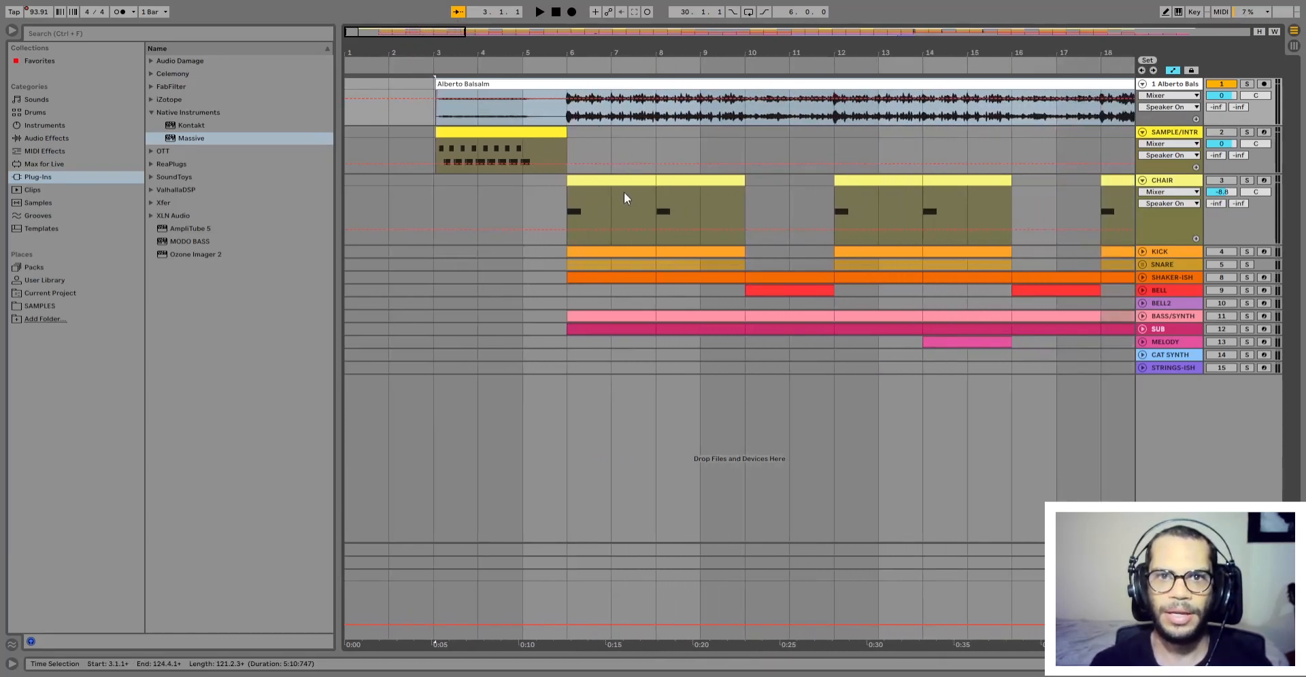
Step: Select the two CHAIR clips spanning bars 6–10 and play the arrangement from bar 6
{"action": "left_click", "coordinate": [614, 180]}
{"action": "left_click", "coordinate": [695, 182], "text": "shift"}
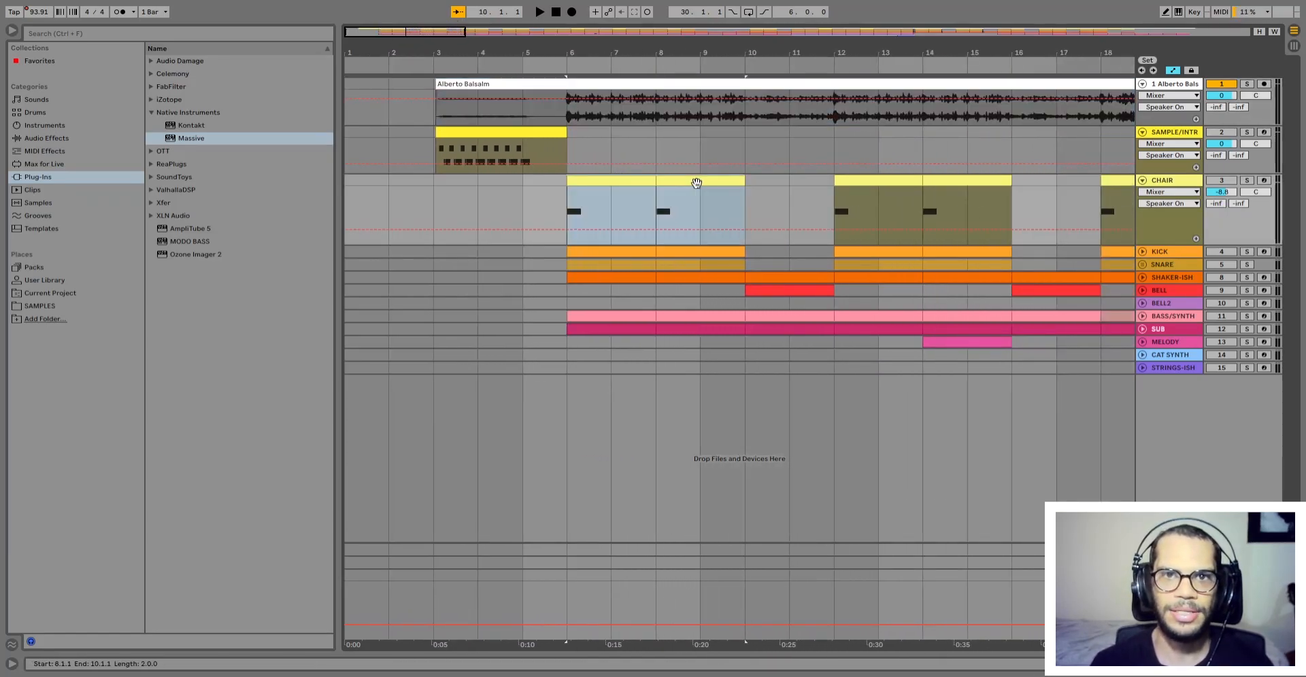
{"action": "left_click", "coordinate": [516, 61]}
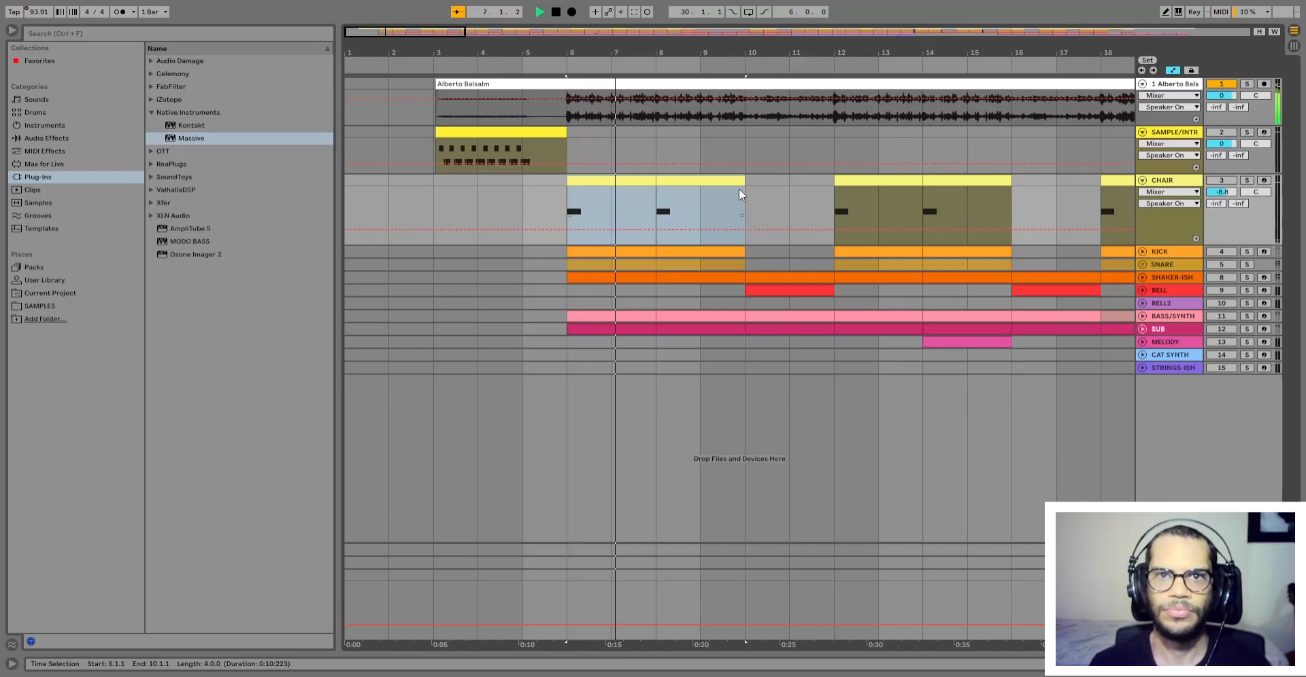
{"action": "key", "text": "space"}
Step: Select bars 6–8 across all tracks from CHAIR down to SUB
{"action": "left_click", "coordinate": [605, 177]}
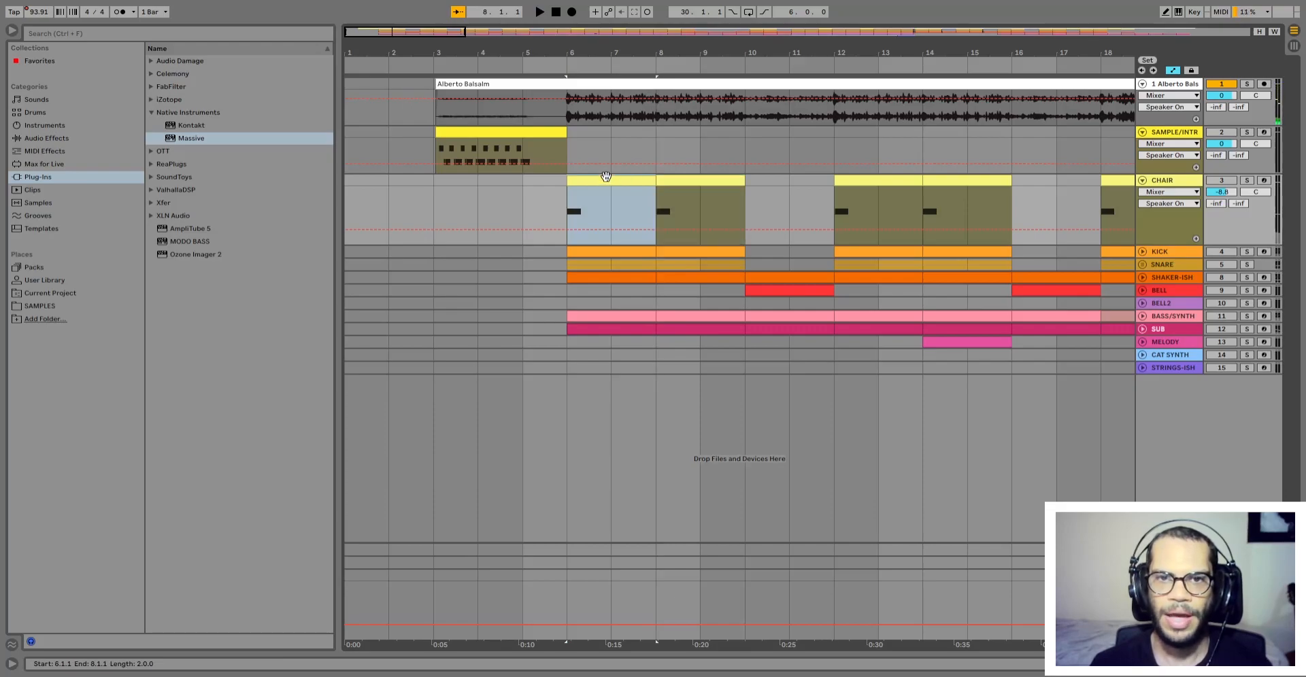
{"action": "left_click", "coordinate": [623, 318], "text": "shift"}
{"action": "left_click", "coordinate": [624, 330], "text": "shift"}
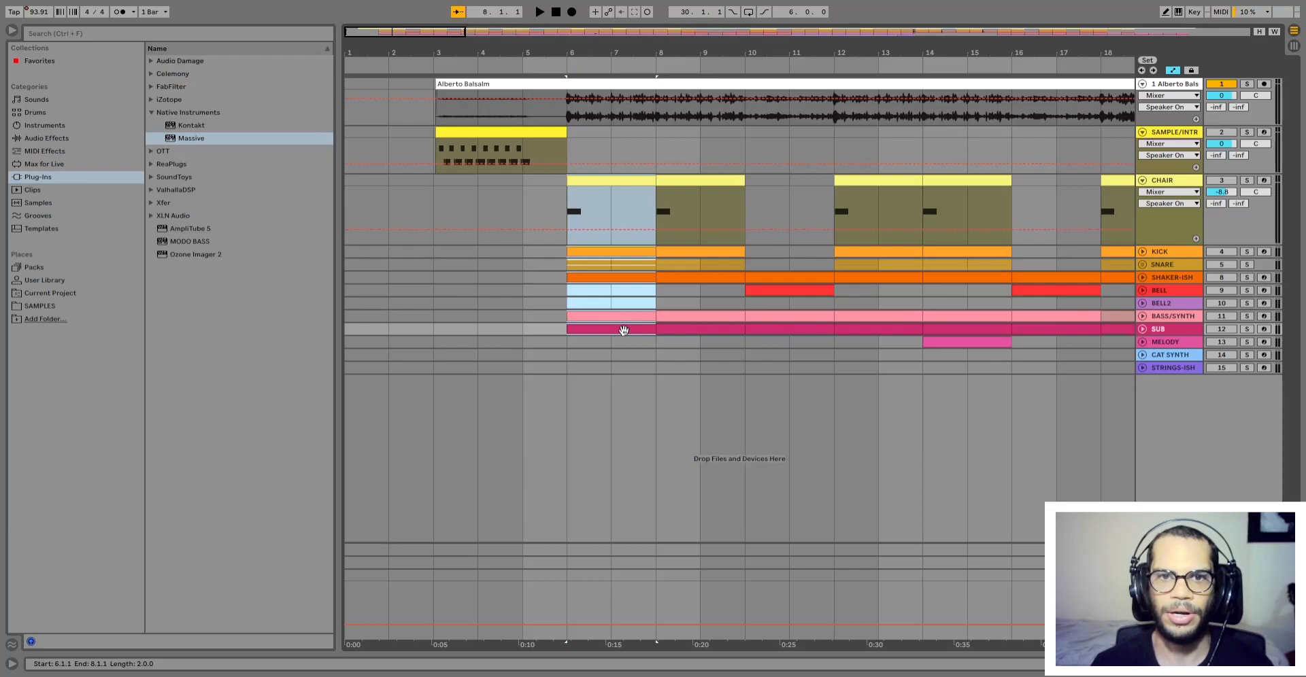
Step: View the MIDI patterns on the SUB, BASS/SYNTH and BELL tracks by unfolding them, and fold them again
{"action": "left_click", "coordinate": [1143, 329]}
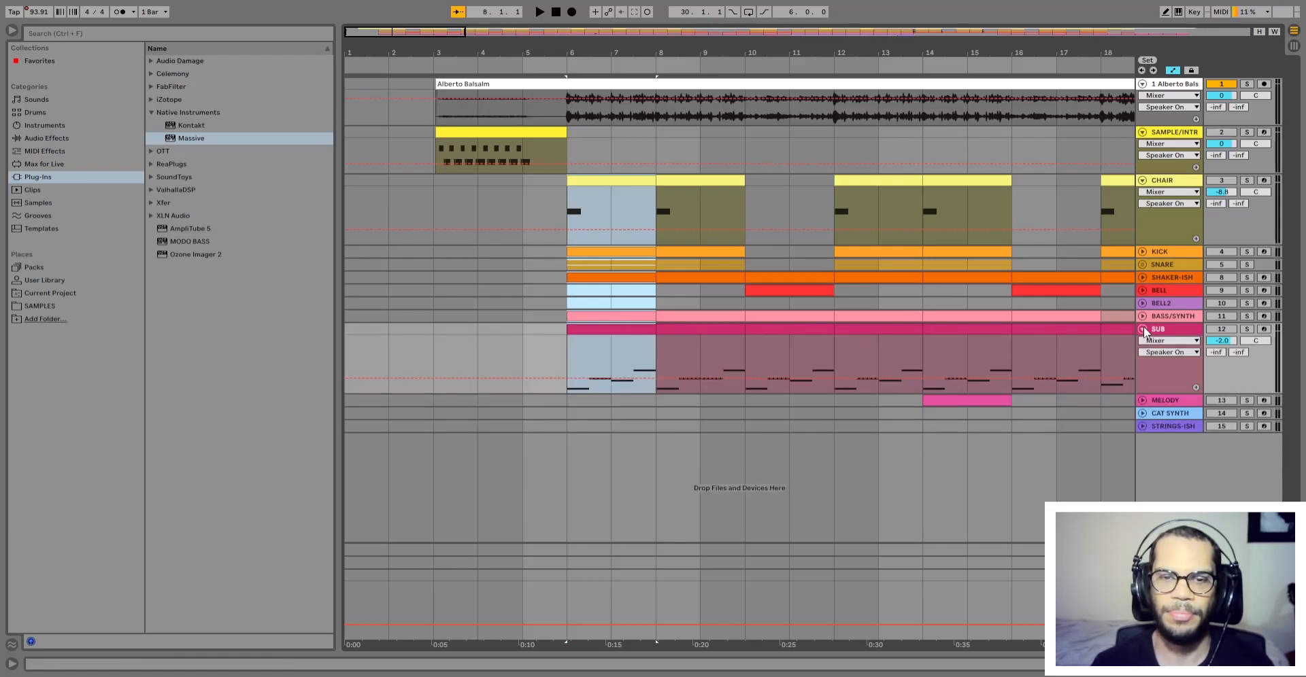
{"action": "left_click", "coordinate": [1143, 316]}
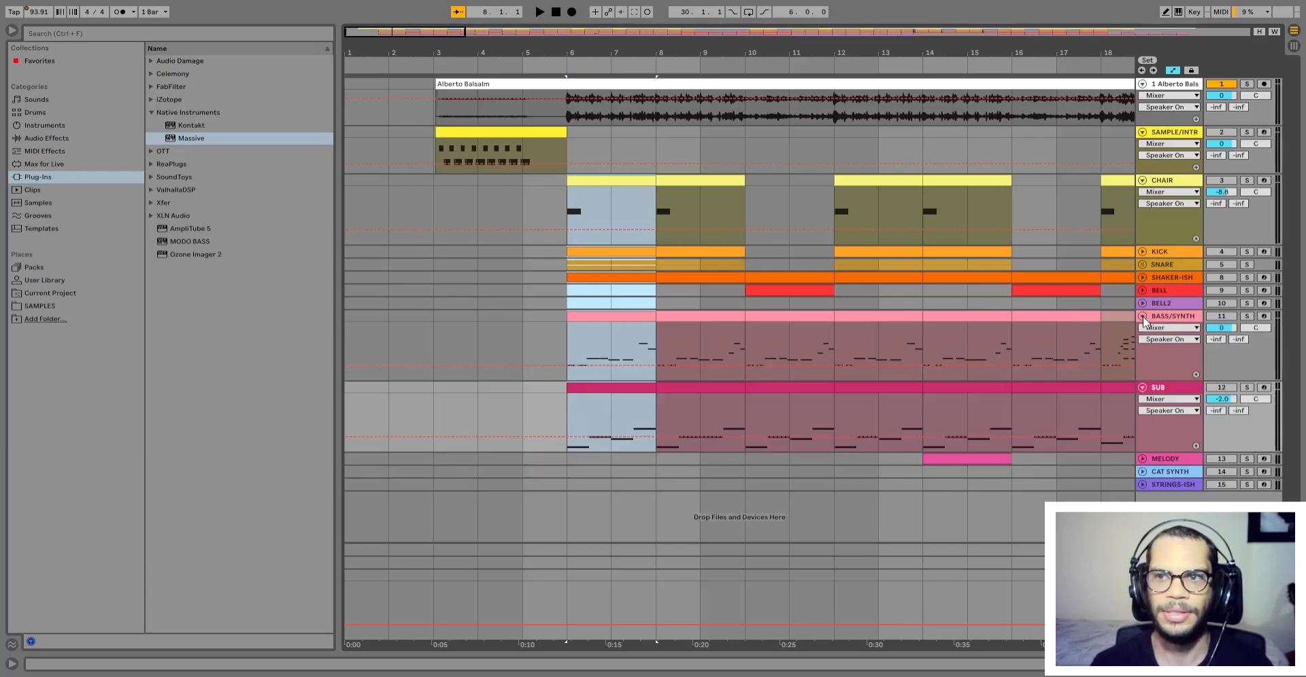
{"action": "left_click", "coordinate": [1143, 316]}
{"action": "left_click", "coordinate": [1143, 329]}
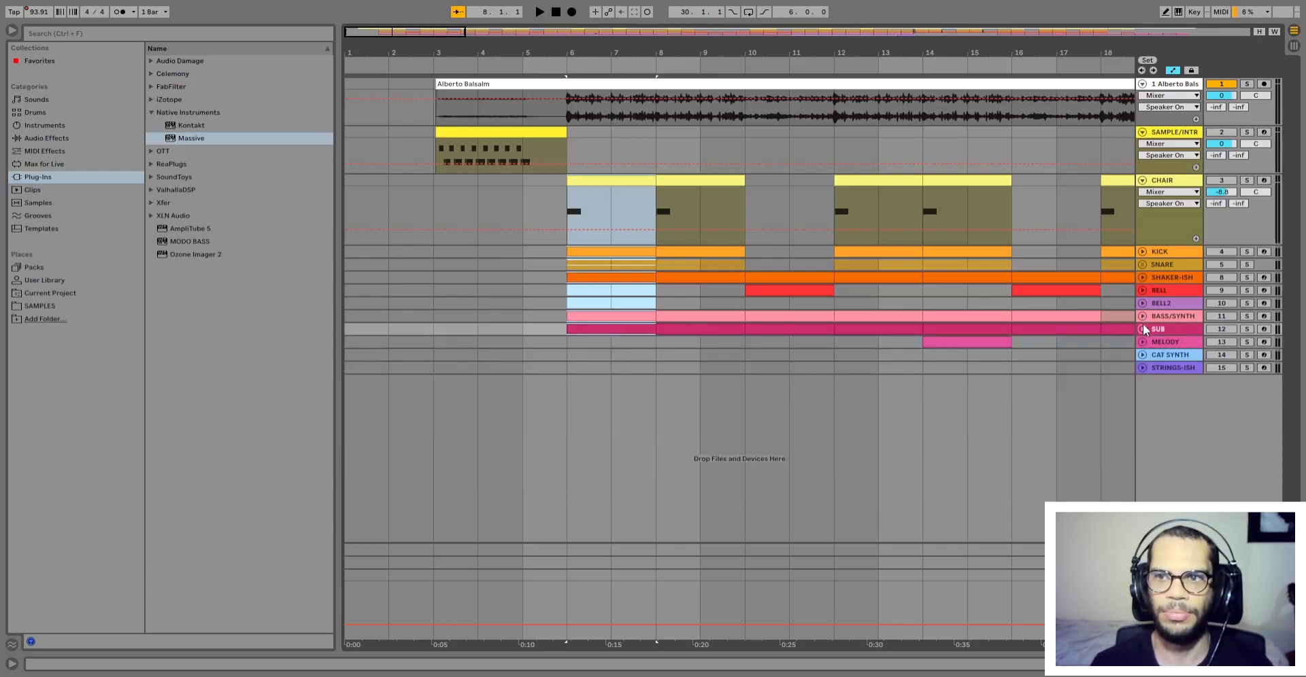
{"action": "left_click", "coordinate": [1143, 291]}
{"action": "left_click", "coordinate": [1143, 292]}
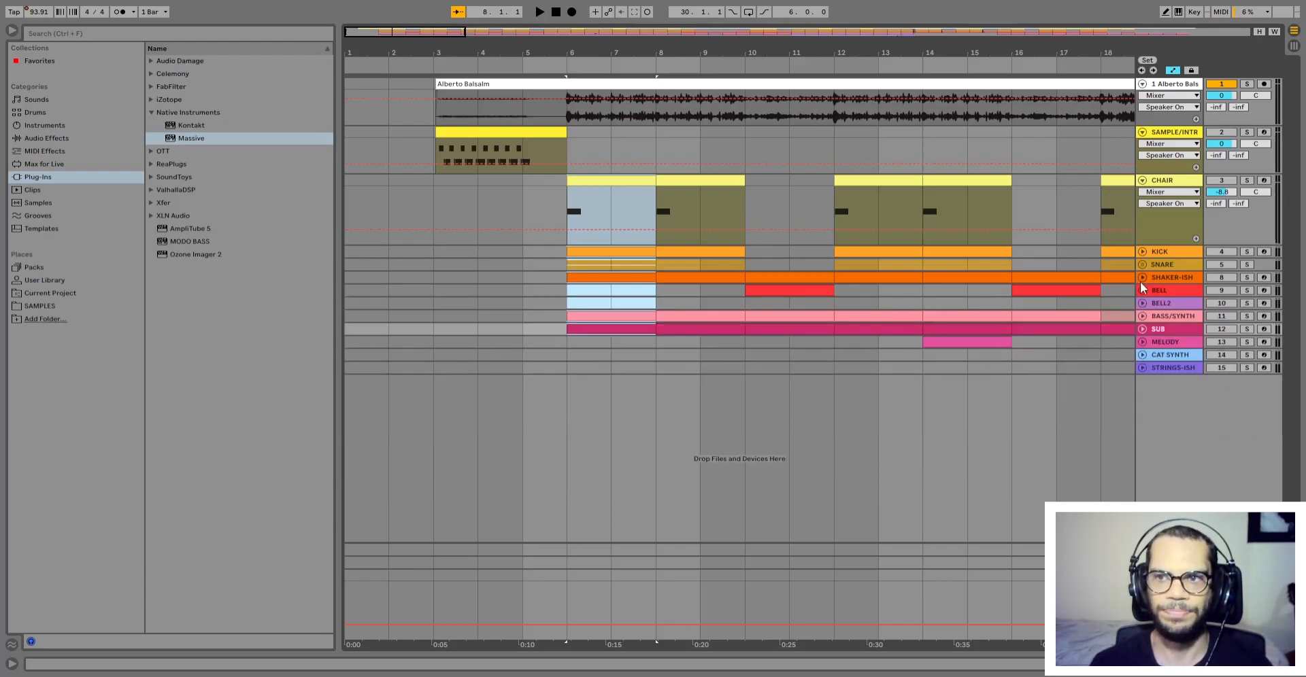
Step: Unfold the SHAKER-ISH track and examine the patterns on RIMSHOT inside the SNARE group and on KICK
{"action": "left_click", "coordinate": [1143, 279]}
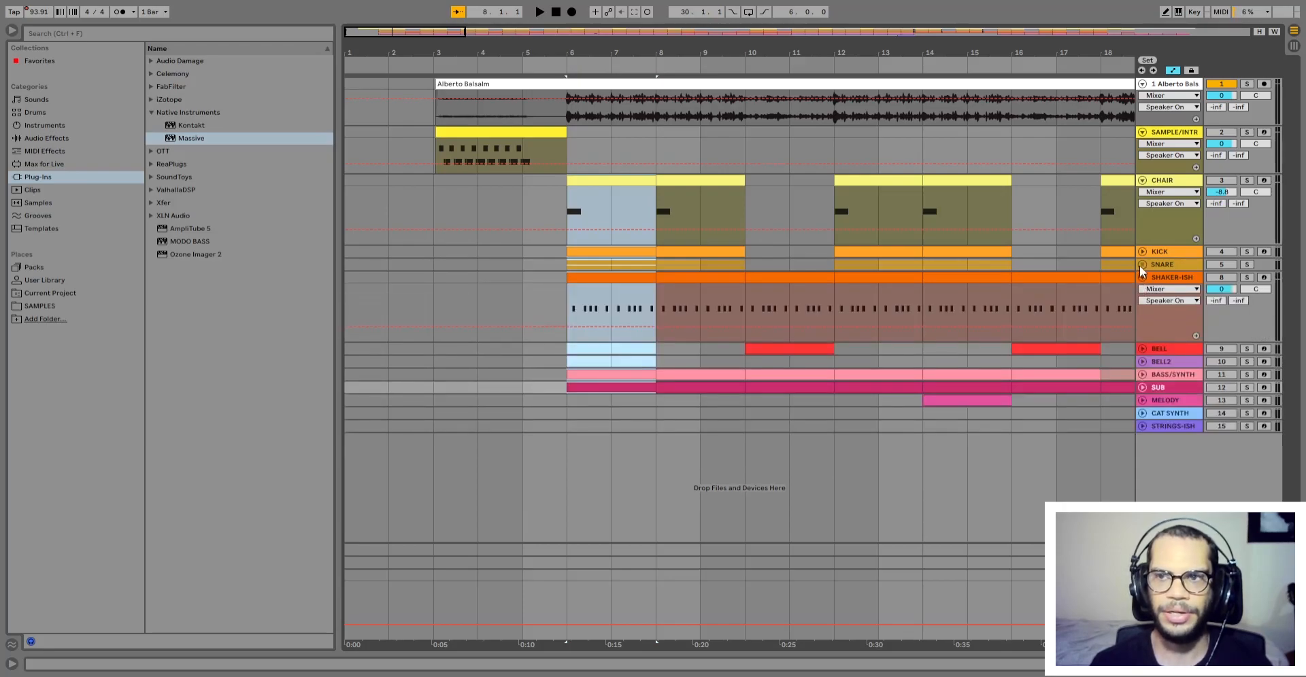
{"action": "left_click", "coordinate": [1142, 265]}
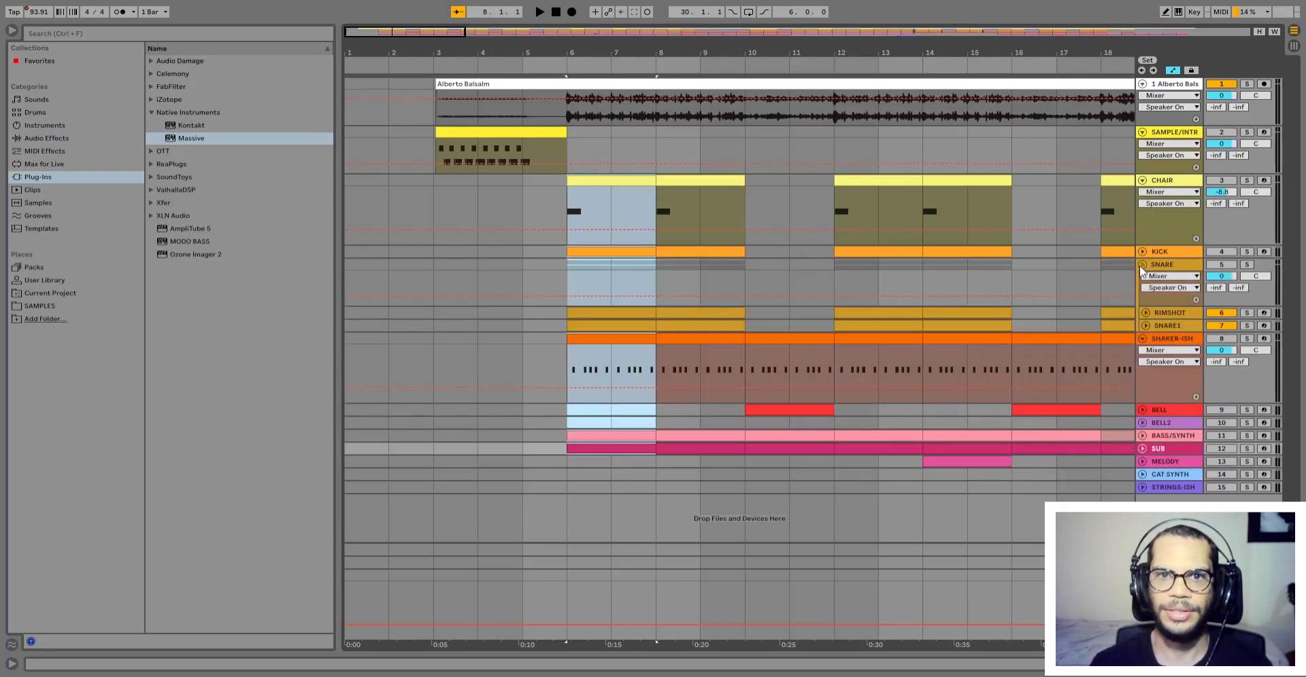
{"action": "left_click", "coordinate": [1144, 313]}
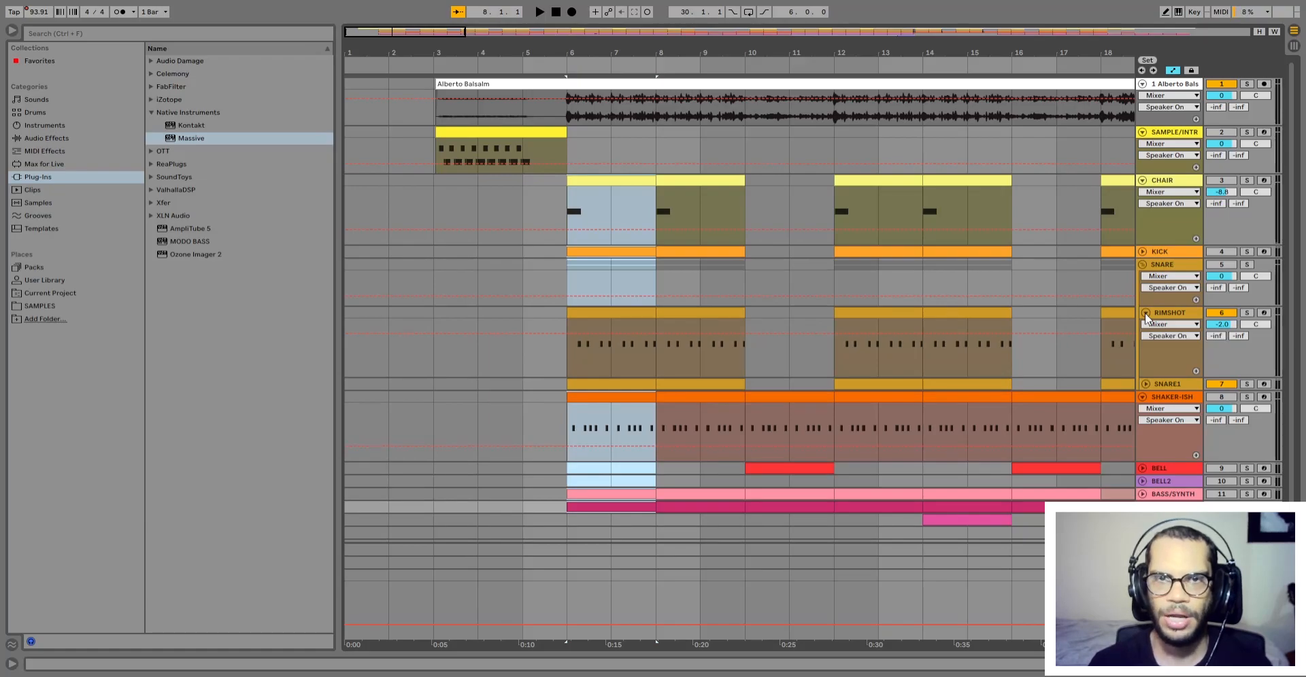
{"action": "left_click", "coordinate": [1145, 313]}
{"action": "left_click", "coordinate": [1140, 283]}
{"action": "left_click", "coordinate": [1142, 263]}
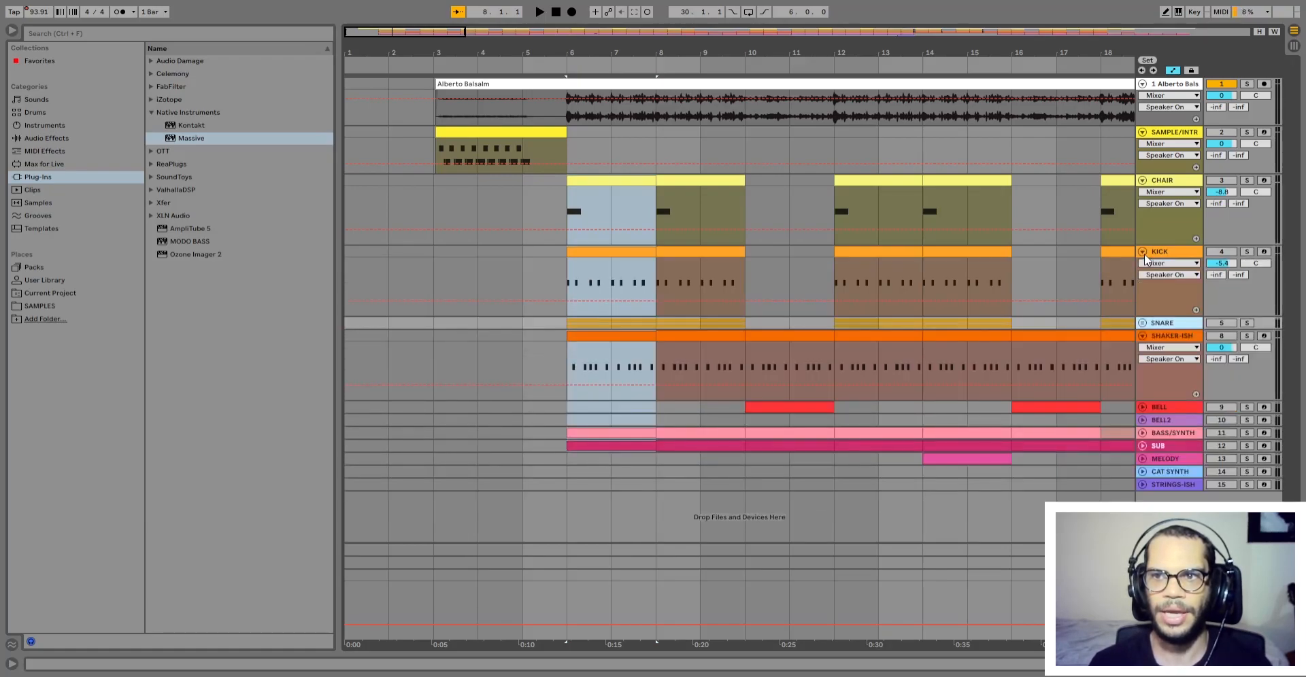
Step: Compare the first CHAIR clip at bars 6–8 with both CHAIR clips spanning bars 6–10 by selecting each range
{"action": "left_click", "coordinate": [608, 180]}
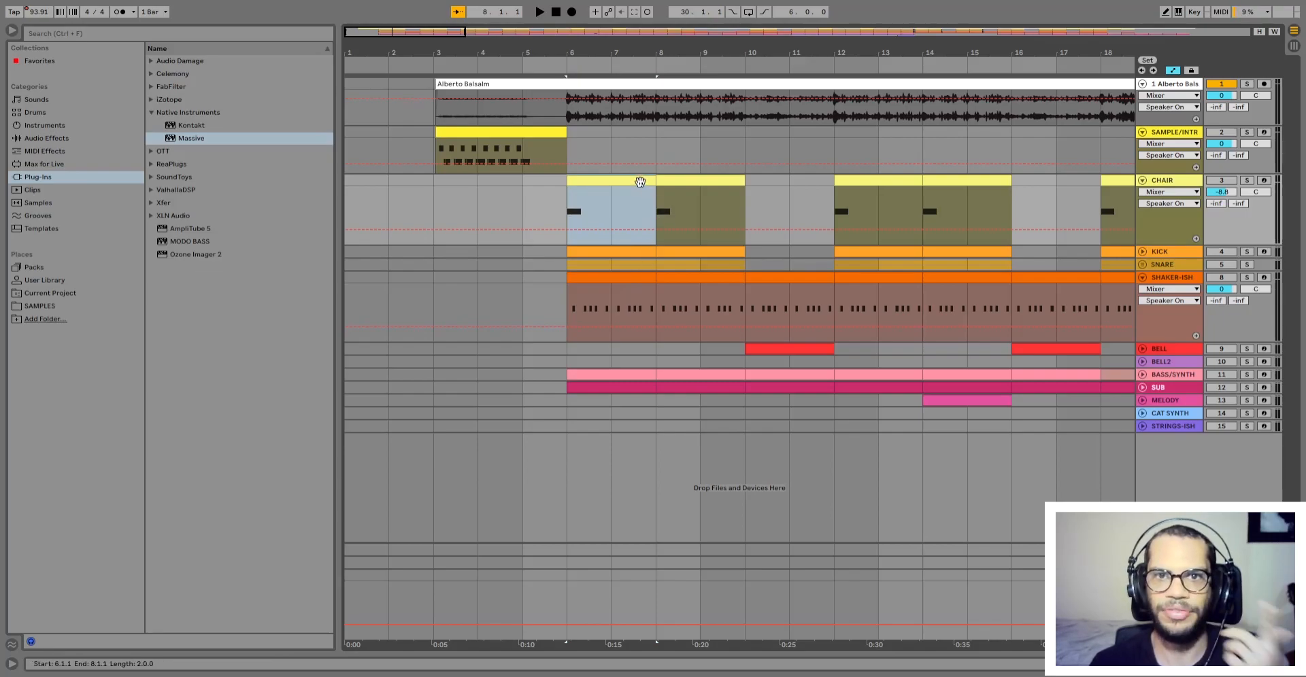
{"action": "left_click", "coordinate": [722, 182], "text": "shift"}
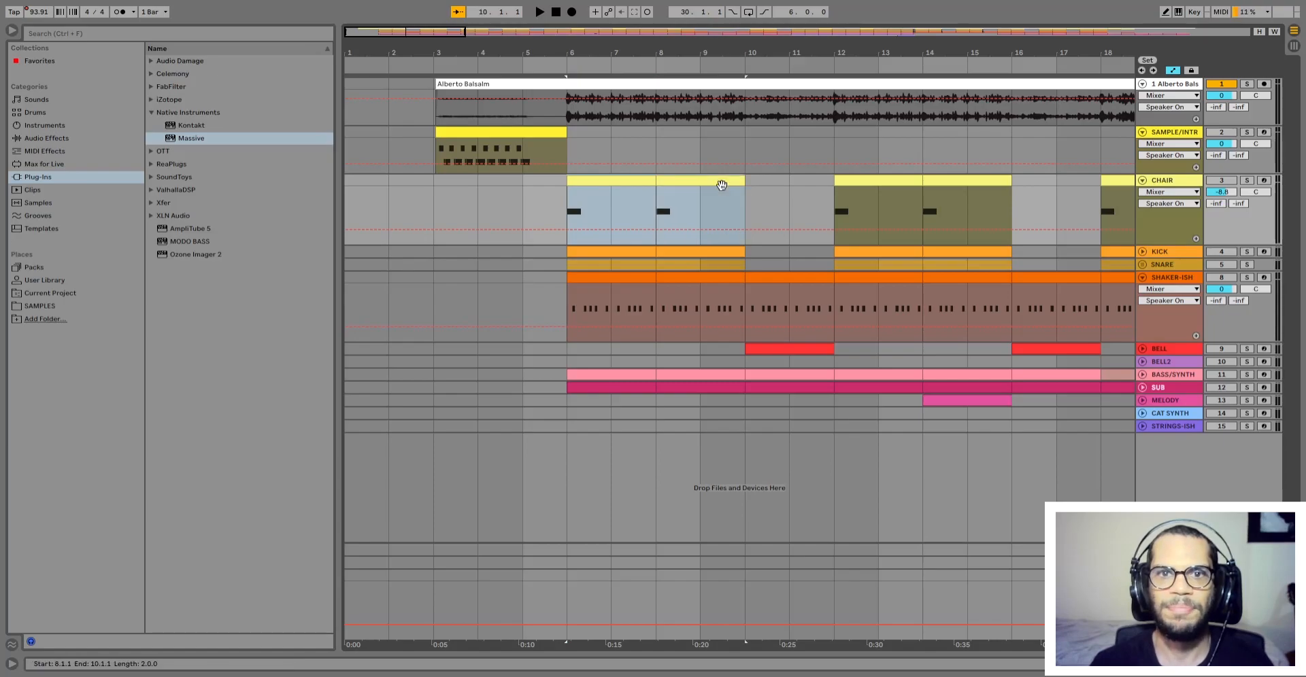
{"action": "left_click", "coordinate": [636, 181]}
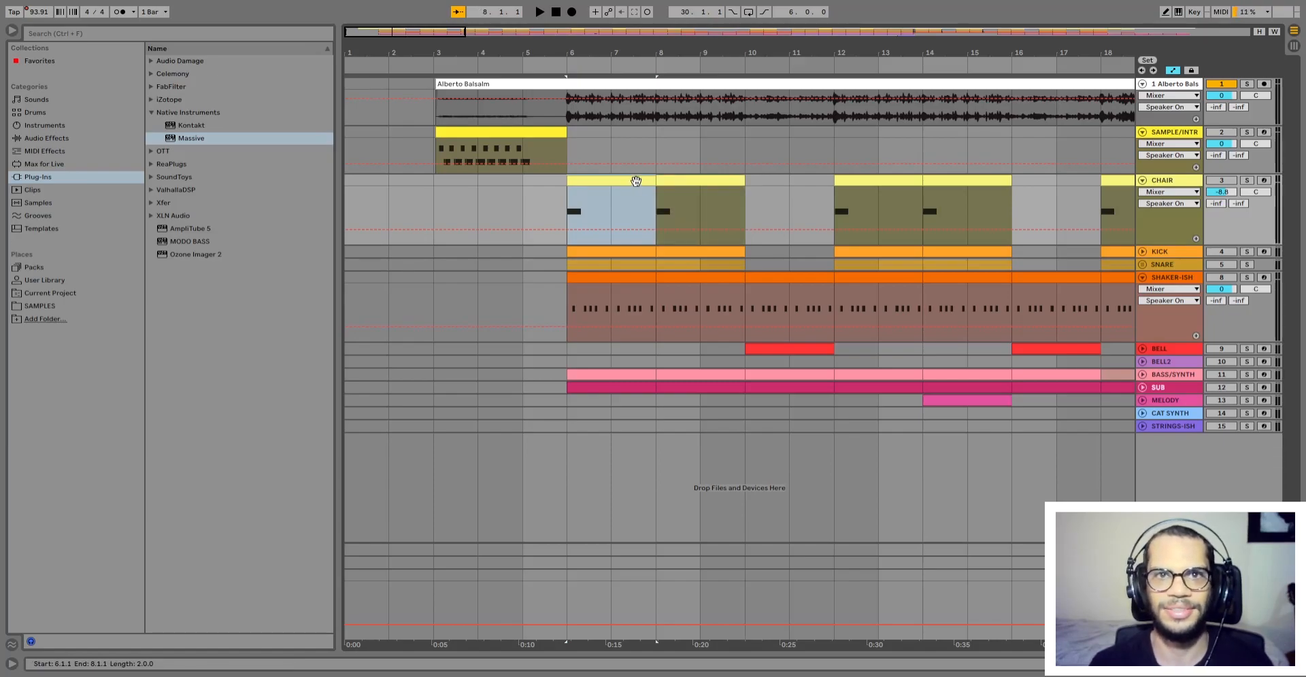
{"action": "left_click", "coordinate": [673, 183], "text": "shift"}
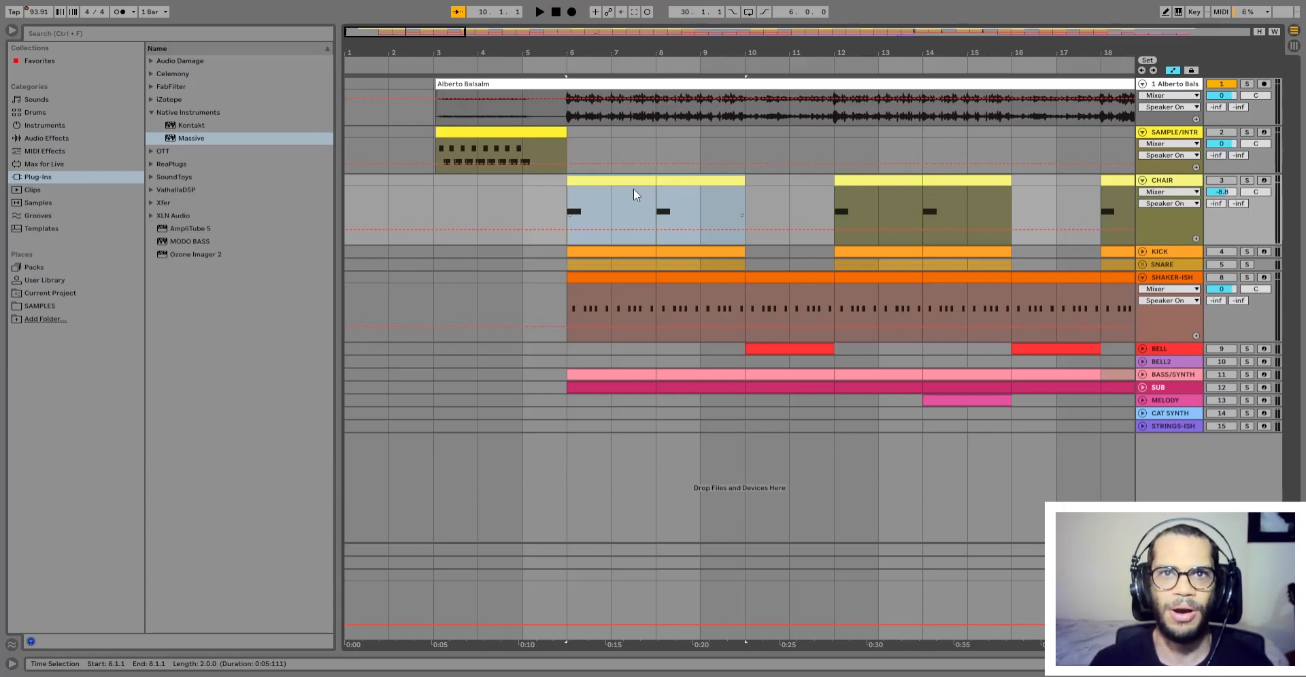
Step: Listen to the section from bar 6 with only the first CHAIR clip selected, and stop playback
{"action": "left_click", "coordinate": [617, 182]}
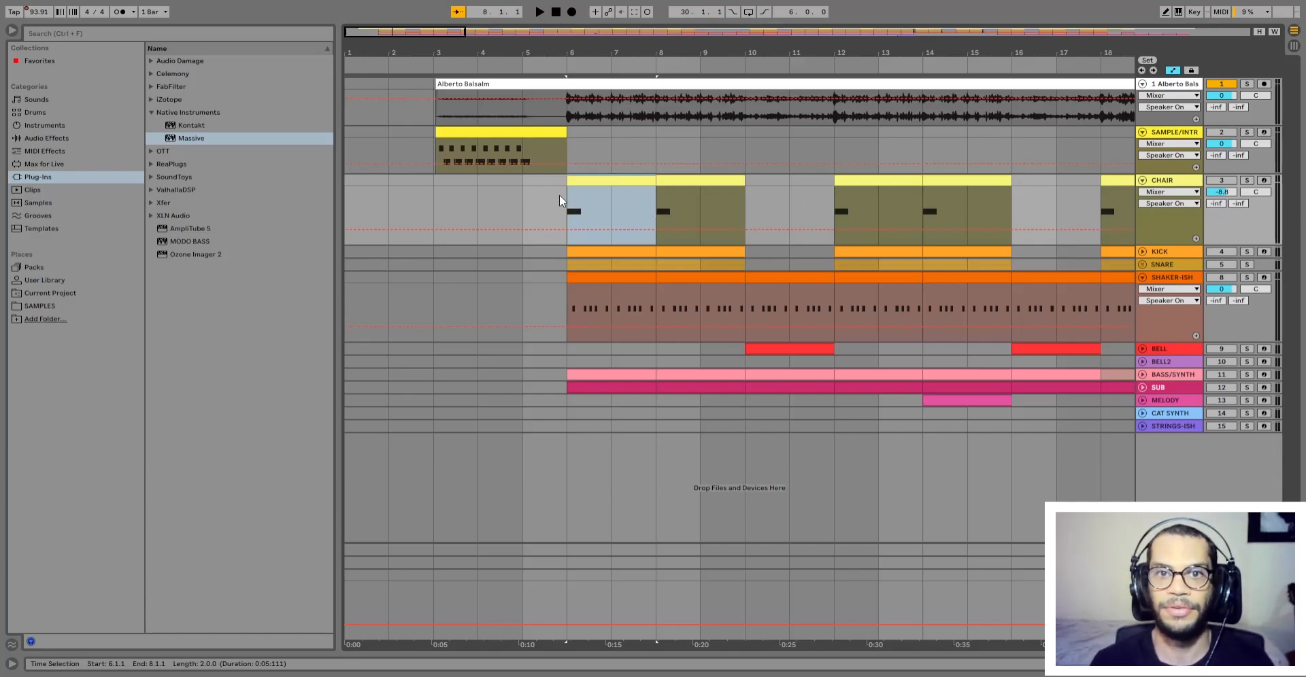
{"action": "key", "text": "space"}
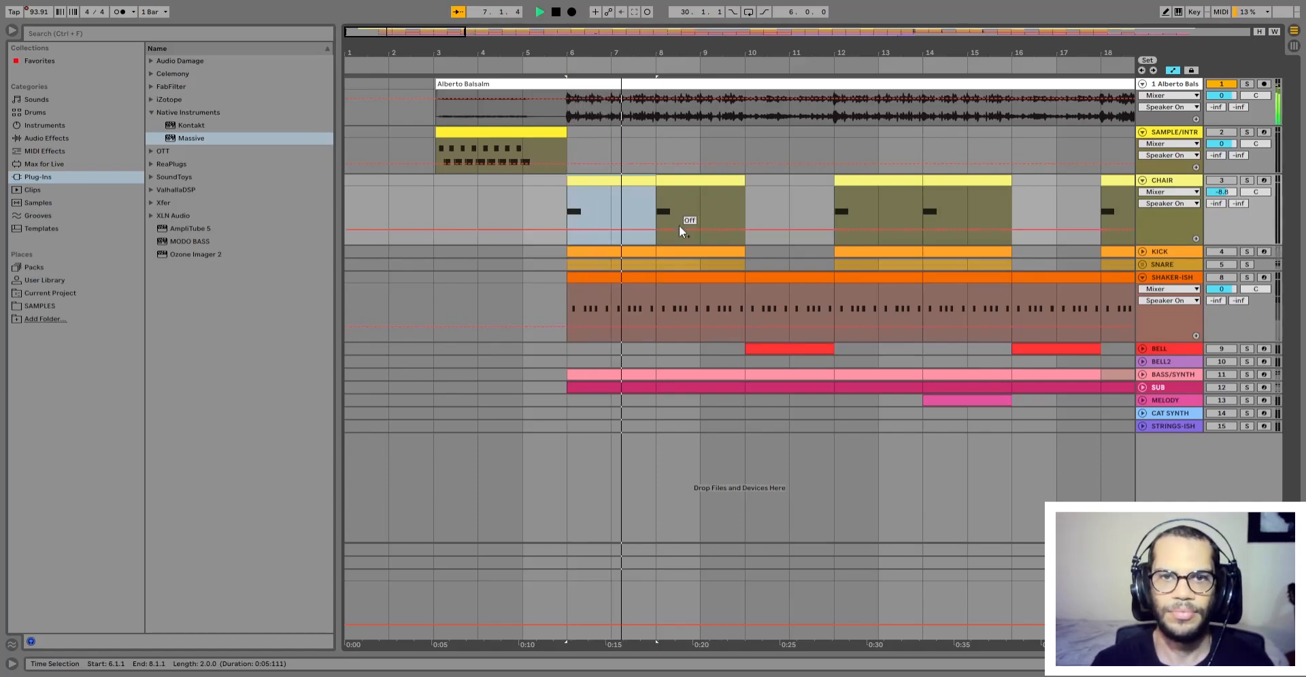
{"action": "key", "text": "space"}
Step: Compare the CHAIR clips at bars 6–8 and 6–10 with the intro clip on SAMPLE/INTR by selecting each
{"action": "left_click", "coordinate": [692, 178], "text": "shift"}
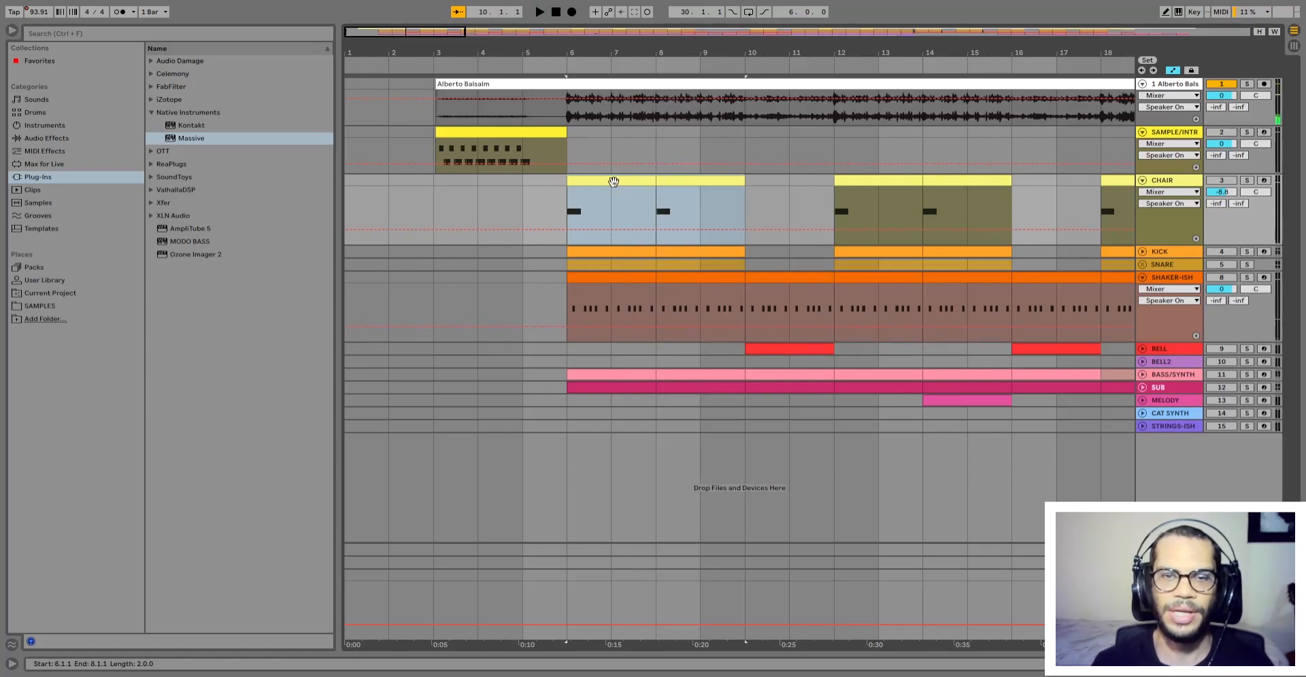
{"action": "left_click", "coordinate": [610, 183]}
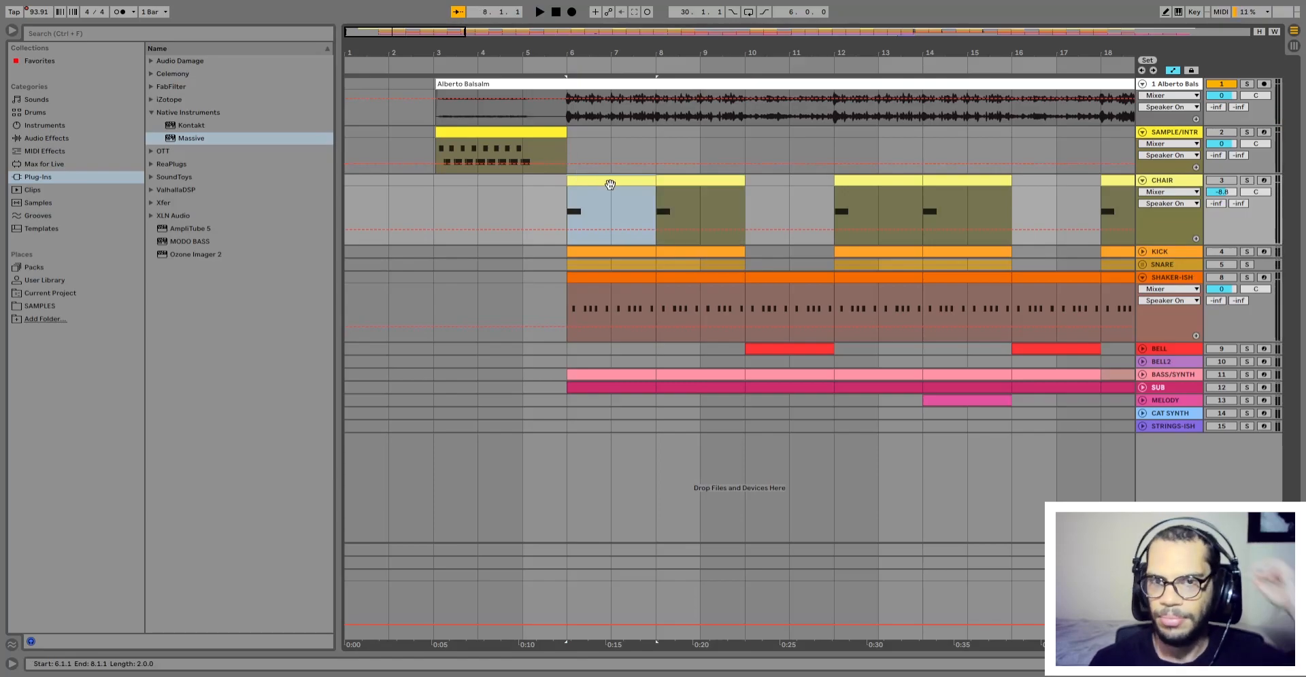
{"action": "left_click", "coordinate": [532, 130]}
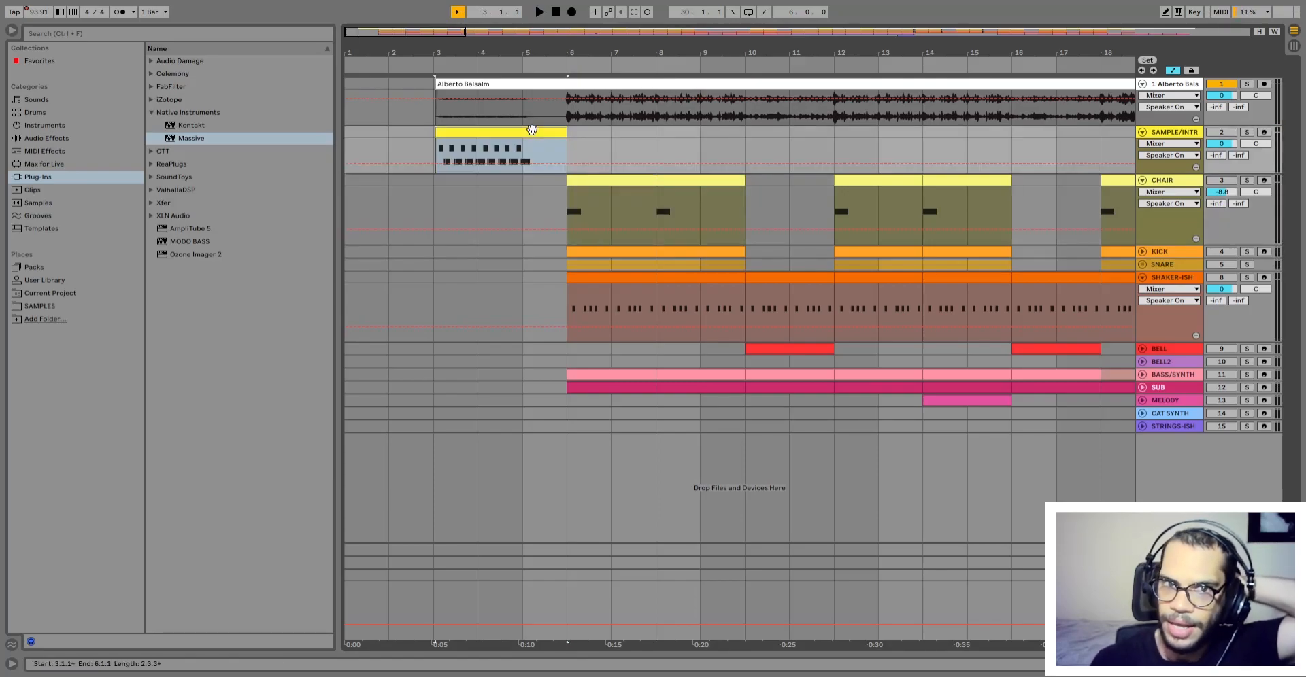
{"action": "left_click", "coordinate": [599, 180]}
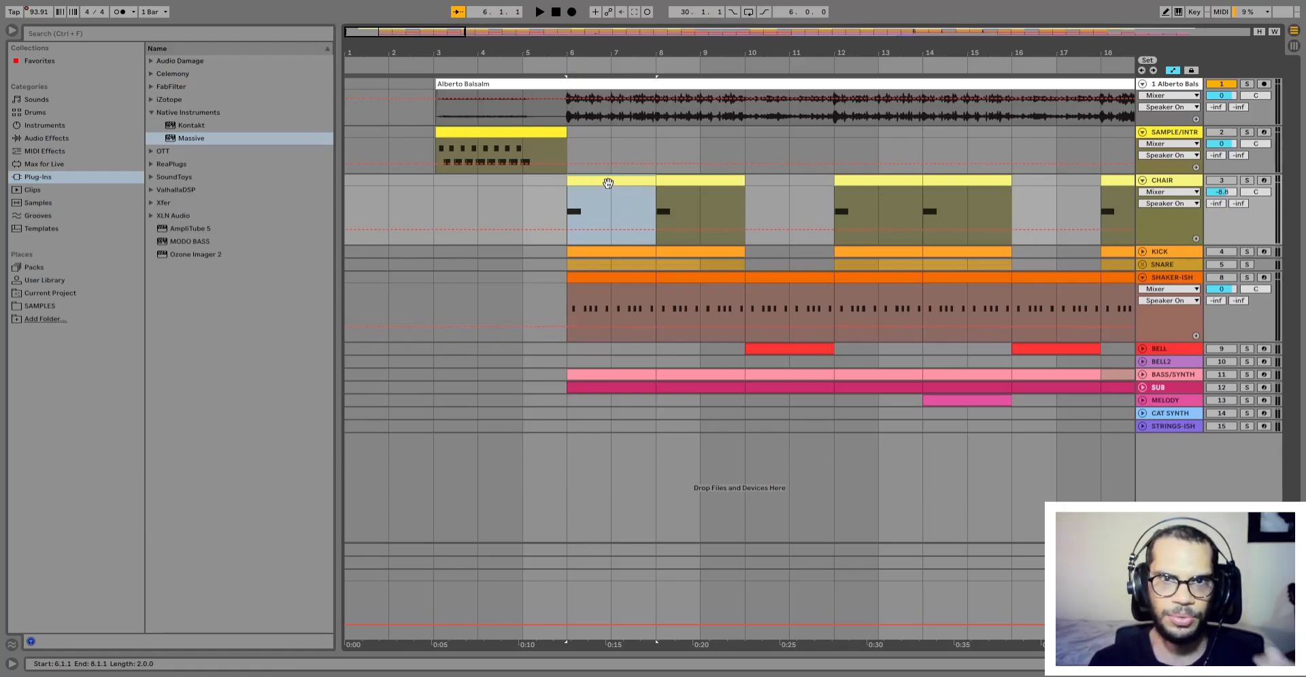
{"action": "left_click", "coordinate": [673, 184], "text": "shift"}
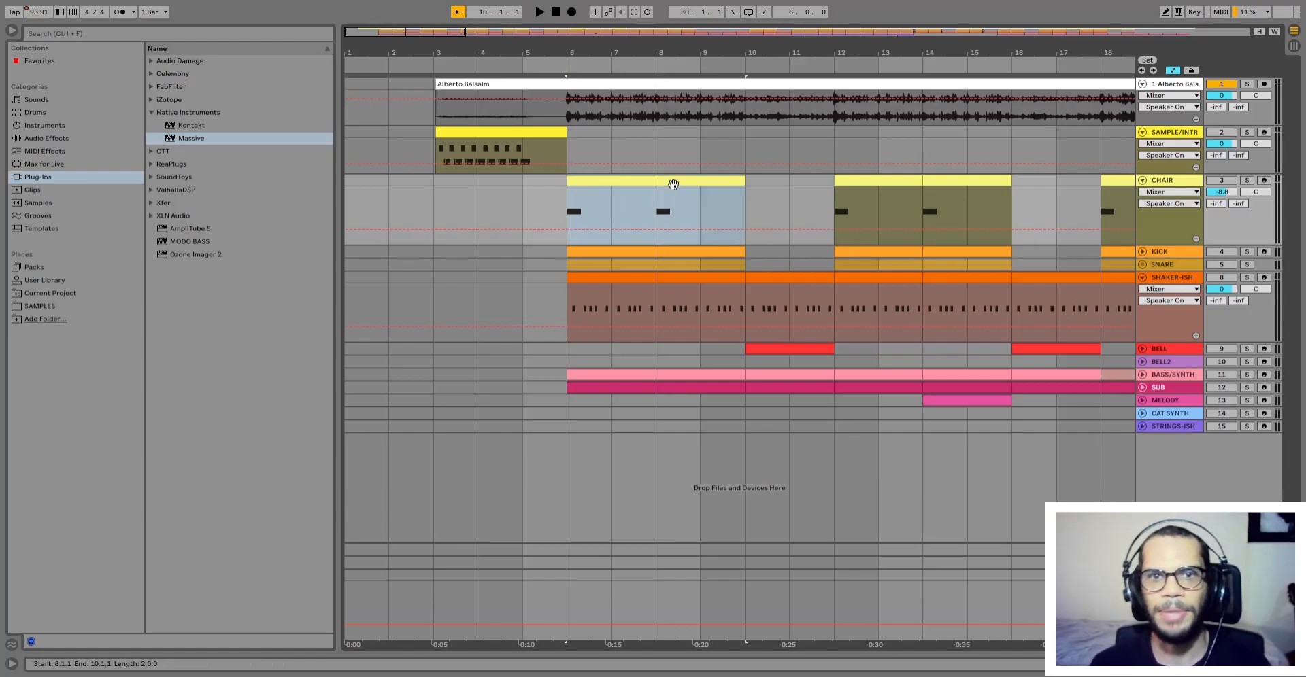
Step: Unfold the BASS/SYNTH track and select its clips spanning bars 6–10
{"action": "left_click", "coordinate": [1142, 374]}
{"action": "left_click", "coordinate": [619, 373]}
{"action": "left_click", "coordinate": [699, 373], "text": "shift"}
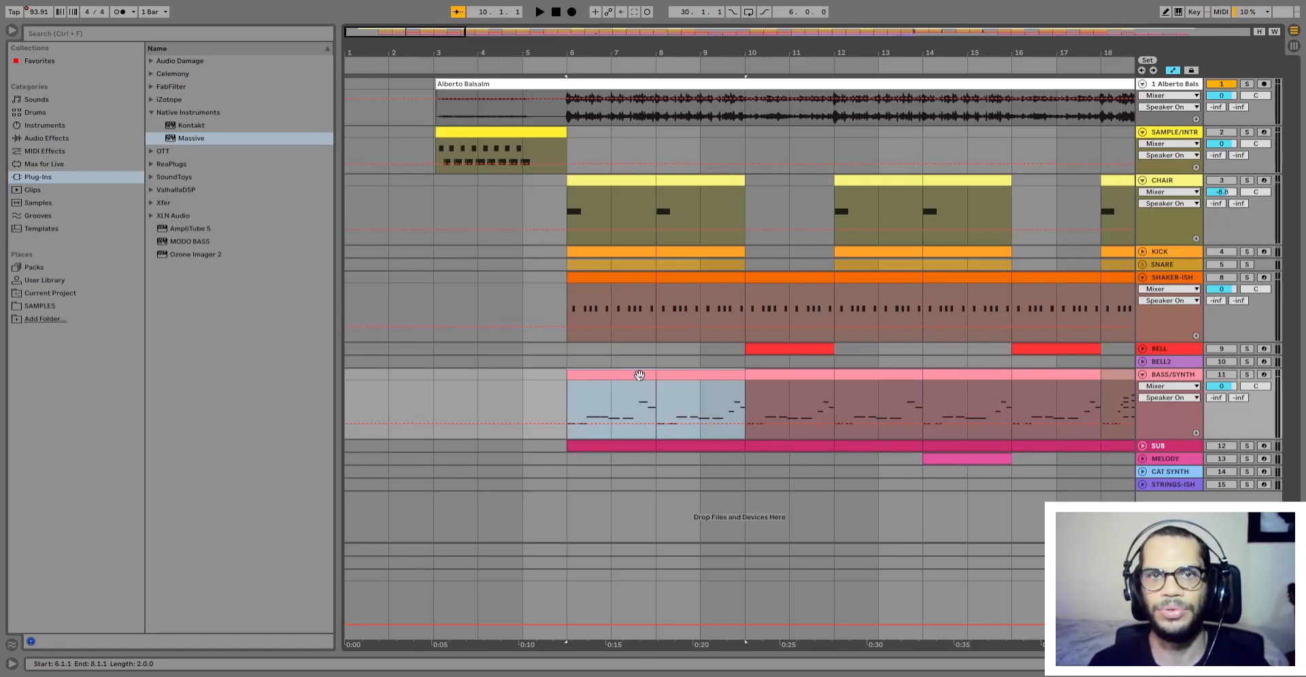
{"action": "left_click", "coordinate": [608, 374]}
{"action": "left_click", "coordinate": [689, 373], "text": "shift"}
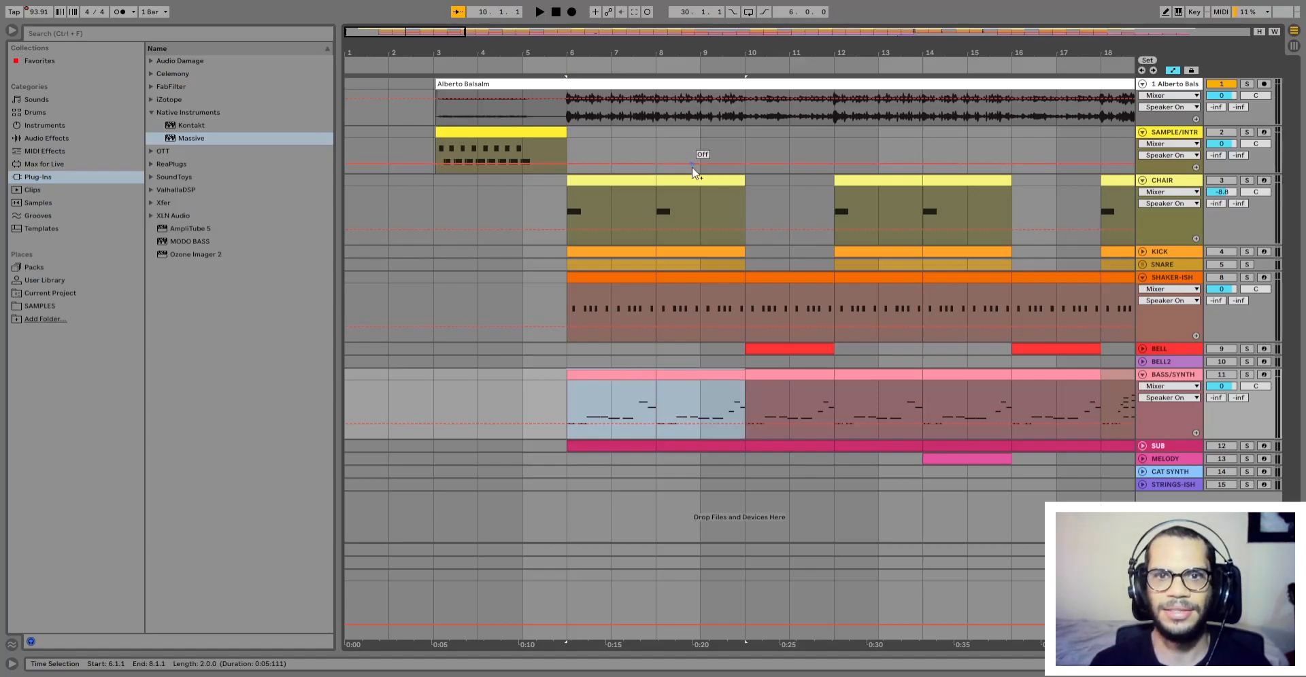
Step: Extend the selection up to the CHAIR track and loop bars 6–10, folding the BASS/SYNTH track again
{"action": "left_click", "coordinate": [684, 182], "text": "shift"}
{"action": "key", "text": "ctrl+l"}
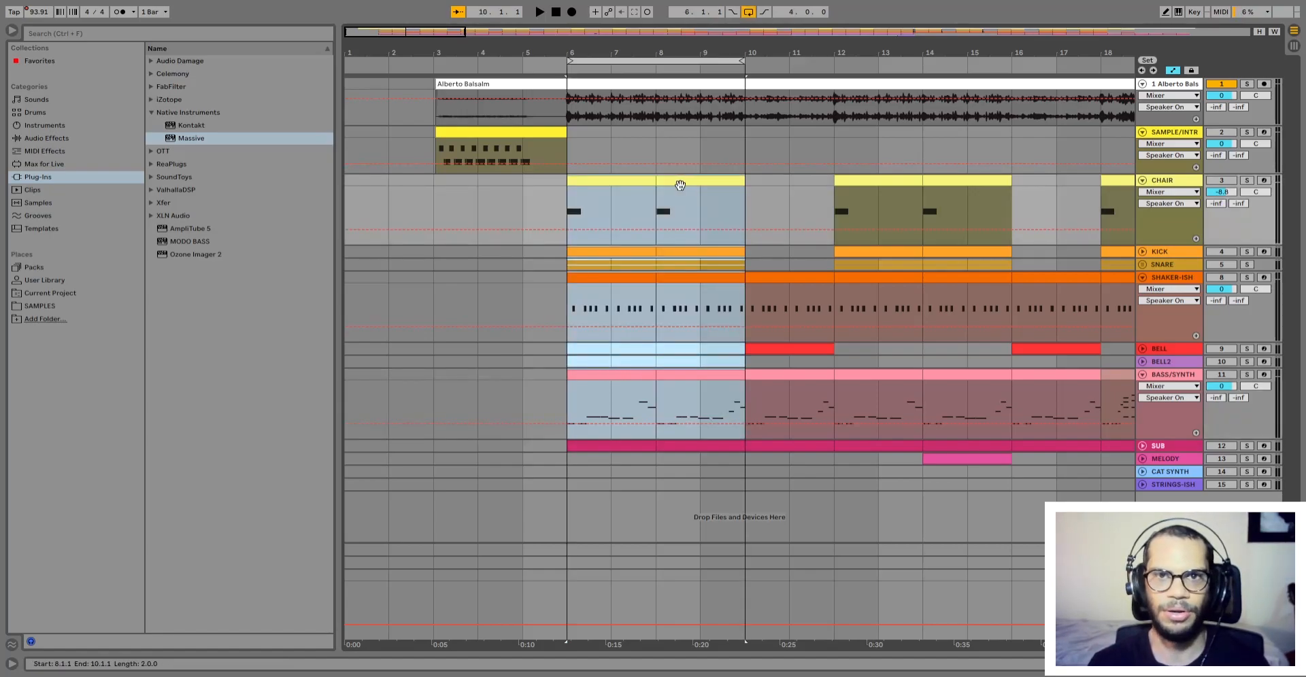
{"action": "left_click", "coordinate": [1143, 375]}
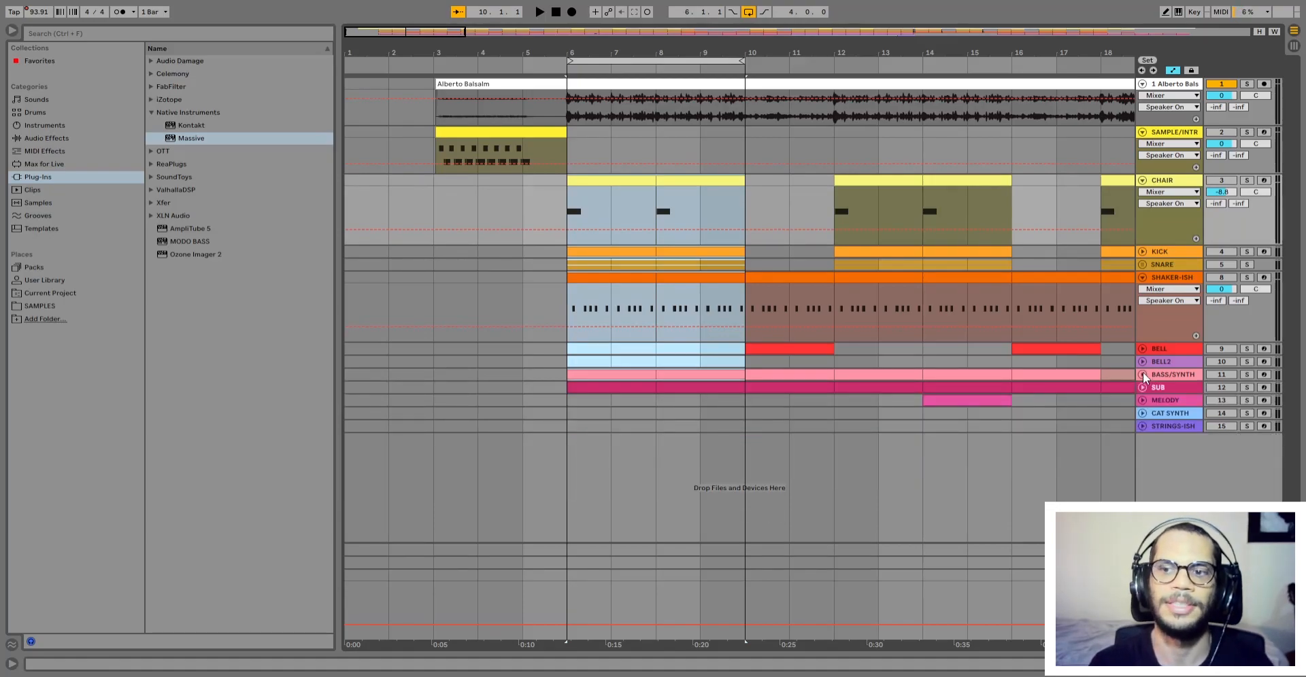
Step: Select the two CHAIR clips within the looped bars 6–10 and activate the CHAIR track
{"action": "left_click", "coordinate": [694, 181]}
{"action": "left_click", "coordinate": [610, 180]}
{"action": "left_click", "coordinate": [712, 182], "text": "shift"}
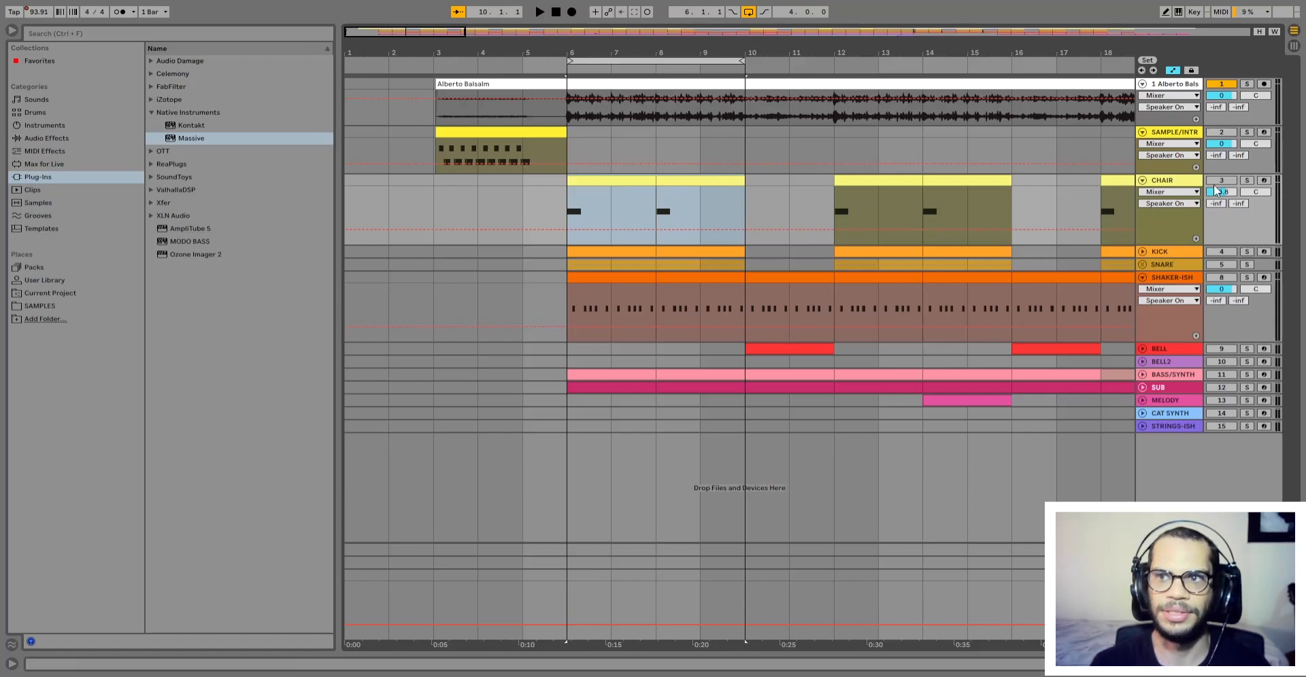
{"action": "left_click", "coordinate": [1221, 180]}
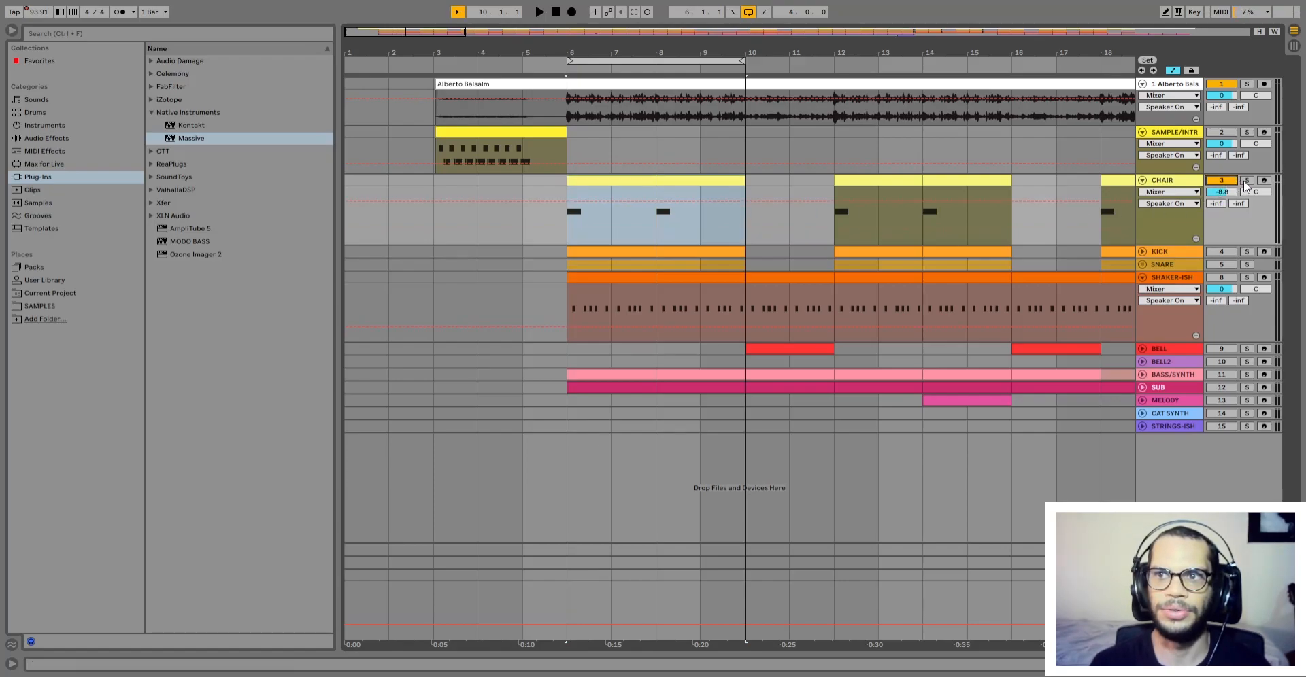
Step: Play the looped bars 6–10 and audition the CHAIR part, soloing the track briefly before stopping and unsoloing it
{"action": "key", "text": "space"}
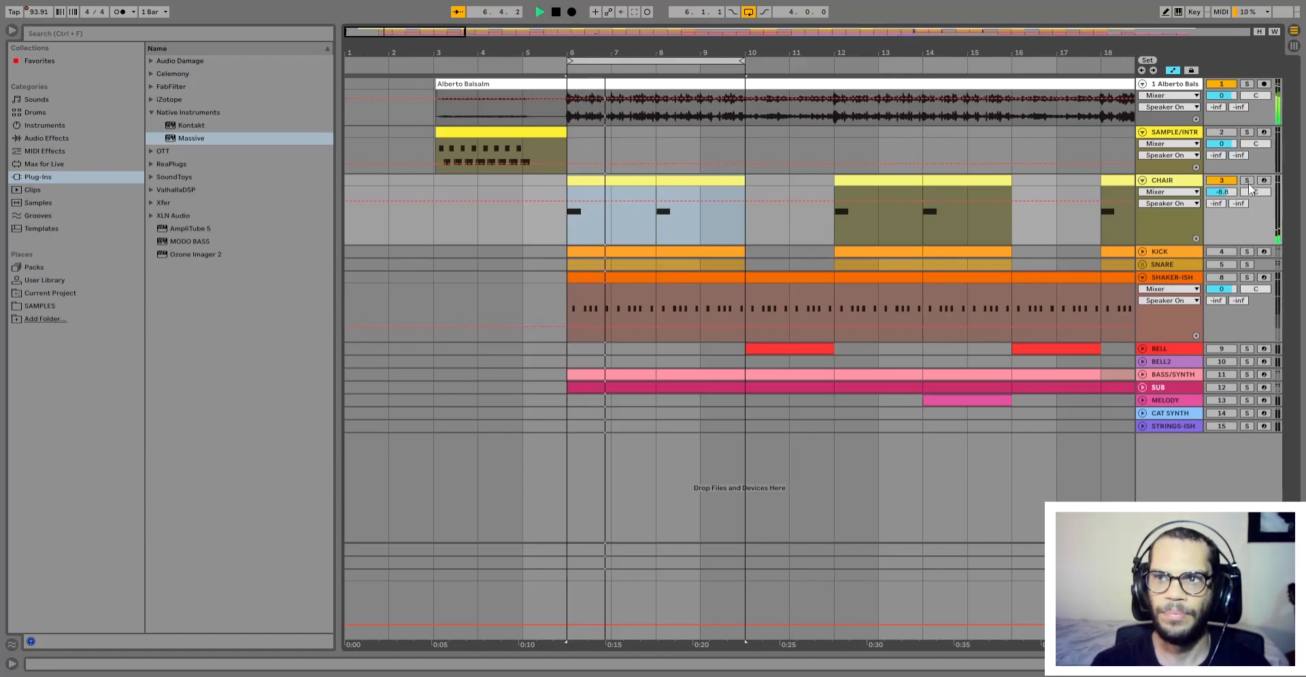
{"action": "left_click", "coordinate": [1248, 182]}
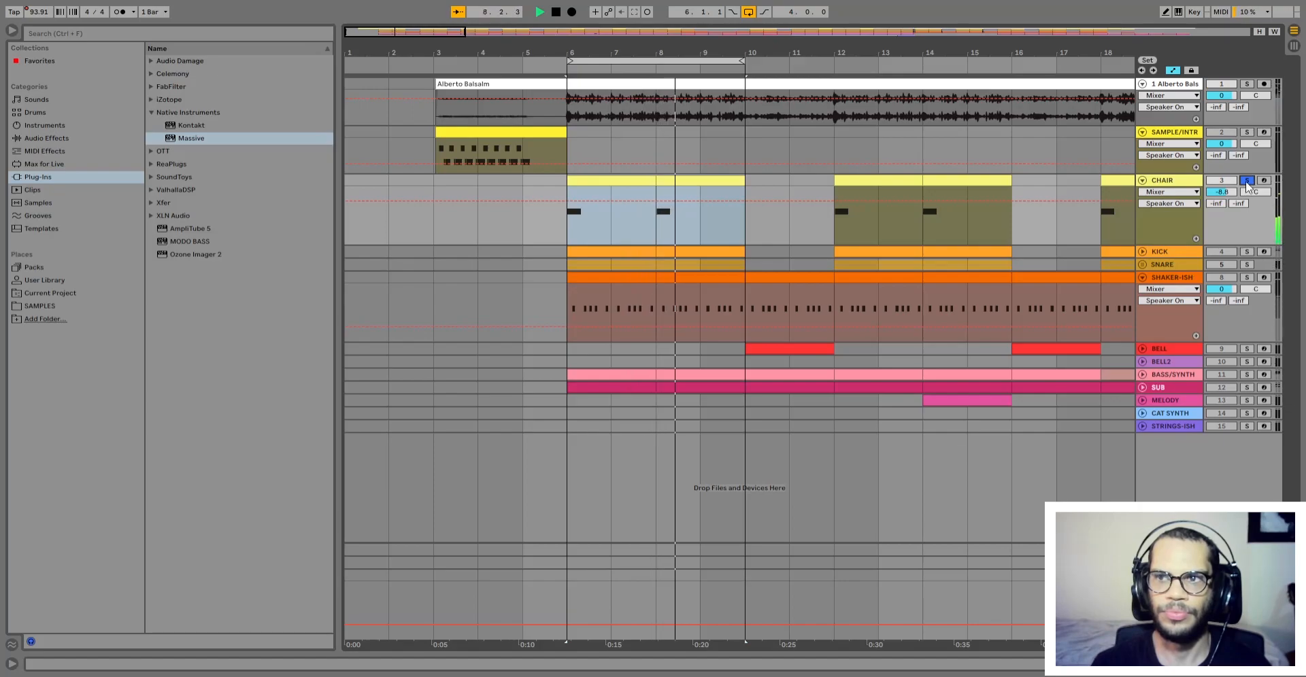
{"action": "key", "text": "space"}
{"action": "left_click", "coordinate": [1247, 182]}
Step: Select the clips from CHAIR down through the lower tracks across bars 6–10, and unfold and select the KICK track
{"action": "left_click", "coordinate": [608, 182]}
{"action": "left_click", "coordinate": [706, 387], "text": "shift"}
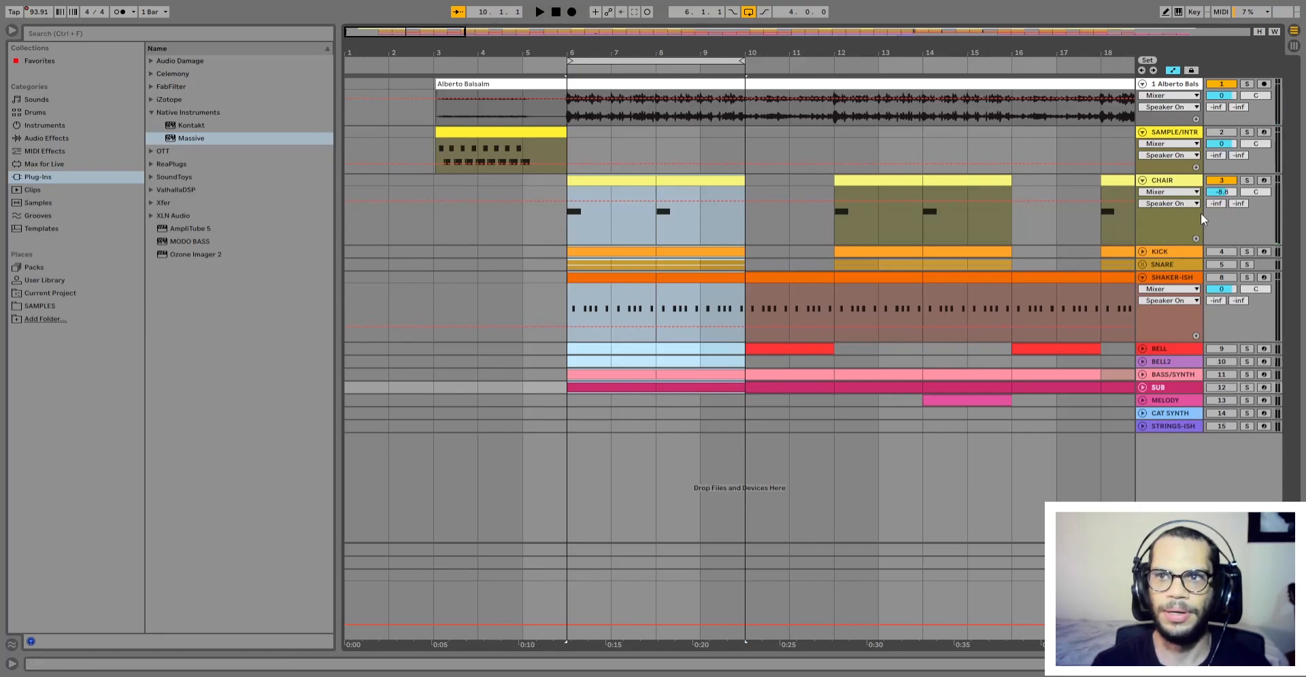
{"action": "left_click", "coordinate": [1141, 251]}
{"action": "left_click", "coordinate": [1170, 255]}
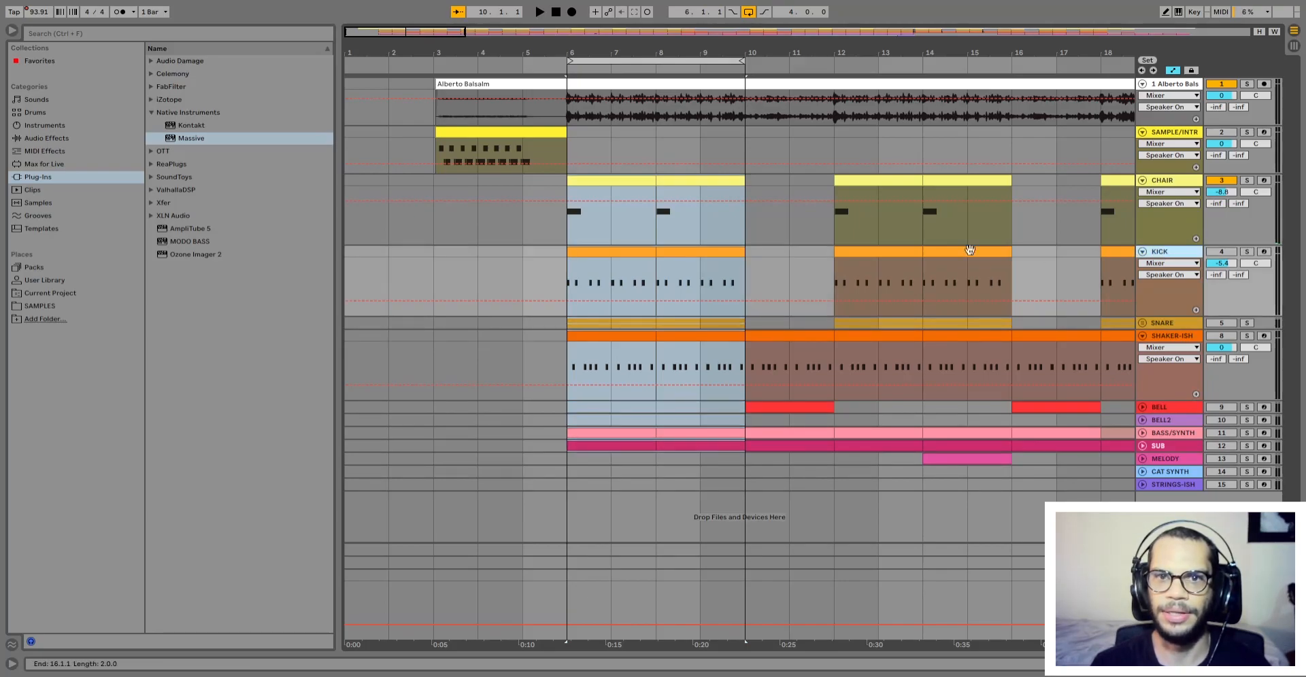
Step: Open the KICK clip at bars 6–8 in the note editor and mark positions 1.1.2 and 1.2.1 in its pattern
{"action": "left_click", "coordinate": [605, 252]}
{"action": "left_click", "coordinate": [605, 252]}
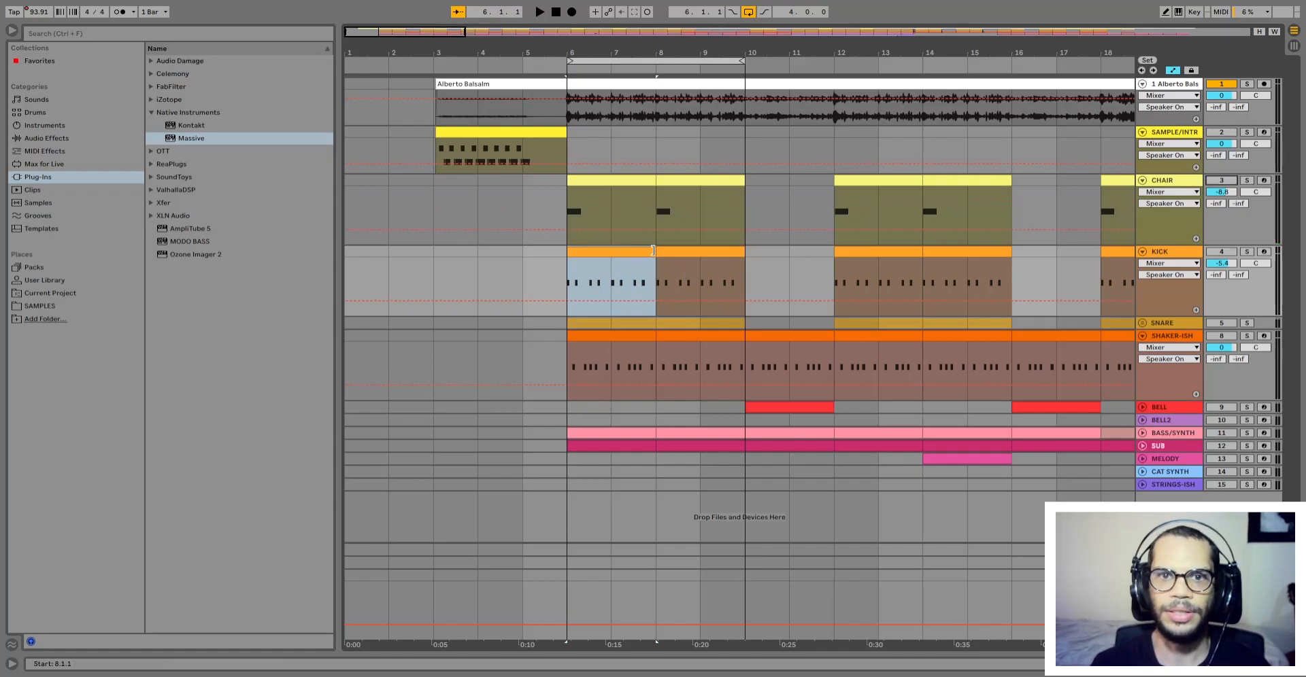
{"action": "double_click", "coordinate": [605, 252]}
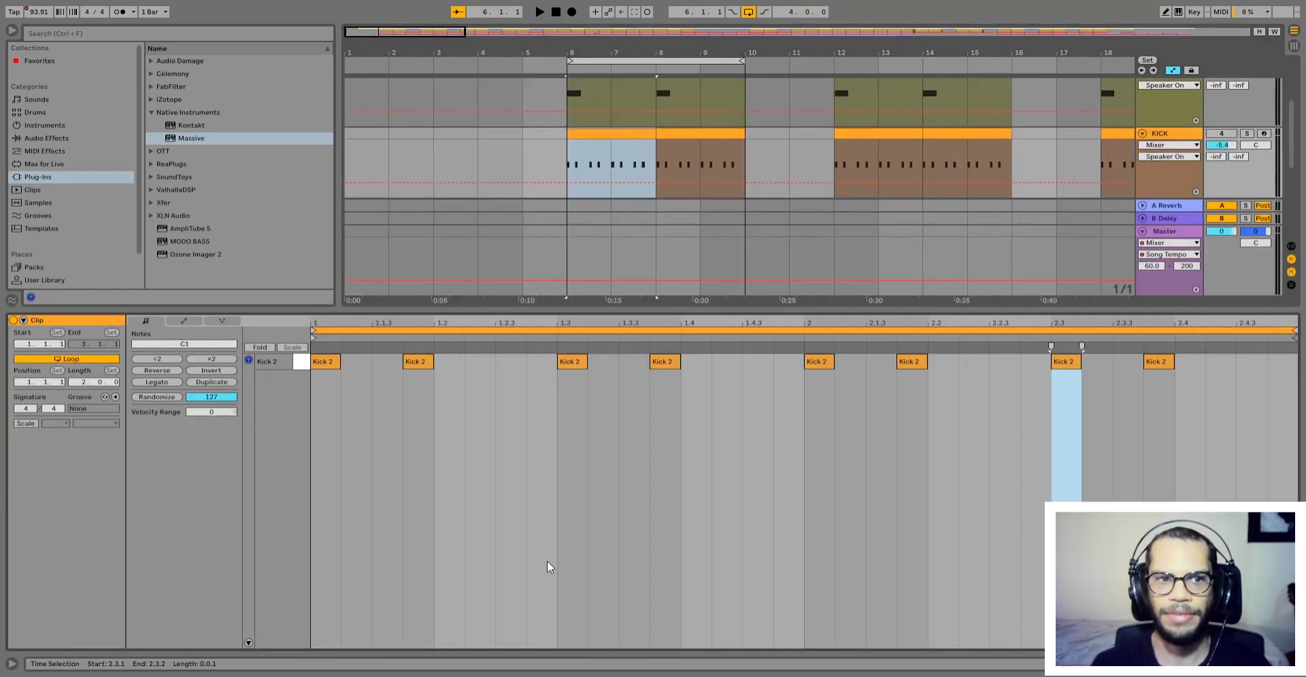
{"action": "left_click", "coordinate": [353, 418]}
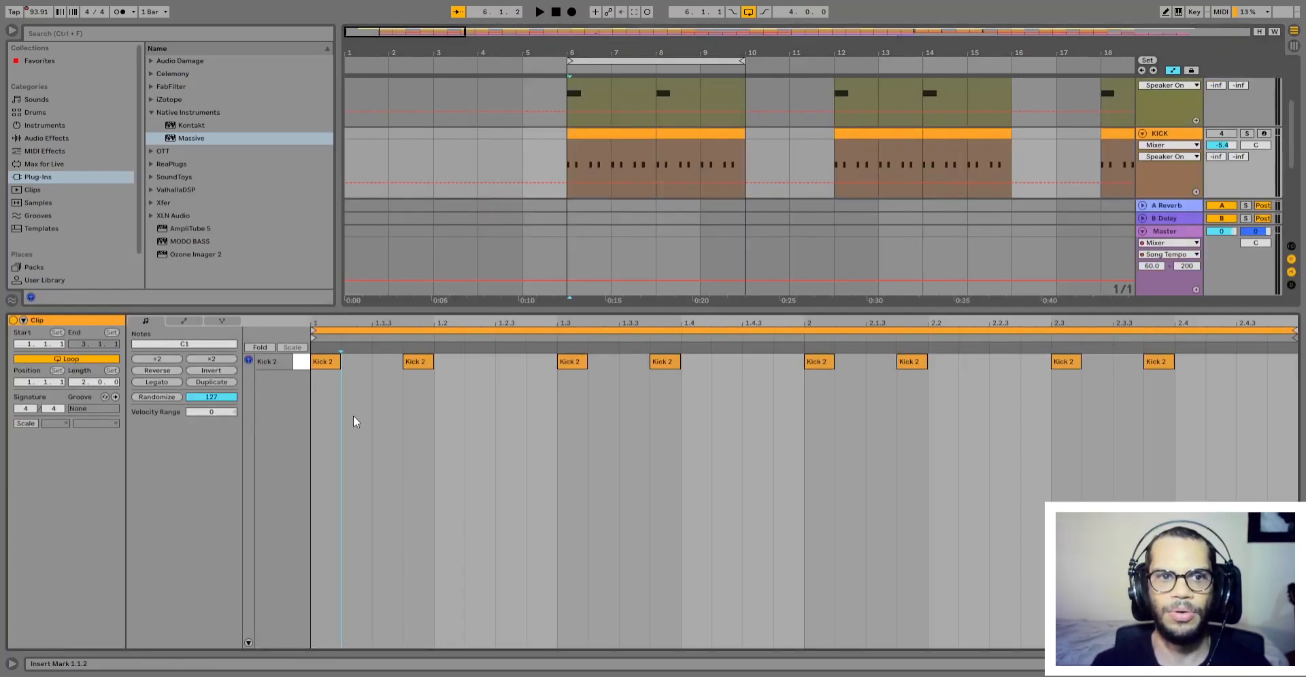
{"action": "left_click", "coordinate": [435, 434]}
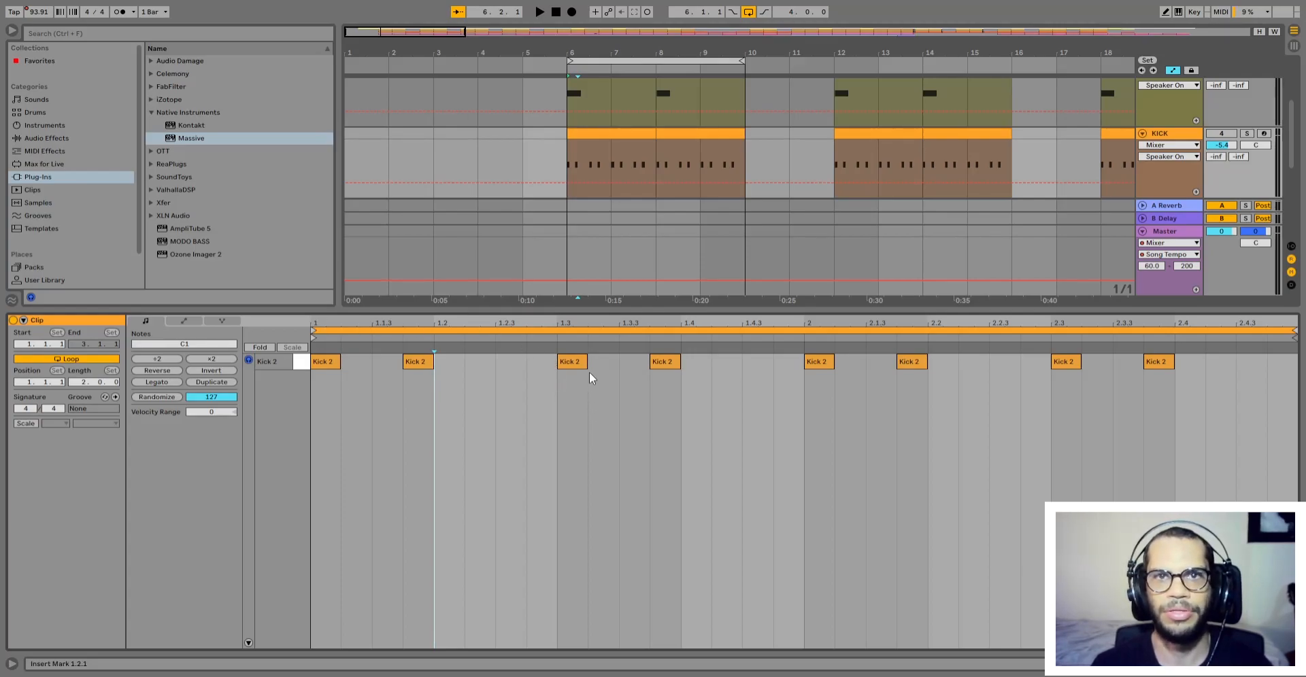
Step: Play the kick pattern briefly and stop it around the Kick 2 note at beat 1.3
{"action": "key", "text": "space"}
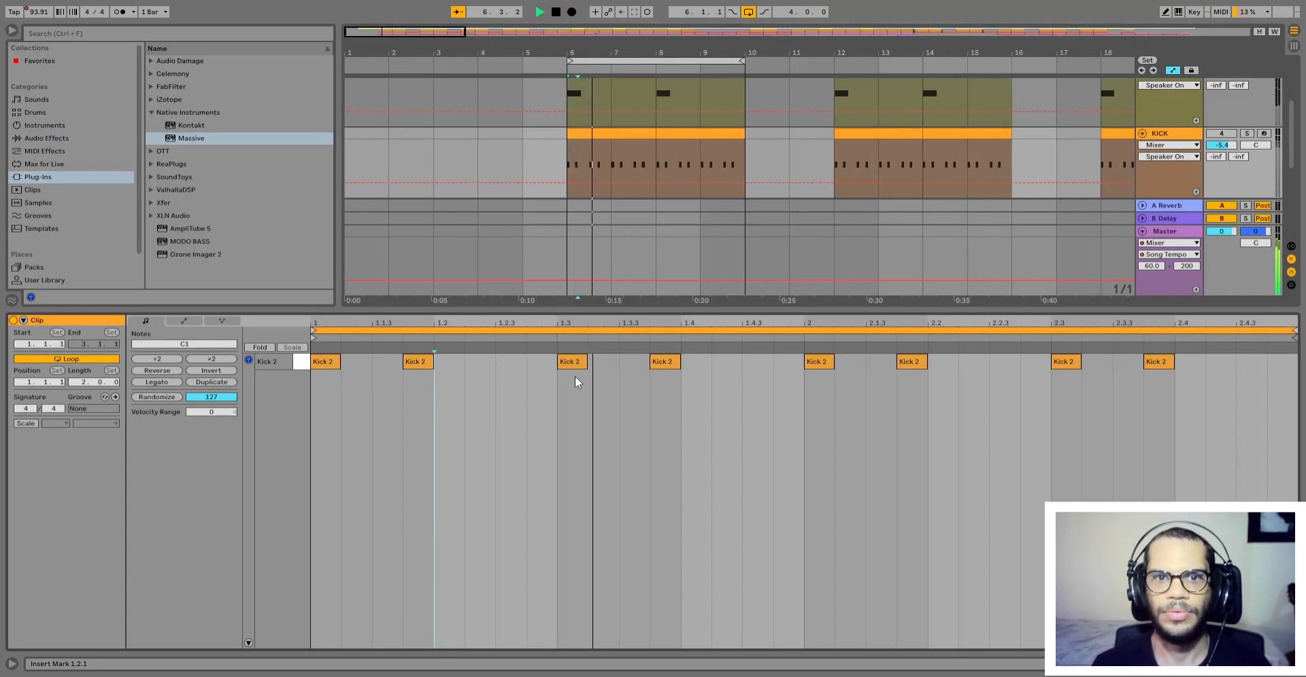
{"action": "left_click", "coordinate": [572, 362]}
{"action": "key", "text": "space"}
Step: Examine the off-beat Kick 2 notes leading into beats 1.2 and 1.4, placing the insert marker at 1.2.1 and 1.4.1
{"action": "left_click", "coordinate": [421, 352]}
{"action": "left_click", "coordinate": [659, 353]}
{"action": "left_click", "coordinate": [910, 362]}
{"action": "left_click", "coordinate": [419, 353]}
{"action": "left_click", "coordinate": [419, 348]}
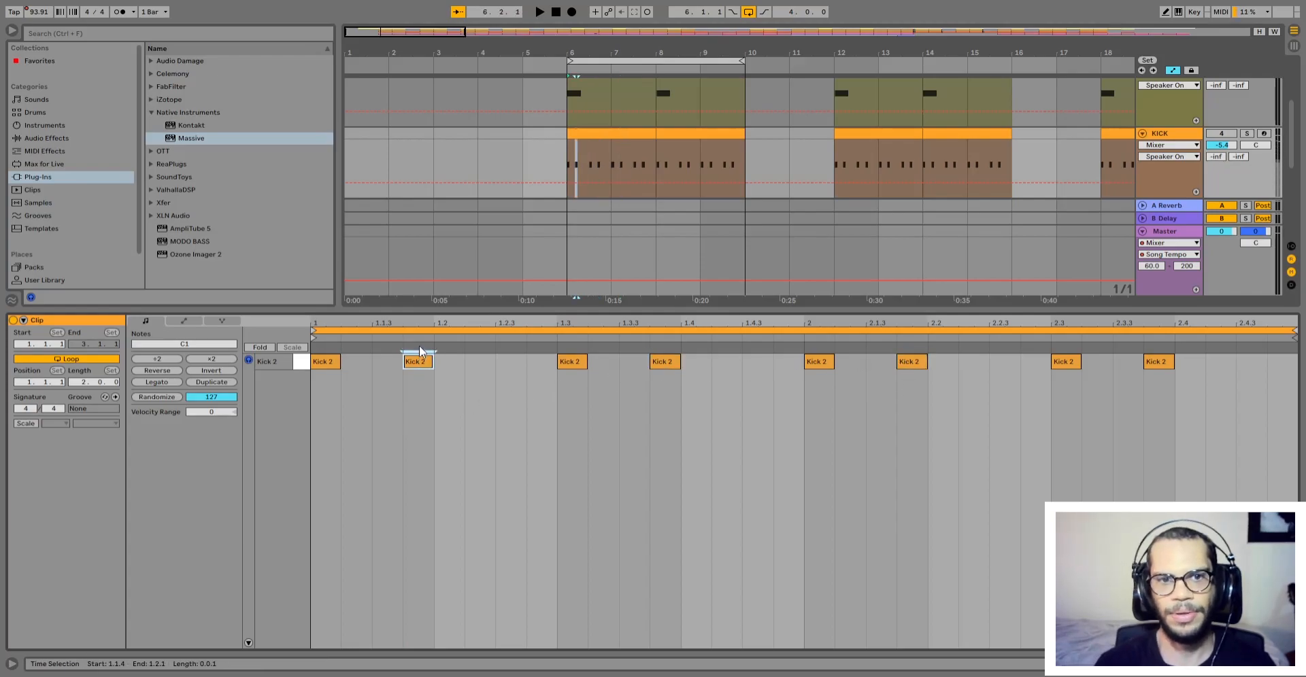
{"action": "left_click", "coordinate": [435, 373]}
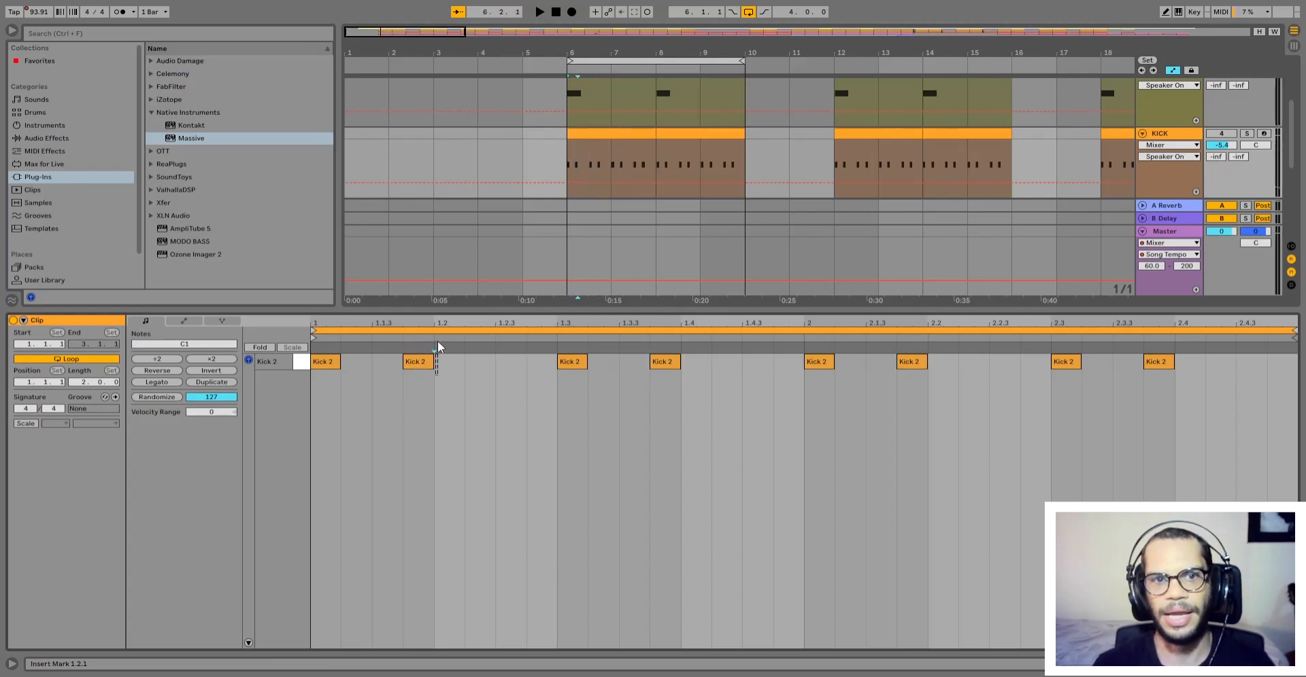
{"action": "left_click", "coordinate": [679, 352]}
{"action": "left_click", "coordinate": [683, 349]}
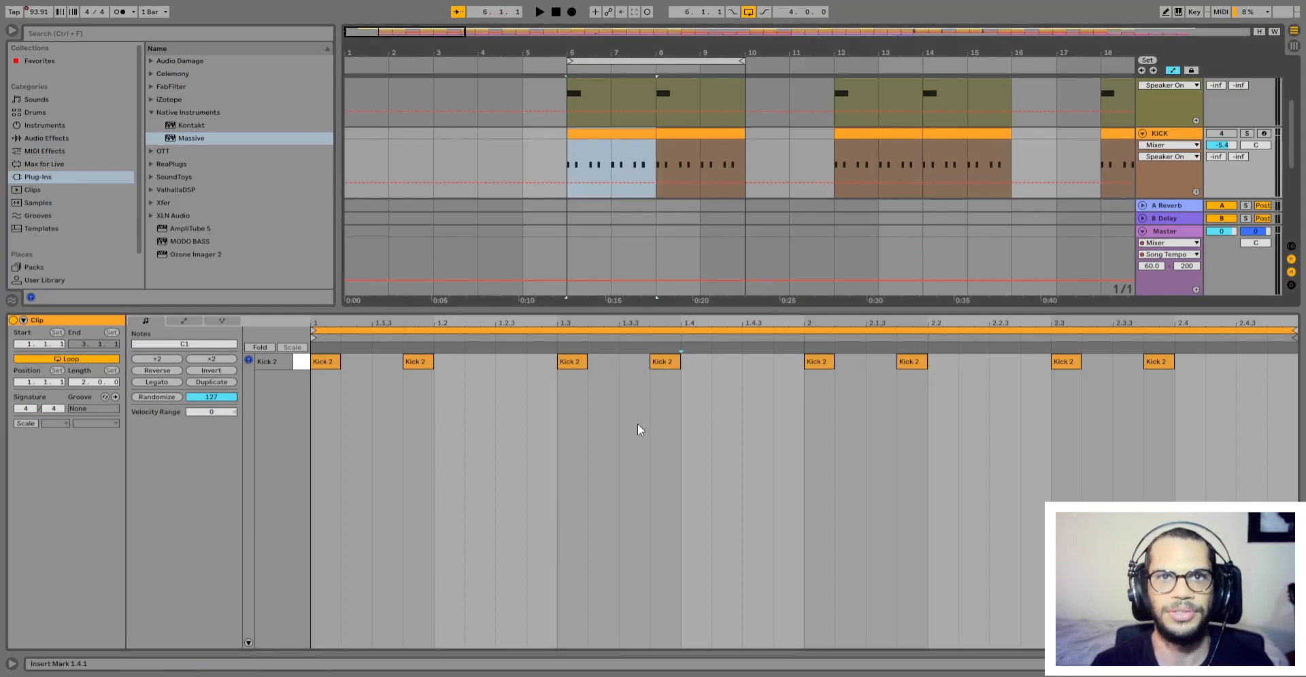
Step: Play the looped bars 6–10 with the KICK track activated to audition the kick part, and stop playback
{"action": "scroll", "coordinate": [624, 174], "scroll_direction": "down", "scroll_amount": 3}
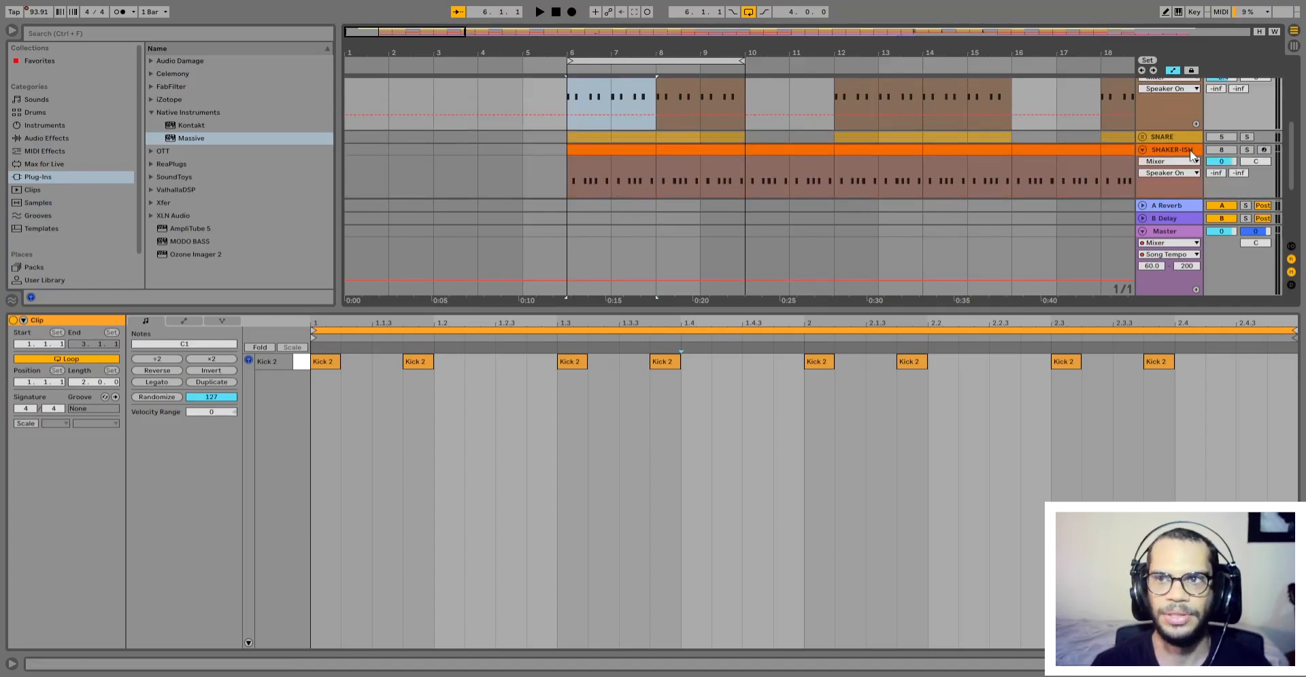
{"action": "scroll", "coordinate": [1197, 124], "scroll_direction": "up", "scroll_amount": 3}
{"action": "key", "text": "space"}
{"action": "scroll", "coordinate": [1217, 143], "scroll_direction": "up", "scroll_amount": 2}
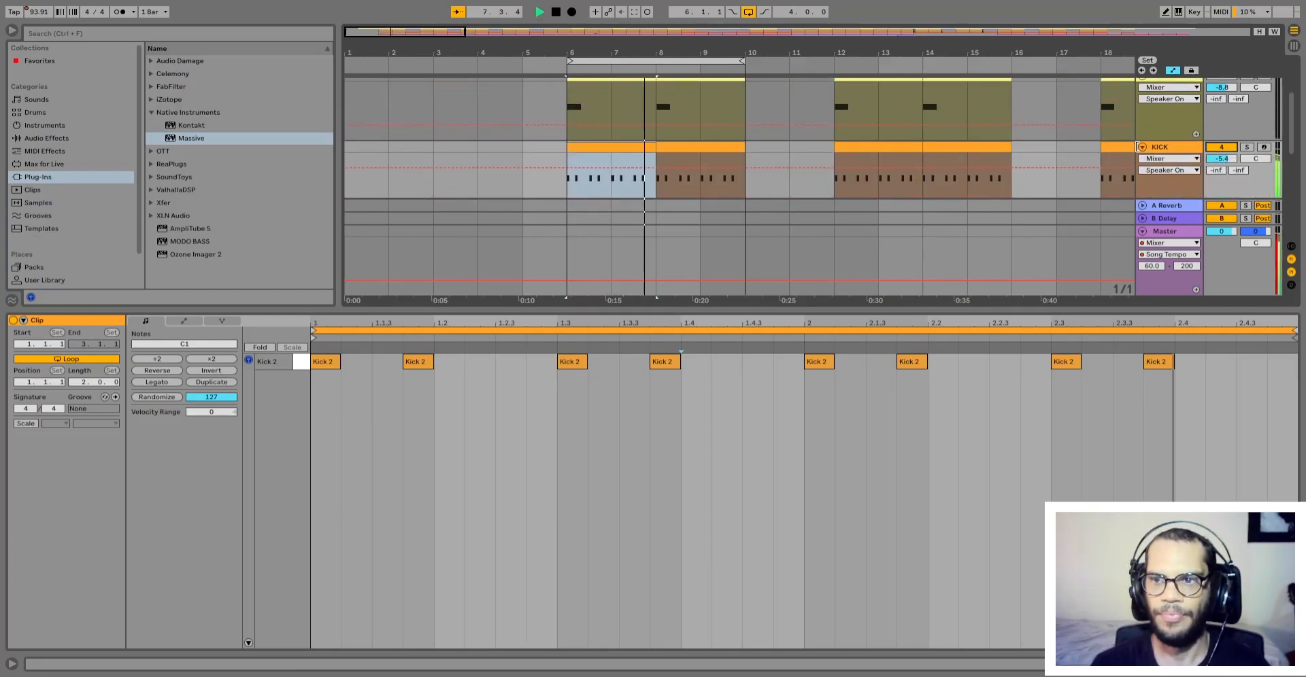
{"action": "scroll", "coordinate": [1124, 136], "scroll_direction": "down", "scroll_amount": 2}
{"action": "scroll", "coordinate": [906, 102], "scroll_direction": "down", "scroll_amount": 3}
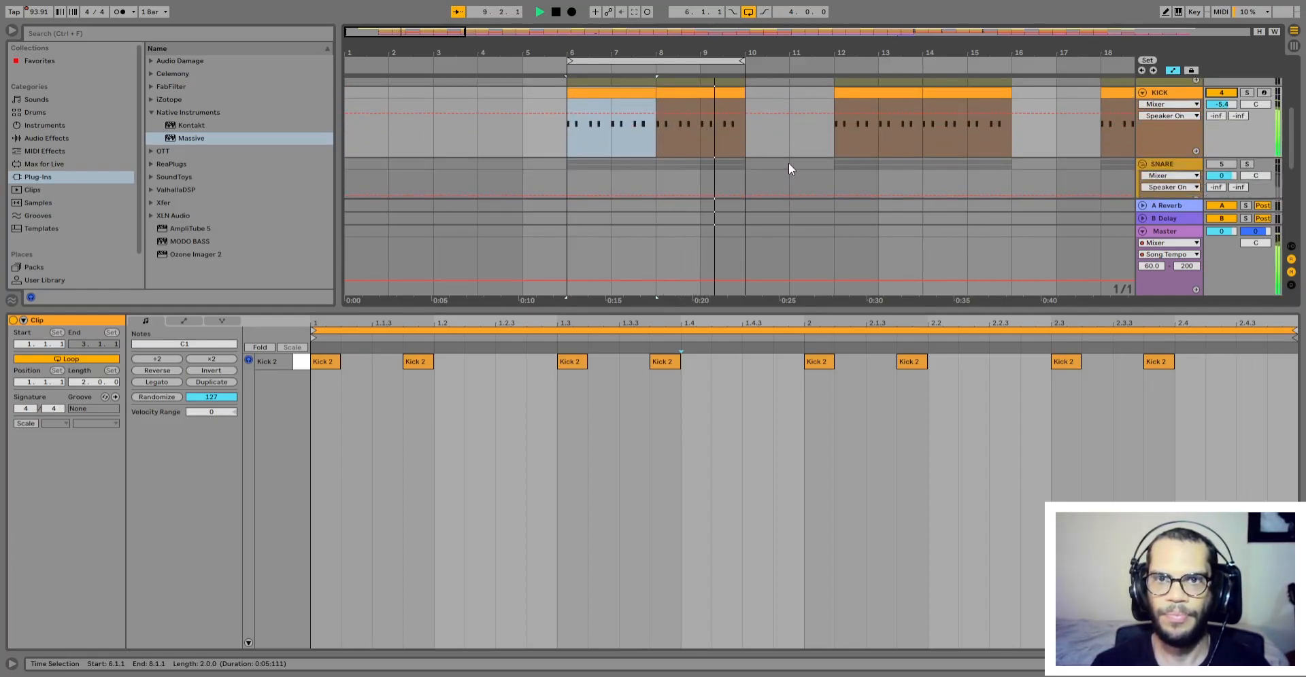
{"action": "key", "text": "space"}
Step: Unfold the RIMSHOT and SNARE1 tracks within the SNARE group
{"action": "scroll", "coordinate": [1140, 96], "scroll_direction": "down", "scroll_amount": 5}
{"action": "left_click", "coordinate": [1146, 127]}
{"action": "left_click", "coordinate": [1147, 171]}
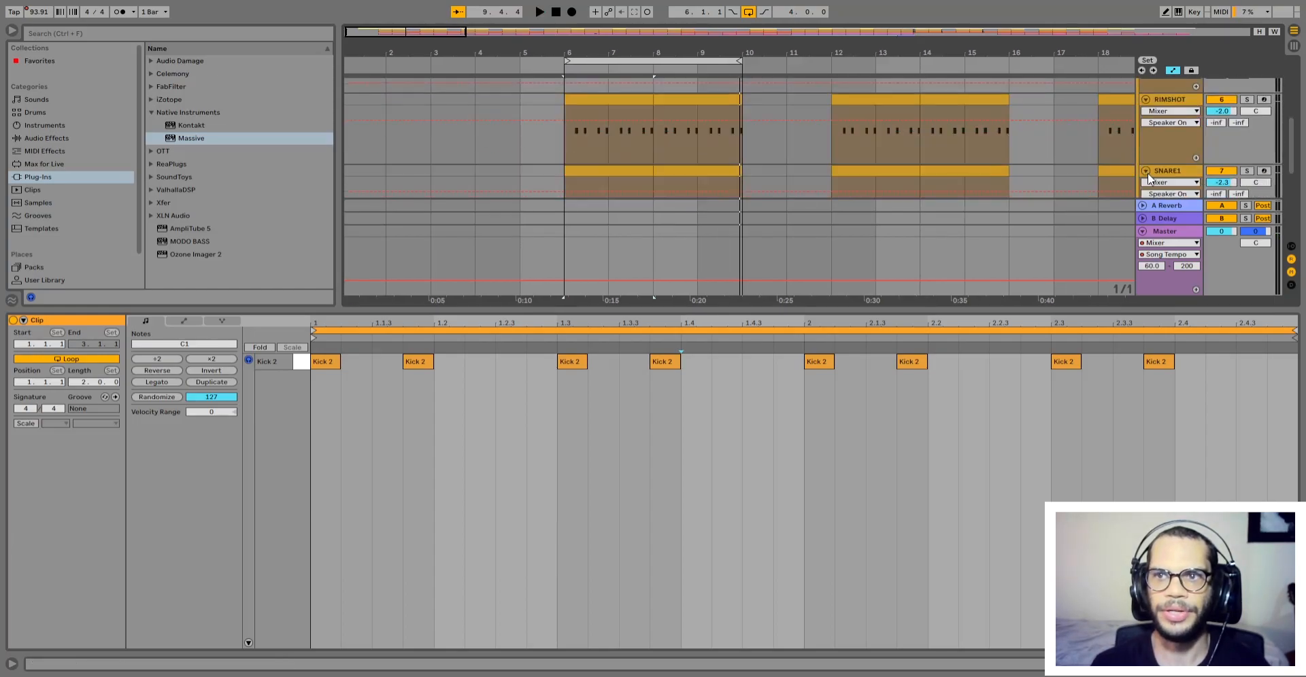
{"action": "scroll", "coordinate": [748, 132], "scroll_direction": "down", "scroll_amount": 1}
{"action": "scroll", "coordinate": [623, 153], "scroll_direction": "up", "scroll_amount": 1}
Step: Show the notes of the RIMSHOT clip at bars 6–8 and place the insert marker at 1.2.1
{"action": "left_click", "coordinate": [619, 112]}
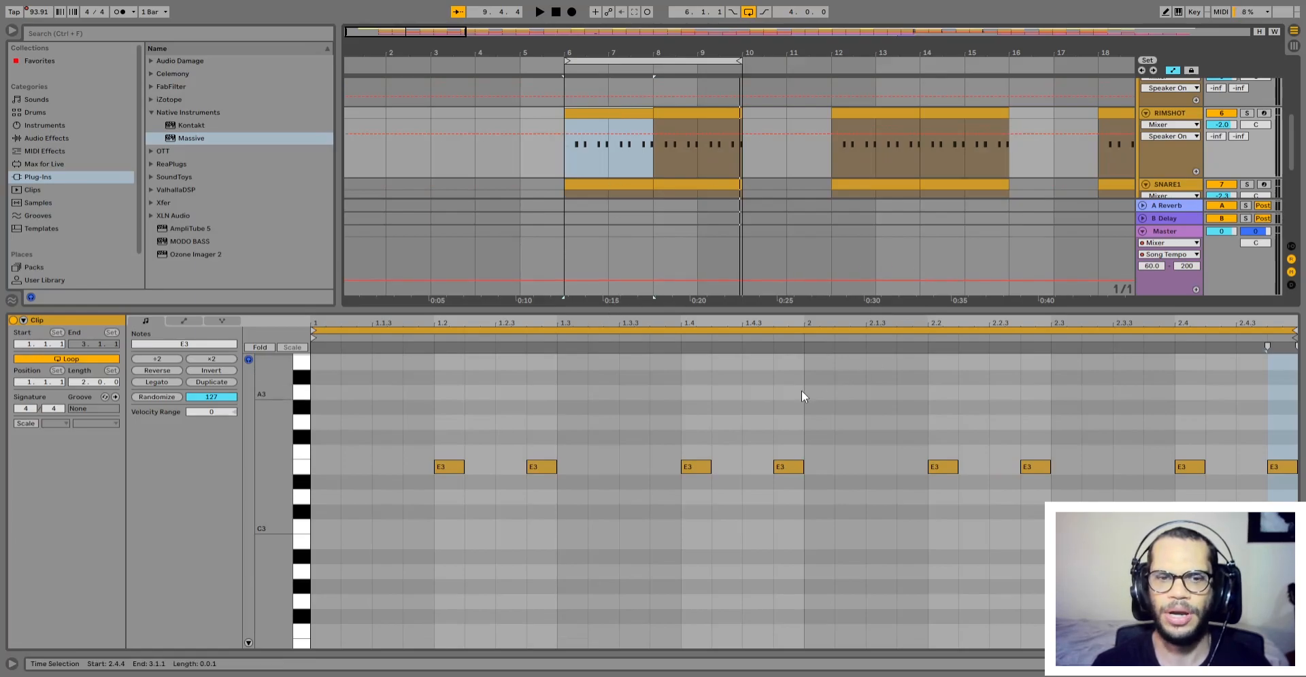
{"action": "scroll", "coordinate": [558, 423], "scroll_direction": "down", "scroll_amount": 1}
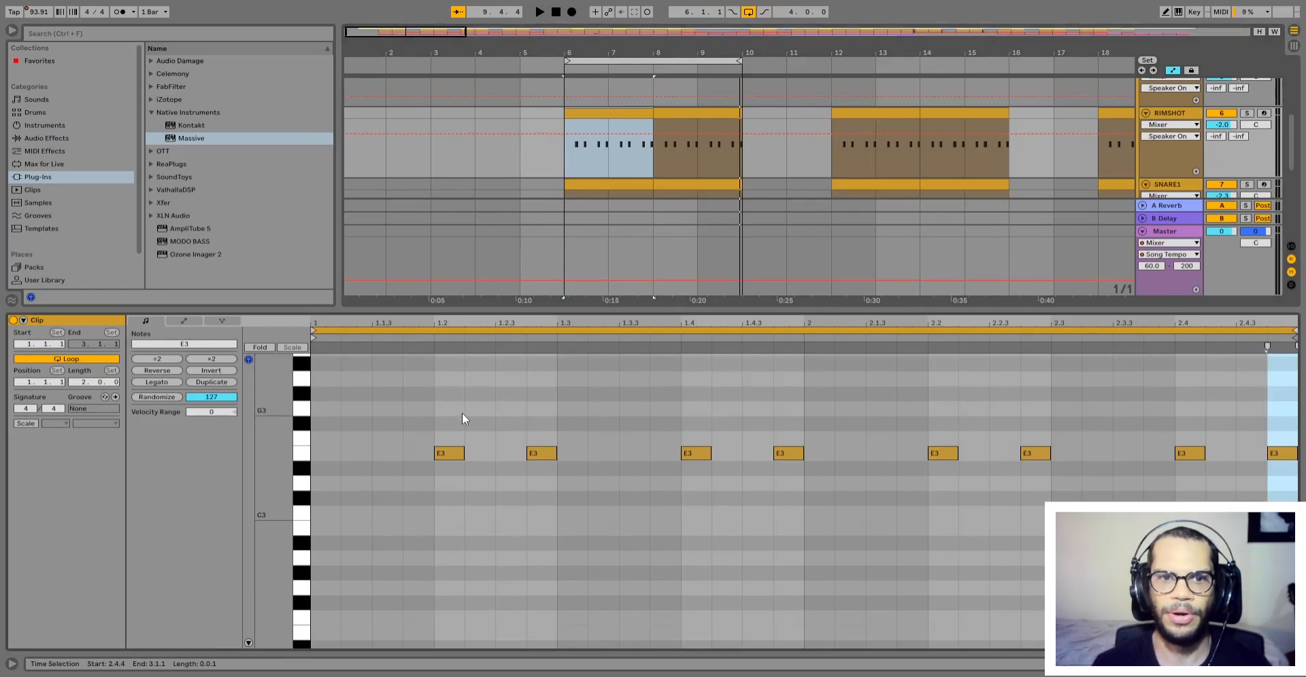
{"action": "left_click", "coordinate": [435, 423]}
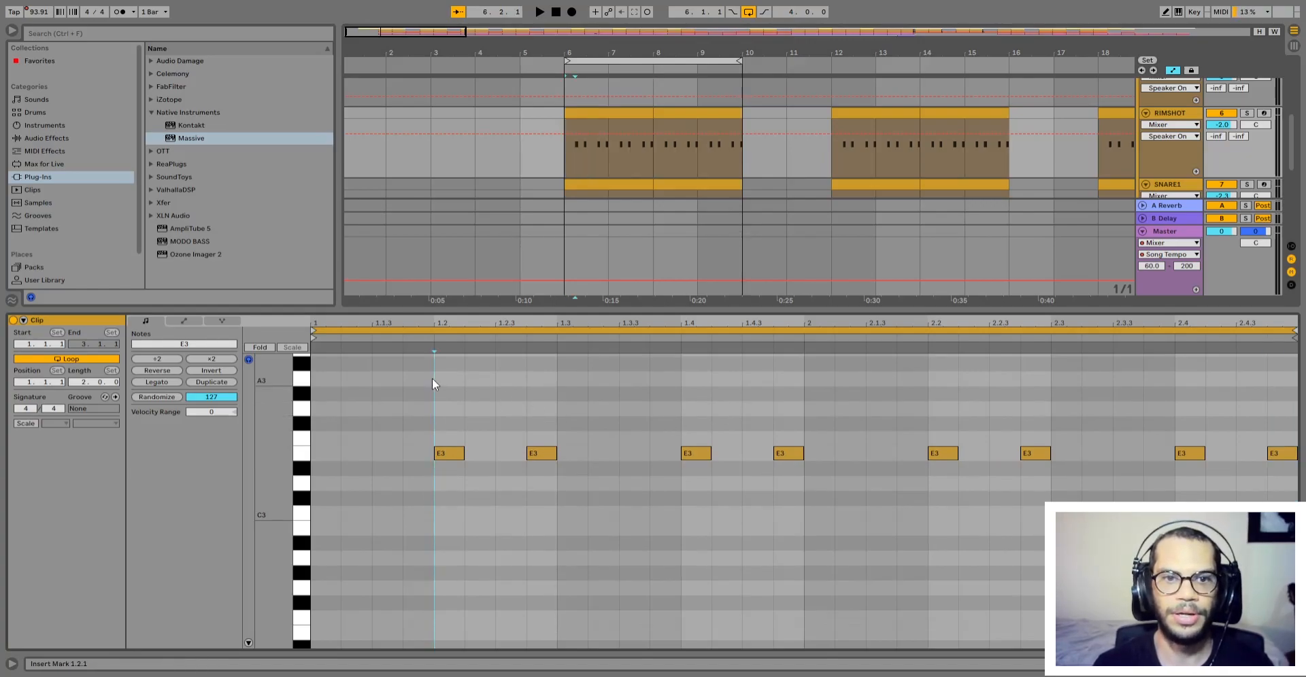
Step: Examine the paired E3 rimshot notes around beats 1.2 and 1.4, placing the insert marker at 1.3.1 and 2.1.1
{"action": "left_click", "coordinate": [699, 390]}
{"action": "left_click", "coordinate": [700, 453]}
{"action": "left_click", "coordinate": [536, 504]}
{"action": "left_click", "coordinate": [542, 453]}
{"action": "left_click", "coordinate": [562, 400]}
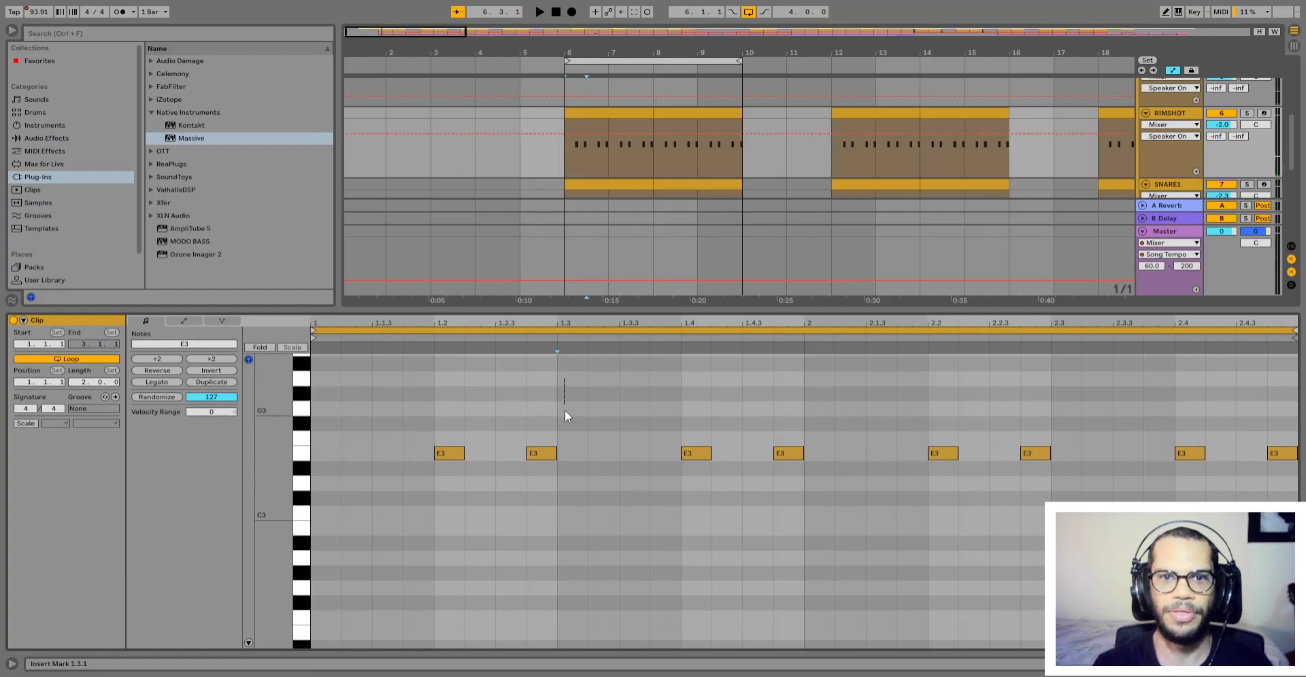
{"action": "left_click", "coordinate": [787, 453]}
{"action": "left_click", "coordinate": [806, 389]}
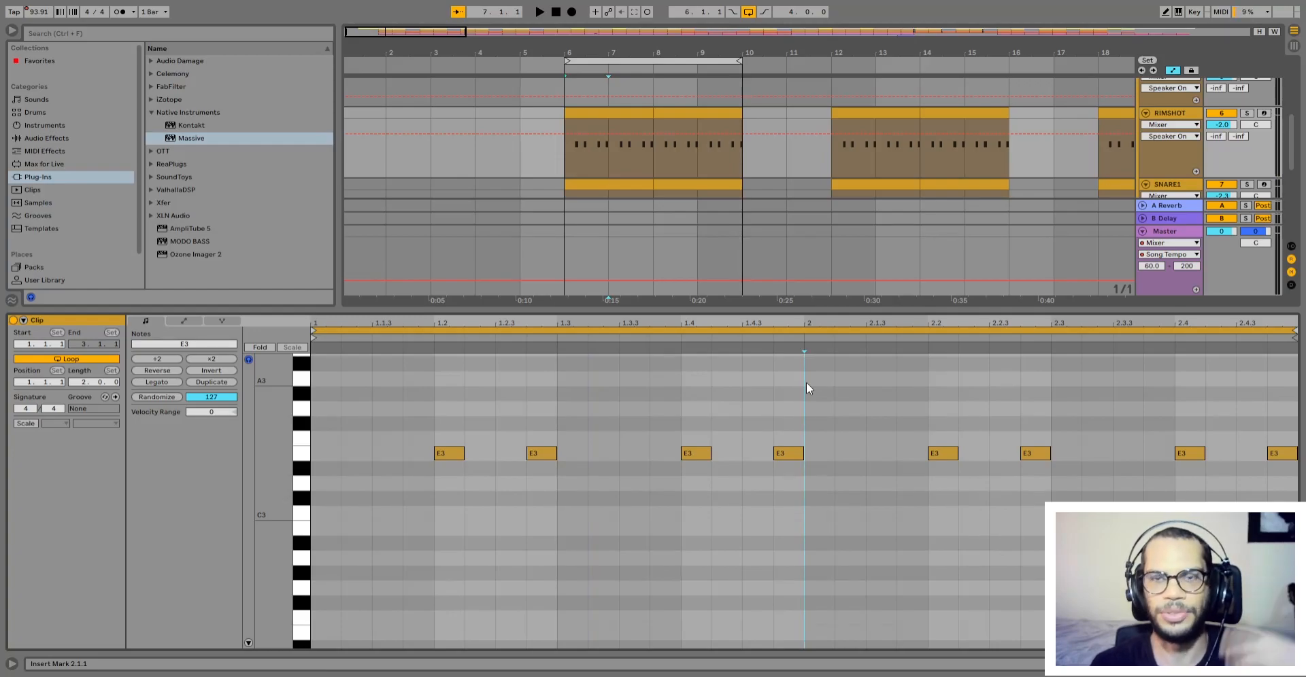
Step: Reselect the RIMSHOT clip at bars 6–8 and hide the note editor to restore the full-height arrangement
{"action": "left_click", "coordinate": [597, 113]}
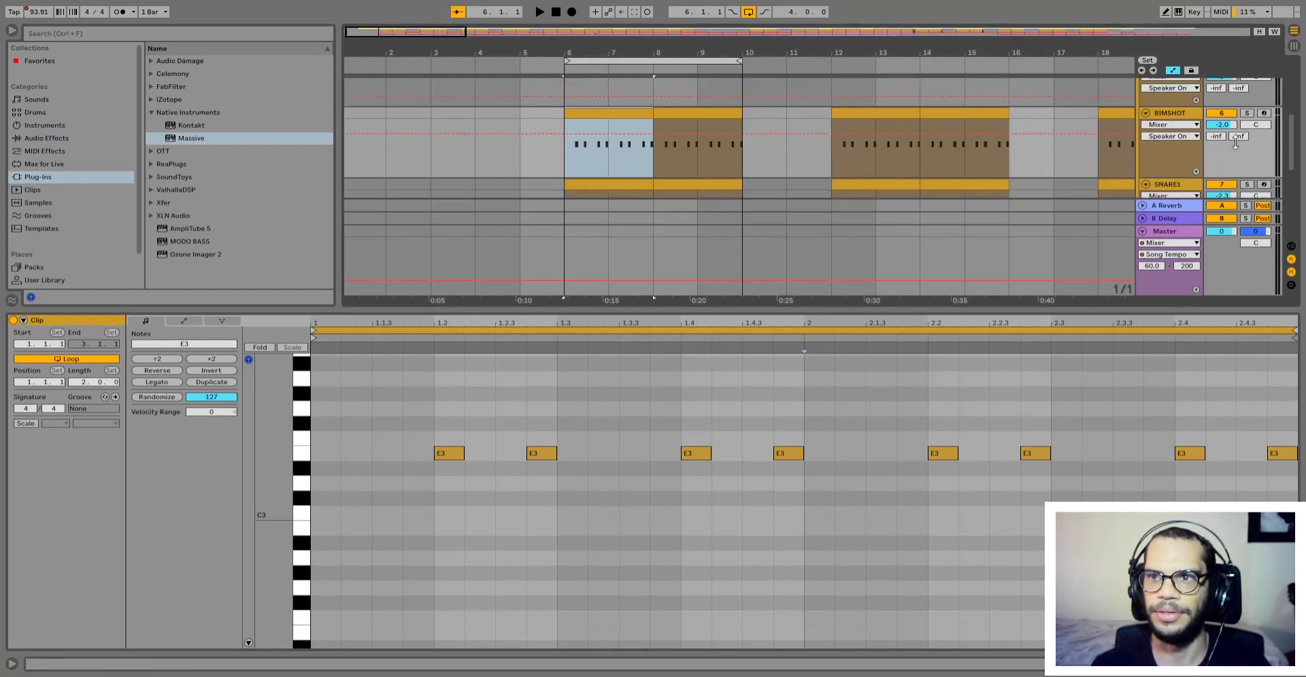
{"action": "scroll", "coordinate": [1221, 117], "scroll_direction": "up", "scroll_amount": 1}
{"action": "scroll", "coordinate": [1225, 136], "scroll_direction": "down", "scroll_amount": 2}
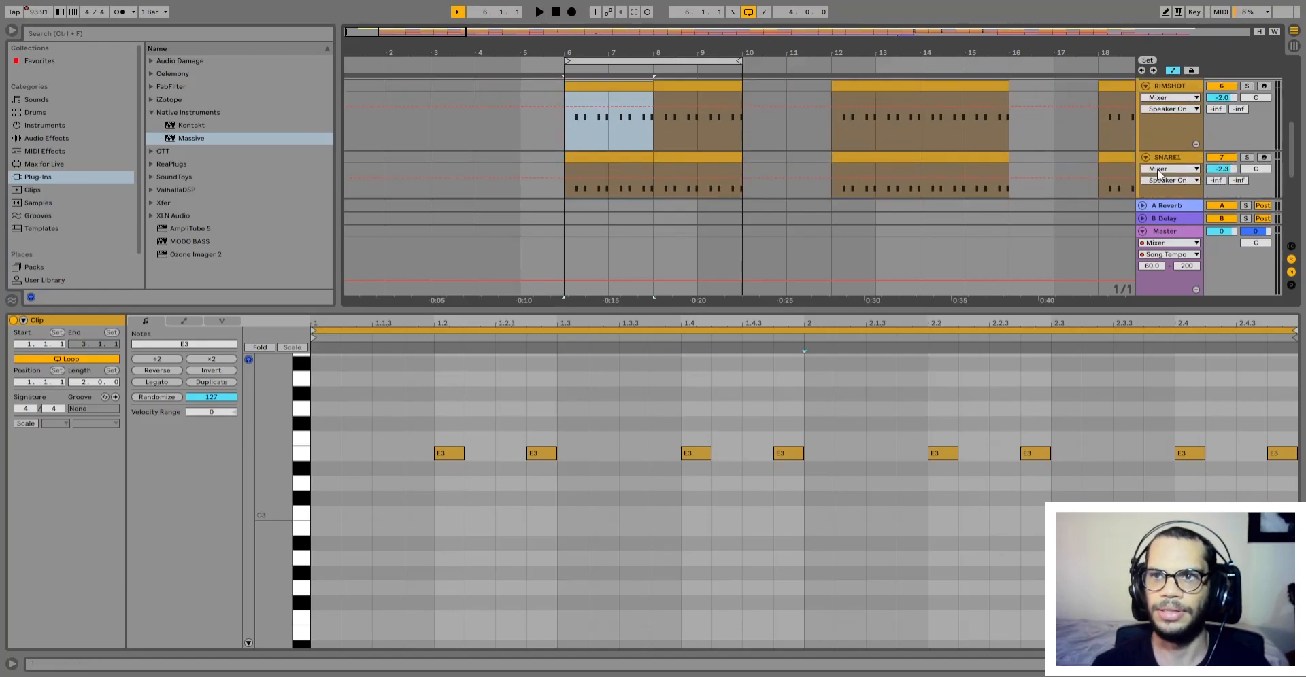
{"action": "scroll", "coordinate": [1161, 175], "scroll_direction": "down", "scroll_amount": 1}
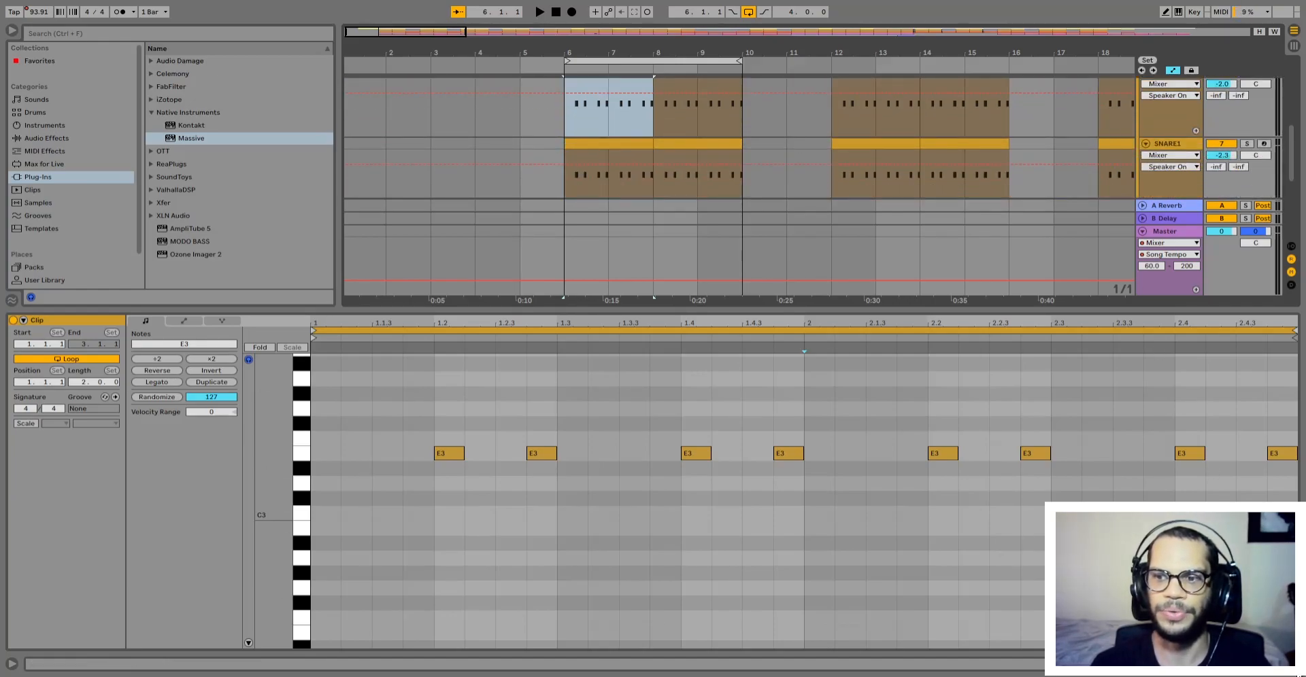
{"action": "key", "text": "ctrl+alt+l"}
{"action": "scroll", "coordinate": [795, 359], "scroll_direction": "up", "scroll_amount": 2}
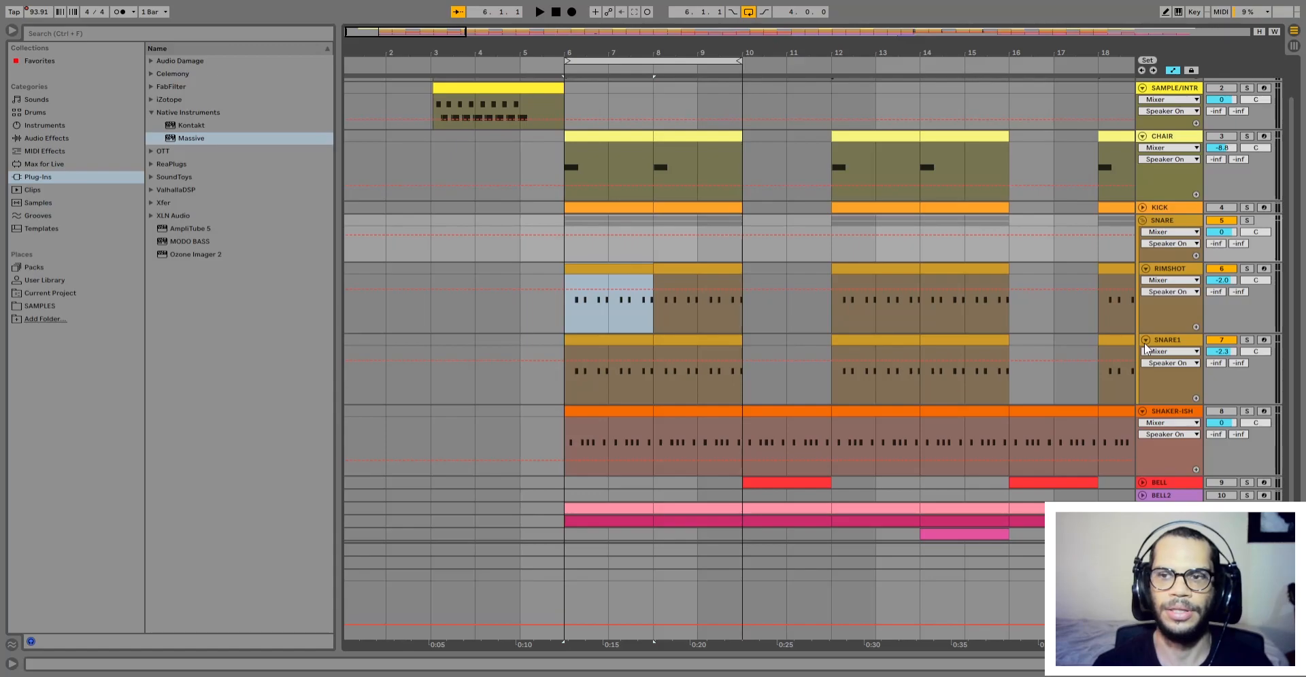
Step: Point out the RIMSHOT and SNARE1 tracks by selecting each, and select the RIMSHOT clip at bars 6–8
{"action": "left_click", "coordinate": [1167, 270]}
{"action": "left_click", "coordinate": [1169, 341]}
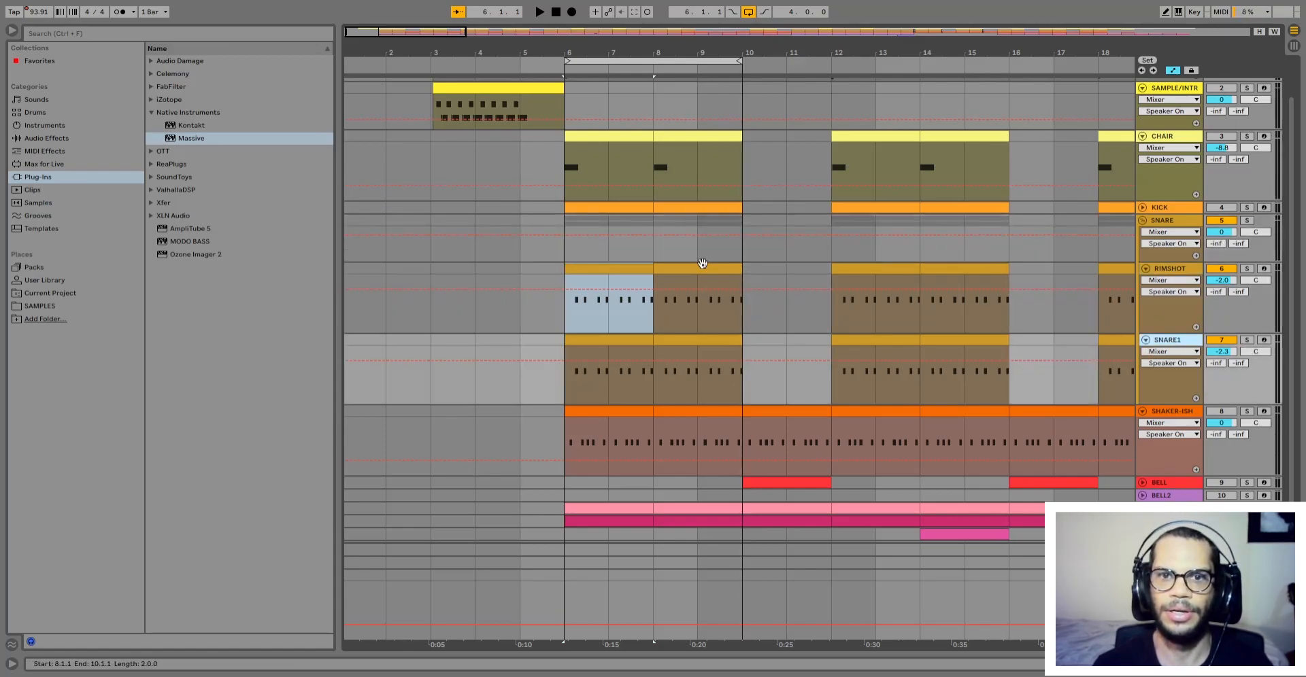
{"action": "left_click", "coordinate": [619, 264]}
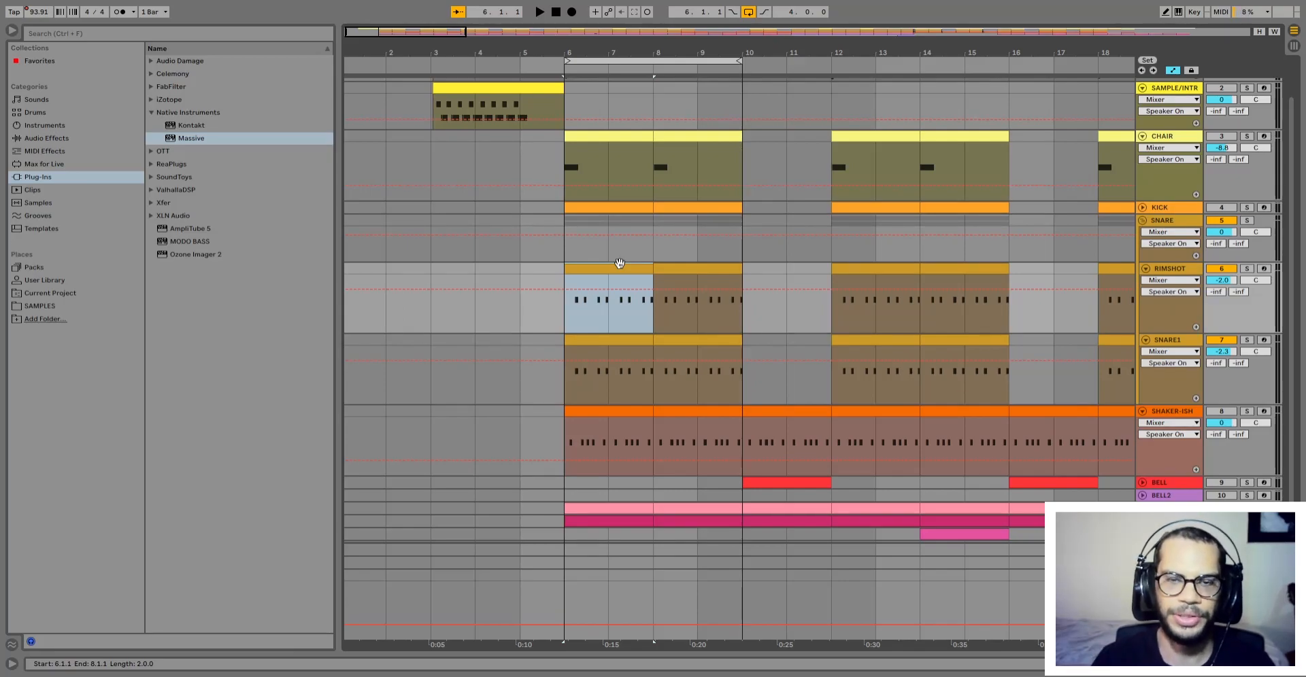
Step: Audition the SNARE group from bar 6 within the loop, deactivate the group, and stop playback
{"action": "key", "text": "space"}
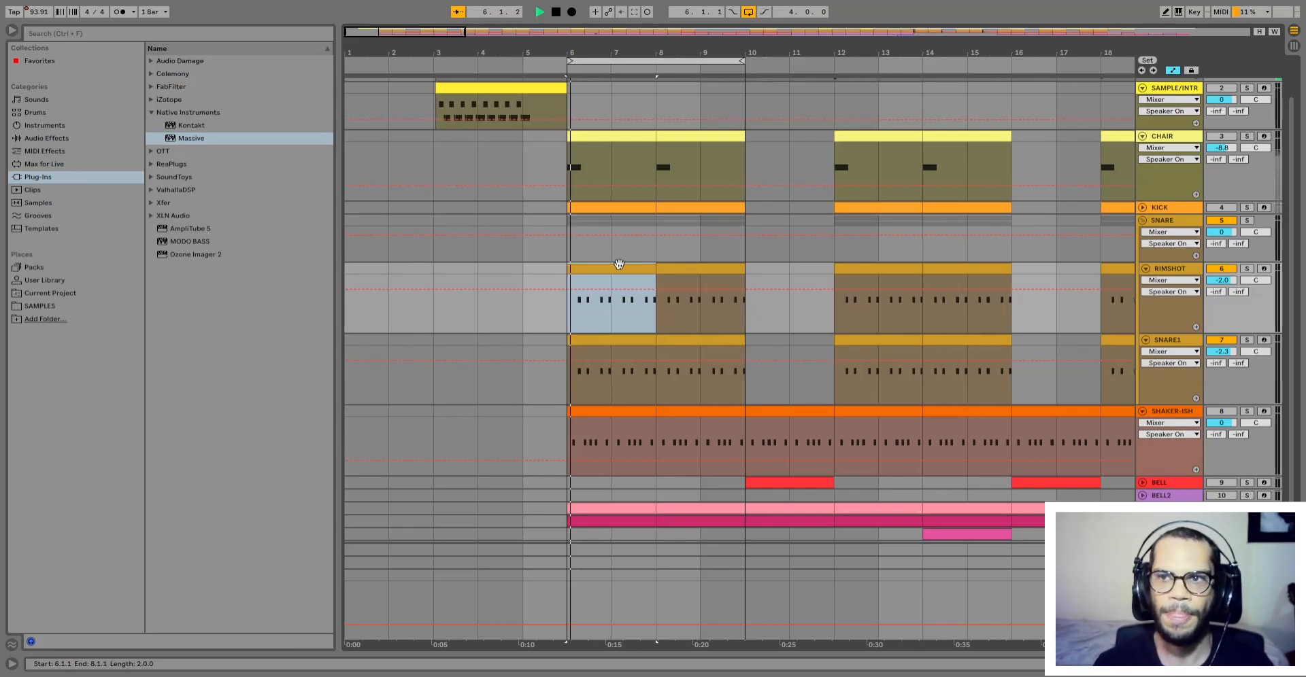
{"action": "left_click", "coordinate": [1221, 221]}
{"action": "key", "text": "space"}
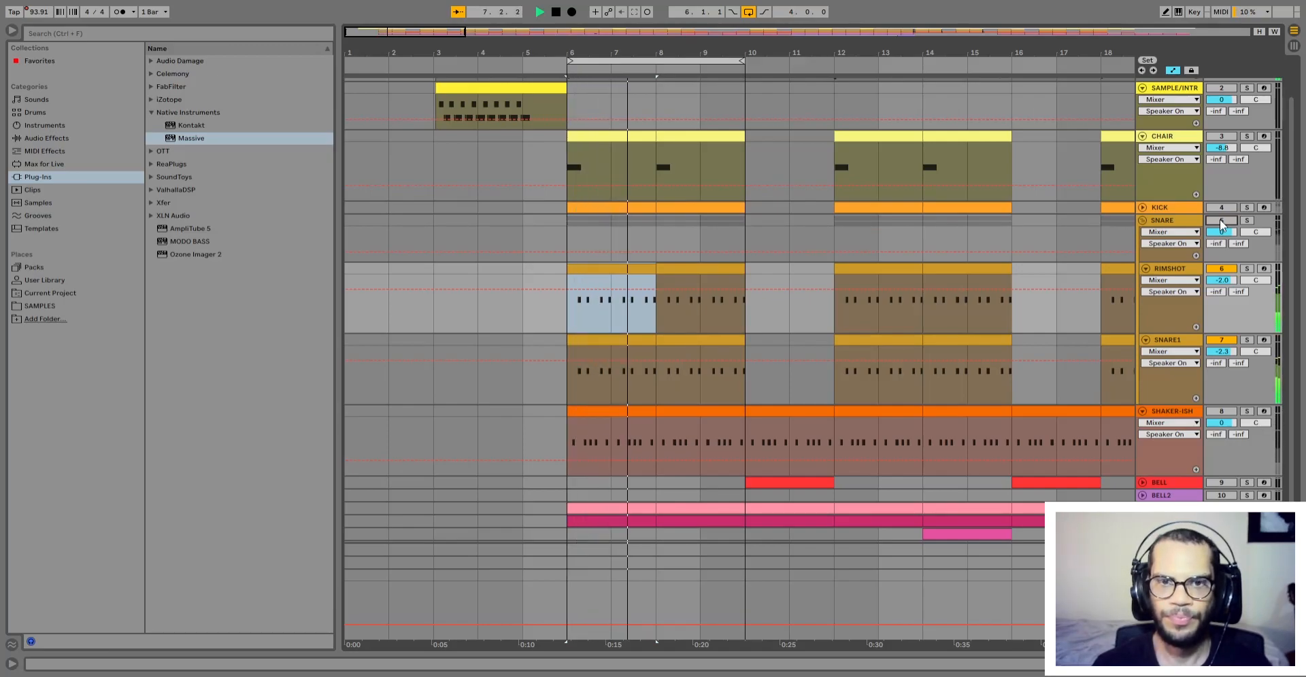
{"action": "key", "text": "space"}
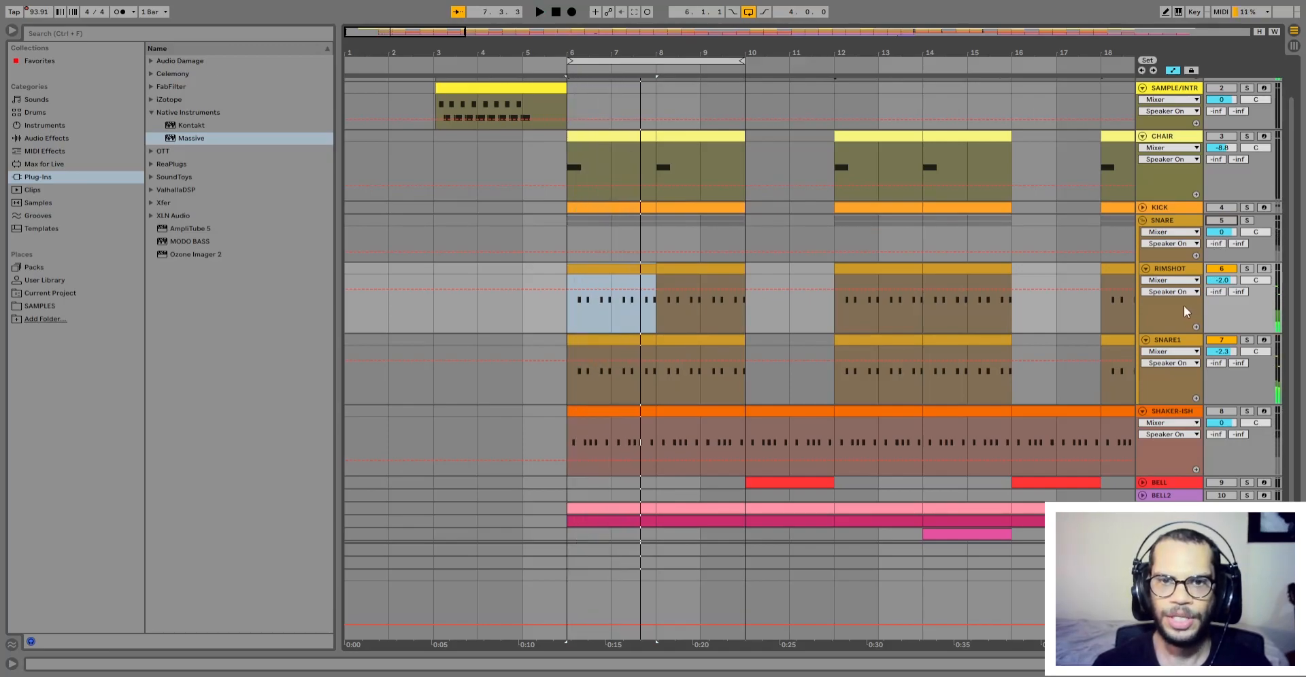
Step: Fold the SNARE1 and RIMSHOT tracks and open the SHAKER-ISH clip at bars 6–8 to inspect its D3 notes
{"action": "left_click", "coordinate": [1145, 340]}
{"action": "left_click", "coordinate": [1145, 268]}
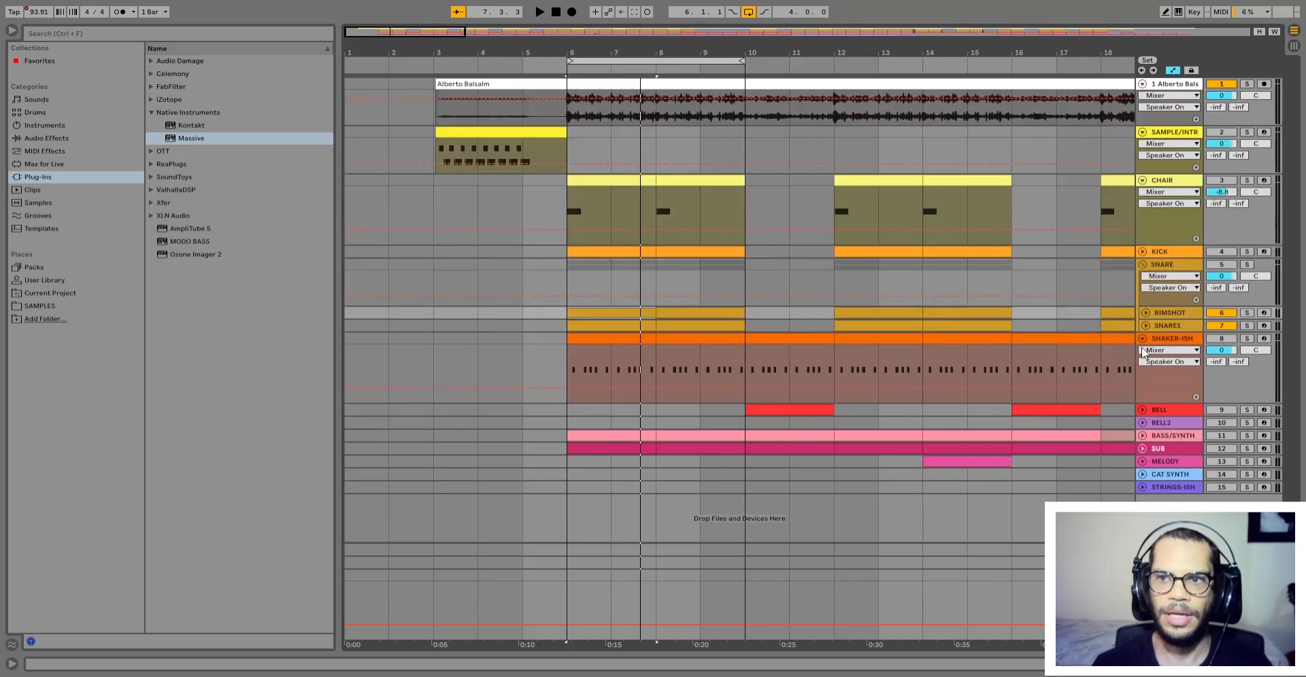
{"action": "left_click", "coordinate": [613, 340]}
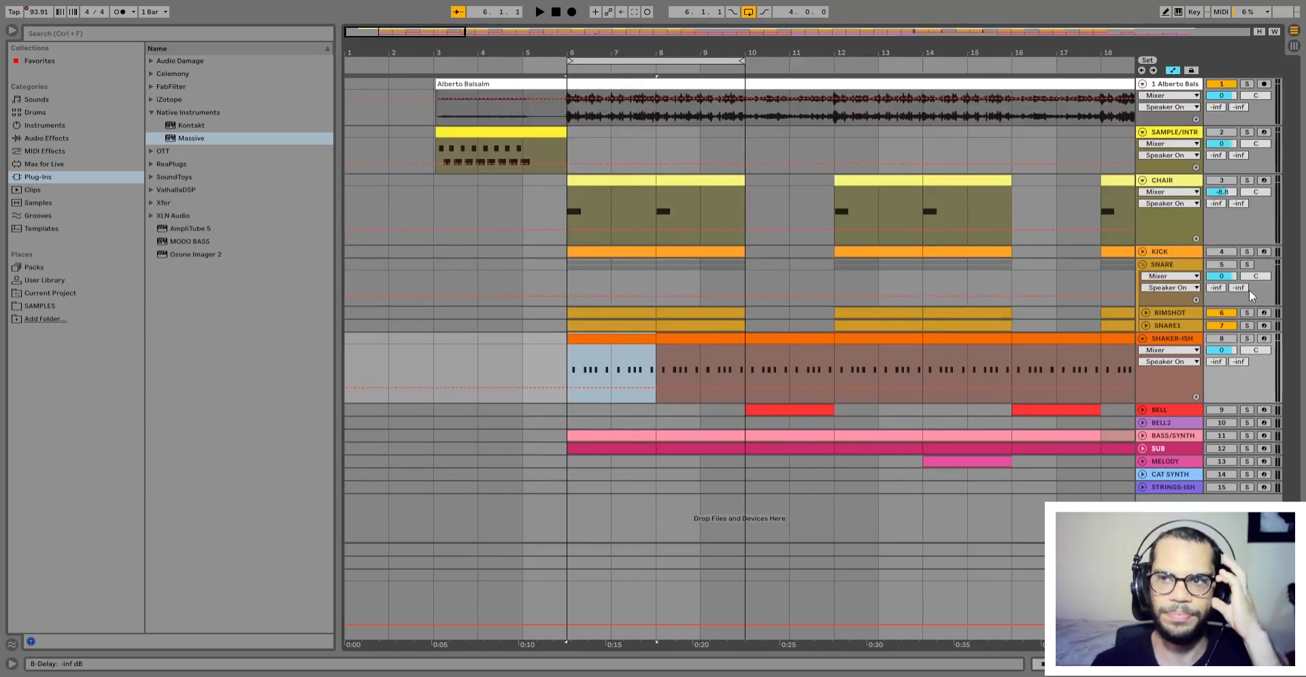
{"action": "left_click", "coordinate": [593, 350]}
{"action": "double_click", "coordinate": [594, 351]}
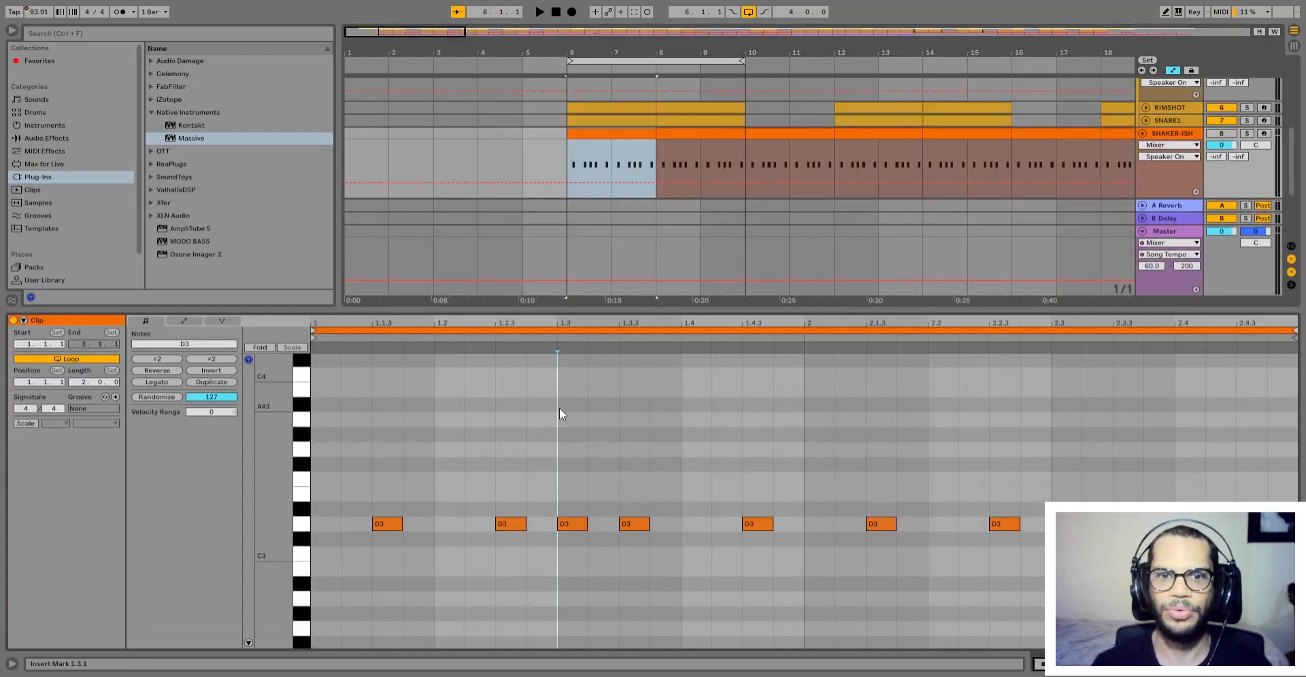
{"action": "left_click", "coordinate": [550, 447]}
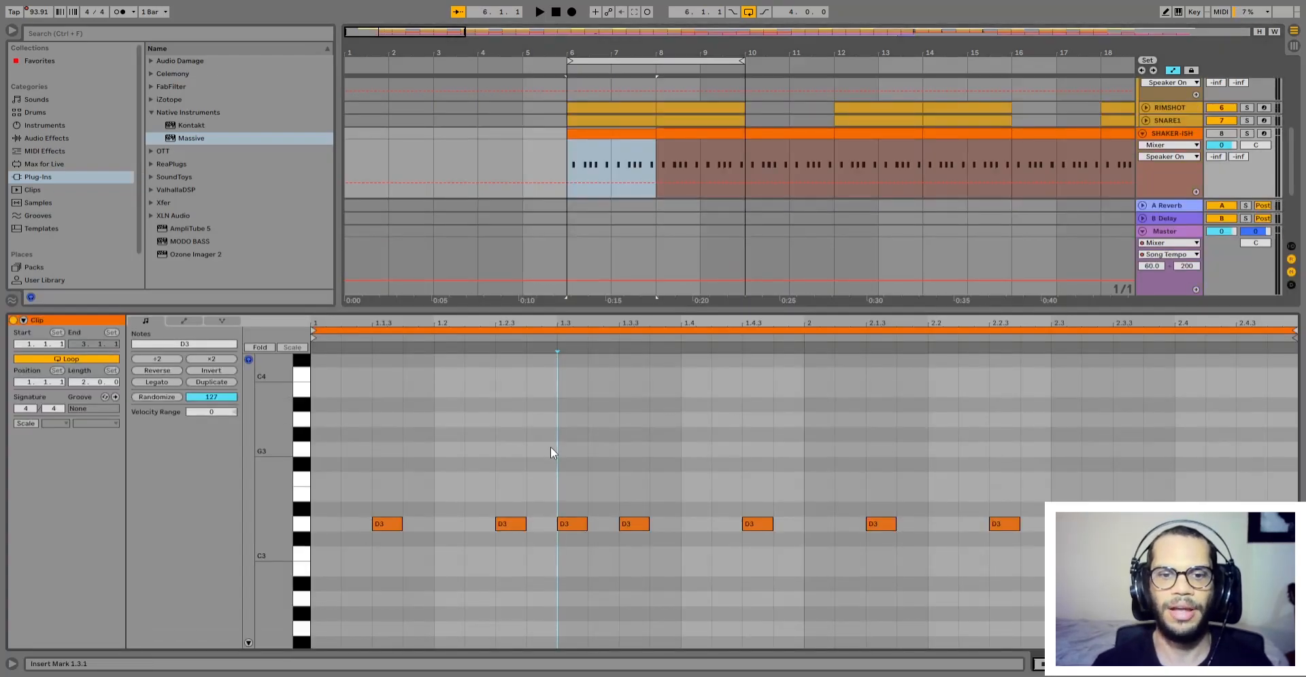
{"action": "scroll", "coordinate": [549, 447], "scroll_direction": "down", "scroll_amount": 2}
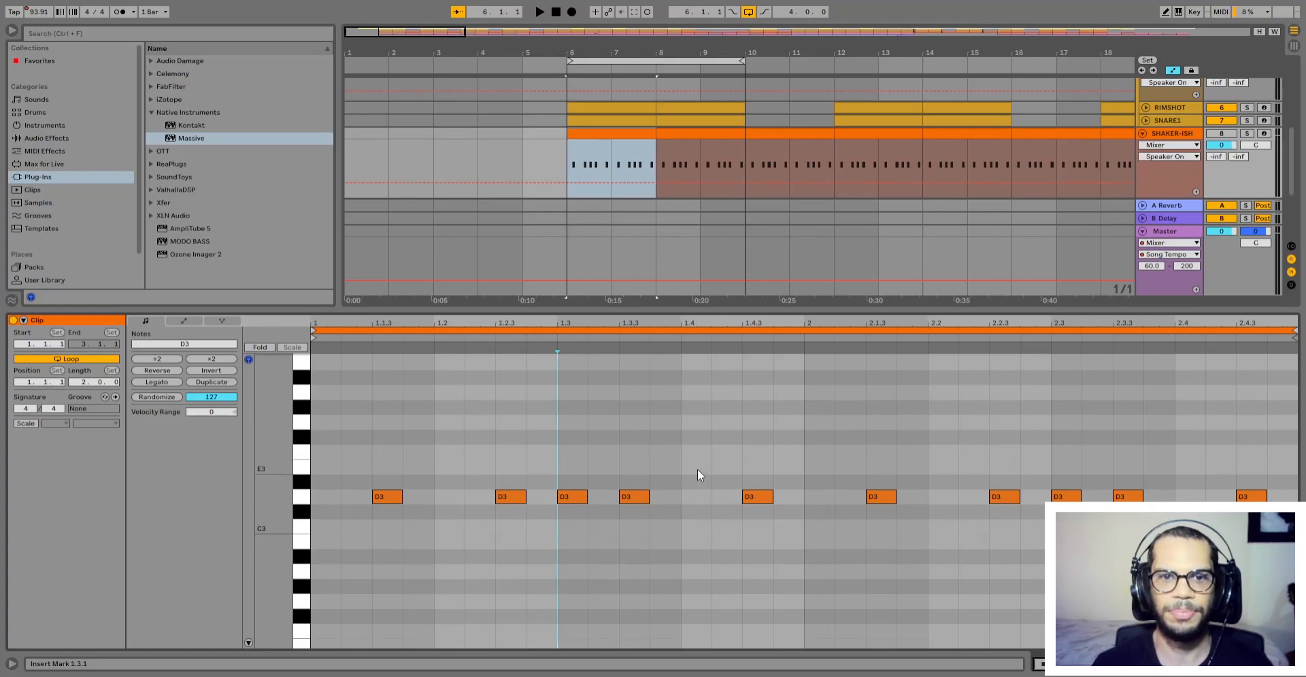
Step: Play the loop from bar 6 without the SHAKER-ISH track, activate the track, and play again to compare
{"action": "key", "text": "space"}
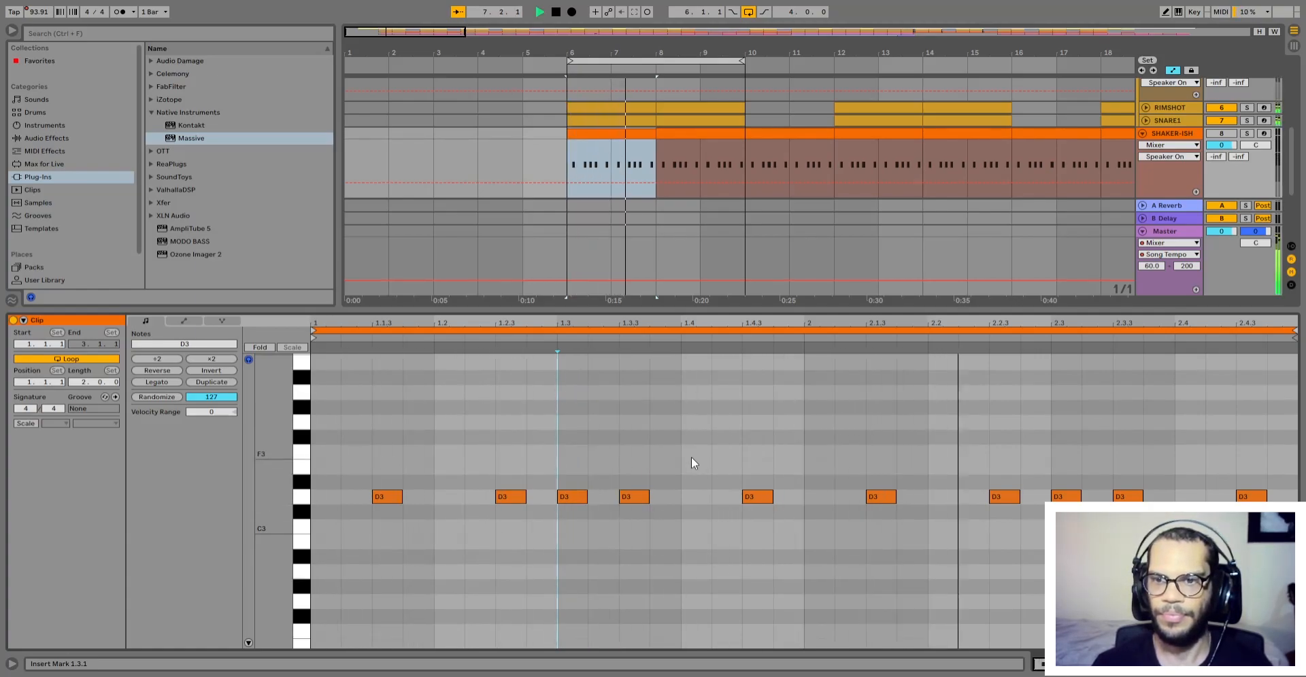
{"action": "key", "text": "space"}
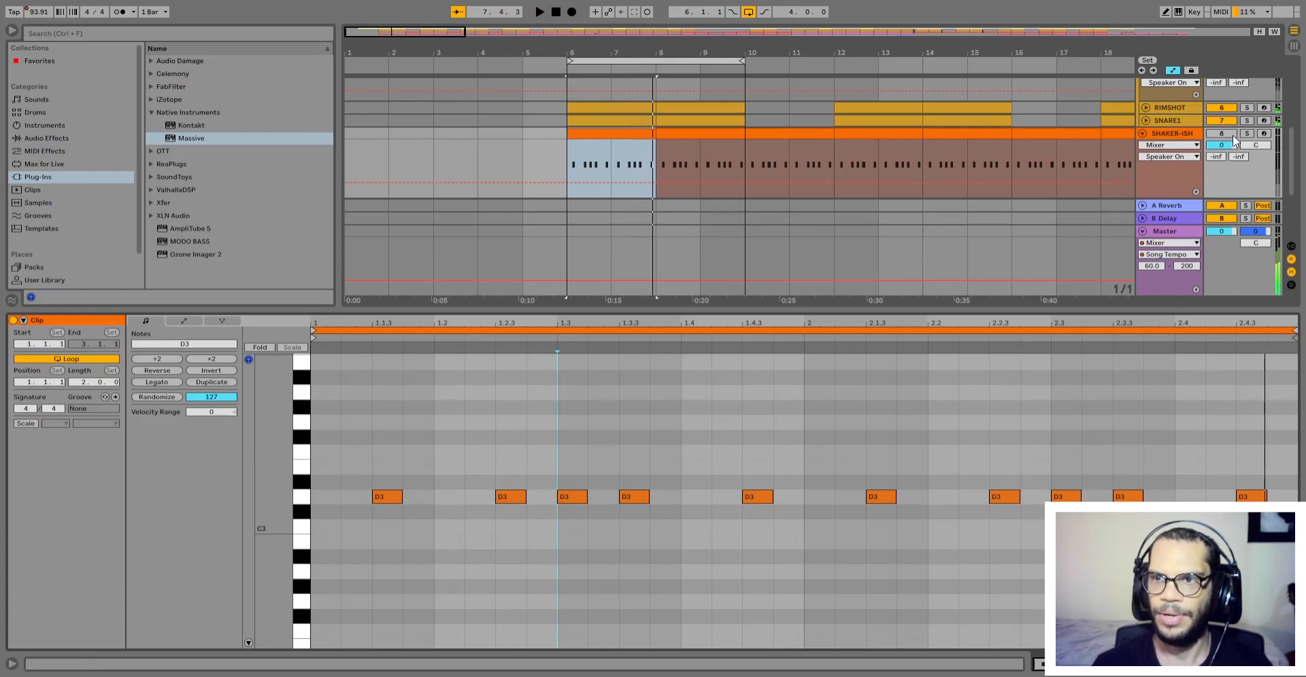
{"action": "left_click", "coordinate": [1221, 134]}
{"action": "key", "text": "space"}
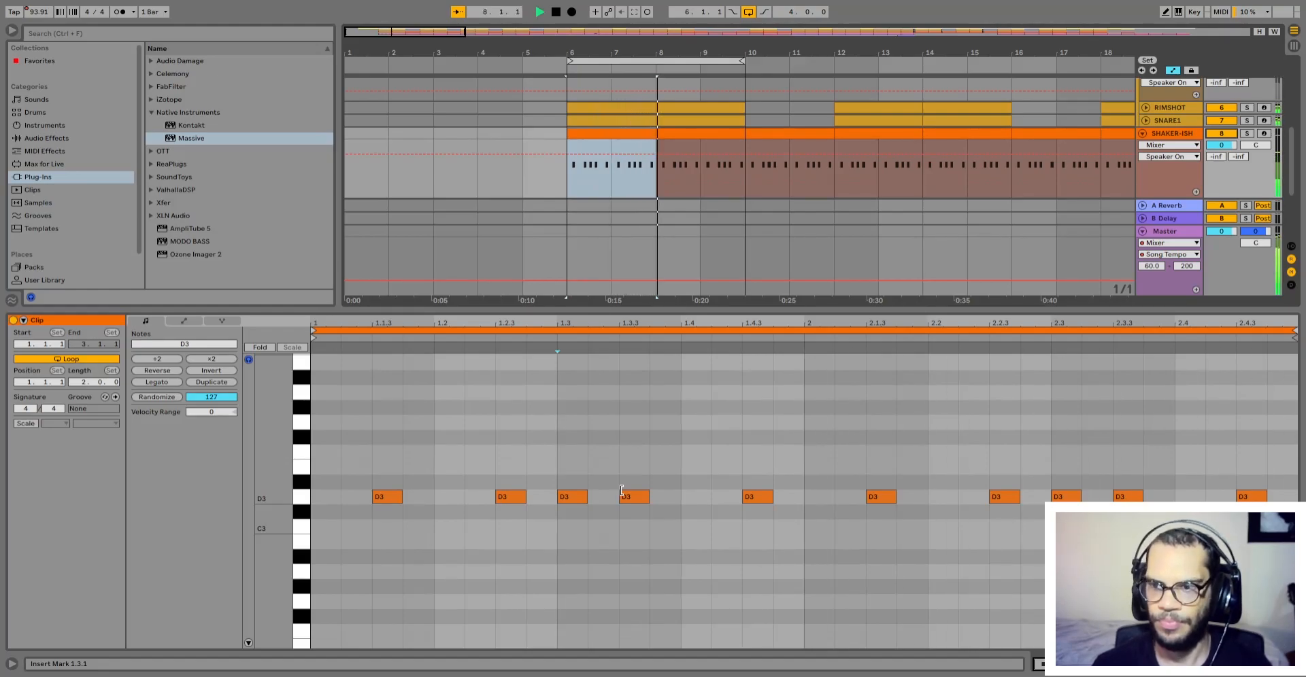
Step: Inspect the D3 notes of the SHAKER-ISH clip at bars 8–10 during playback, and stop the playback
{"action": "left_click", "coordinate": [691, 145]}
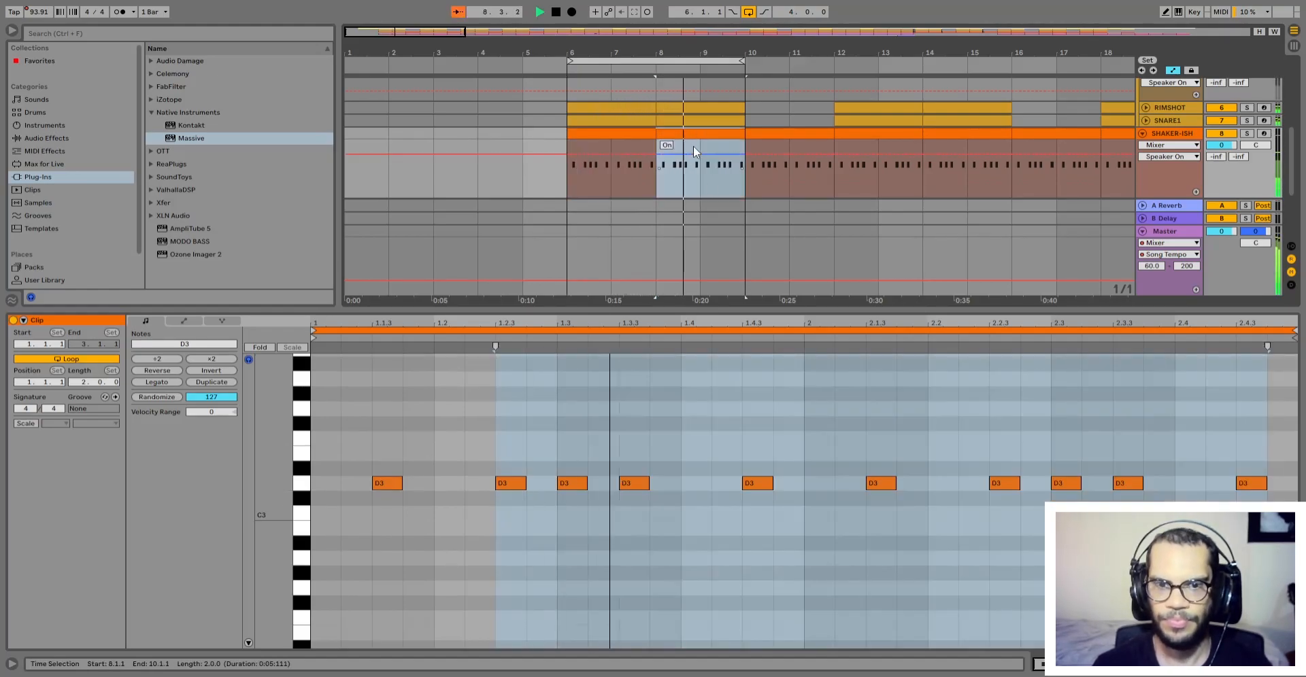
{"action": "left_click", "coordinate": [740, 439]}
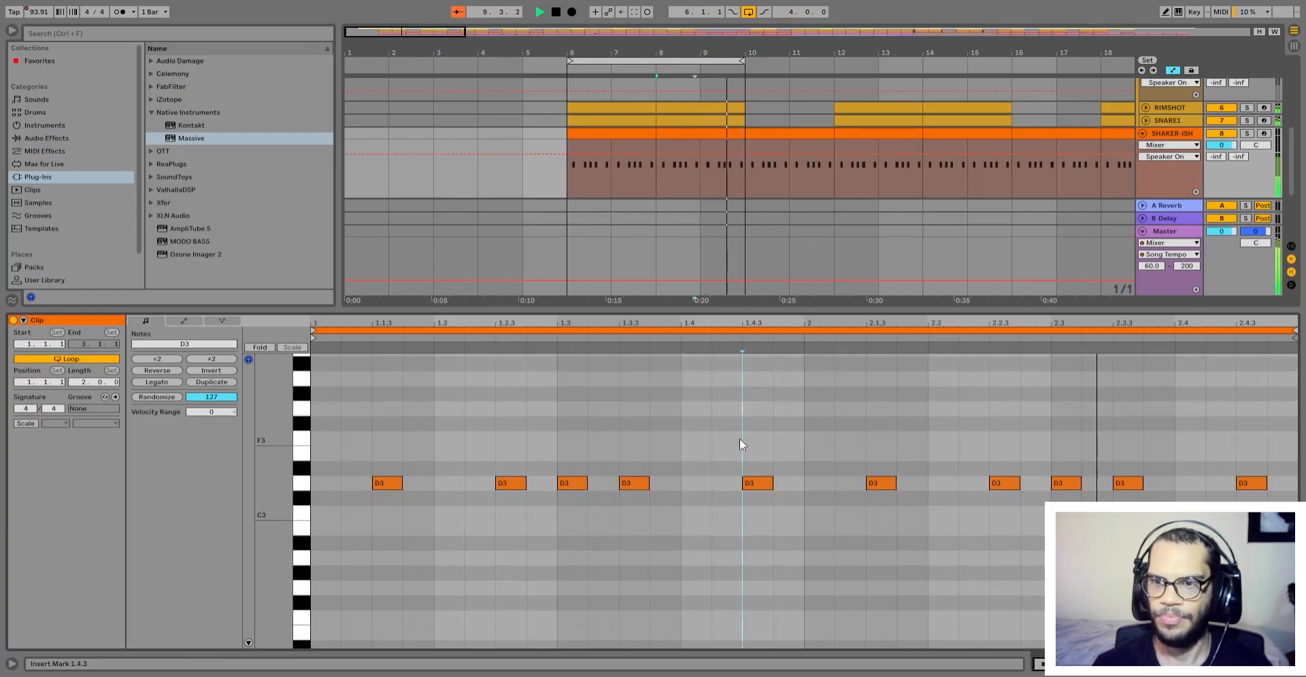
{"action": "key", "text": "space"}
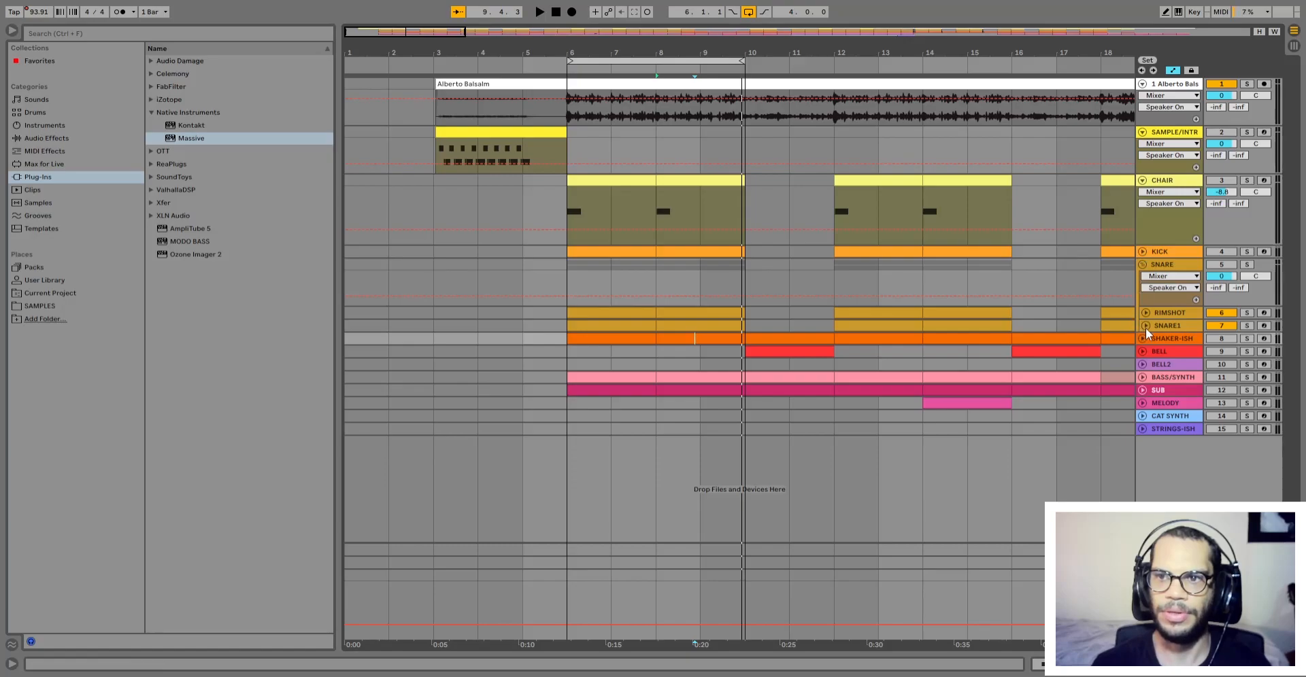
Step: Unfold the SNARE1, RIMSHOT, SHAKER-ISH and BASS/SYNTH tracks in the arrangement
{"action": "left_click", "coordinate": [1146, 325]}
{"action": "left_click", "coordinate": [1146, 313]}
{"action": "scroll", "coordinate": [1146, 313], "scroll_direction": "down", "scroll_amount": 1}
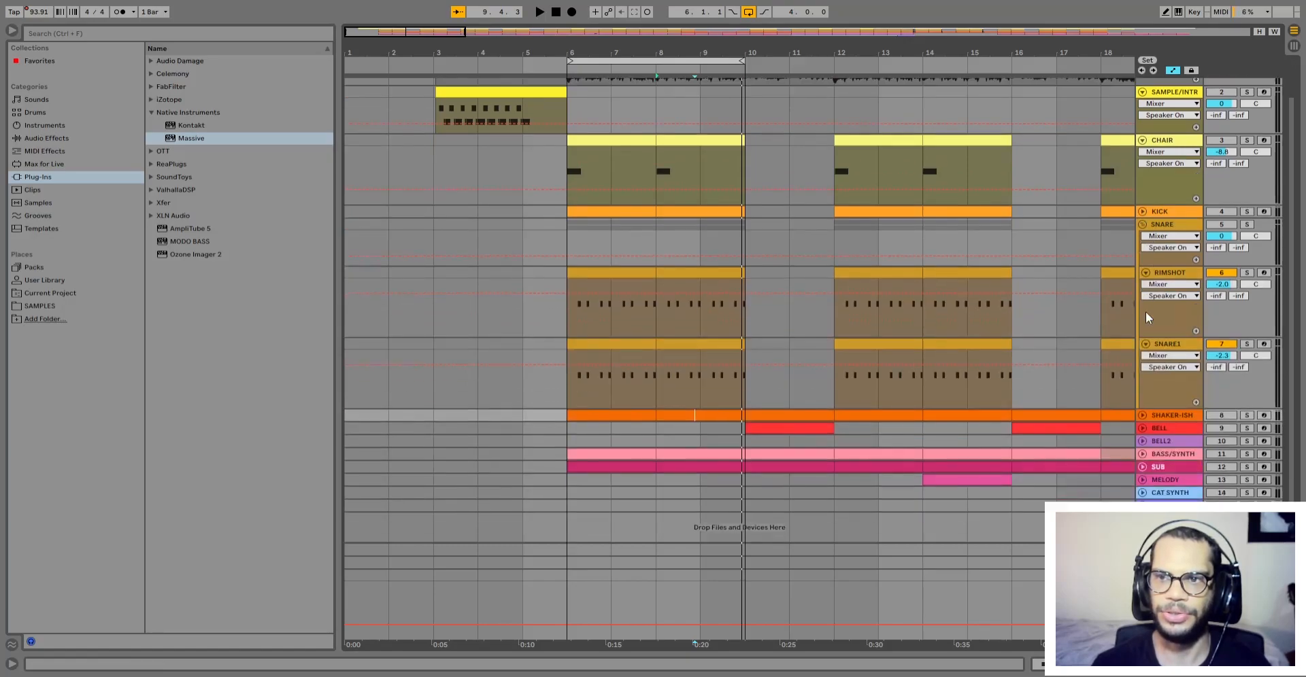
{"action": "left_click", "coordinate": [1143, 415]}
{"action": "scroll", "coordinate": [710, 338], "scroll_direction": "down", "scroll_amount": 1}
{"action": "left_click", "coordinate": [1142, 454]}
Step: Compare the BASS/SYNTH clips at bars 6–8 and 8–10, and open the first one to inspect its notes
{"action": "scroll", "coordinate": [986, 408], "scroll_direction": "down", "scroll_amount": 1}
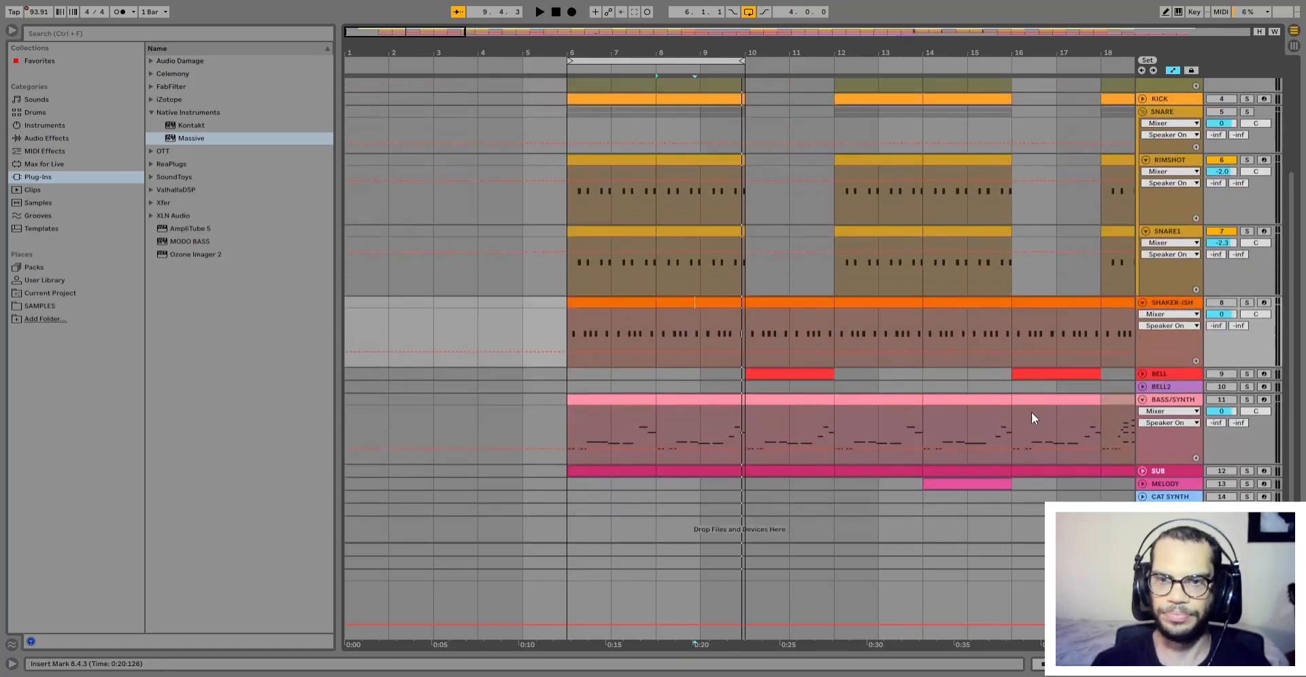
{"action": "left_click", "coordinate": [617, 408]}
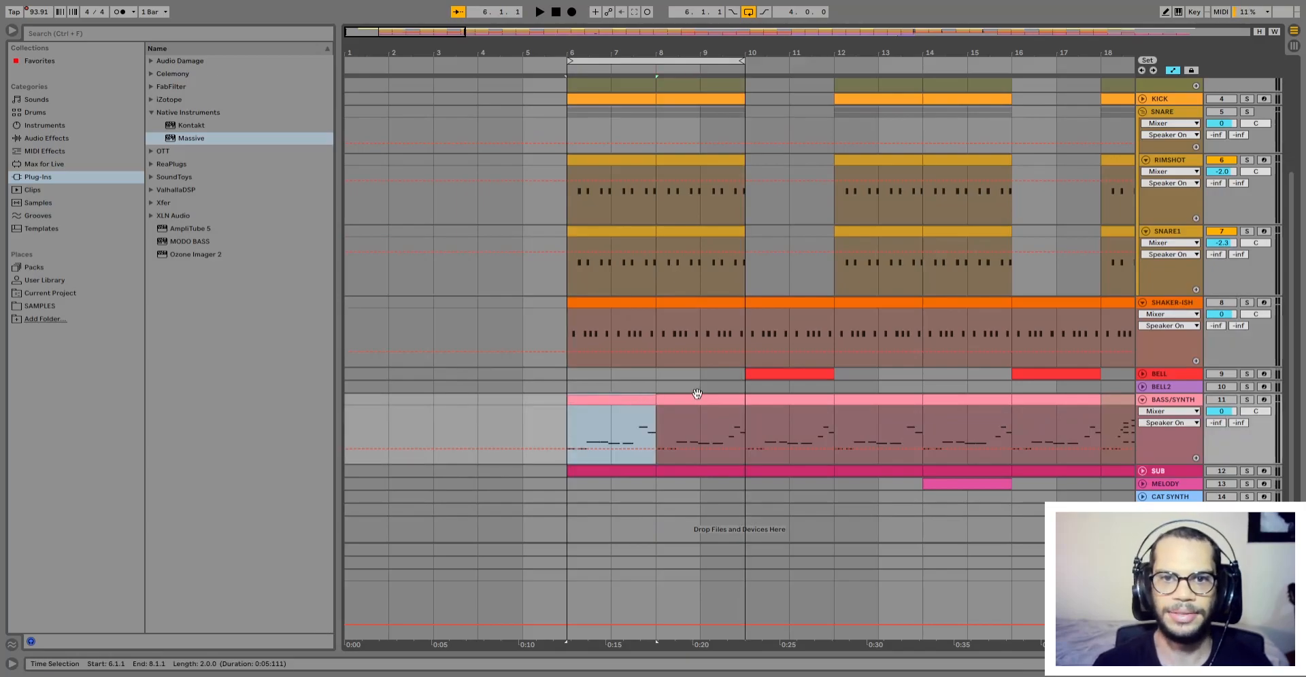
{"action": "left_click", "coordinate": [682, 401]}
{"action": "left_click", "coordinate": [627, 396]}
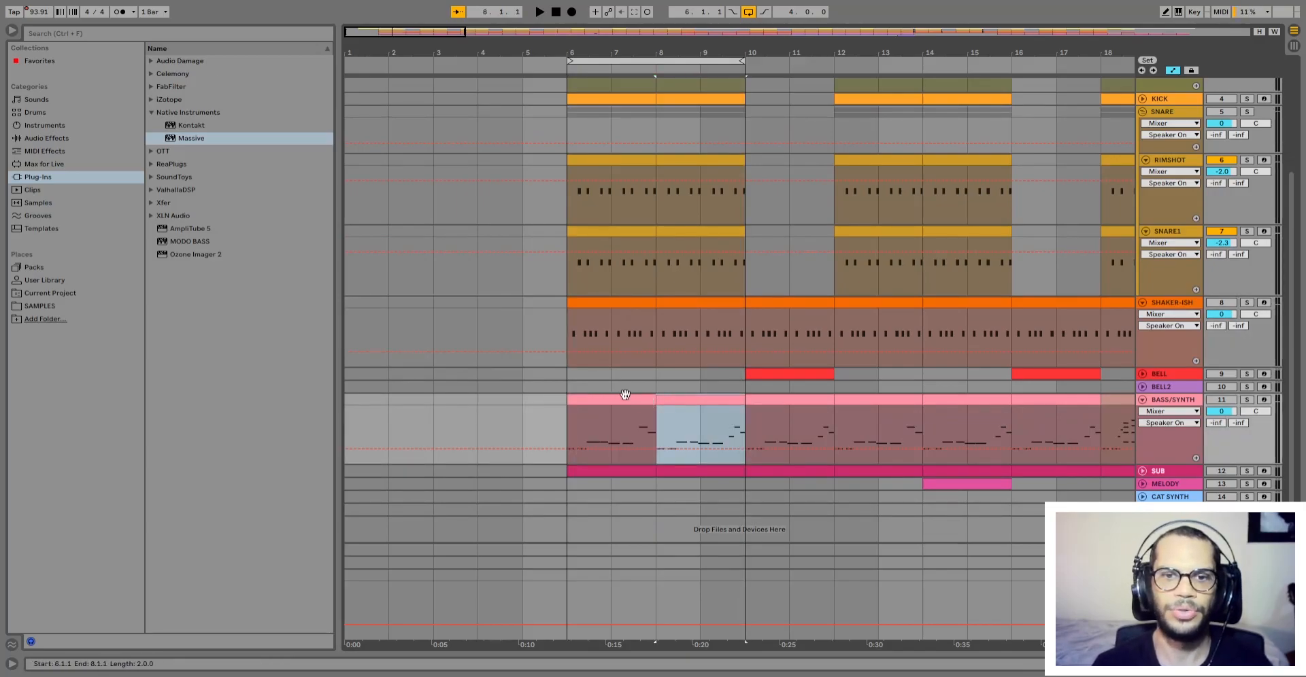
{"action": "double_click", "coordinate": [612, 403]}
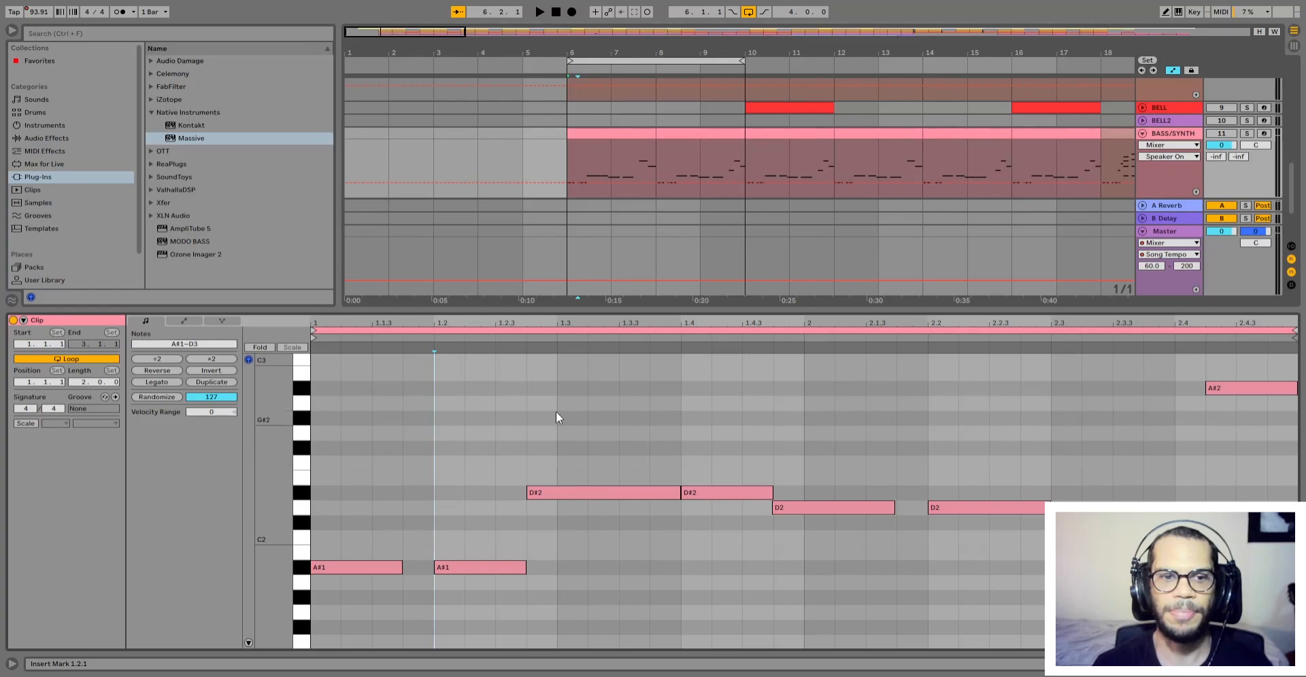
{"action": "scroll", "coordinate": [563, 414], "scroll_direction": "up", "scroll_amount": 2}
{"action": "scroll", "coordinate": [612, 422], "scroll_direction": "down", "scroll_amount": 1}
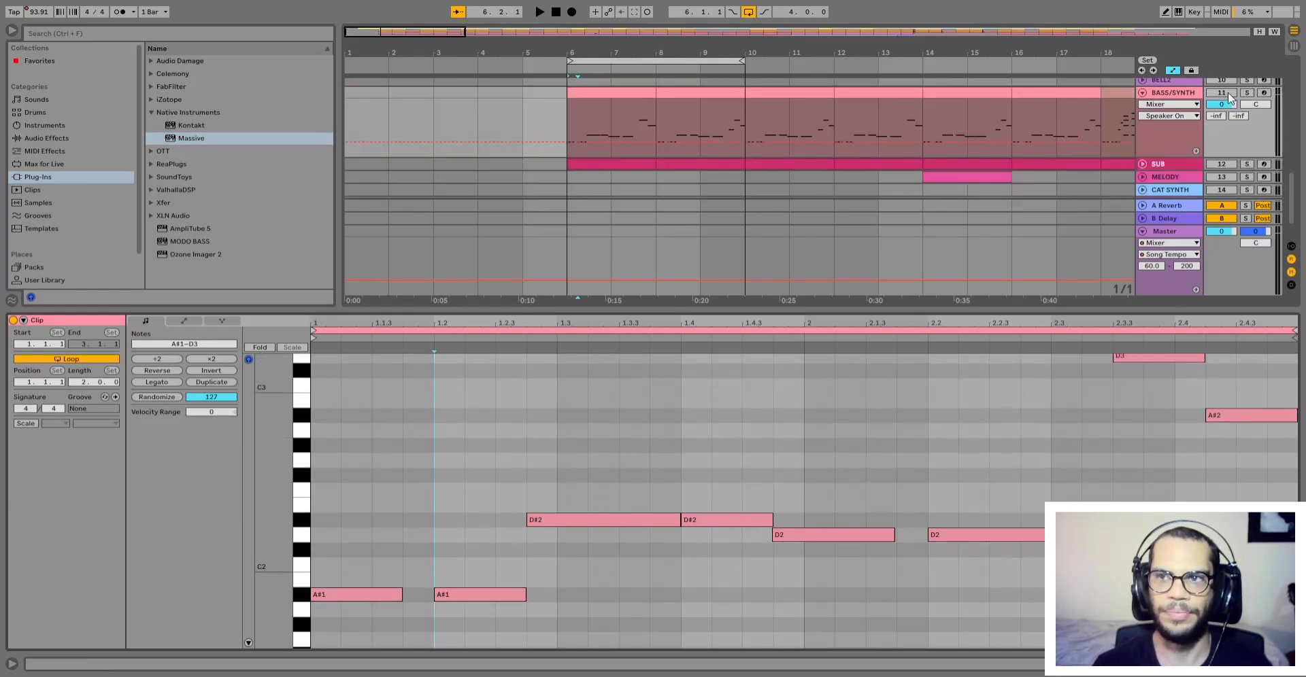
Step: Audition the loop from bar 6 without and with the BASS/SYNTH track, activating it while following its notes
{"action": "key", "text": "space"}
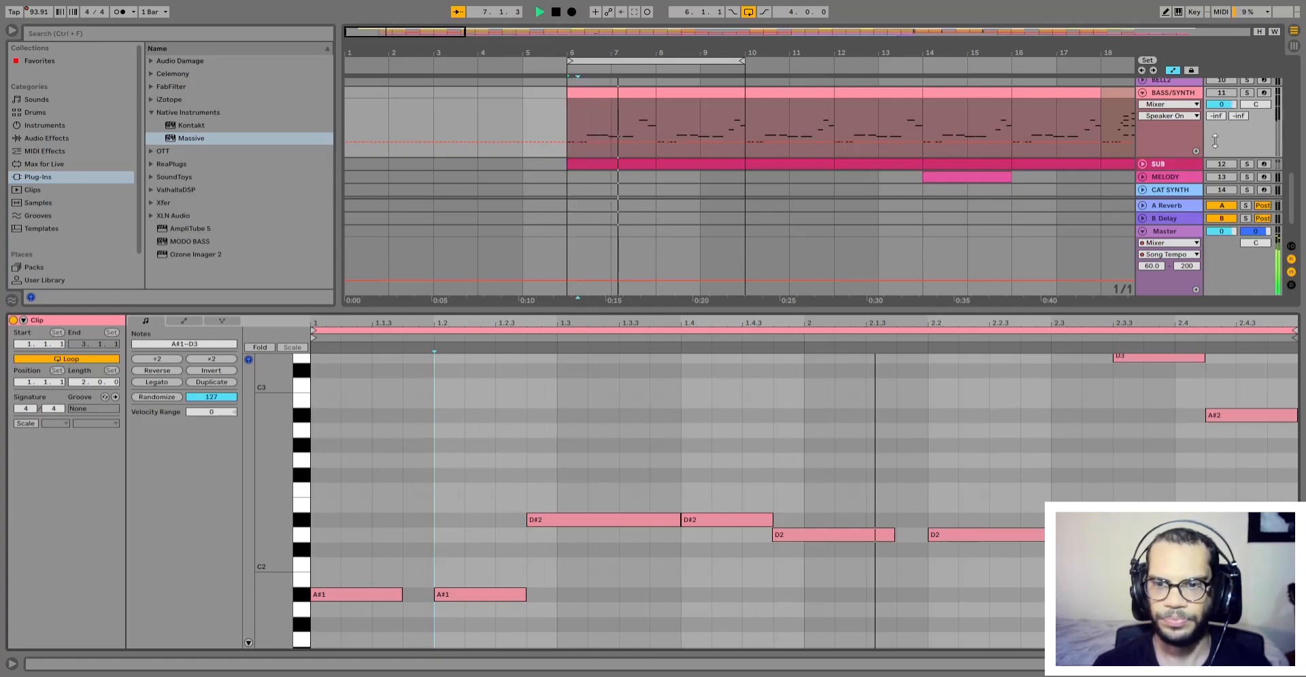
{"action": "scroll", "coordinate": [680, 503], "scroll_direction": "up", "scroll_amount": 3}
{"action": "scroll", "coordinate": [681, 503], "scroll_direction": "down", "scroll_amount": 2}
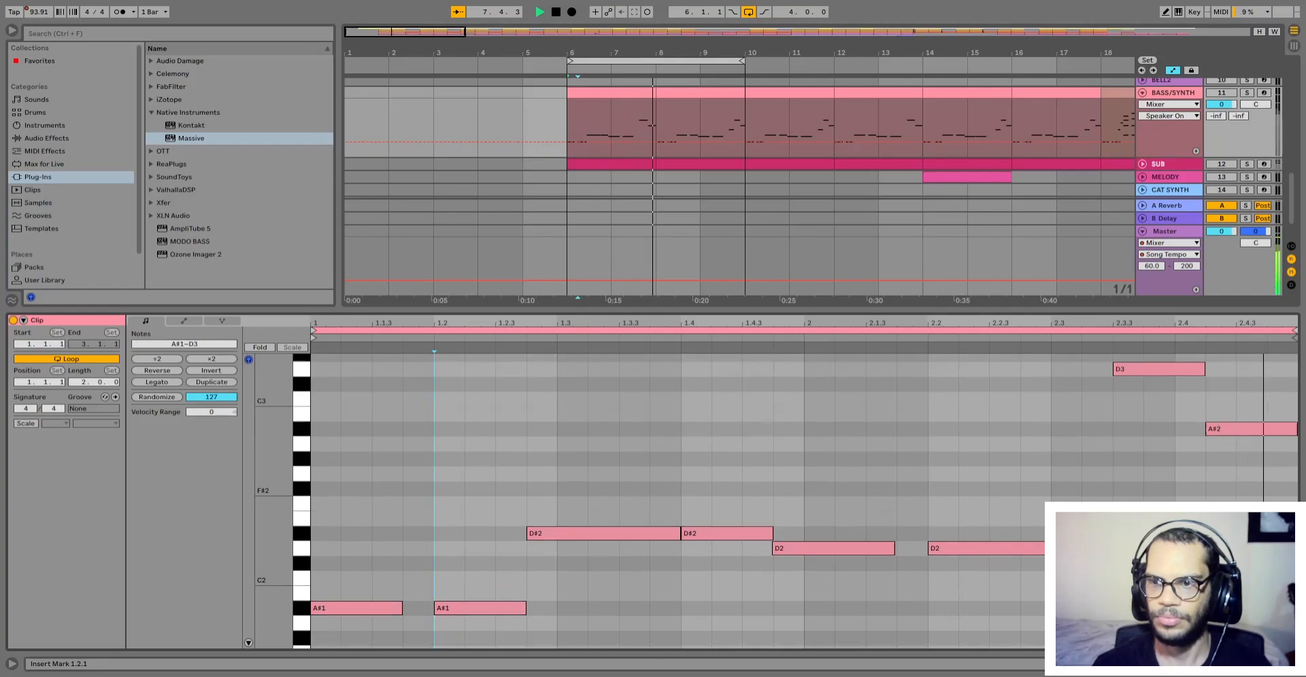
{"action": "left_click", "coordinate": [1223, 92]}
{"action": "key", "text": "space"}
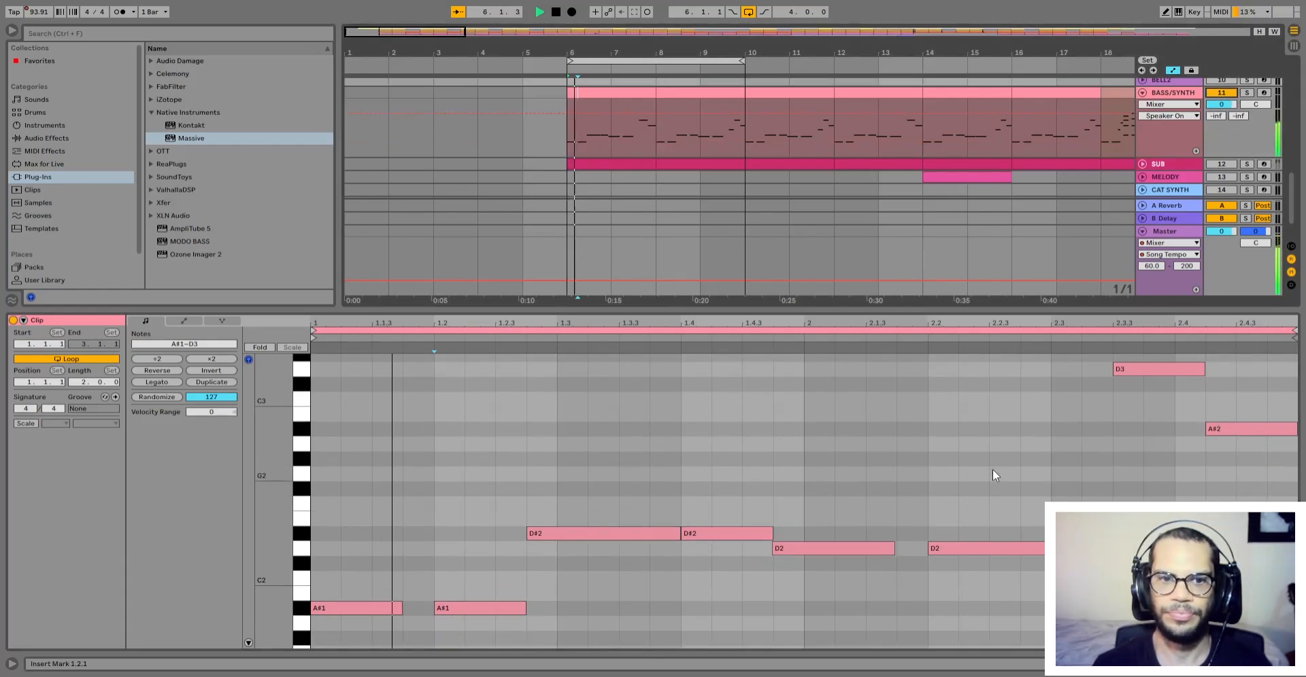
{"action": "scroll", "coordinate": [993, 466], "scroll_direction": "down", "scroll_amount": 5}
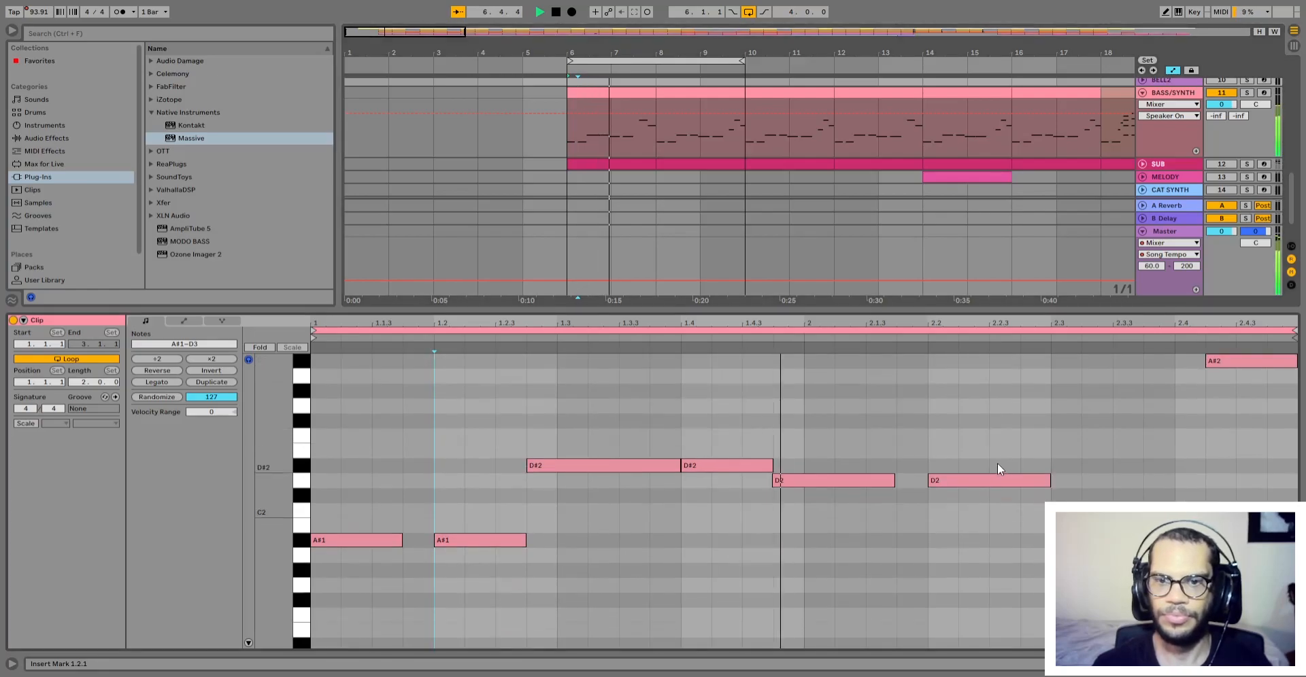
{"action": "scroll", "coordinate": [1051, 475], "scroll_direction": "up", "scroll_amount": 8}
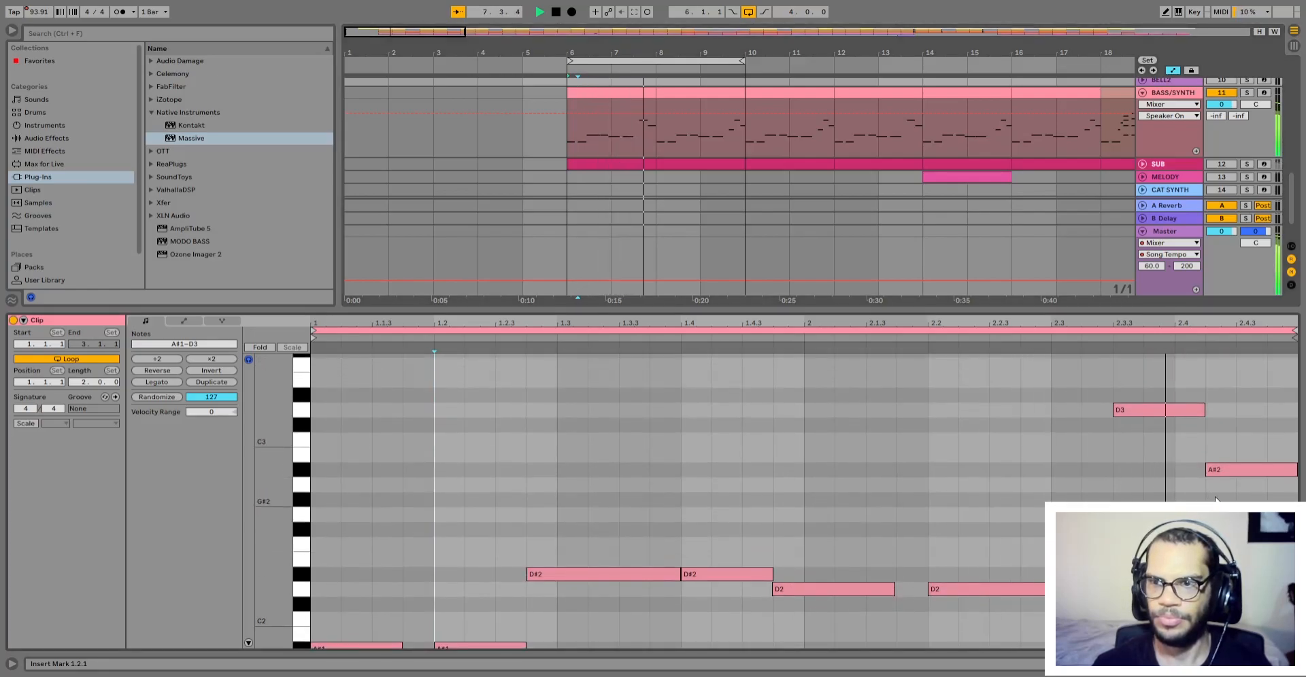
Step: Show the BASS/SYNTH clip at bars 8–10 and point out its two D2 notes by selecting them
{"action": "left_click", "coordinate": [701, 100]}
{"action": "left_click", "coordinate": [699, 93]}
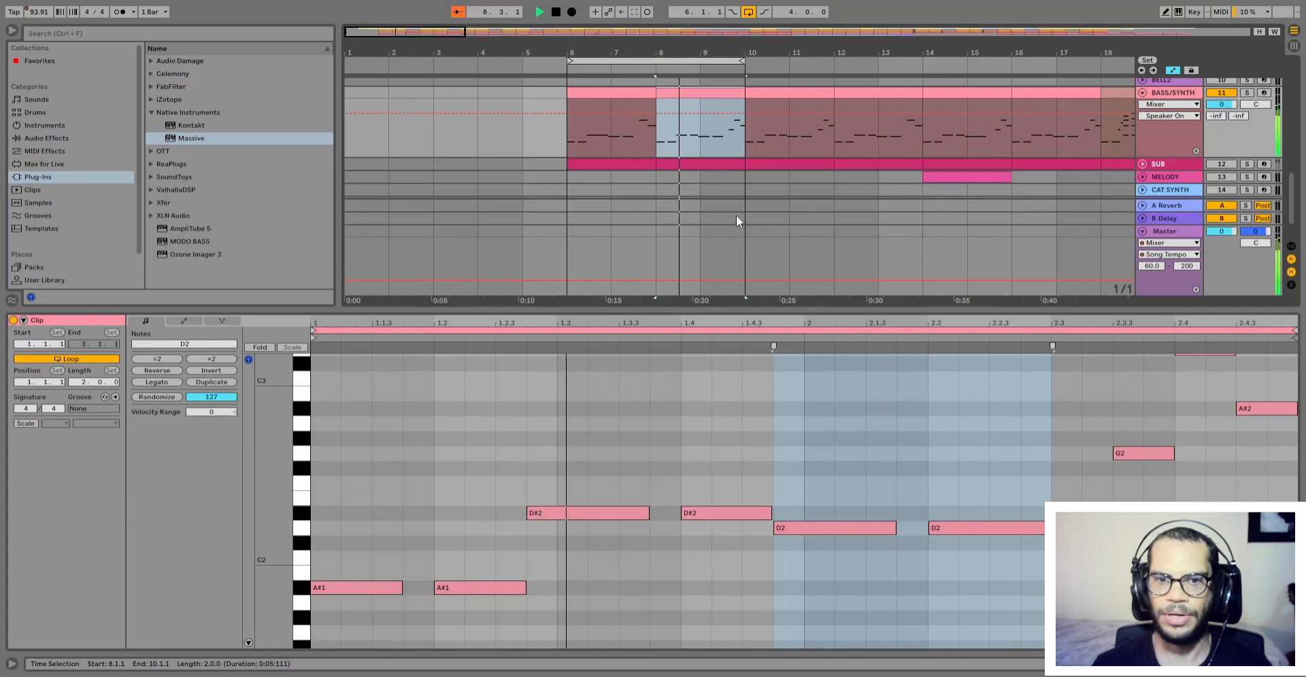
{"action": "scroll", "coordinate": [1062, 435], "scroll_direction": "up", "scroll_amount": 4}
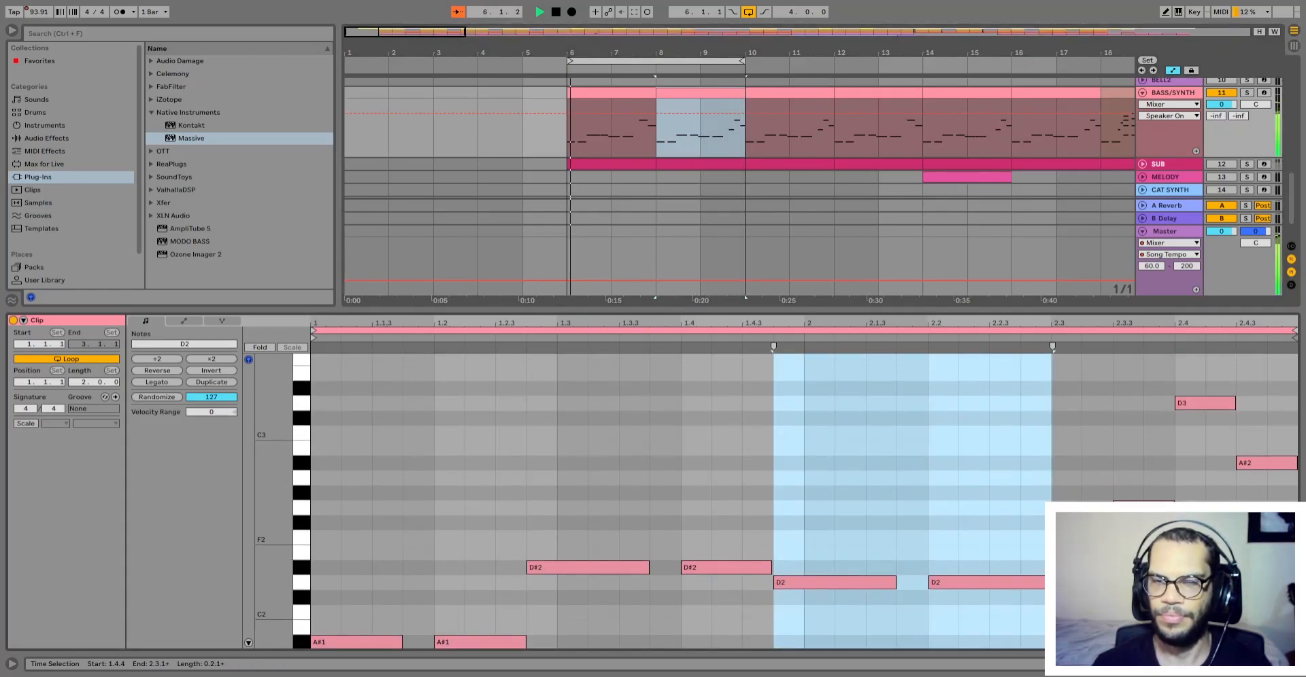
{"action": "scroll", "coordinate": [782, 456], "scroll_direction": "down", "scroll_amount": 3}
{"action": "left_click_drag", "start_coordinate": [807, 468], "coordinate": [961, 630]}
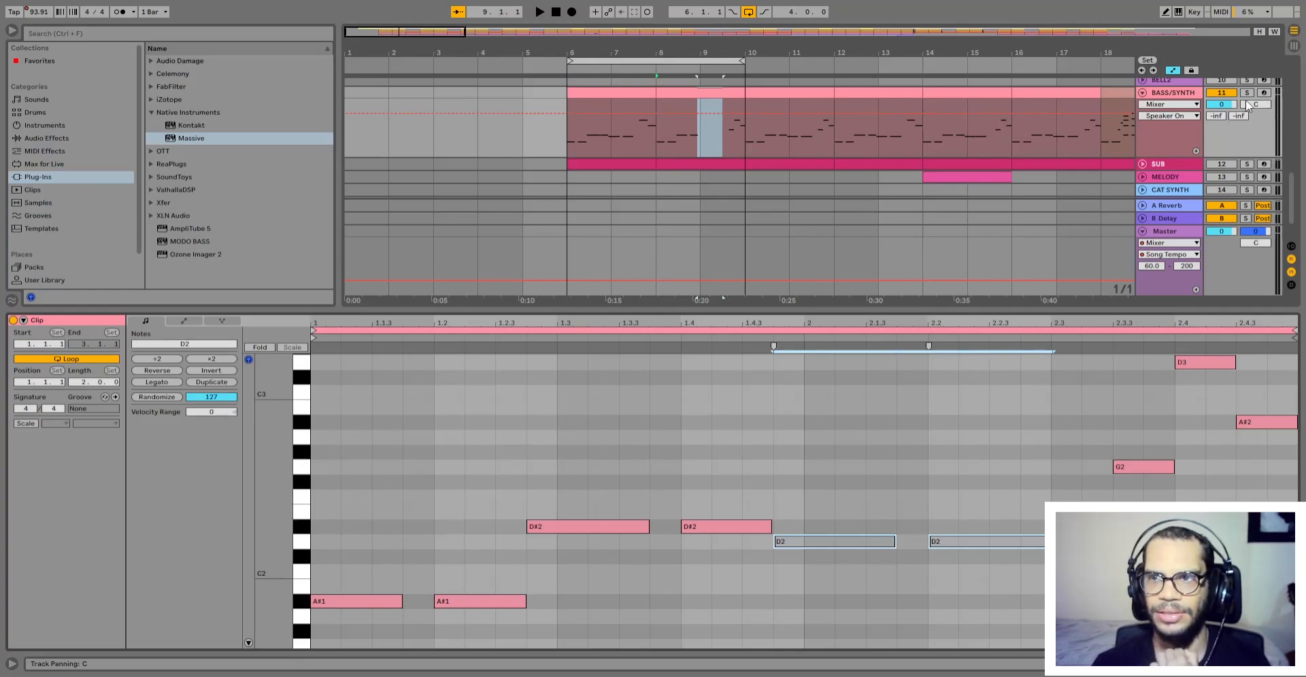
Step: Play the loop from bar 8 with BASS/SYNTH muted, stop, and reselect the clip's two D2 notes
{"action": "left_click", "coordinate": [675, 96]}
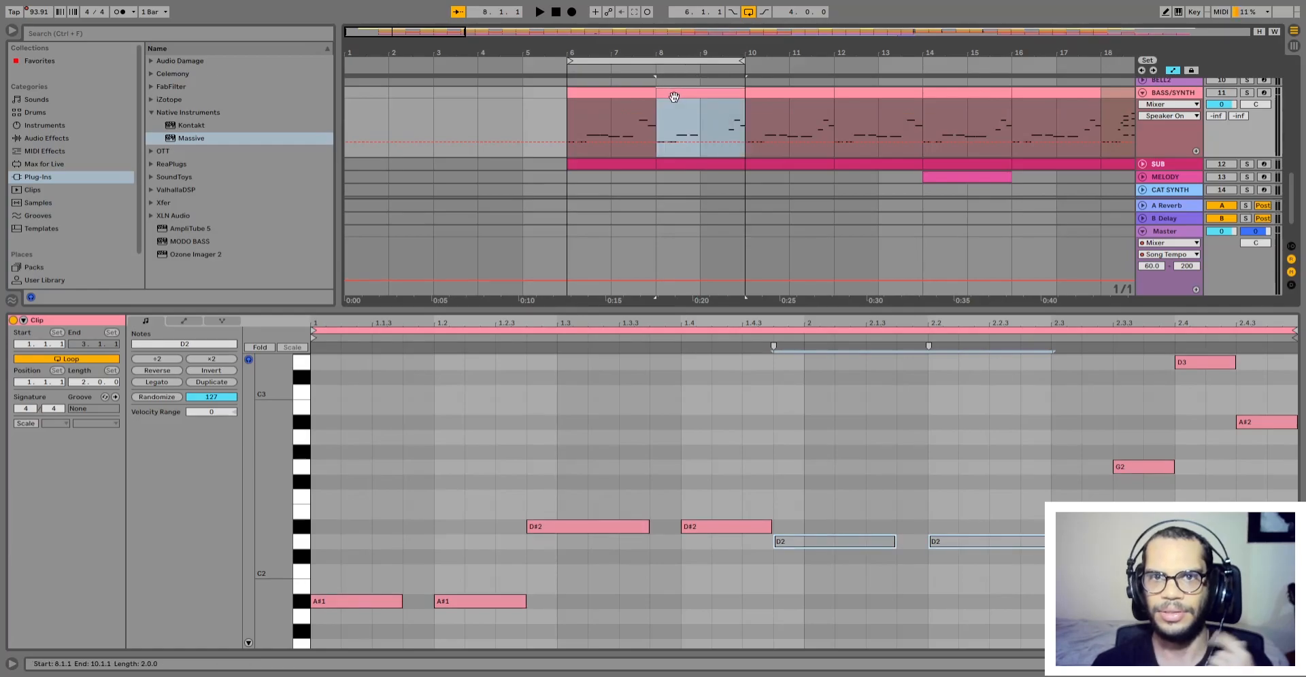
{"action": "key", "text": "space"}
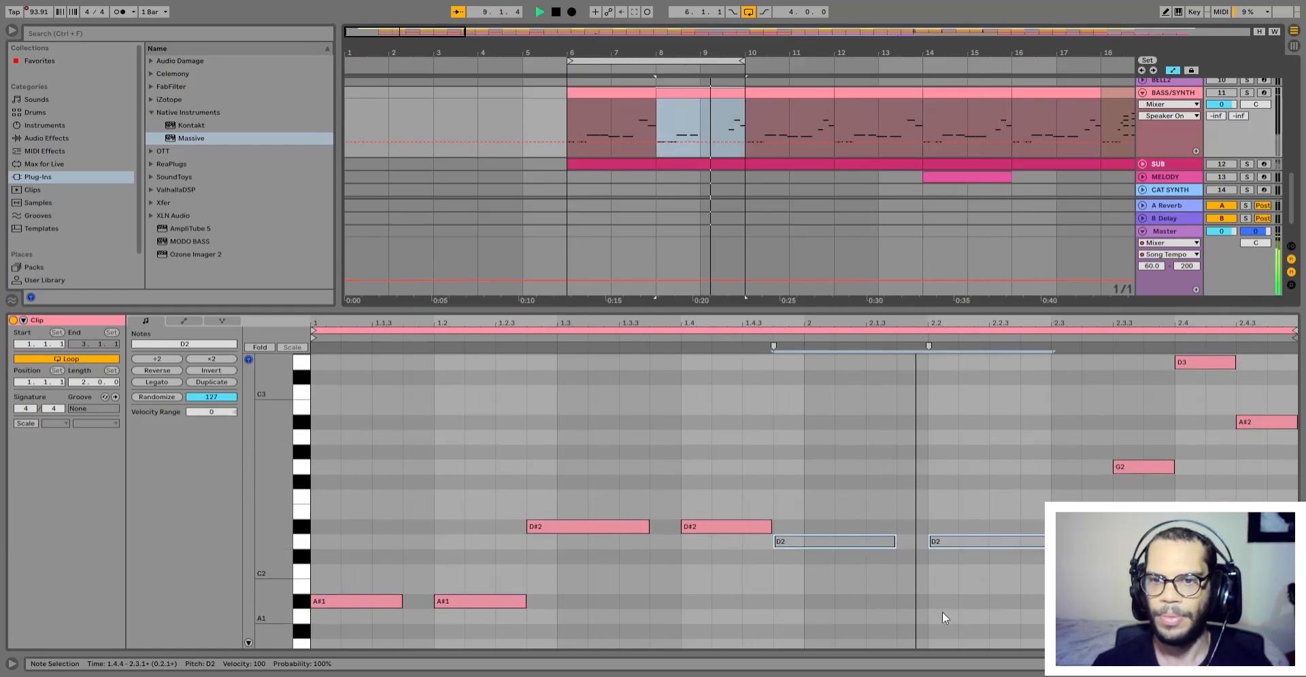
{"action": "key", "text": "space"}
{"action": "left_click_drag", "start_coordinate": [978, 487], "coordinate": [834, 574]}
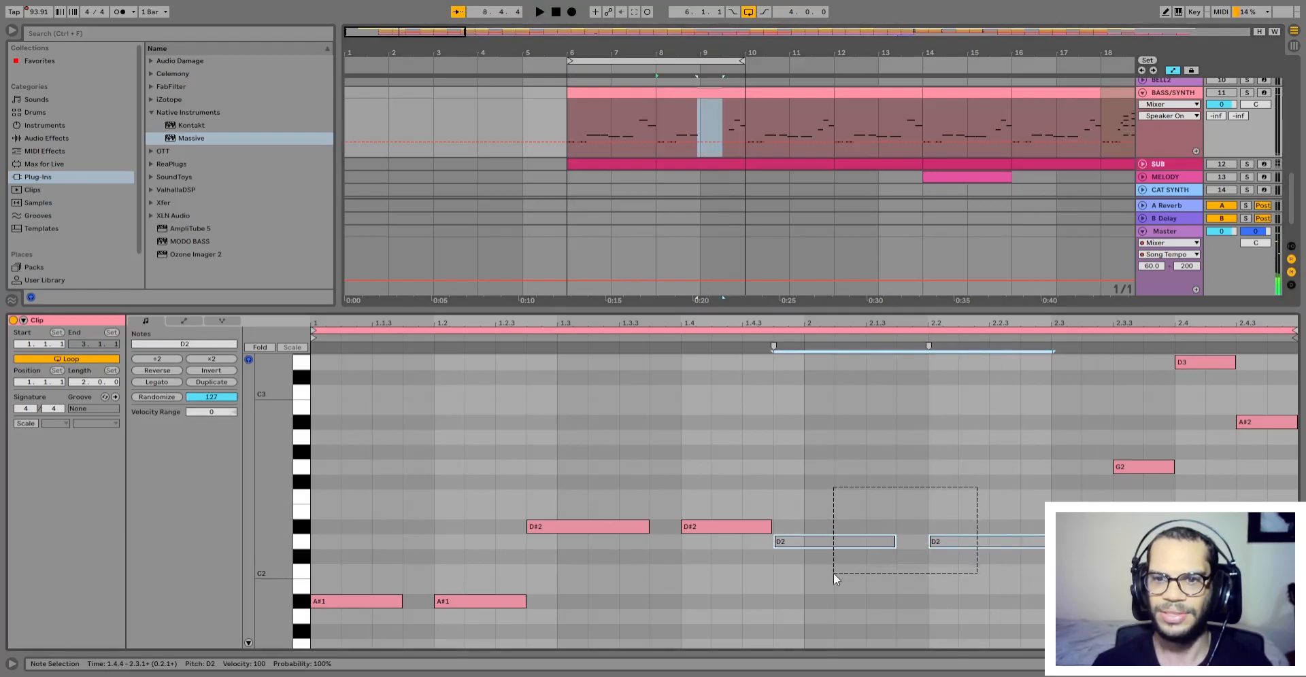
{"action": "scroll", "coordinate": [1109, 464], "scroll_direction": "up", "scroll_amount": 2}
{"action": "scroll", "coordinate": [1111, 467], "scroll_direction": "down", "scroll_amount": 3}
{"action": "scroll", "coordinate": [1111, 468], "scroll_direction": "up", "scroll_amount": 3}
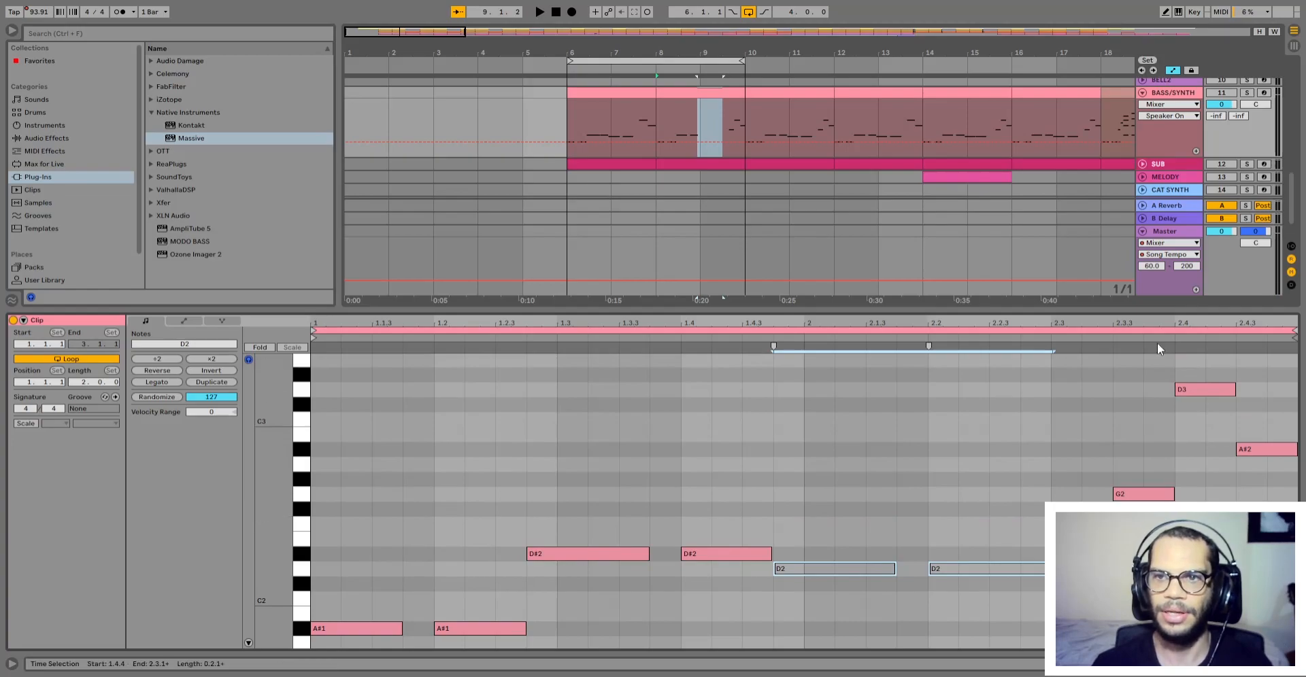
Step: Hide the note editor, unfold the SUB track, and open its clip at bars 6–8 to inspect the notes
{"action": "key", "text": "ctrl+alt+l"}
{"action": "left_click", "coordinate": [1143, 468]}
{"action": "scroll", "coordinate": [708, 418], "scroll_direction": "down", "scroll_amount": 2}
{"action": "left_click", "coordinate": [641, 410]}
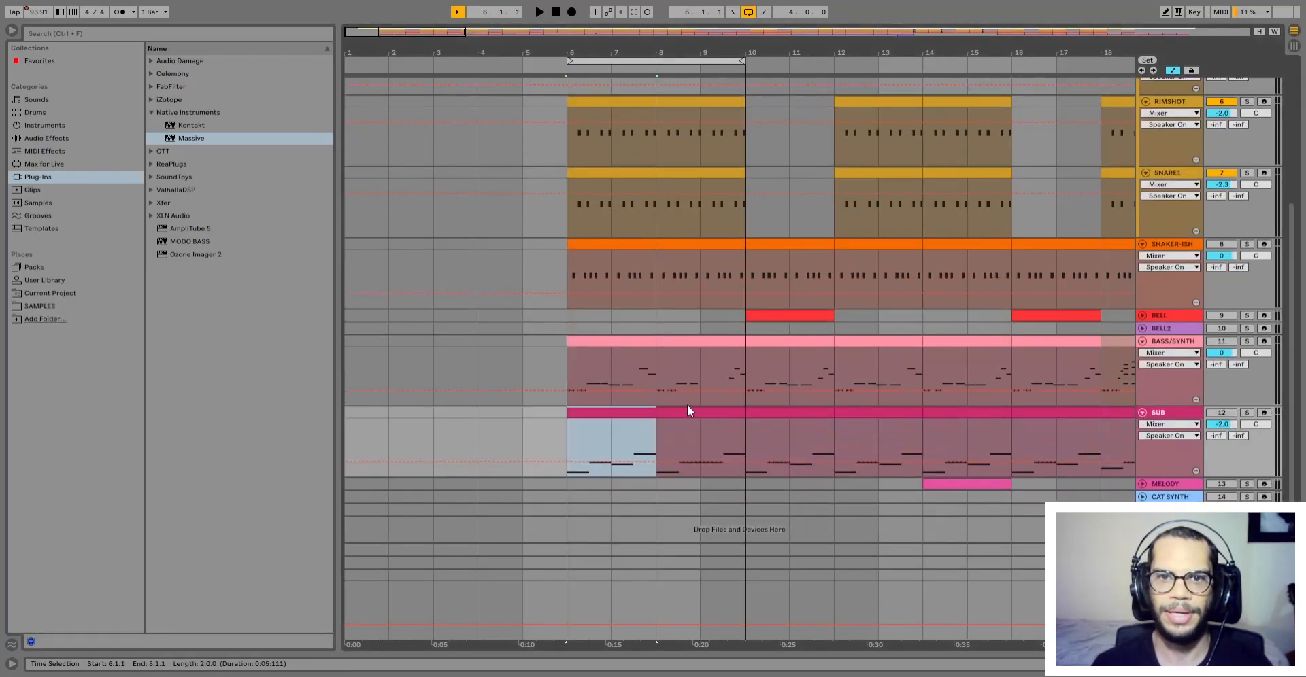
{"action": "double_click", "coordinate": [618, 415]}
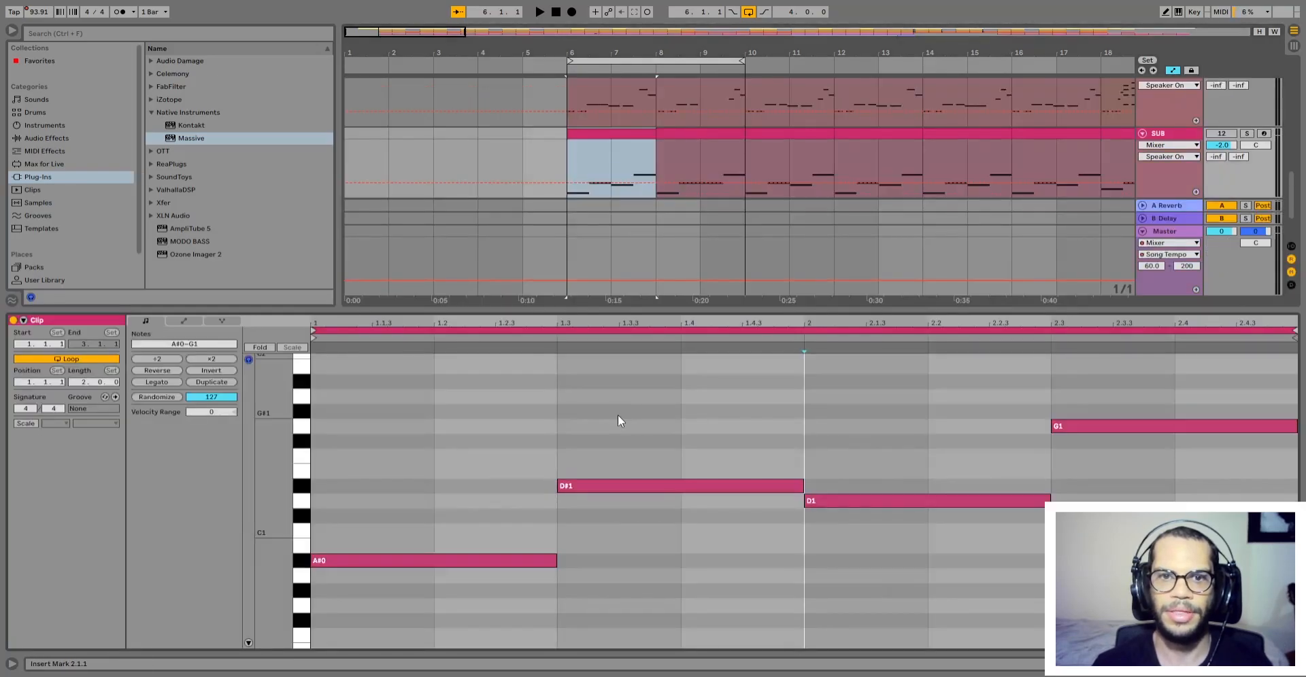
{"action": "scroll", "coordinate": [480, 480], "scroll_direction": "up", "scroll_amount": 1}
{"action": "scroll", "coordinate": [480, 485], "scroll_direction": "up", "scroll_amount": 1}
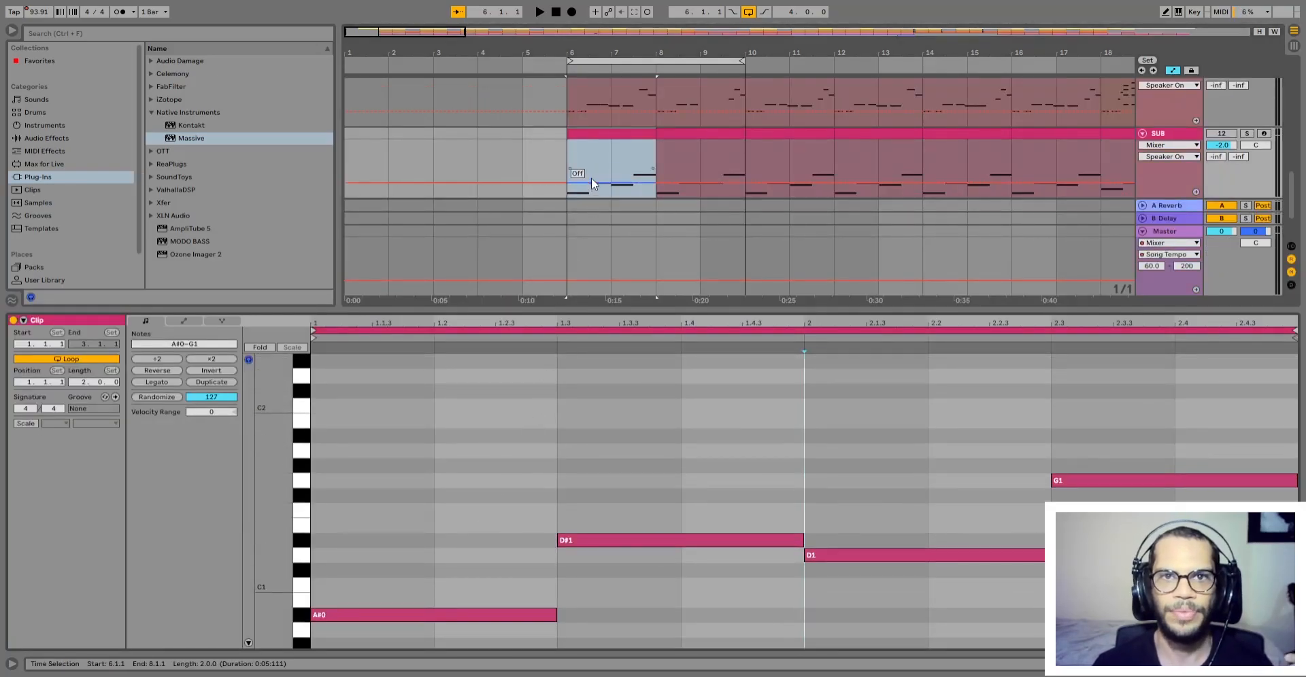
{"action": "scroll", "coordinate": [591, 177], "scroll_direction": "up", "scroll_amount": 1}
{"action": "scroll", "coordinate": [516, 457], "scroll_direction": "down", "scroll_amount": 1}
Step: Reopen the BASS/SYNTH clip at bars 6–8 to compare its notes with the SUB part
{"action": "left_click", "coordinate": [607, 79]}
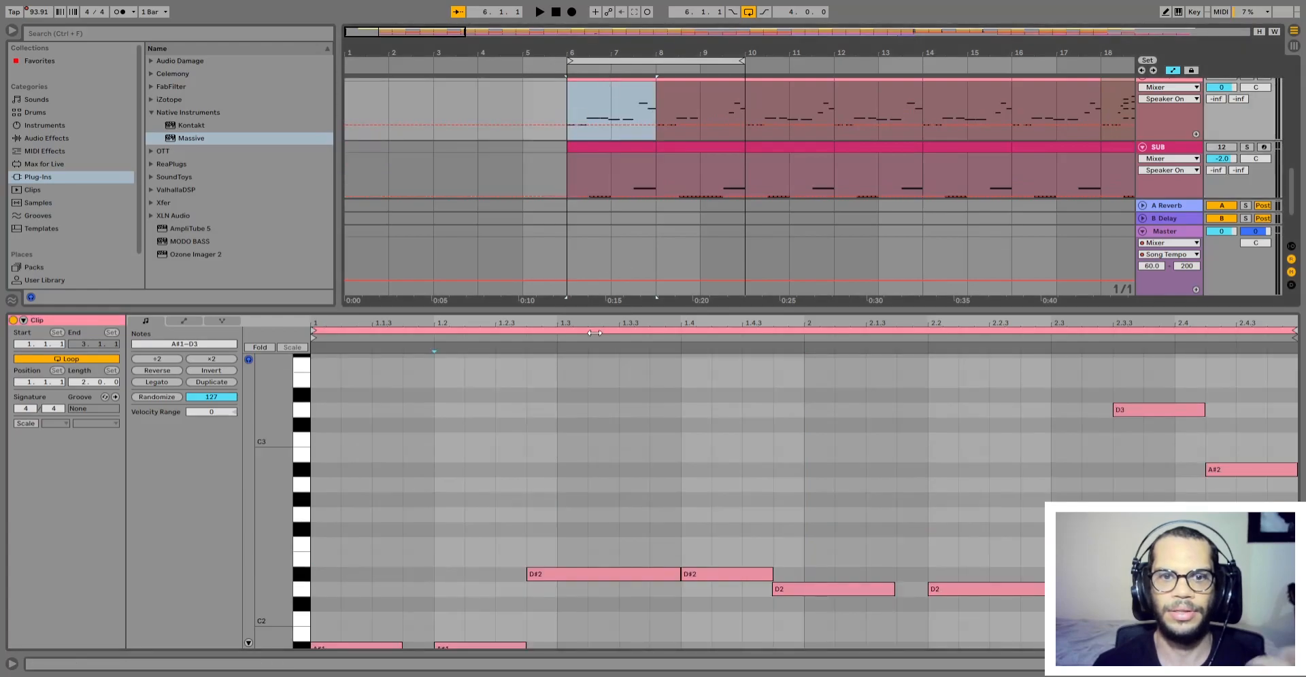
{"action": "scroll", "coordinate": [573, 495], "scroll_direction": "down", "scroll_amount": 5}
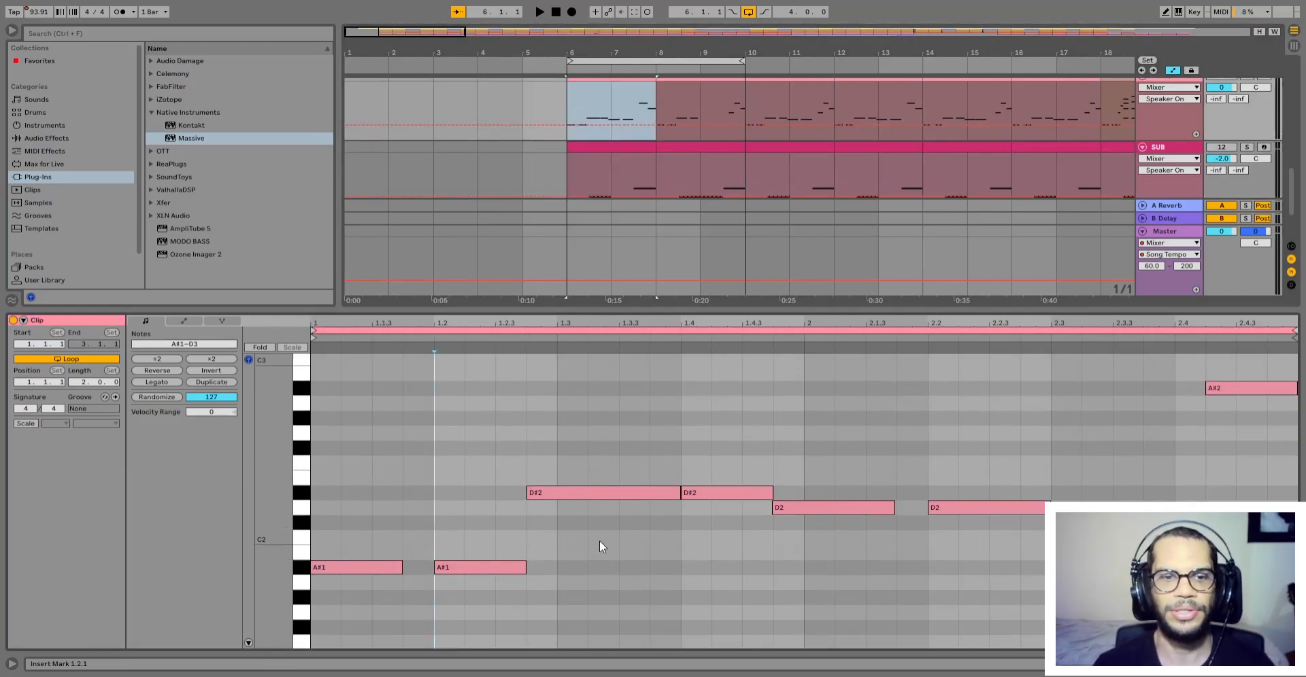
{"action": "scroll", "coordinate": [599, 541], "scroll_direction": "down", "scroll_amount": 1}
{"action": "scroll", "coordinate": [802, 606], "scroll_direction": "up", "scroll_amount": 2}
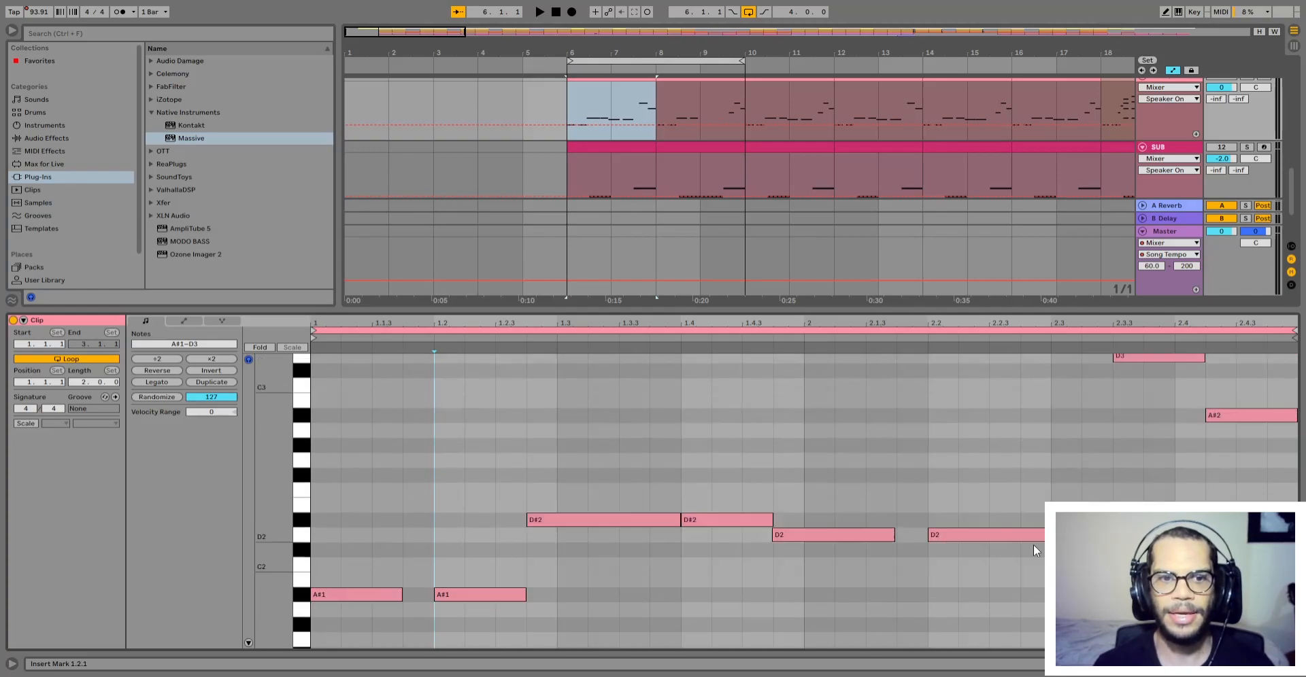
{"action": "scroll", "coordinate": [1033, 545], "scroll_direction": "down", "scroll_amount": 1}
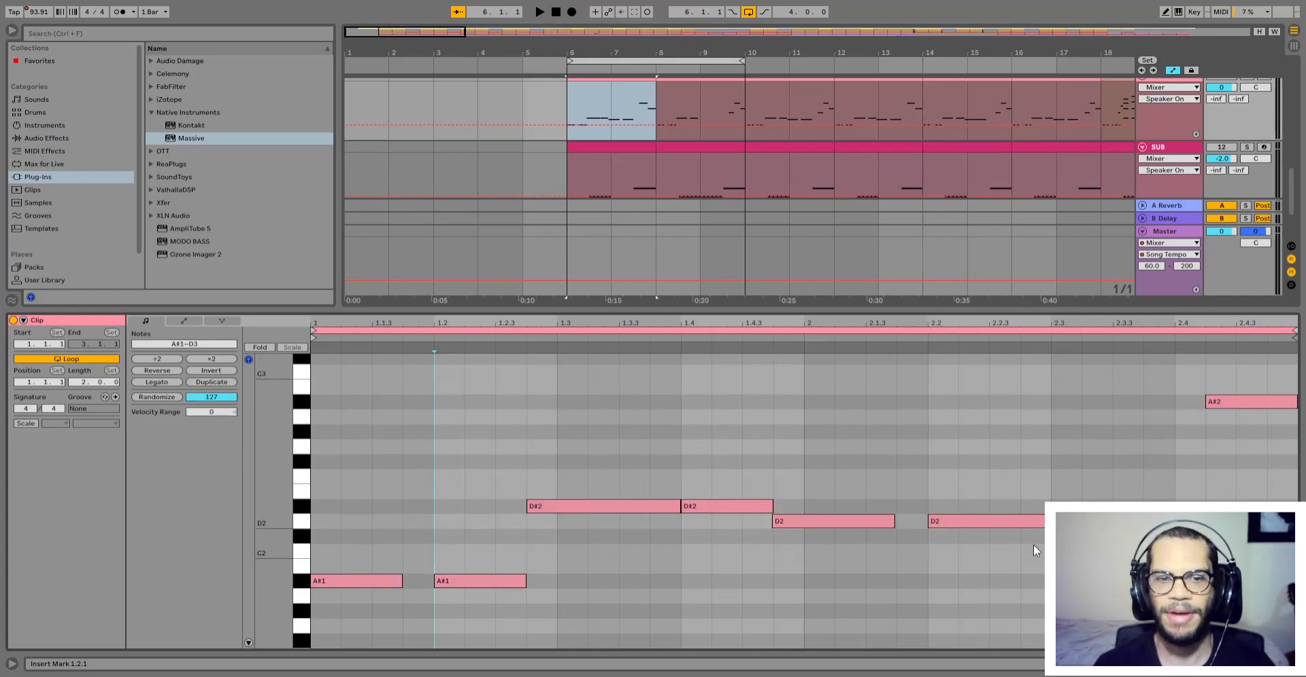
{"action": "scroll", "coordinate": [1034, 545], "scroll_direction": "down", "scroll_amount": 2}
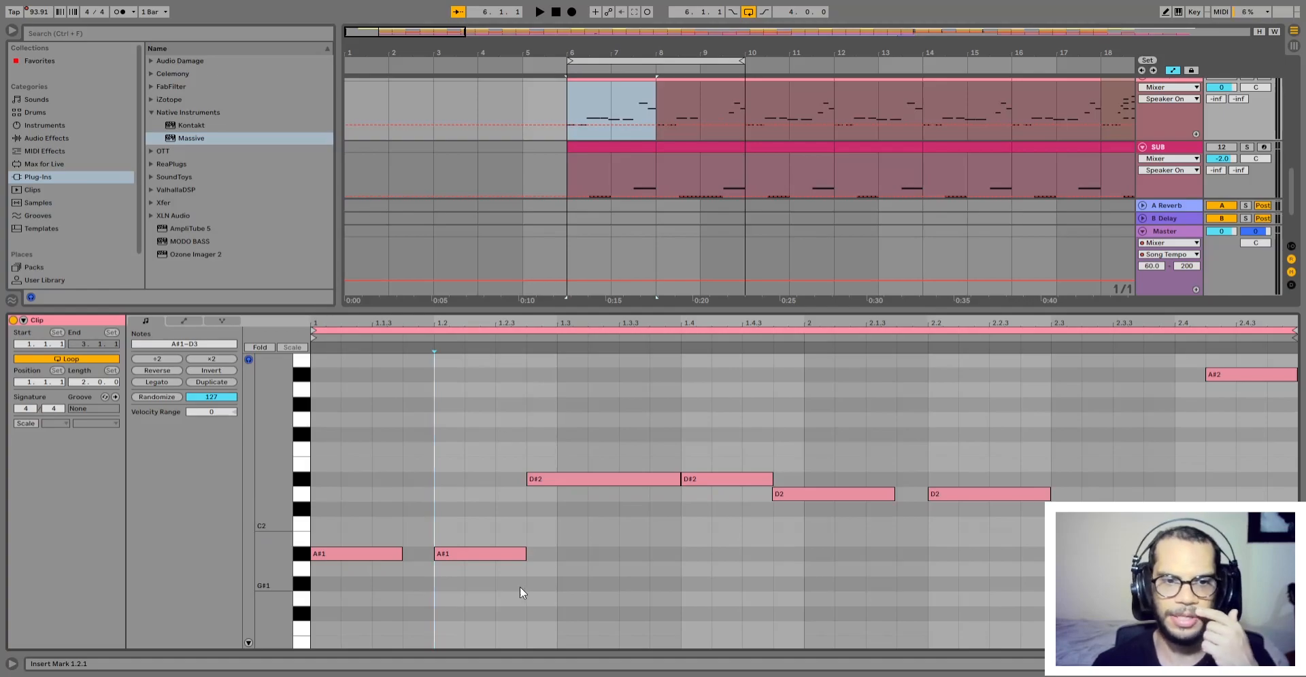
Step: Point out the BASS/SYNTH notes in order by selecting the A#1 pair, the D#2 pair and the D3 note
{"action": "left_click", "coordinate": [484, 598]}
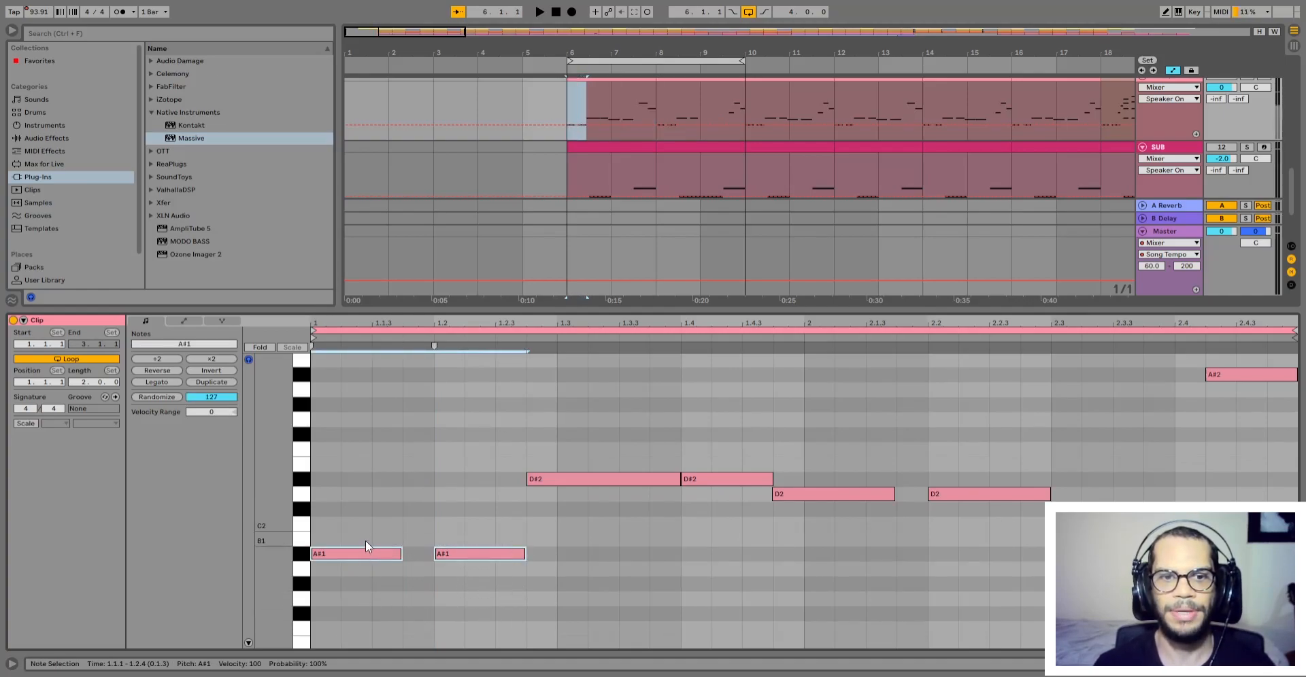
{"action": "left_click_drag", "start_coordinate": [591, 443], "coordinate": [750, 523]}
{"action": "left_click", "coordinate": [953, 528]}
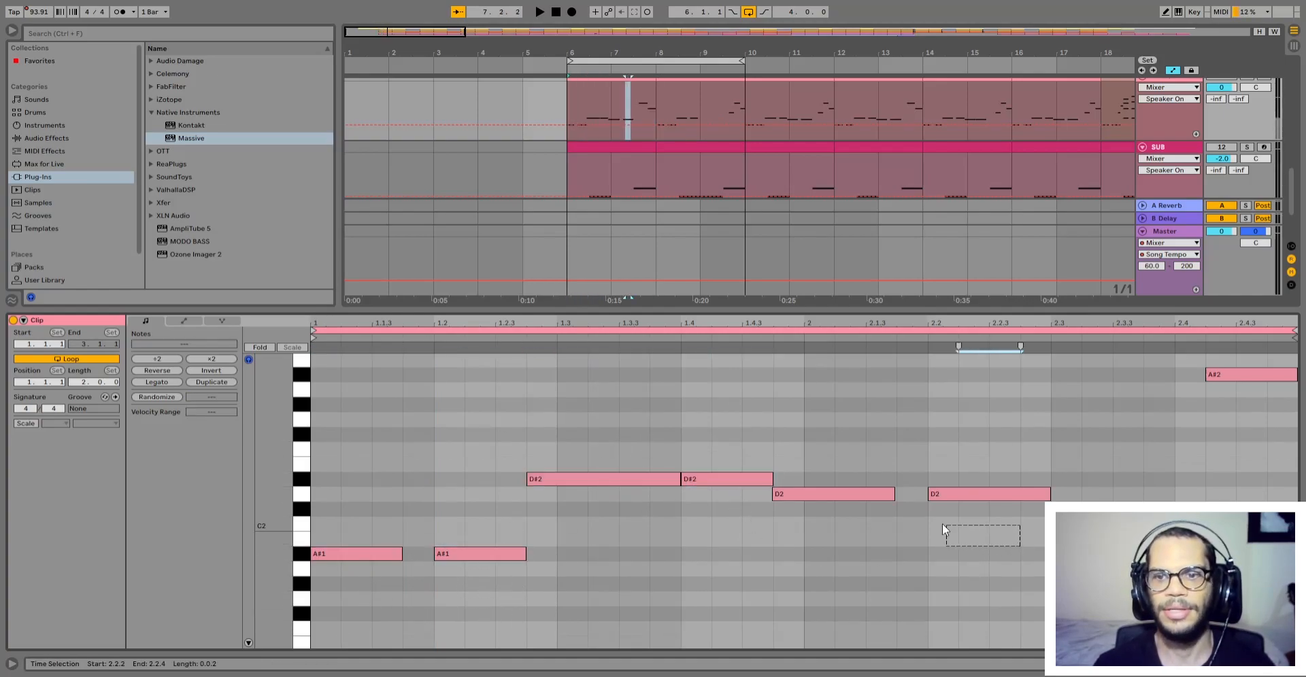
{"action": "scroll", "coordinate": [1137, 476], "scroll_direction": "up", "scroll_amount": 5}
{"action": "left_click", "coordinate": [1138, 449]}
{"action": "left_click", "coordinate": [1141, 408]}
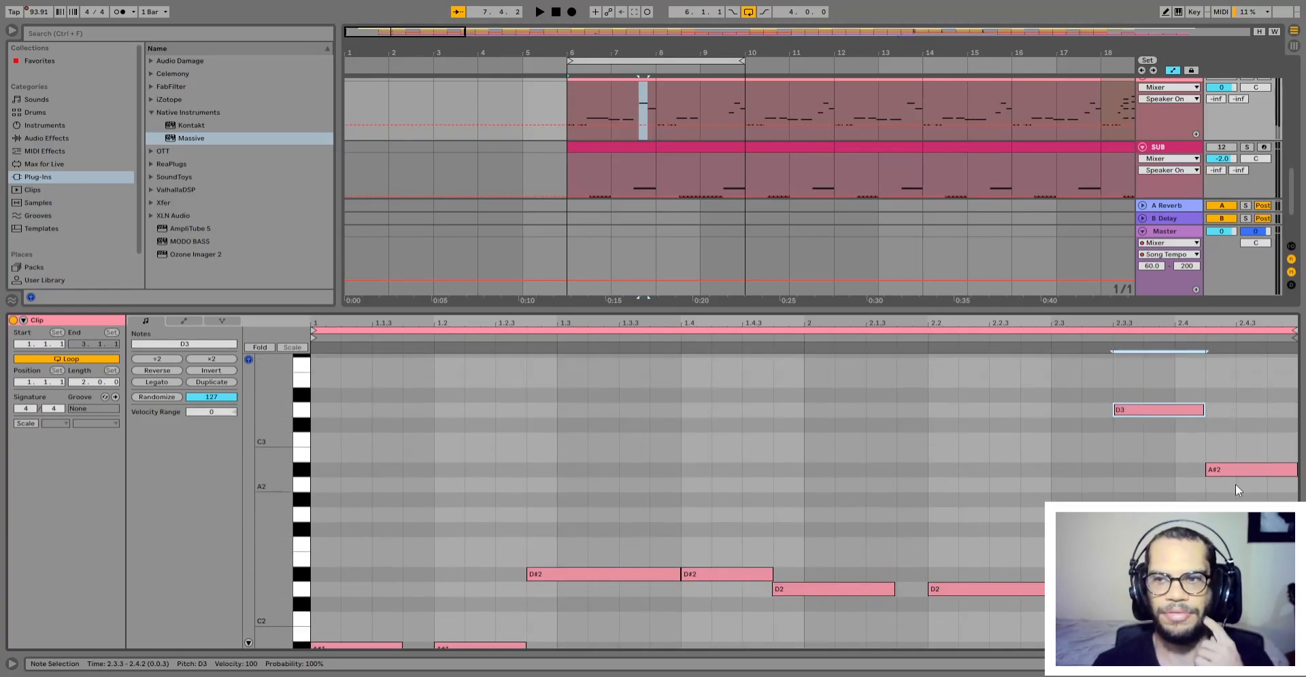
Step: Select the final A#2 note in the BASS/SYNTH clip at bars 6–8
{"action": "left_click", "coordinate": [1265, 471]}
{"action": "scroll", "coordinate": [979, 455], "scroll_direction": "up", "scroll_amount": 2}
{"action": "scroll", "coordinate": [779, 442], "scroll_direction": "down", "scroll_amount": 3}
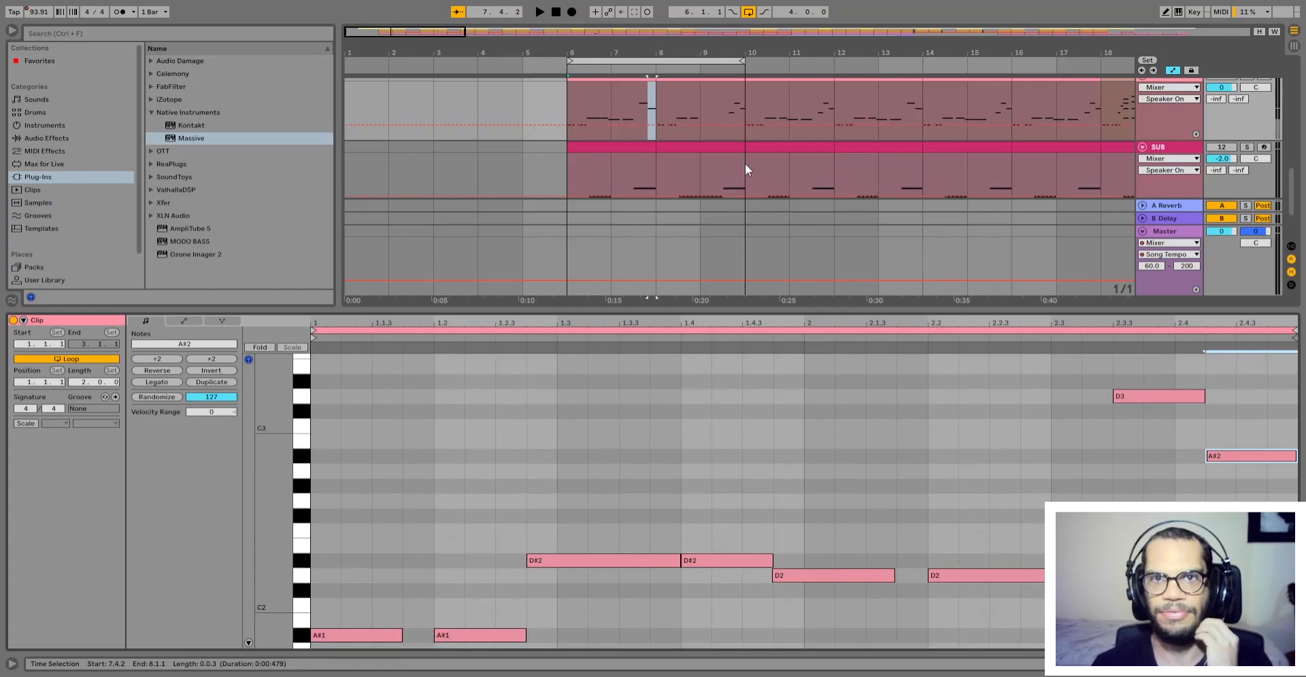
Step: Open the BASS/SYNTH clip at bars 8–10 and select its two D2 notes
{"action": "left_click", "coordinate": [703, 80]}
{"action": "scroll", "coordinate": [911, 470], "scroll_direction": "down", "scroll_amount": 2}
{"action": "left_click_drag", "start_coordinate": [934, 477], "coordinate": [834, 553]}
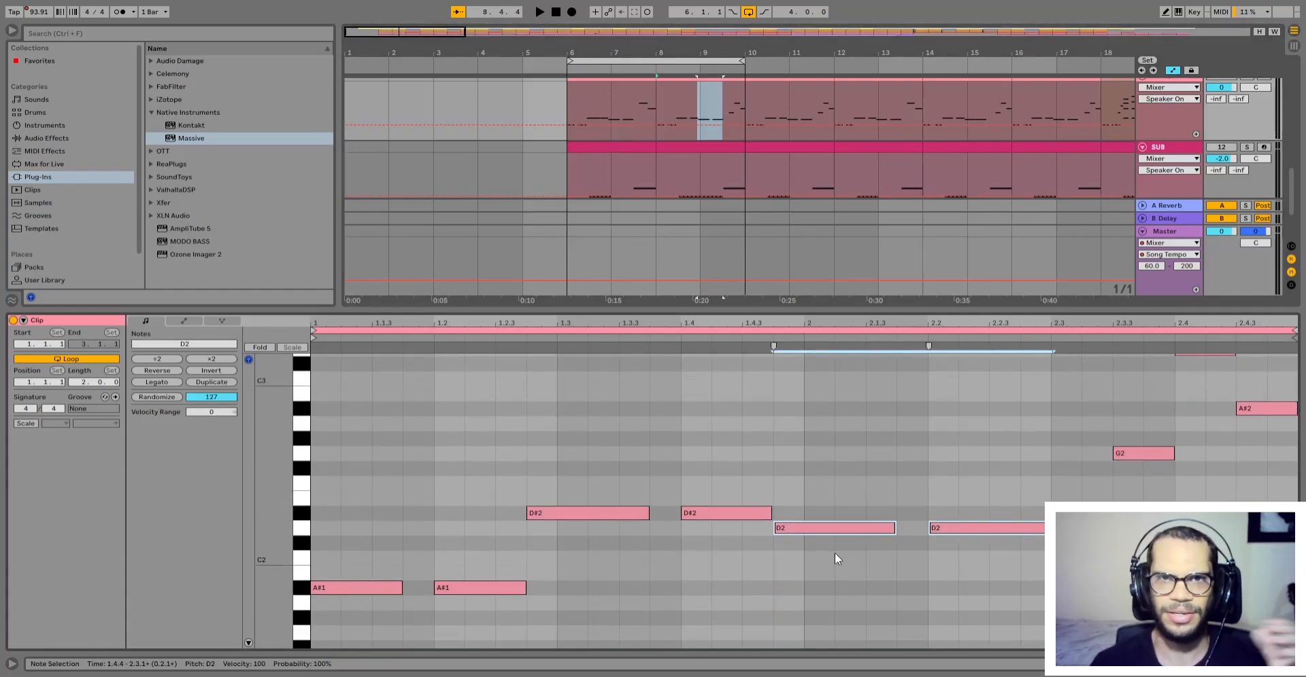
{"action": "scroll", "coordinate": [822, 513], "scroll_direction": "up", "scroll_amount": 1}
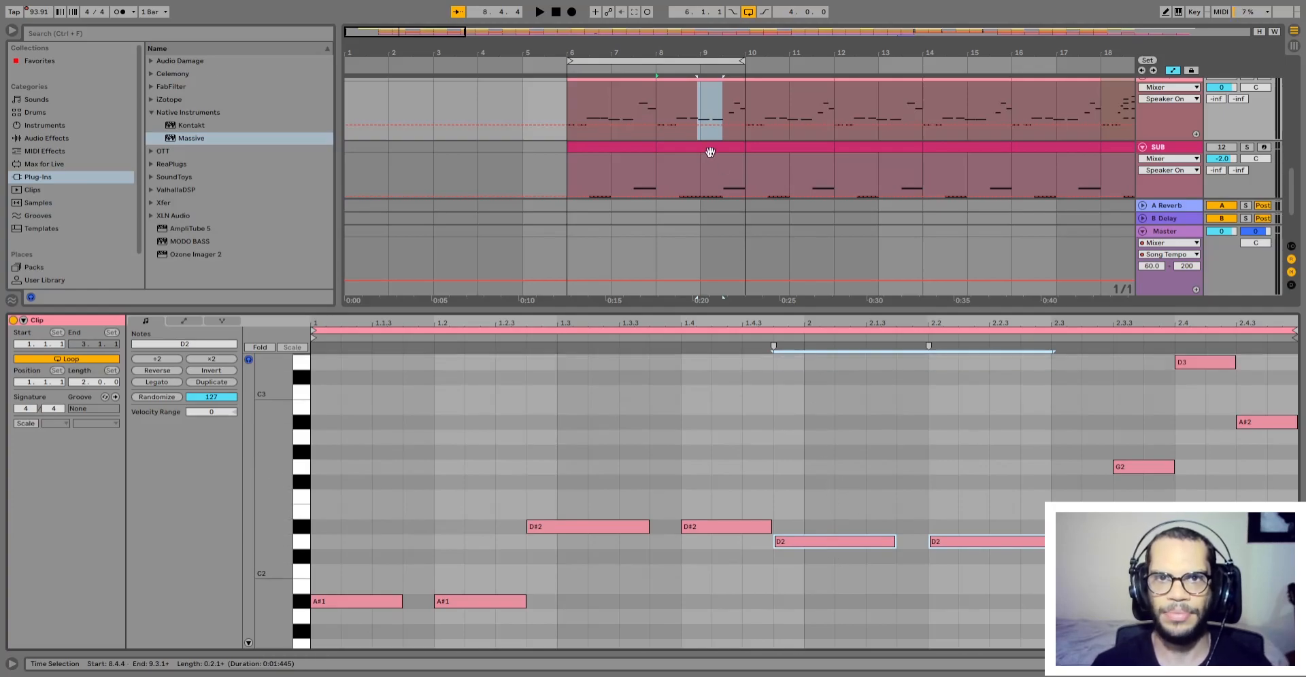
Step: Compare the BASS/SYNTH clips at bars 6–8 and 8–10 side by side, and reopen the second one alone
{"action": "left_click", "coordinate": [636, 84], "text": "shift"}
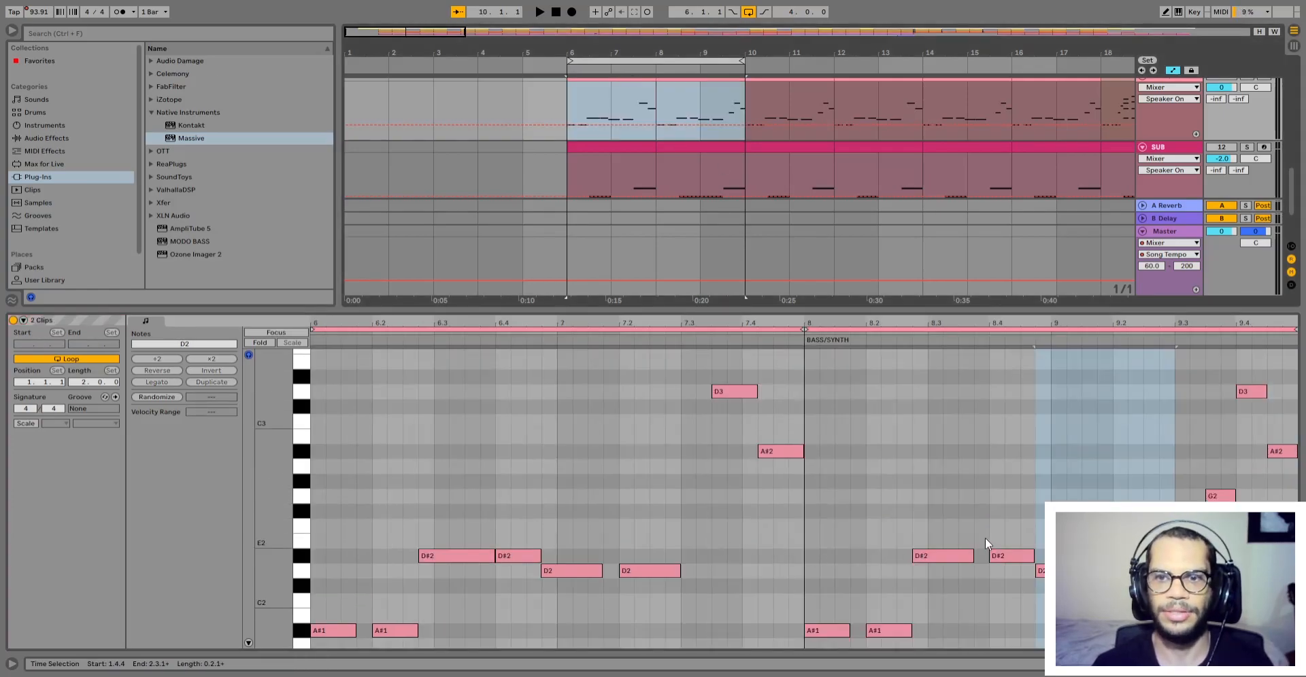
{"action": "scroll", "coordinate": [956, 469], "scroll_direction": "down", "scroll_amount": 1}
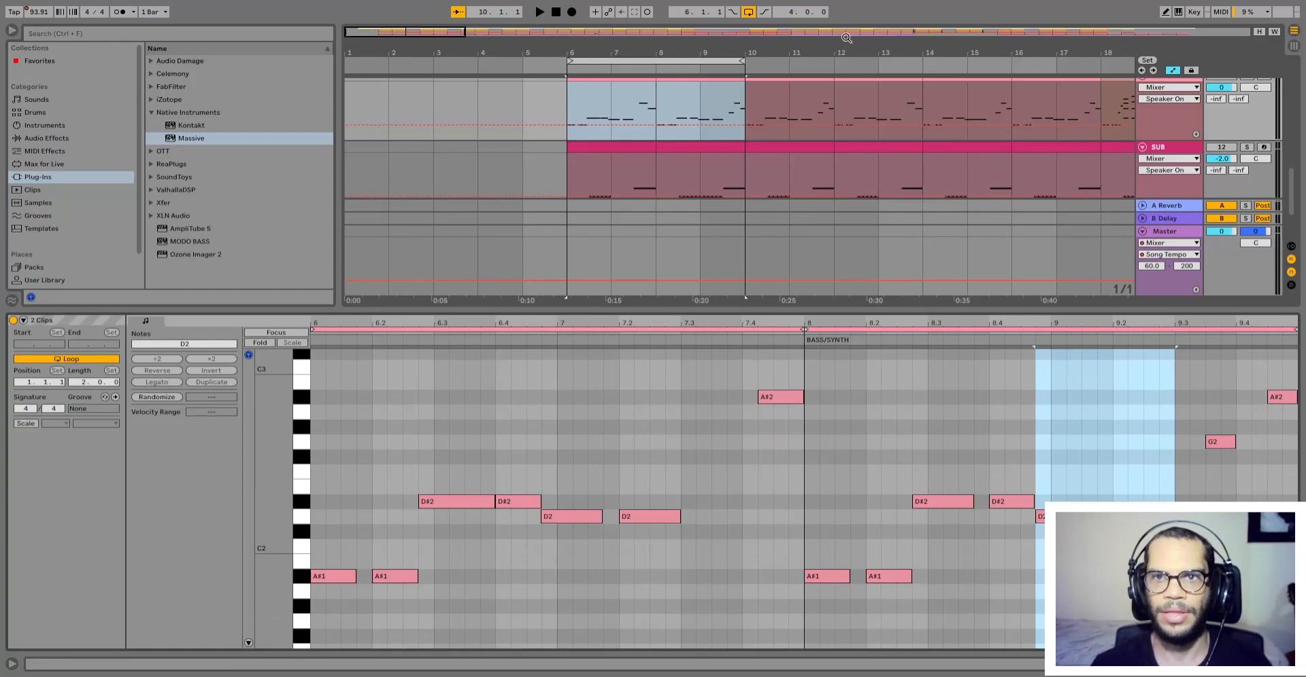
{"action": "left_click", "coordinate": [722, 80]}
{"action": "scroll", "coordinate": [910, 488], "scroll_direction": "up", "scroll_amount": 5}
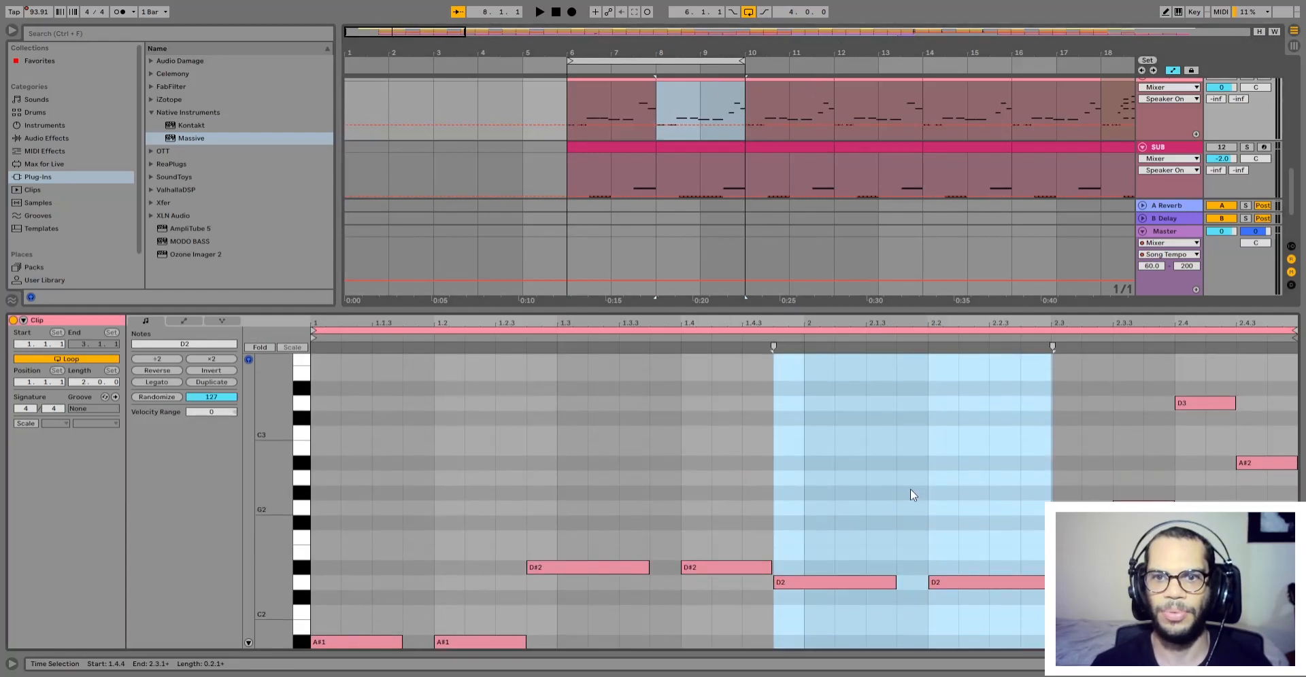
{"action": "scroll", "coordinate": [910, 488], "scroll_direction": "down", "scroll_amount": 5}
{"action": "scroll", "coordinate": [864, 475], "scroll_direction": "up", "scroll_amount": 3}
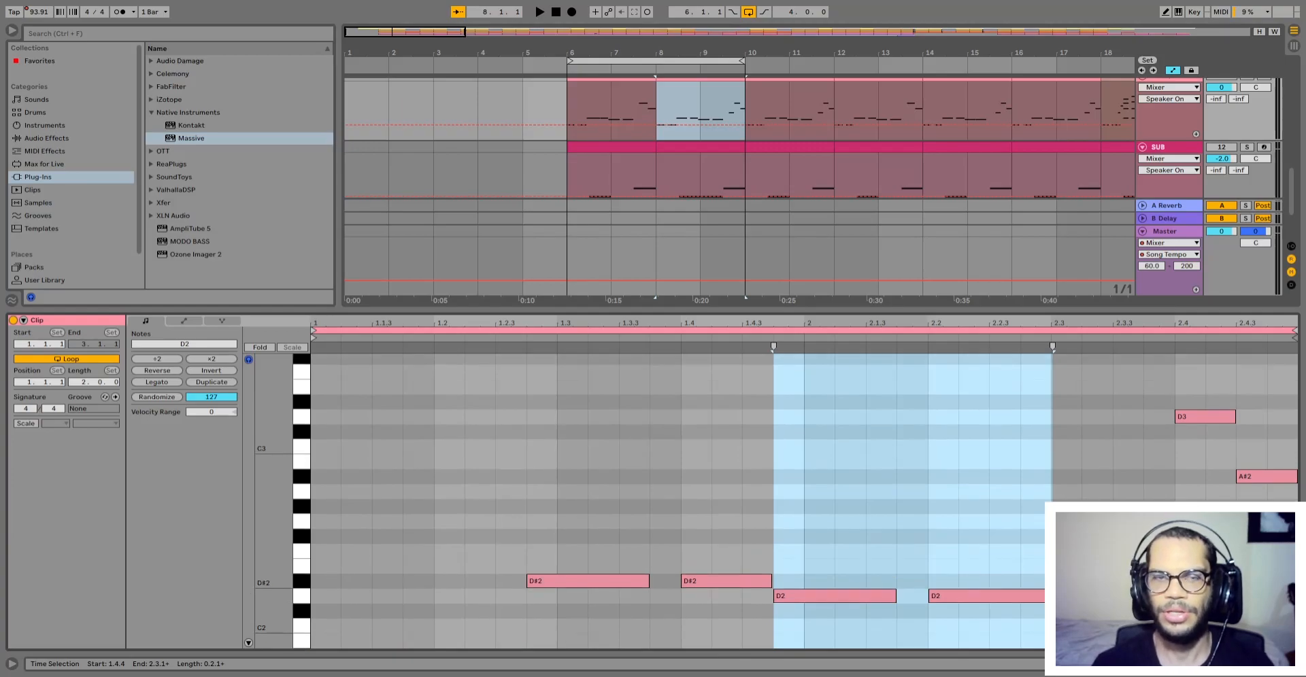
Step: Point out the second clip's closing notes by selecting G2, D3 and A#2 together, and G2 and A#2 individually
{"action": "left_click_drag", "start_coordinate": [1259, 585], "coordinate": [1124, 374]}
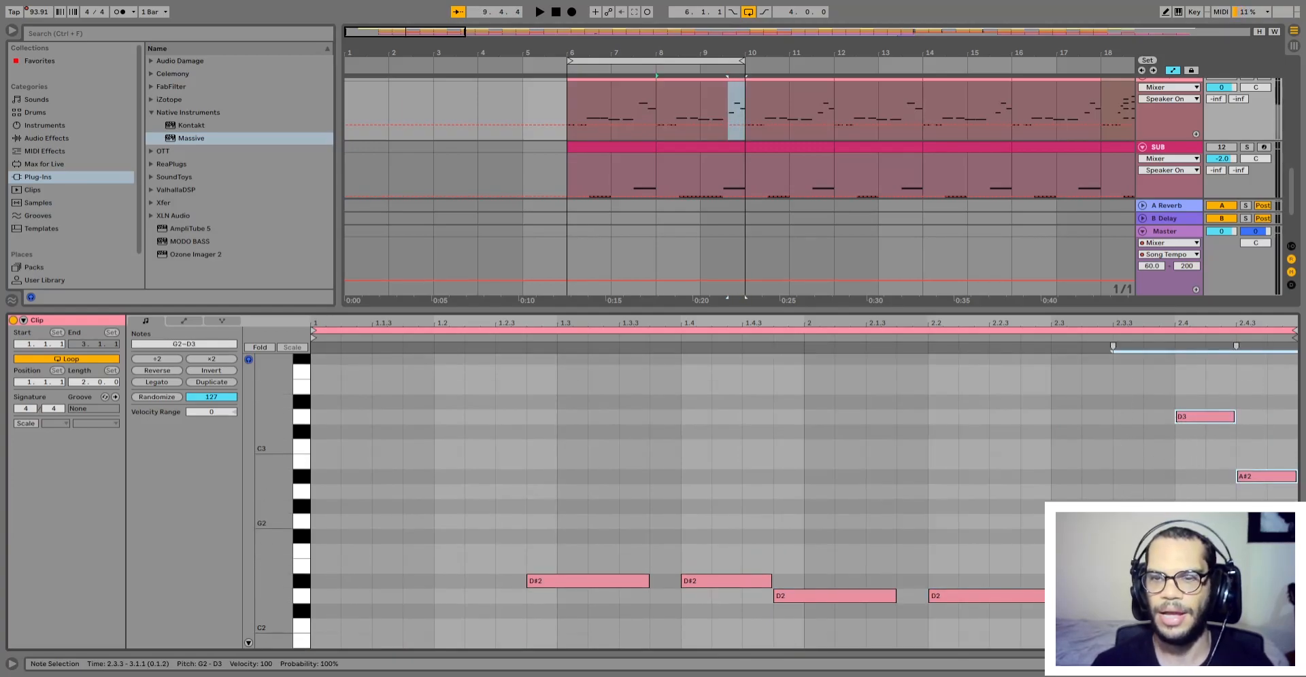
{"action": "left_click", "coordinate": [1146, 525]}
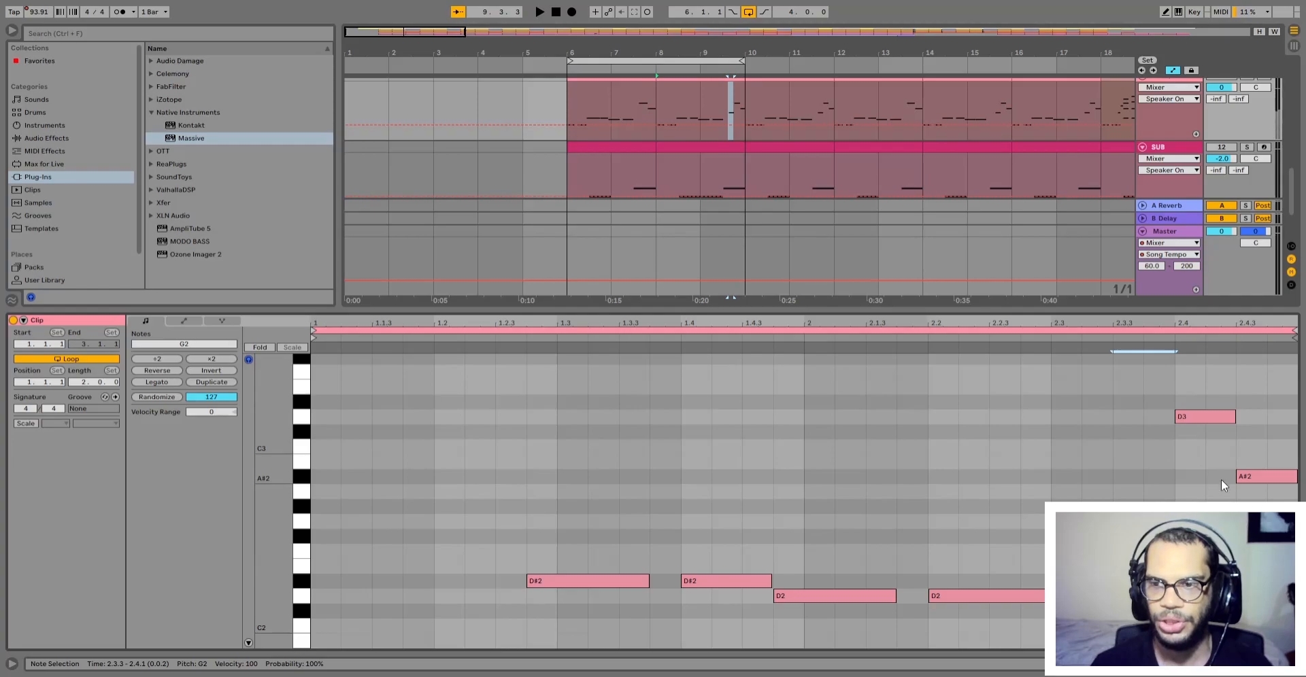
{"action": "left_click", "coordinate": [1267, 477]}
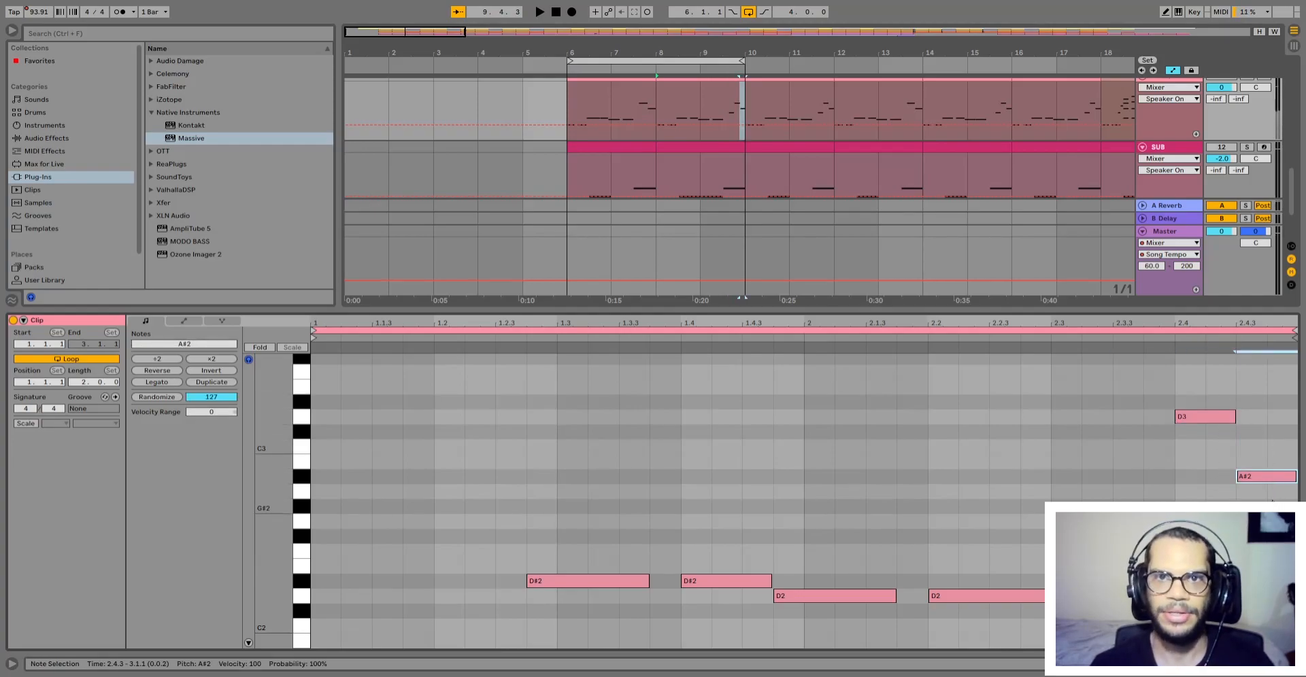
{"action": "scroll", "coordinate": [790, 157], "scroll_direction": "down", "scroll_amount": 2}
Step: Open the SUB clip at bars 6–8 and select its A#0, D#1, D1 and G1 notes in order
{"action": "left_click", "coordinate": [612, 122]}
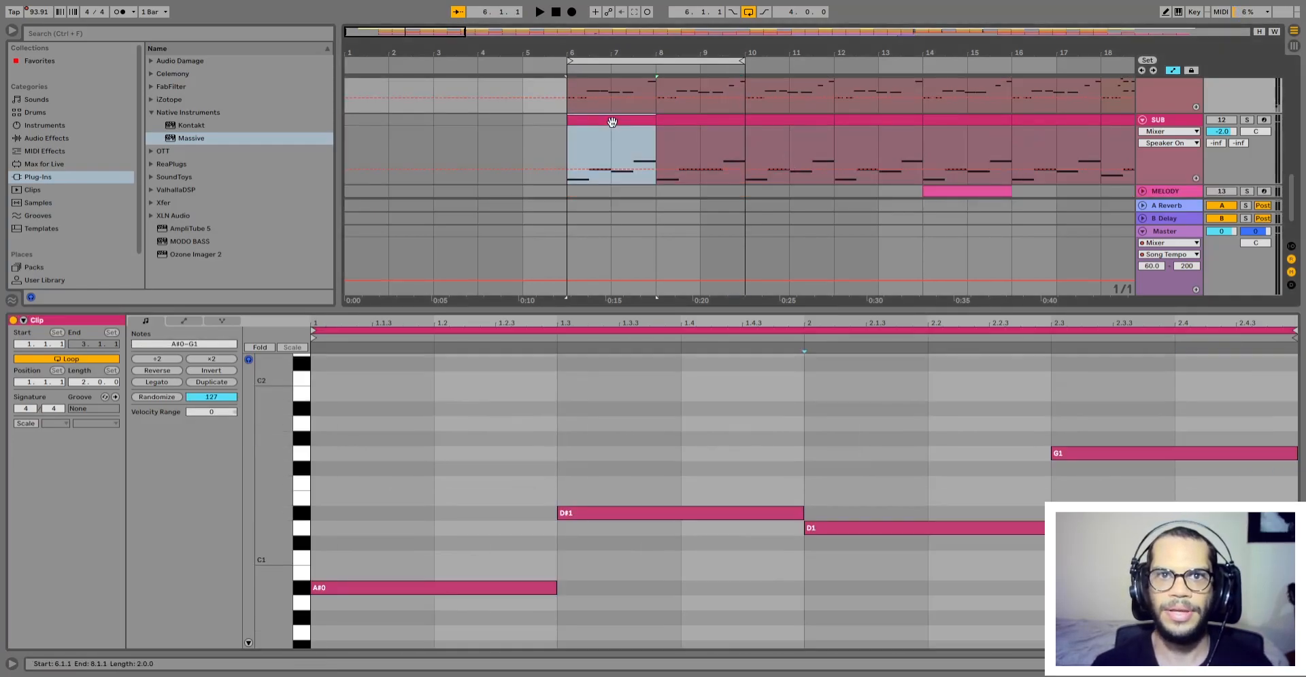
{"action": "scroll", "coordinate": [630, 416], "scroll_direction": "down", "scroll_amount": 3}
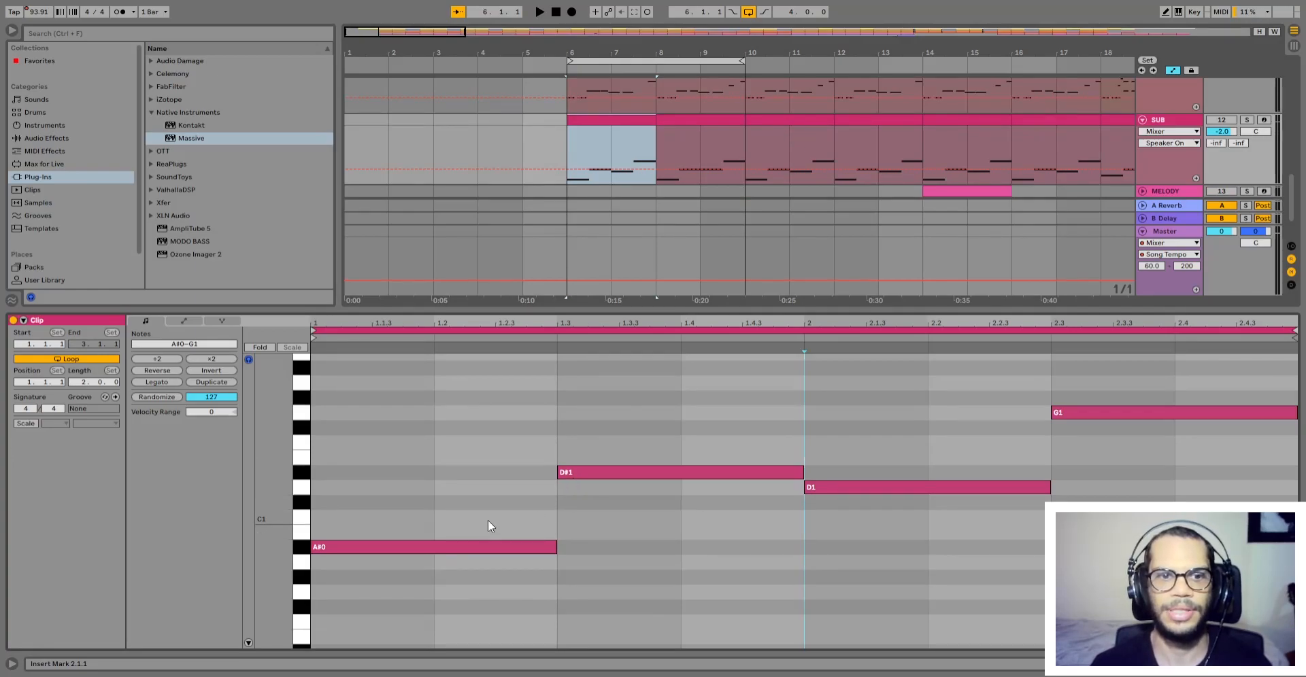
{"action": "left_click_drag", "start_coordinate": [445, 448], "coordinate": [445, 575]}
{"action": "left_click_drag", "start_coordinate": [683, 532], "coordinate": [687, 424]}
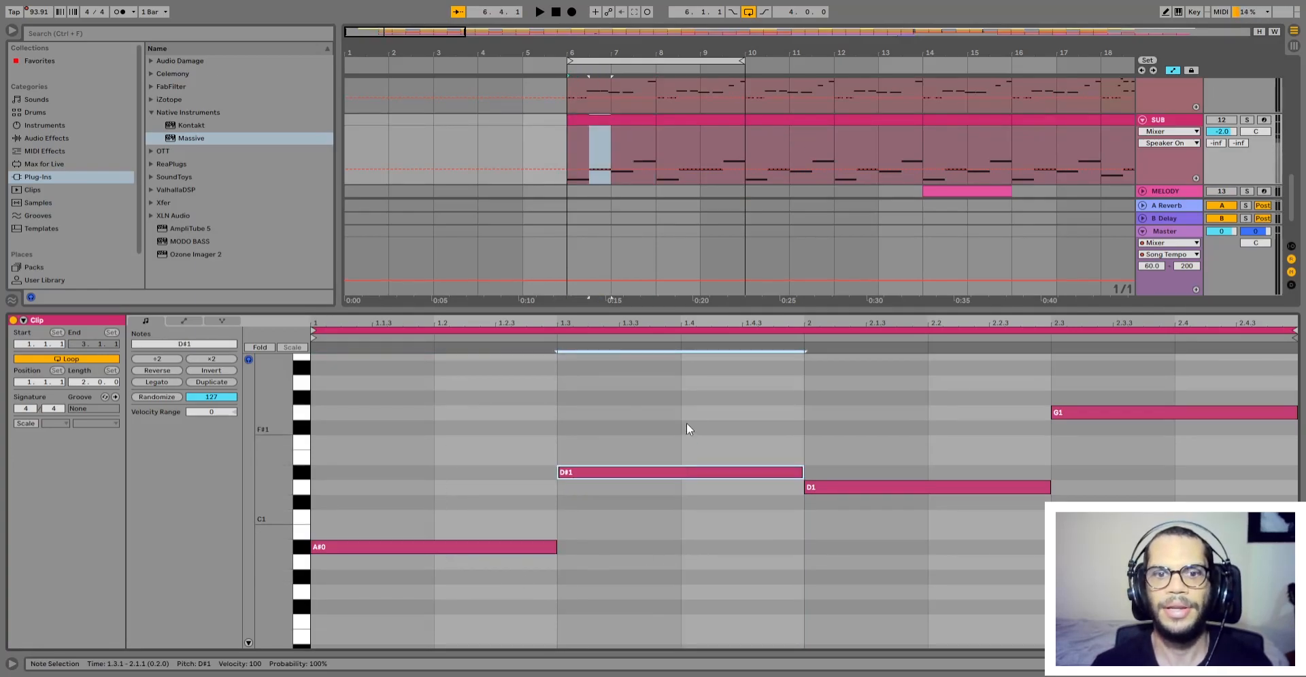
{"action": "left_click_drag", "start_coordinate": [864, 418], "coordinate": [971, 519]}
{"action": "left_click", "coordinate": [1144, 497]}
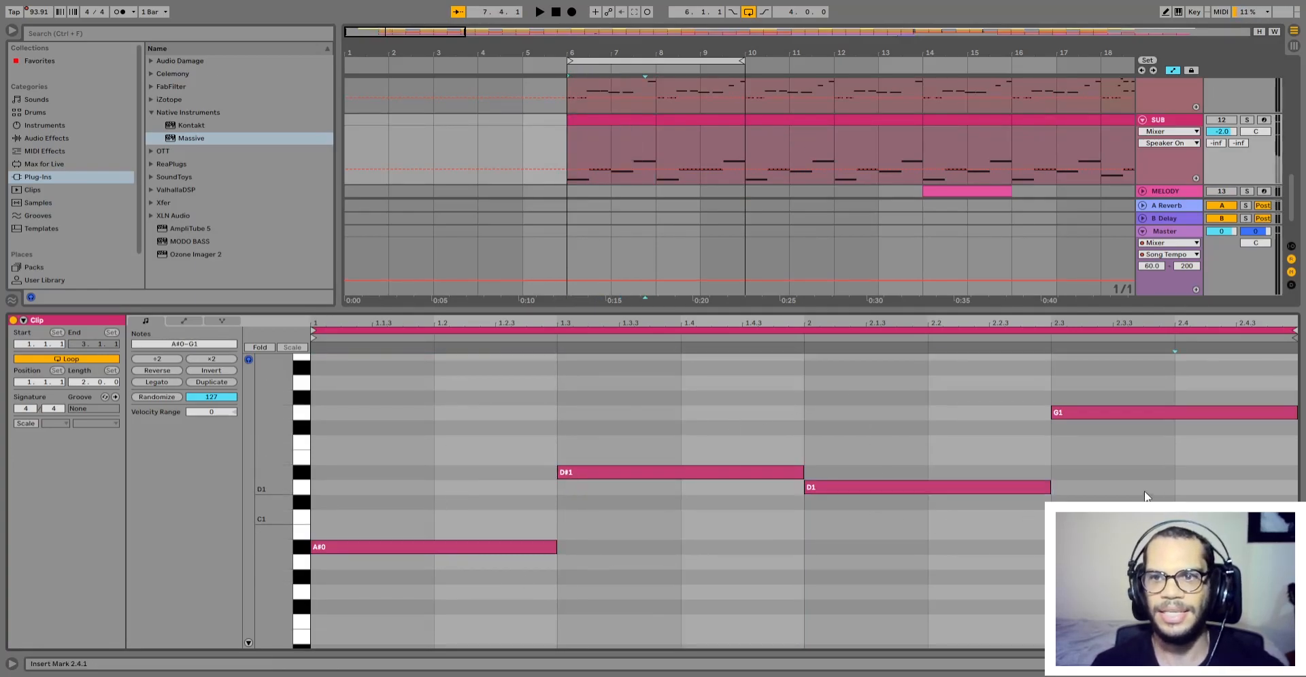
{"action": "left_click_drag", "start_coordinate": [1145, 497], "coordinate": [1144, 397]}
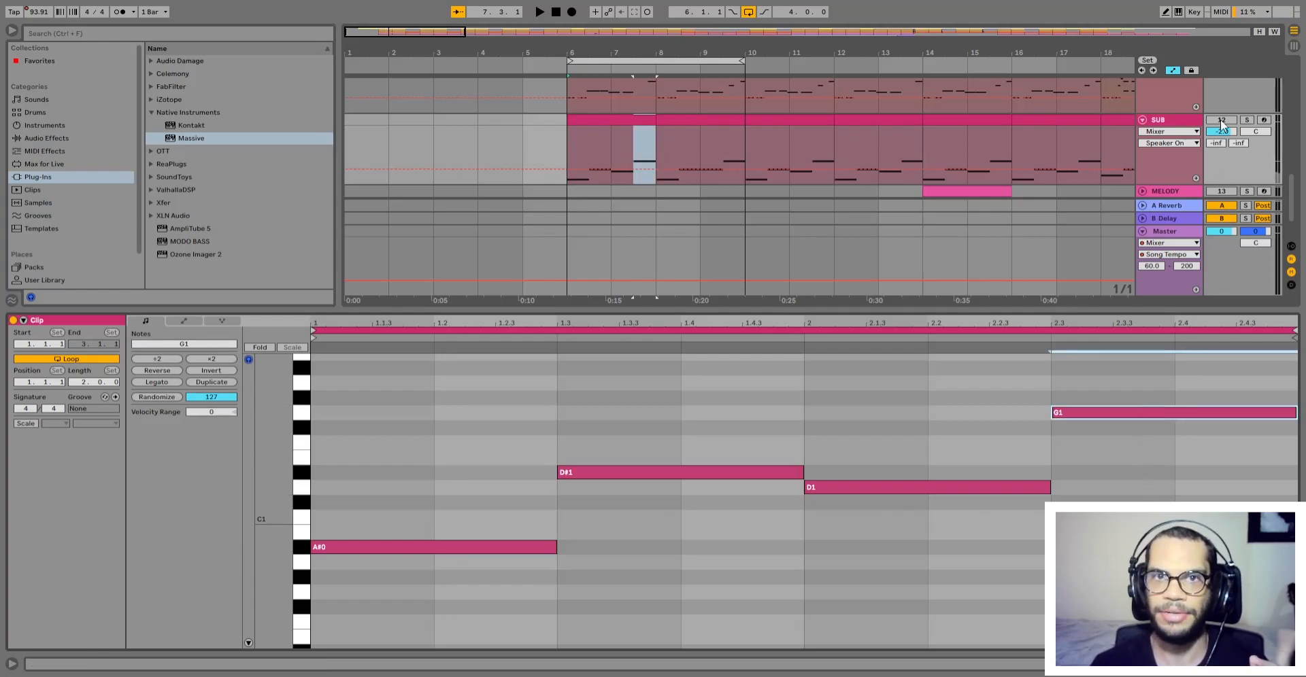
Step: Select the SUB clip's full two-bar range and play it from bar 6 with SUB muted, then stop
{"action": "left_click", "coordinate": [743, 338]}
{"action": "key", "text": "space"}
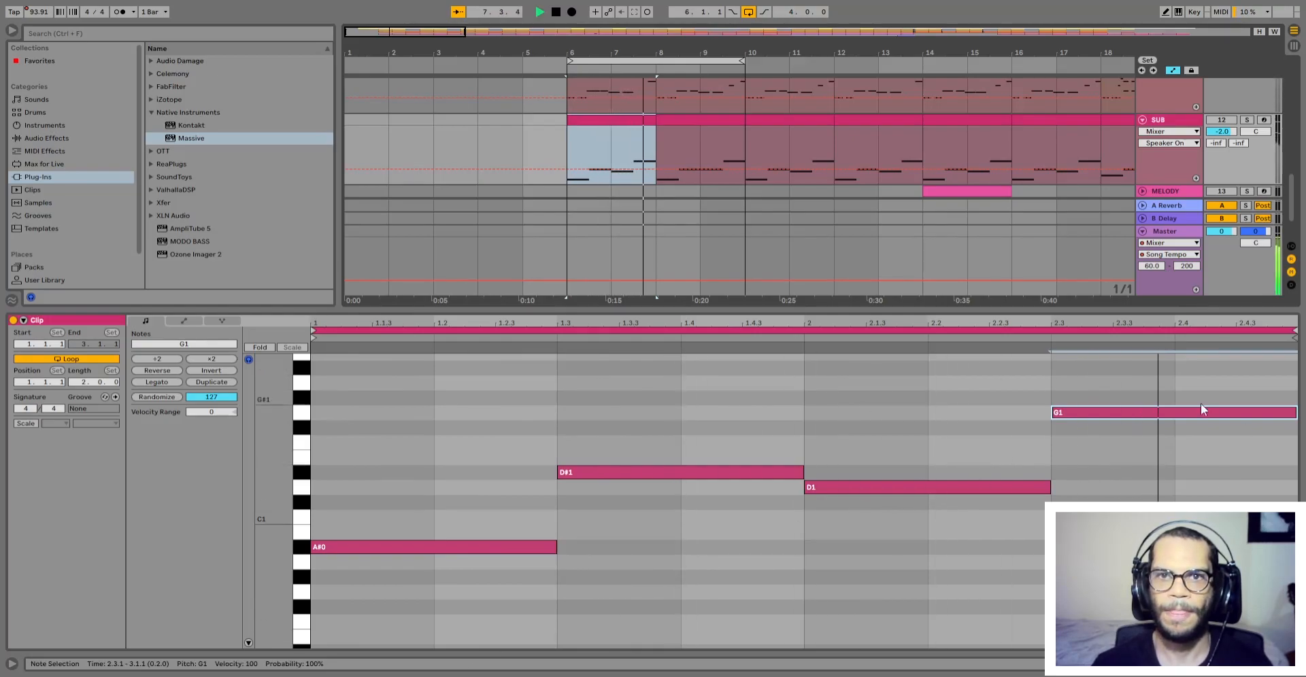
{"action": "key", "text": "space"}
Step: Play the loop with SUB unmuted, raise the SUB track's volume to 5.8 dB, and stop playback
{"action": "scroll", "coordinate": [1233, 95], "scroll_direction": "down", "scroll_amount": 2}
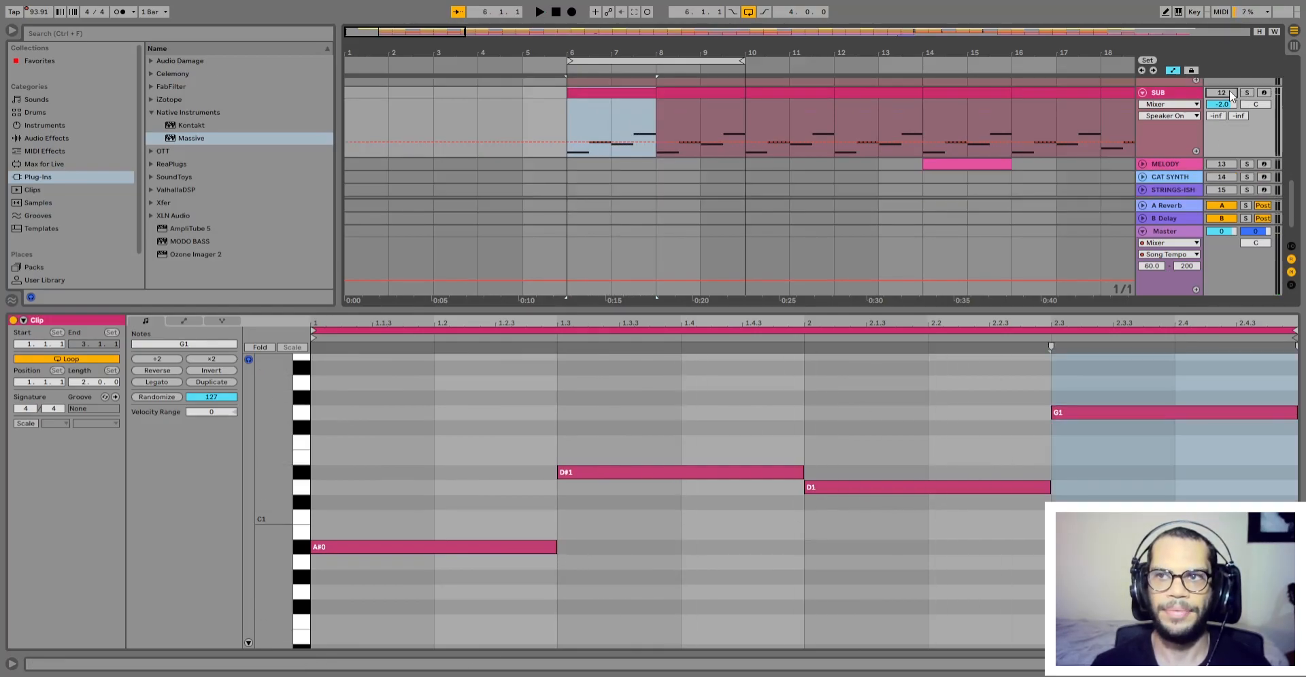
{"action": "key", "text": "space"}
{"action": "left_click_drag", "start_coordinate": [1221, 104], "coordinate": [1221, 62]}
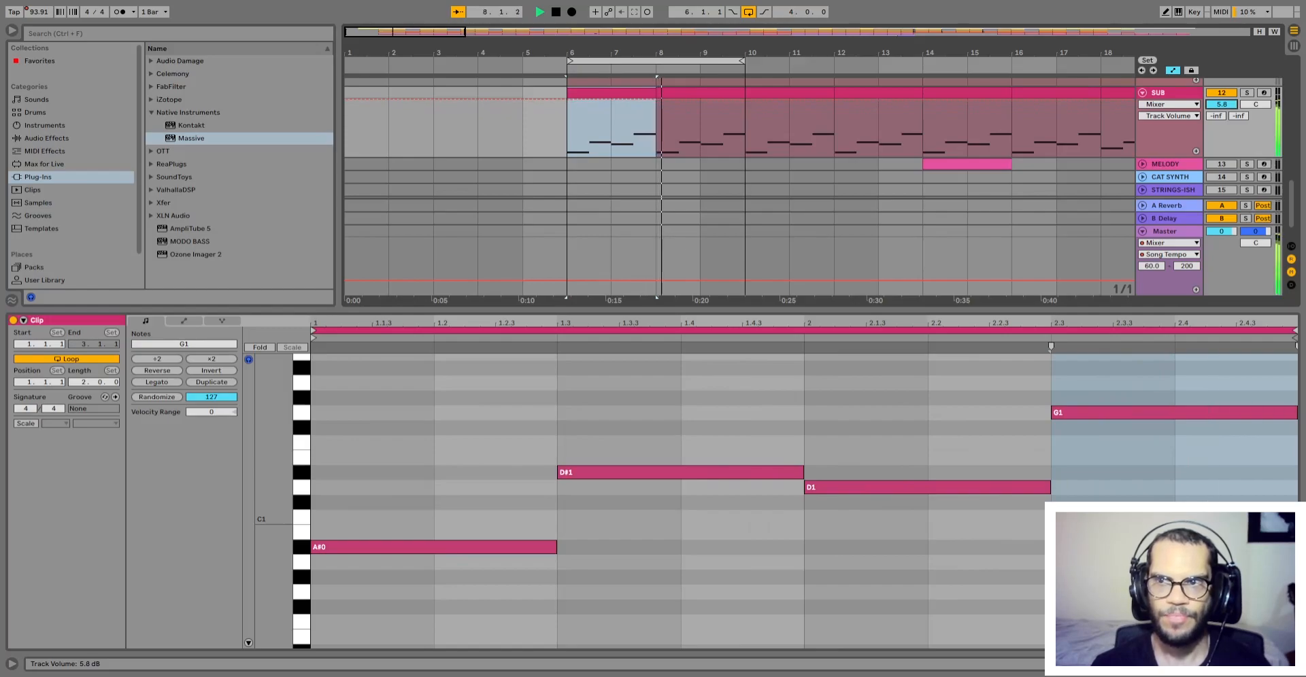
{"action": "scroll", "coordinate": [1021, 139], "scroll_direction": "up", "scroll_amount": 1}
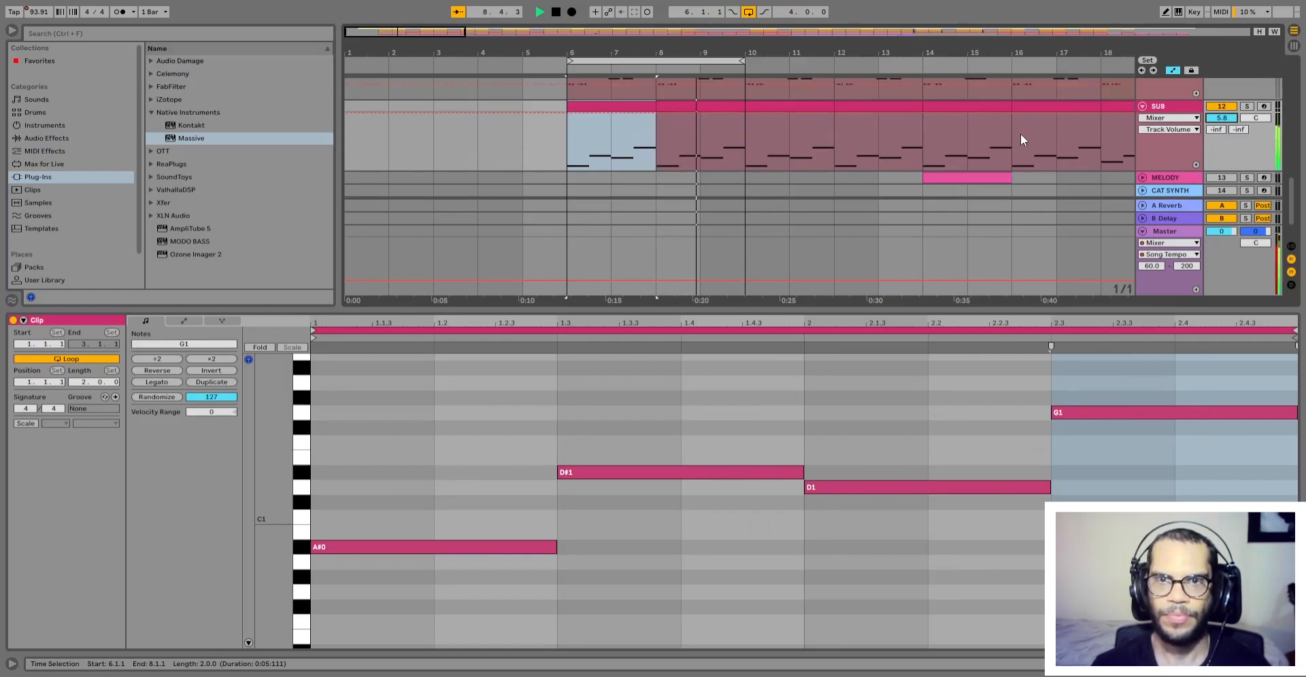
{"action": "scroll", "coordinate": [1021, 140], "scroll_direction": "up", "scroll_amount": 3}
{"action": "scroll", "coordinate": [1019, 140], "scroll_direction": "up", "scroll_amount": 3}
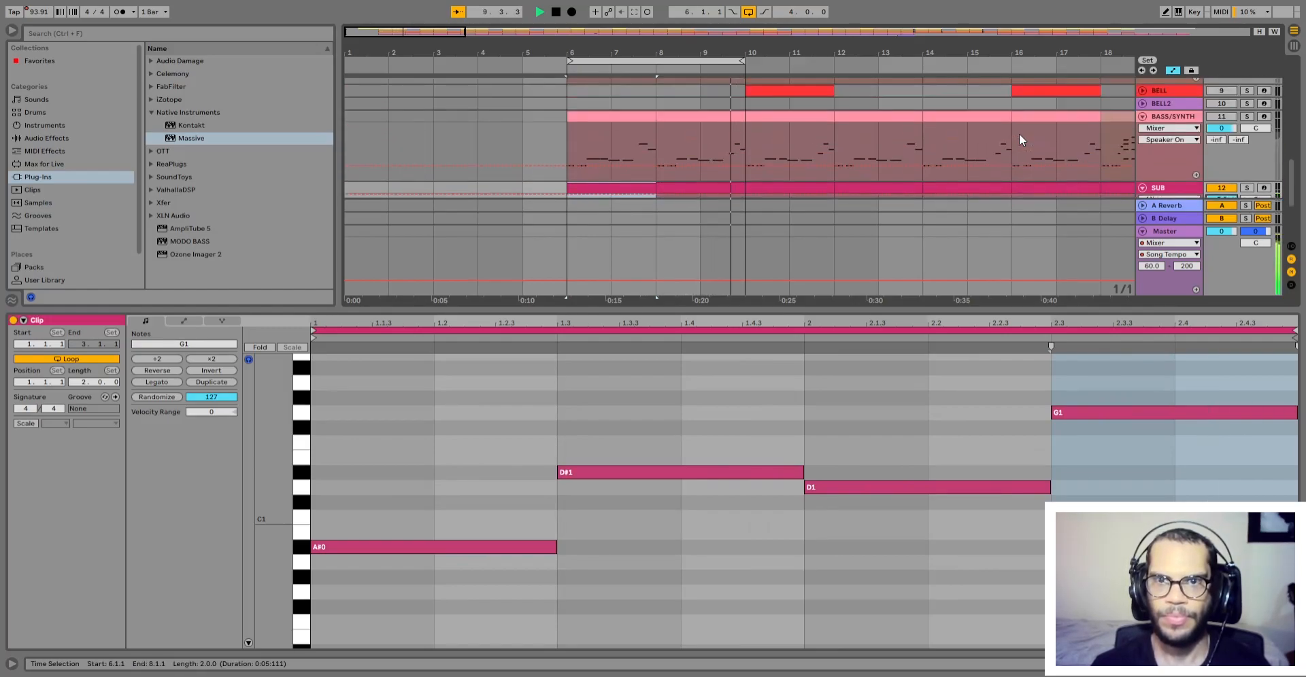
{"action": "key", "text": "space"}
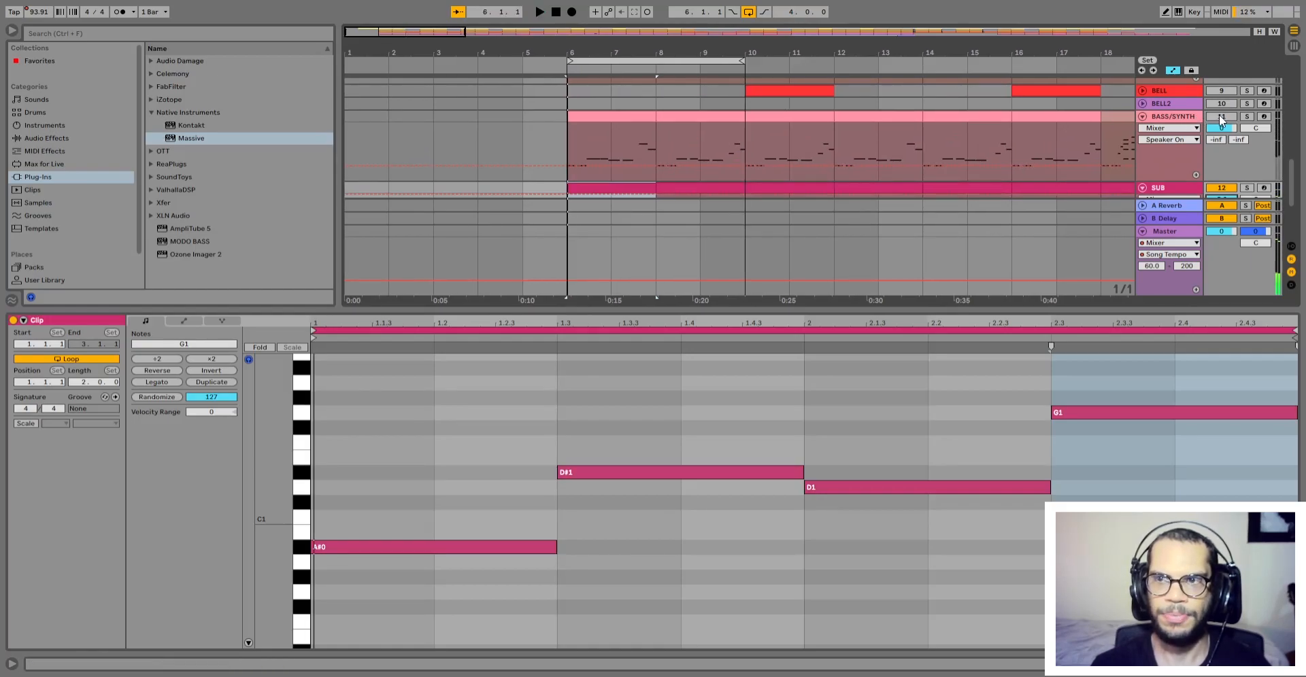
Step: Play the loop from bar 6 with BASS/SYNTH unmuted alongside SUB, and stop near bar 10
{"action": "key", "text": "space"}
{"action": "scroll", "coordinate": [781, 151], "scroll_direction": "down", "scroll_amount": 2}
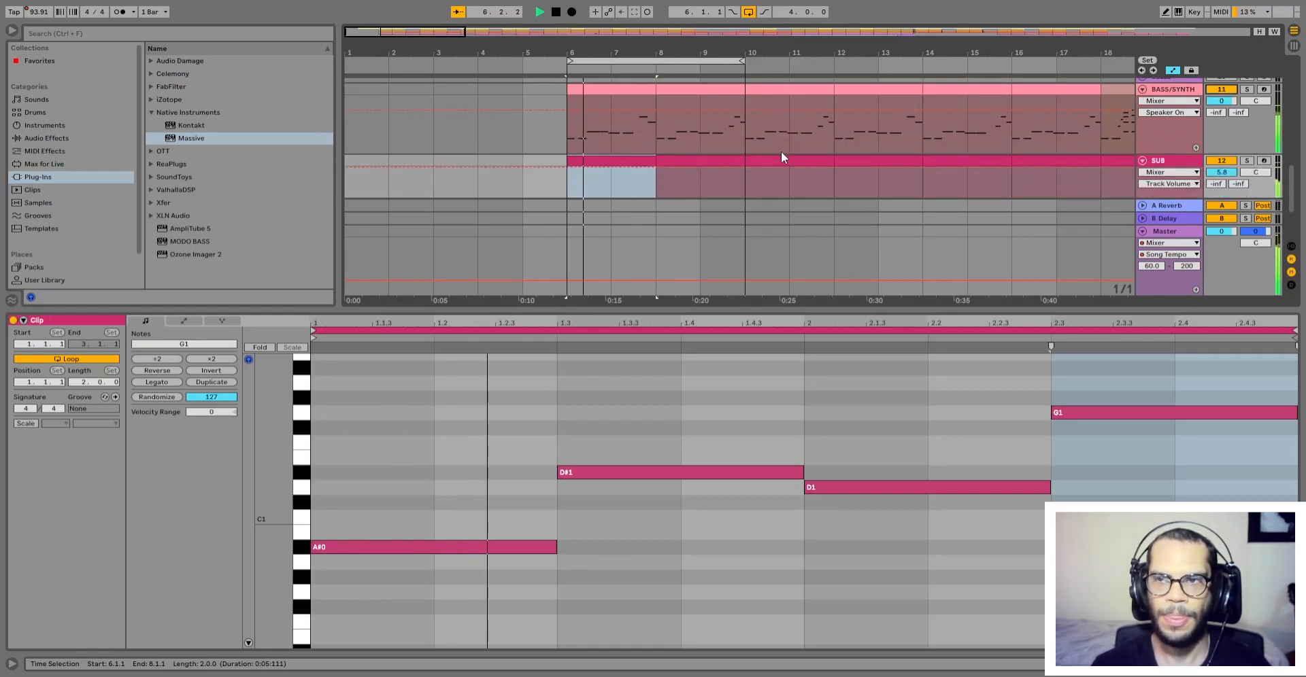
{"action": "scroll", "coordinate": [782, 147], "scroll_direction": "down", "scroll_amount": 3}
{"action": "scroll", "coordinate": [781, 147], "scroll_direction": "up", "scroll_amount": 2}
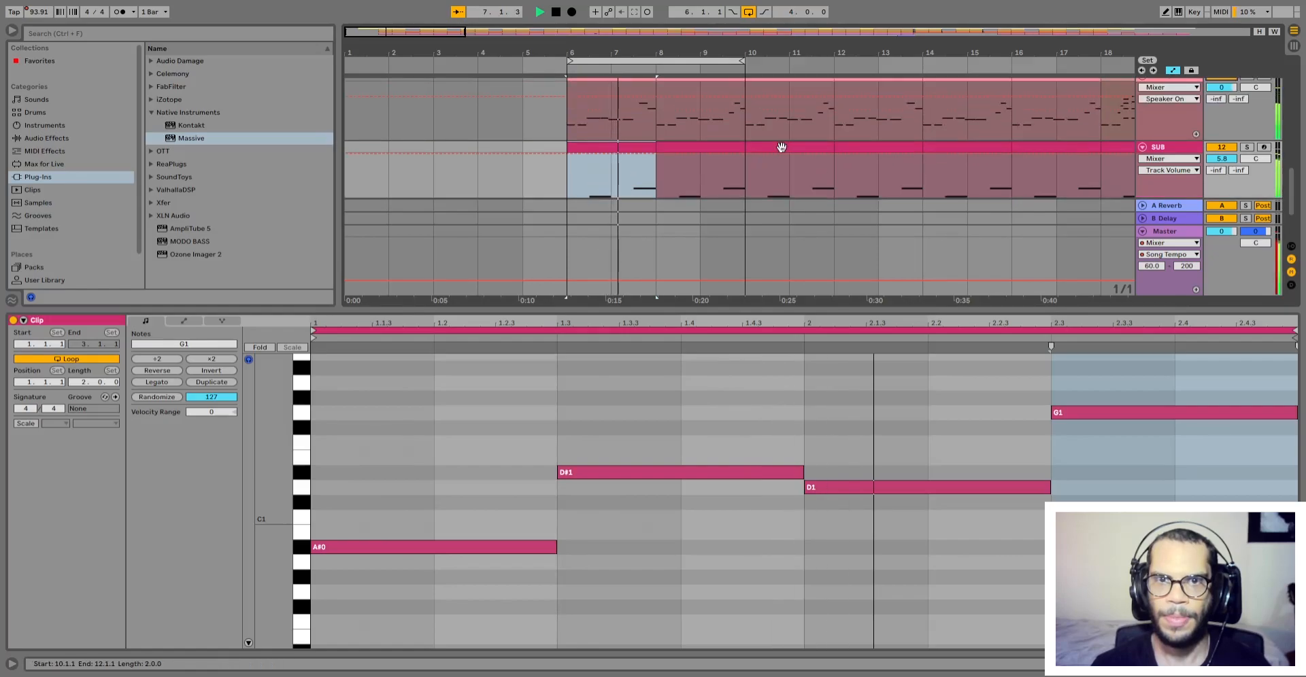
{"action": "scroll", "coordinate": [782, 147], "scroll_direction": "up", "scroll_amount": 2}
{"action": "scroll", "coordinate": [781, 147], "scroll_direction": "down", "scroll_amount": 1}
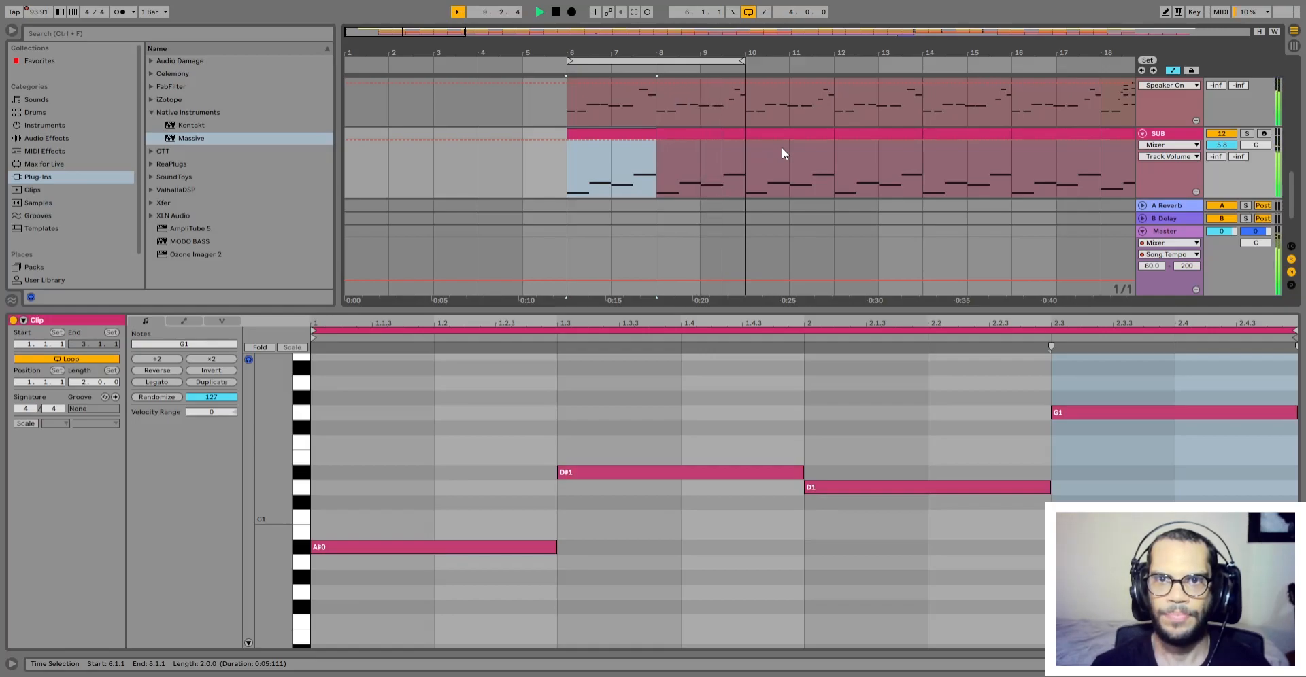
{"action": "scroll", "coordinate": [781, 147], "scroll_direction": "down", "scroll_amount": 1}
{"action": "key", "text": "space"}
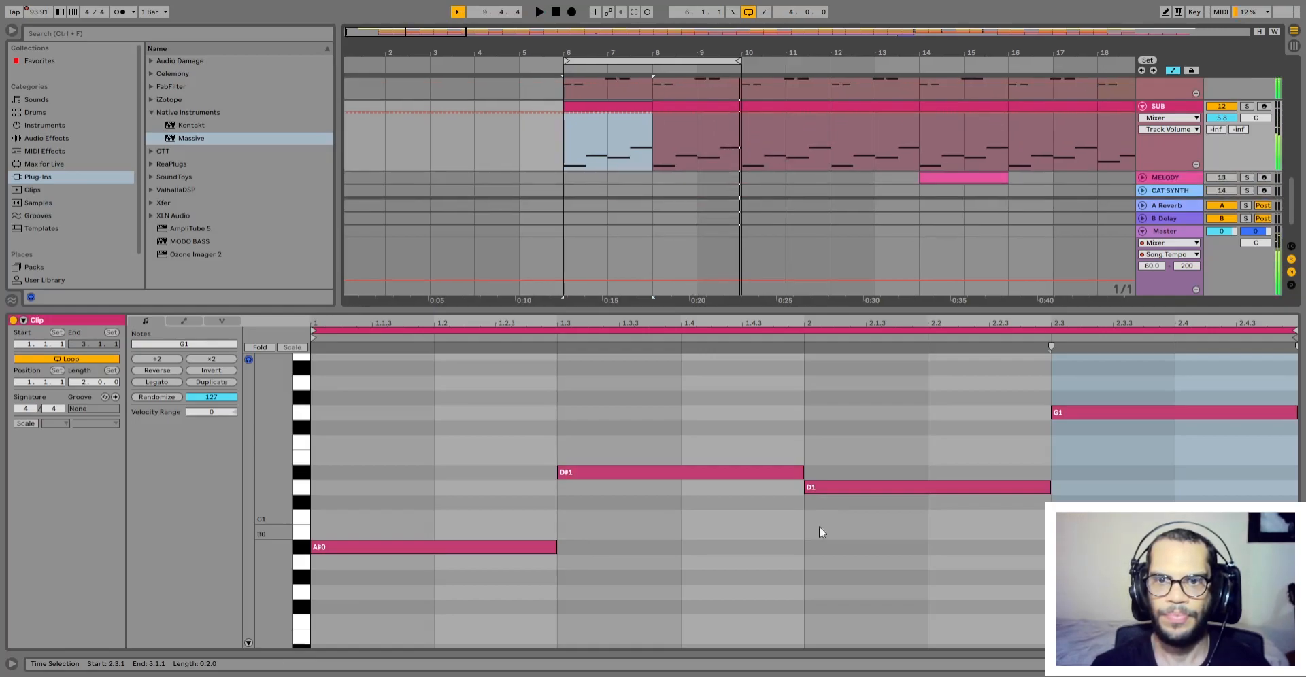
Step: Select the D1 note in the SUB clip at bars 6–8, and the matching note in the clip at bars 8–10
{"action": "left_click", "coordinate": [847, 420]}
{"action": "left_click_drag", "start_coordinate": [813, 407], "coordinate": [875, 545]}
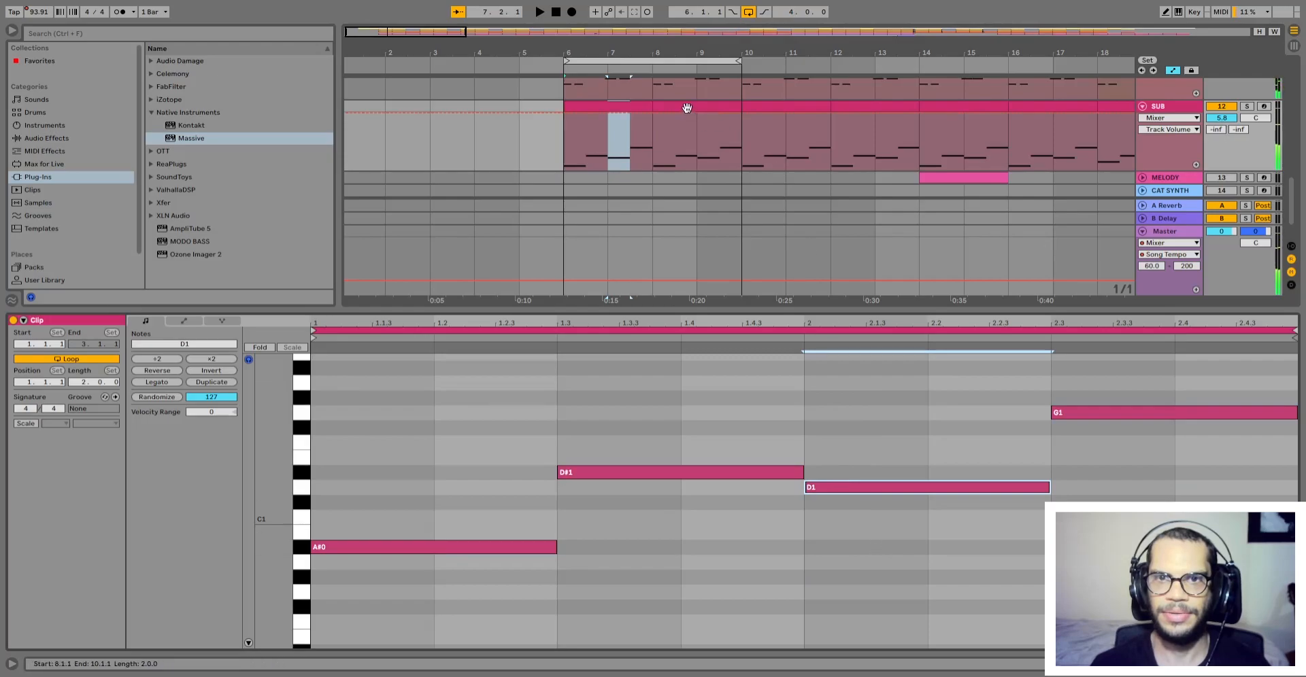
{"action": "left_click", "coordinate": [687, 108]}
{"action": "left_click_drag", "start_coordinate": [936, 488], "coordinate": [887, 583]}
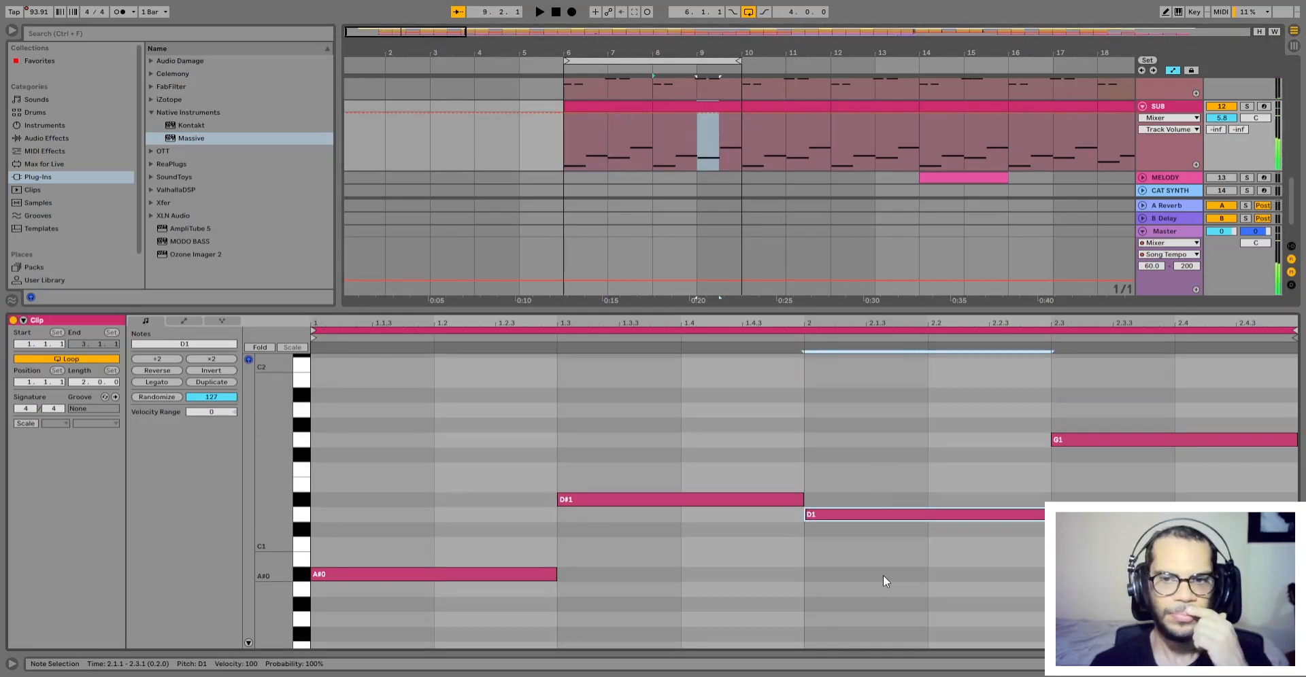
Step: Play the second SUB clip from position 1.3.1 into its D1 note, and stop
{"action": "left_click", "coordinate": [579, 570]}
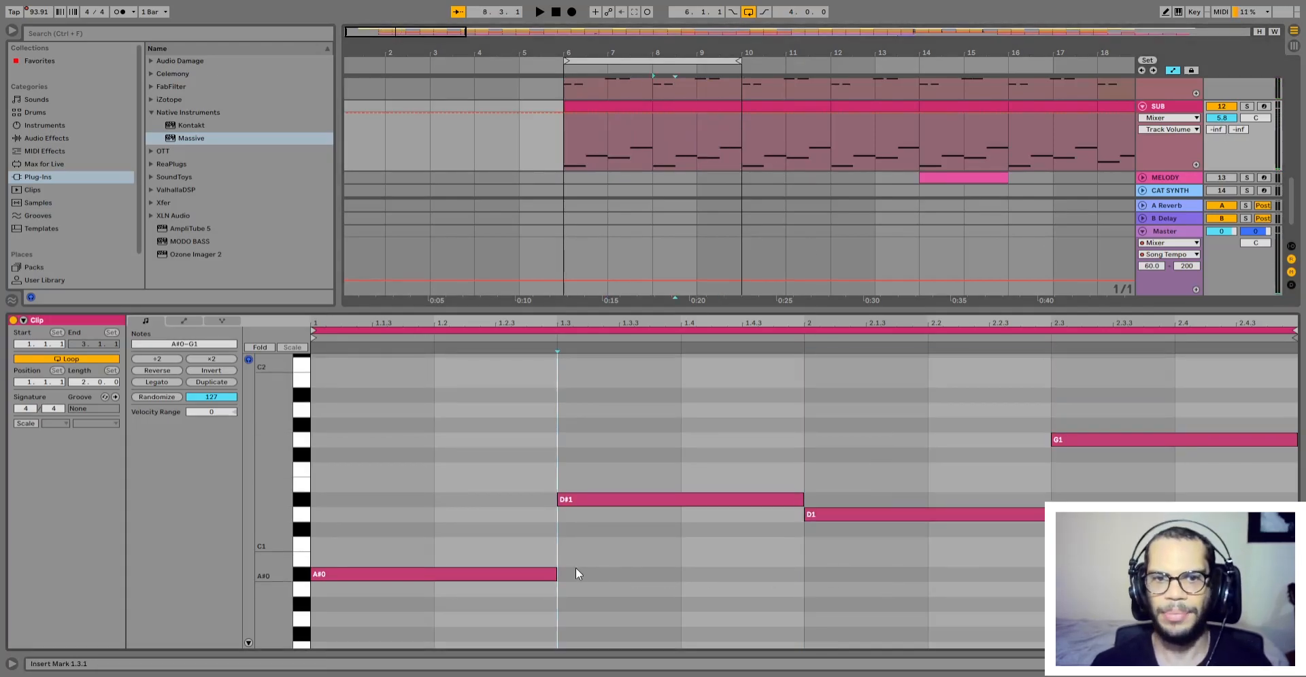
{"action": "key", "text": "space"}
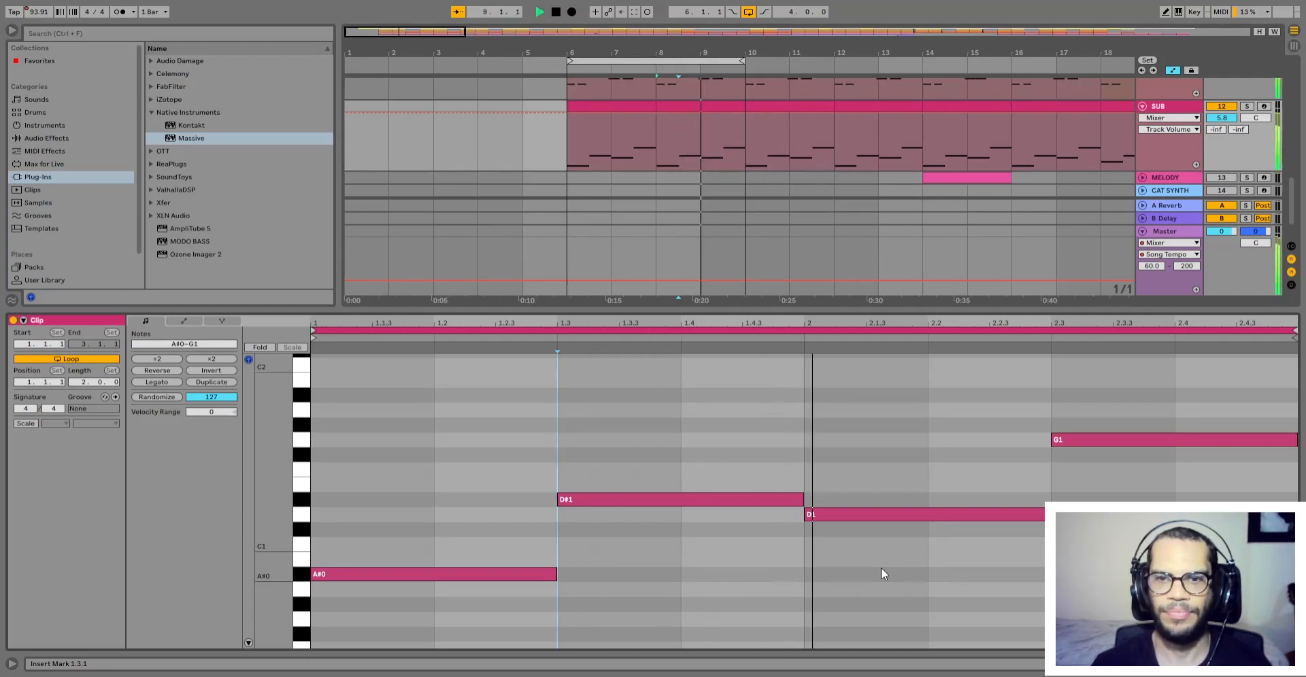
{"action": "key", "text": "space"}
Step: Deactivate the D1 note in the second SUB clip and audition the change from position 1.3.1
{"action": "left_click_drag", "start_coordinate": [881, 568], "coordinate": [860, 456]}
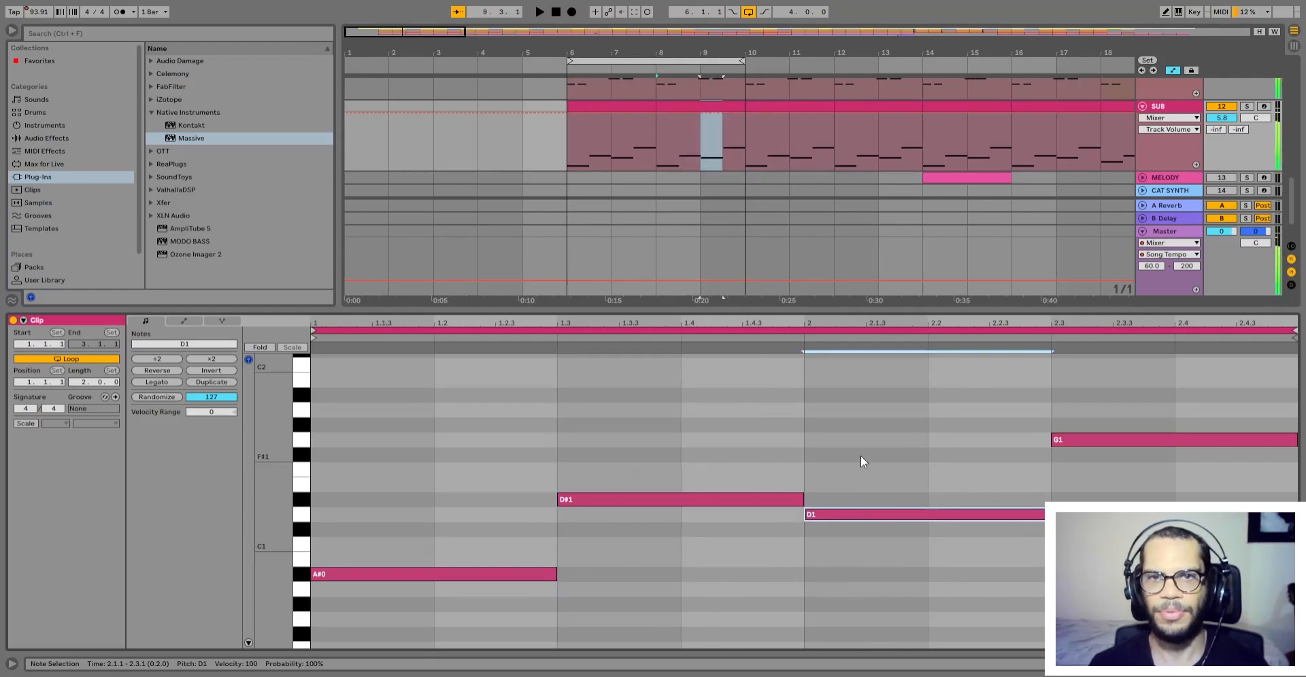
{"action": "key", "text": "0"}
{"action": "left_click", "coordinate": [546, 438]}
{"action": "key", "text": "space"}
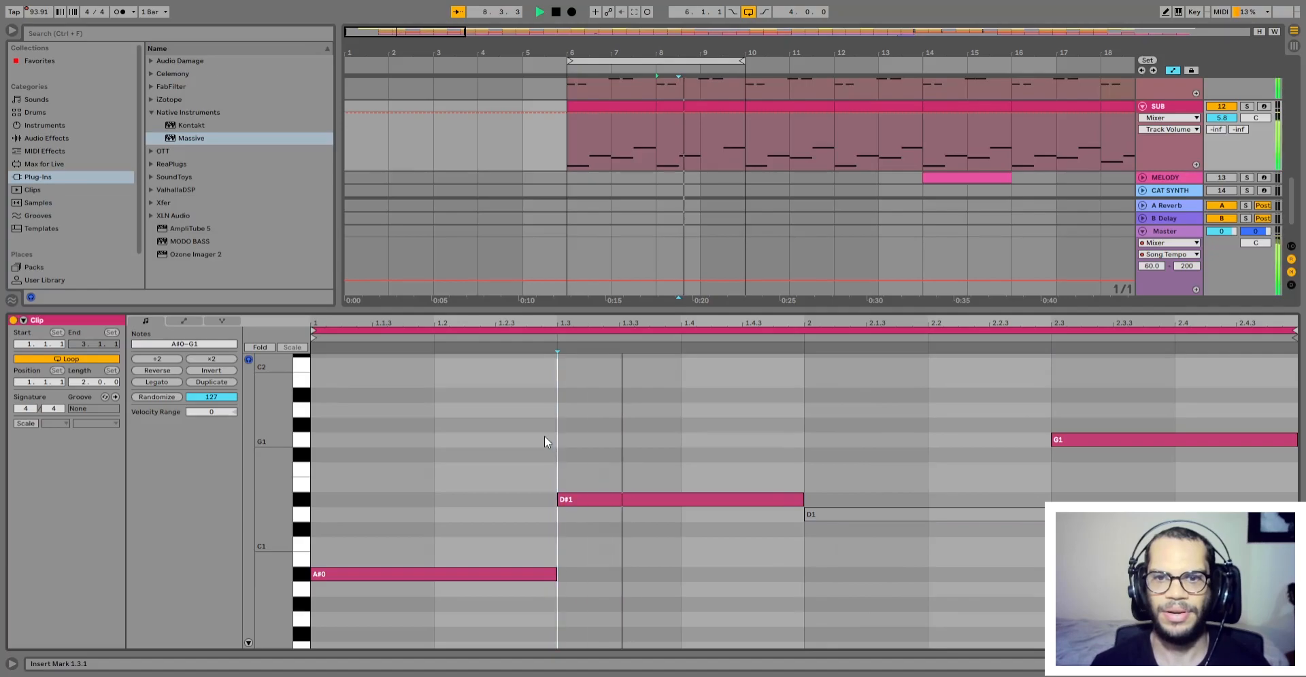
{"action": "key", "text": "space"}
Step: Transpose the deactivated note up to D#1, reactivate it, and audition it from position 1.3.1
{"action": "left_click", "coordinate": [877, 515]}
{"action": "key", "text": "Up"}
{"action": "key", "text": "0"}
{"action": "left_click", "coordinate": [531, 454]}
{"action": "key", "text": "space"}
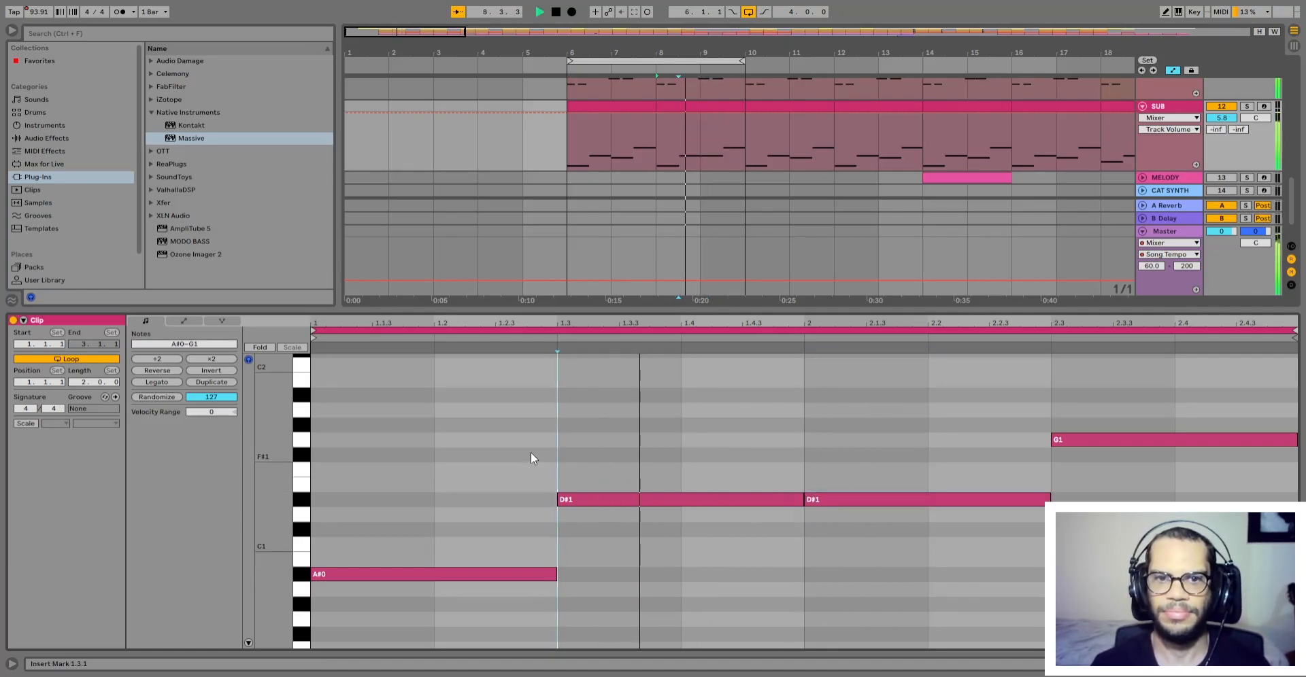
{"action": "key", "text": "space"}
Step: Transpose the SUB note at 2.1.1 up to F1 and audition it from position 1.2.1
{"action": "left_click", "coordinate": [882, 500]}
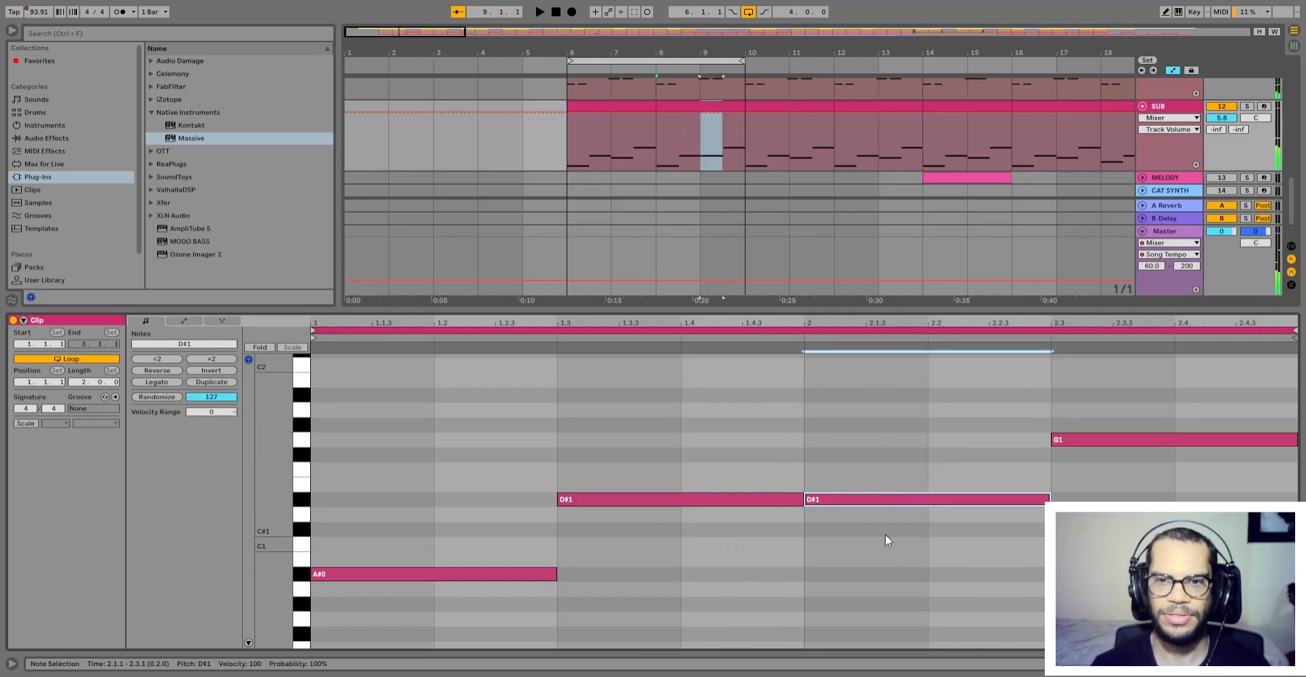
{"action": "key", "text": "Up"}
{"action": "key", "text": "Up"}
{"action": "left_click", "coordinate": [454, 421]}
{"action": "key", "text": "space"}
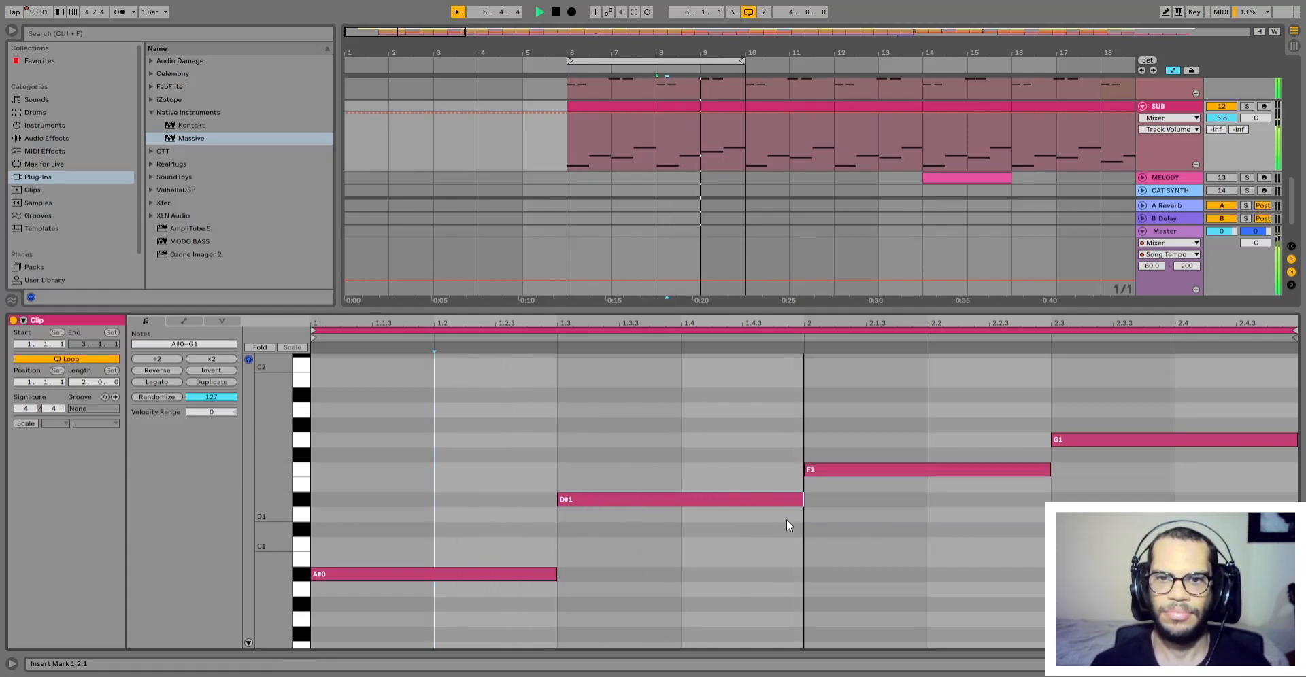
{"action": "key", "text": "space"}
Step: Transpose the SUB note at 2.1.1 down to A#0 and play the clip from position 1.3.1
{"action": "left_click", "coordinate": [884, 470]}
{"action": "key", "text": "Down"}
{"action": "key", "text": "Down"}
{"action": "key", "text": "Down"}
{"action": "key", "text": "Down"}
{"action": "key", "text": "Down"}
{"action": "key", "text": "Down"}
{"action": "key", "text": "Down"}
{"action": "left_click", "coordinate": [588, 393]}
{"action": "key", "text": "space"}
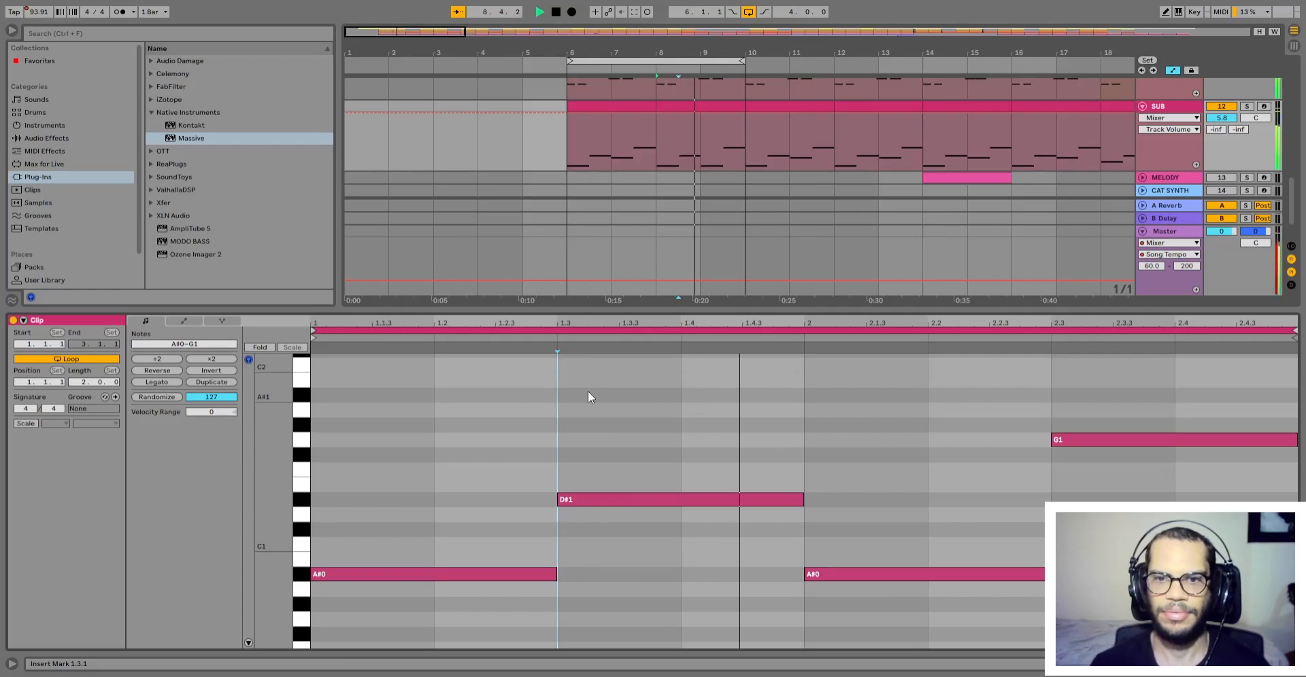
Step: Transpose the SUB note at 2.1.1 up to C1 and audition it from position 1.3.1
{"action": "key", "text": "space"}
{"action": "left_click", "coordinate": [878, 575]}
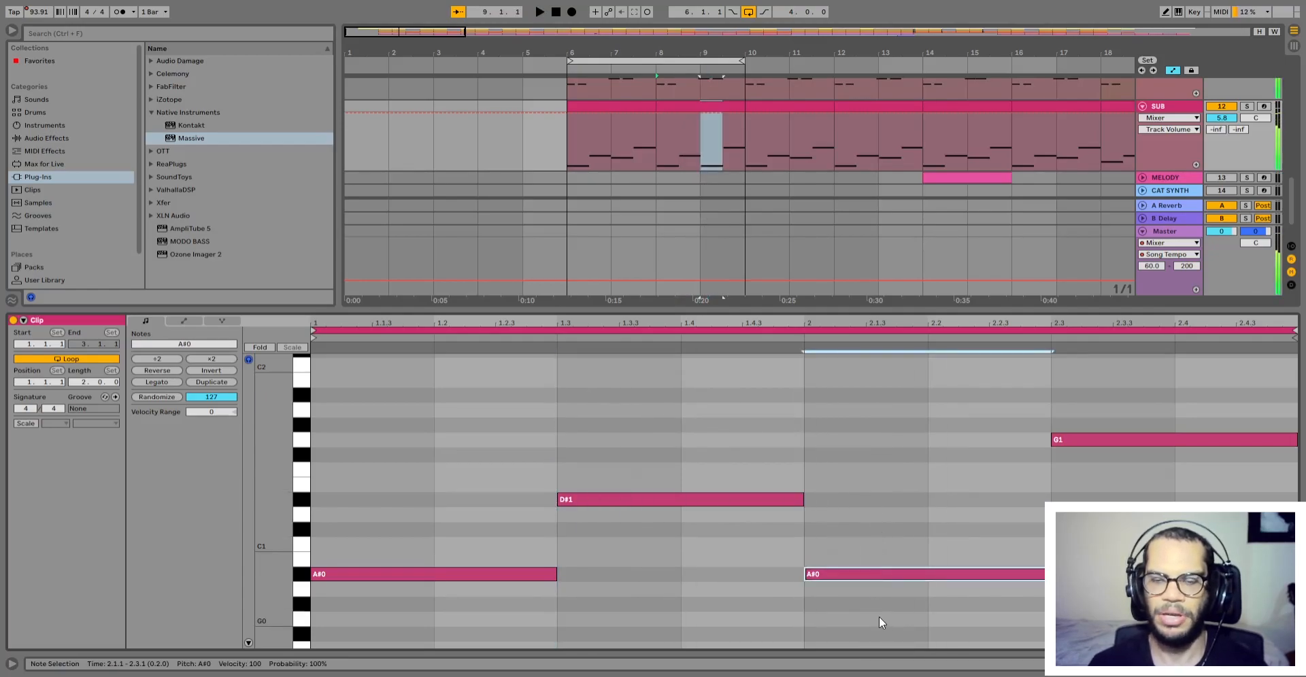
{"action": "key", "text": "Up"}
{"action": "key", "text": "Up"}
{"action": "key", "text": "Up"}
{"action": "key", "text": "Down"}
{"action": "left_click", "coordinate": [551, 450]}
{"action": "key", "text": "space"}
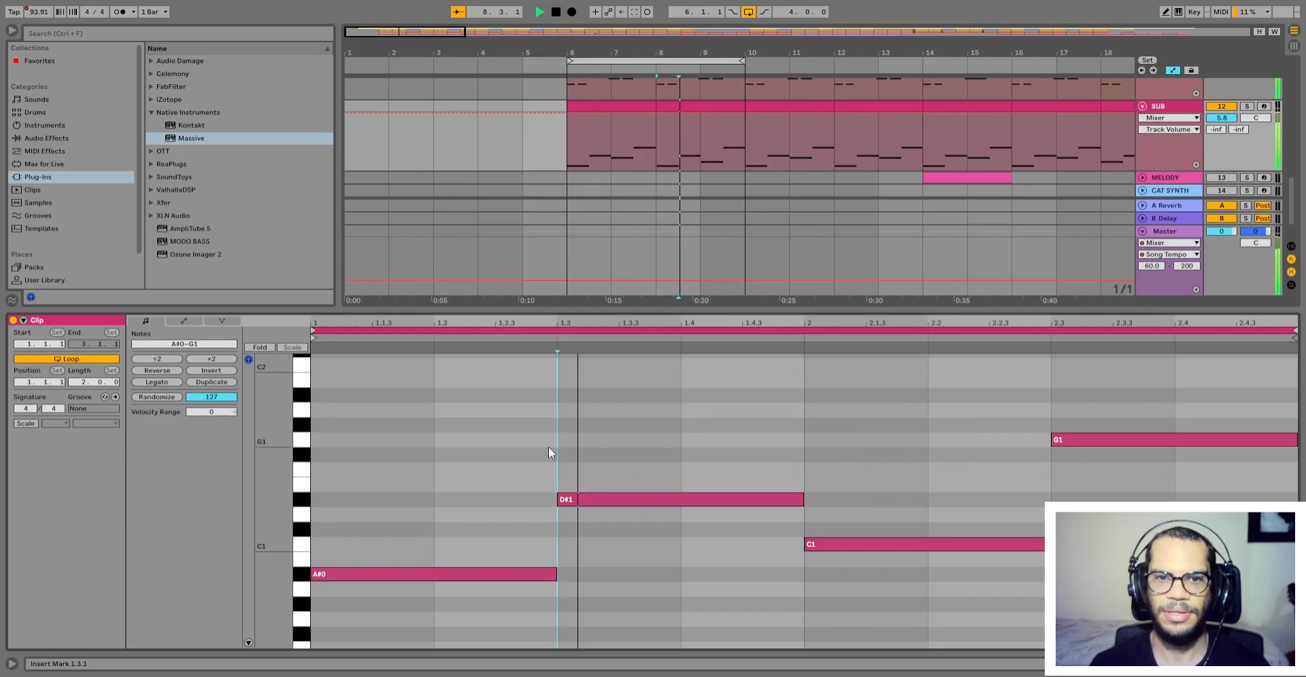
Step: Raise the SUB note at 2.1.1 two semitones to D1 and audition the clip from position 1.3.1
{"action": "key", "text": "space"}
{"action": "left_click", "coordinate": [896, 546]}
{"action": "key", "text": "Up"}
{"action": "key", "text": "Up"}
{"action": "left_click", "coordinate": [550, 448]}
{"action": "key", "text": "space"}
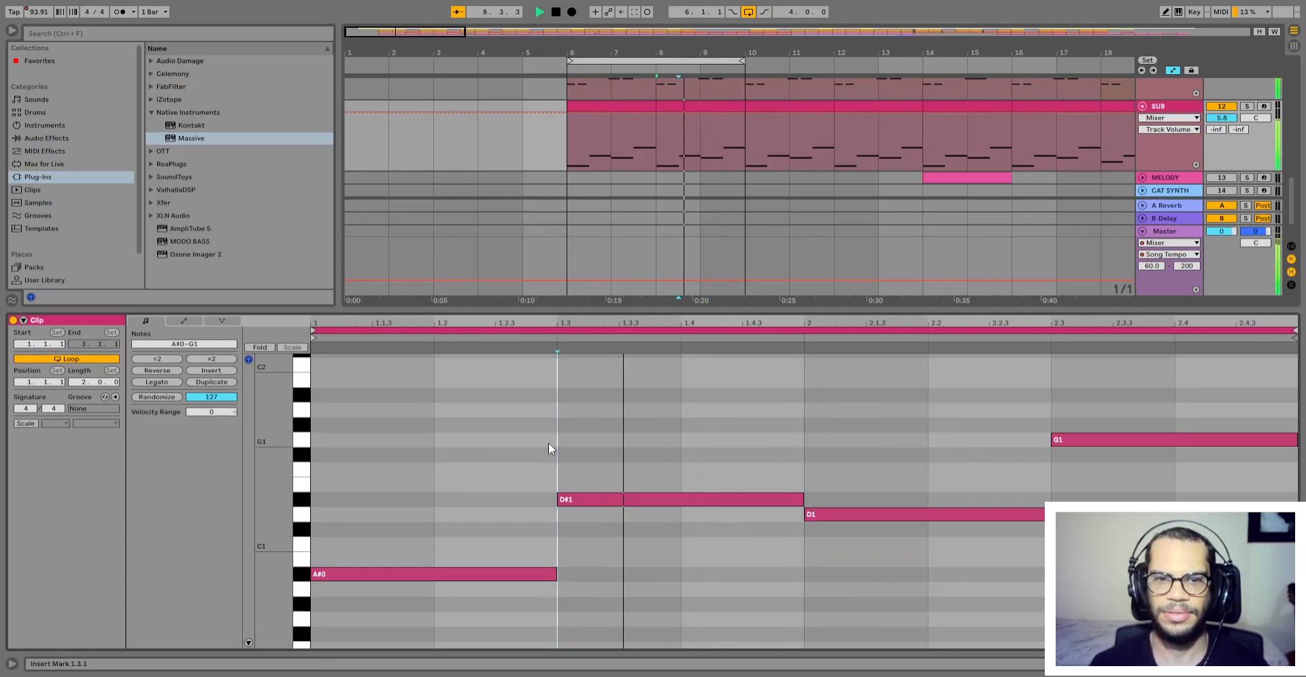
{"action": "key", "text": "space"}
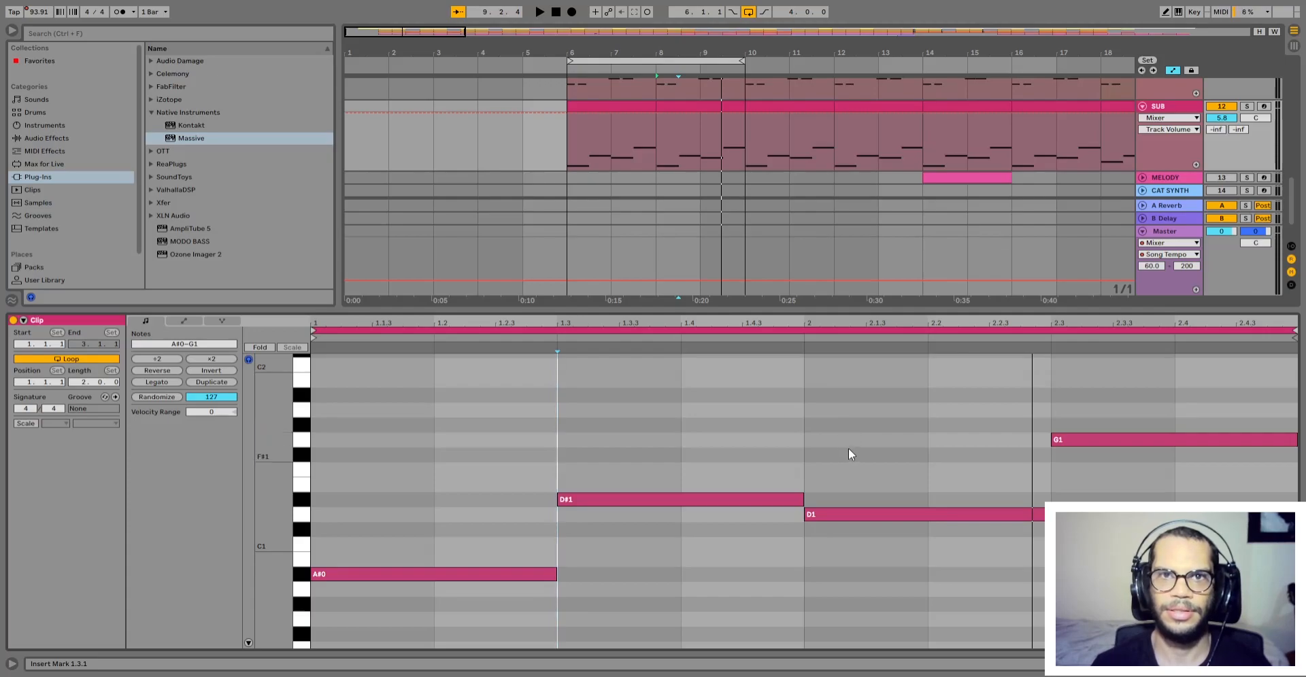
Step: Hide the clip's note editor and collapse the SUB and BASS/SYNTH tracks in the arrangement
{"action": "key", "text": "ctrl+alt+l"}
{"action": "scroll", "coordinate": [903, 463], "scroll_direction": "up", "scroll_amount": 2}
{"action": "left_click", "coordinate": [1142, 463]}
{"action": "left_click", "coordinate": [1142, 392]}
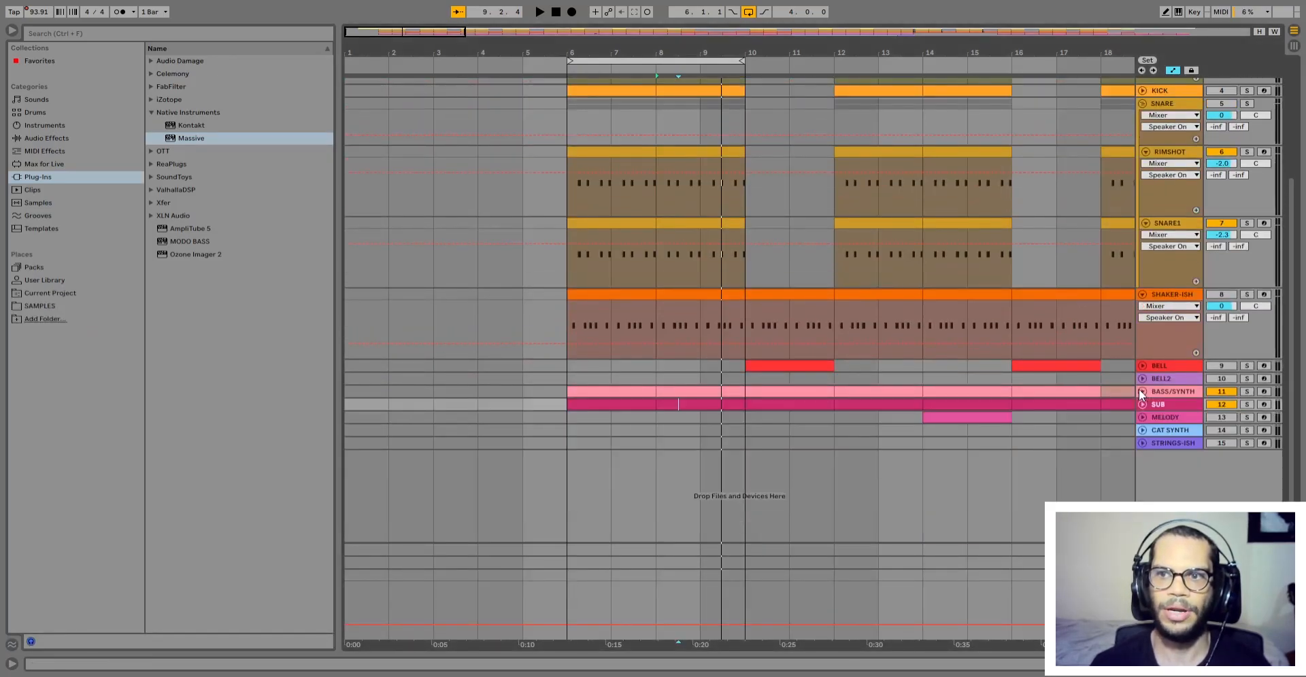
Step: Fold the SNARE group and activate the CHAIR, KICK, SNARE, SHAKER-ISH and BELL tracks
{"action": "scroll", "coordinate": [704, 296], "scroll_direction": "up", "scroll_amount": 5}
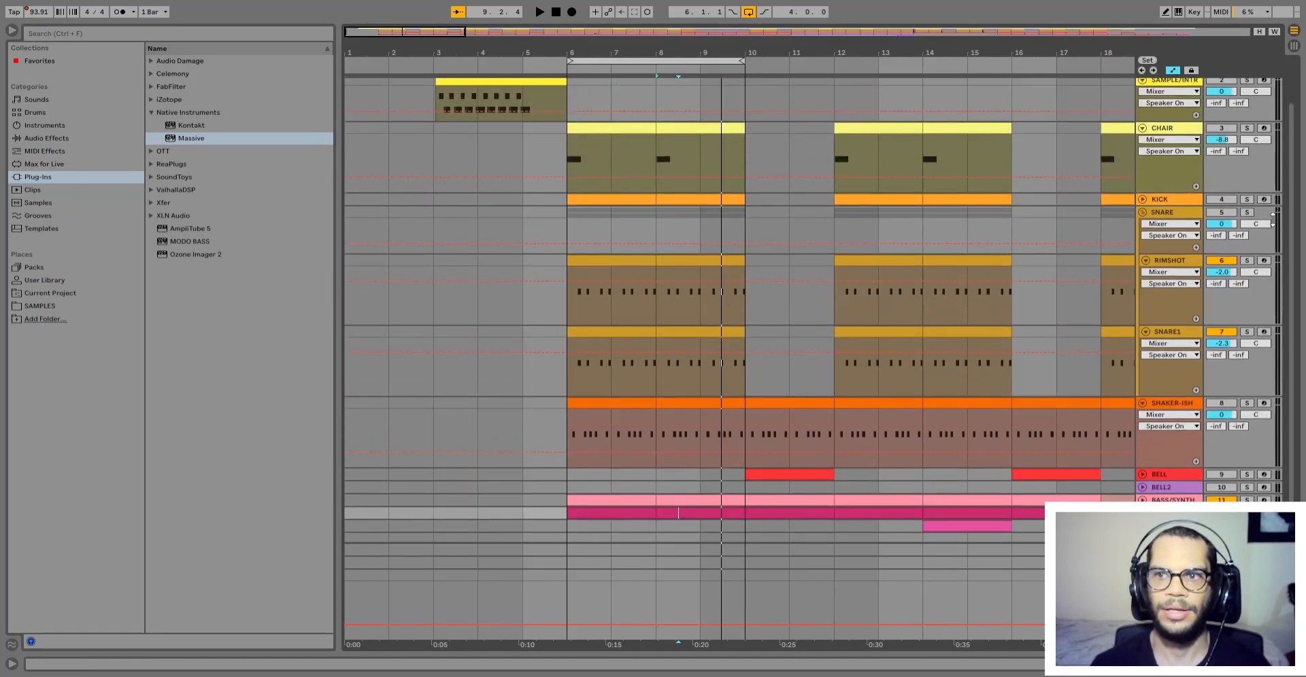
{"action": "scroll", "coordinate": [1164, 223], "scroll_direction": "up", "scroll_amount": 2}
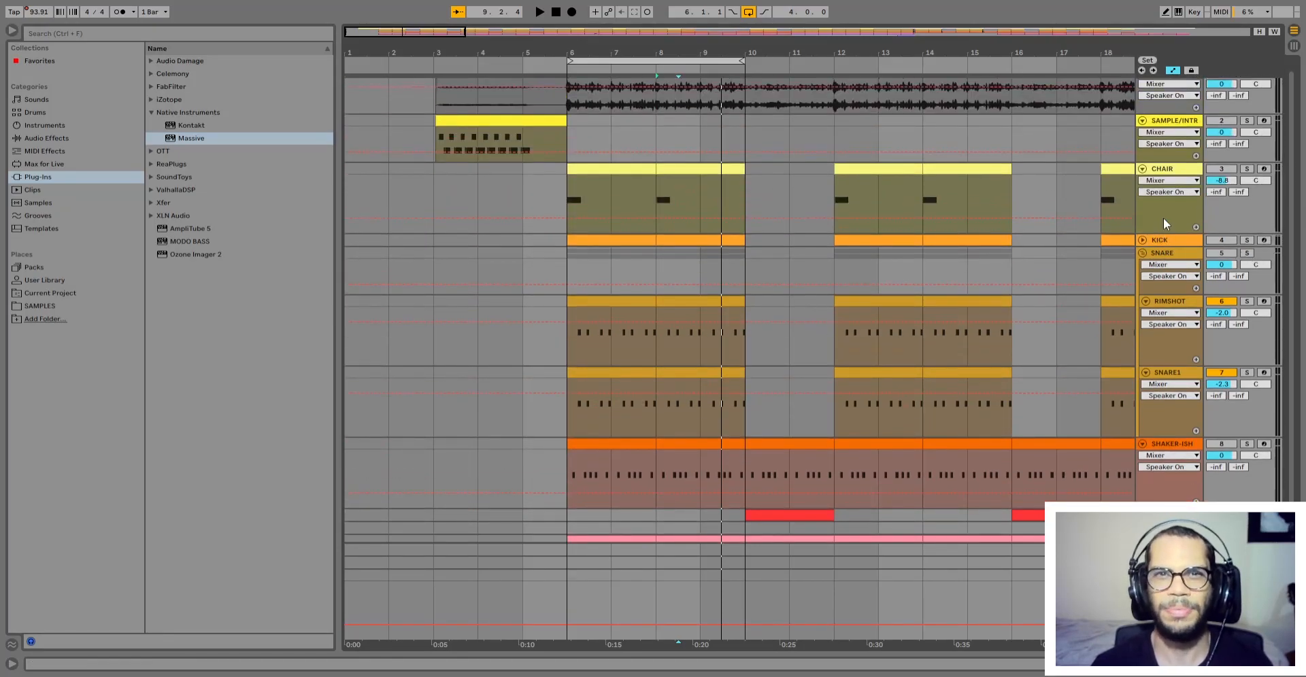
{"action": "scroll", "coordinate": [1164, 219], "scroll_direction": "down", "scroll_amount": 1}
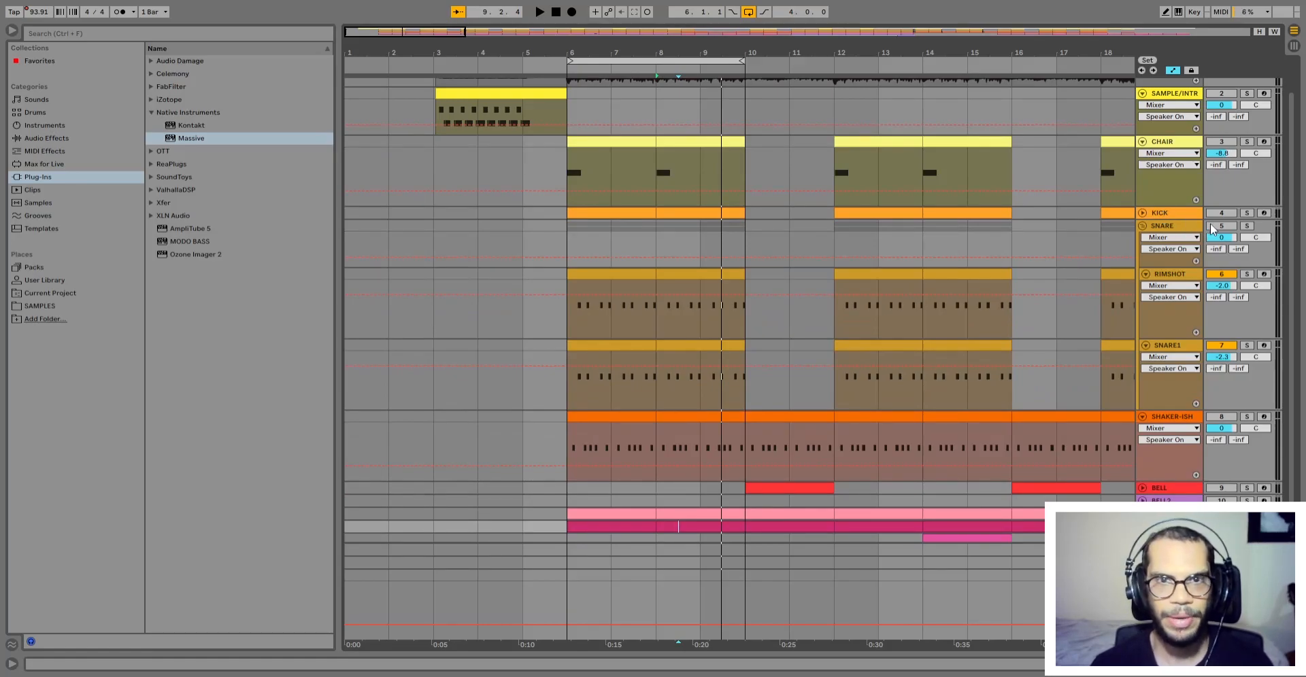
{"action": "scroll", "coordinate": [1212, 229], "scroll_direction": "down", "scroll_amount": 2}
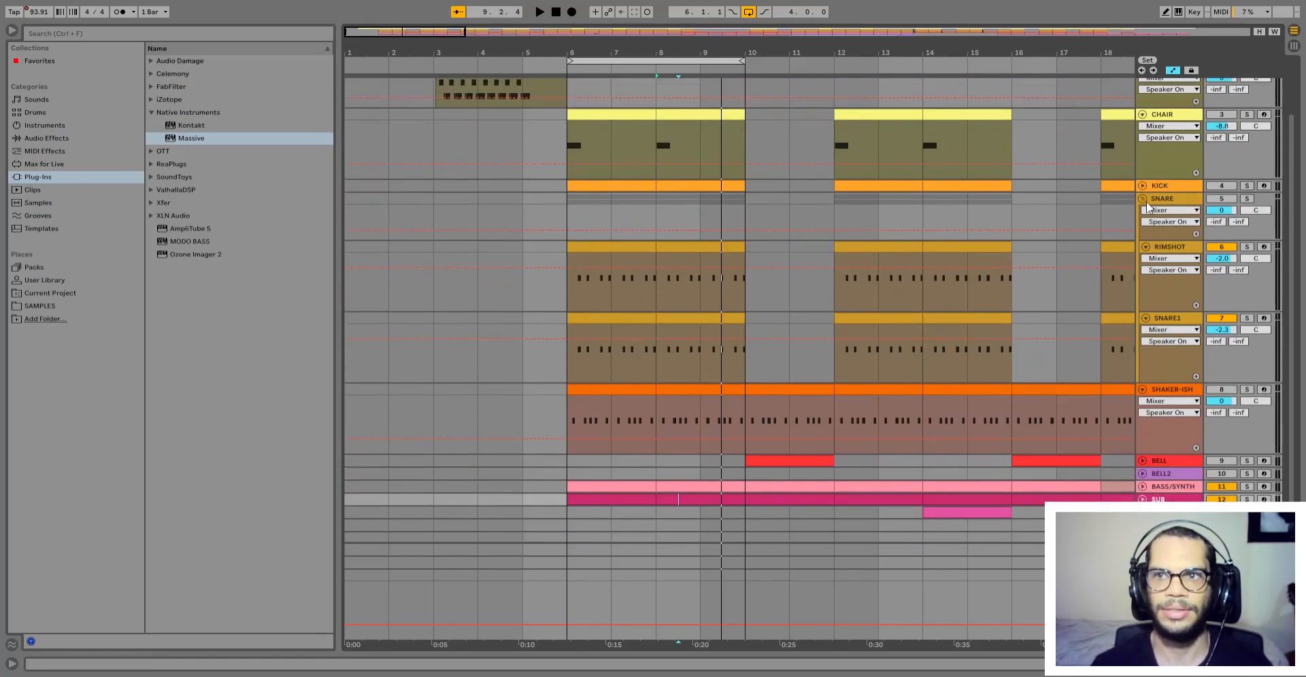
{"action": "left_click", "coordinate": [1143, 199]}
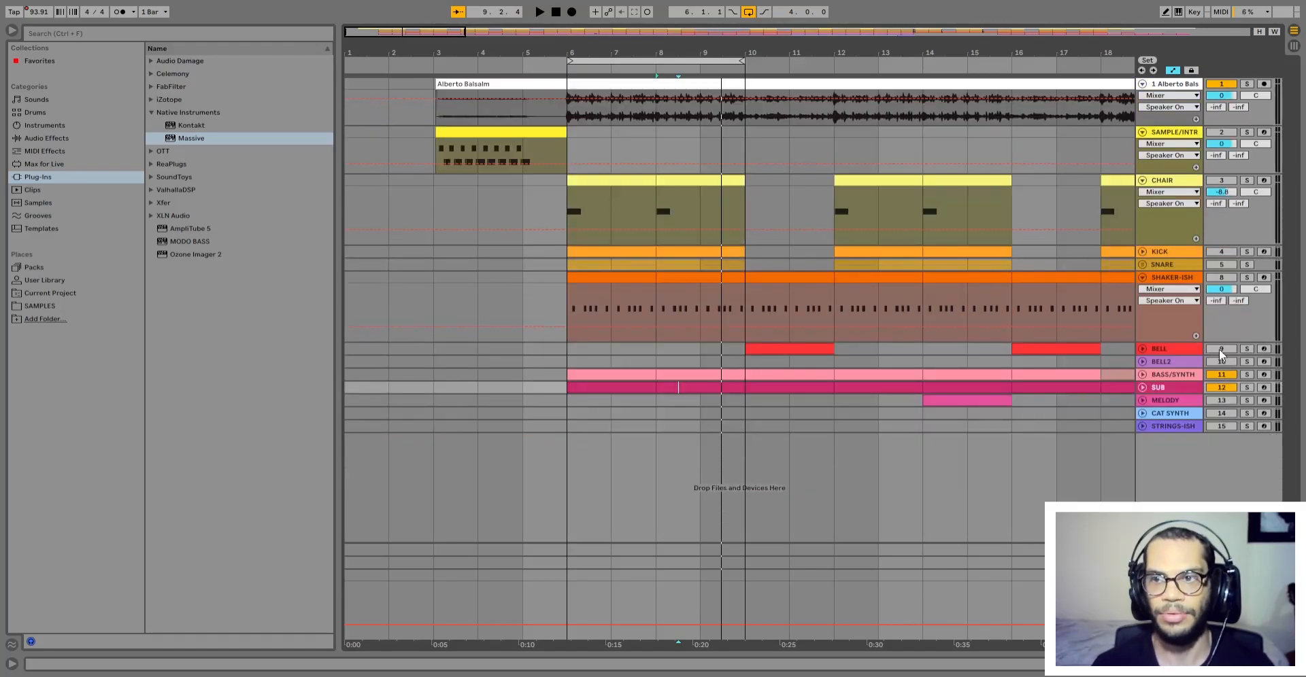
{"action": "left_click", "coordinate": [1220, 183]}
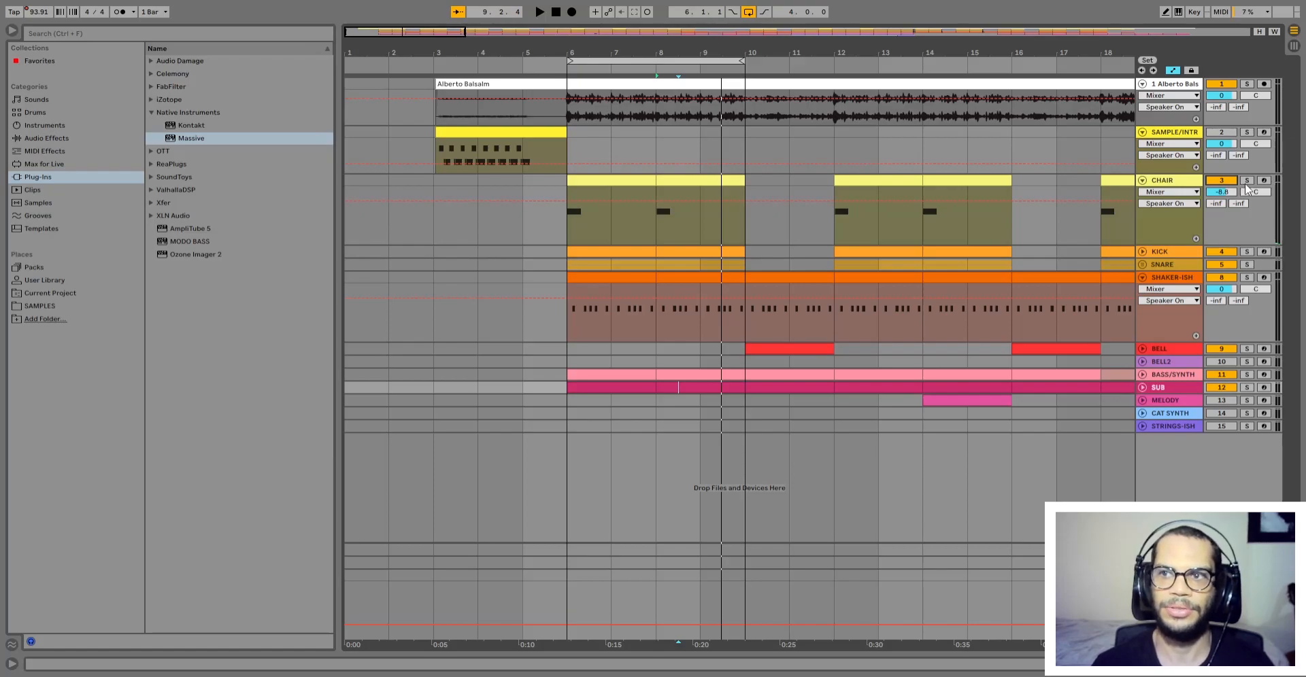
Step: Set the SUB track's volume to -2.0 dB, then collapse the SUB and BASS/SYNTH tracks again
{"action": "left_click", "coordinate": [1143, 388]}
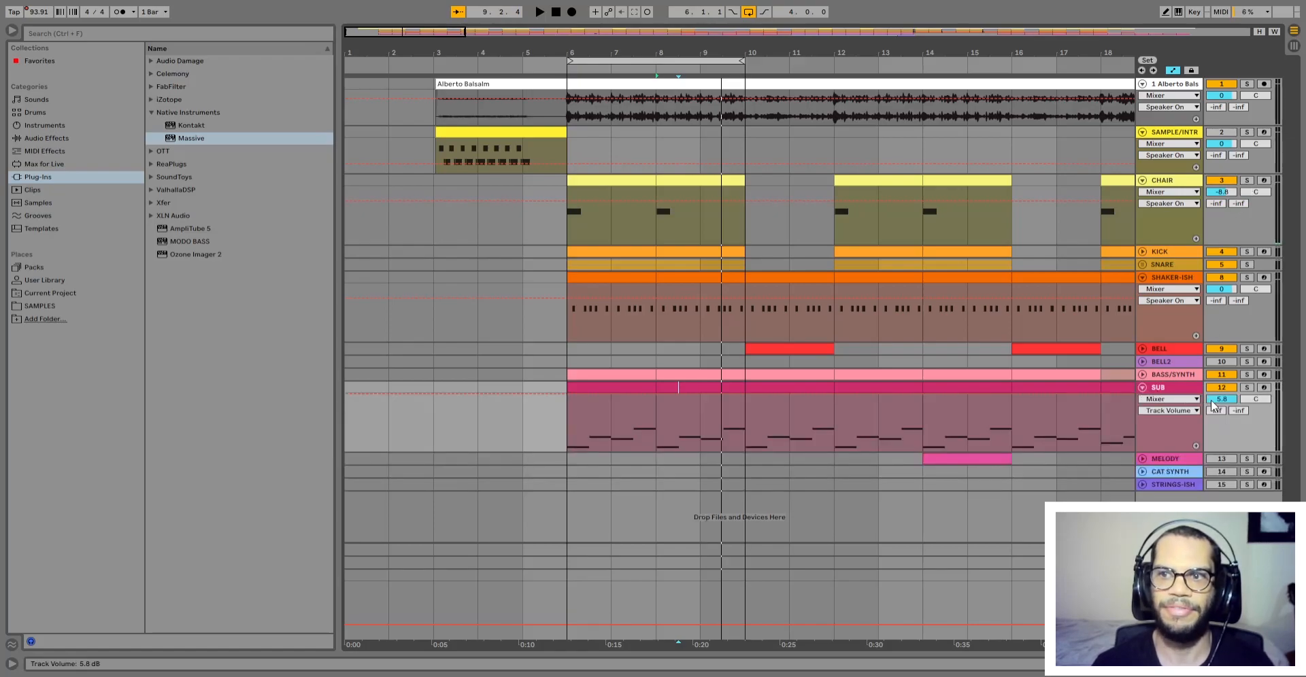
{"action": "left_click", "coordinate": [1143, 374]}
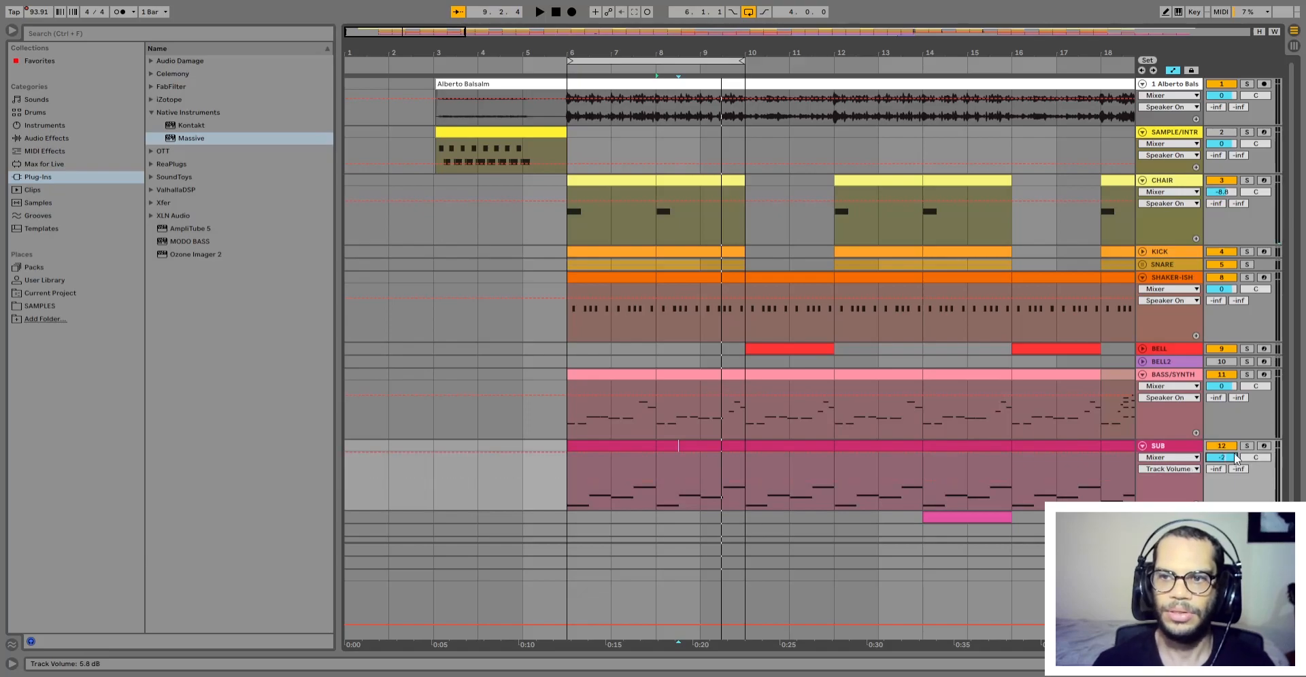
{"action": "key", "text": "Return"}
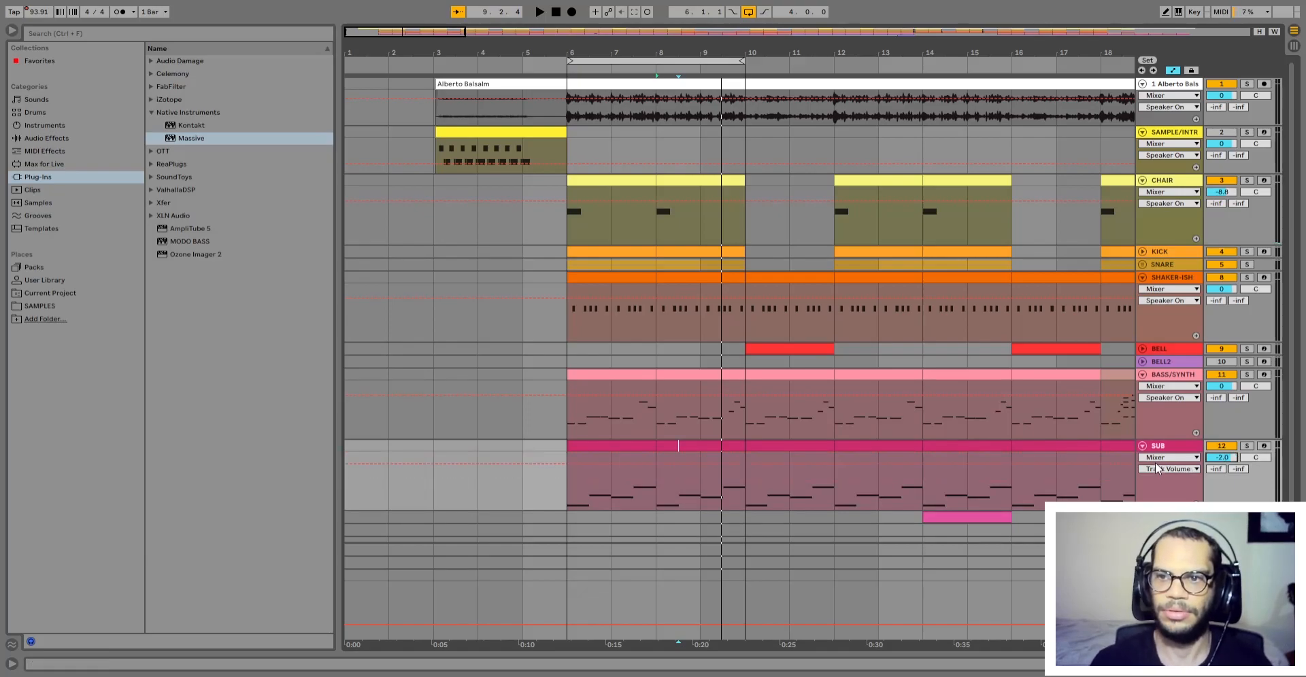
{"action": "left_click", "coordinate": [1142, 446]}
{"action": "left_click", "coordinate": [1142, 375]}
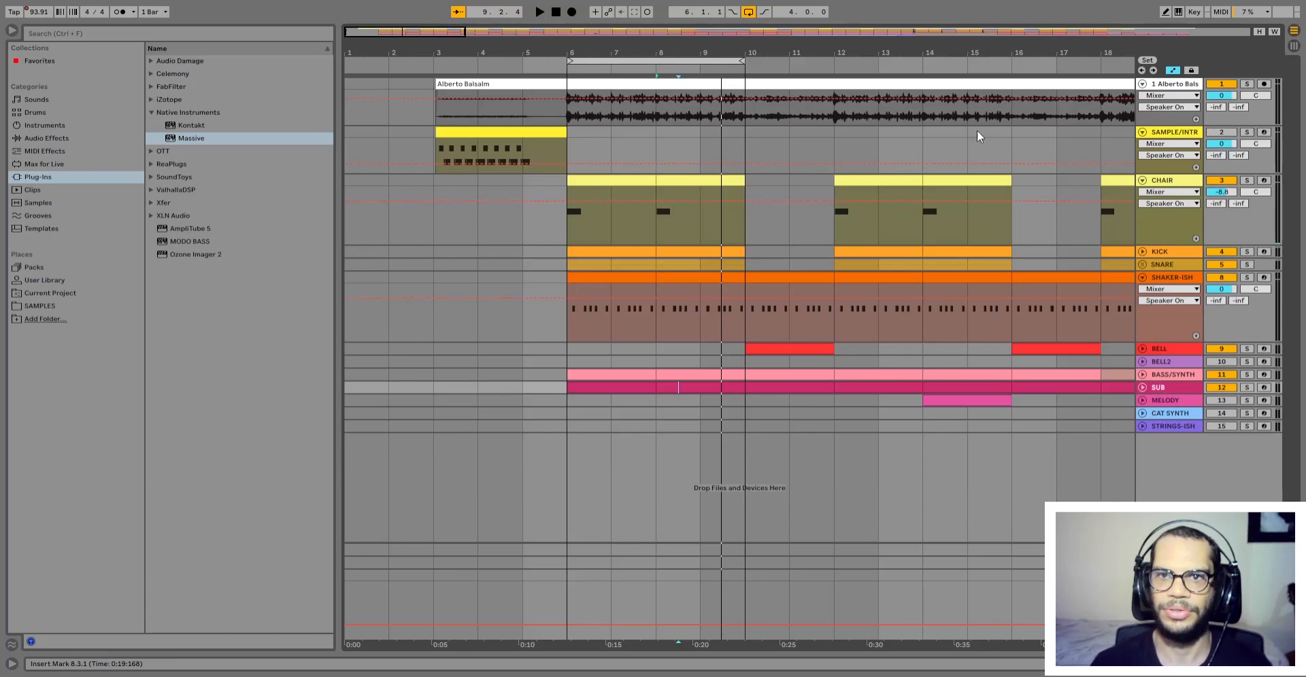
Step: Deactivate the Alberto Balsalm reference track and play the recreated parts from bar 6
{"action": "left_click", "coordinate": [1221, 83]}
{"action": "left_click", "coordinate": [590, 176]}
{"action": "key", "text": "space"}
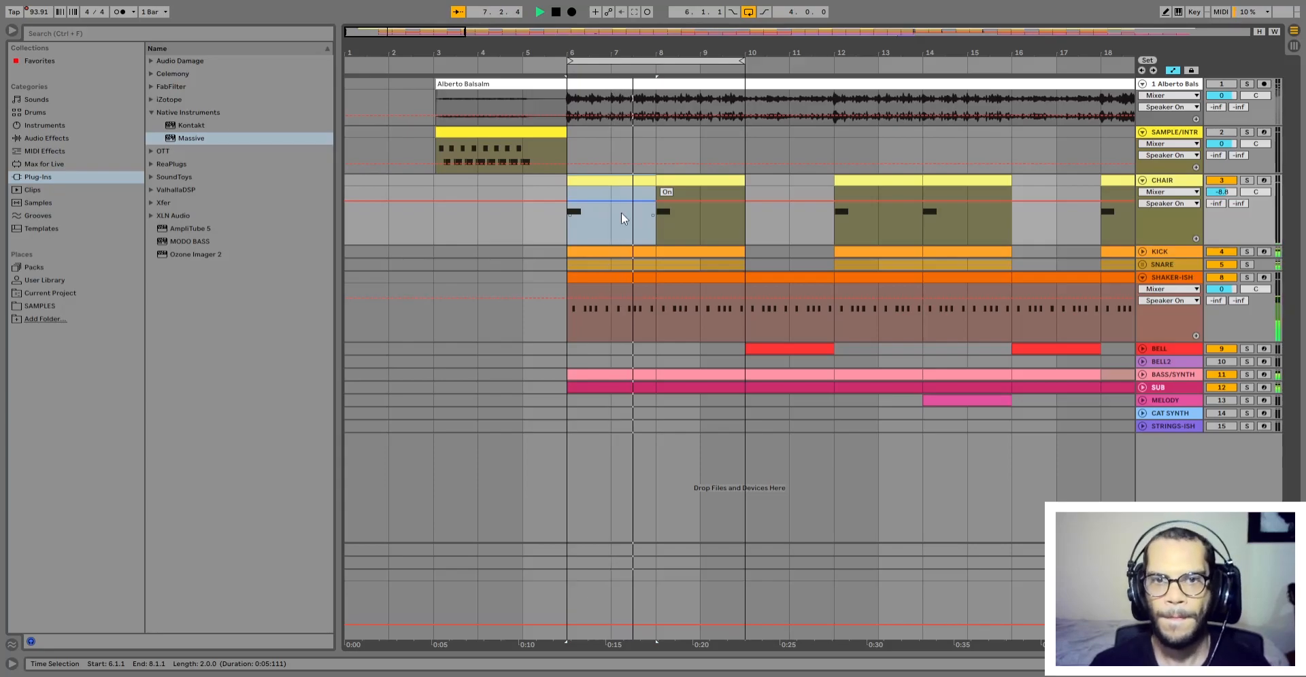
Step: Expand the BASS/SYNTH and SUB tracks and unfold the SNARE group while the loop plays, then stop playback
{"action": "left_click", "coordinate": [1140, 378]}
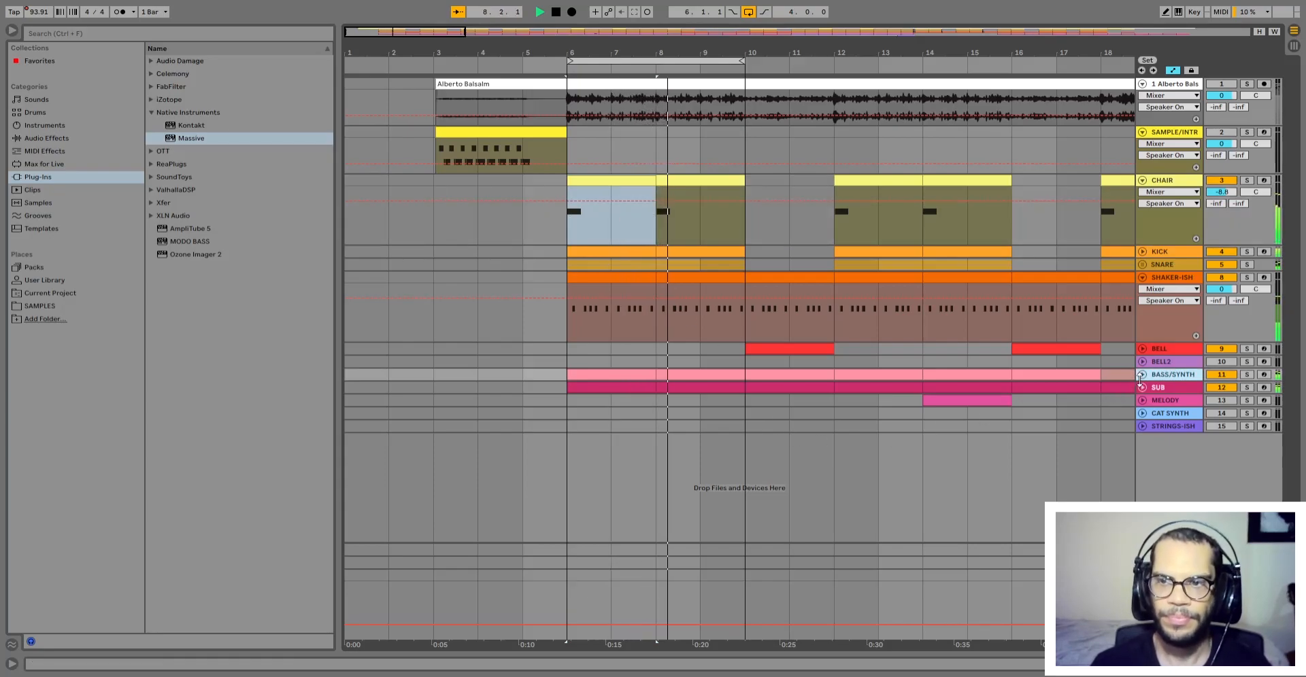
{"action": "left_click", "coordinate": [1142, 374]}
{"action": "left_click", "coordinate": [1143, 443]}
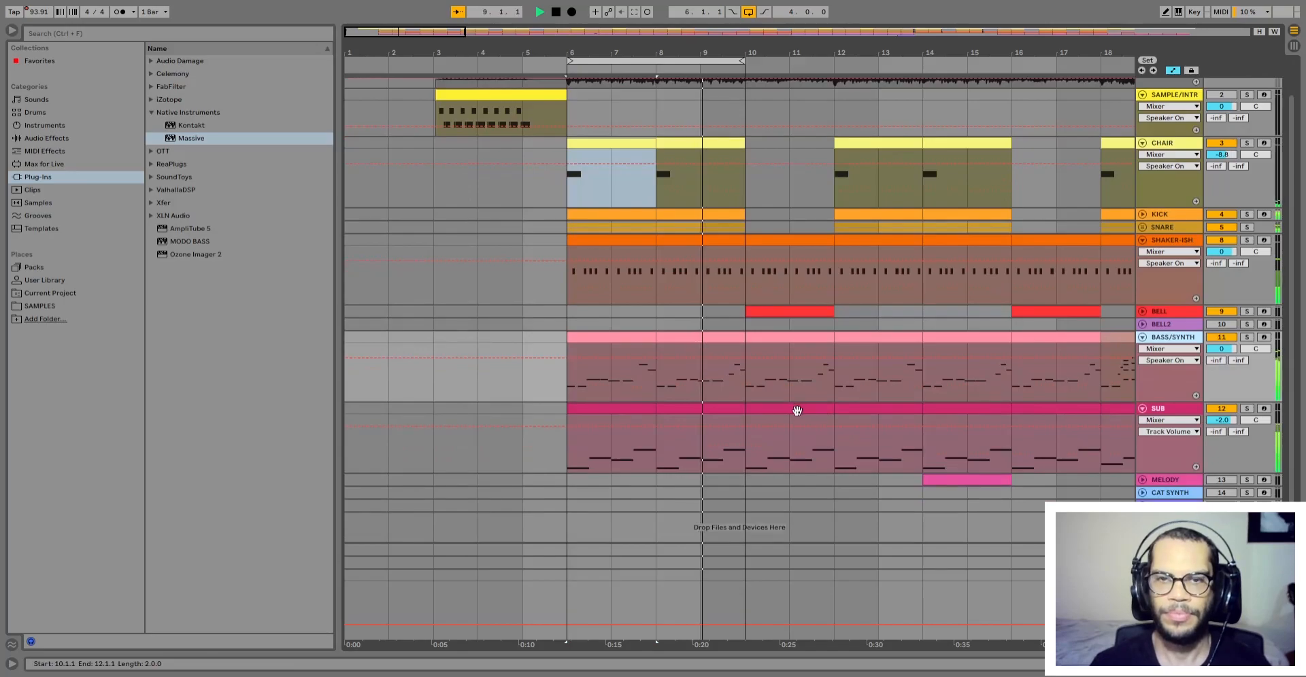
{"action": "left_click", "coordinate": [1143, 228]}
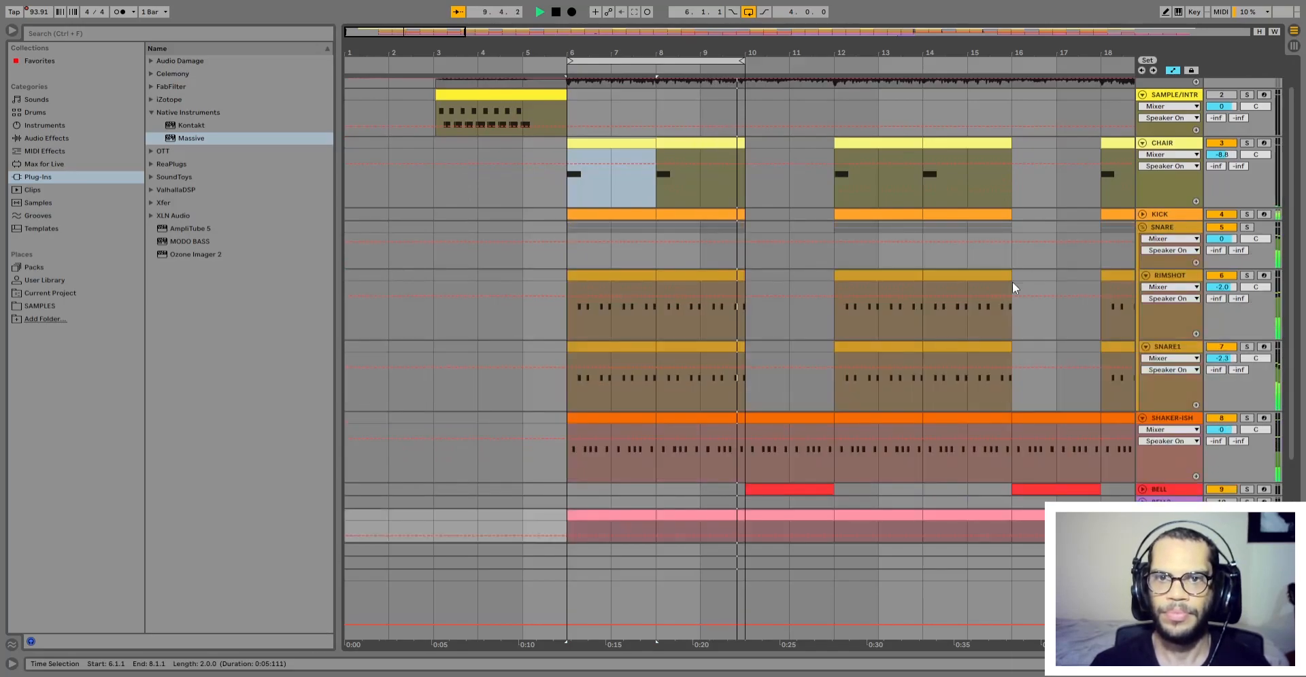
{"action": "scroll", "coordinate": [945, 305], "scroll_direction": "down", "scroll_amount": 4}
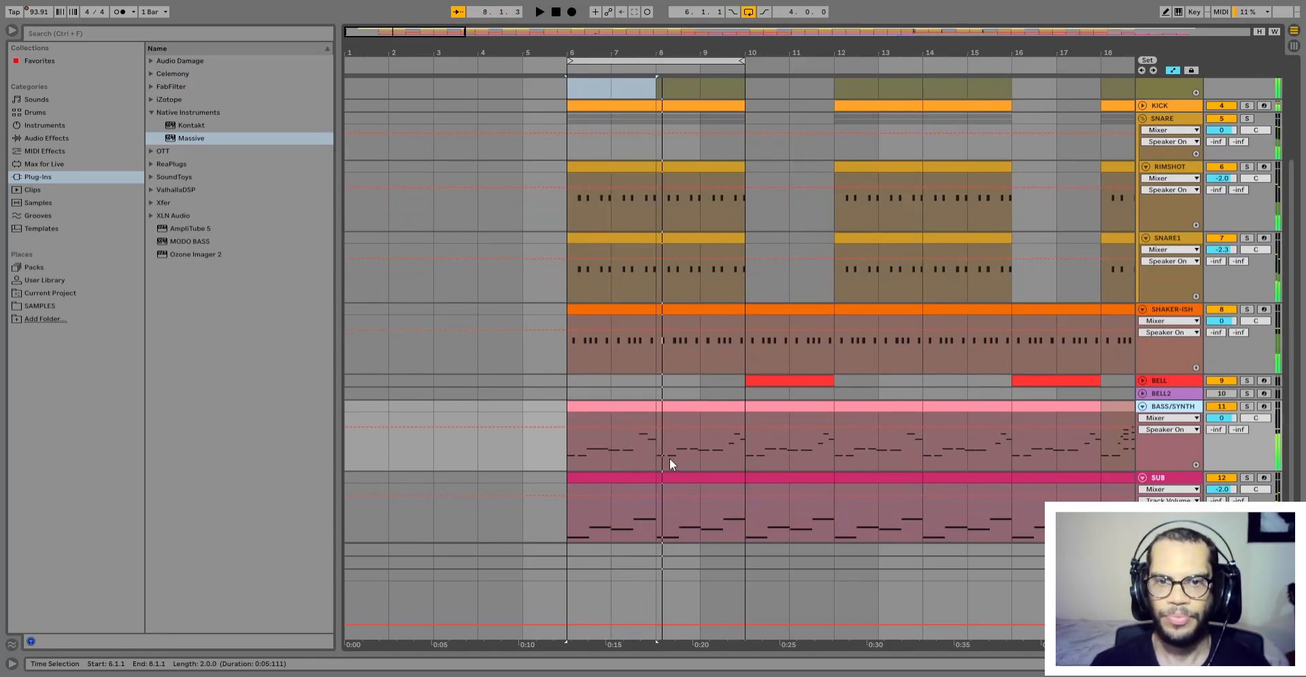
Step: Select bars 6–10 on BASS/SYNTH and SUB, then extend the selection up to the CHAIR track
{"action": "left_click", "coordinate": [627, 407]}
{"action": "scroll", "coordinate": [627, 407], "scroll_direction": "down", "scroll_amount": 1}
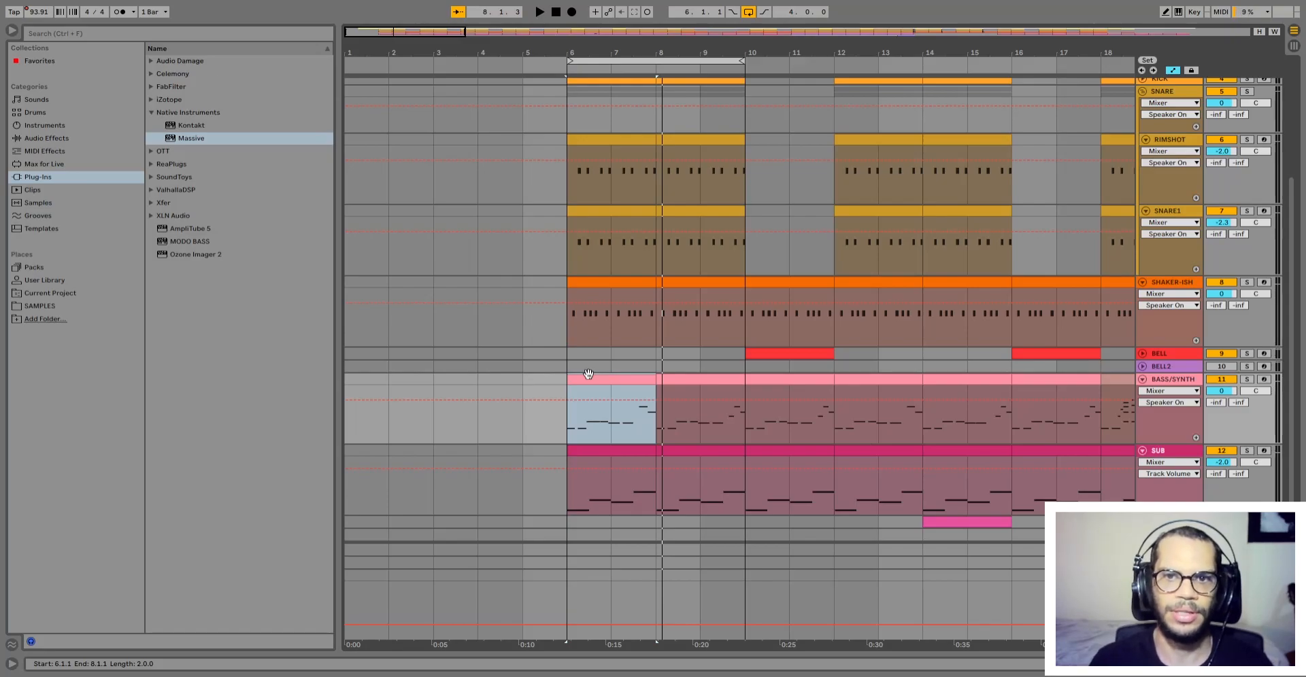
{"action": "key", "text": "ctrl+d"}
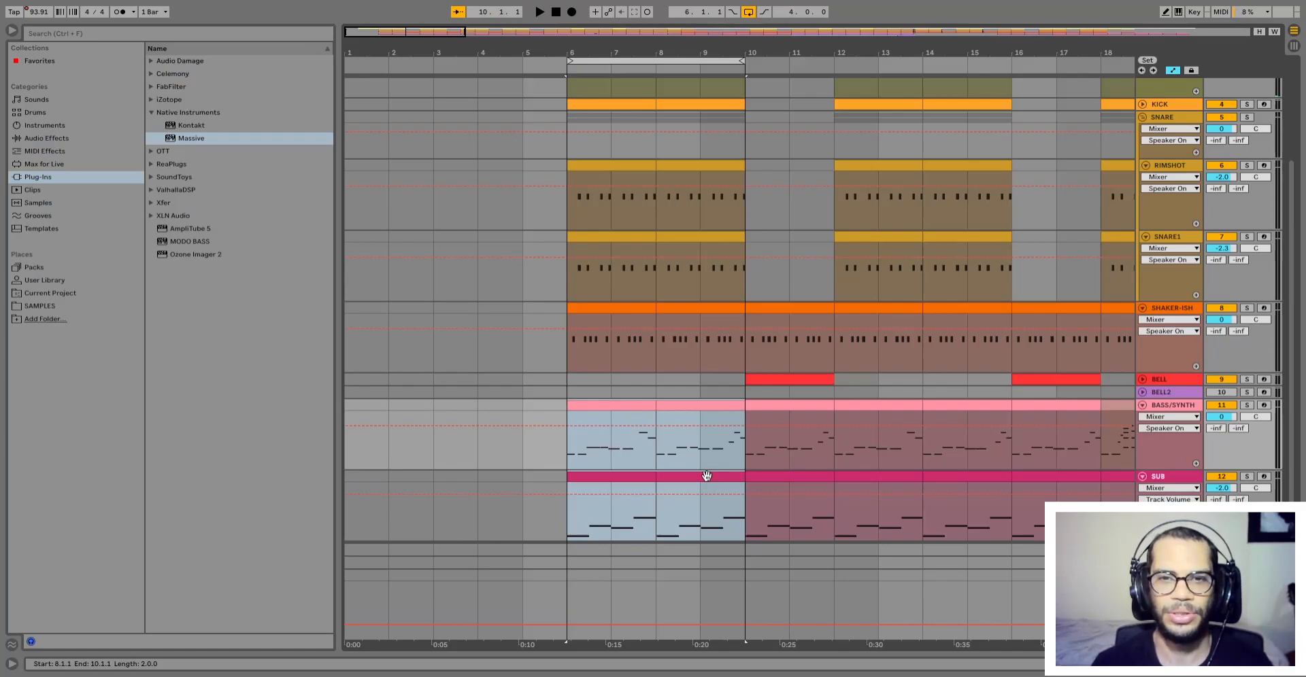
{"action": "scroll", "coordinate": [704, 444], "scroll_direction": "down", "scroll_amount": 2}
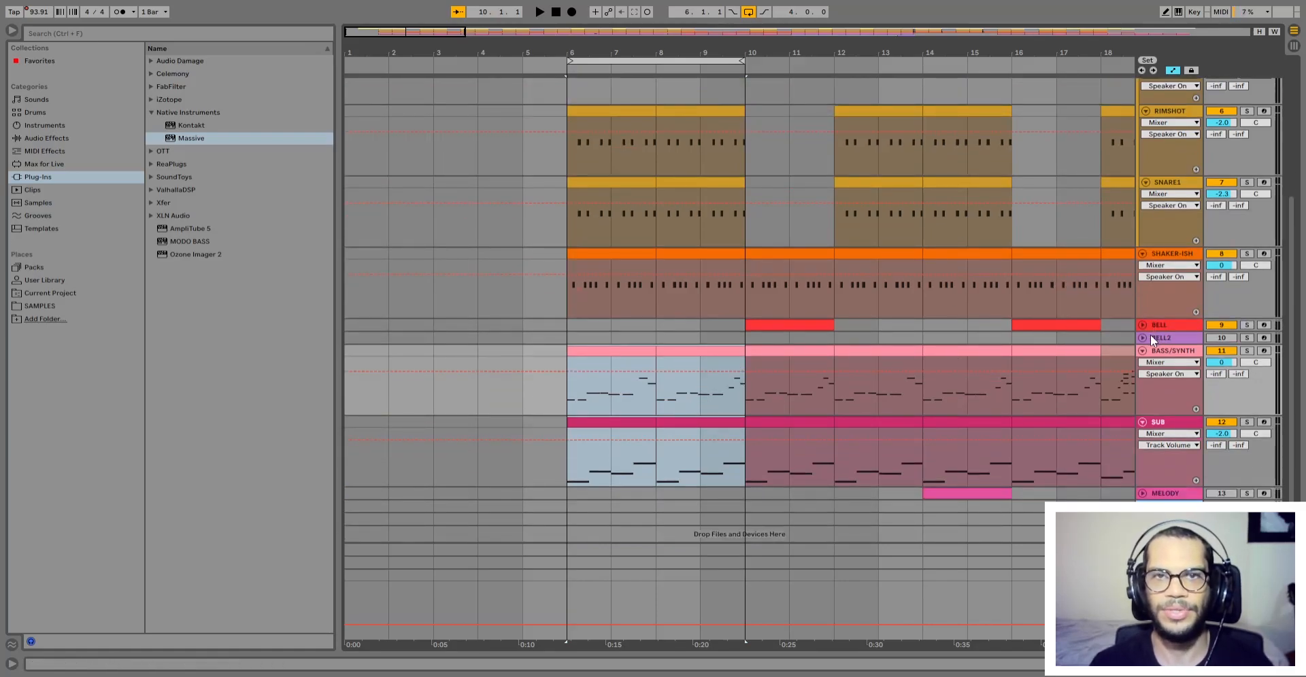
{"action": "scroll", "coordinate": [639, 381], "scroll_direction": "up", "scroll_amount": 2}
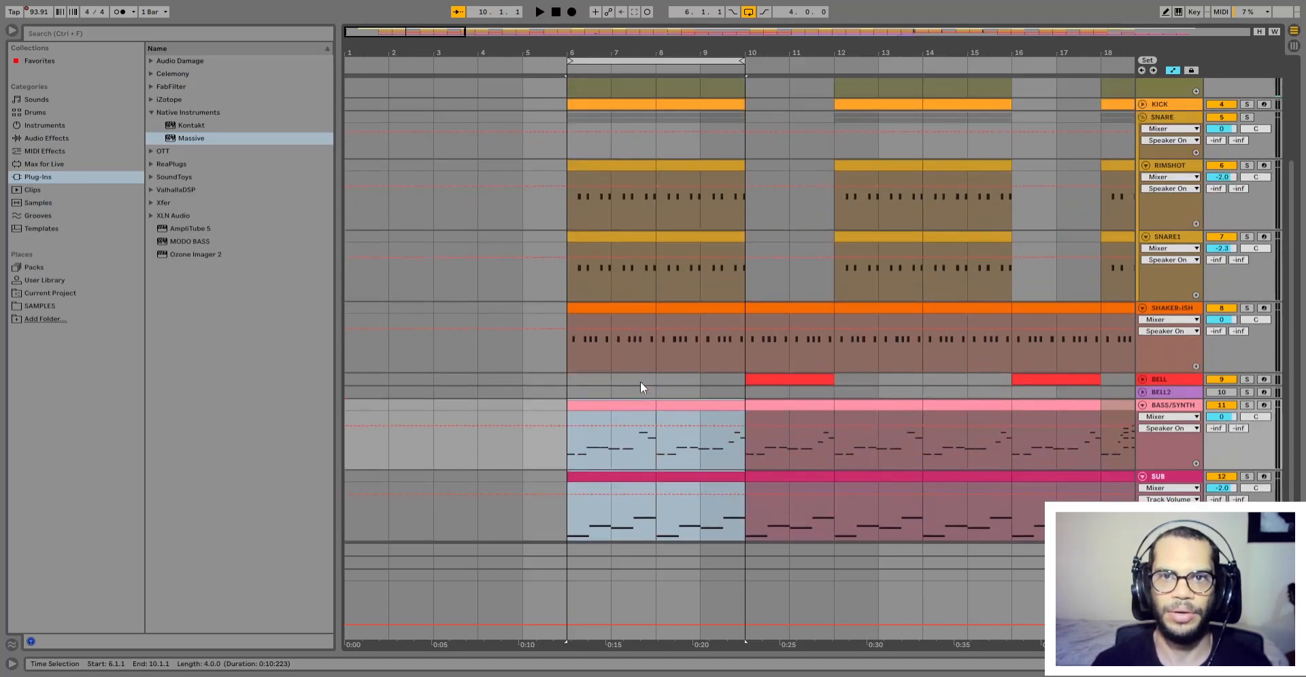
{"action": "scroll", "coordinate": [653, 394], "scroll_direction": "up", "scroll_amount": 5}
{"action": "left_click", "coordinate": [625, 179], "text": "shift"}
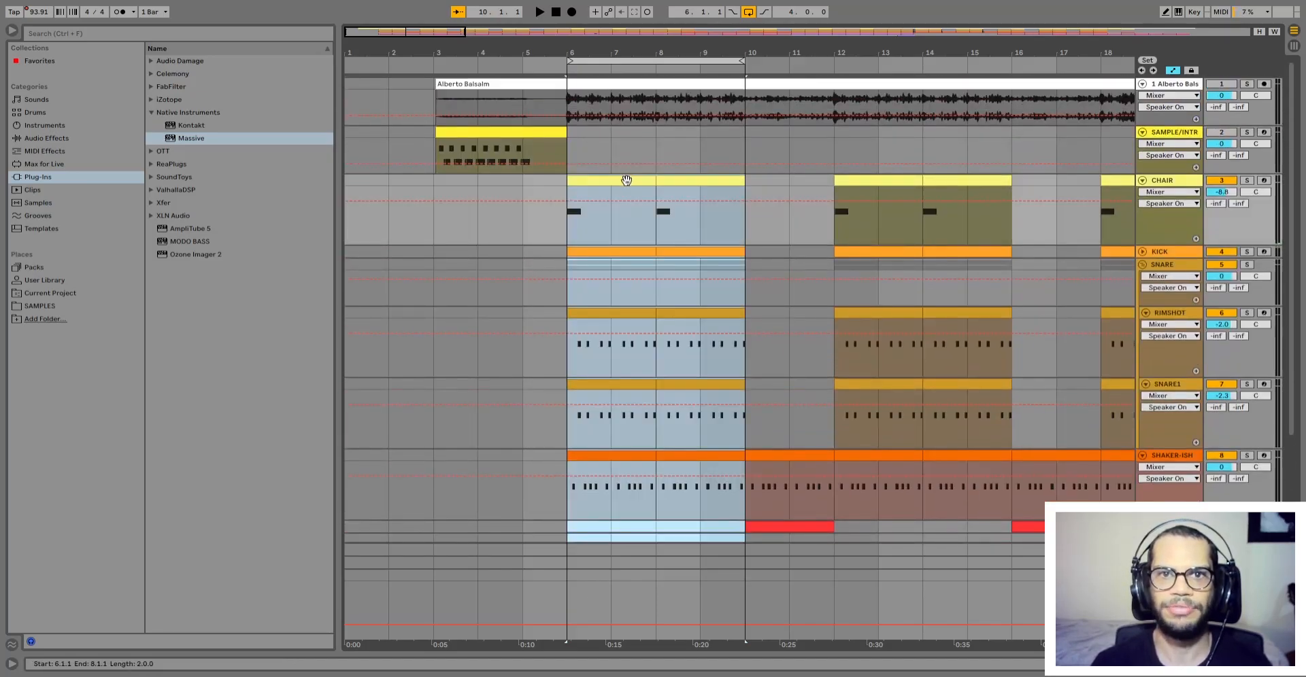
Step: Expand the KICK track and review the drum and bass patterns in bars 6–10
{"action": "left_click", "coordinate": [1142, 252]}
{"action": "scroll", "coordinate": [1108, 421], "scroll_direction": "down", "scroll_amount": 7}
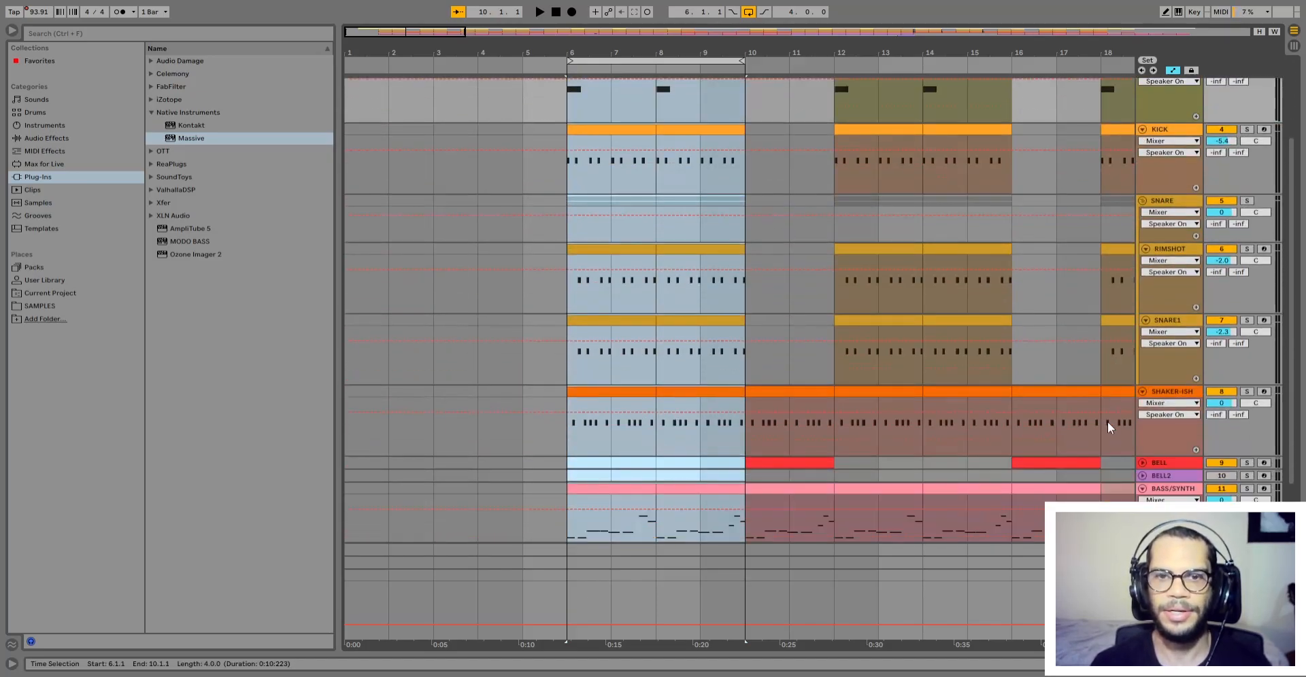
{"action": "scroll", "coordinate": [1096, 426], "scroll_direction": "up", "scroll_amount": 5}
{"action": "scroll", "coordinate": [1095, 425], "scroll_direction": "up", "scroll_amount": 2}
{"action": "scroll", "coordinate": [1096, 426], "scroll_direction": "down", "scroll_amount": 4}
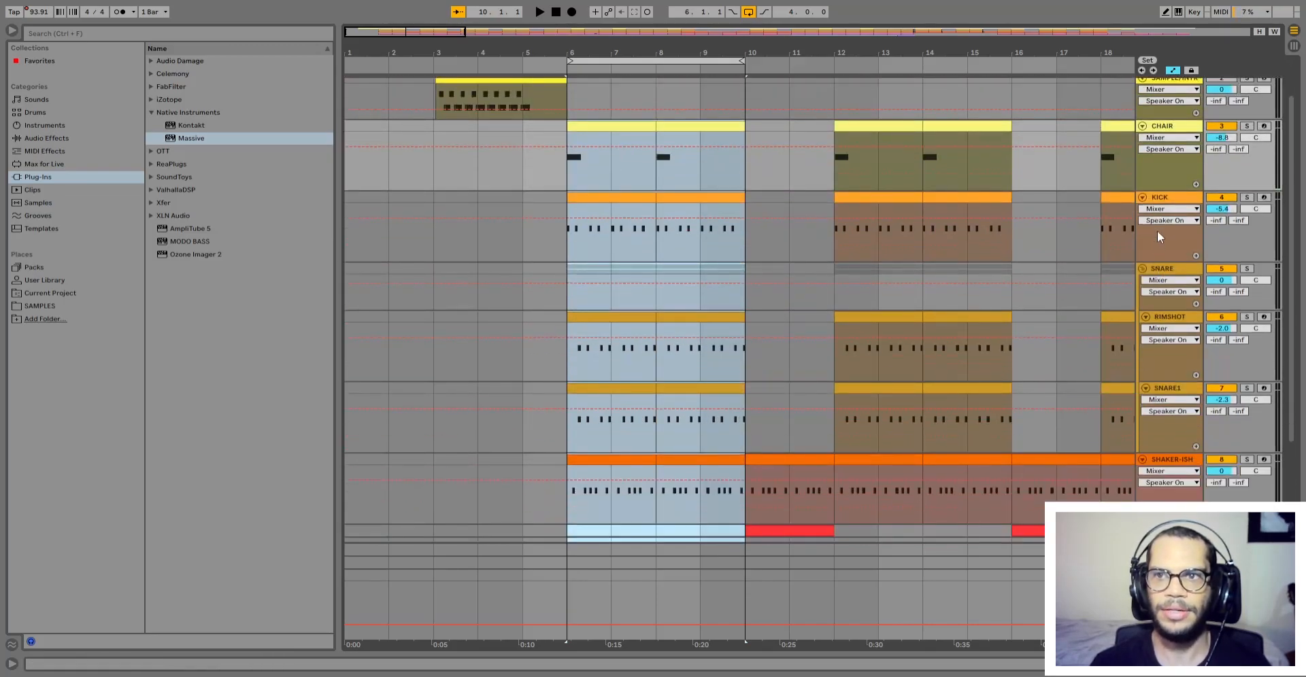
Step: Select the SHAKER-ISH part in bars 10–12, then place the insert marker at 11.1.1
{"action": "left_click", "coordinate": [770, 413]}
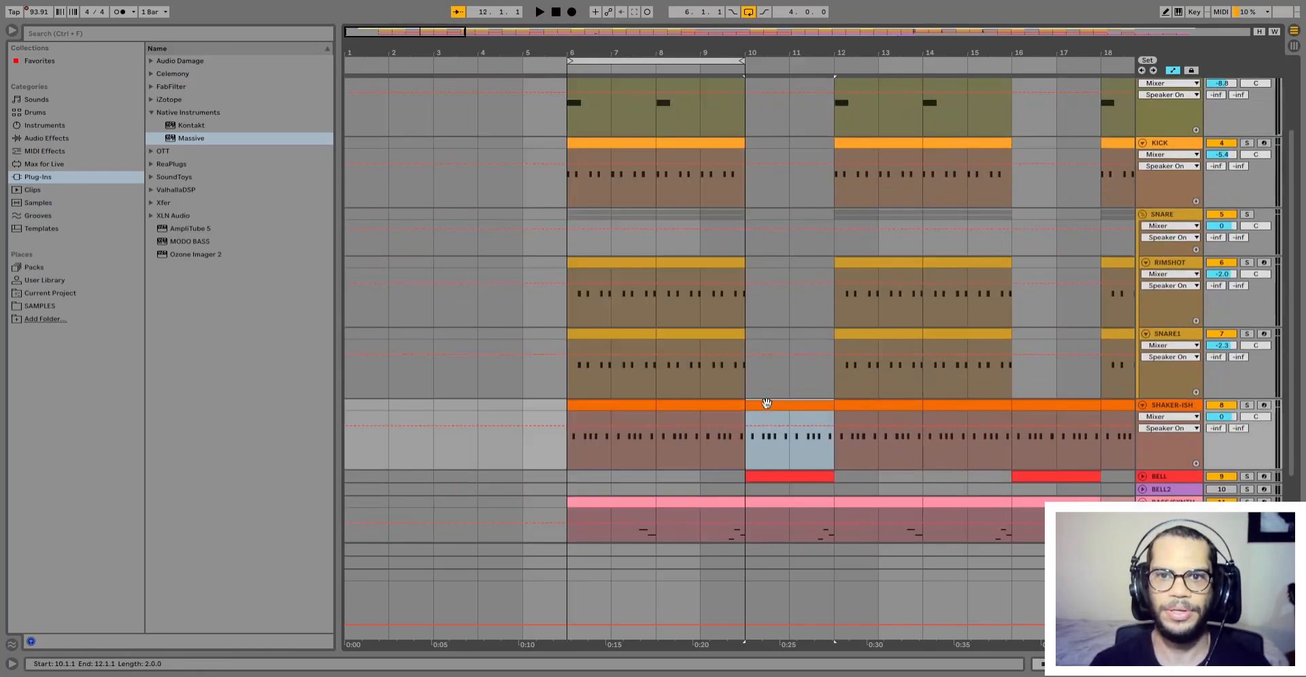
{"action": "scroll", "coordinate": [775, 408], "scroll_direction": "down", "scroll_amount": 2}
{"action": "left_click", "coordinate": [795, 414]}
{"action": "scroll", "coordinate": [794, 414], "scroll_direction": "down", "scroll_amount": 2}
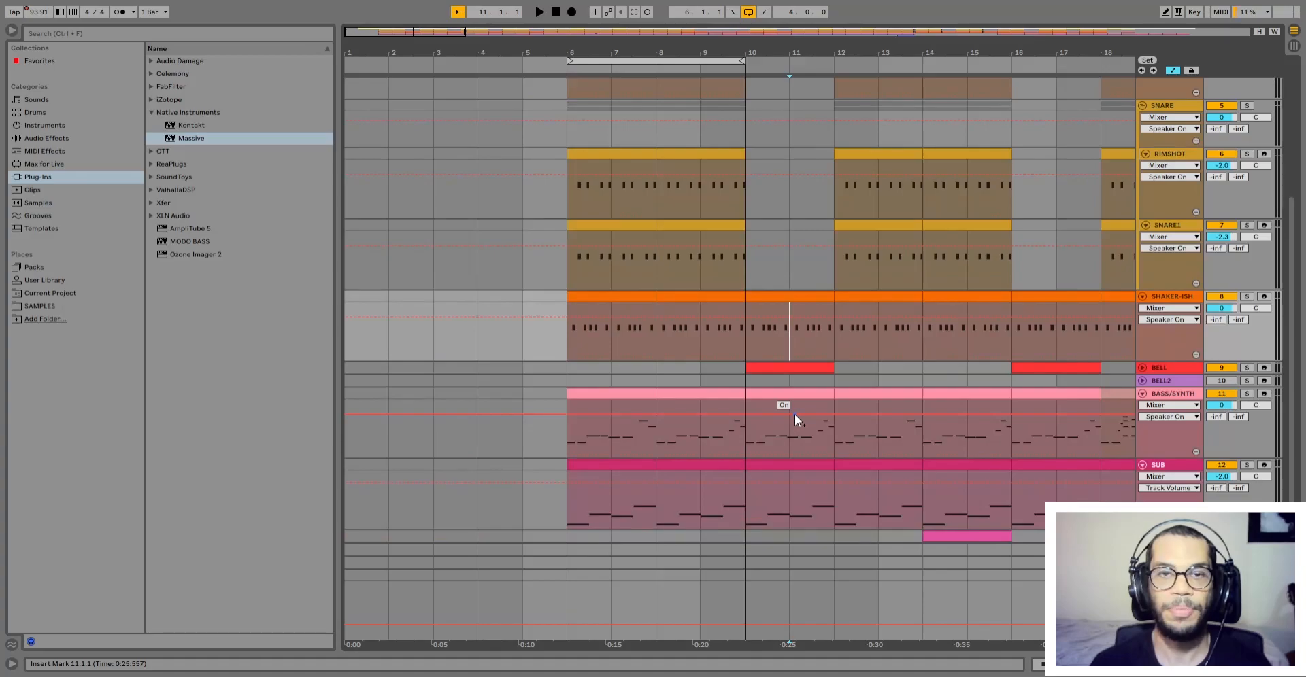
Step: Expand the BELL track and play the arrangement from 8.1.1 with looping off and the KICK to SUB tracks deactivated
{"action": "left_click", "coordinate": [787, 365]}
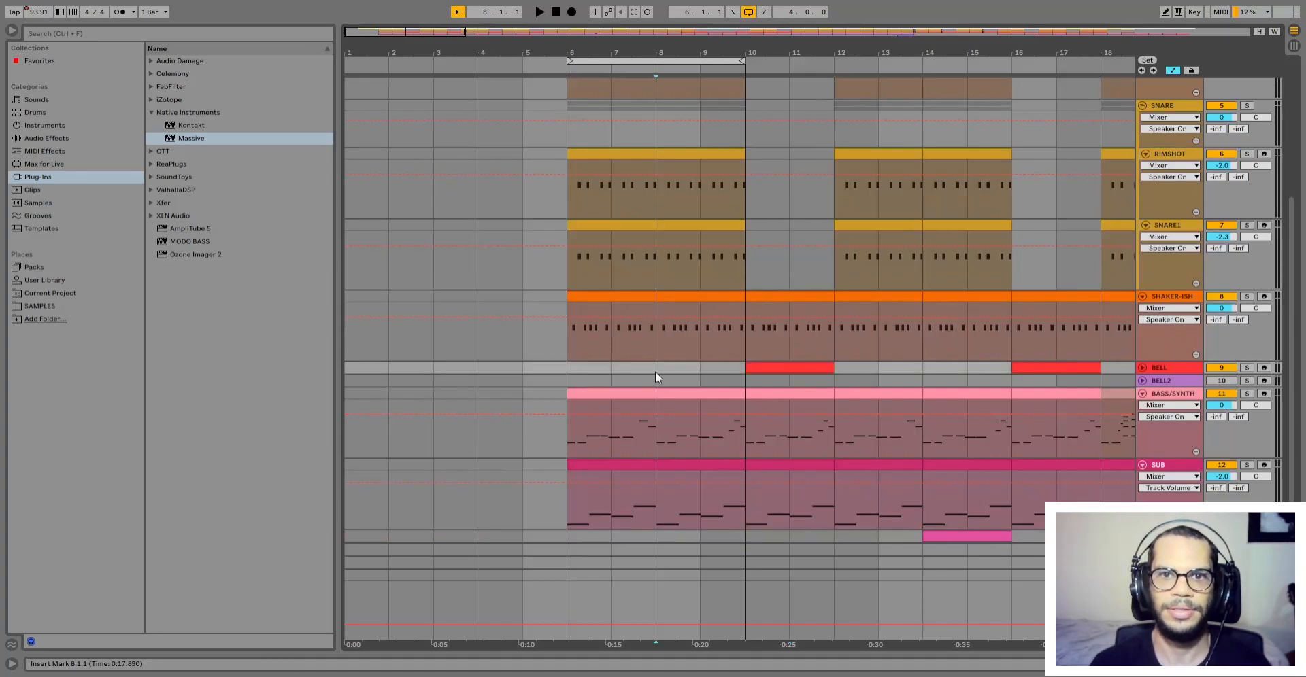
{"action": "key", "text": "space"}
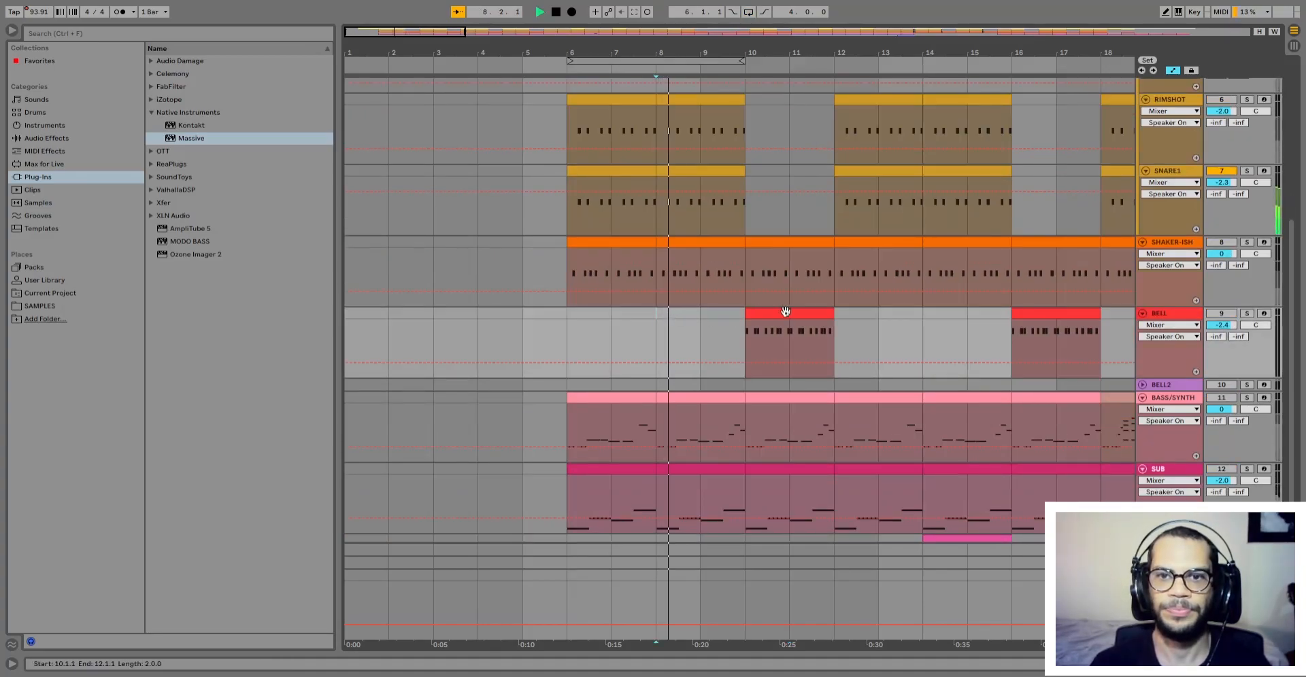
{"action": "scroll", "coordinate": [870, 323], "scroll_direction": "up", "scroll_amount": 5}
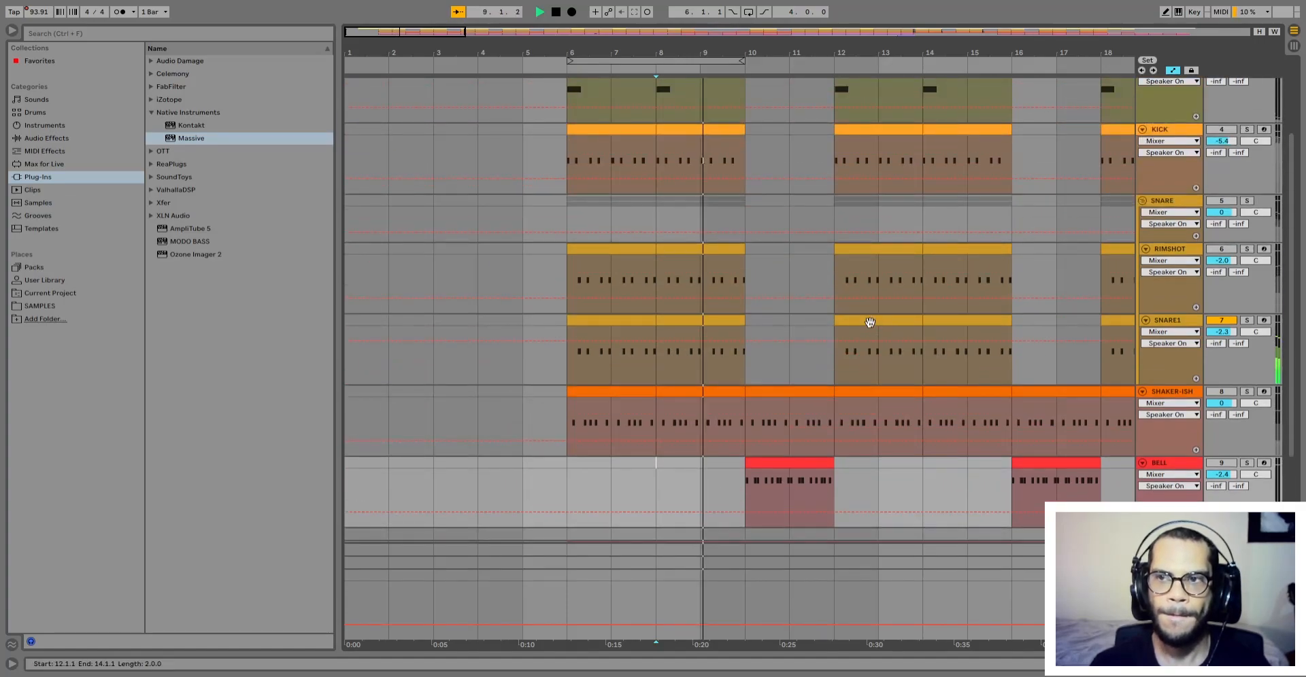
{"action": "scroll", "coordinate": [777, 319], "scroll_direction": "down", "scroll_amount": 2}
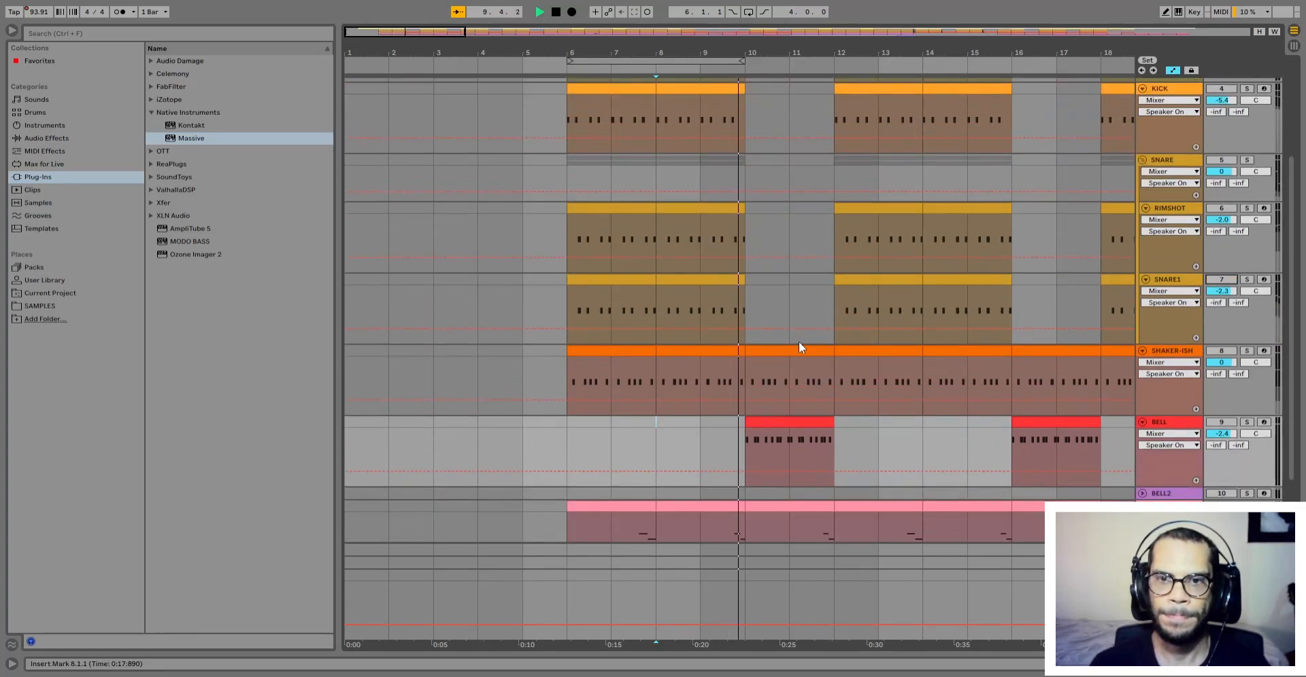
{"action": "scroll", "coordinate": [800, 344], "scroll_direction": "down", "scroll_amount": 1}
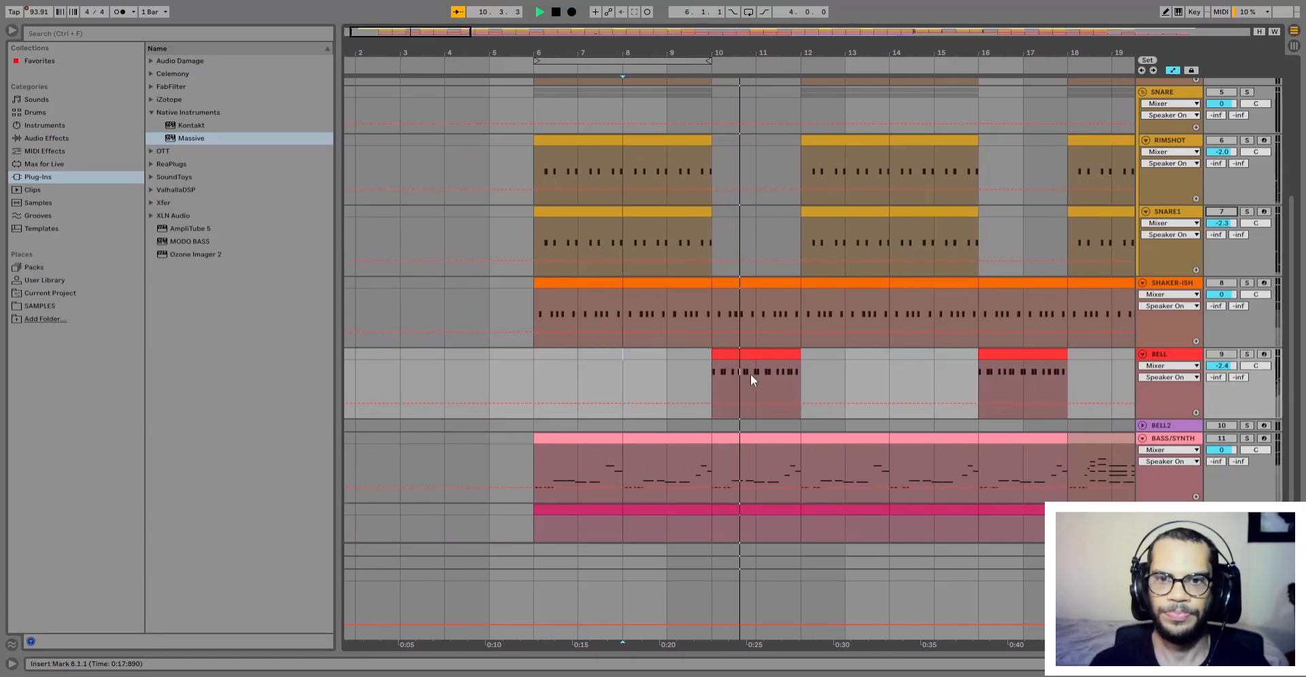
{"action": "scroll", "coordinate": [755, 372], "scroll_direction": "down", "scroll_amount": 3}
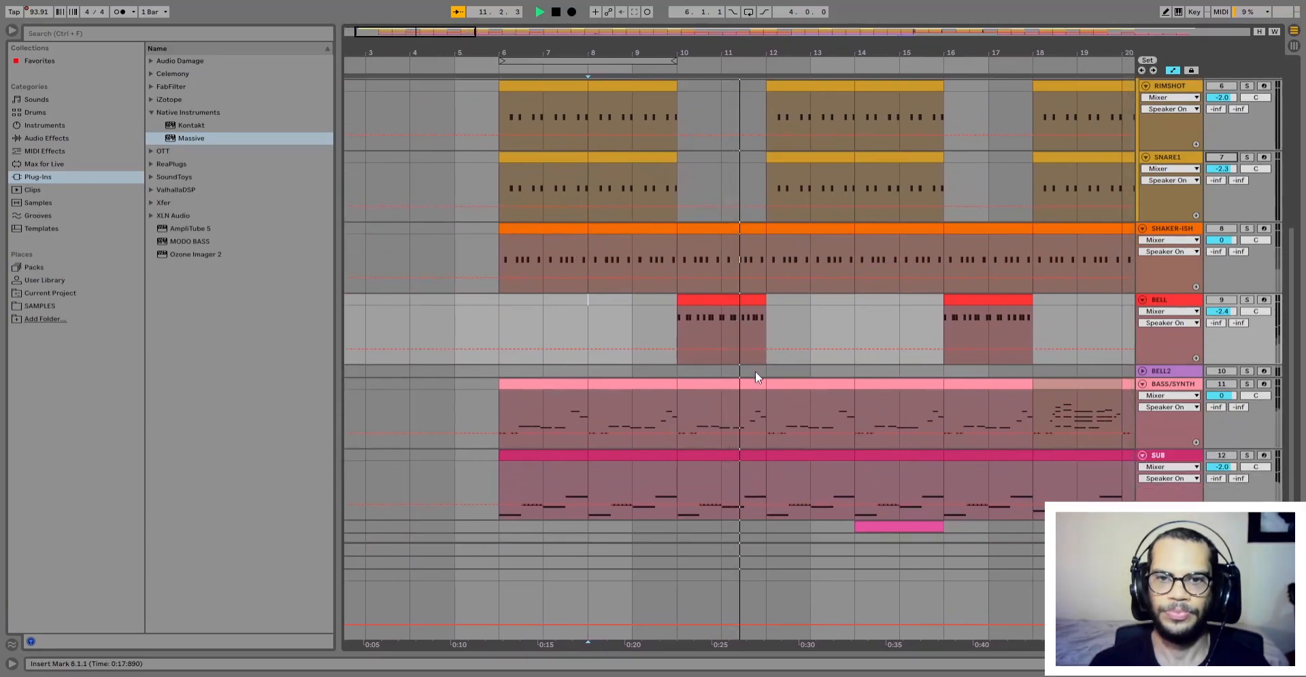
Step: Stop playback and select bars 10–12 on BASS/SYNTH and SUB, followed by the SHAKER-ISH part in the same bars
{"action": "key", "text": "space"}
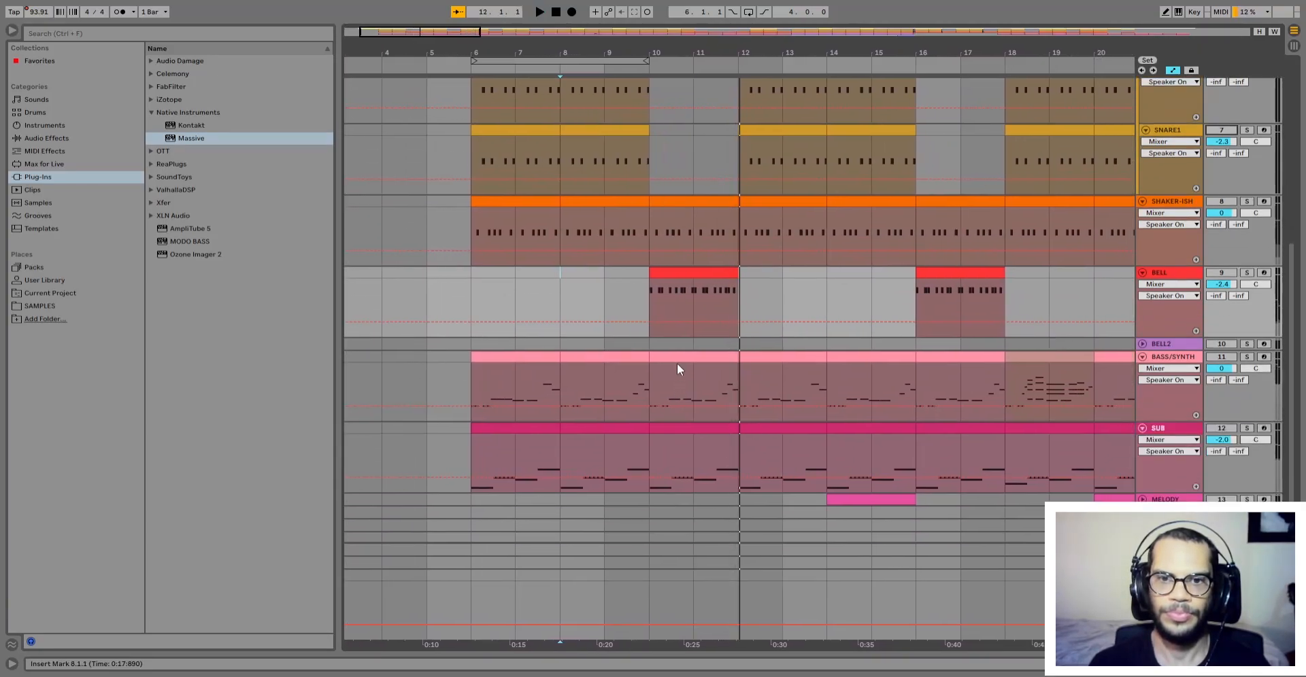
{"action": "left_click", "coordinate": [677, 357]}
{"action": "left_click", "coordinate": [596, 355]}
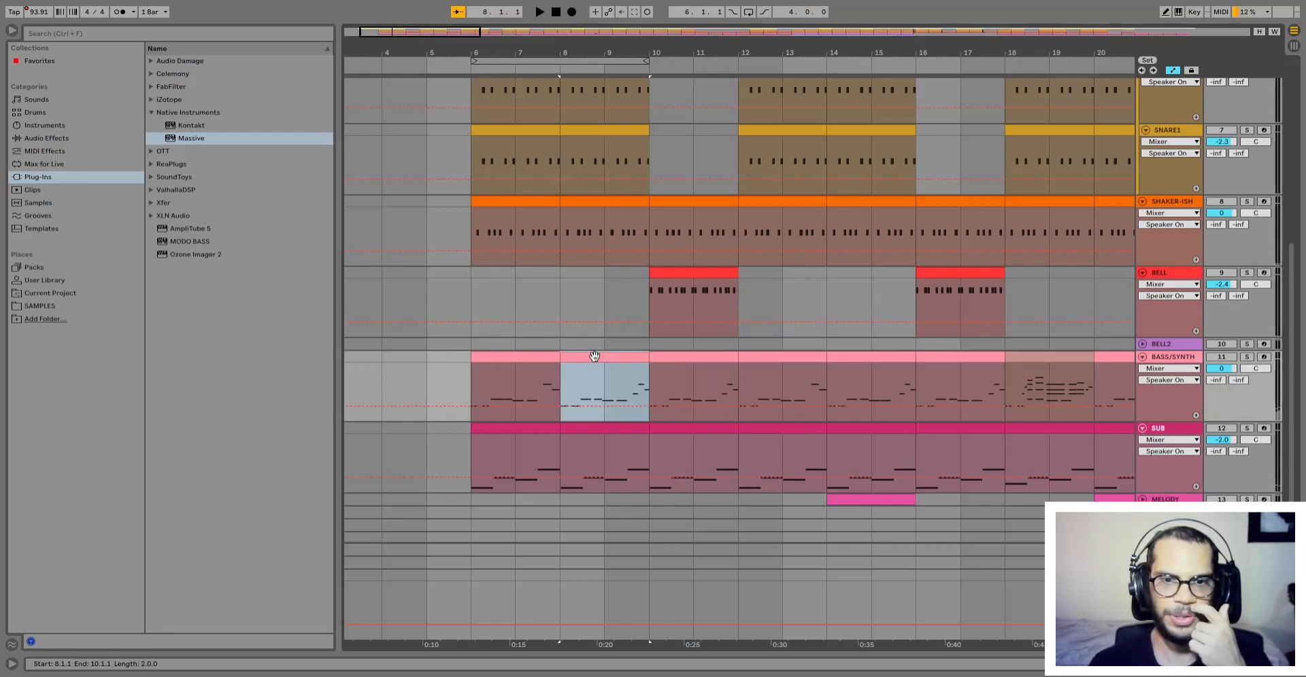
{"action": "left_click", "coordinate": [667, 357]}
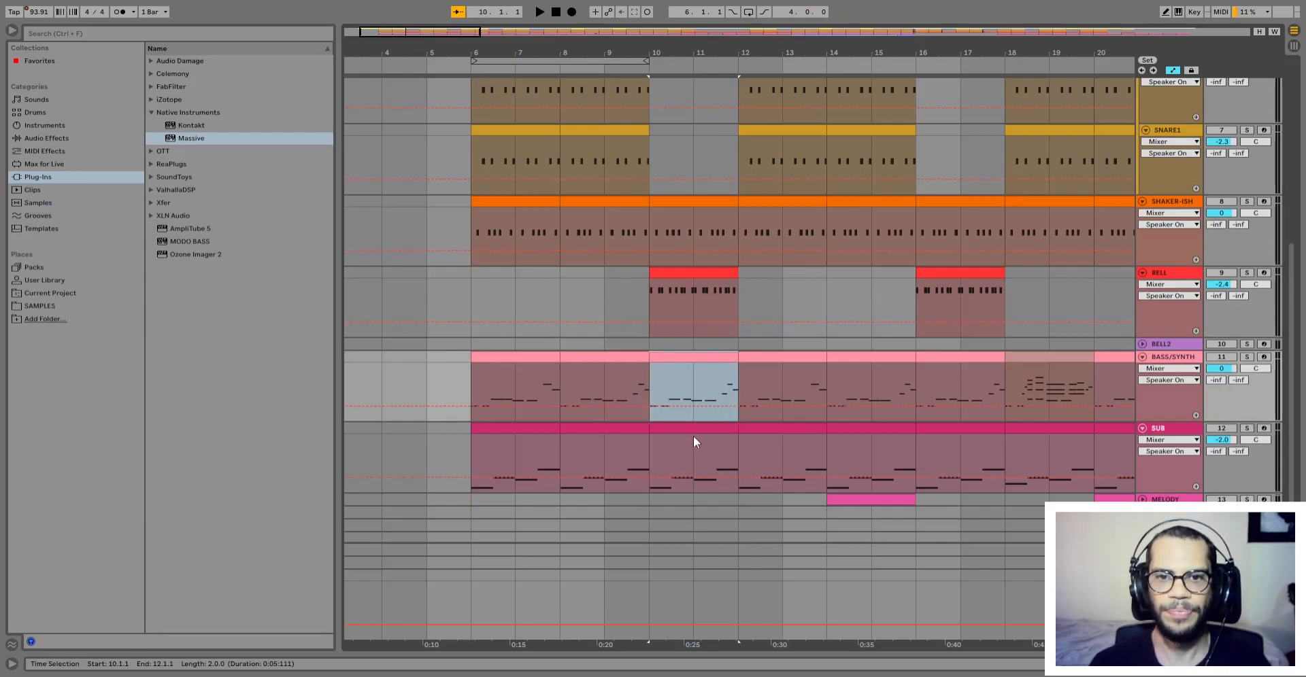
{"action": "left_click", "coordinate": [692, 435]}
{"action": "left_click", "coordinate": [688, 353], "text": "shift"}
{"action": "scroll", "coordinate": [683, 355], "scroll_direction": "up", "scroll_amount": 1}
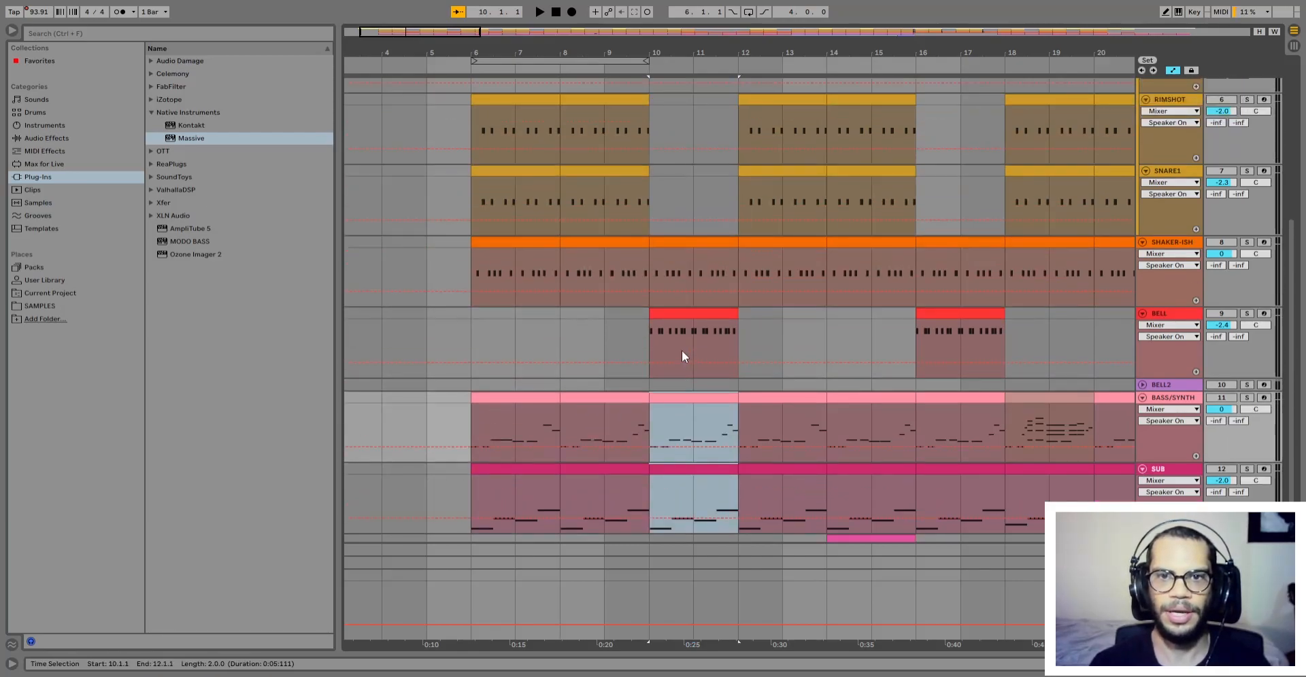
{"action": "left_click", "coordinate": [669, 238]}
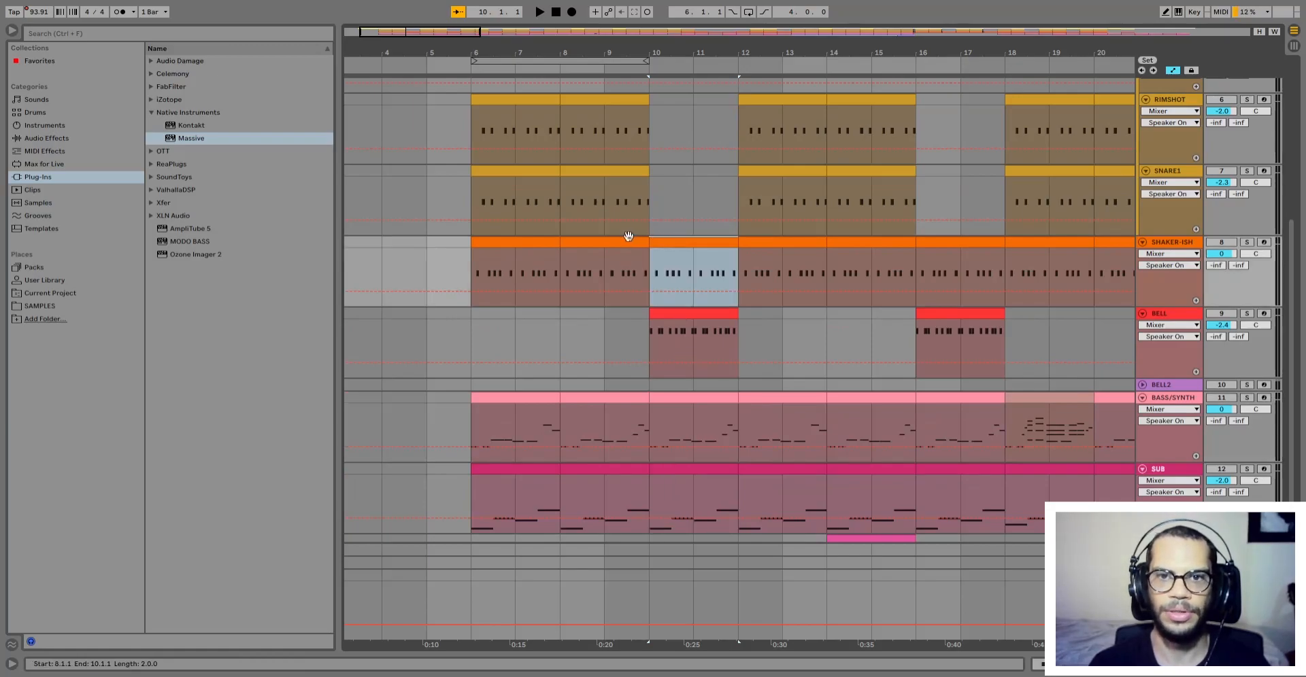
Step: Open the BELL clip in bars 10–12 in the note editor and play it from 10.1.1 with the BELL track activated
{"action": "left_click", "coordinate": [692, 316]}
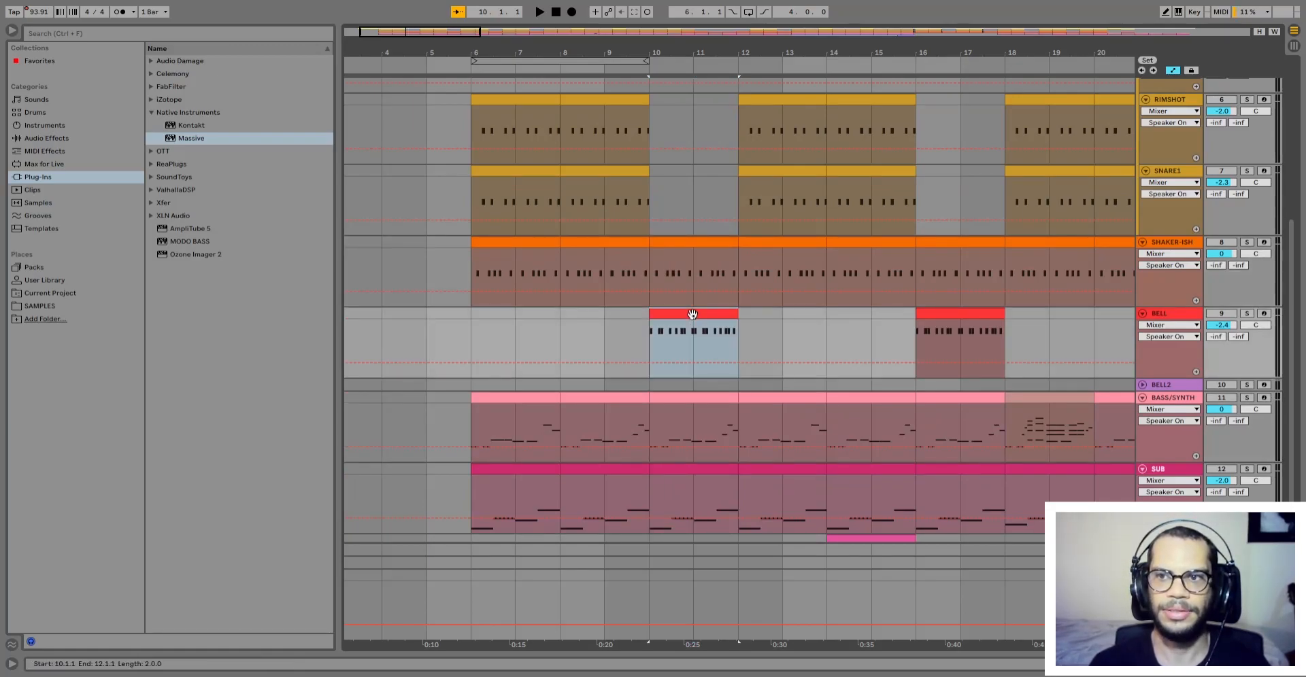
{"action": "double_click", "coordinate": [693, 314]}
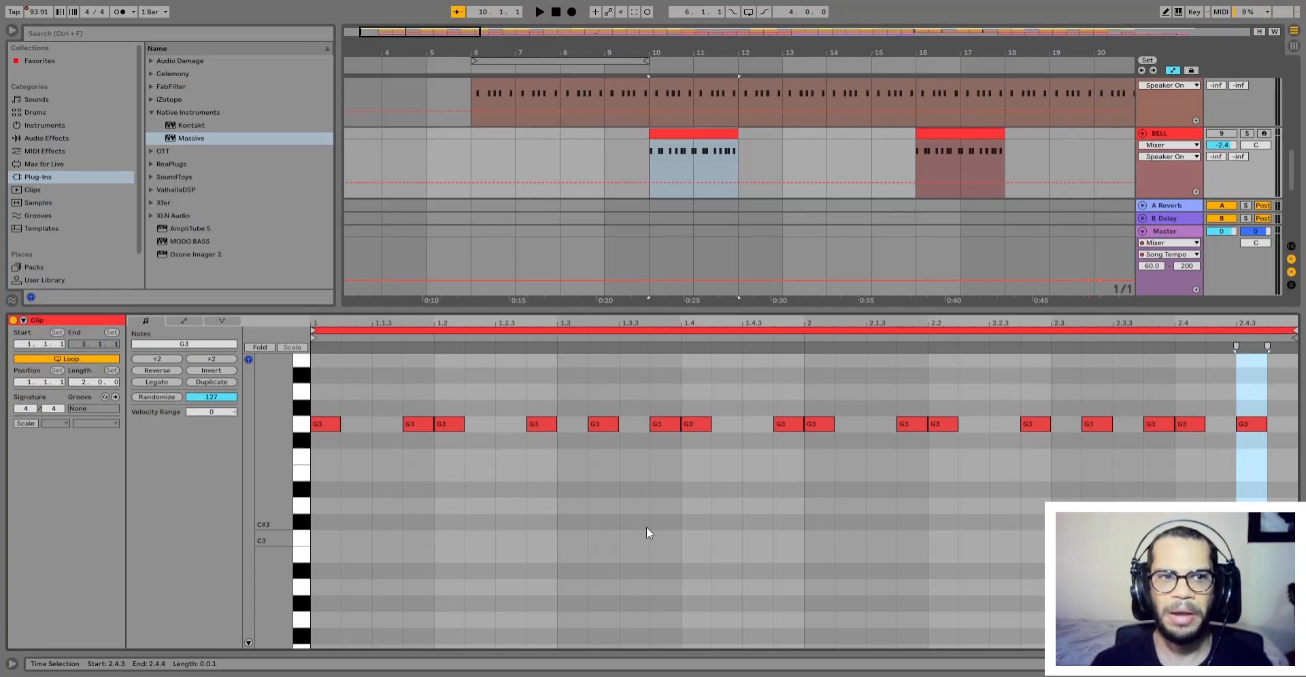
{"action": "left_click", "coordinate": [712, 143]}
{"action": "left_click", "coordinate": [705, 135]}
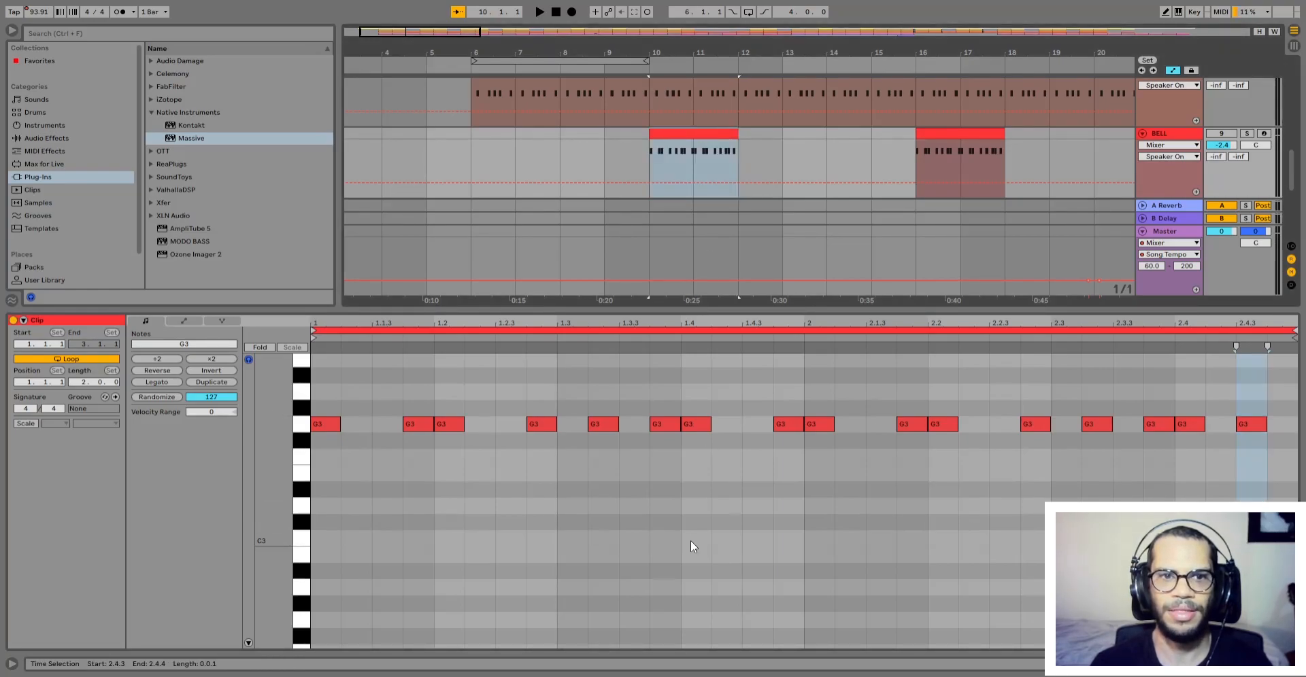
{"action": "key", "text": "space"}
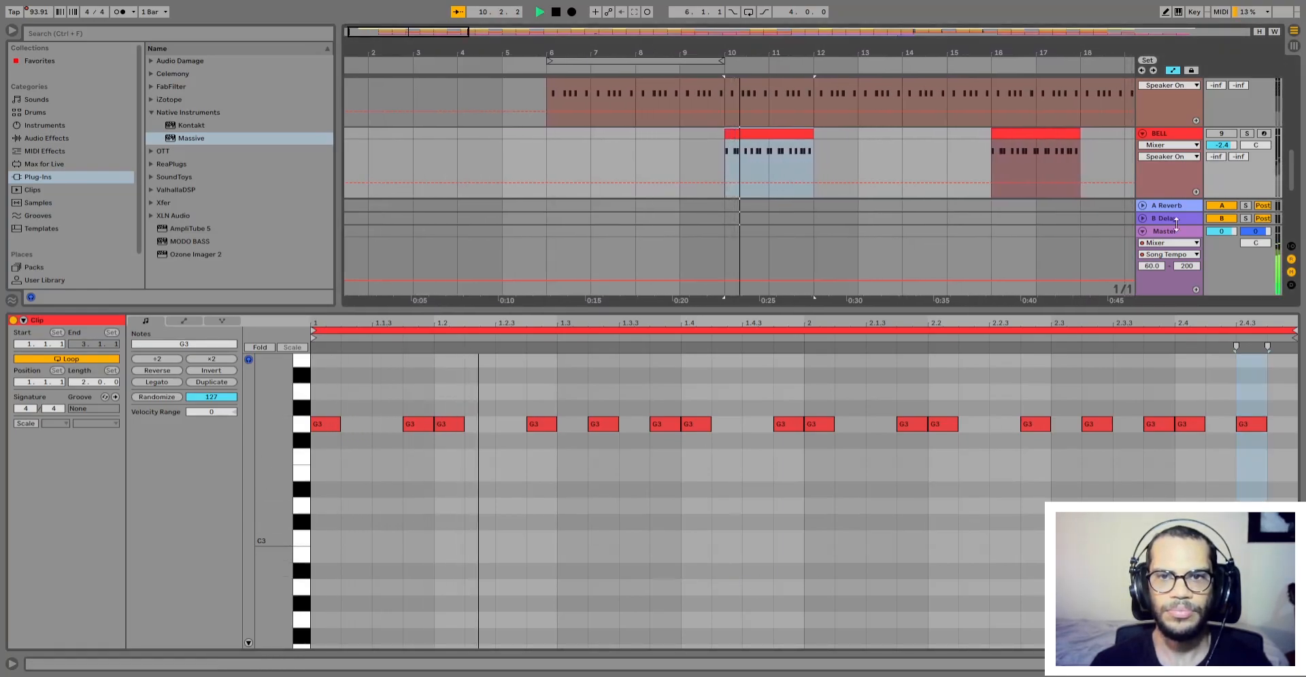
{"action": "left_click", "coordinate": [1224, 134]}
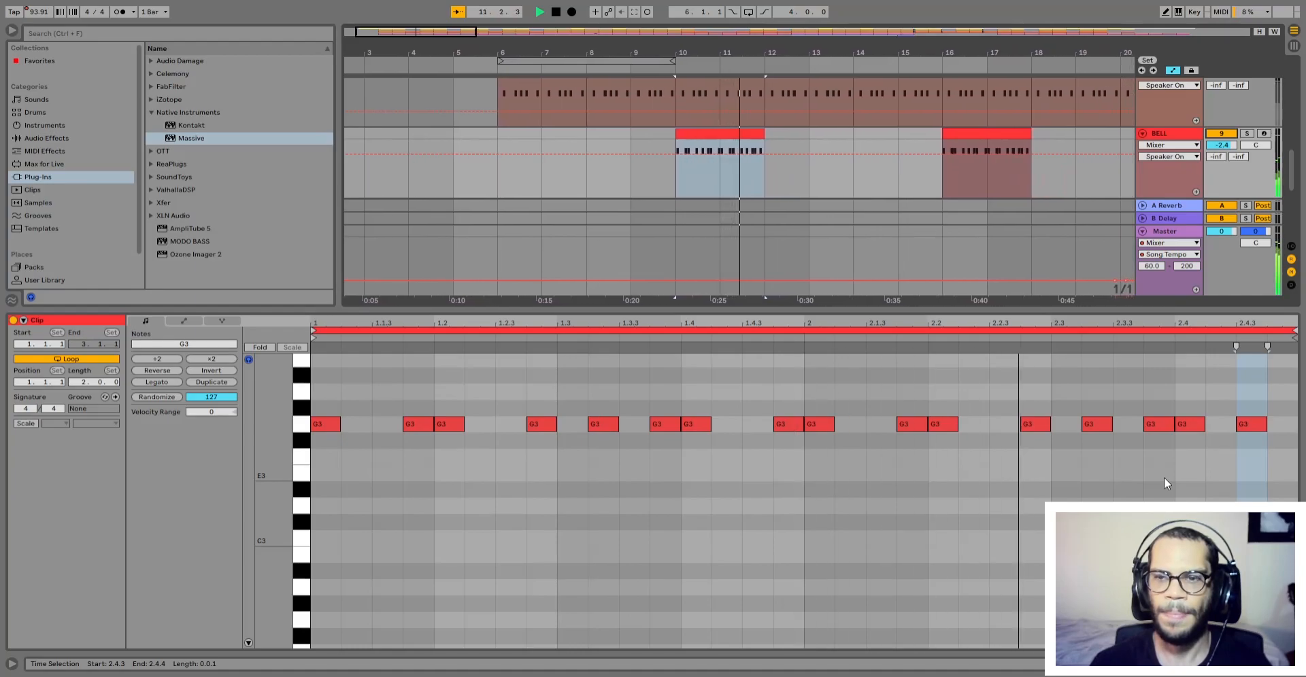
{"action": "key", "text": "space"}
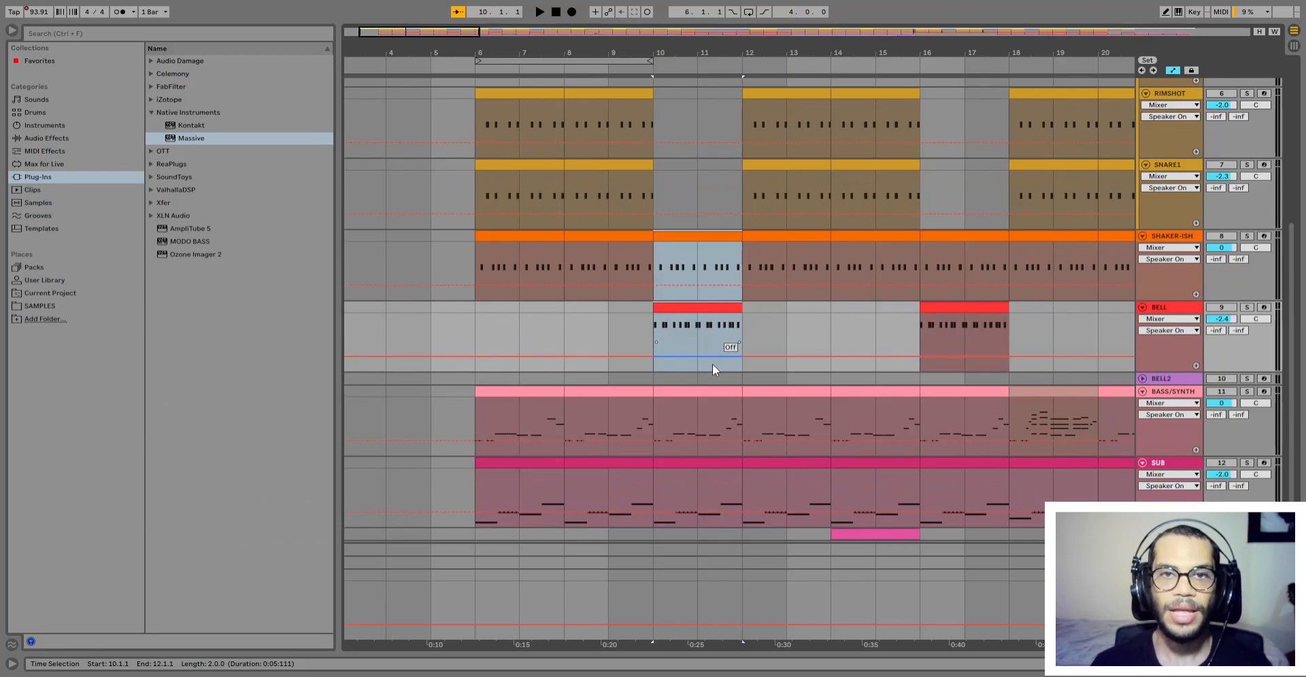
Step: Select bars 10–12 on SHAKER-ISH and BELL, then bars 12–16 from SHAKER-ISH down to SUB and up across the drum tracks
{"action": "left_click", "coordinate": [709, 300], "text": "shift"}
{"action": "scroll", "coordinate": [746, 356], "scroll_direction": "up", "scroll_amount": 3}
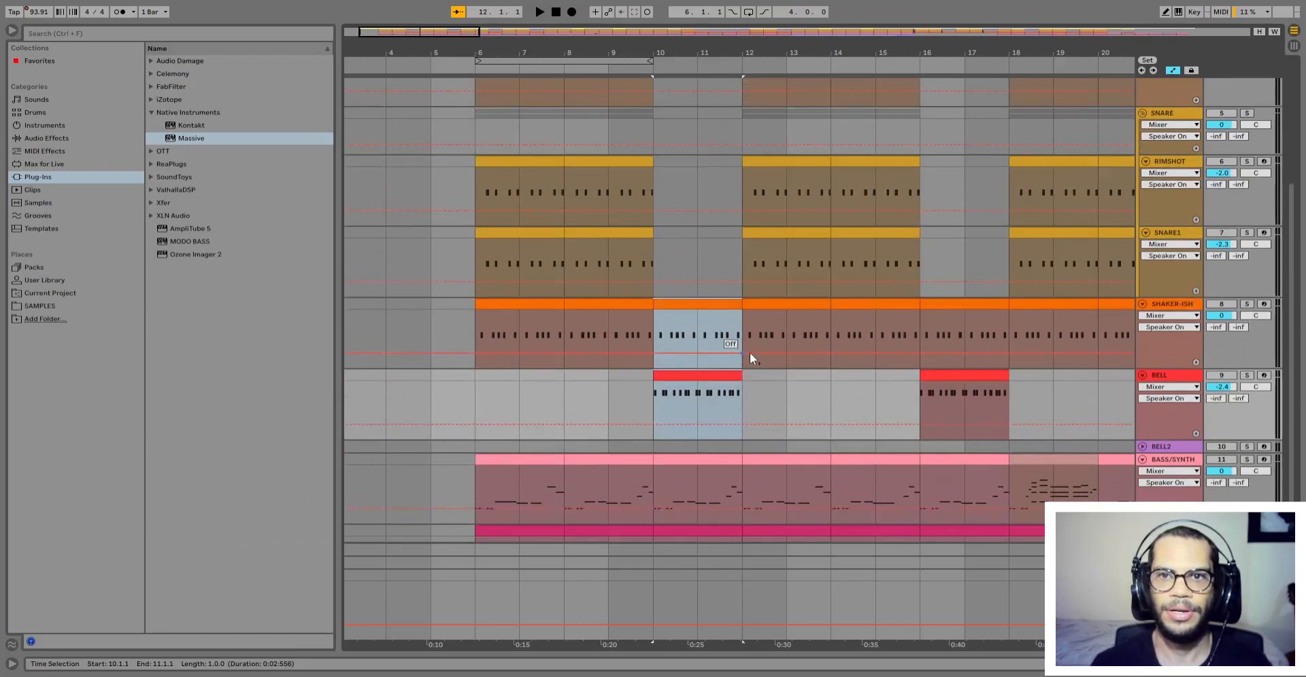
{"action": "left_click", "coordinate": [777, 305]}
{"action": "left_click", "coordinate": [881, 305], "text": "shift"}
{"action": "scroll", "coordinate": [890, 415], "scroll_direction": "down", "scroll_amount": 2}
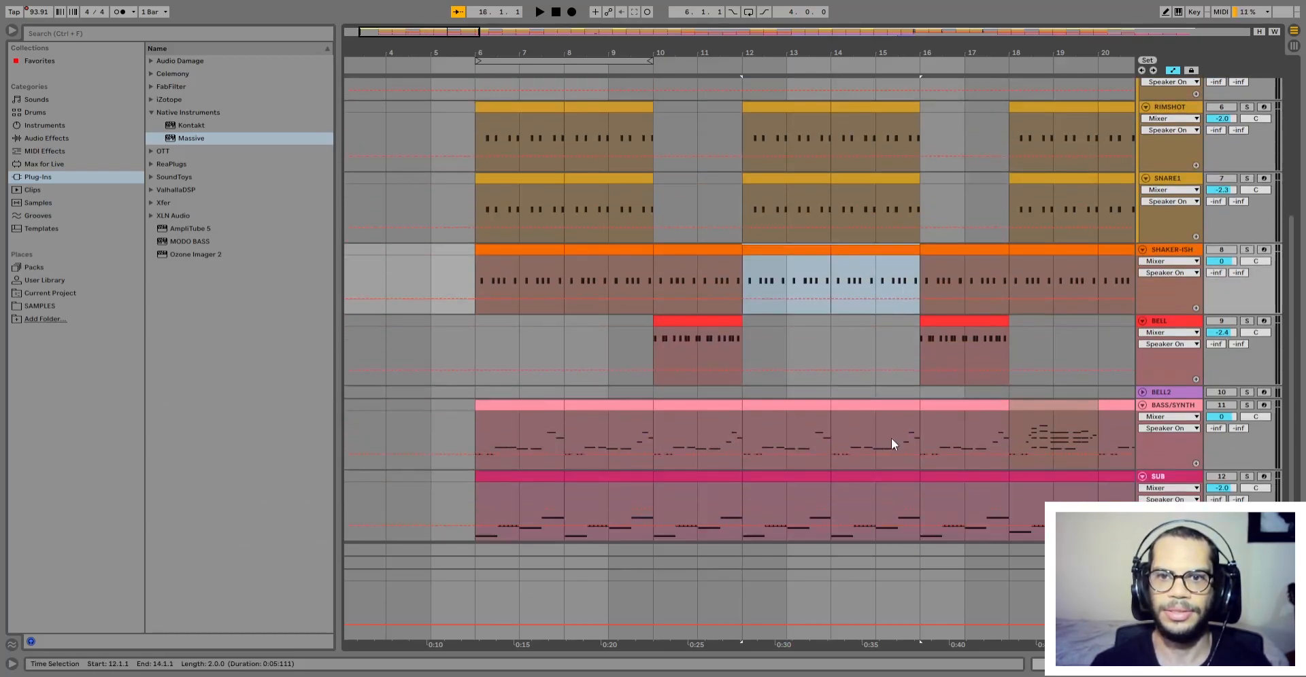
{"action": "left_click", "coordinate": [884, 414], "text": "shift"}
{"action": "left_click", "coordinate": [912, 401], "text": "shift"}
{"action": "left_click", "coordinate": [885, 473], "text": "shift"}
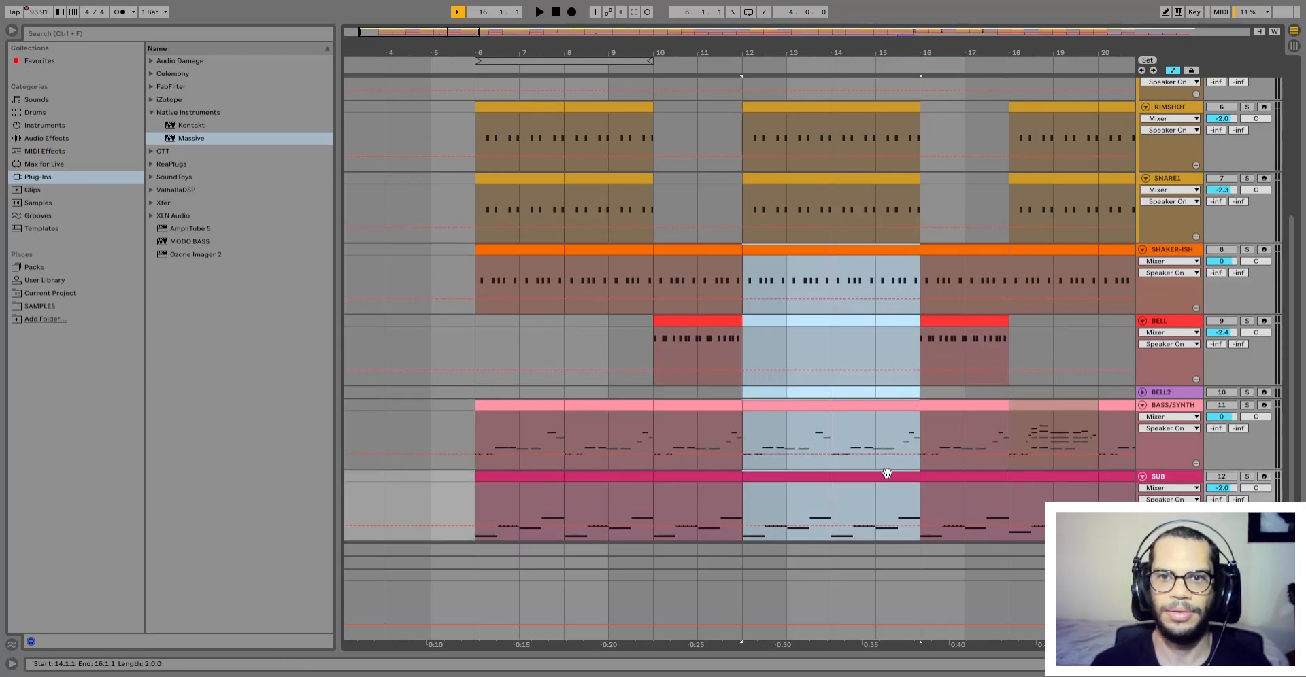
{"action": "scroll", "coordinate": [879, 451], "scroll_direction": "up", "scroll_amount": 8}
{"action": "scroll", "coordinate": [810, 268], "scroll_direction": "up", "scroll_amount": 1}
{"action": "left_click", "coordinate": [793, 178], "text": "shift"}
{"action": "scroll", "coordinate": [813, 397], "scroll_direction": "down", "scroll_amount": 10}
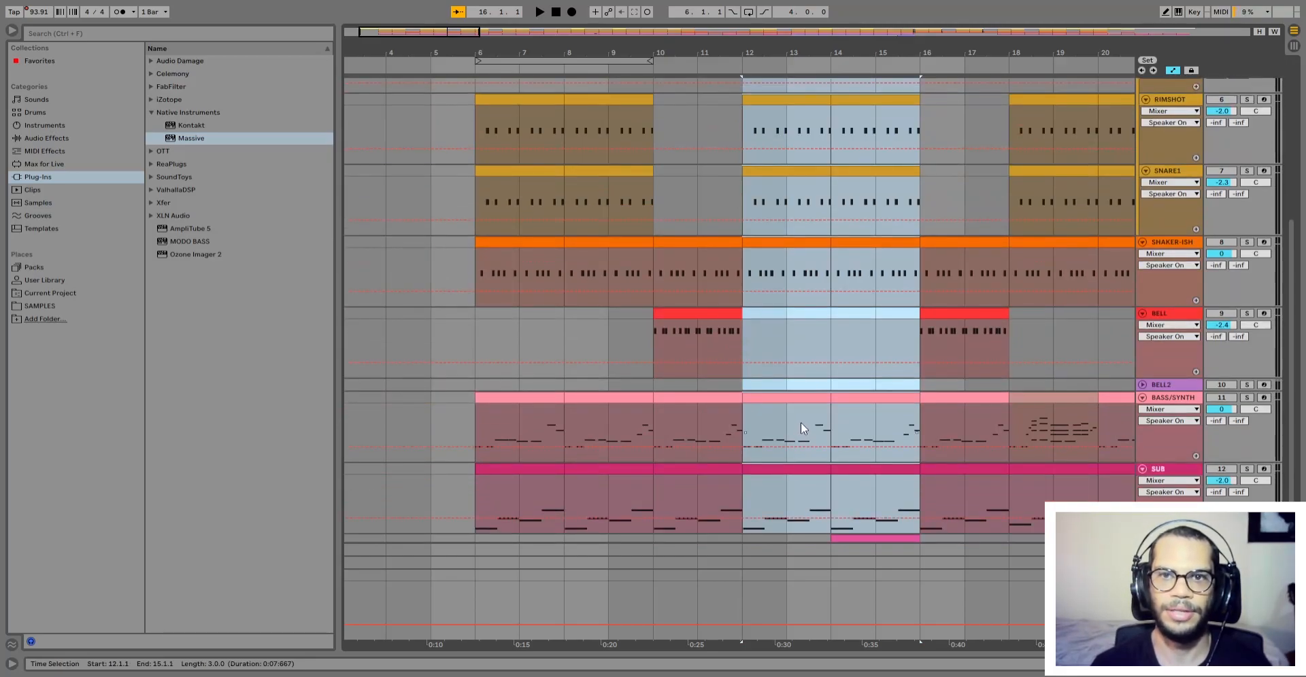
Step: Play the arrangement from the BELL clip at bar 10, following the drum and bass tracks into bar 15
{"action": "left_click", "coordinate": [710, 313]}
{"action": "key", "text": "space"}
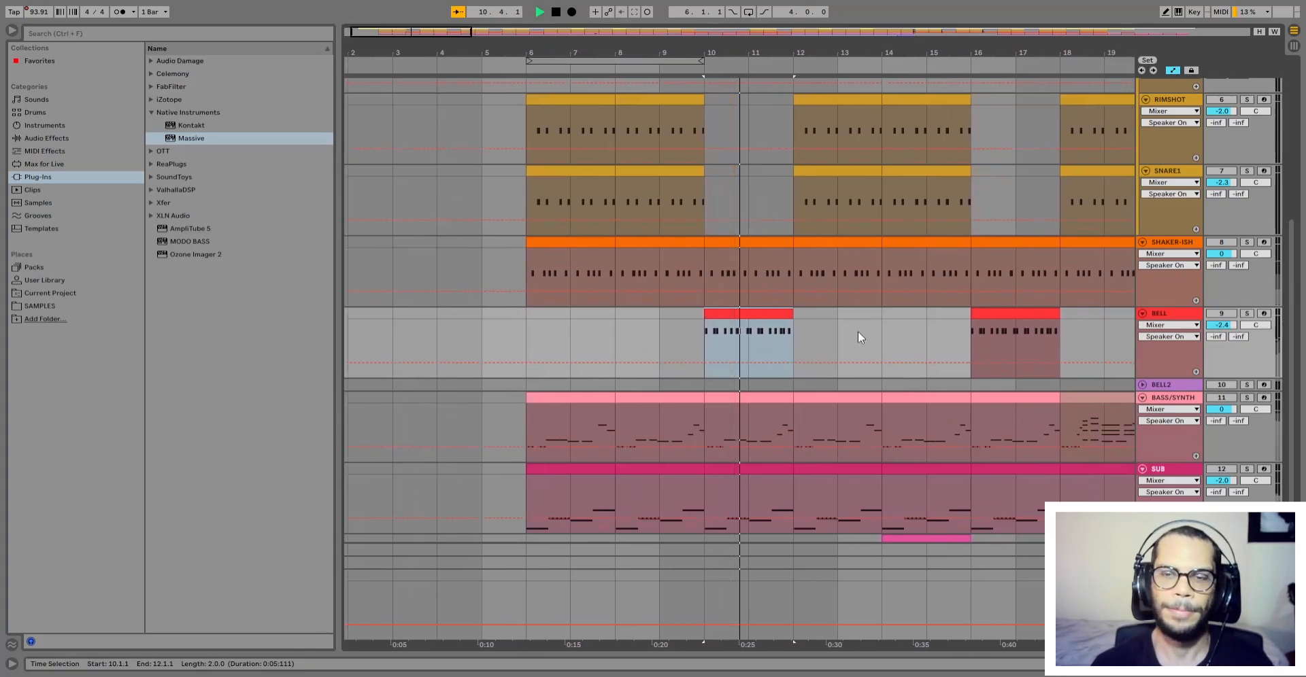
{"action": "scroll", "coordinate": [839, 361], "scroll_direction": "down", "scroll_amount": 1}
{"action": "scroll", "coordinate": [798, 427], "scroll_direction": "up", "scroll_amount": 8}
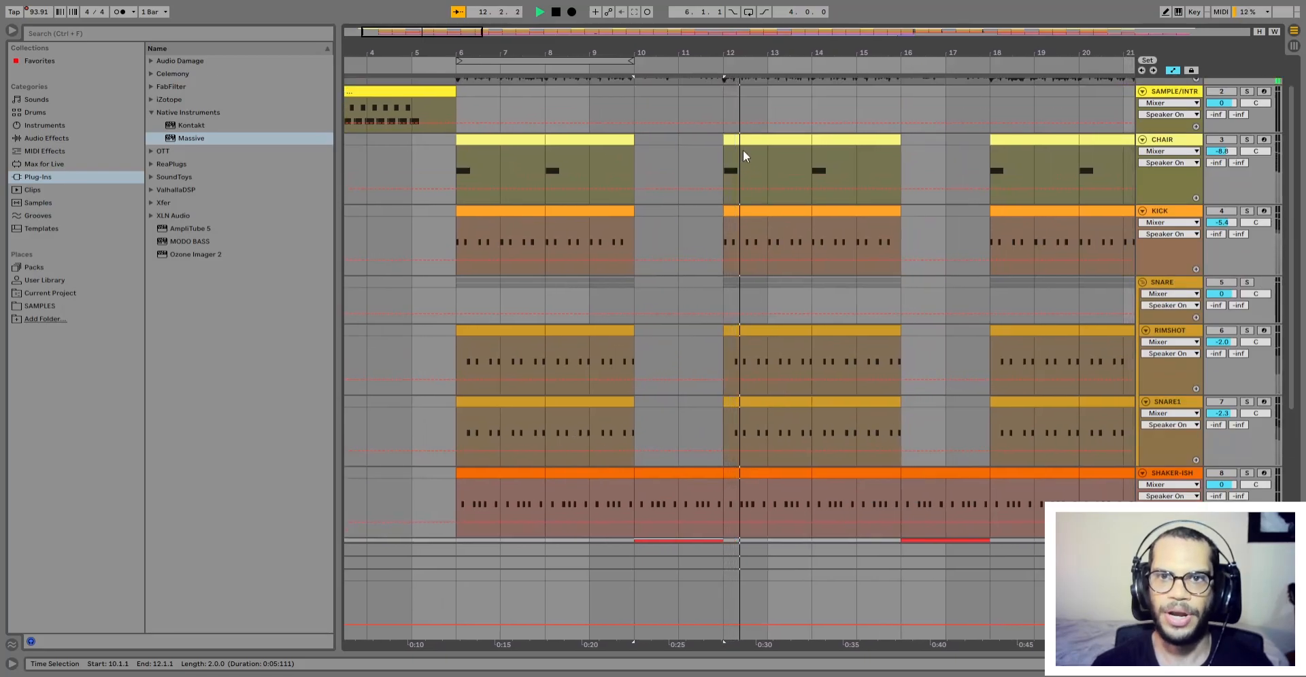
{"action": "scroll", "coordinate": [748, 306], "scroll_direction": "down", "scroll_amount": 3}
{"action": "scroll", "coordinate": [731, 368], "scroll_direction": "down", "scroll_amount": 2}
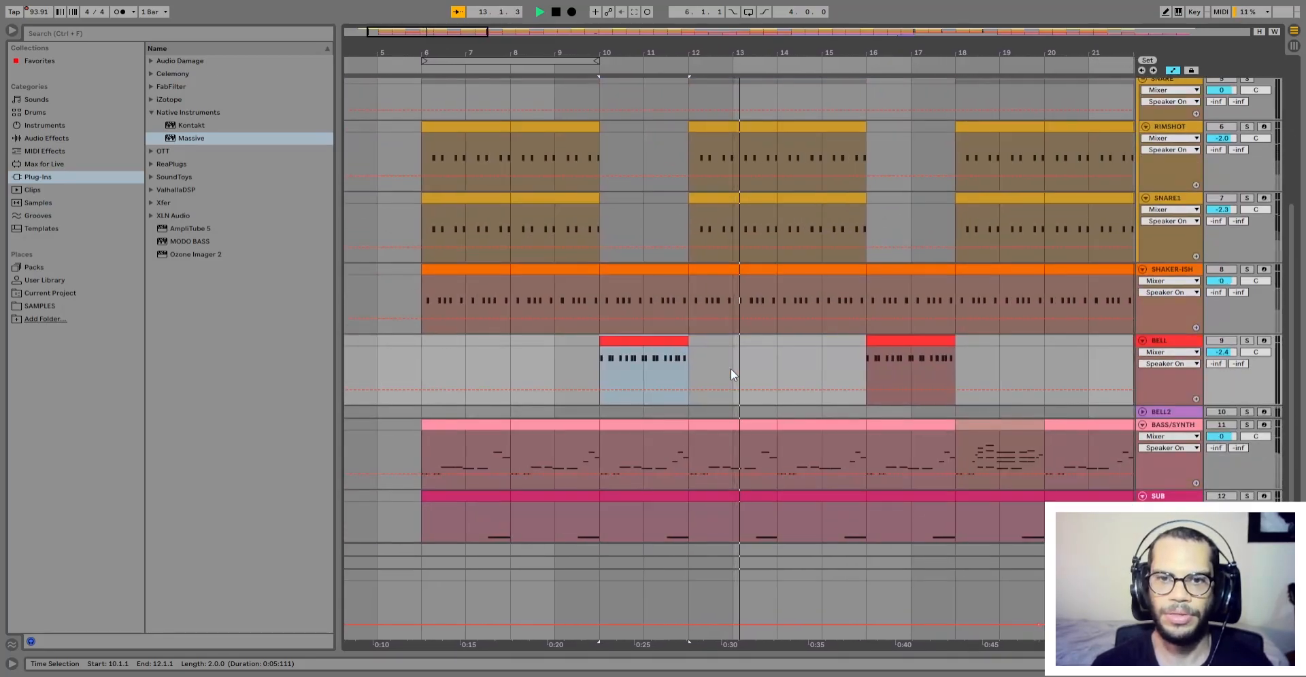
{"action": "scroll", "coordinate": [770, 391], "scroll_direction": "up", "scroll_amount": 5}
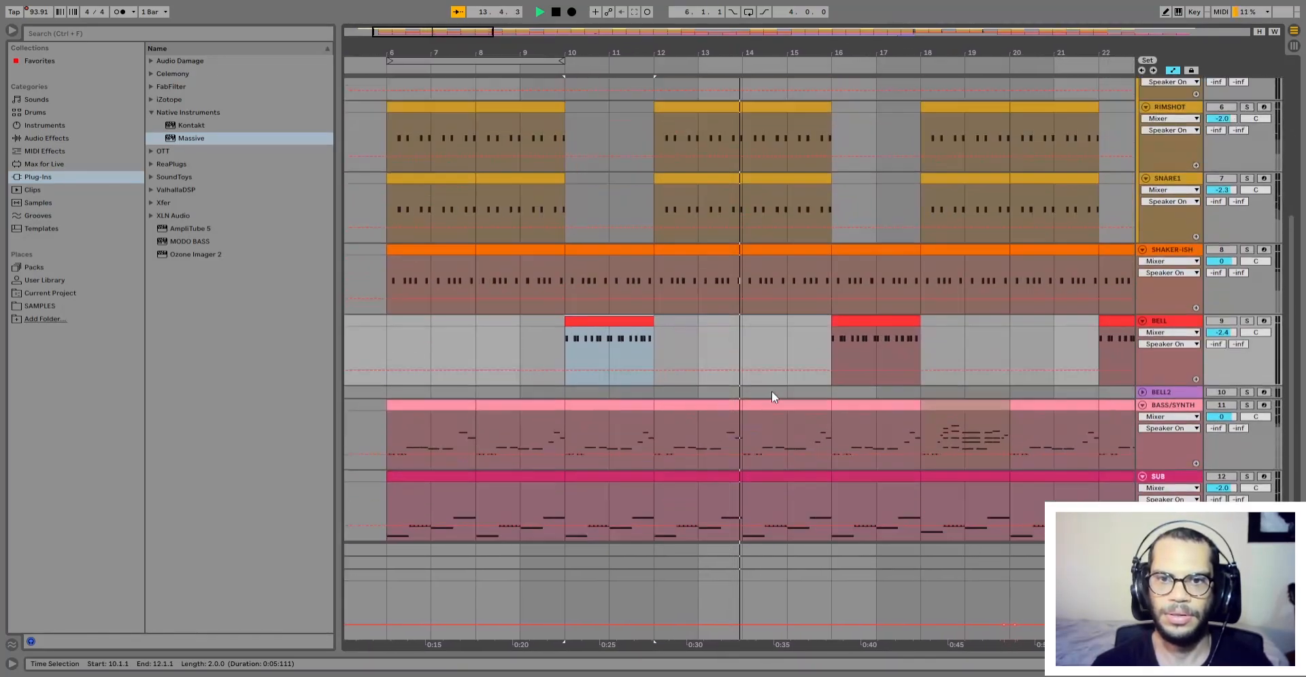
{"action": "scroll", "coordinate": [770, 391], "scroll_direction": "down", "scroll_amount": 5}
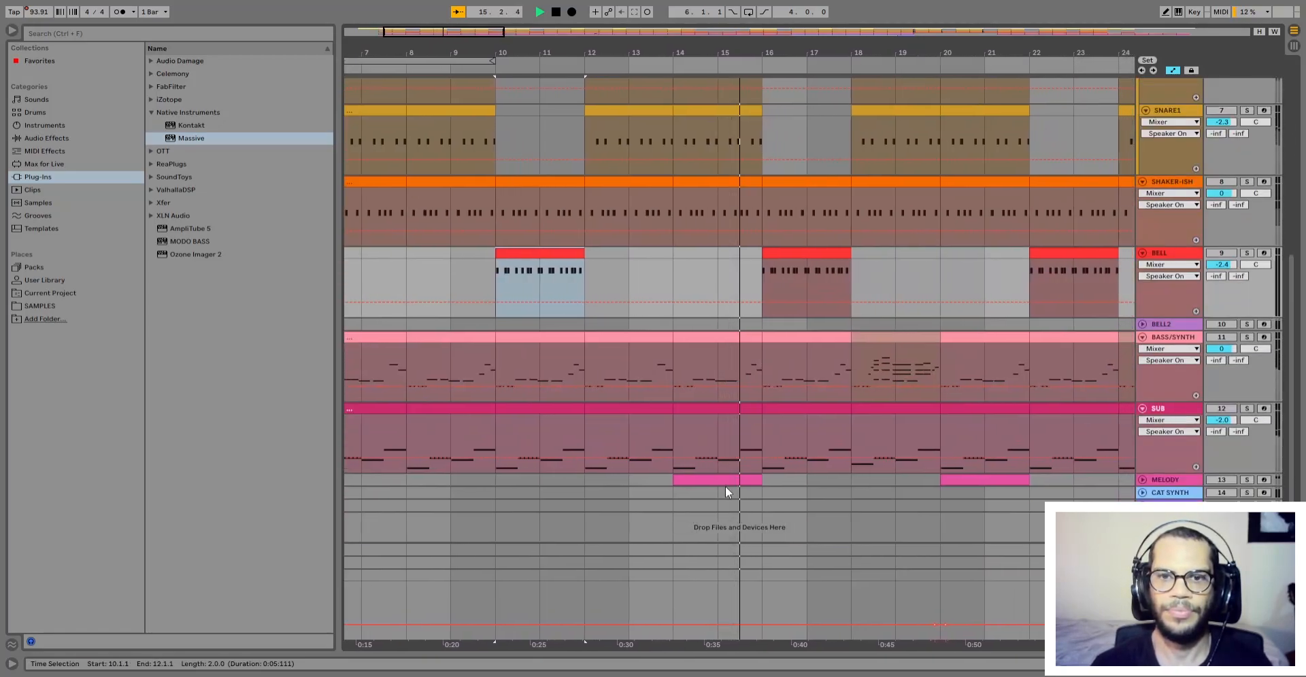
{"action": "key", "text": "space"}
Step: Select the MELODY clip in bars 14–16 and expand the MELODY track to show its notes
{"action": "left_click", "coordinate": [717, 485]}
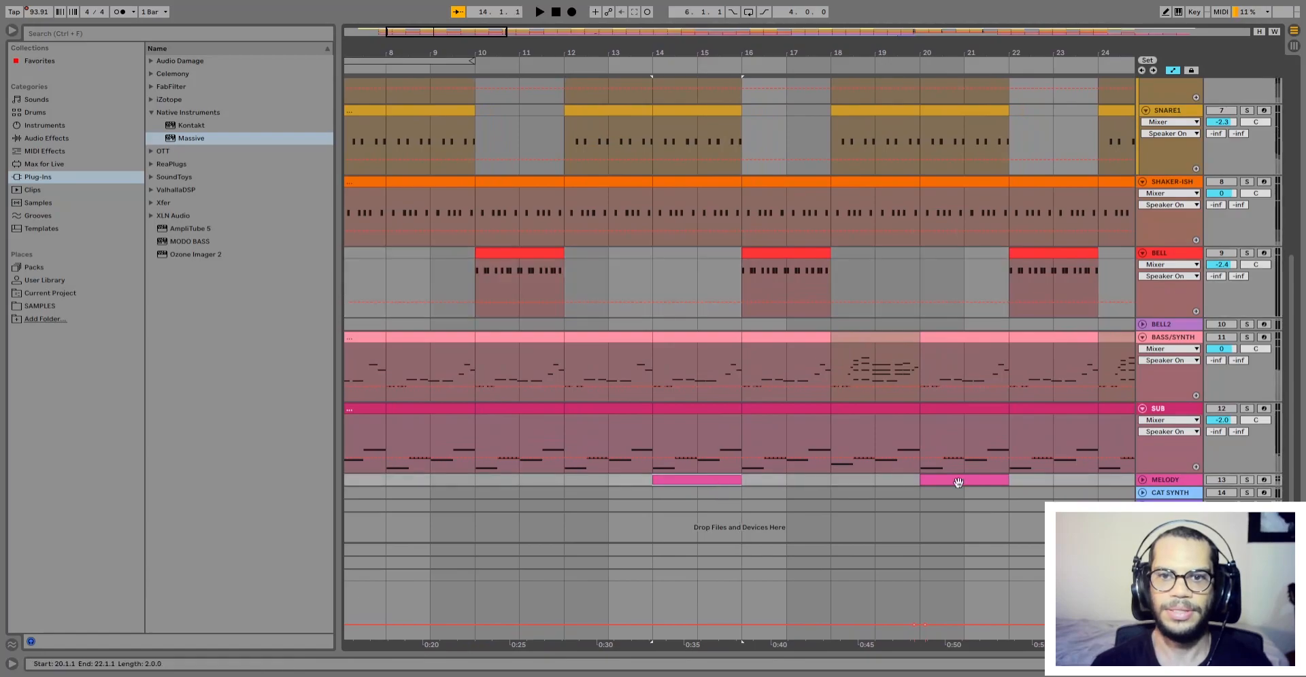
{"action": "left_click", "coordinate": [1143, 480]}
{"action": "scroll", "coordinate": [688, 335], "scroll_direction": "down", "scroll_amount": 1}
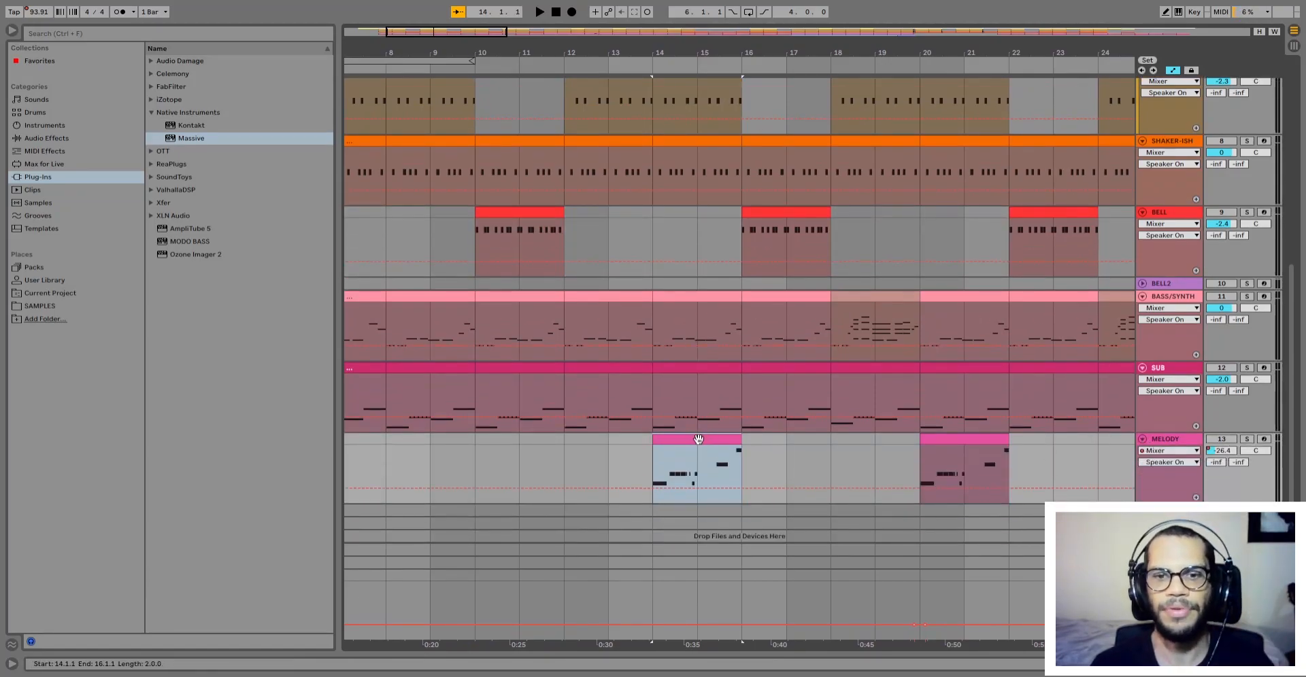
{"action": "scroll", "coordinate": [700, 442], "scroll_direction": "down", "scroll_amount": 1}
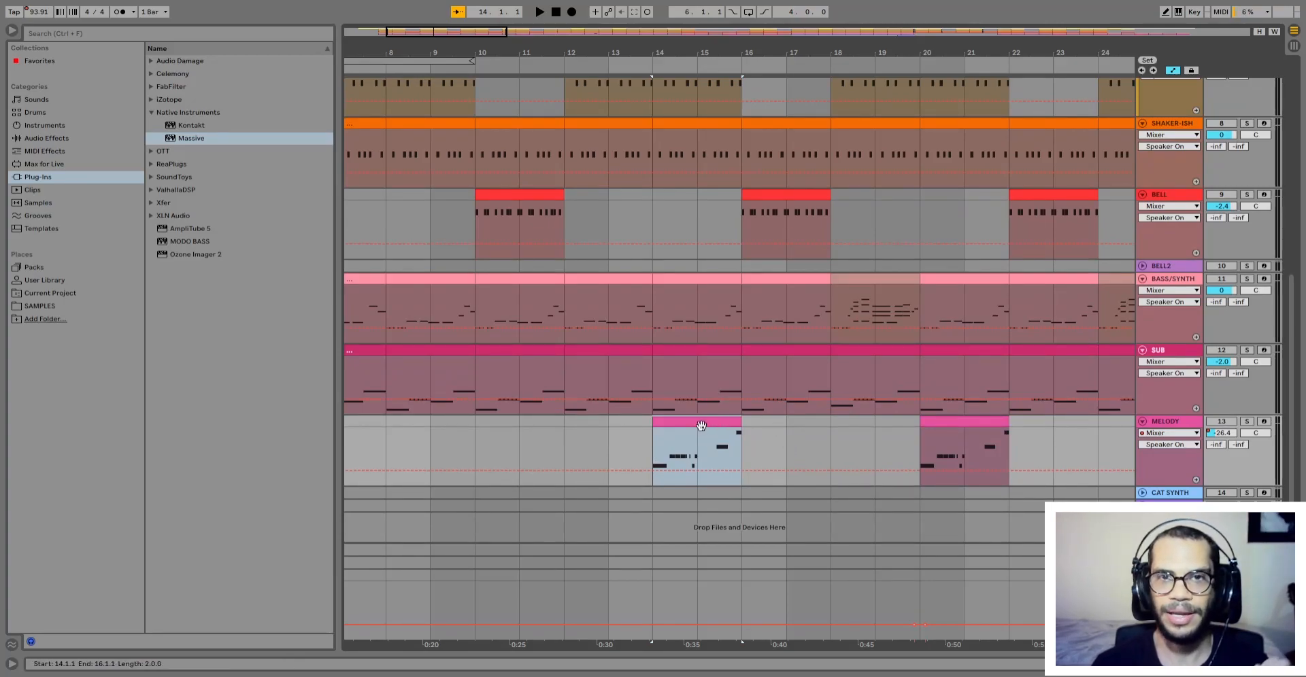
Step: Play the arrangement from 12.1.1 through the MELODY entry and select the MELODY clip at bar 14
{"action": "left_click", "coordinate": [561, 426]}
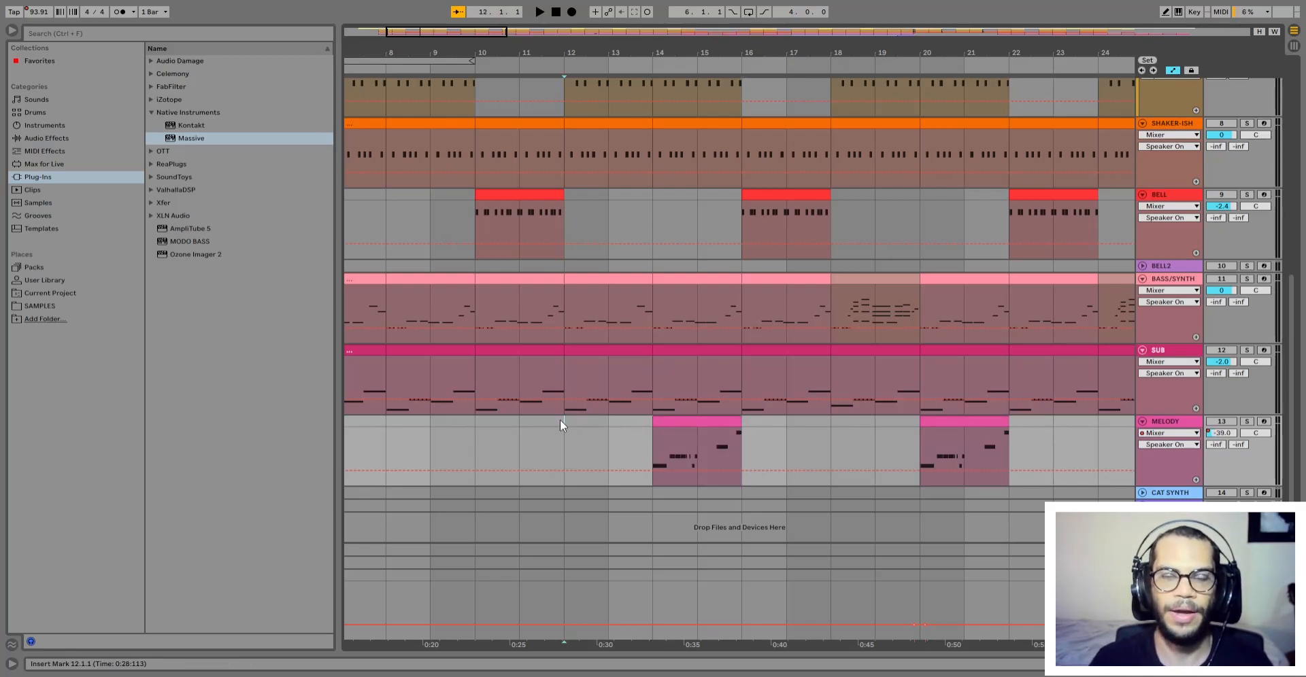
{"action": "key", "text": "space"}
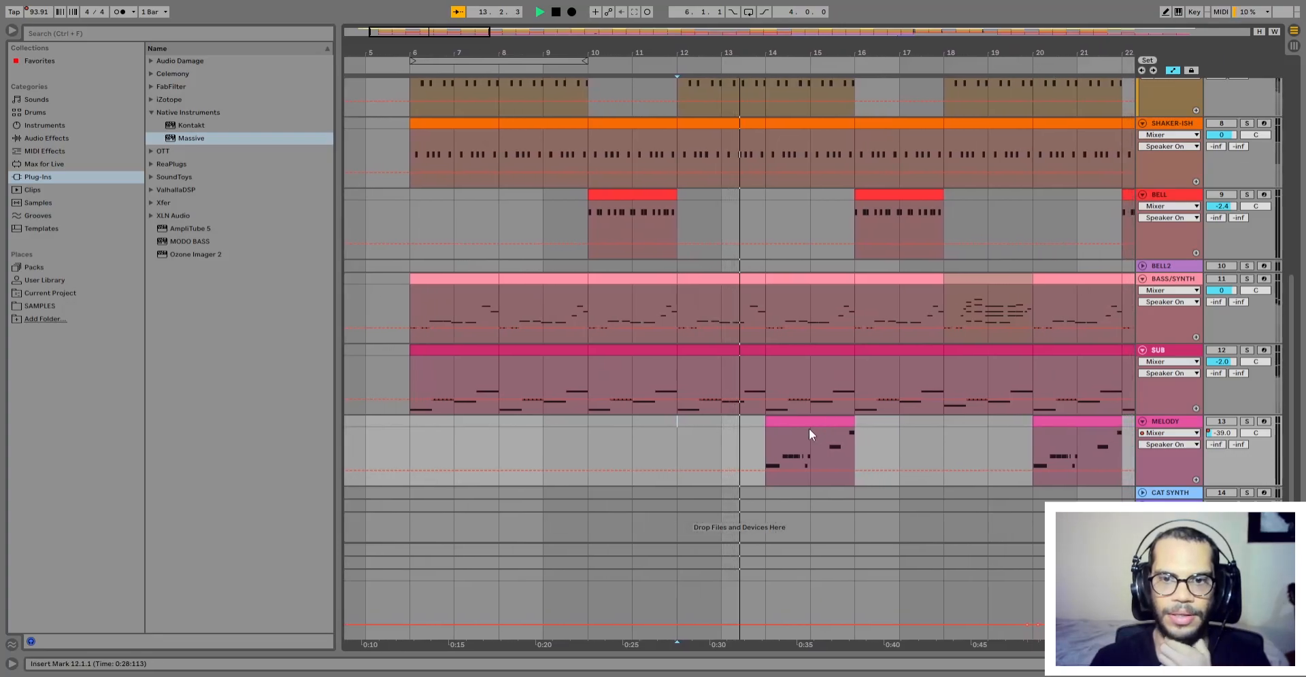
{"action": "left_click", "coordinate": [776, 431]}
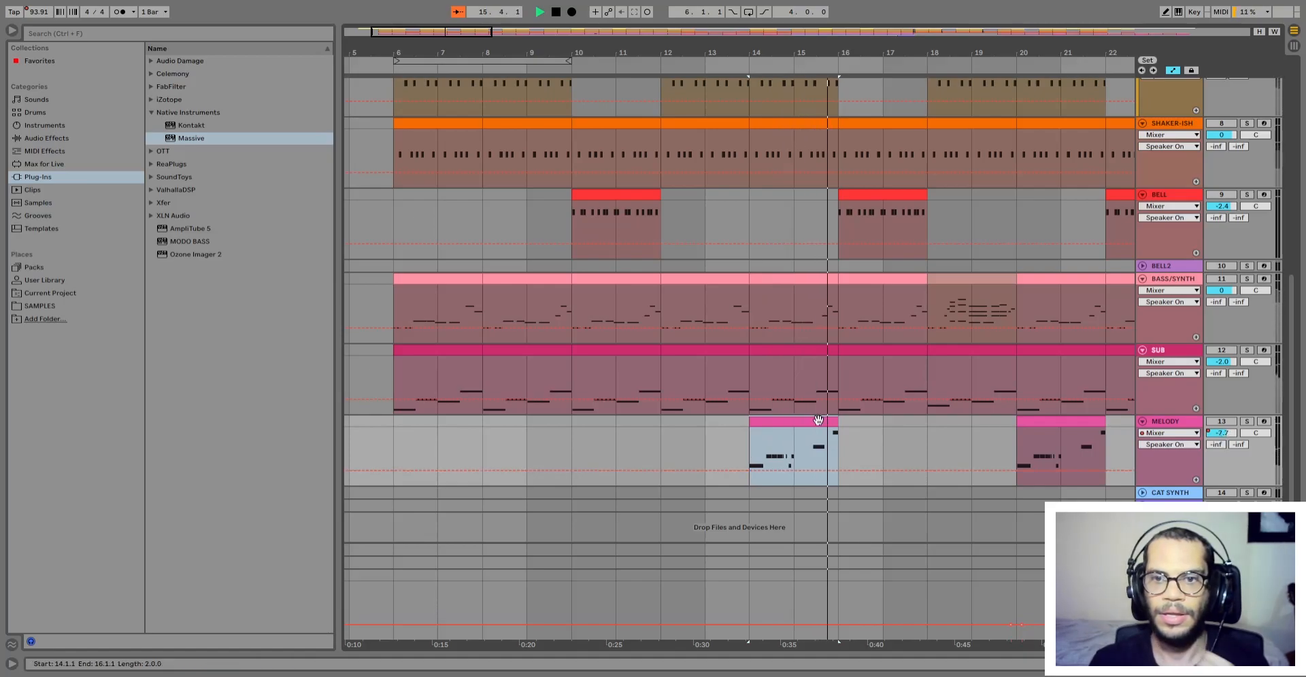
Step: Open the MELODY clip at bar 14 in the note editor and play it with its track activated, then deactivate the track
{"action": "double_click", "coordinate": [805, 421]}
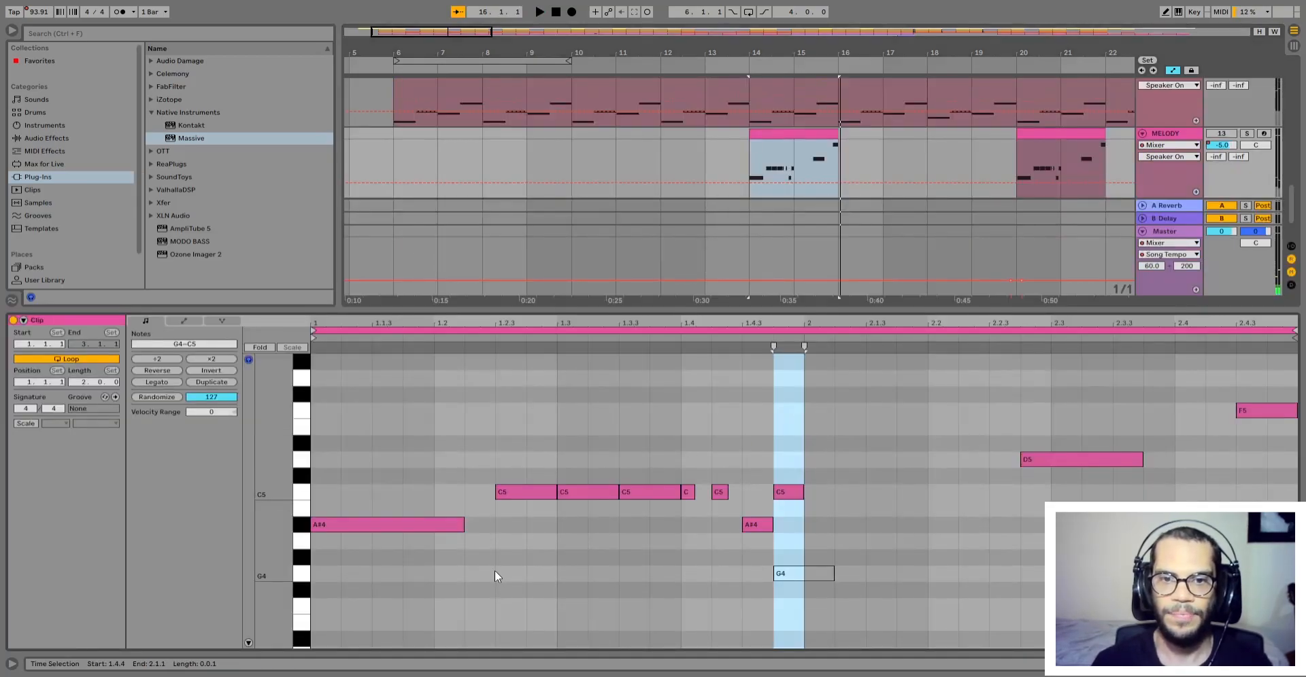
{"action": "key", "text": "space"}
{"action": "left_click", "coordinate": [1222, 134]}
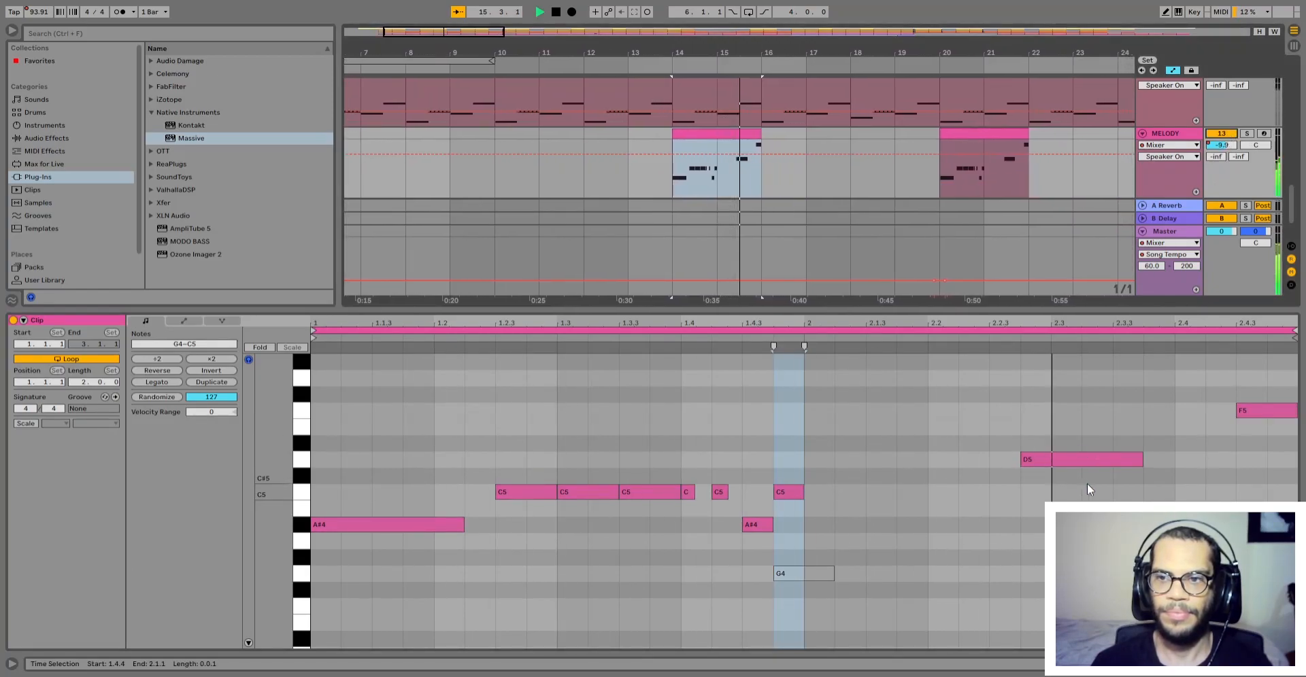
{"action": "scroll", "coordinate": [1079, 476], "scroll_direction": "up", "scroll_amount": 3}
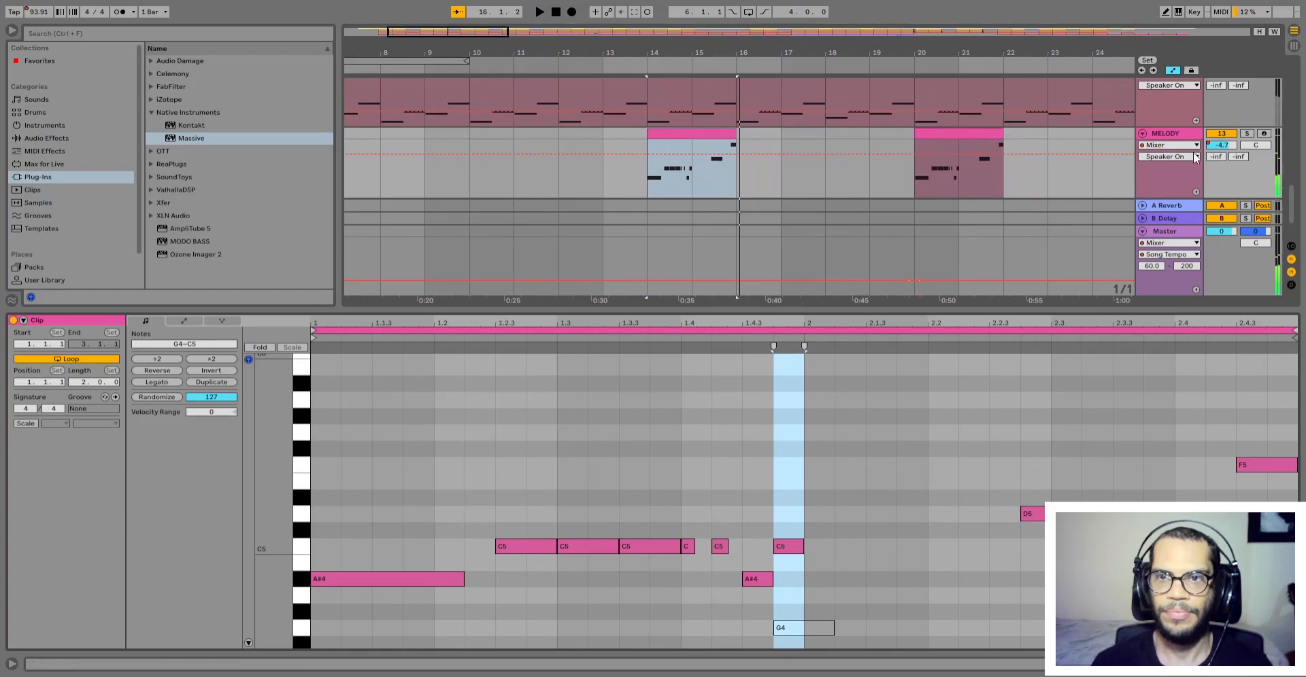
{"action": "left_click", "coordinate": [1231, 135]}
Step: Go through the melody's notes in order by selecting the opening A#4, the C5 run, the short A#4, D5 and F5
{"action": "left_click_drag", "start_coordinate": [838, 131], "coordinate": [1002, 128]}
{"action": "left_click", "coordinate": [710, 134]}
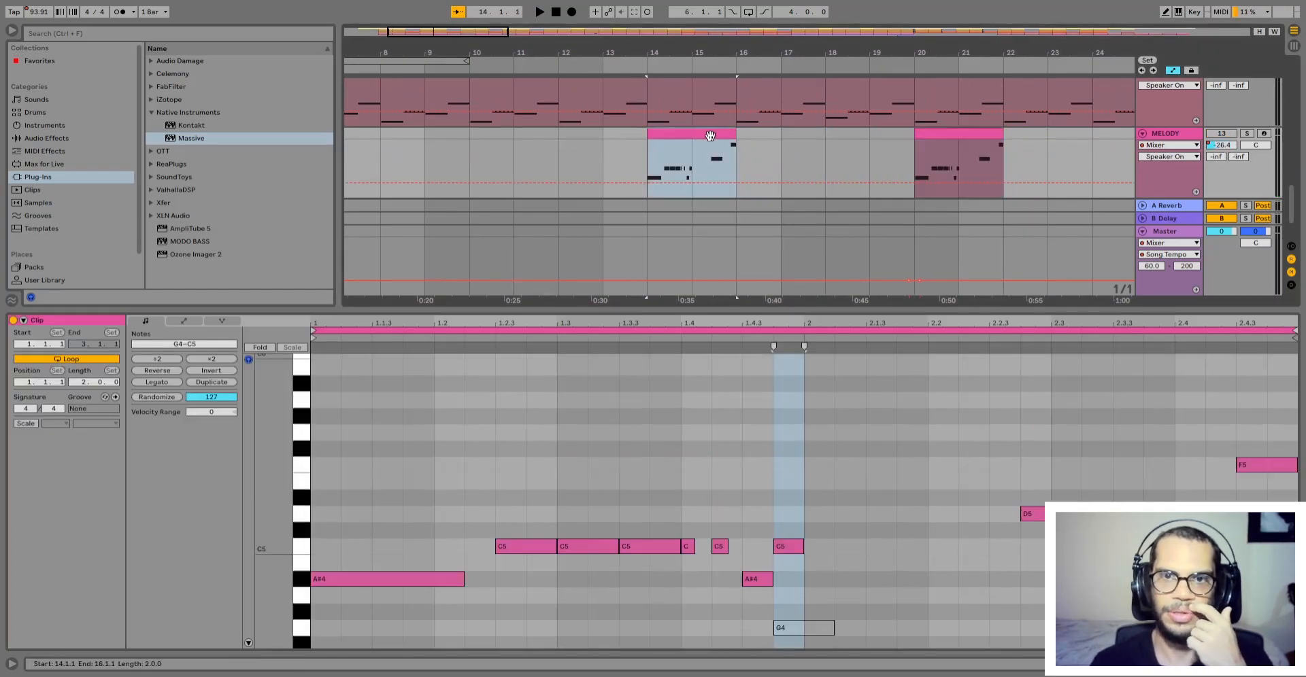
{"action": "scroll", "coordinate": [621, 473], "scroll_direction": "down", "scroll_amount": 2}
{"action": "left_click", "coordinate": [394, 532]}
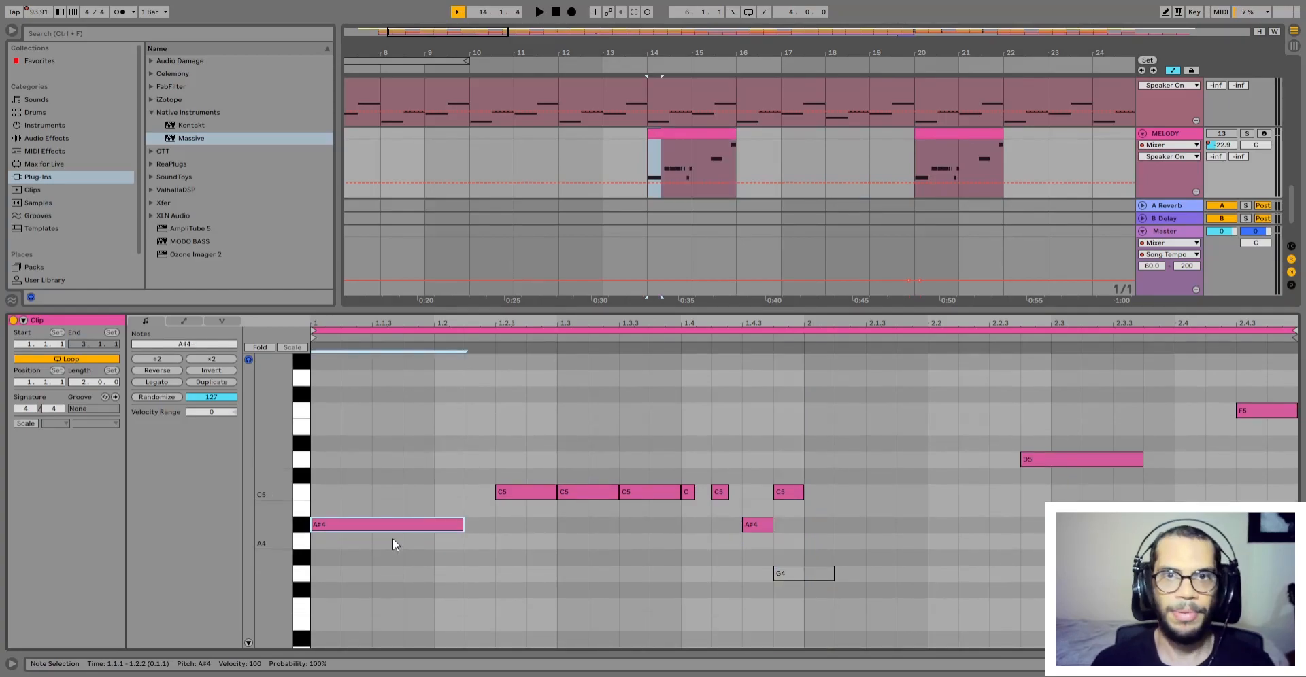
{"action": "scroll", "coordinate": [393, 539], "scroll_direction": "down", "scroll_amount": 1}
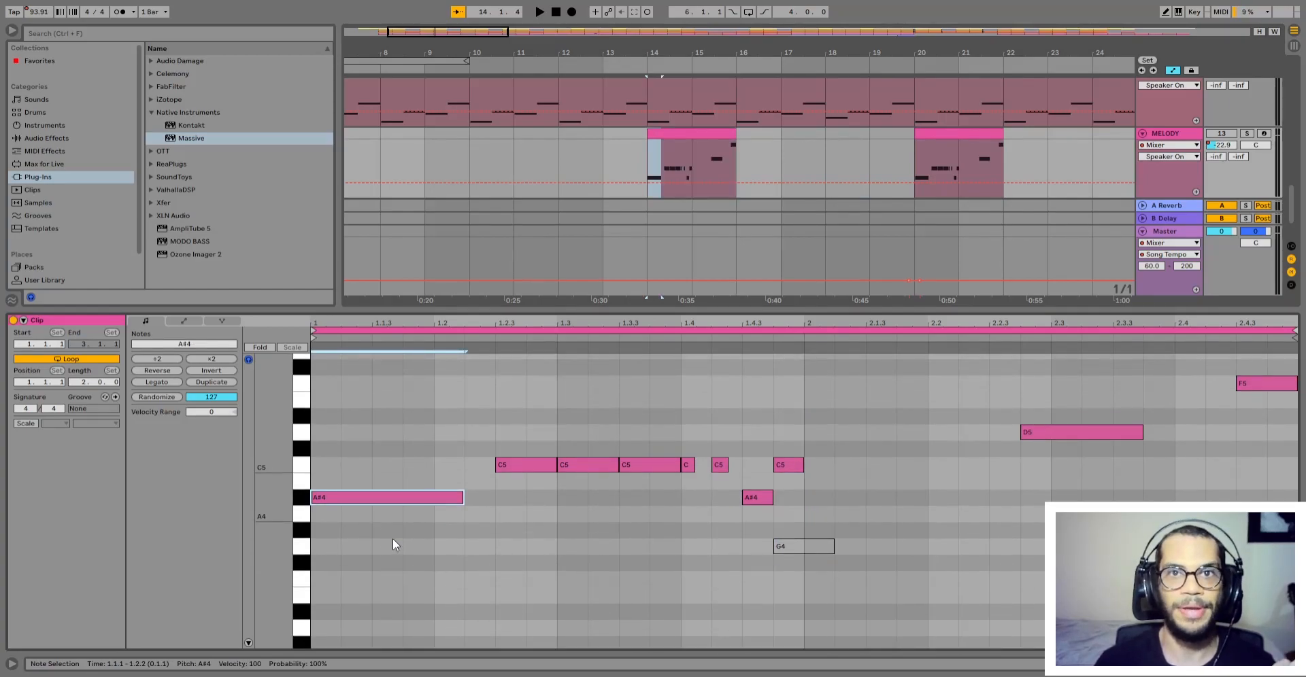
{"action": "left_click_drag", "start_coordinate": [417, 557], "coordinate": [393, 431]}
{"action": "left_click_drag", "start_coordinate": [519, 403], "coordinate": [721, 463]}
{"action": "left_click_drag", "start_coordinate": [745, 470], "coordinate": [755, 496]}
{"action": "left_click_drag", "start_coordinate": [1082, 403], "coordinate": [1109, 435]}
{"action": "scroll", "coordinate": [1197, 451], "scroll_direction": "up", "scroll_amount": 2}
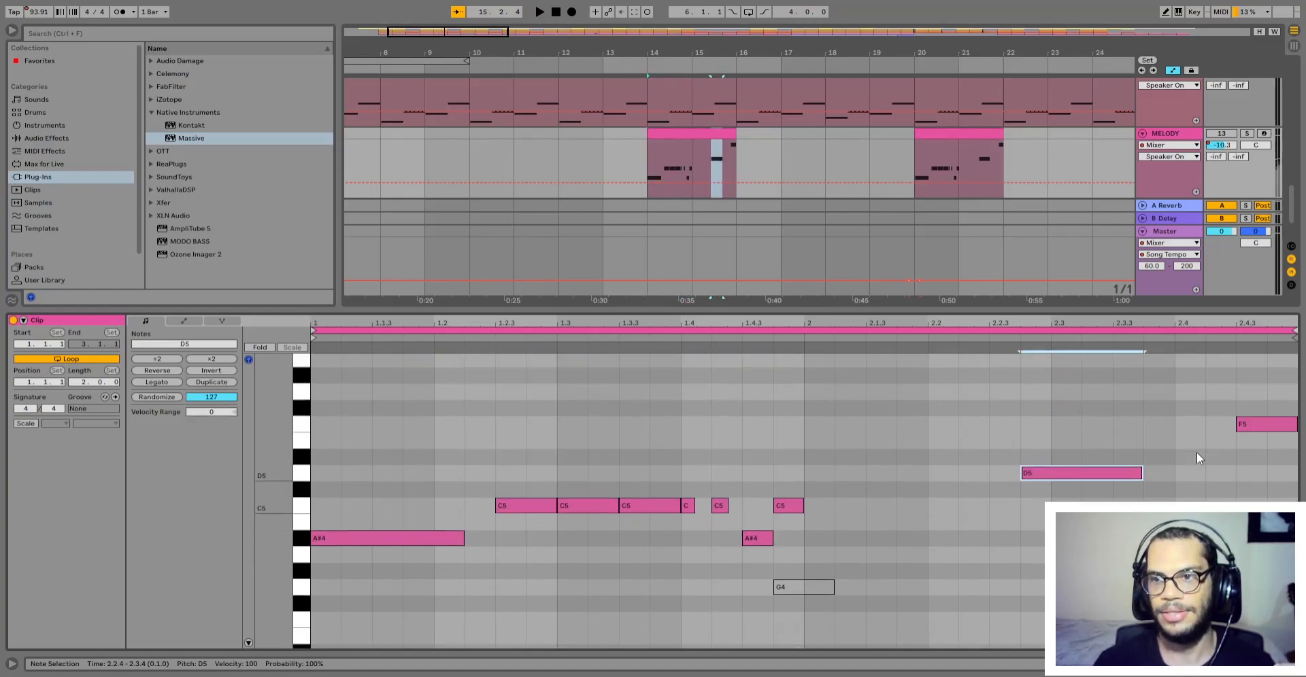
{"action": "left_click_drag", "start_coordinate": [1270, 502], "coordinate": [1279, 442]}
Step: Hide the clip editor, select the empty bars 16–18 on MELODY, then select the BELL clip at bar 16
{"action": "key", "text": "ctrl+alt+l"}
{"action": "left_click_drag", "start_coordinate": [561, 418], "coordinate": [826, 423]}
{"action": "scroll", "coordinate": [744, 439], "scroll_direction": "up", "scroll_amount": 3}
{"action": "scroll", "coordinate": [744, 437], "scroll_direction": "down", "scroll_amount": 3}
{"action": "left_click", "coordinate": [737, 423]}
{"action": "scroll", "coordinate": [824, 317], "scroll_direction": "up", "scroll_amount": 3}
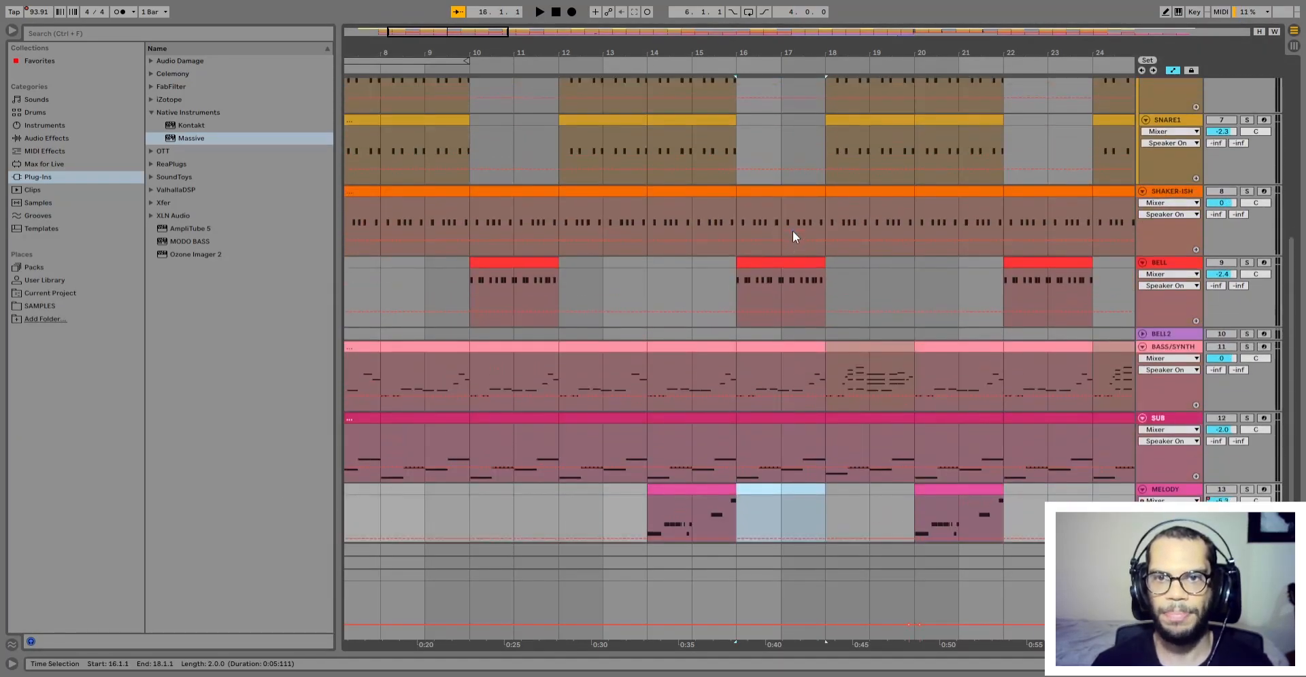
{"action": "left_click", "coordinate": [790, 303]}
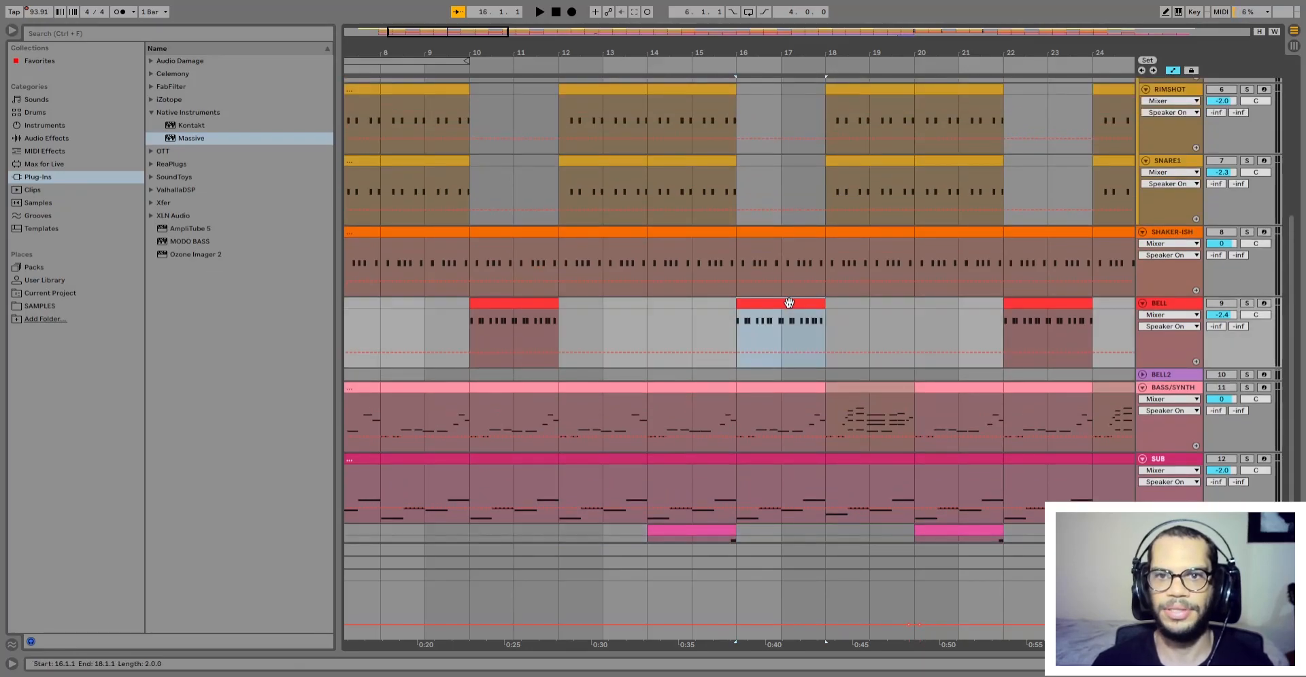
Step: Play the BELL clip at bar 16 with the BELL and SHAKER-ISH tracks activated, then deactivate both tracks
{"action": "key", "text": "space"}
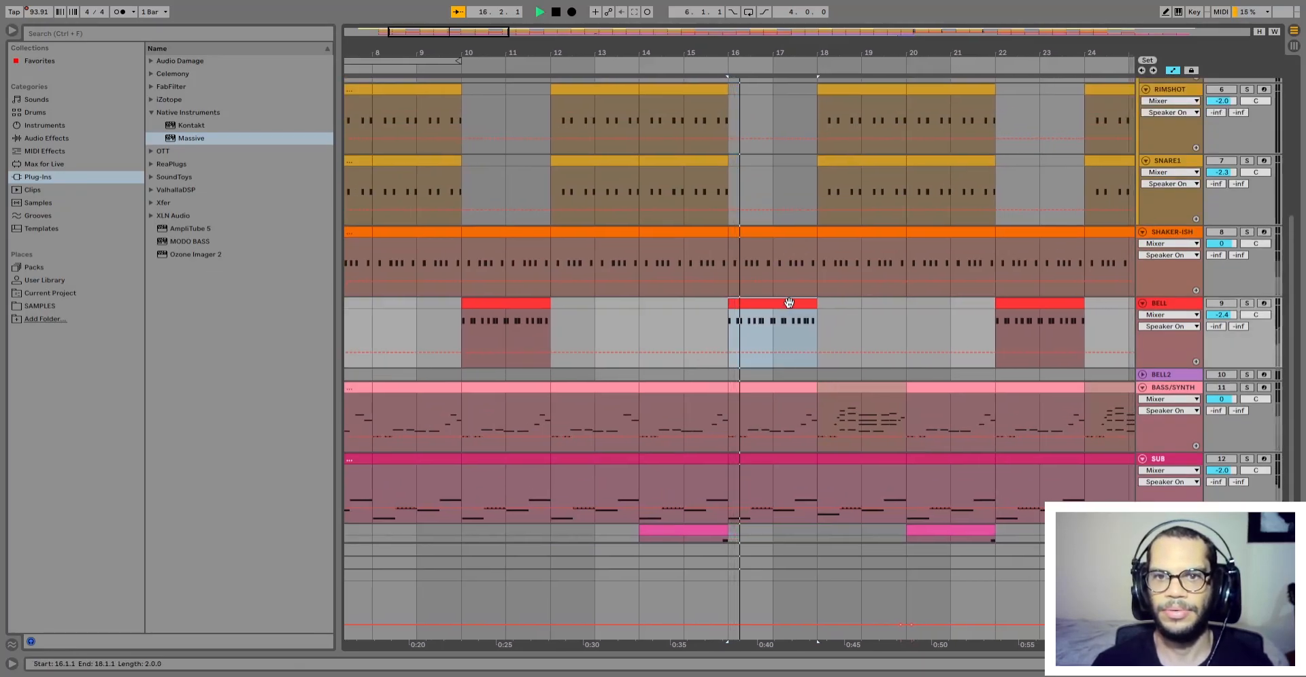
{"action": "left_click", "coordinate": [1221, 304]}
{"action": "left_click", "coordinate": [1221, 232]}
{"action": "left_click", "coordinate": [1221, 233]}
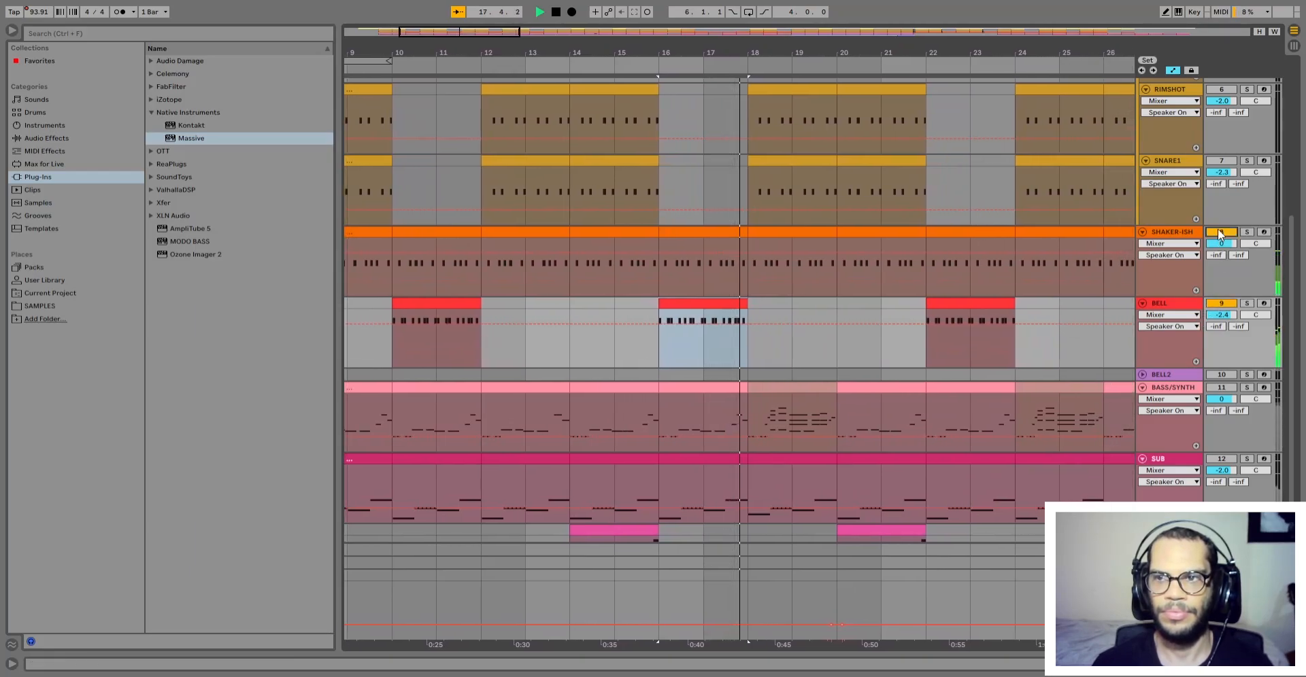
{"action": "left_click", "coordinate": [1221, 304]}
{"action": "scroll", "coordinate": [973, 368], "scroll_direction": "down", "scroll_amount": 2}
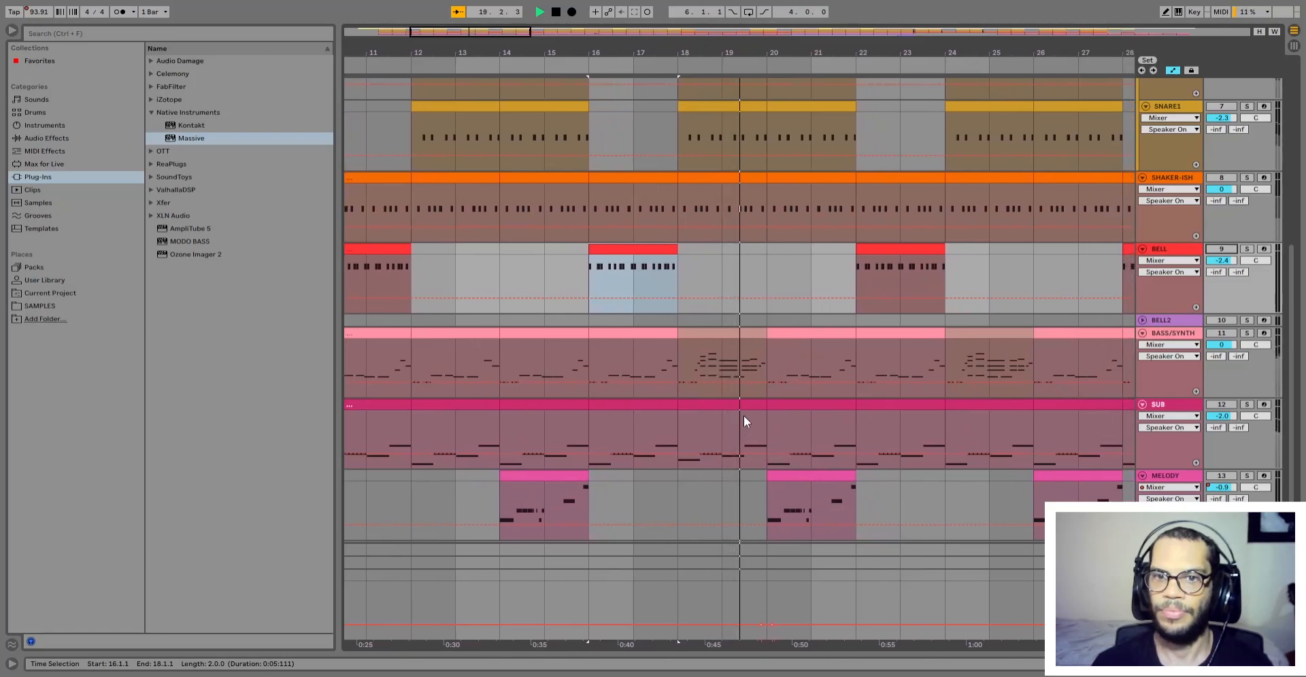
Step: Play from about bar 17 with the BASS/SYNTH track activated, then select the BASS/SYNTH clip at bar 18
{"action": "left_click", "coordinate": [694, 331]}
{"action": "key", "text": "space"}
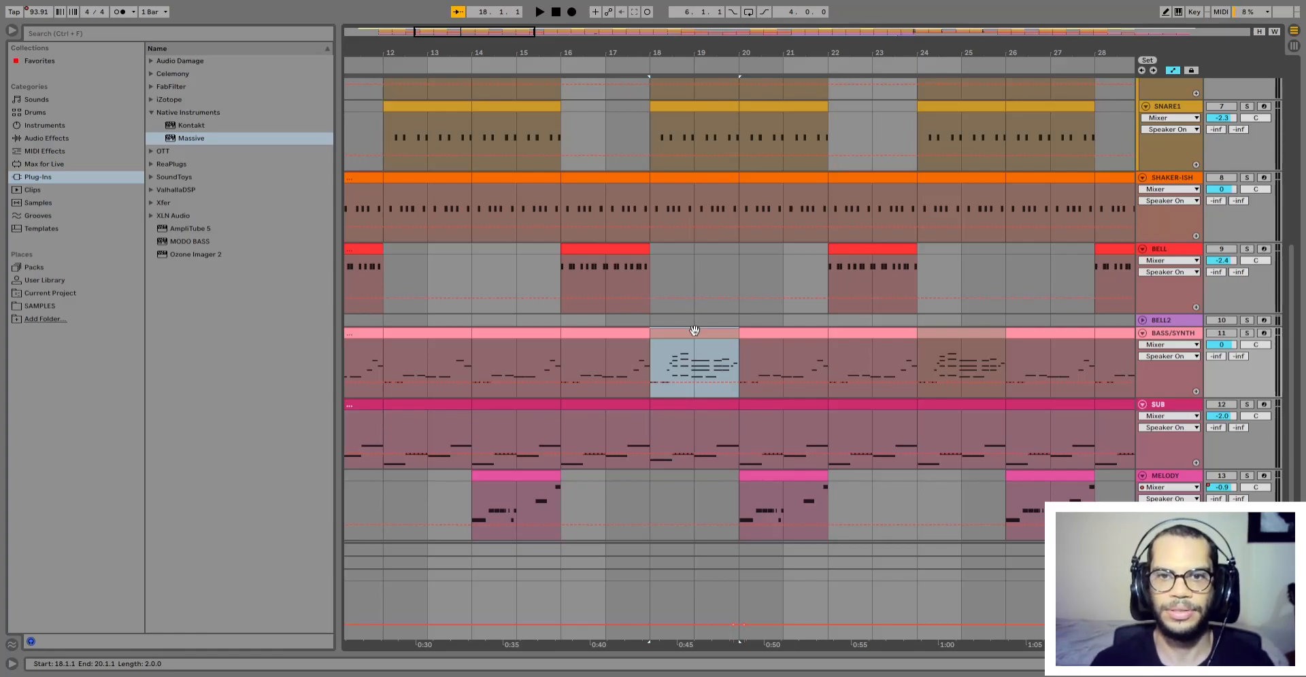
{"action": "left_click", "coordinate": [609, 320]}
{"action": "key", "text": "space"}
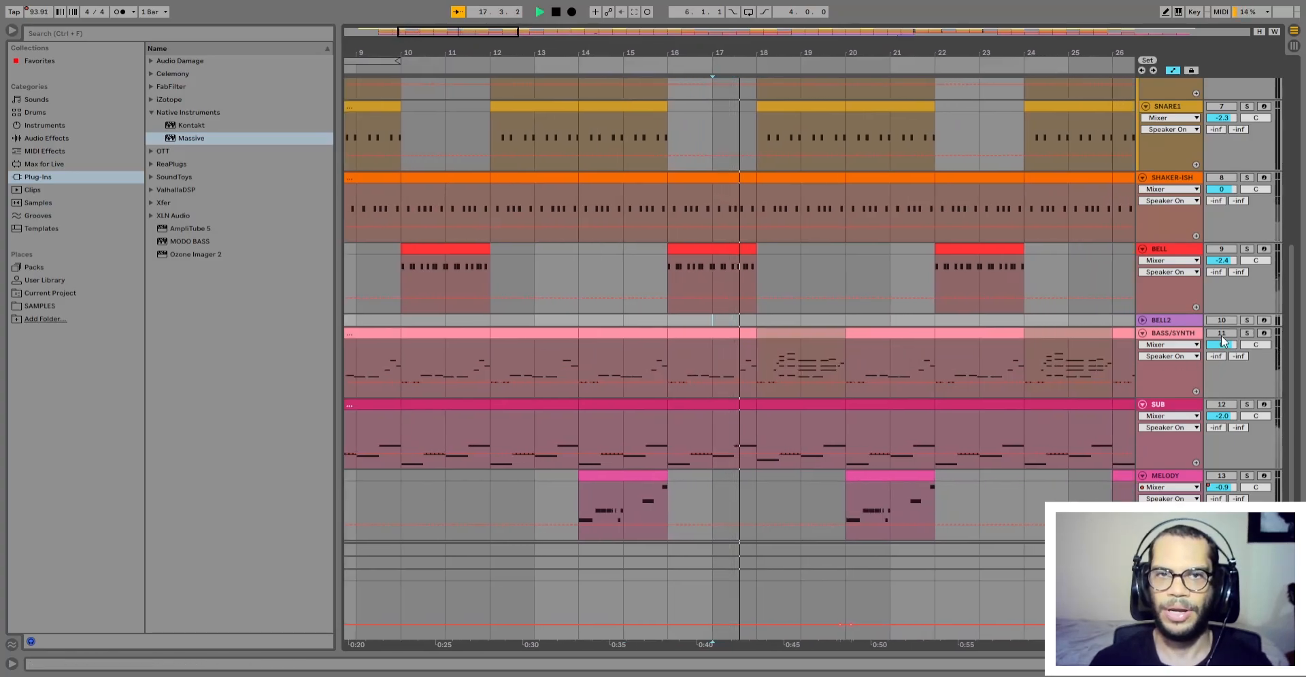
{"action": "left_click", "coordinate": [1221, 334]}
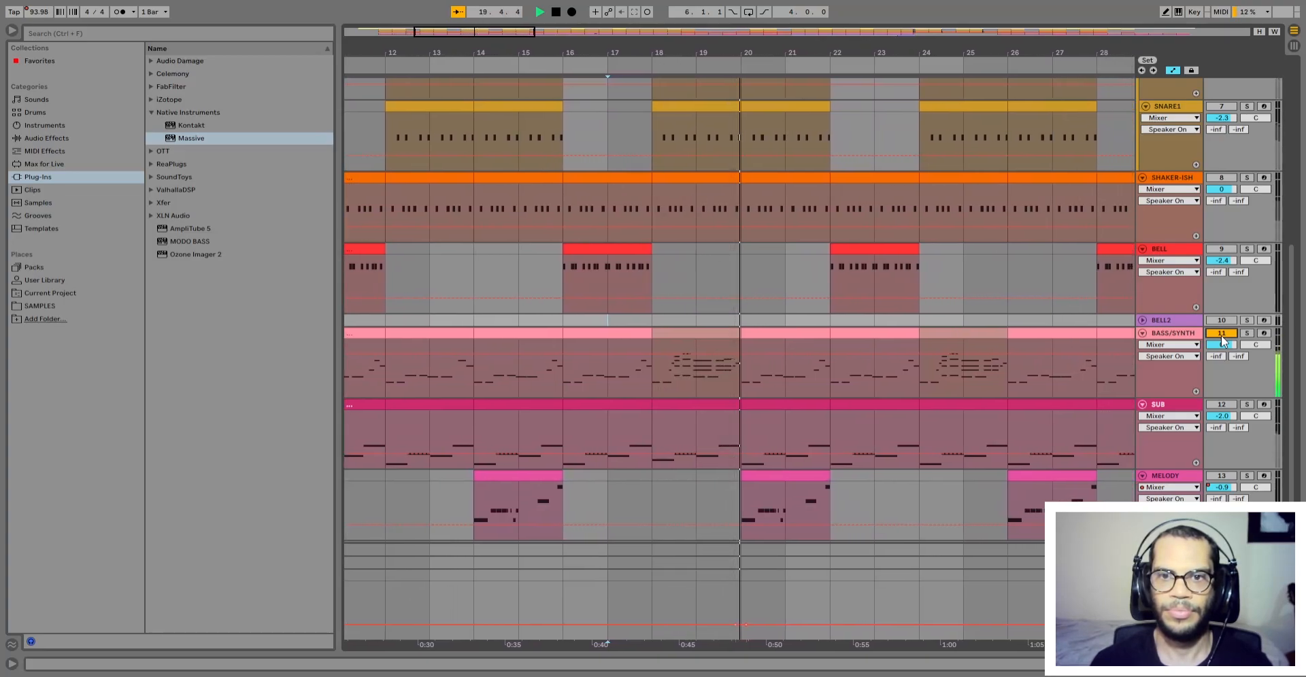
{"action": "left_click", "coordinate": [670, 333]}
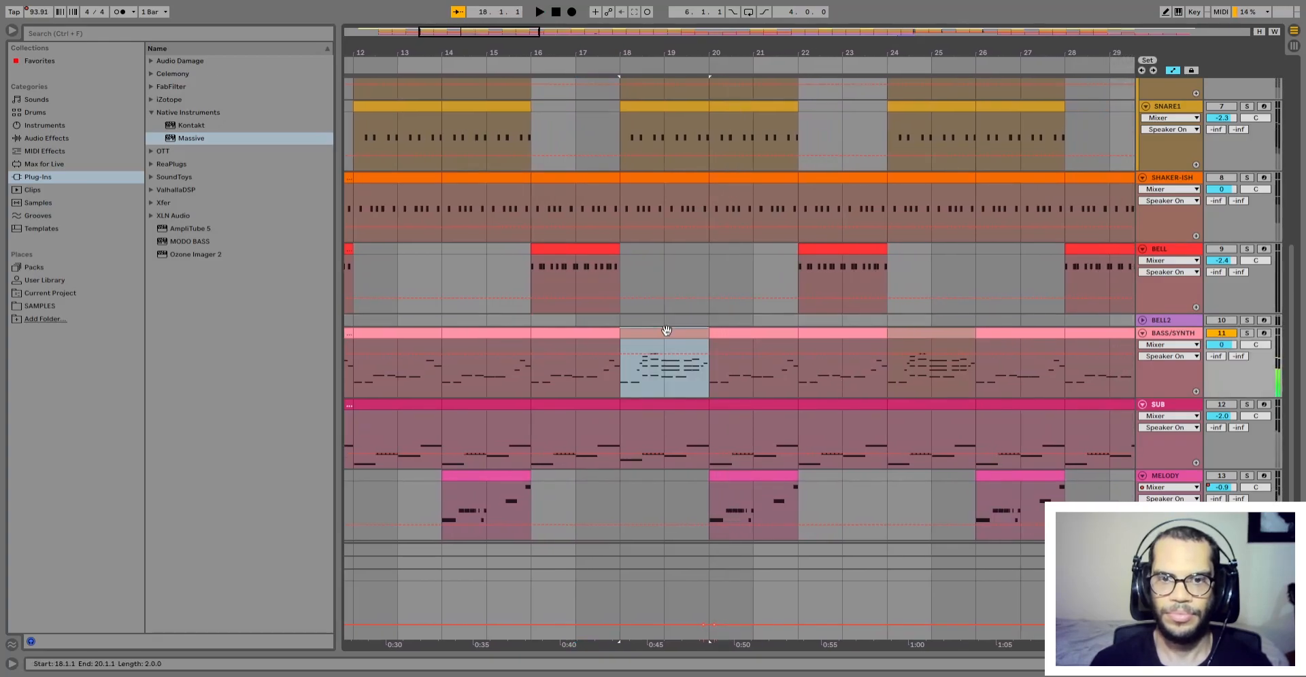
Step: Open the BASS/SYNTH clip at bar 18 in the note editor and play it with its track soloed
{"action": "left_click", "coordinate": [1220, 333]}
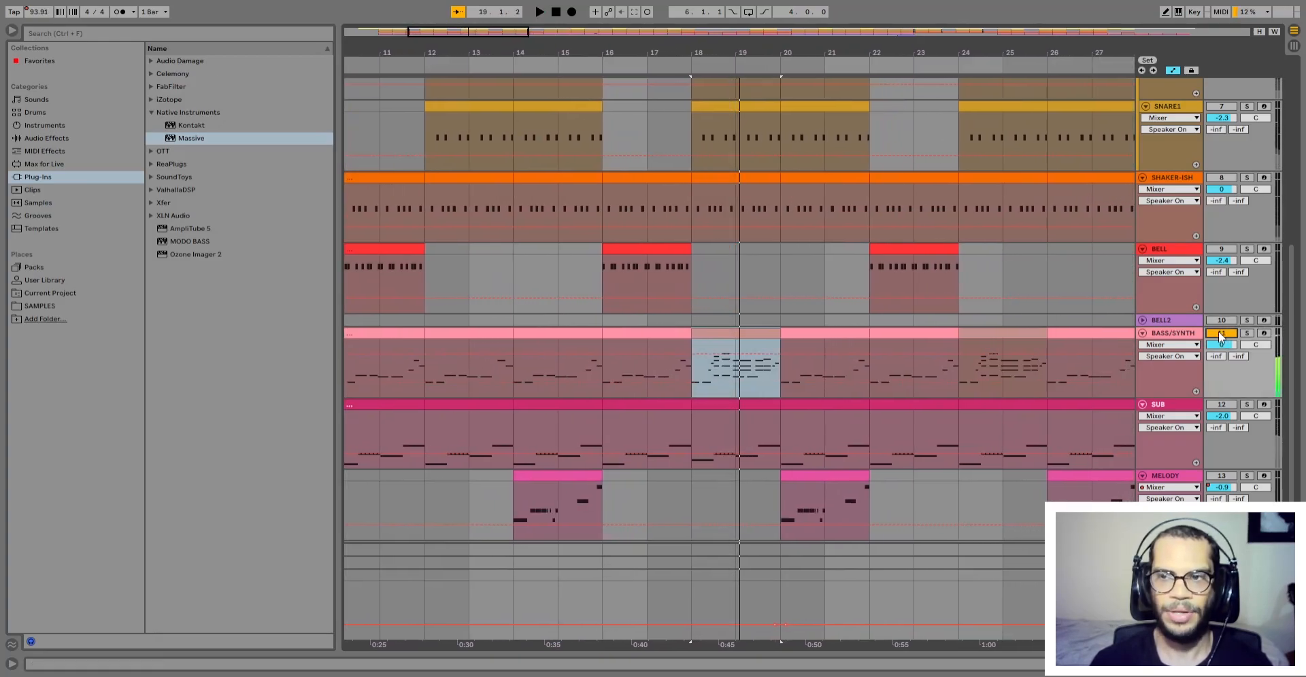
{"action": "double_click", "coordinate": [724, 333]}
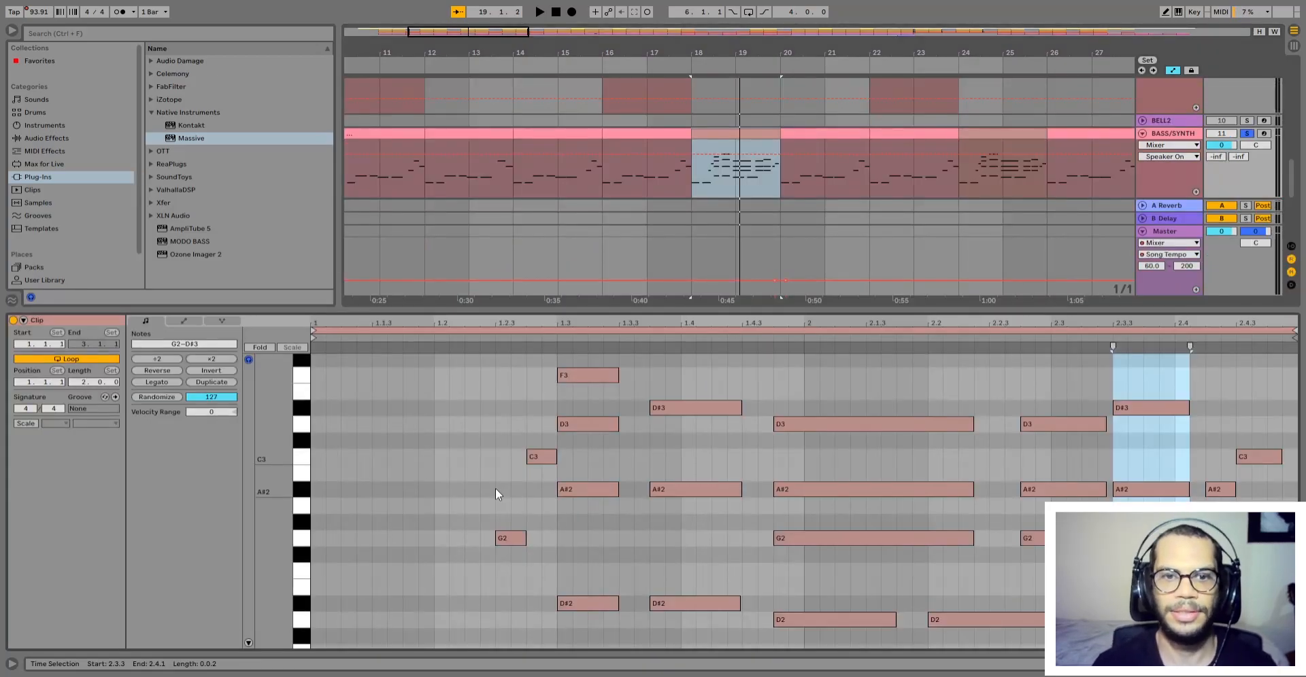
{"action": "key", "text": "space"}
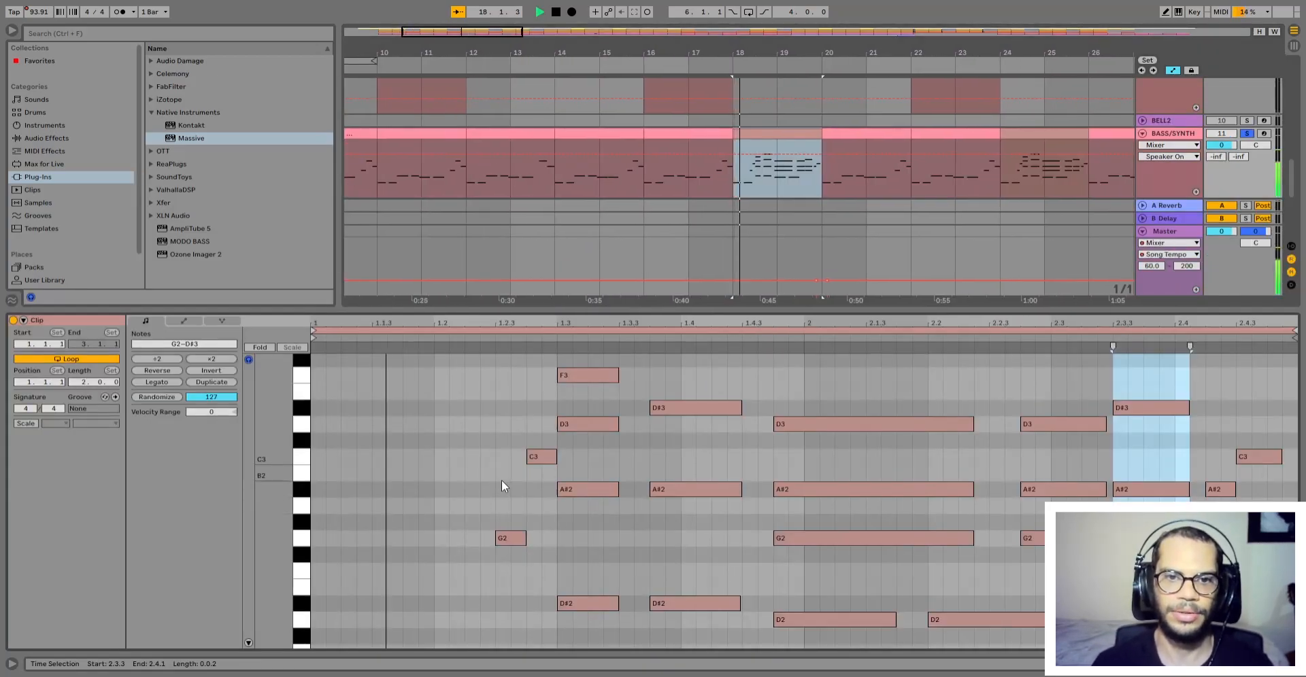
{"action": "scroll", "coordinate": [994, 538], "scroll_direction": "down", "scroll_amount": 3}
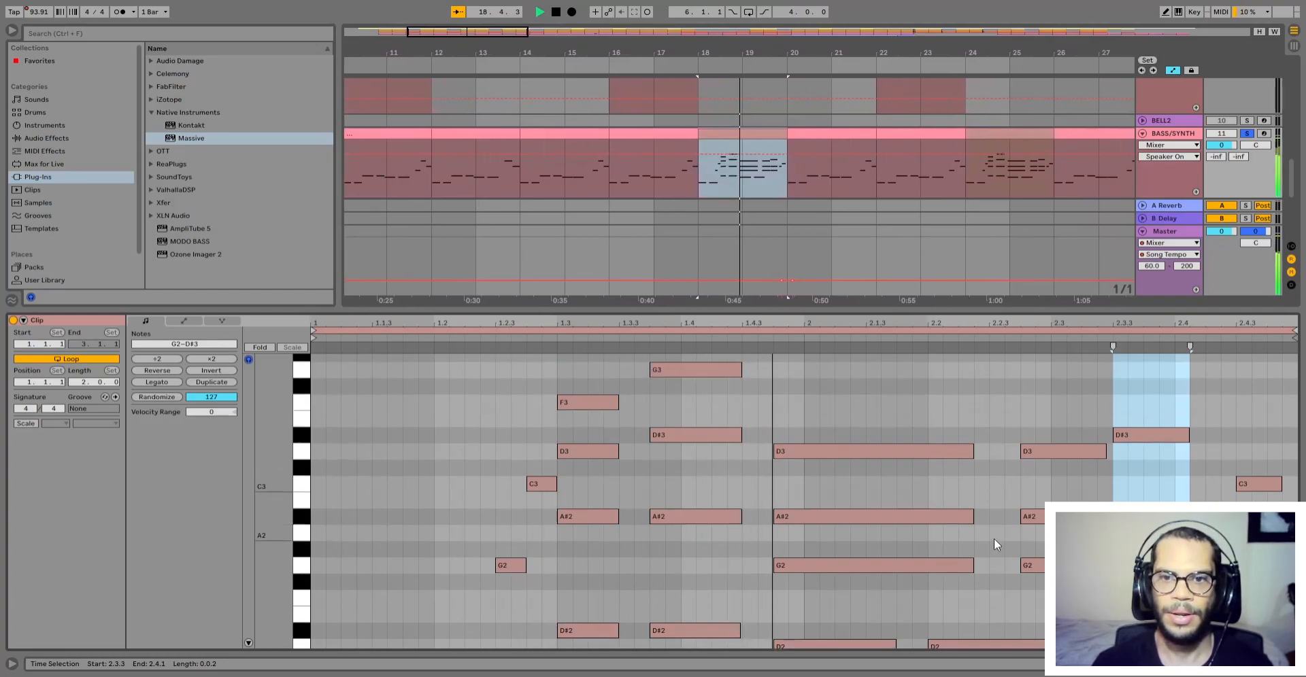
{"action": "scroll", "coordinate": [994, 533], "scroll_direction": "down", "scroll_amount": 2}
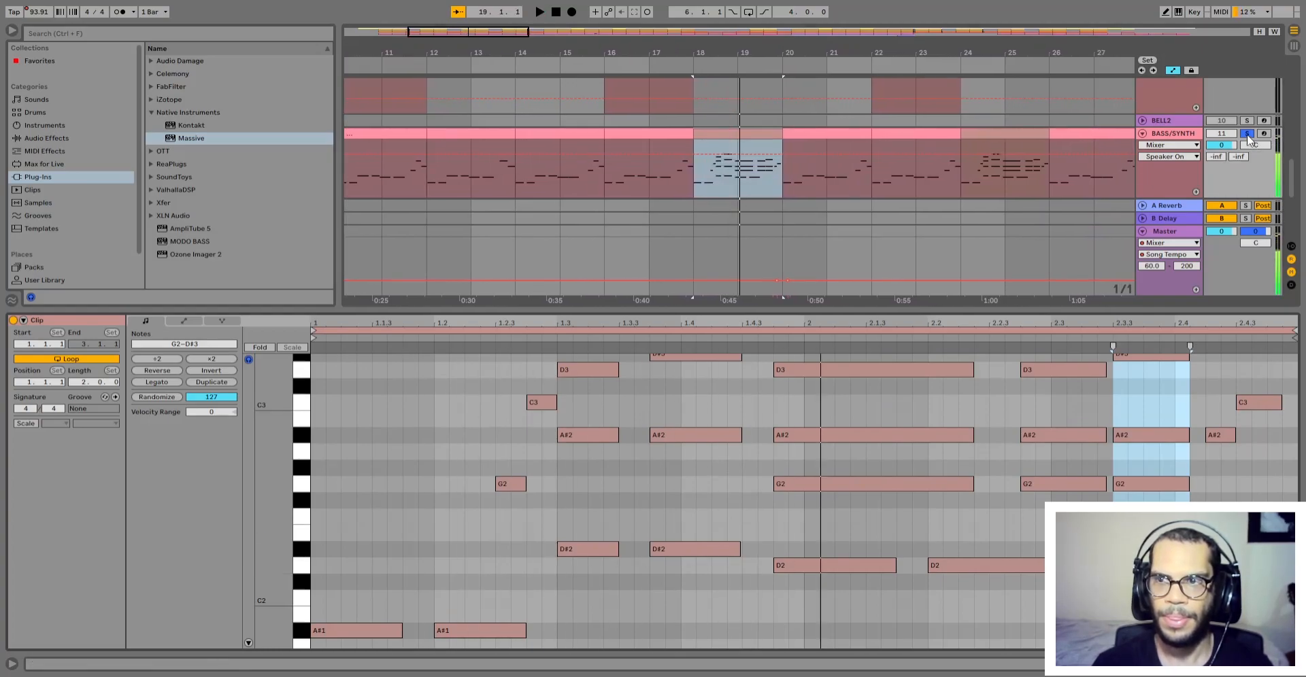
Step: Turn off solo on BASS/SYNTH, activate the track, and replay the clip at bar 18 with the other parts
{"action": "key", "text": "space"}
{"action": "left_click", "coordinate": [1236, 134]}
{"action": "key", "text": "space"}
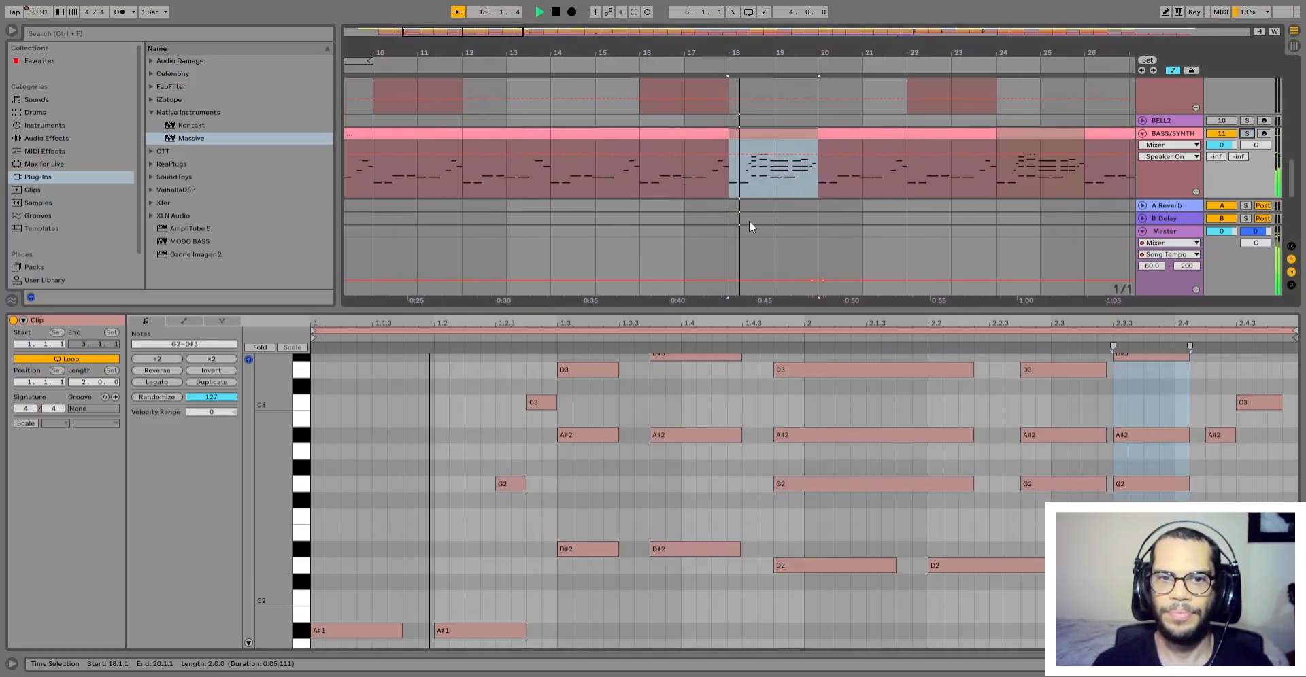
{"action": "scroll", "coordinate": [992, 521], "scroll_direction": "up", "scroll_amount": 4}
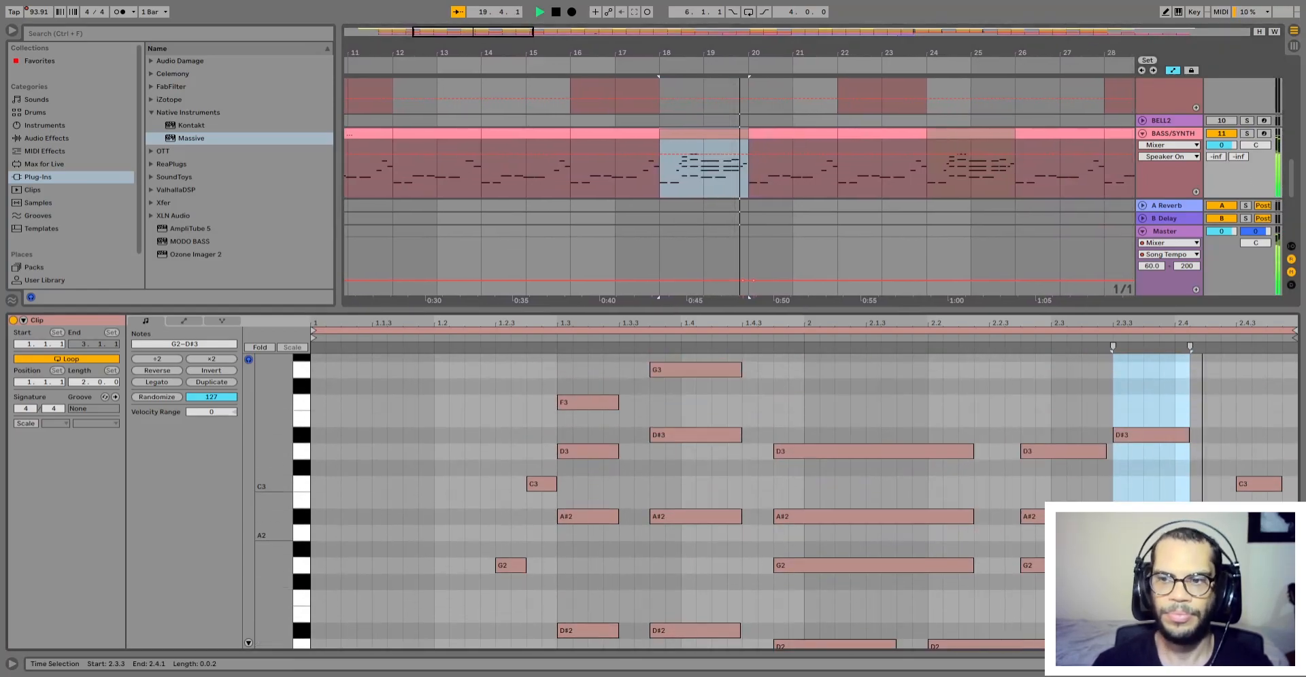
{"action": "key", "text": "space"}
Step: Check the chord at 2.3.3 in the BASS/SYNTH clip and lower its D#3 note to D3
{"action": "left_click", "coordinate": [1160, 599]}
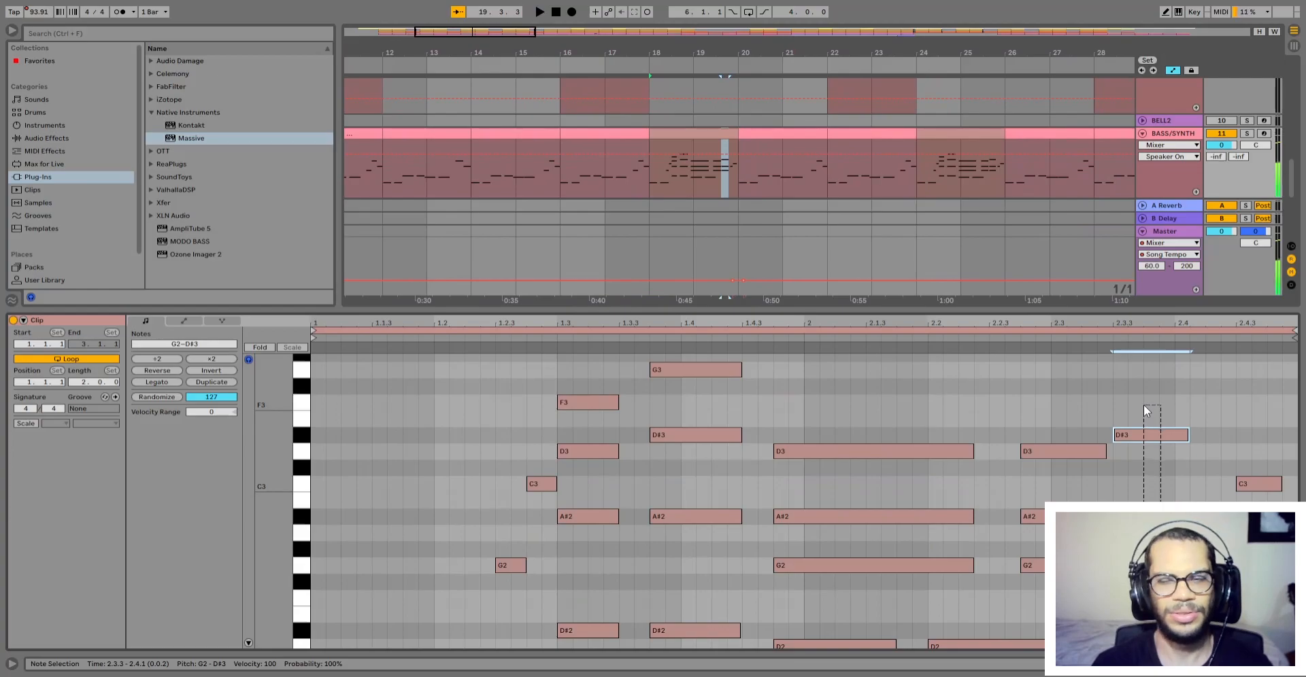
{"action": "left_click", "coordinate": [1036, 398]}
{"action": "key", "text": "space"}
{"action": "key", "text": "space"}
{"action": "left_click_drag", "start_coordinate": [1153, 435], "coordinate": [1152, 452]}
Step: Play the edited chord from 2.2.3, then replay the whole BASS/SYNTH clip from bar 18
{"action": "left_click", "coordinate": [987, 415]}
{"action": "key", "text": "space"}
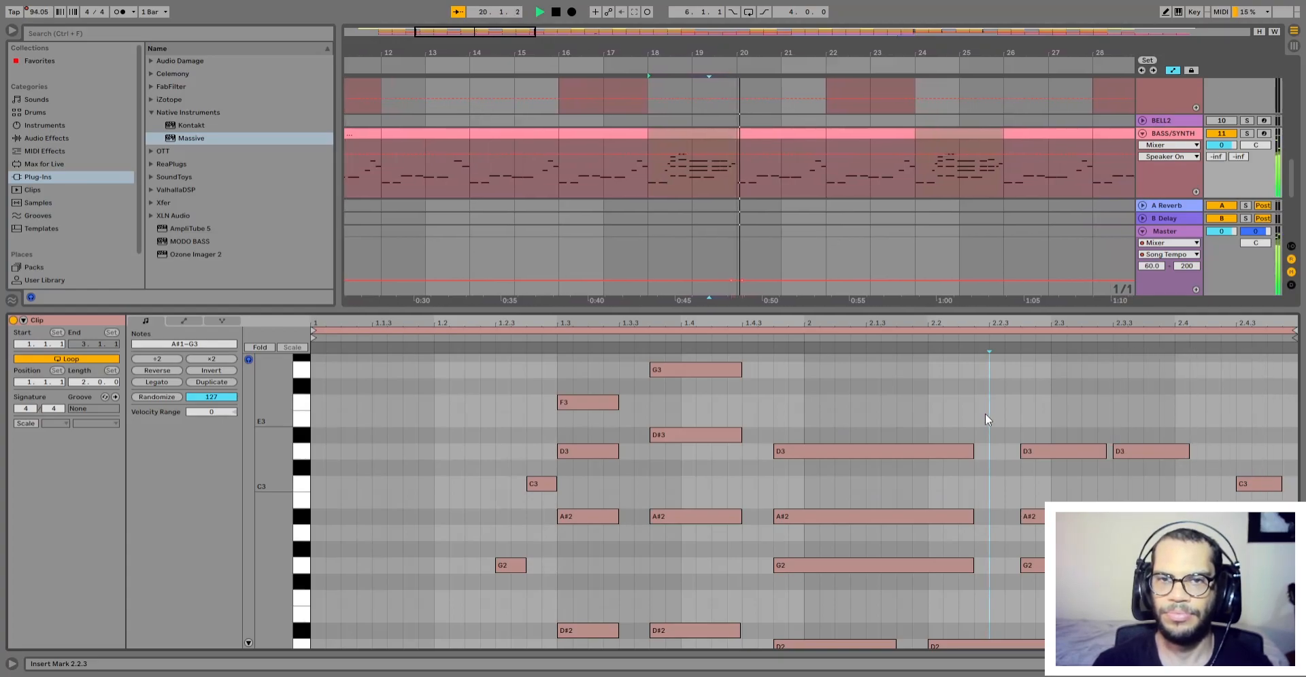
{"action": "key", "text": "space"}
{"action": "left_click", "coordinate": [678, 137]}
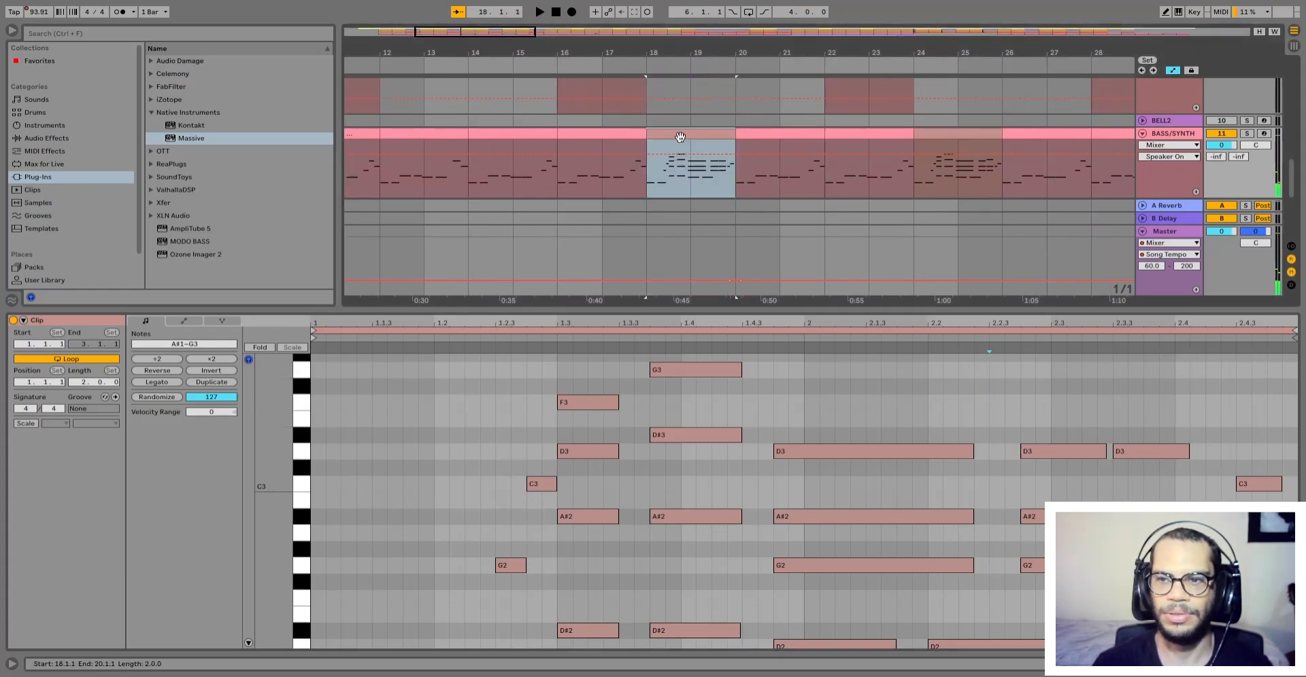
{"action": "key", "text": "space"}
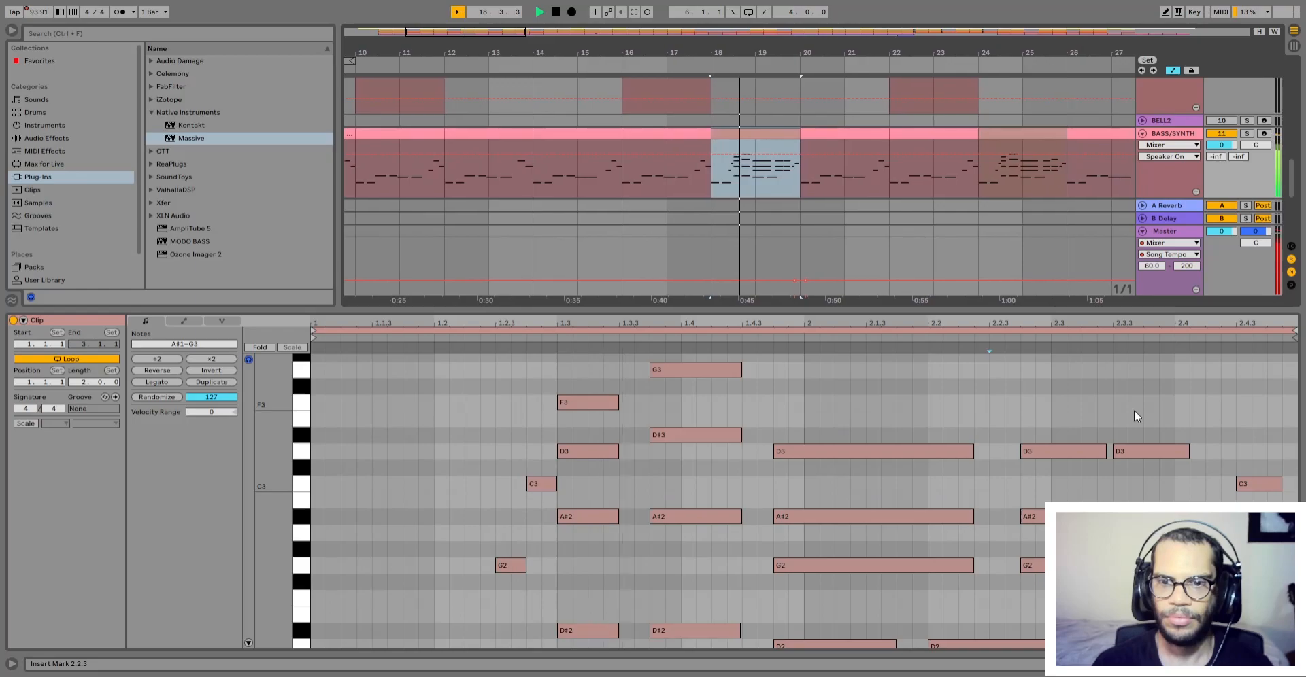
Step: Reopen the BASS/SYNTH clip at bar 18 and examine its bass notes and chords in the note editor
{"action": "scroll", "coordinate": [1051, 464], "scroll_direction": "down", "scroll_amount": 3}
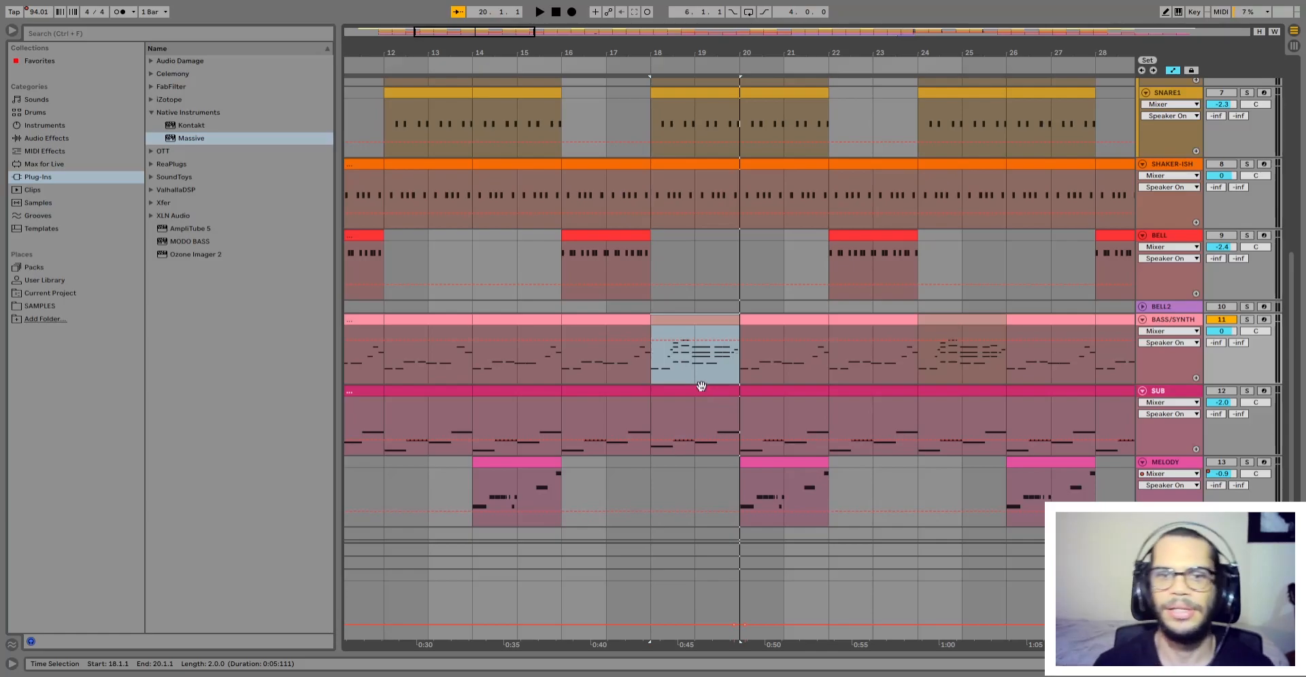
{"action": "left_click", "coordinate": [699, 393]}
{"action": "double_click", "coordinate": [693, 320]}
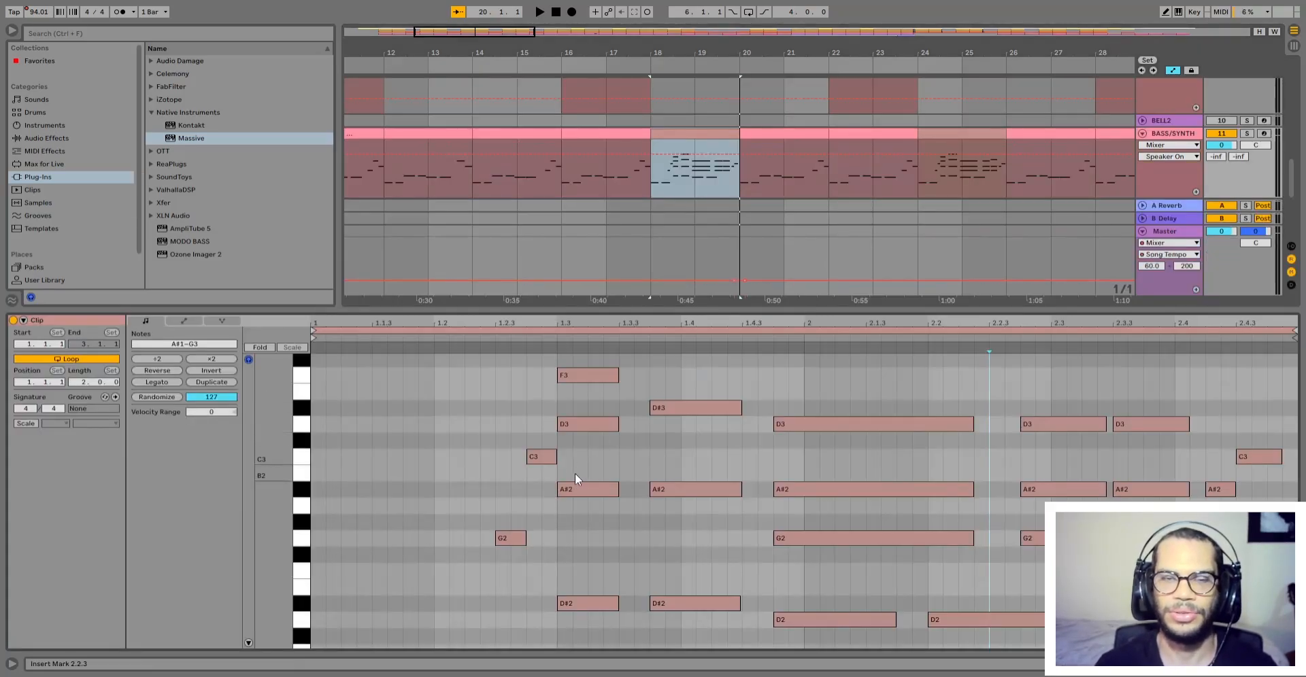
{"action": "scroll", "coordinate": [476, 532], "scroll_direction": "up", "scroll_amount": 2}
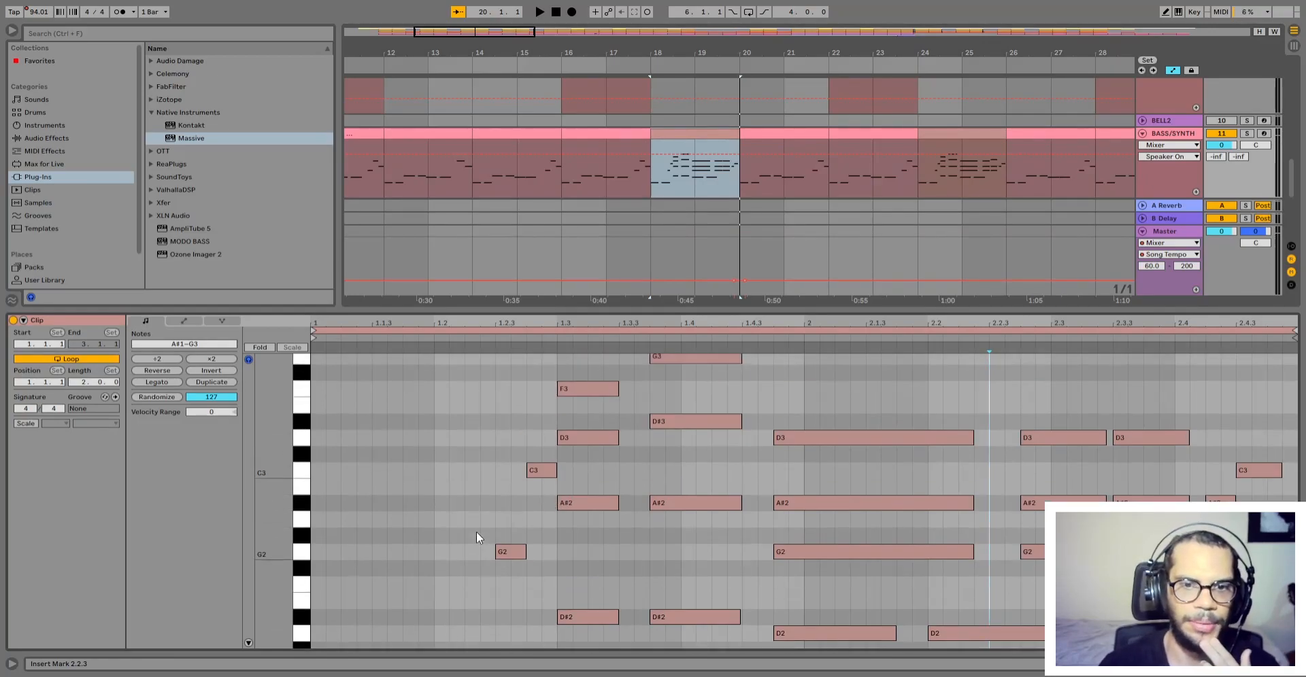
{"action": "scroll", "coordinate": [476, 531], "scroll_direction": "up", "scroll_amount": 2}
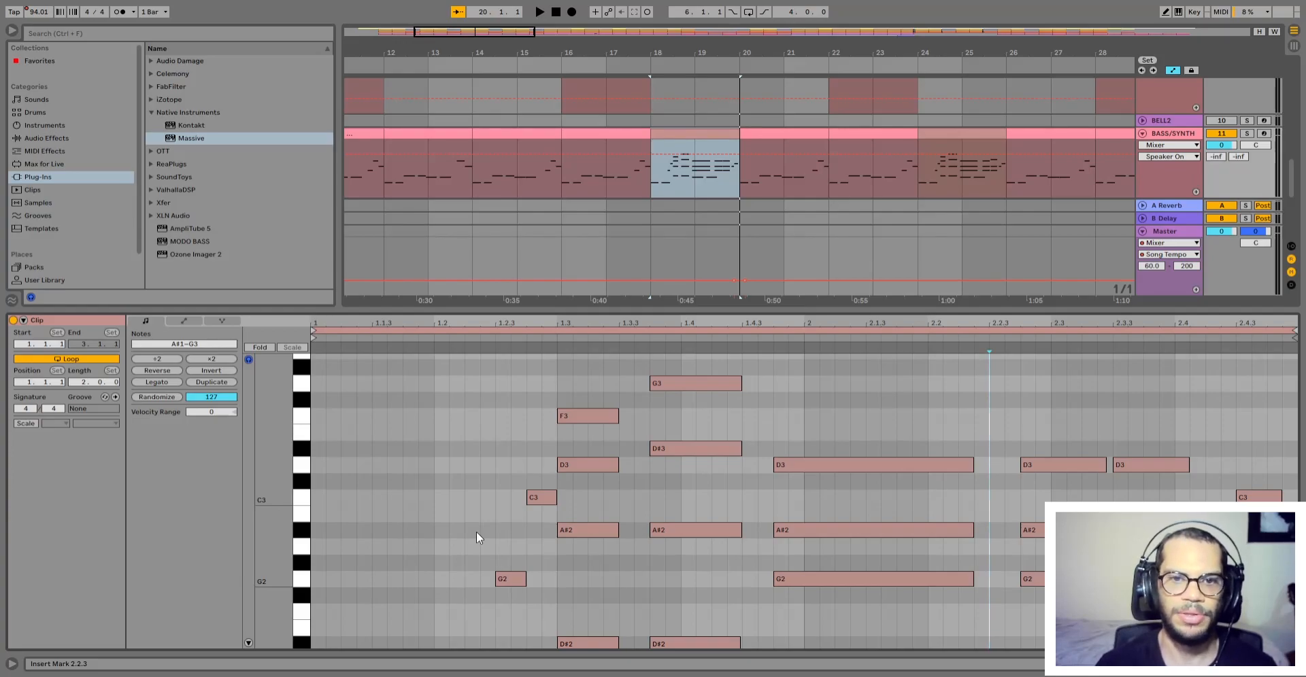
{"action": "scroll", "coordinate": [477, 532], "scroll_direction": "down", "scroll_amount": 9}
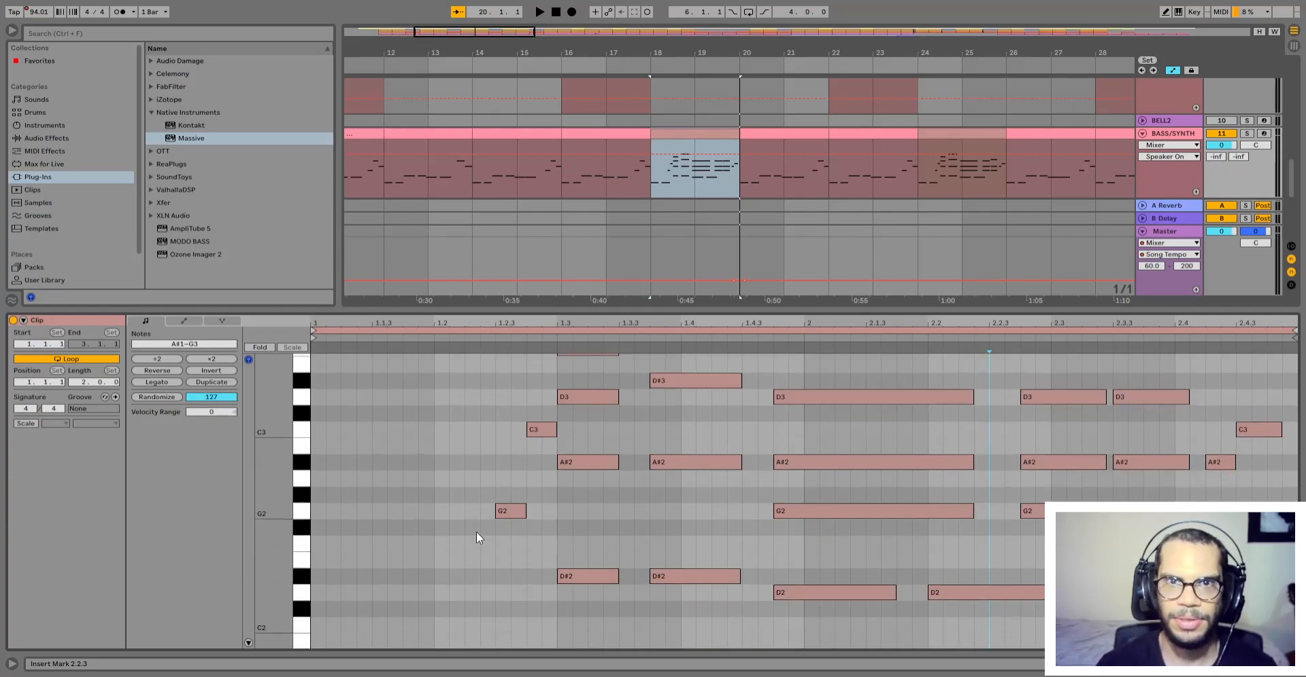
{"action": "scroll", "coordinate": [476, 532], "scroll_direction": "down", "scroll_amount": 3}
{"action": "scroll", "coordinate": [477, 532], "scroll_direction": "up", "scroll_amount": 8}
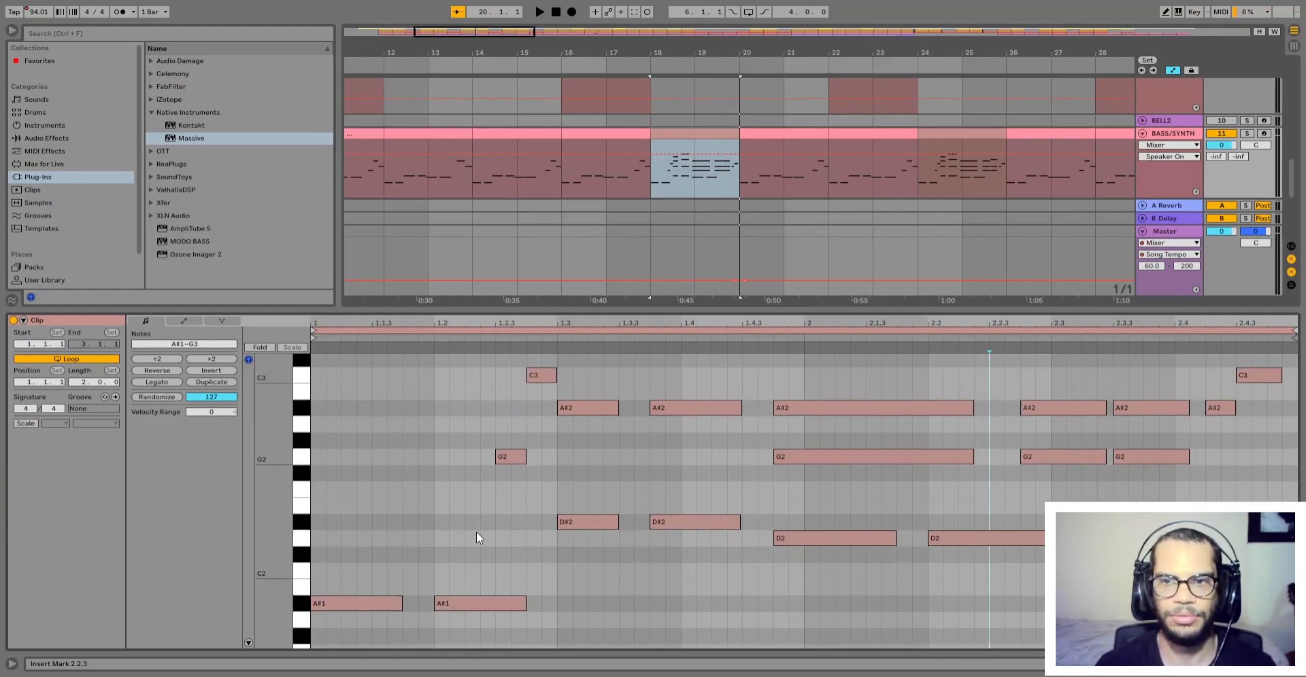
{"action": "scroll", "coordinate": [476, 532], "scroll_direction": "up", "scroll_amount": 1}
{"action": "scroll", "coordinate": [476, 532], "scroll_direction": "down", "scroll_amount": 2}
{"action": "scroll", "coordinate": [476, 532], "scroll_direction": "up", "scroll_amount": 2}
{"action": "scroll", "coordinate": [476, 532], "scroll_direction": "down", "scroll_amount": 5}
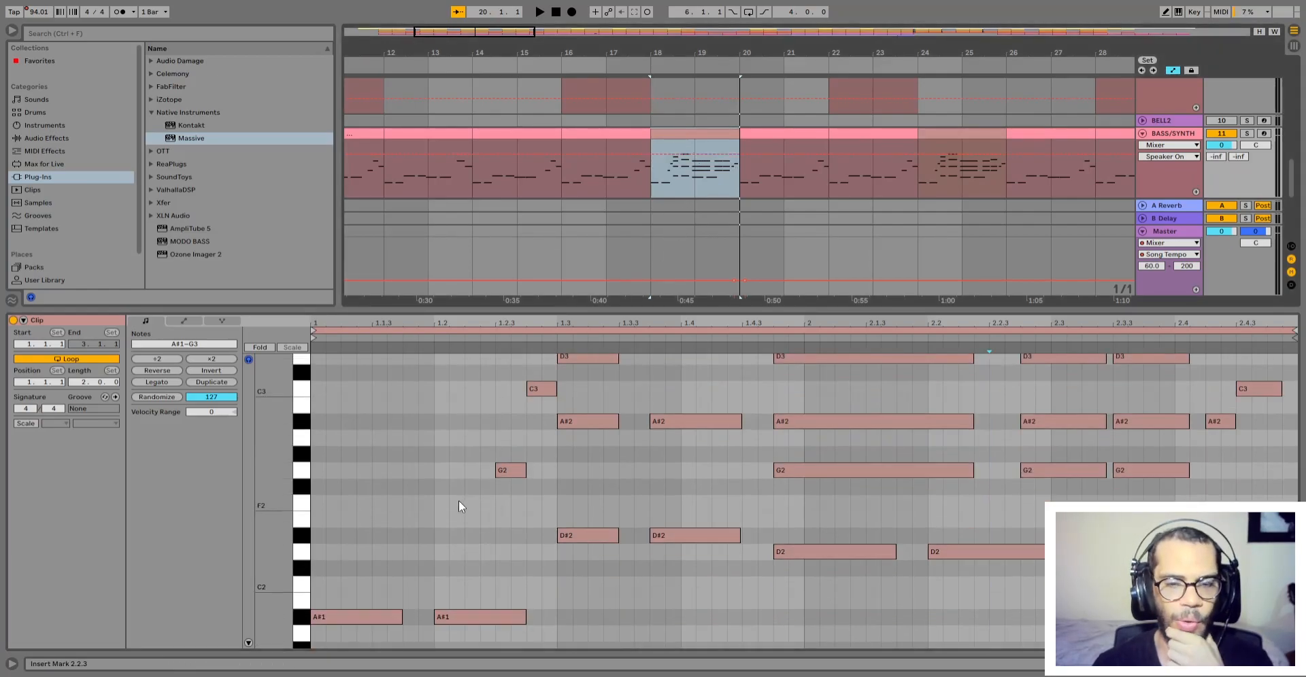
Step: Select the two opening A#1 bass notes to point out the start of the BASS/SYNTH part
{"action": "left_click_drag", "start_coordinate": [378, 586], "coordinate": [485, 617]}
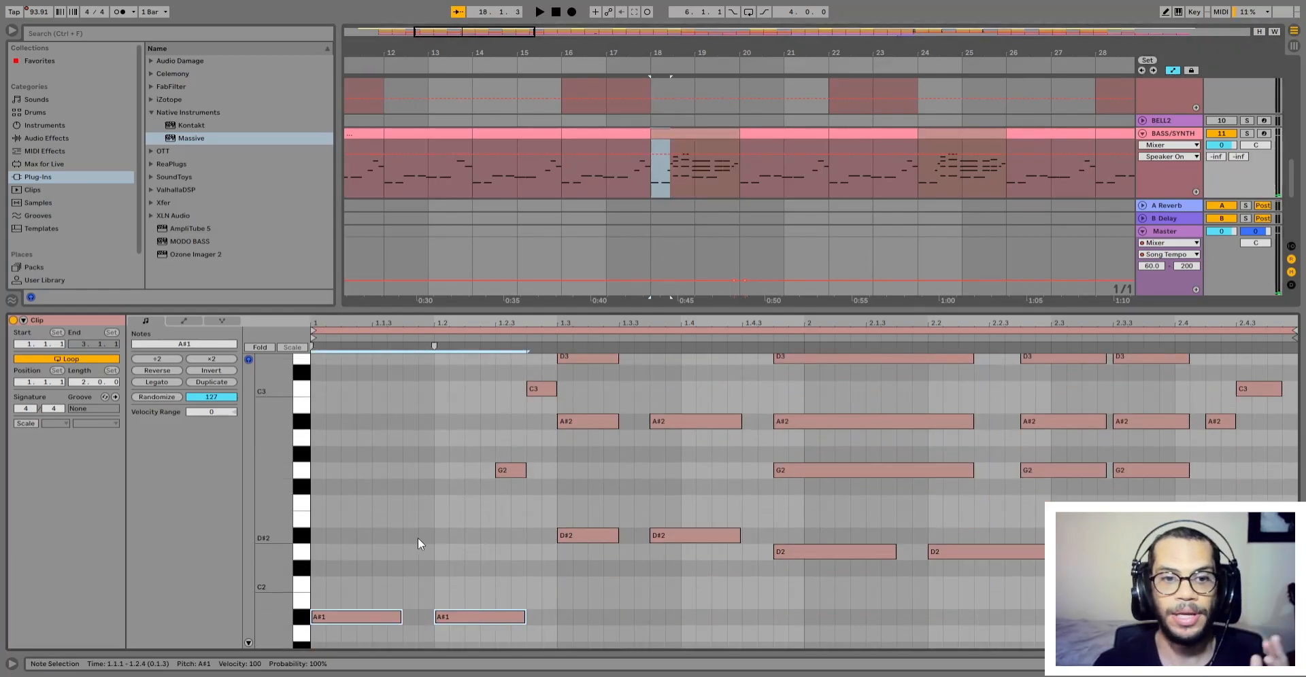
{"action": "left_click_drag", "start_coordinate": [356, 489], "coordinate": [548, 628]}
{"action": "scroll", "coordinate": [677, 601], "scroll_direction": "up", "scroll_amount": 3}
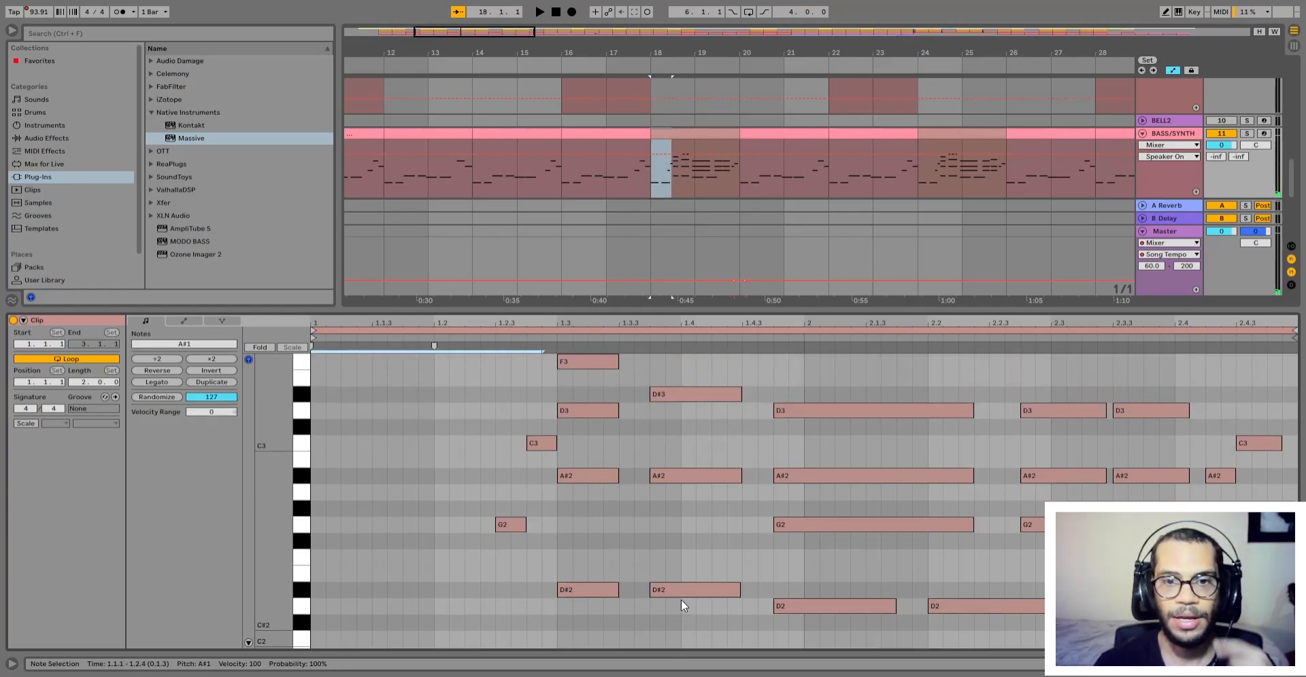
{"action": "scroll", "coordinate": [680, 598], "scroll_direction": "up", "scroll_amount": 2}
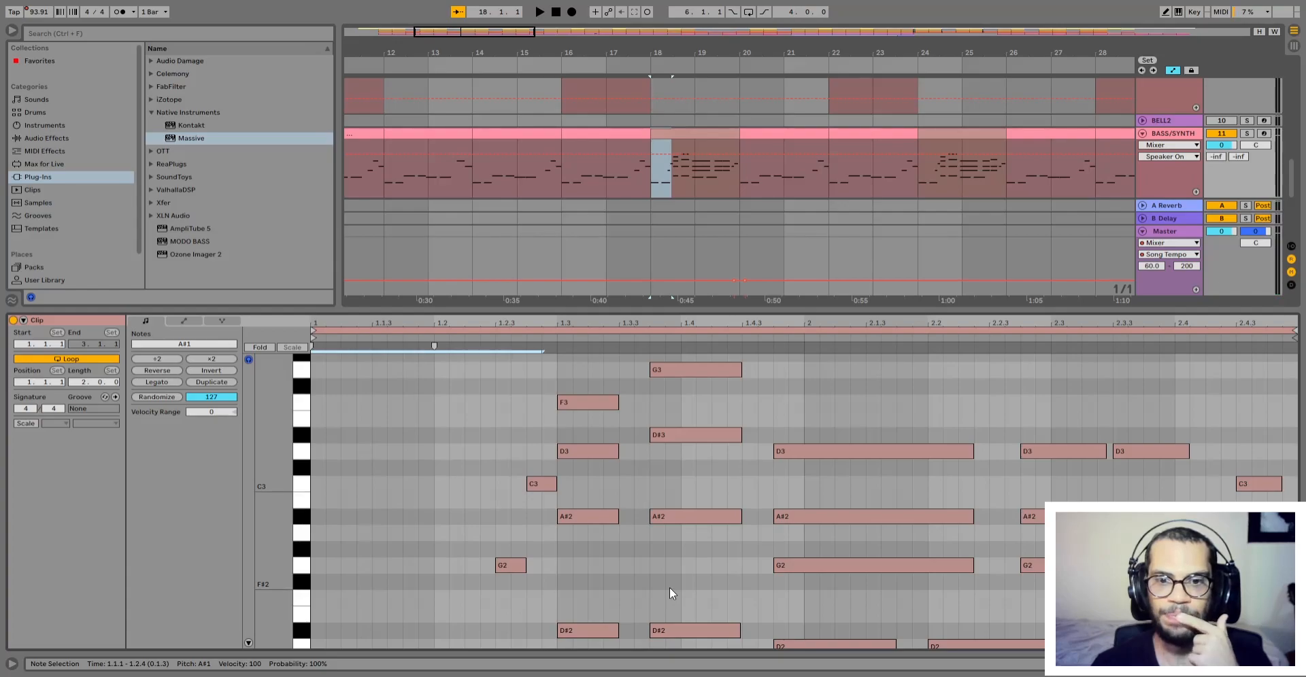
{"action": "scroll", "coordinate": [669, 586], "scroll_direction": "down", "scroll_amount": 1}
{"action": "scroll", "coordinate": [680, 529], "scroll_direction": "up", "scroll_amount": 2}
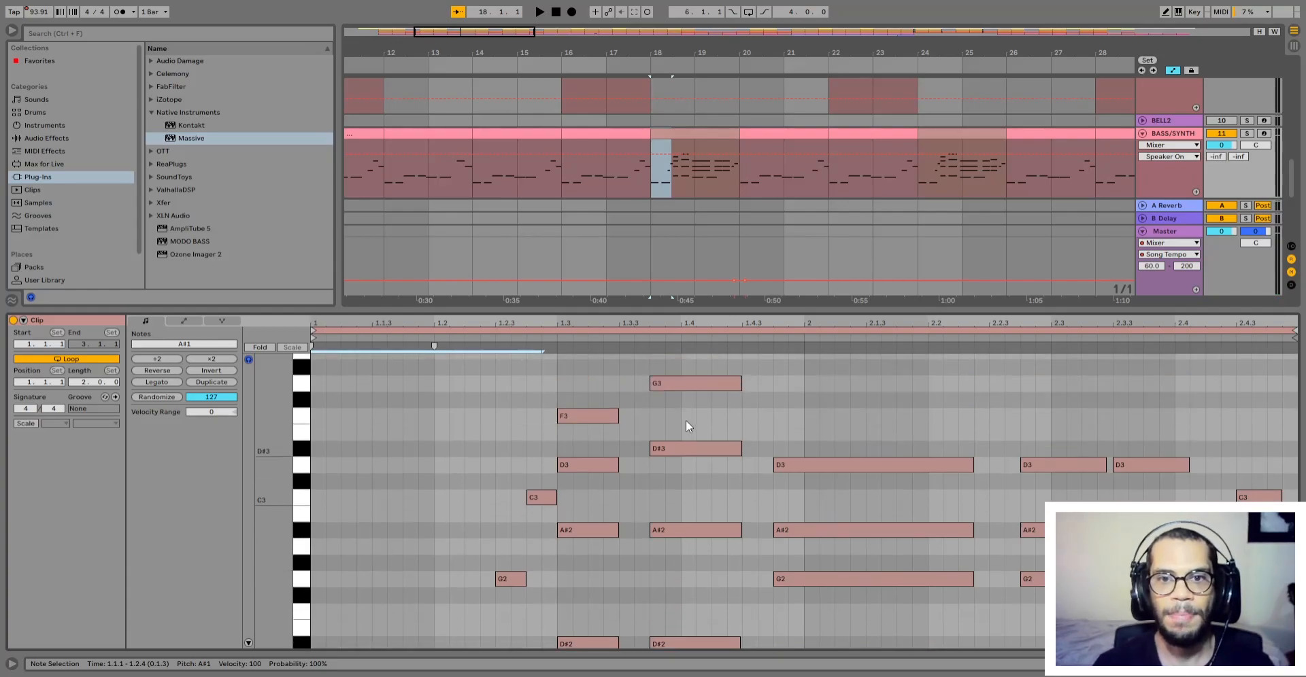
Step: Select the chord at 1.3.4, then the long chord at 1.4.4 in the BASS/SYNTH clip
{"action": "left_click_drag", "start_coordinate": [693, 364], "coordinate": [703, 586]}
{"action": "scroll", "coordinate": [851, 618], "scroll_direction": "down", "scroll_amount": 3}
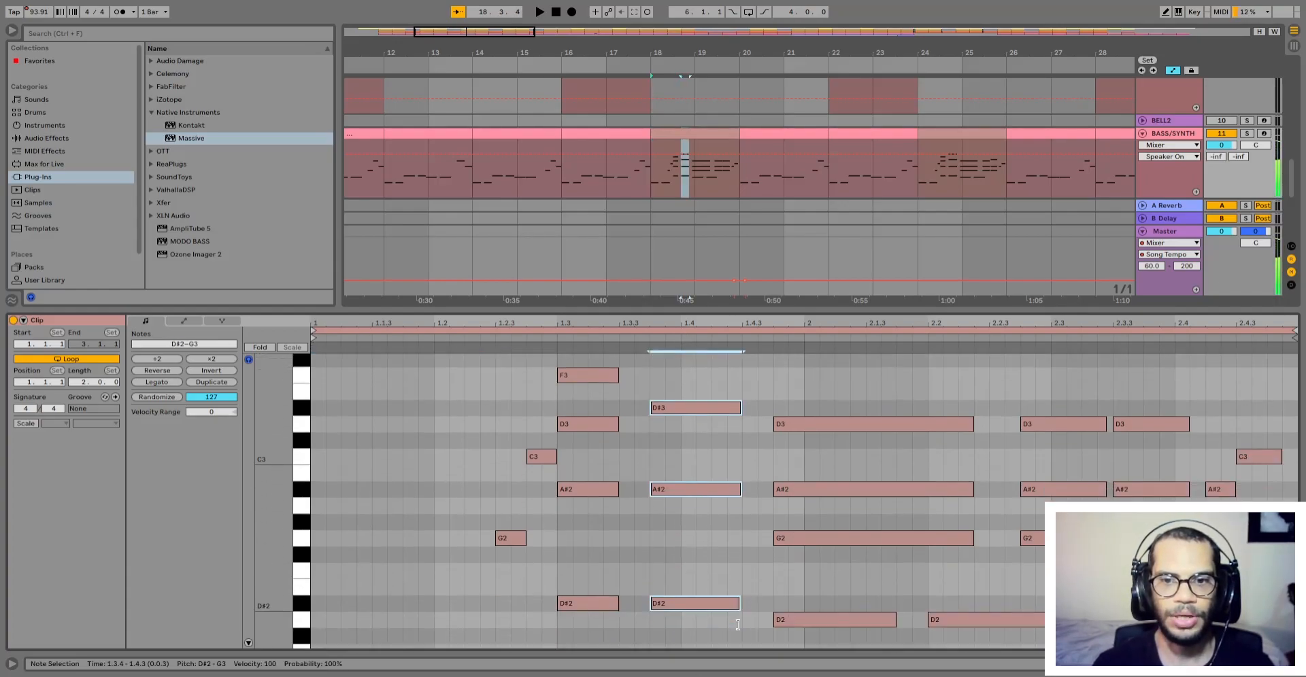
{"action": "left_click_drag", "start_coordinate": [819, 625], "coordinate": [827, 392]}
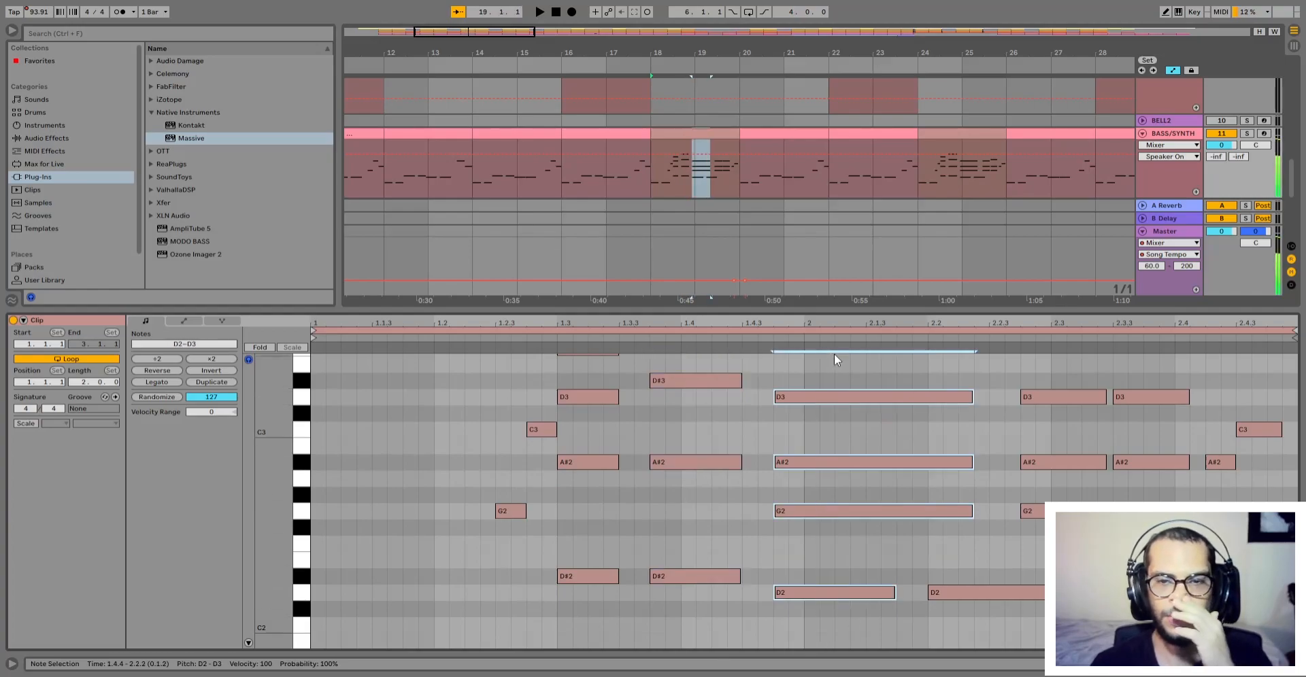
Step: Select the two D2 bass notes and the last two G2 chord notes, then reselect the clip at bar 18
{"action": "scroll", "coordinate": [851, 533], "scroll_direction": "down", "scroll_amount": 1}
{"action": "left_click_drag", "start_coordinate": [817, 527], "coordinate": [1039, 586]}
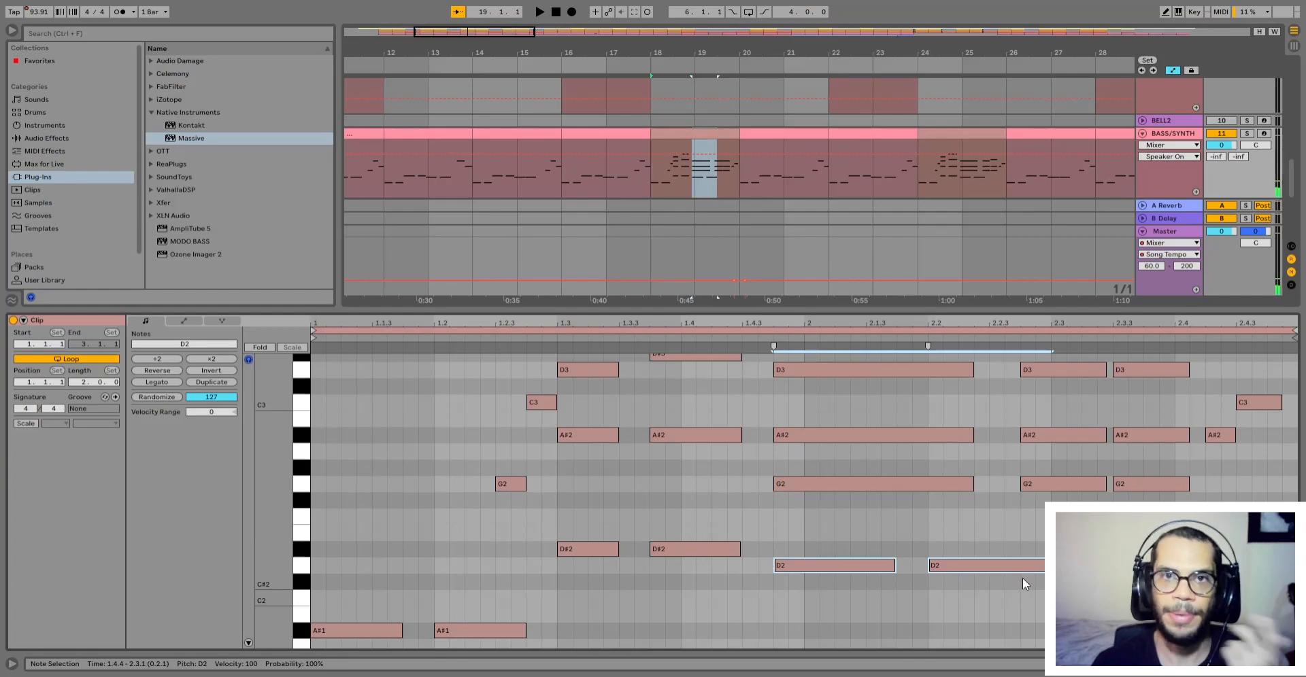
{"action": "scroll", "coordinate": [1022, 578], "scroll_direction": "up", "scroll_amount": 1}
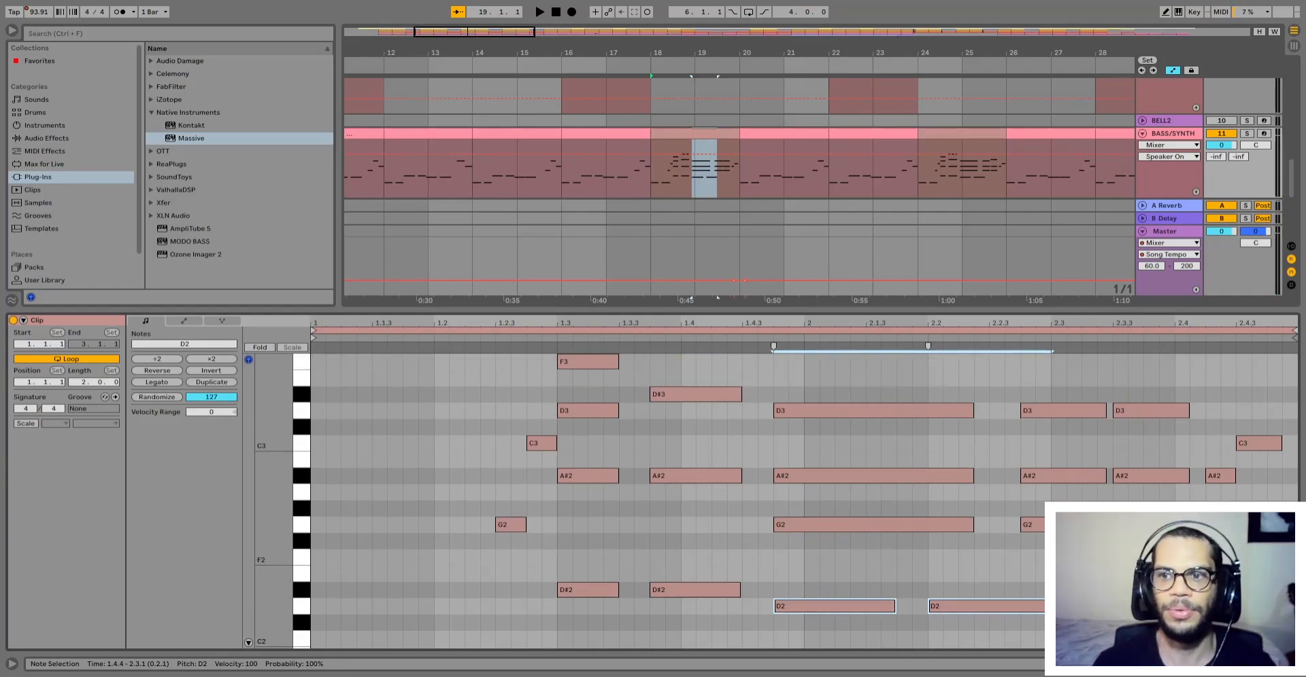
{"action": "left_click_drag", "start_coordinate": [1102, 560], "coordinate": [1185, 542]}
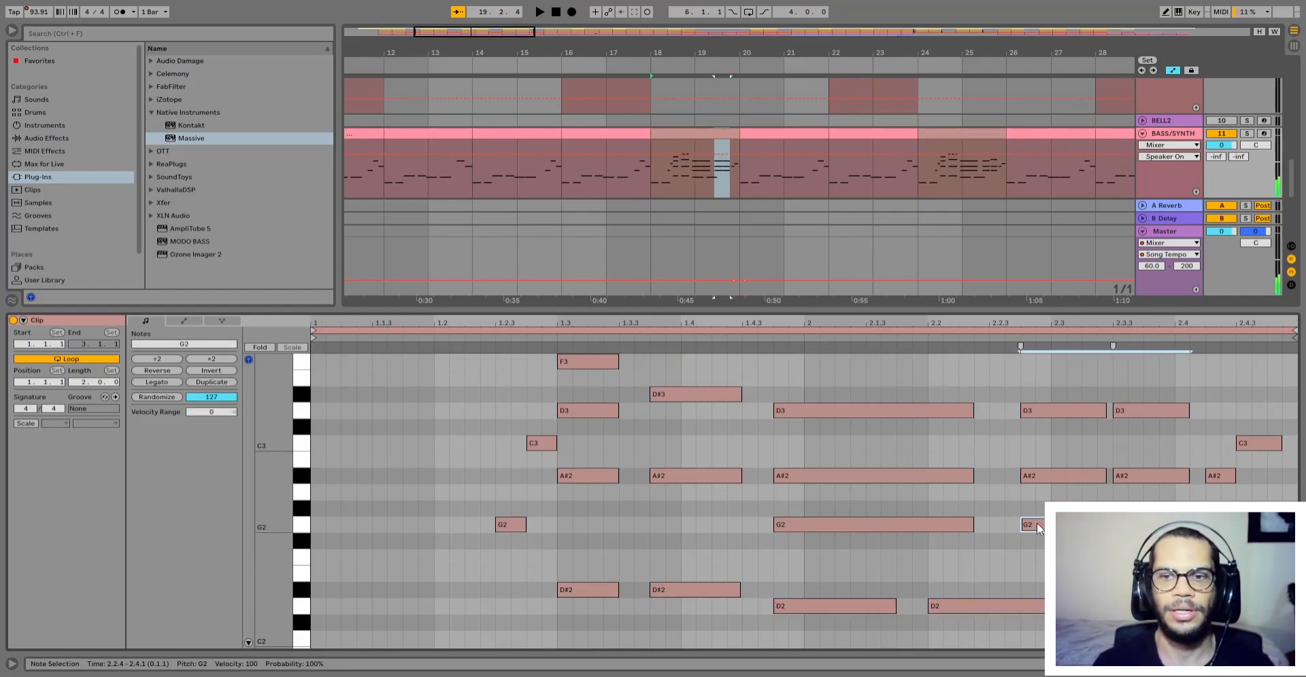
{"action": "left_click", "coordinate": [700, 135]}
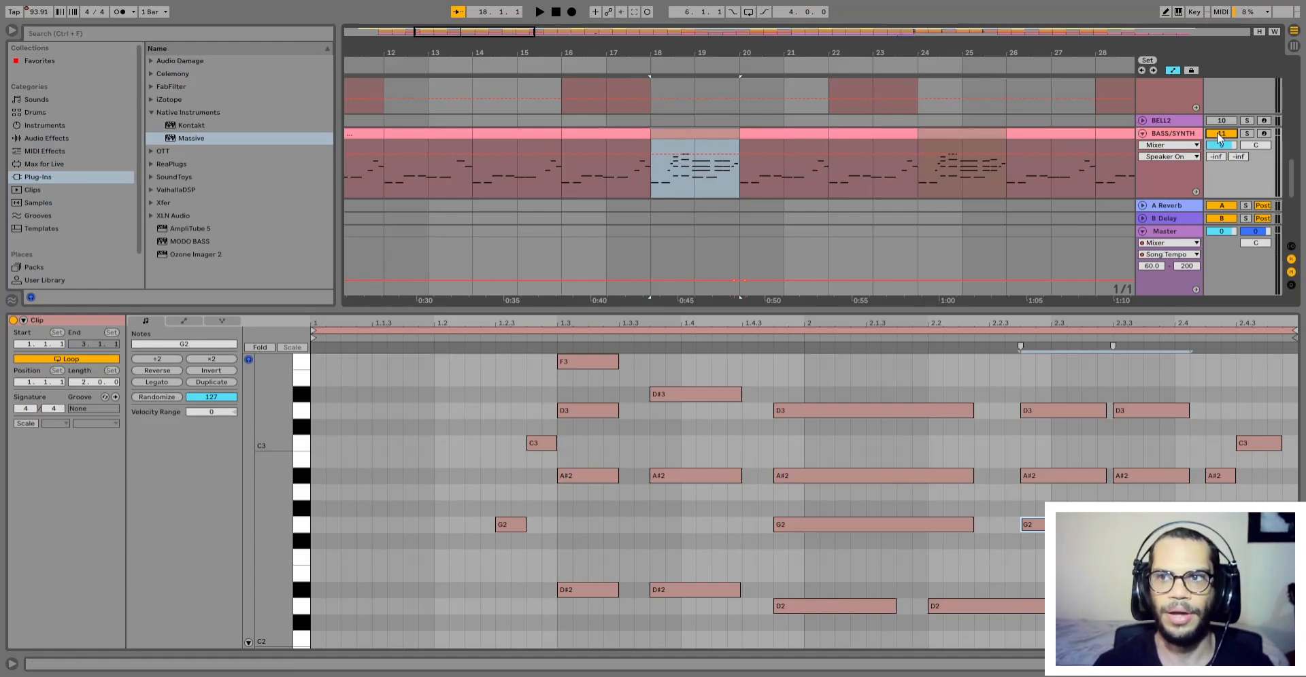
Step: Play the BASS/SYNTH chord variation from bar 18 with its track turned on, close the note editor, and stop around bar 22
{"action": "key", "text": "space"}
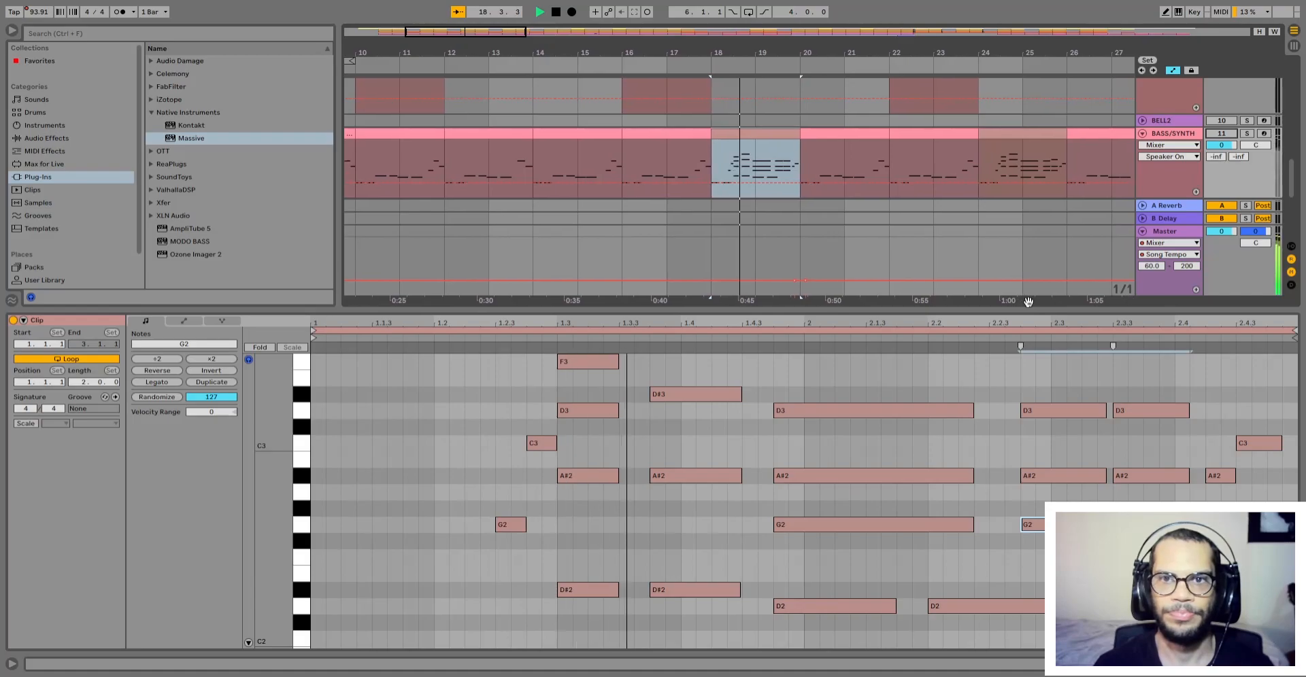
{"action": "left_click", "coordinate": [1225, 135]}
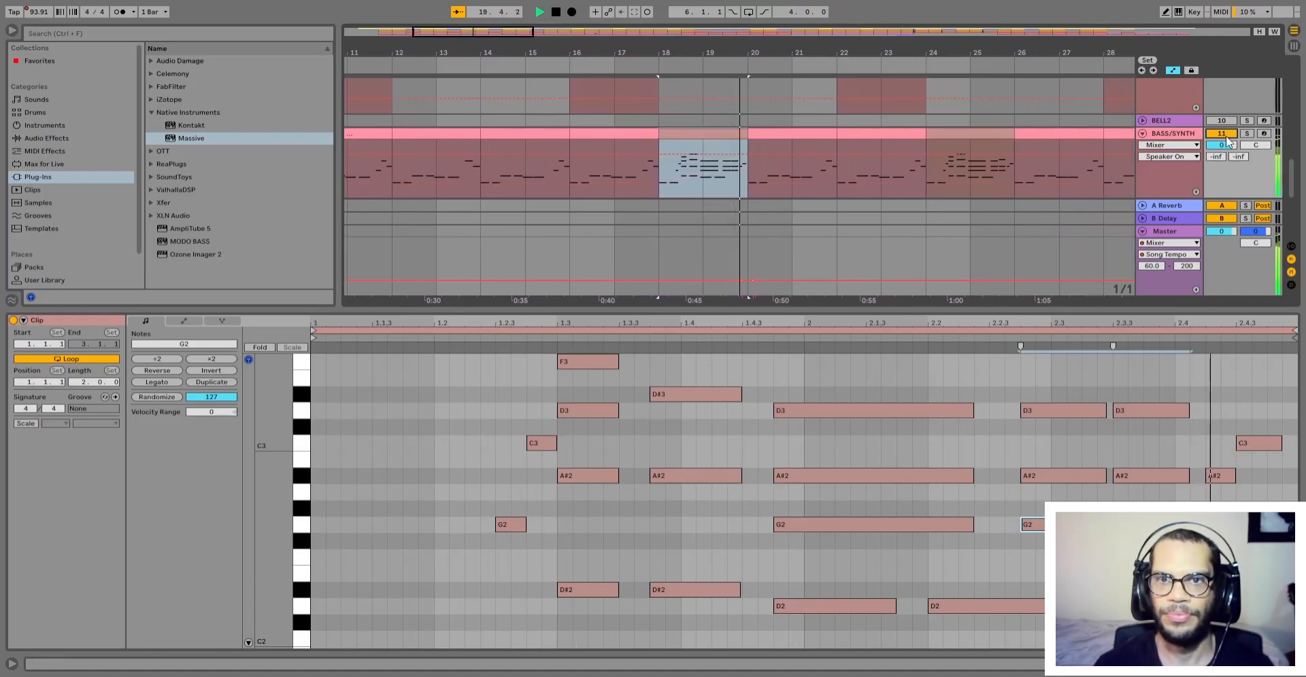
{"action": "scroll", "coordinate": [1090, 271], "scroll_direction": "down", "scroll_amount": 1}
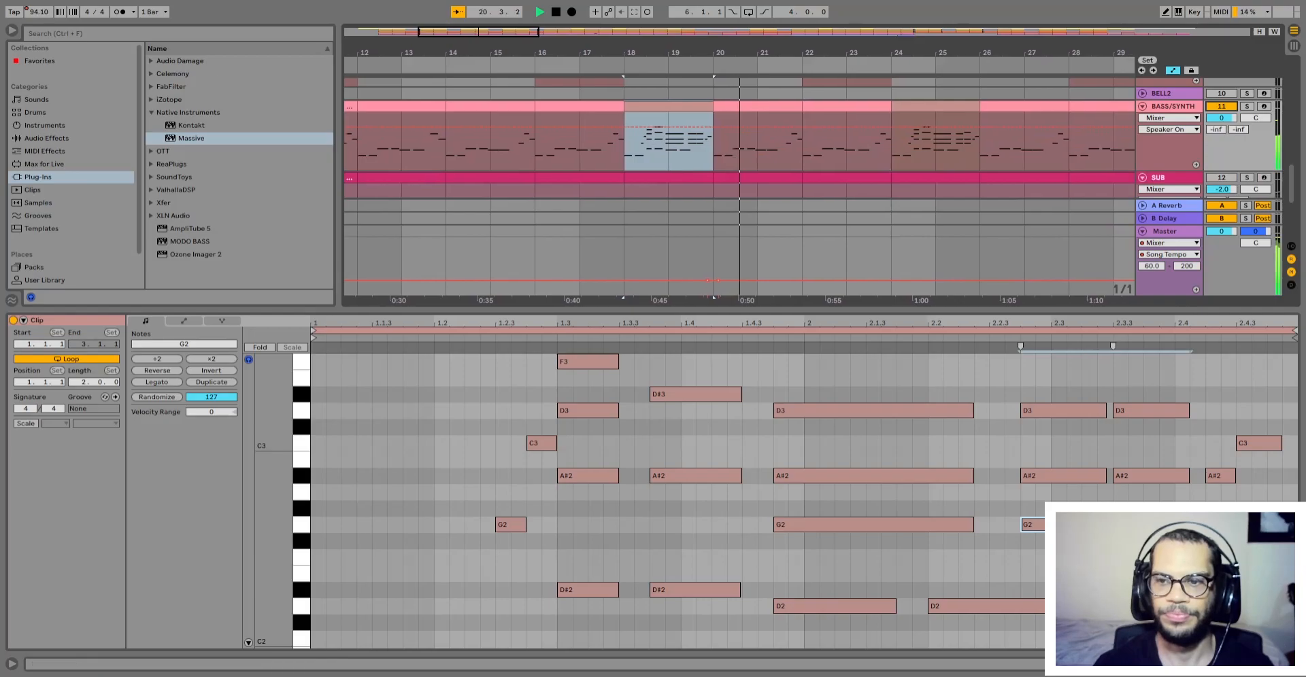
{"action": "key", "text": "ctrl+alt+l"}
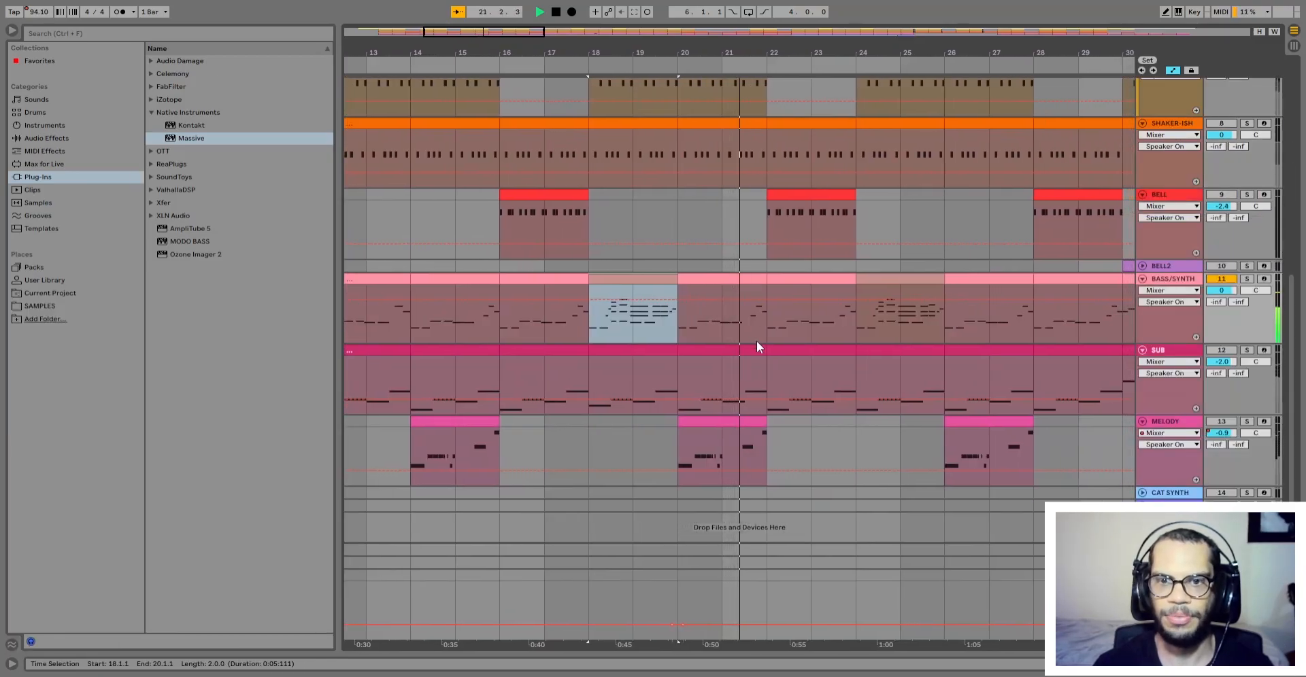
{"action": "key", "text": "space"}
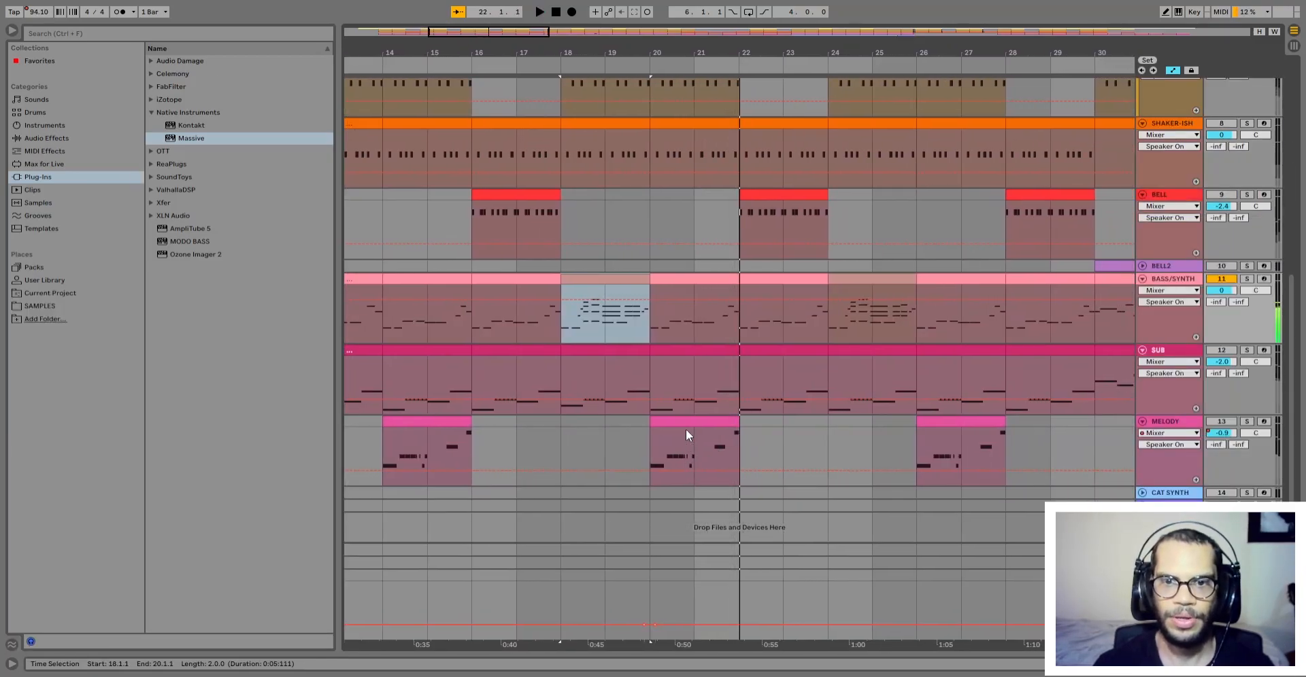
Step: Select the MELODY clip at bar 20, then play back the earlier MELODY clip at bar 14
{"action": "left_click", "coordinate": [682, 417]}
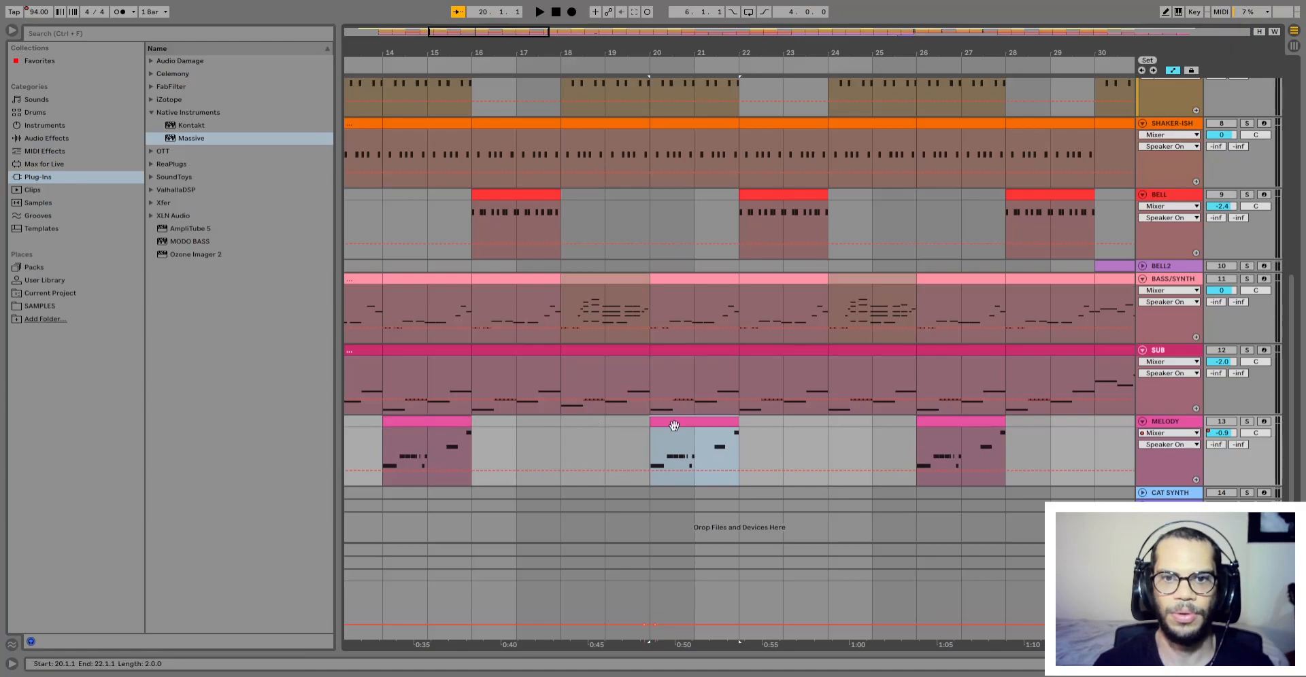
{"action": "left_click", "coordinate": [447, 420]}
{"action": "key", "text": "space"}
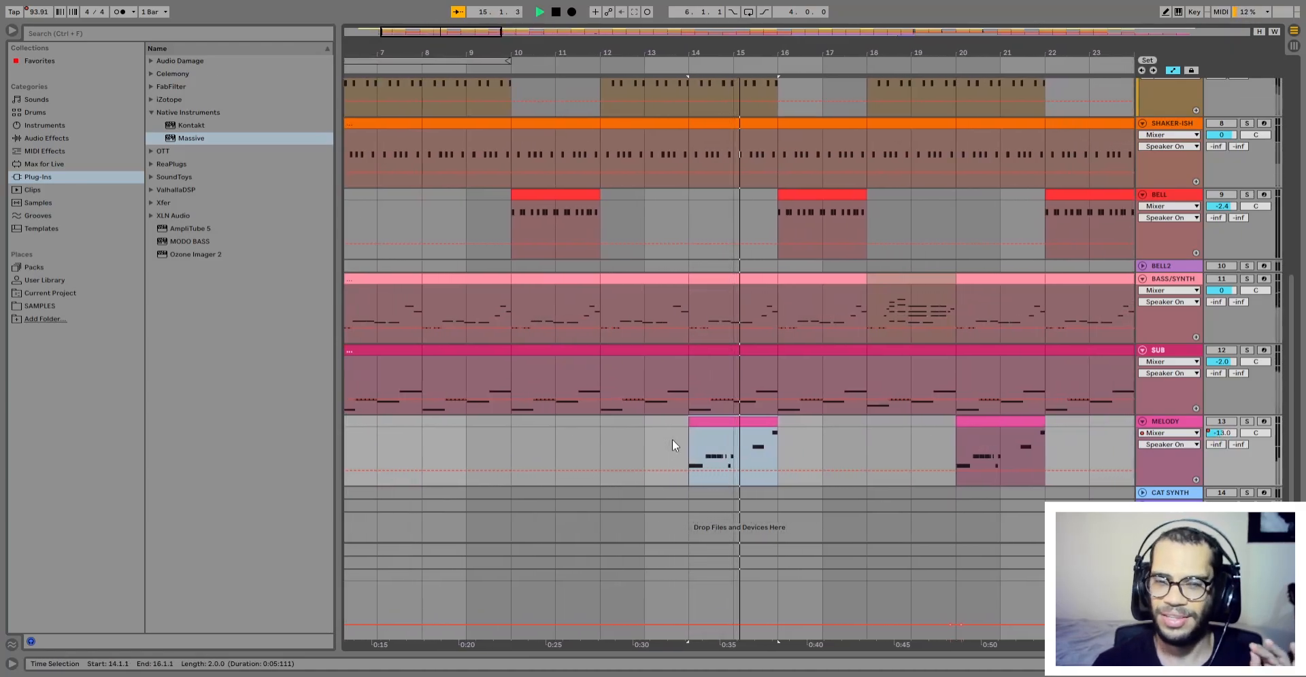
{"action": "key", "text": "space"}
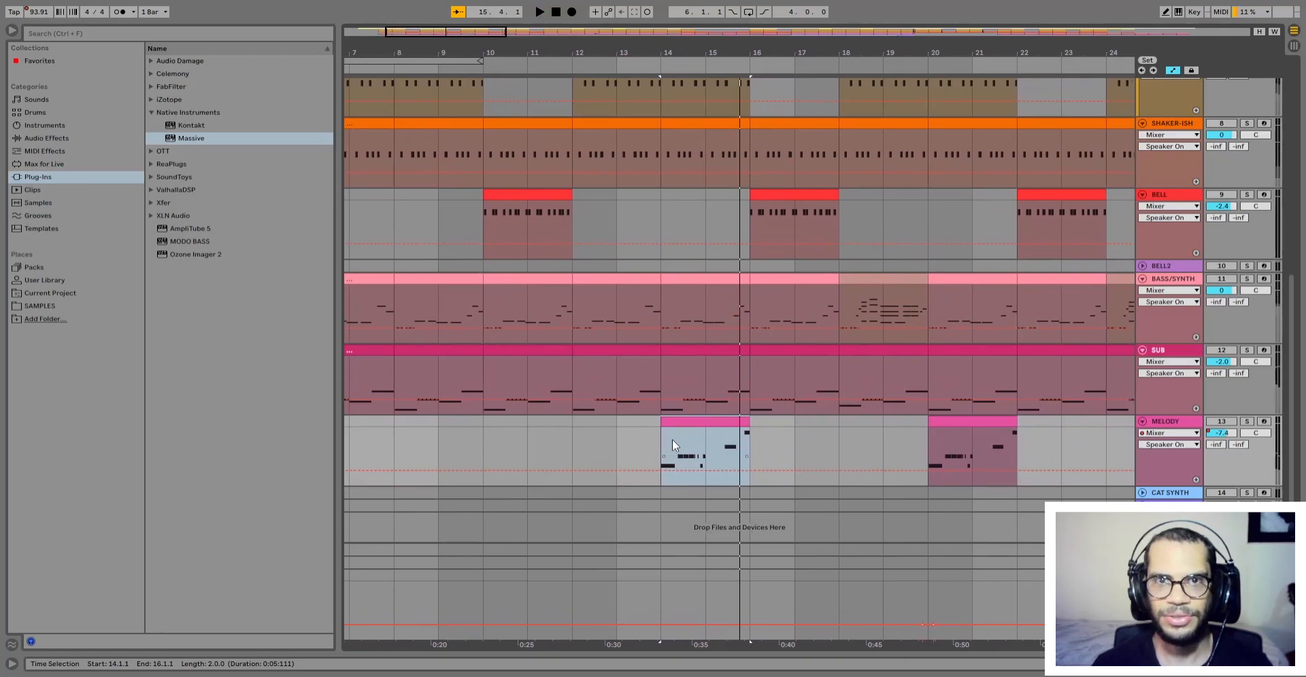
Step: Play the MELODY clip at bar 20 with the MELODY track turned on
{"action": "left_click", "coordinate": [969, 420]}
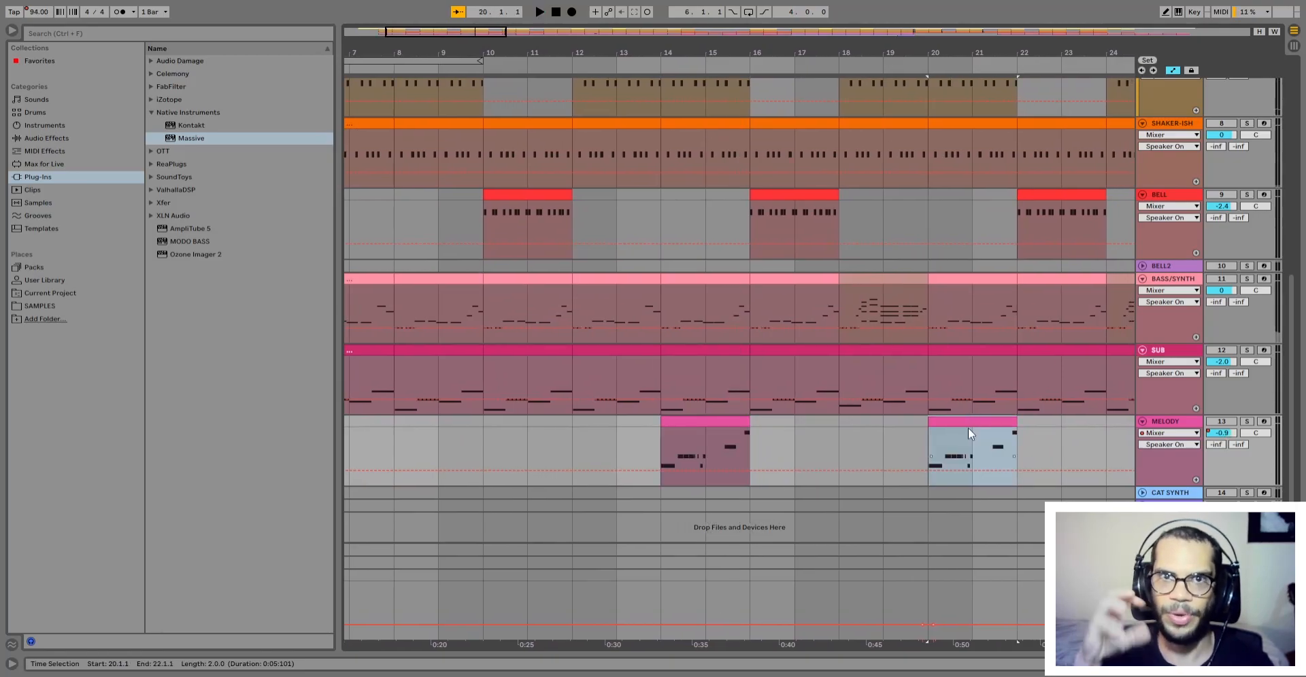
{"action": "key", "text": "space"}
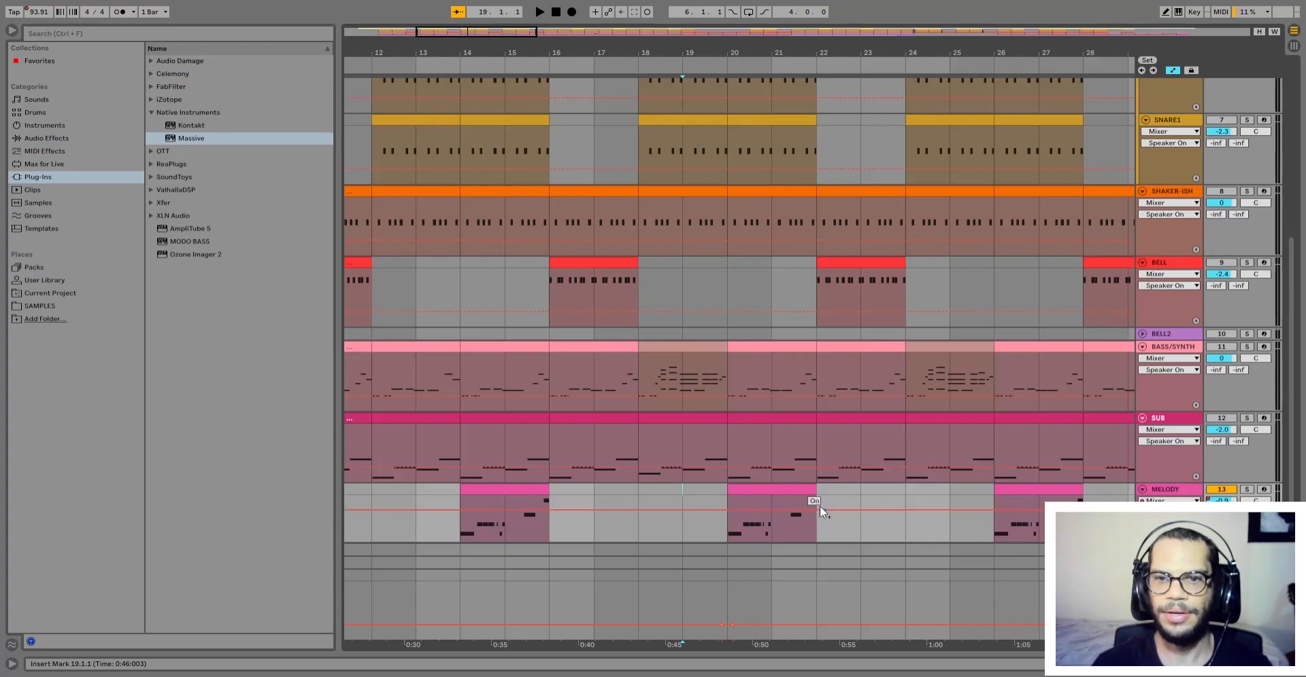
{"action": "left_click", "coordinate": [768, 497]}
{"action": "scroll", "coordinate": [769, 497], "scroll_direction": "down", "scroll_amount": 2}
{"action": "key", "text": "space"}
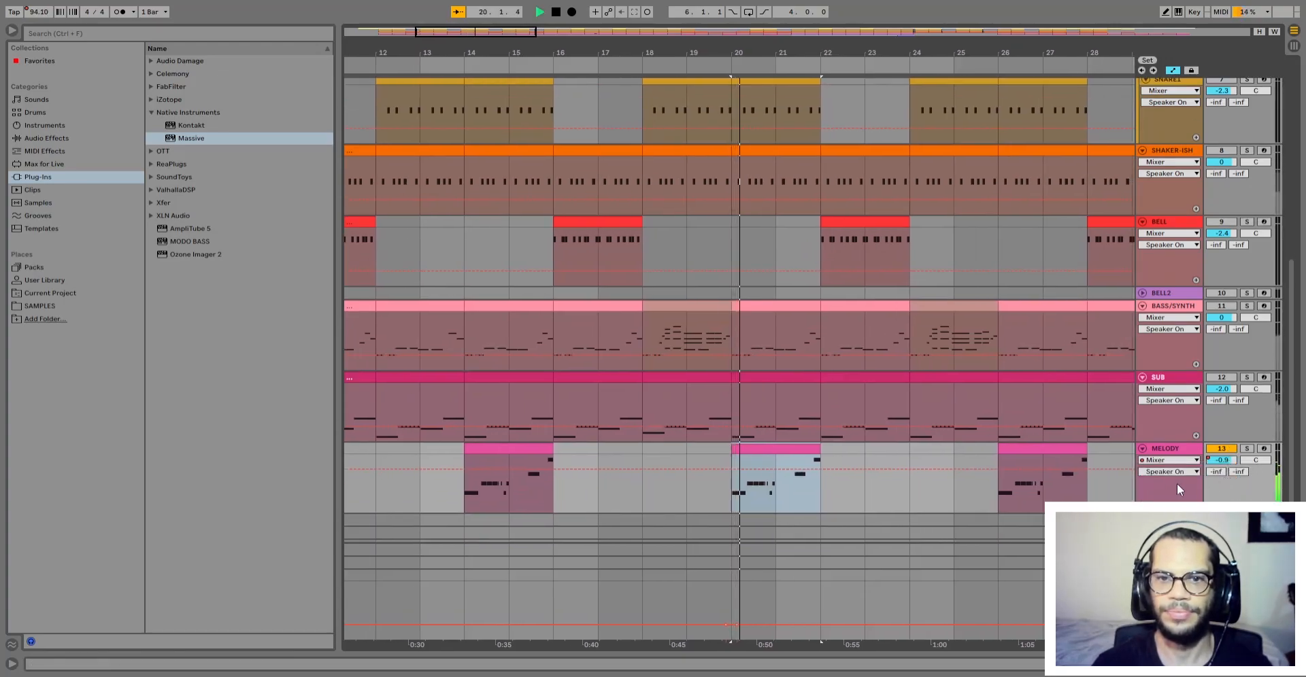
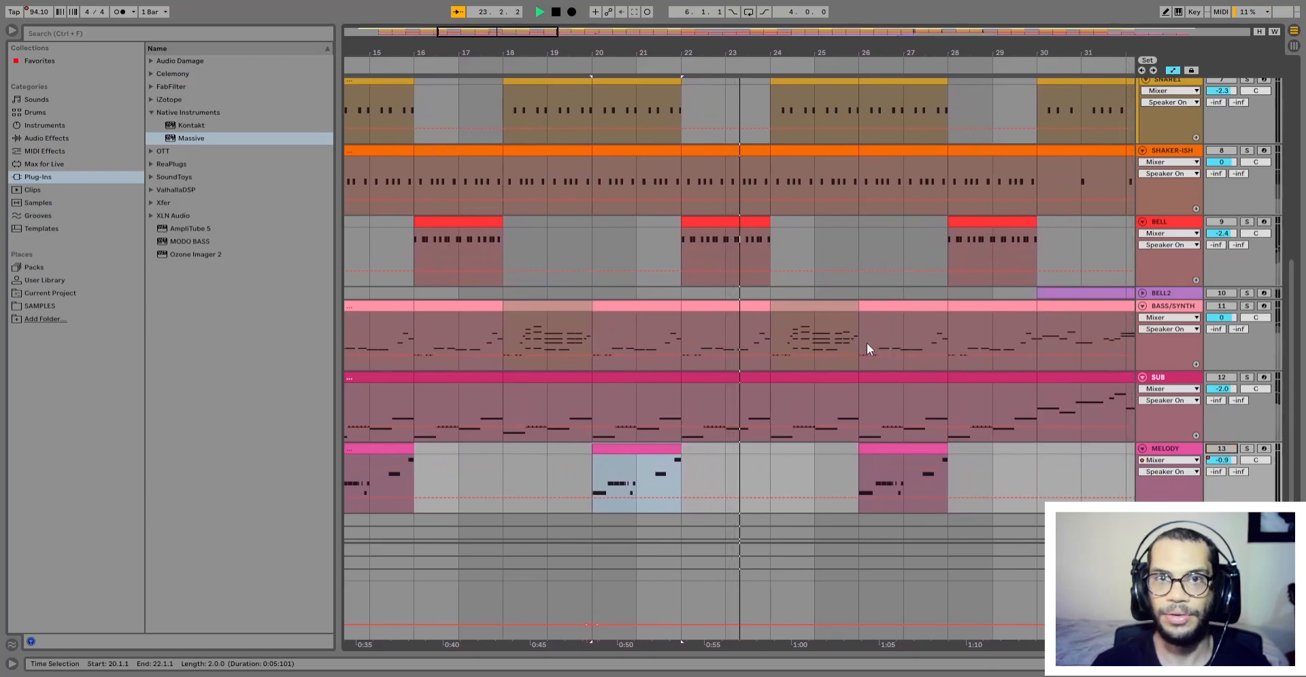
Step: Select the second BASS/SYNTH chord variation clip at bar 24 and stop playback
{"action": "left_click", "coordinate": [773, 305]}
{"action": "key", "text": "space"}
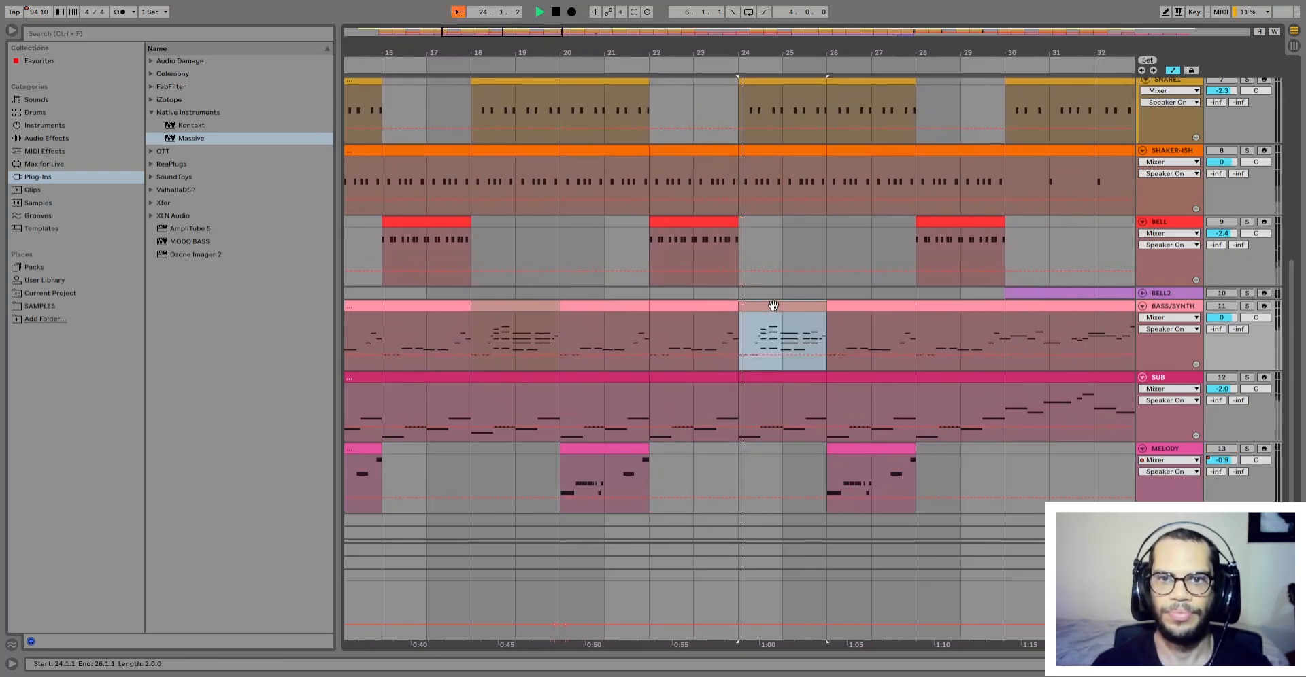
{"action": "scroll", "coordinate": [841, 404], "scroll_direction": "up", "scroll_amount": 1}
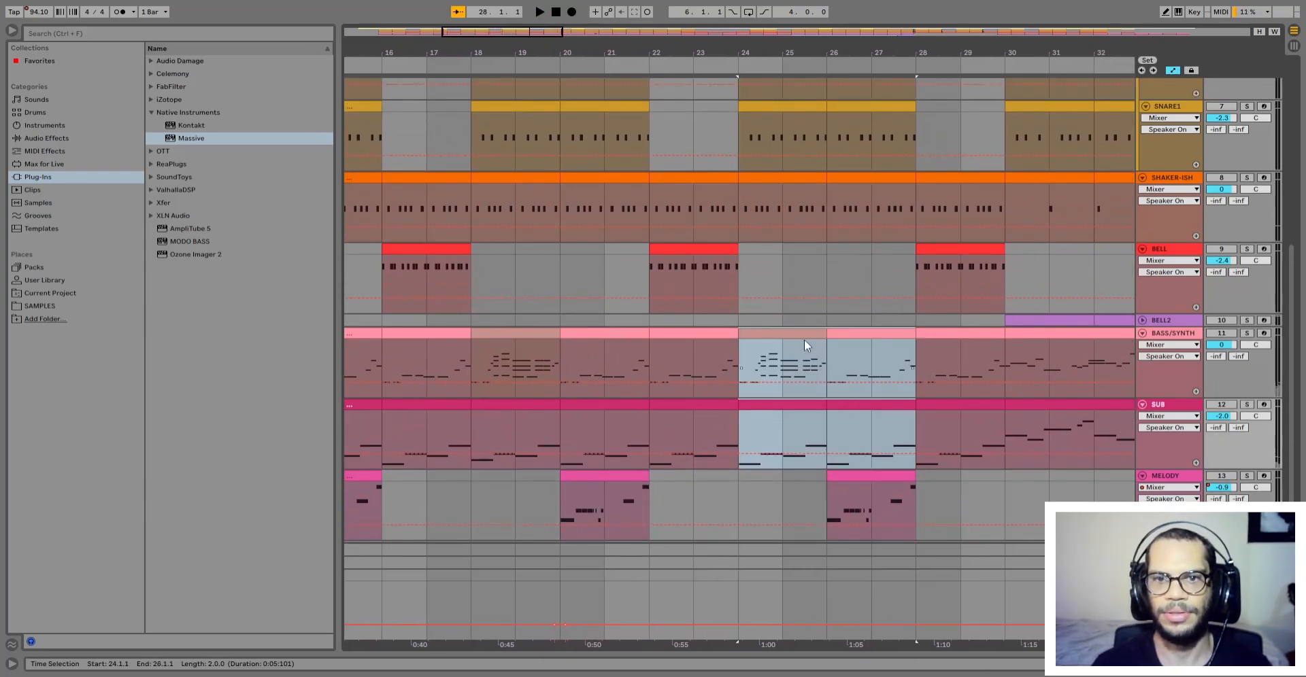
{"action": "scroll", "coordinate": [805, 343], "scroll_direction": "down", "scroll_amount": 2}
{"action": "left_click", "coordinate": [882, 430], "text": "shift"}
{"action": "left_click", "coordinate": [893, 424], "text": "shift"}
{"action": "scroll", "coordinate": [892, 420], "scroll_direction": "up", "scroll_amount": 8}
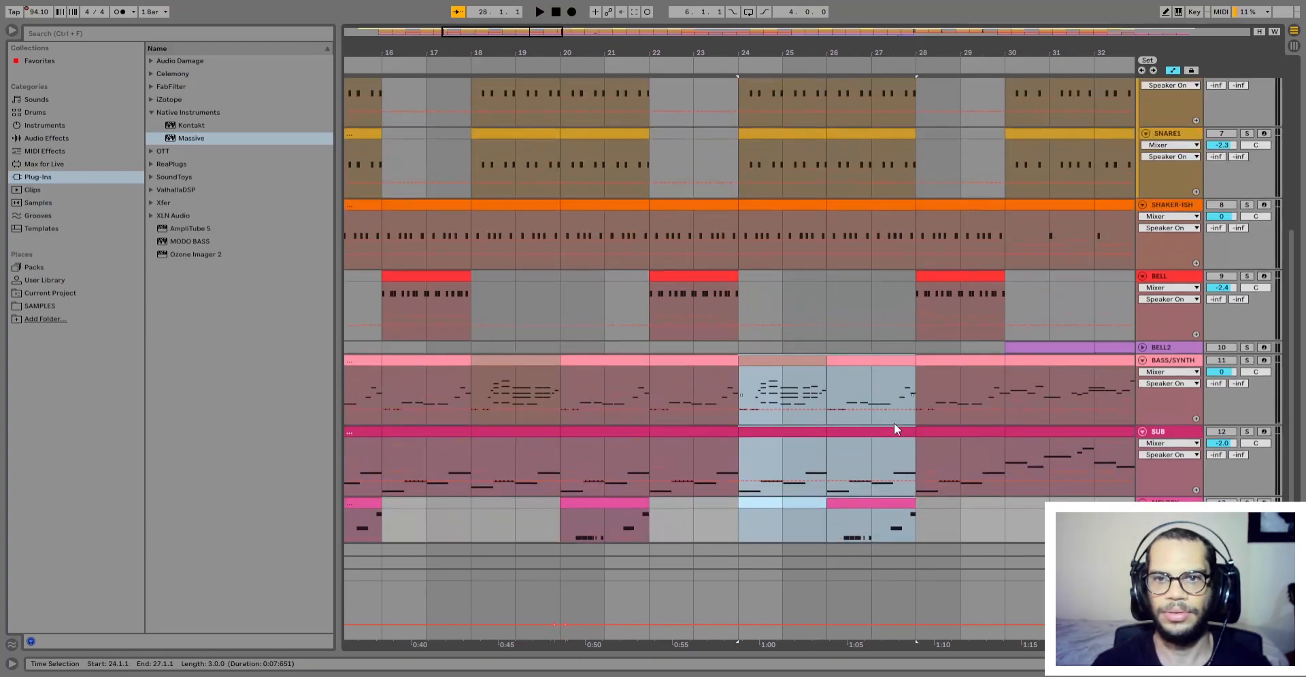
{"action": "left_click", "coordinate": [873, 213], "text": "shift"}
{"action": "scroll", "coordinate": [874, 207], "scroll_direction": "down", "scroll_amount": 8}
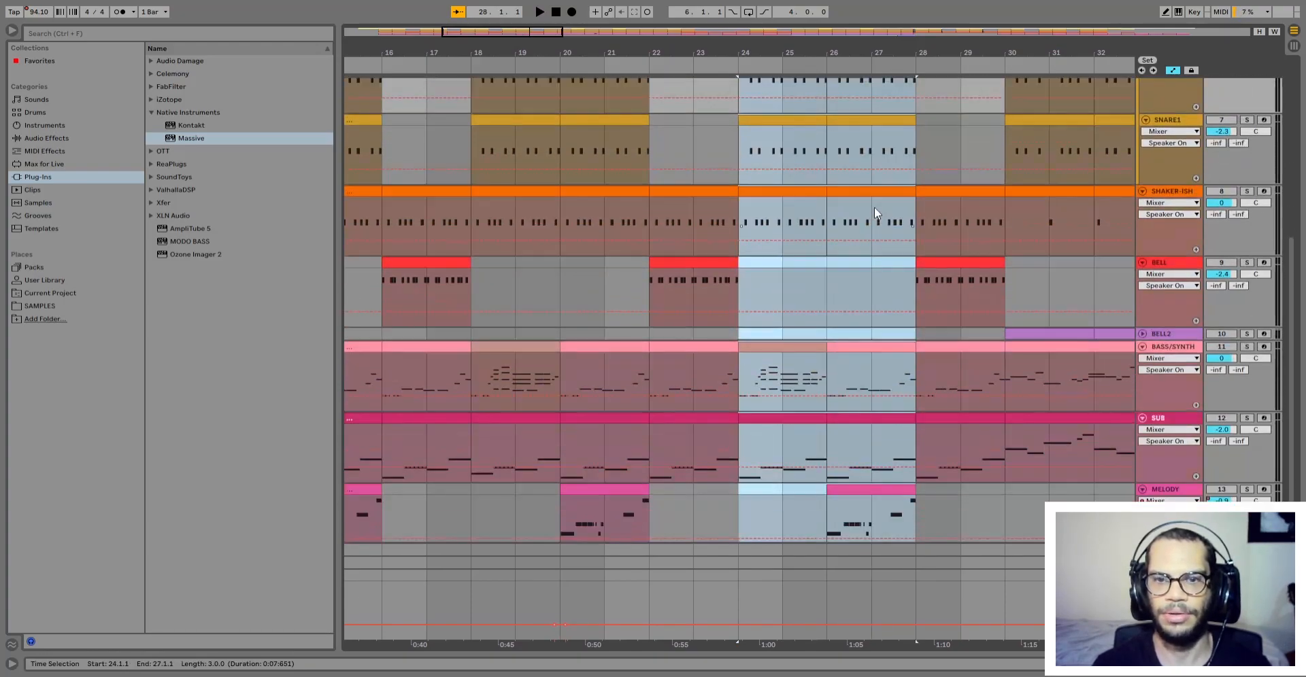
Step: Select bars 24 to 28 from the BASS/SYNTH track down to the MELODY track and loop that selection
{"action": "left_click", "coordinate": [776, 280]}
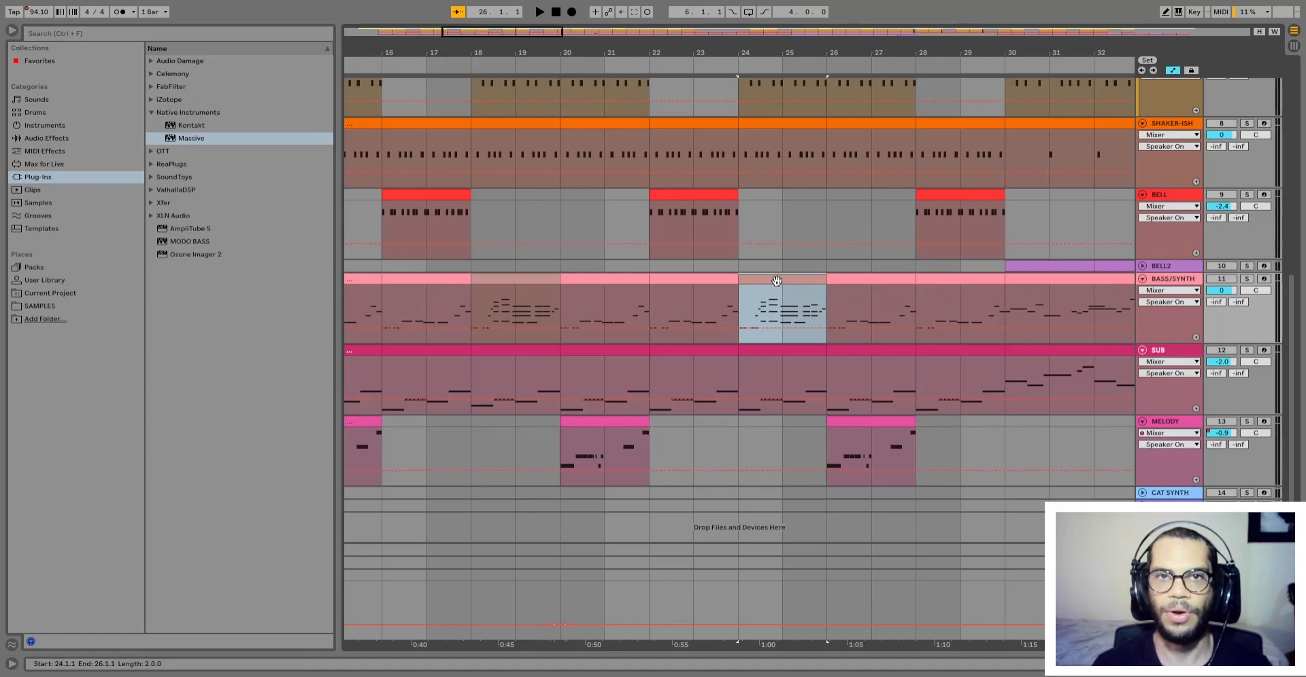
{"action": "left_click", "coordinate": [859, 281]}
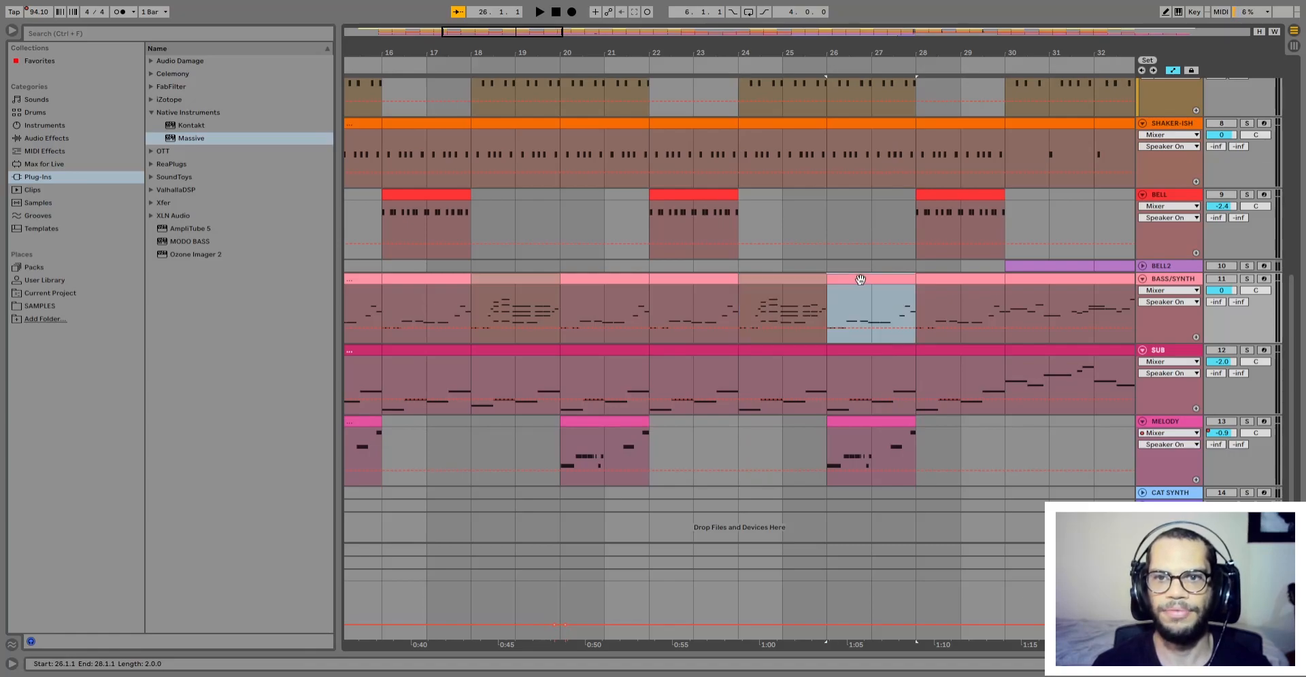
{"action": "left_click", "coordinate": [891, 442]}
{"action": "left_click", "coordinate": [783, 279]}
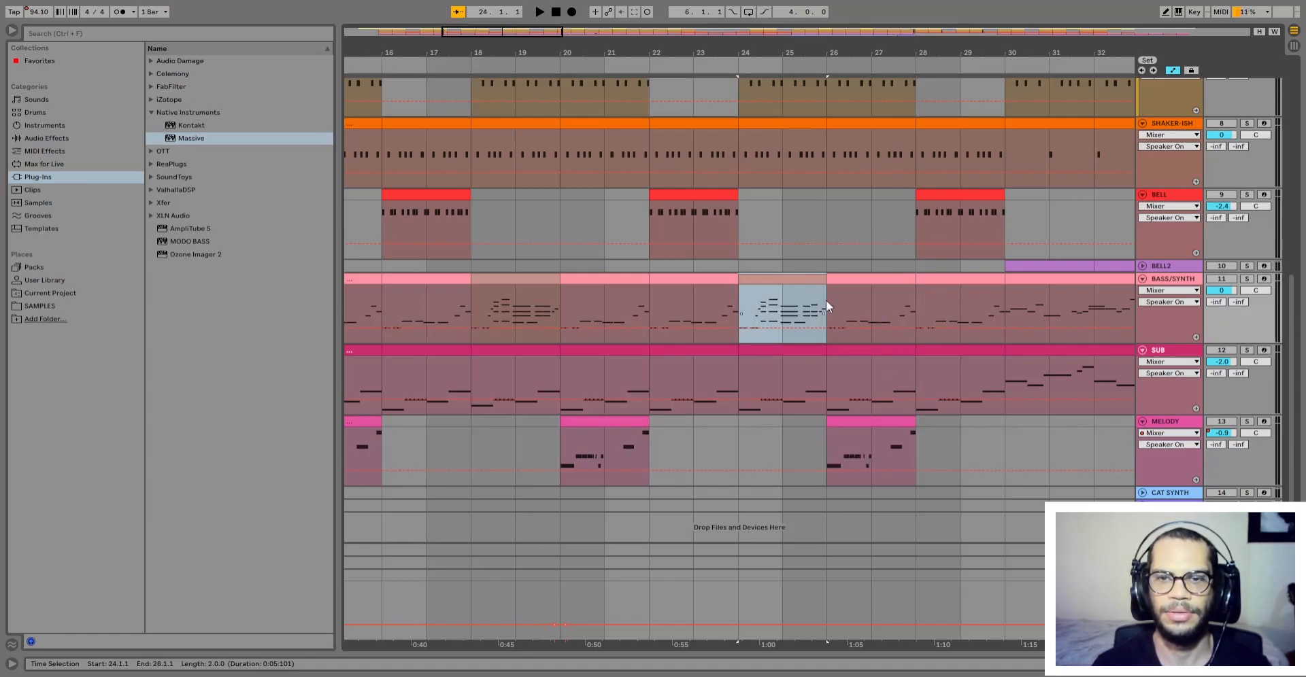
{"action": "left_click", "coordinate": [890, 421], "text": "shift"}
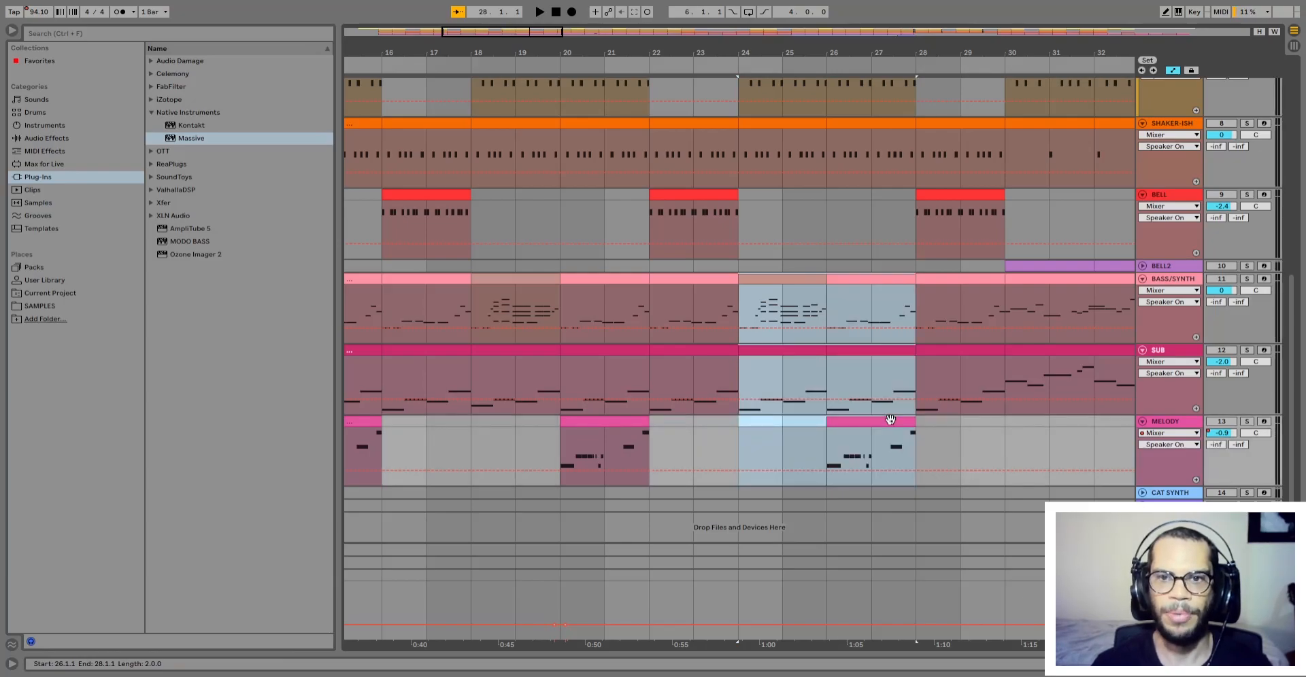
{"action": "key", "text": "ctrl+l"}
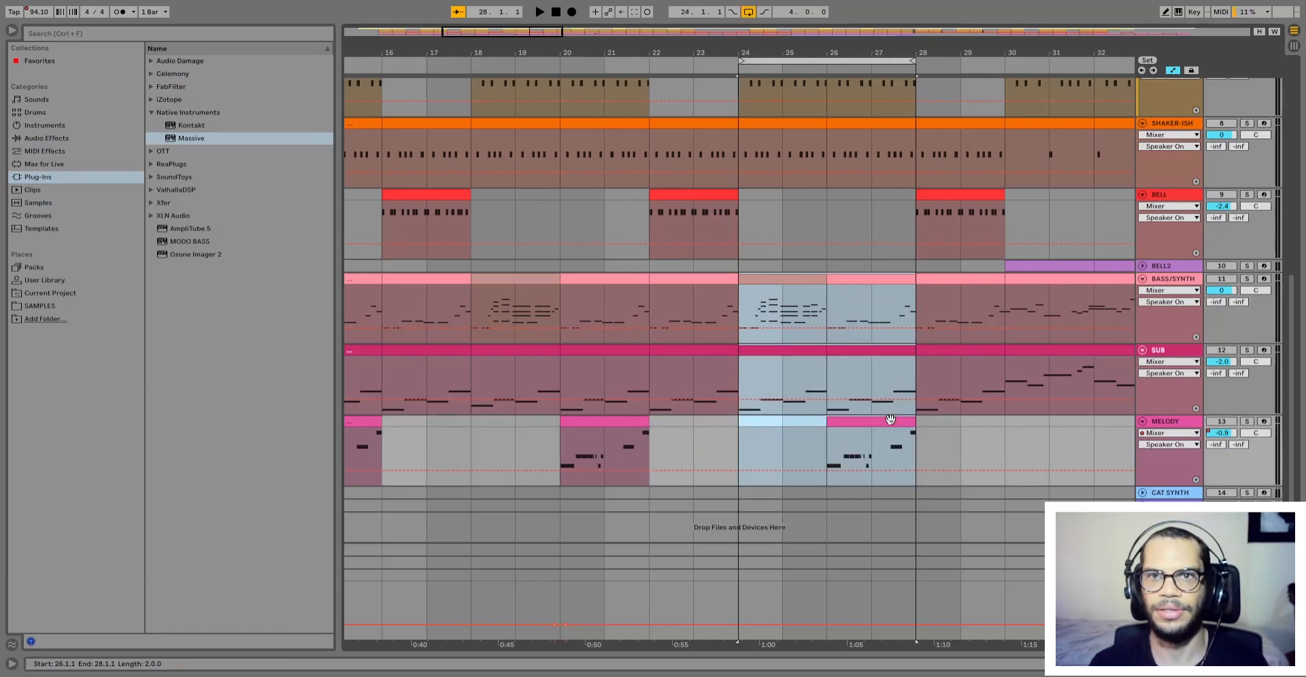
Step: Play the looped section from bar 24 and stop just before bar 28
{"action": "key", "text": "space"}
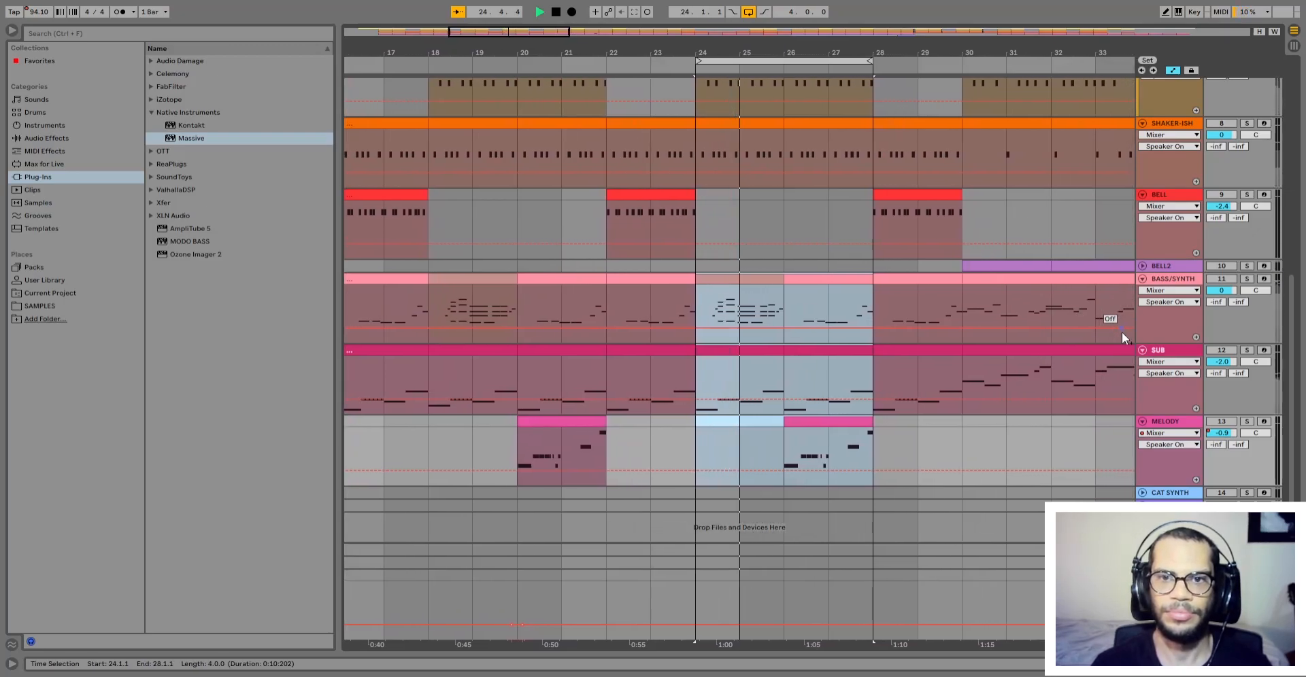
{"action": "scroll", "coordinate": [815, 459], "scroll_direction": "up", "scroll_amount": 1}
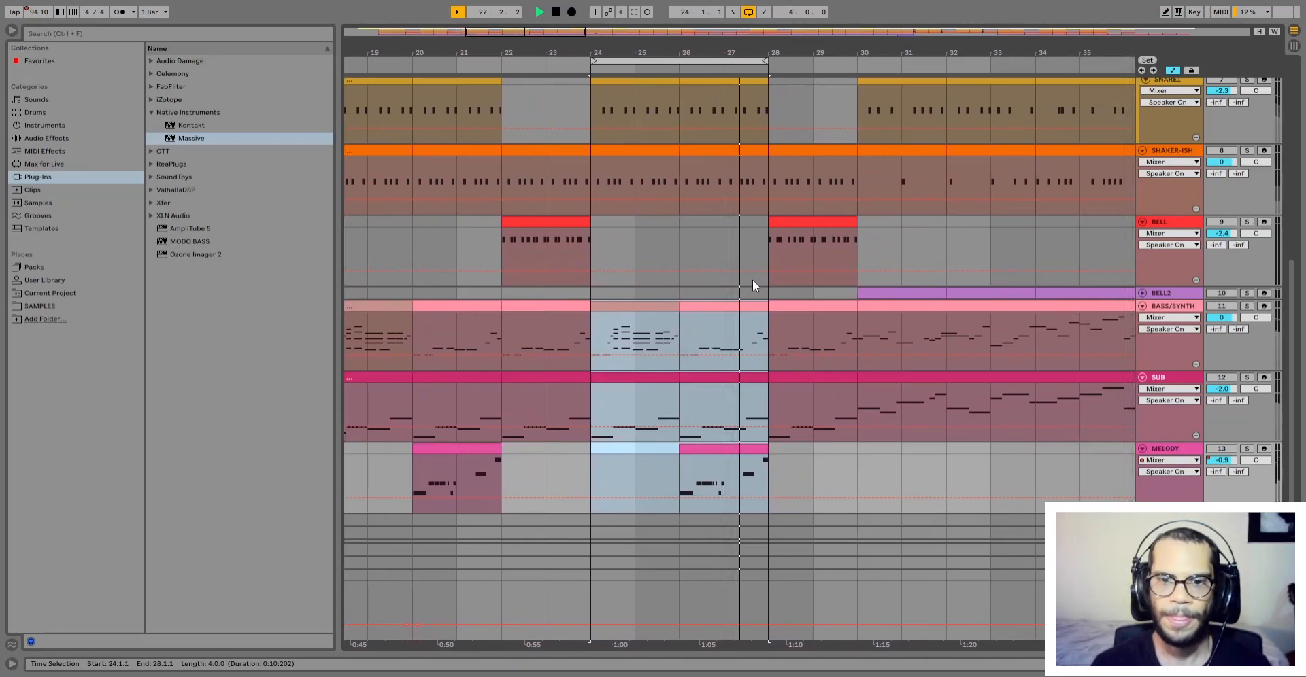
{"action": "key", "text": "space"}
Step: Turn on the KICK, SNARE, RIMSHOT, SNARE1, SHAKER-ISH and BELL tracks and play the loop from bar 24 with them
{"action": "scroll", "coordinate": [1226, 443], "scroll_direction": "up", "scroll_amount": 2}
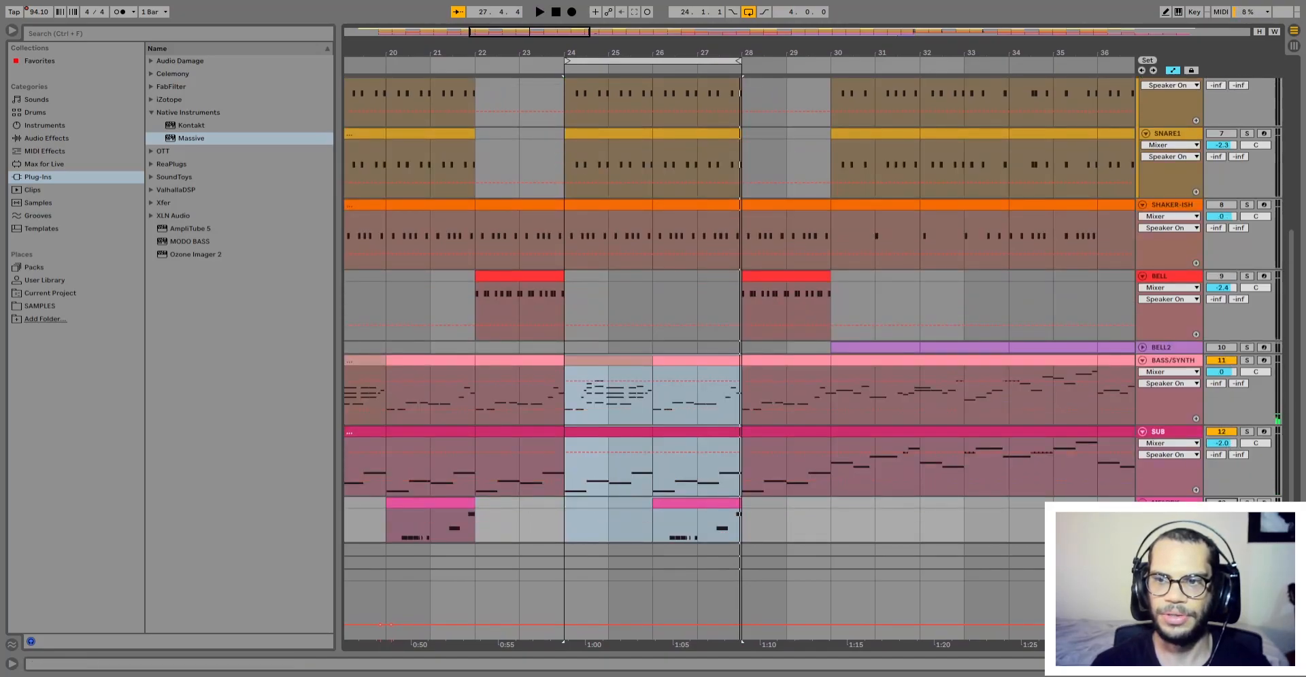
{"action": "scroll", "coordinate": [1224, 367], "scroll_direction": "up", "scroll_amount": 6}
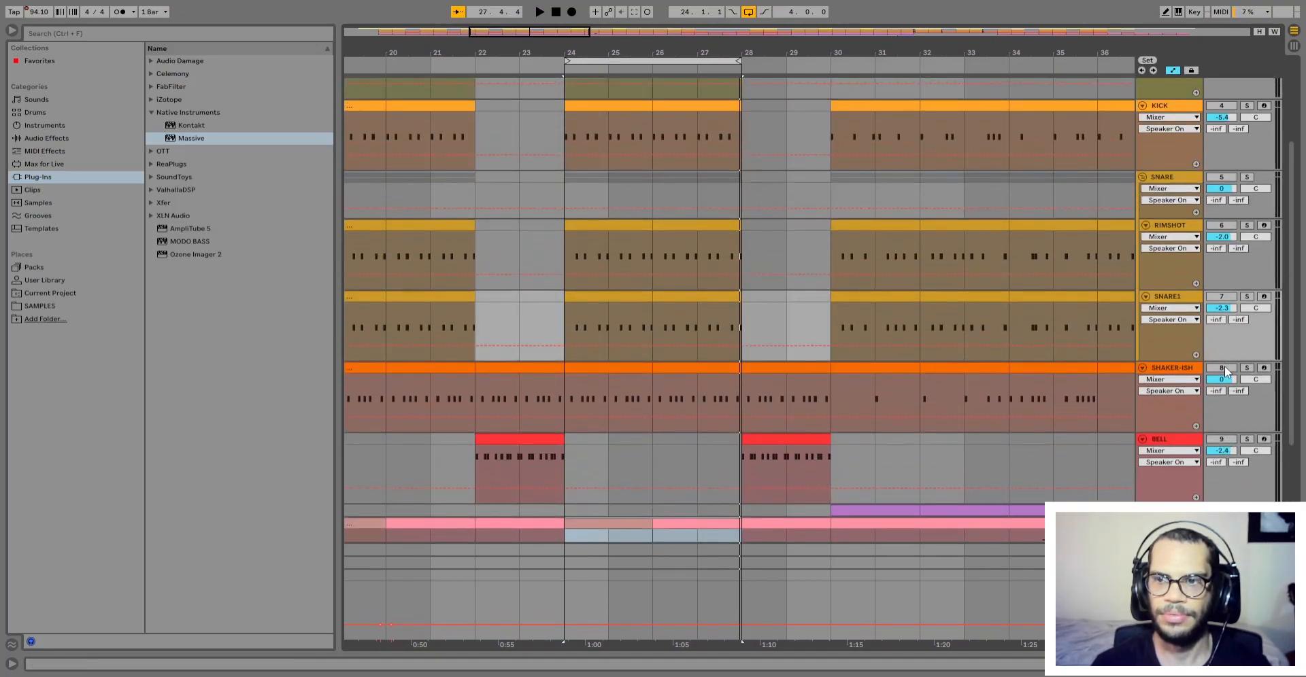
{"action": "left_click", "coordinate": [1222, 225]}
{"action": "left_click", "coordinate": [1222, 177]}
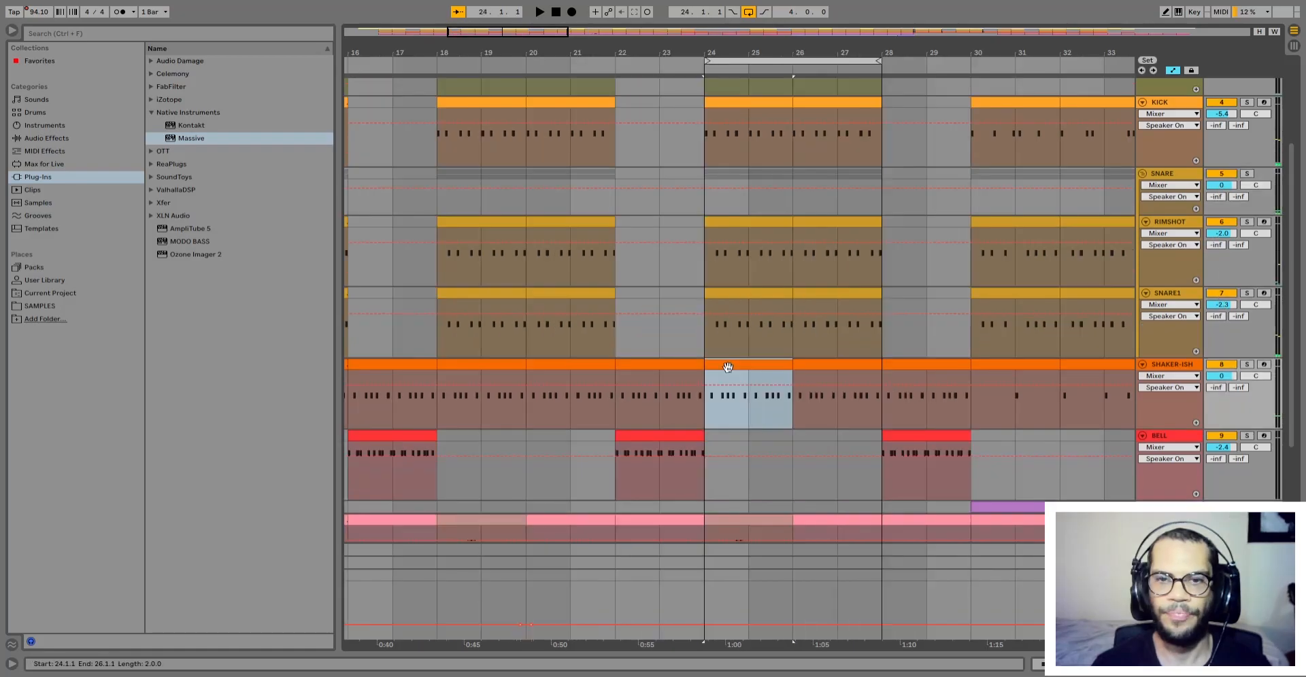
{"action": "key", "text": "space"}
{"action": "scroll", "coordinate": [785, 462], "scroll_direction": "down", "scroll_amount": 8}
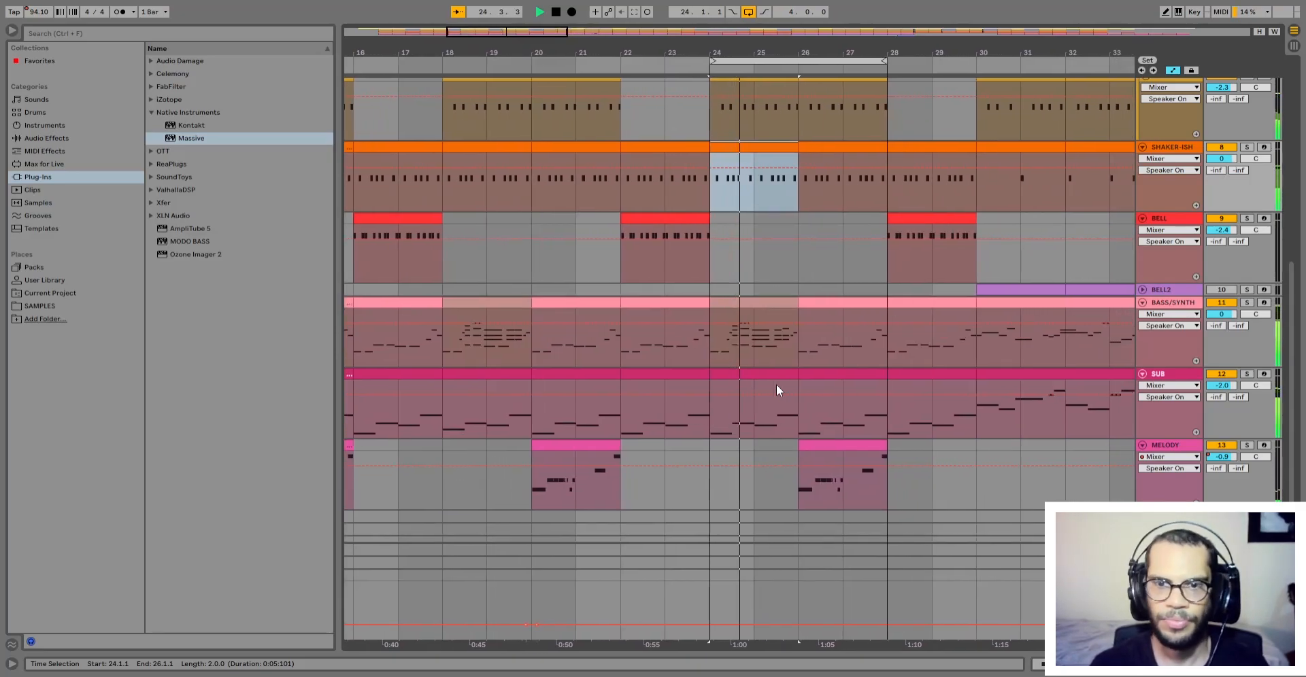
Step: Review the CHAIR, KICK, RIMSHOT, SNARE1 and SHAKER-ISH clips across bars 6 to 30 of the whole arrangement
{"action": "scroll", "coordinate": [777, 385], "scroll_direction": "up", "scroll_amount": 1}
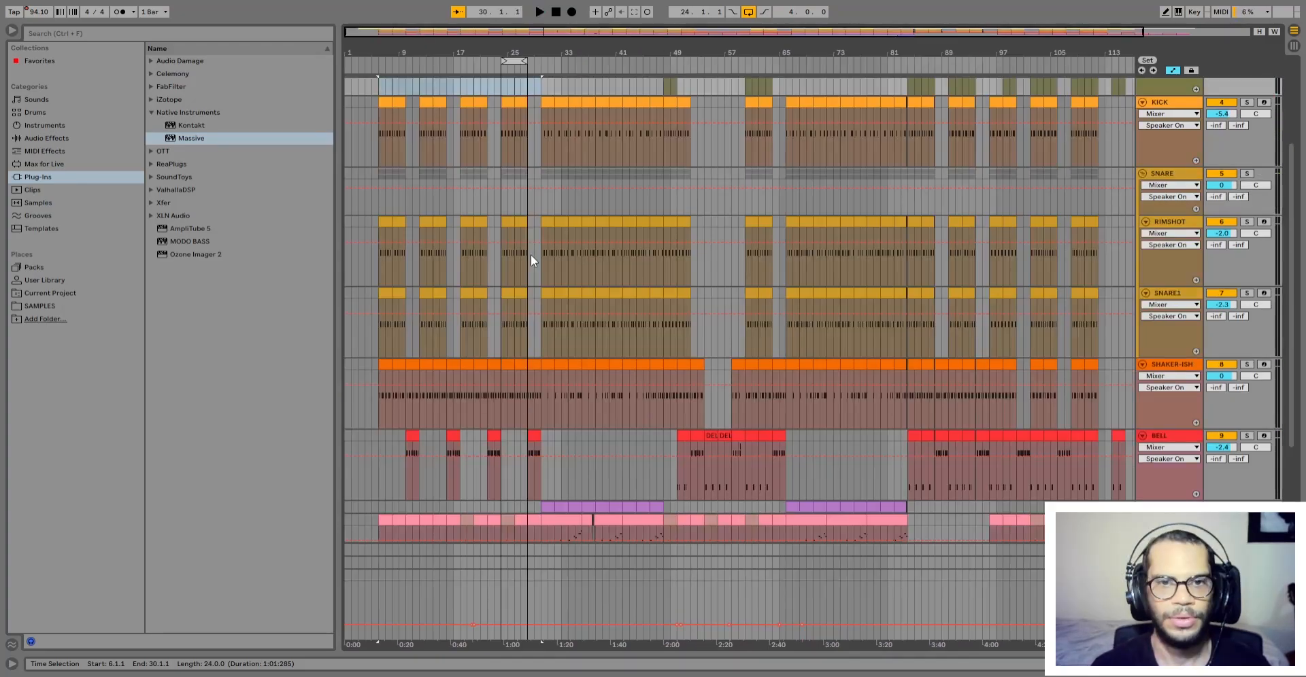
{"action": "scroll", "coordinate": [532, 259], "scroll_direction": "up", "scroll_amount": 5}
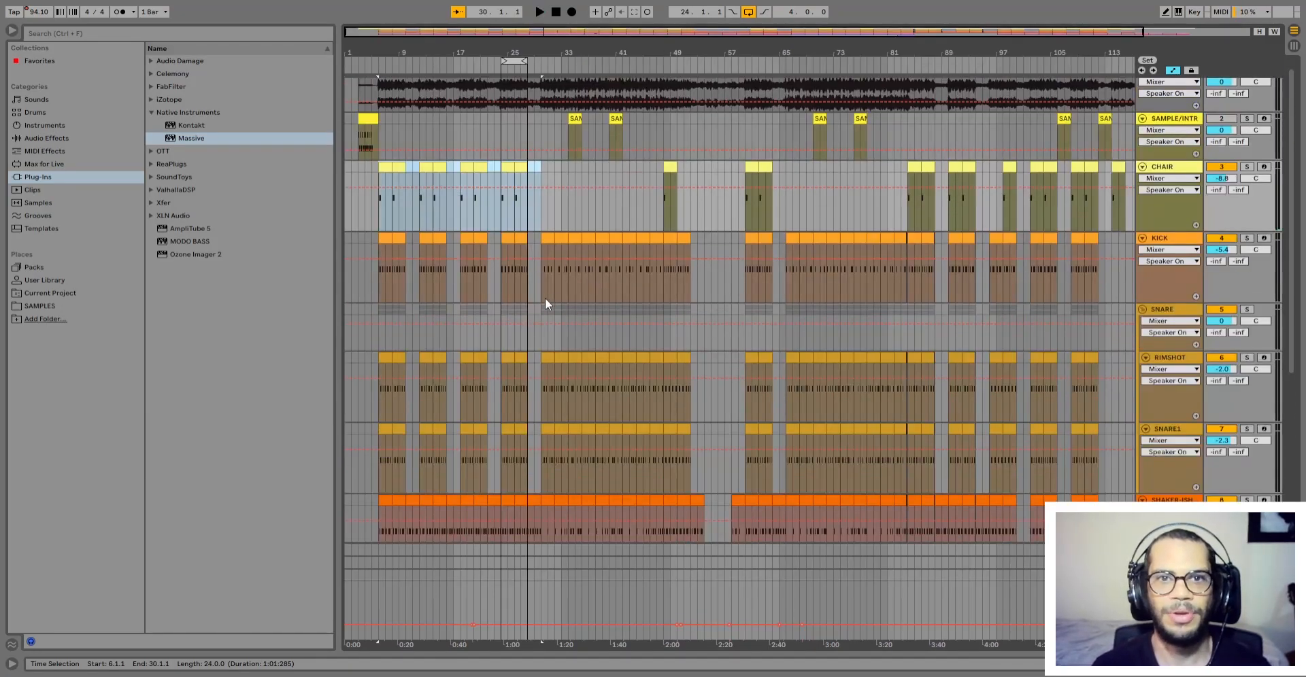
{"action": "scroll", "coordinate": [536, 302], "scroll_direction": "down", "scroll_amount": 4}
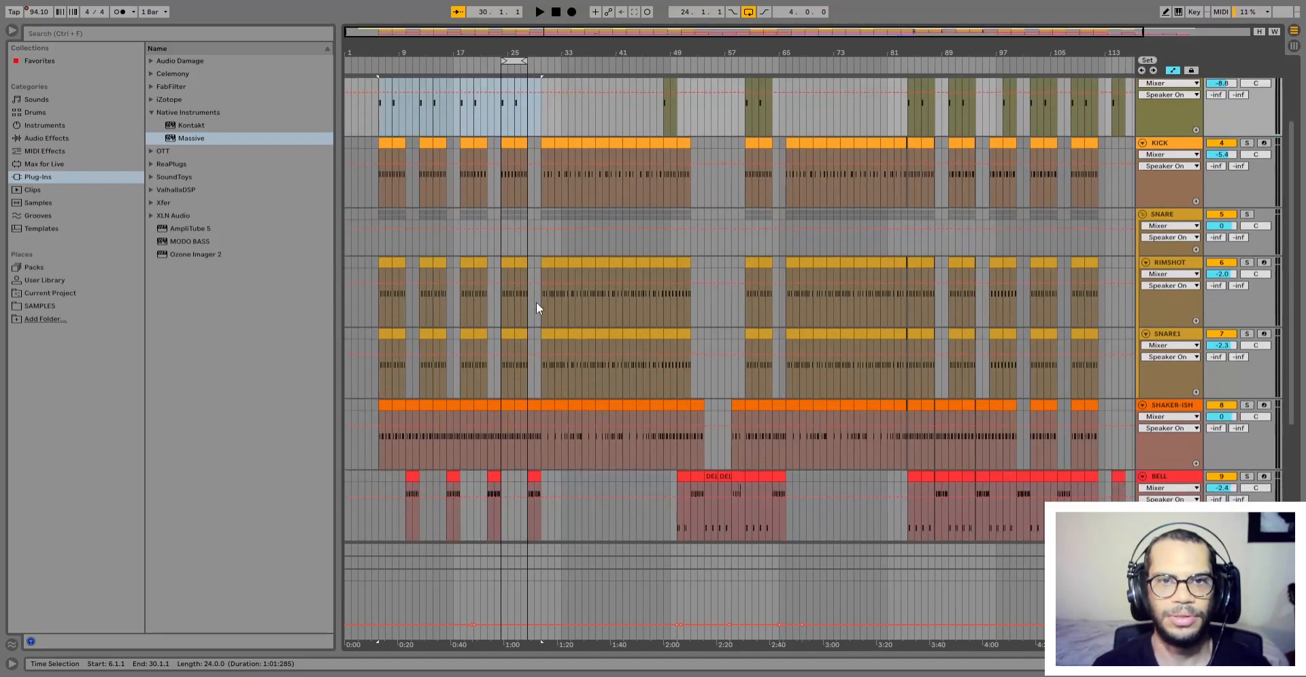
{"action": "scroll", "coordinate": [536, 302], "scroll_direction": "up", "scroll_amount": 2}
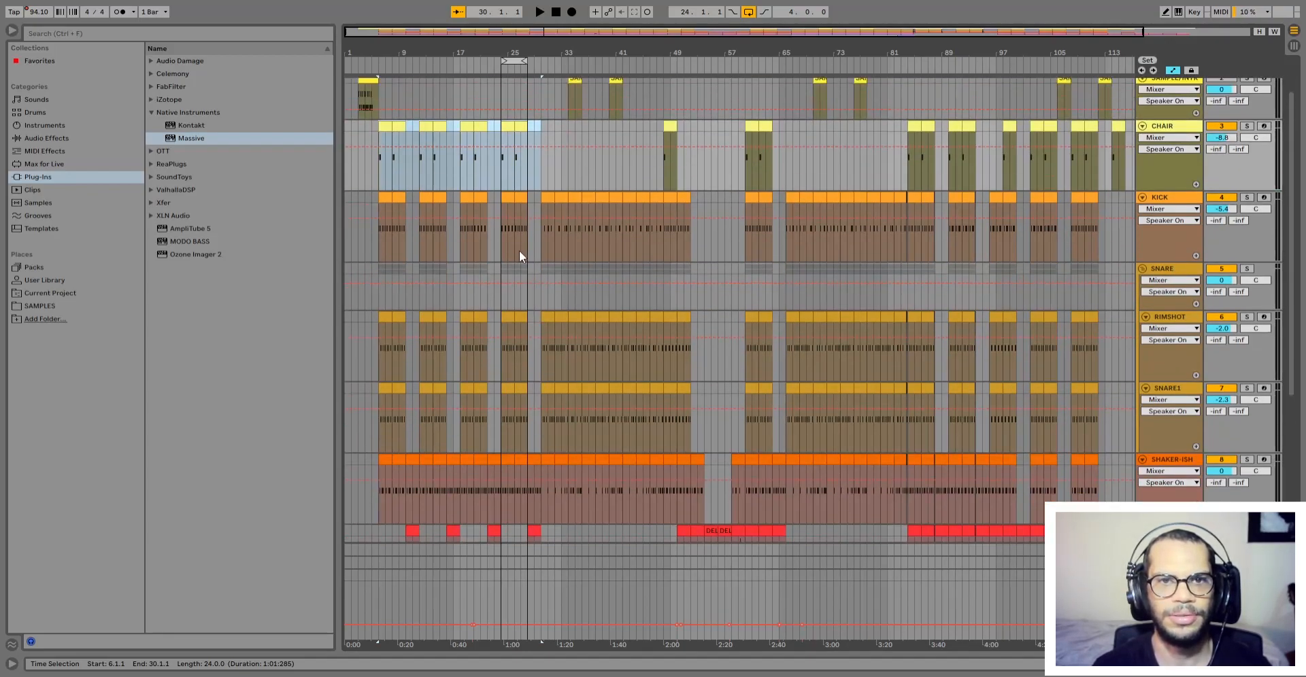
{"action": "scroll", "coordinate": [520, 253], "scroll_direction": "down", "scroll_amount": 6}
Step: Point out the BELL clip at bar 22, the BASS/SYNTH variations at bars 18 and 24, and the MELODY clip at bar 20
{"action": "left_click", "coordinate": [492, 366]}
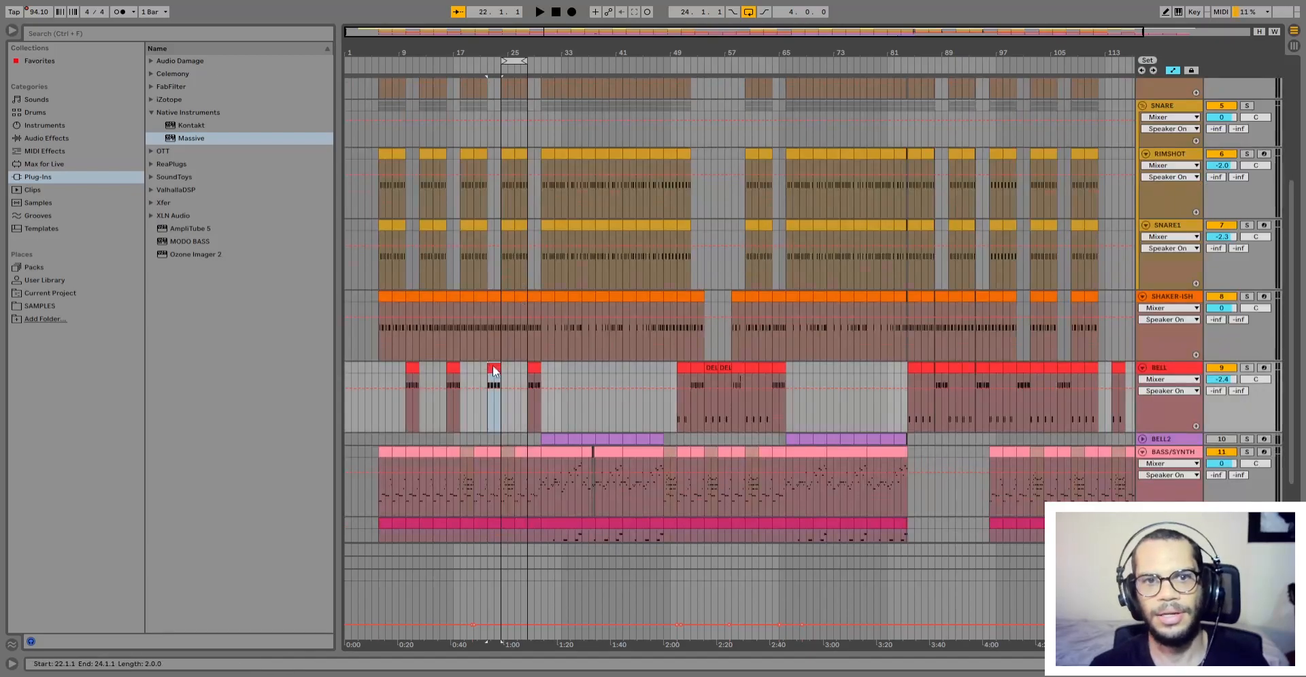
{"action": "scroll", "coordinate": [492, 365], "scroll_direction": "down", "scroll_amount": 6}
{"action": "left_click", "coordinate": [468, 281]}
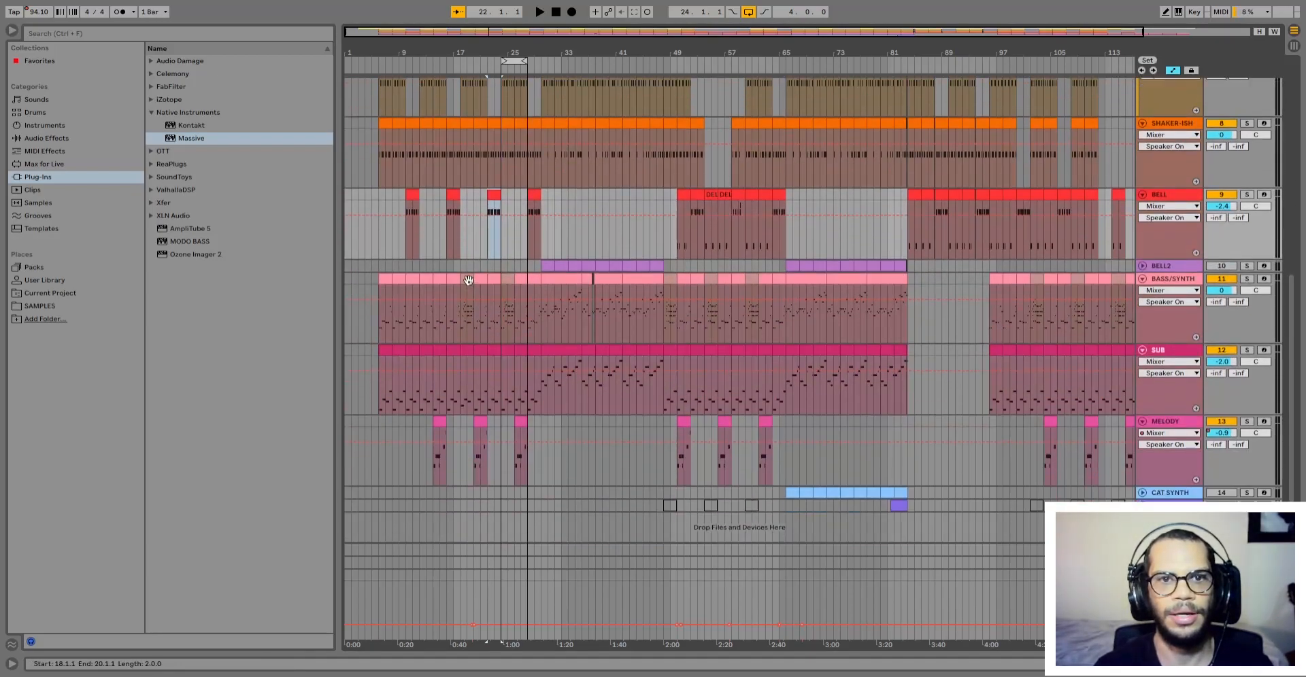
{"action": "left_click", "coordinate": [509, 277]}
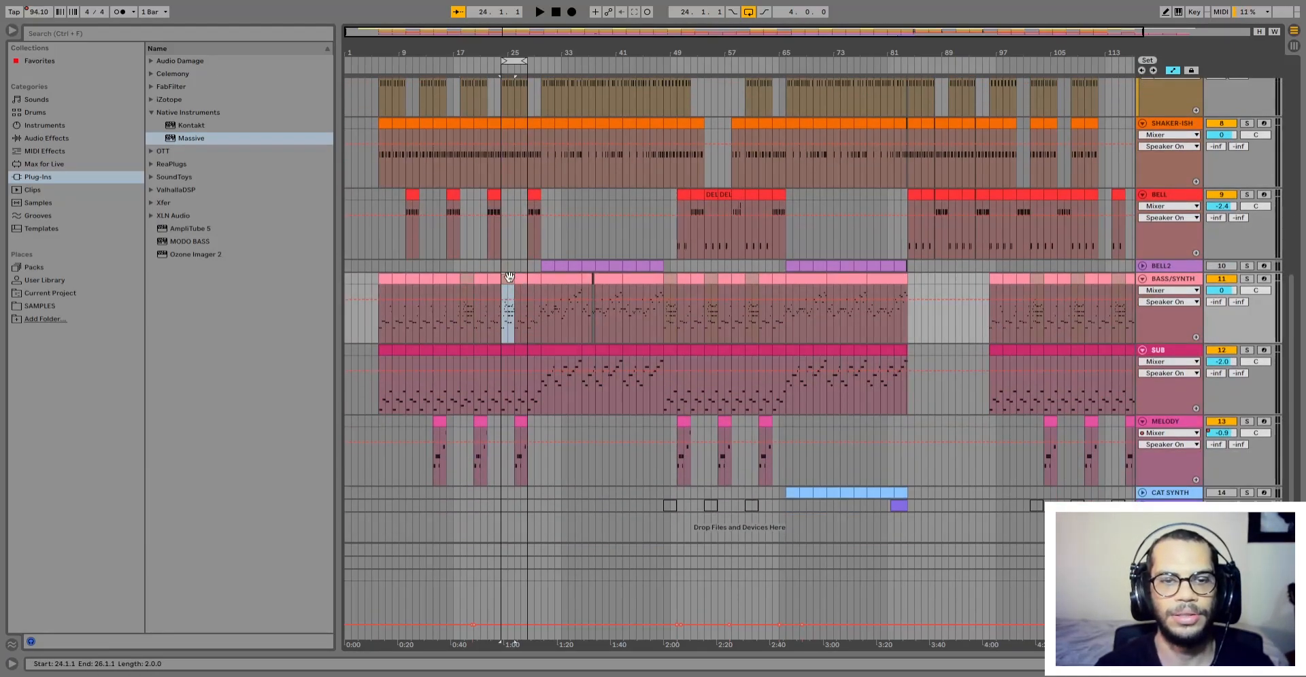
{"action": "left_click", "coordinate": [480, 442]}
{"action": "scroll", "coordinate": [517, 421], "scroll_direction": "up", "scroll_amount": 3}
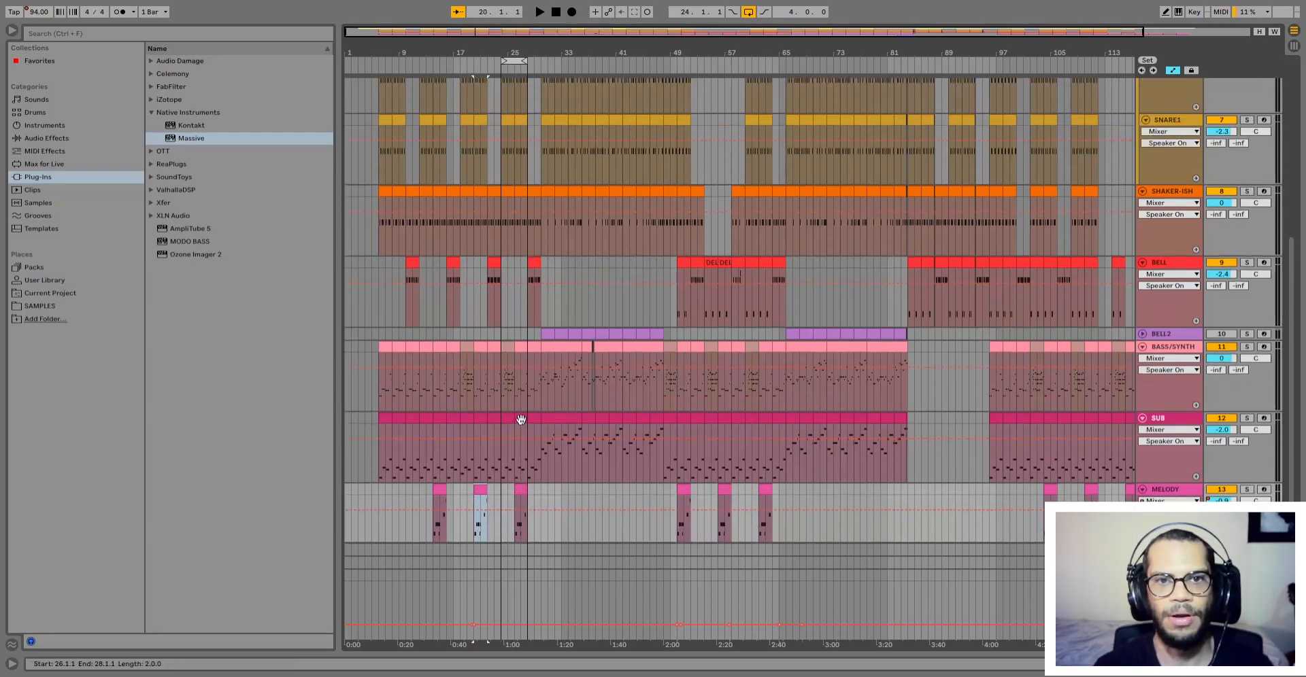
Step: Turn off looping for the arrangement
{"action": "scroll", "coordinate": [521, 414], "scroll_direction": "up", "scroll_amount": 12}
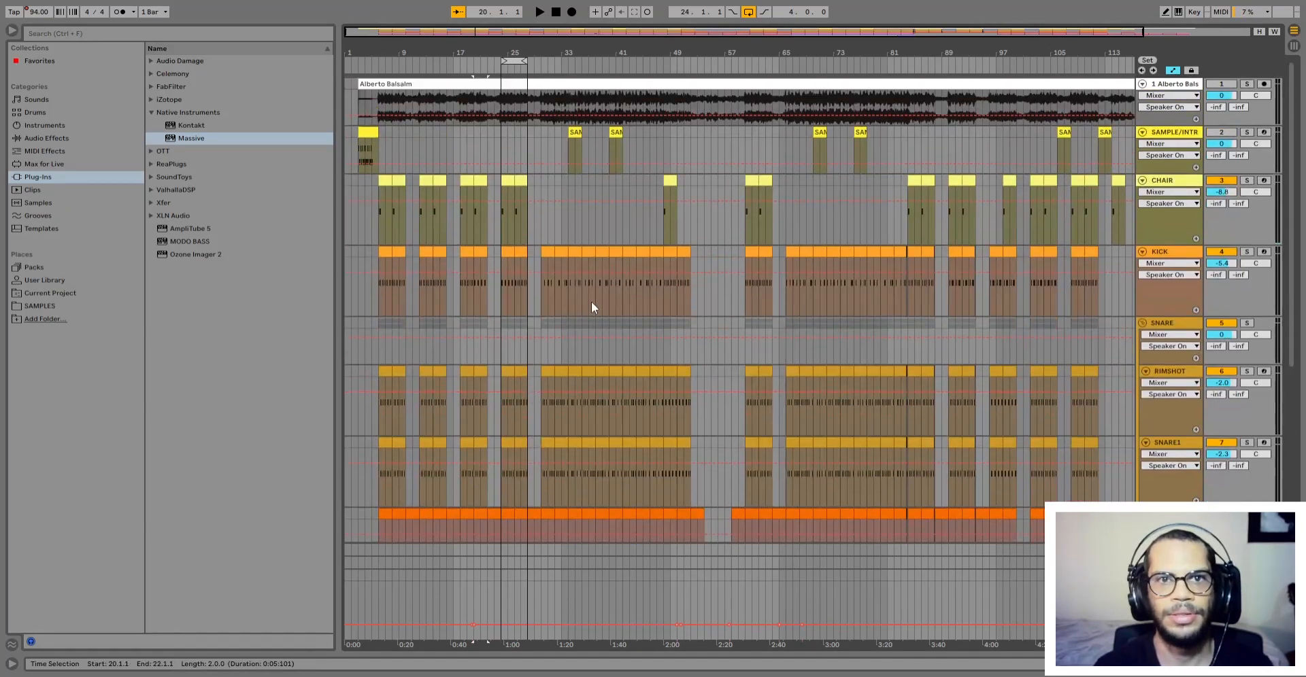
{"action": "left_click", "coordinate": [748, 12]}
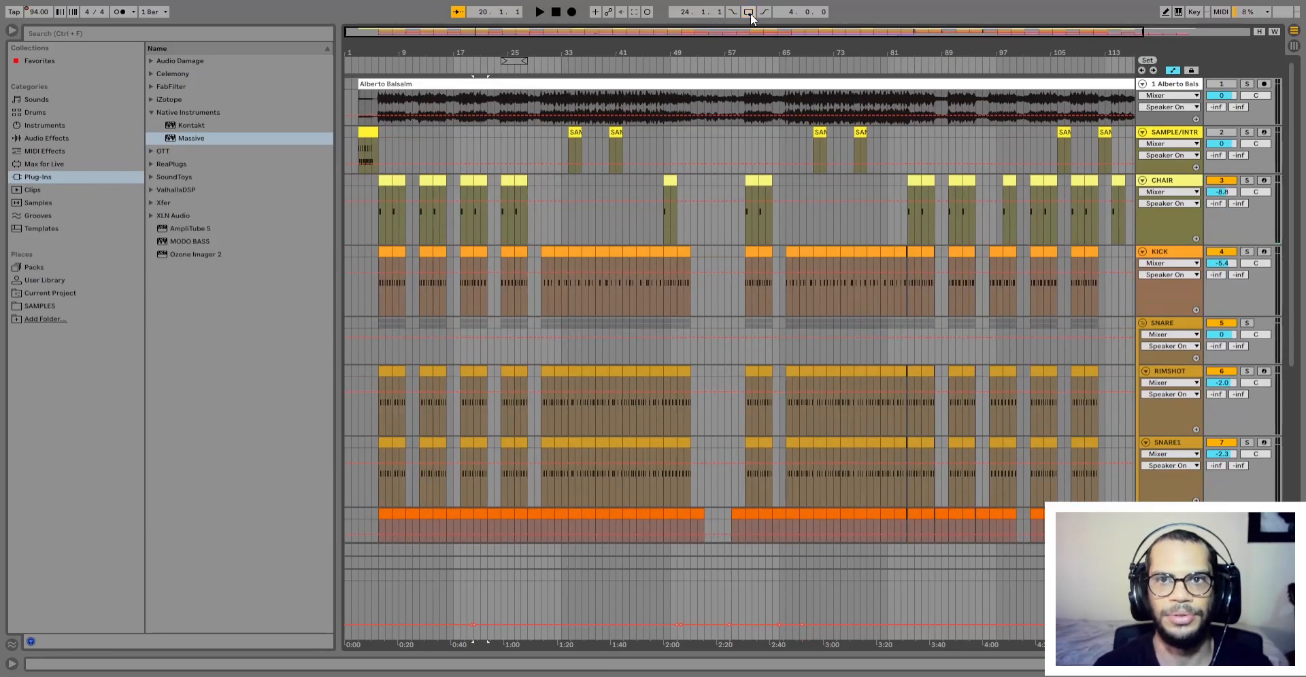
{"action": "scroll", "coordinate": [540, 226], "scroll_direction": "down", "scroll_amount": 2}
{"action": "scroll", "coordinate": [540, 223], "scroll_direction": "down", "scroll_amount": 7}
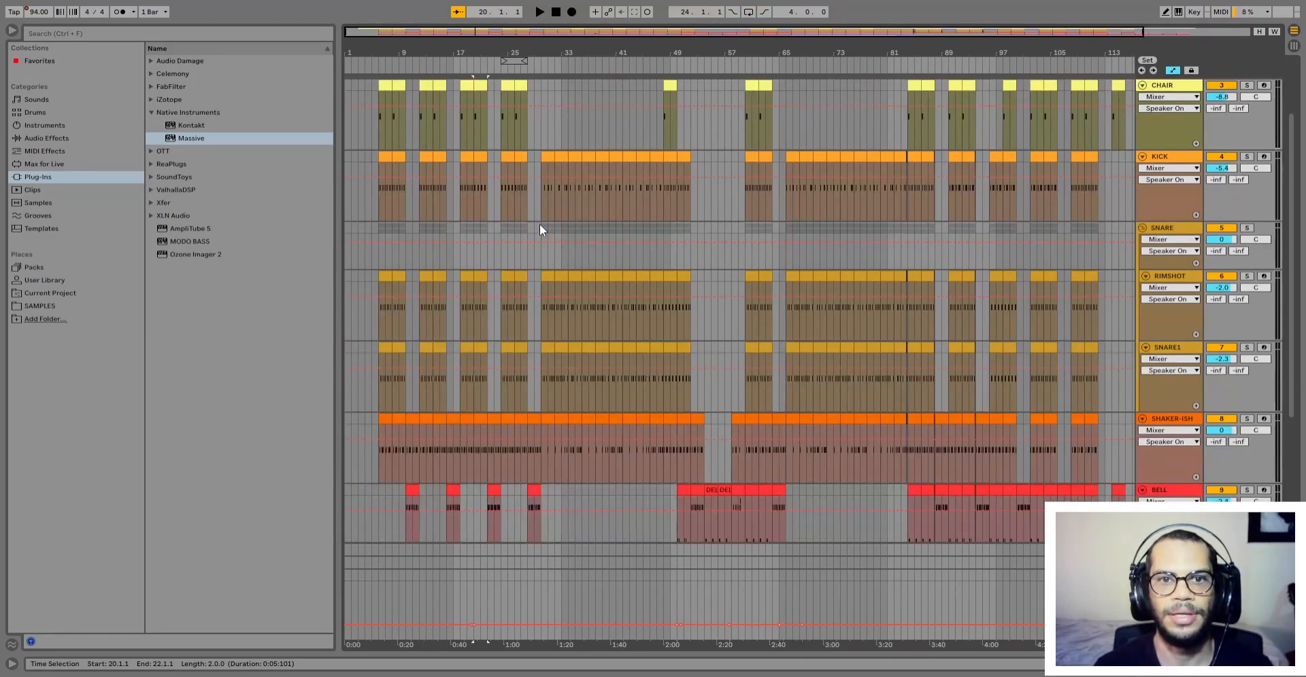
Step: Locate and select the BELL clip spanning bars 28 to 30
{"action": "left_click", "coordinate": [519, 336]}
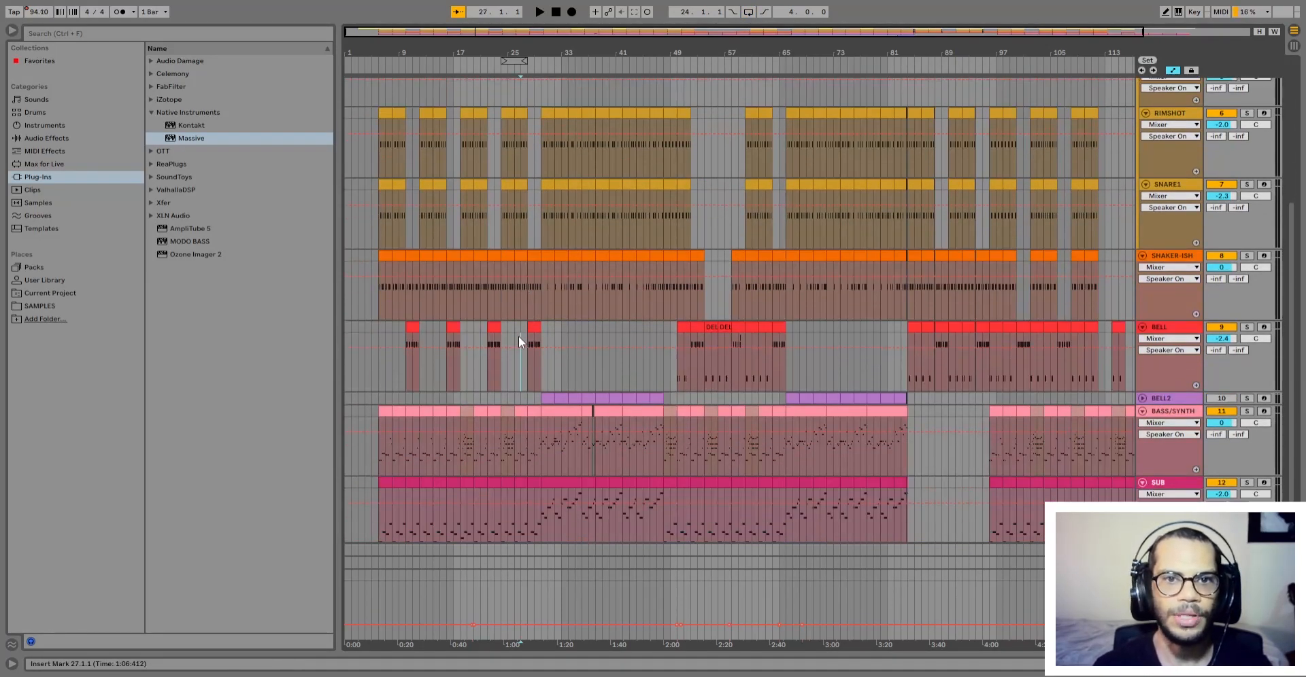
{"action": "scroll", "coordinate": [518, 333], "scroll_direction": "down", "scroll_amount": 3}
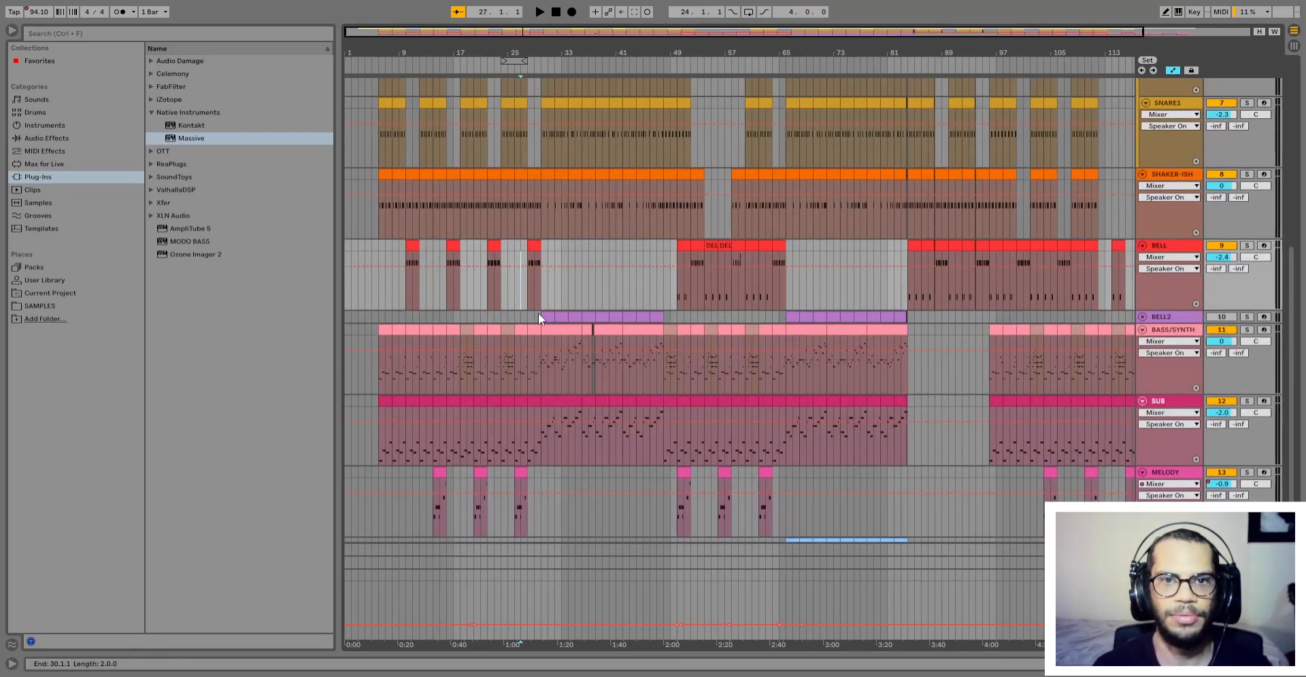
{"action": "left_click", "coordinate": [536, 245]}
{"action": "key", "text": "plus"}
{"action": "key", "text": "plus"}
{"action": "key", "text": "plus"}
{"action": "key", "text": "plus"}
{"action": "key", "text": "plus"}
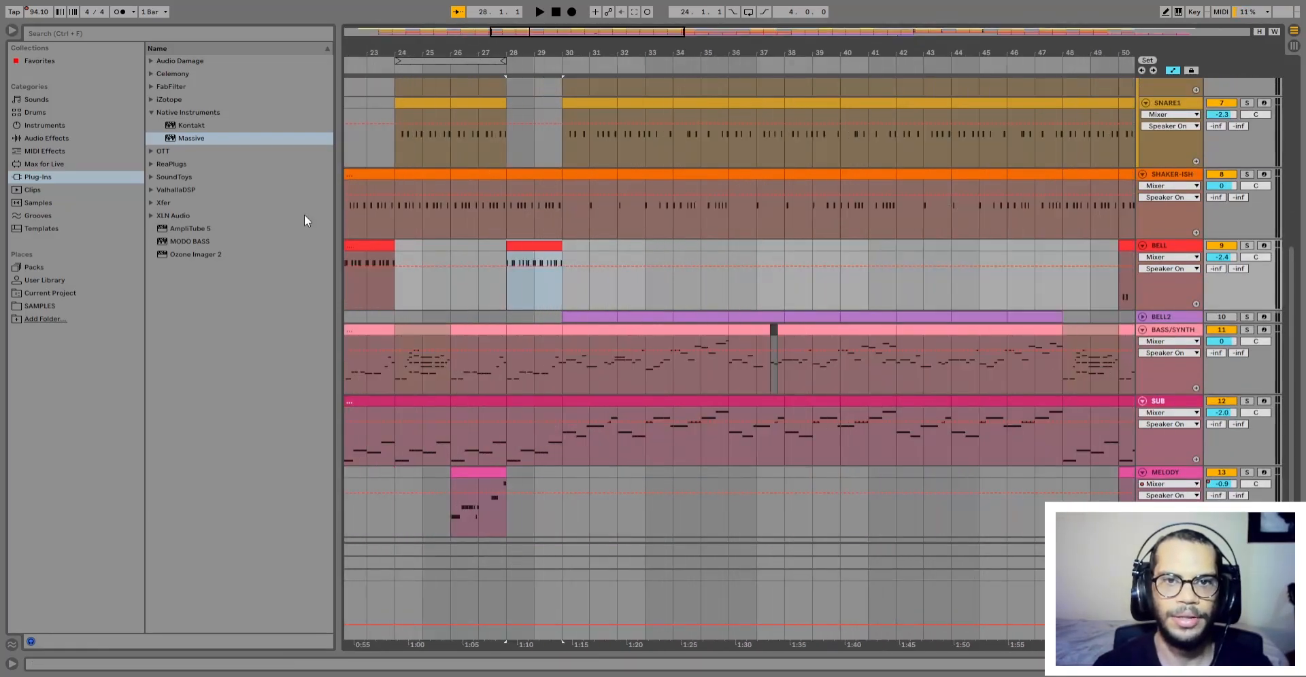
{"action": "left_click", "coordinate": [410, 253]}
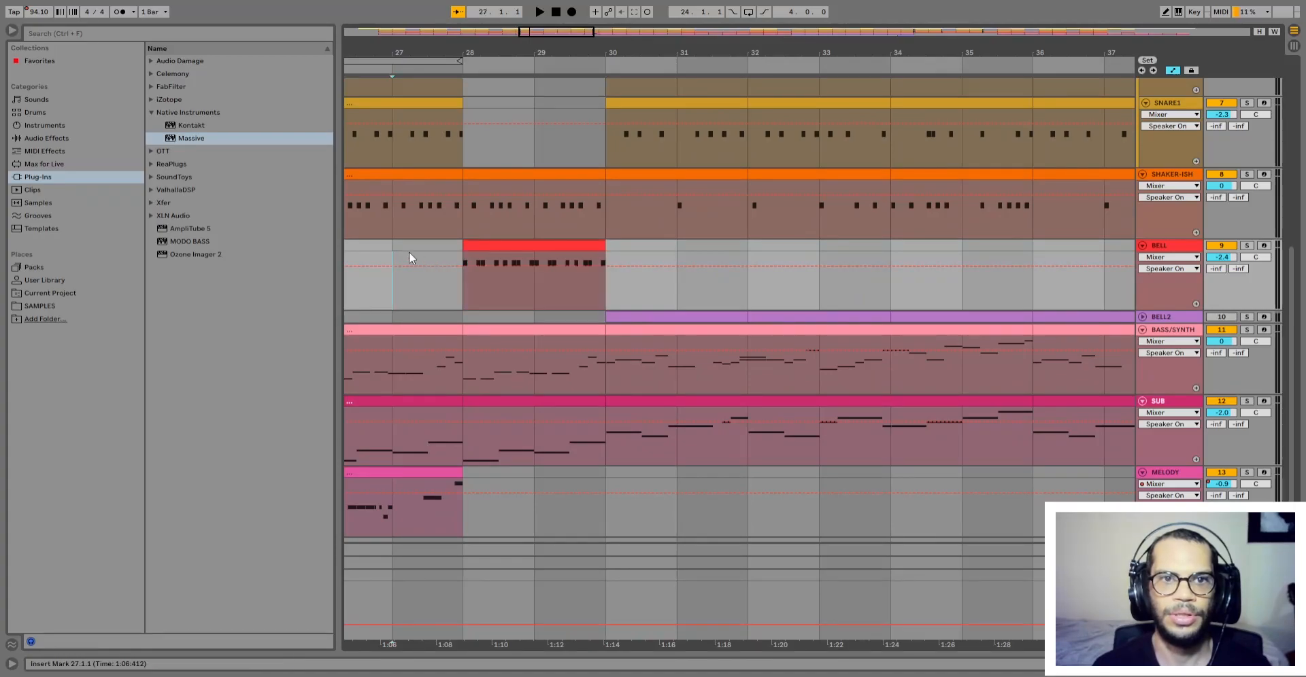
{"action": "scroll", "coordinate": [479, 279], "scroll_direction": "up", "scroll_amount": 3}
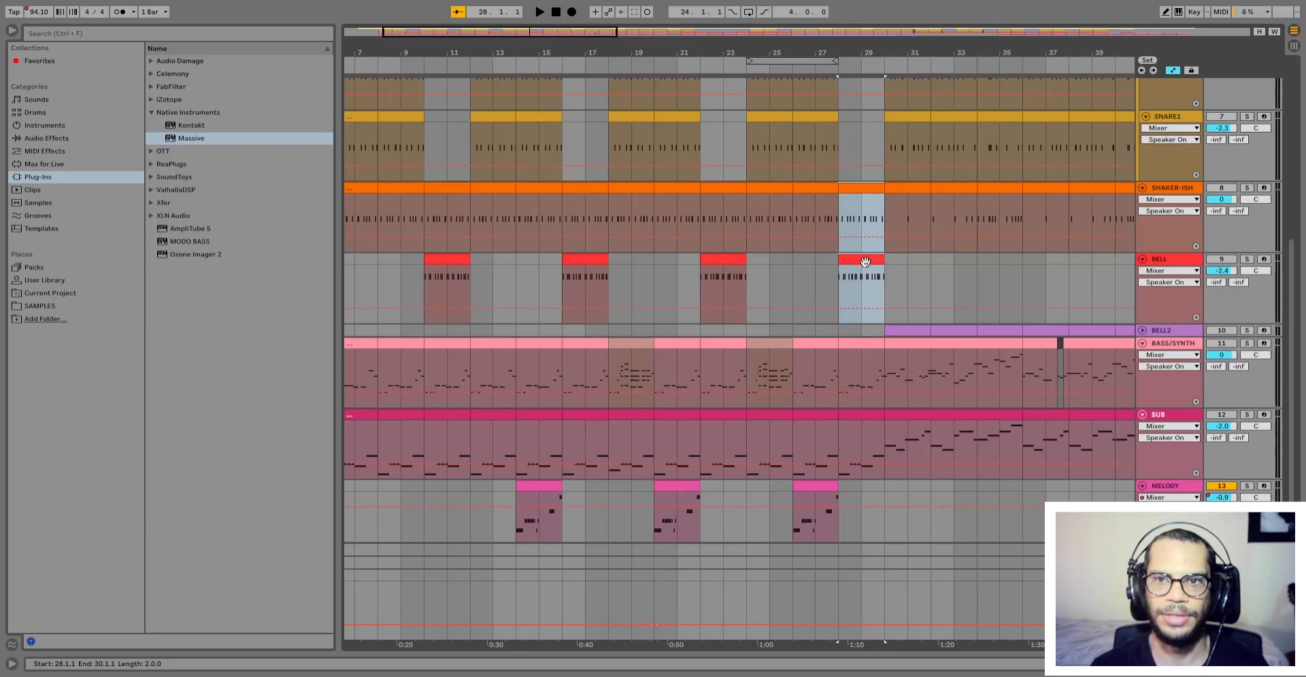
{"action": "left_click", "coordinate": [863, 260]}
Step: Play the arrangement from bar 28 into the section starting at bar 30, checking the BASS/SYNTH track, and stop playback
{"action": "scroll", "coordinate": [1027, 214], "scroll_direction": "up", "scroll_amount": 2}
{"action": "scroll", "coordinate": [1192, 165], "scroll_direction": "up", "scroll_amount": 10}
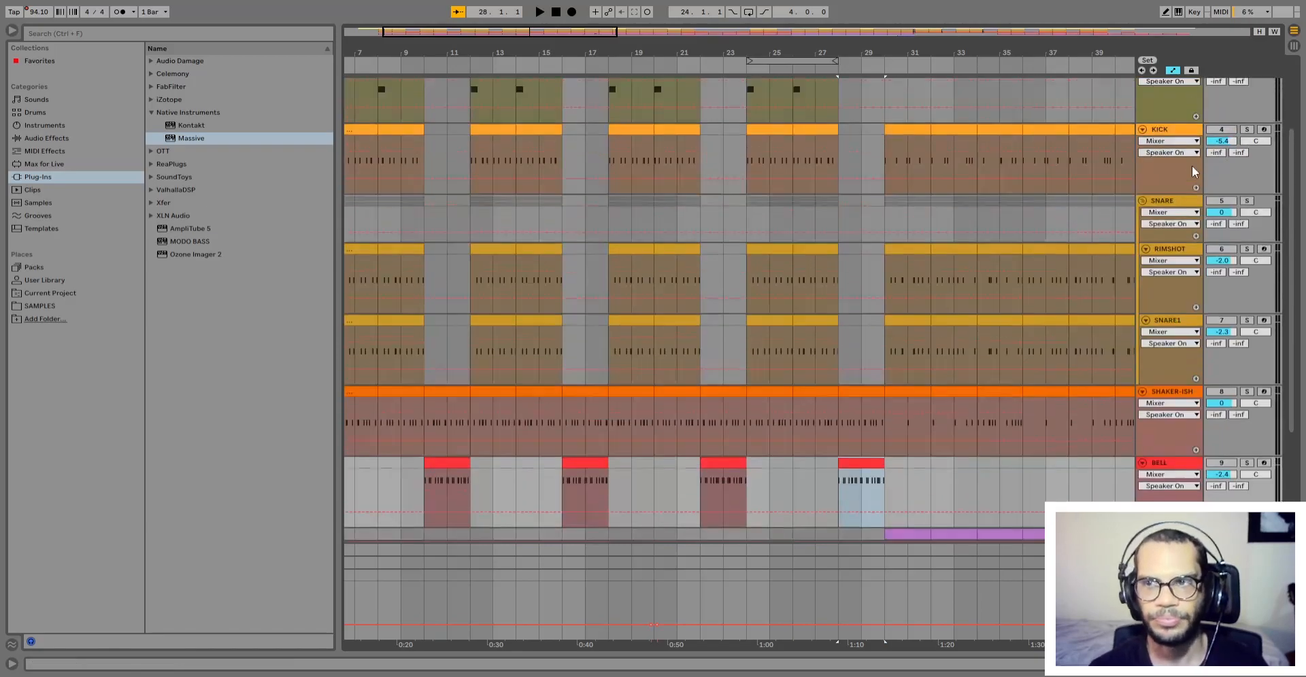
{"action": "key", "text": "space"}
{"action": "scroll", "coordinate": [929, 272], "scroll_direction": "down", "scroll_amount": 12}
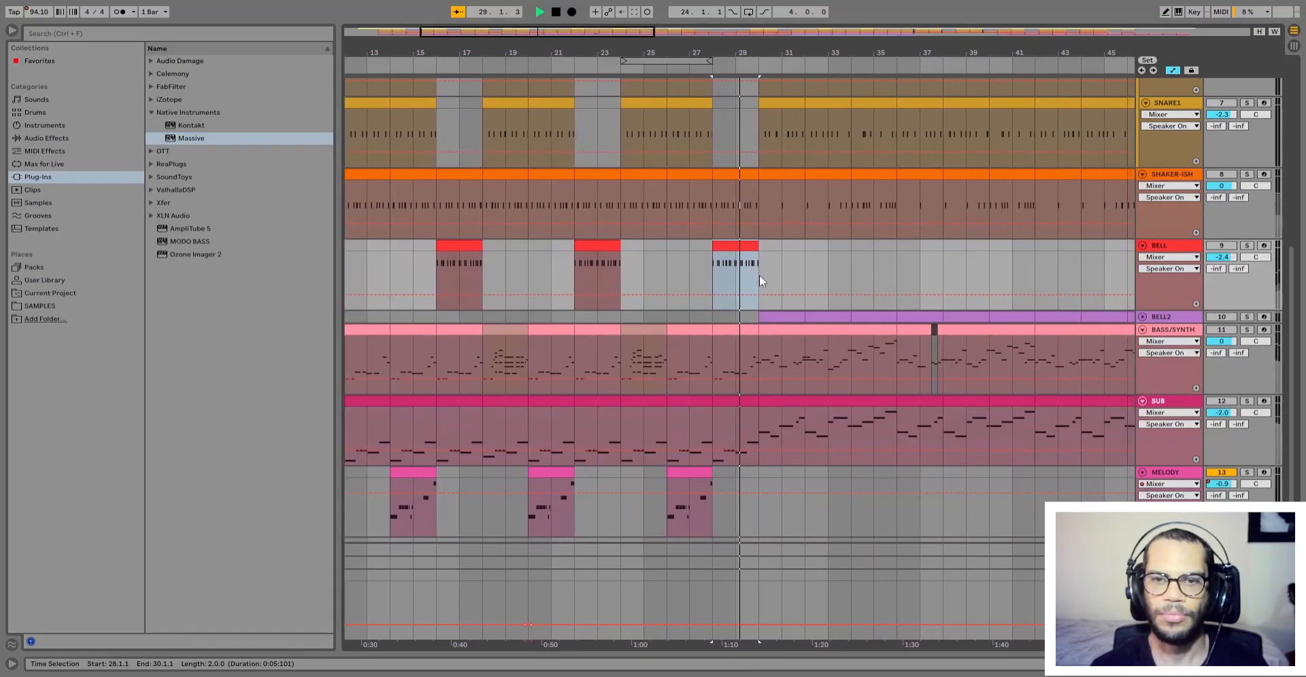
{"action": "scroll", "coordinate": [769, 299], "scroll_direction": "up", "scroll_amount": 1}
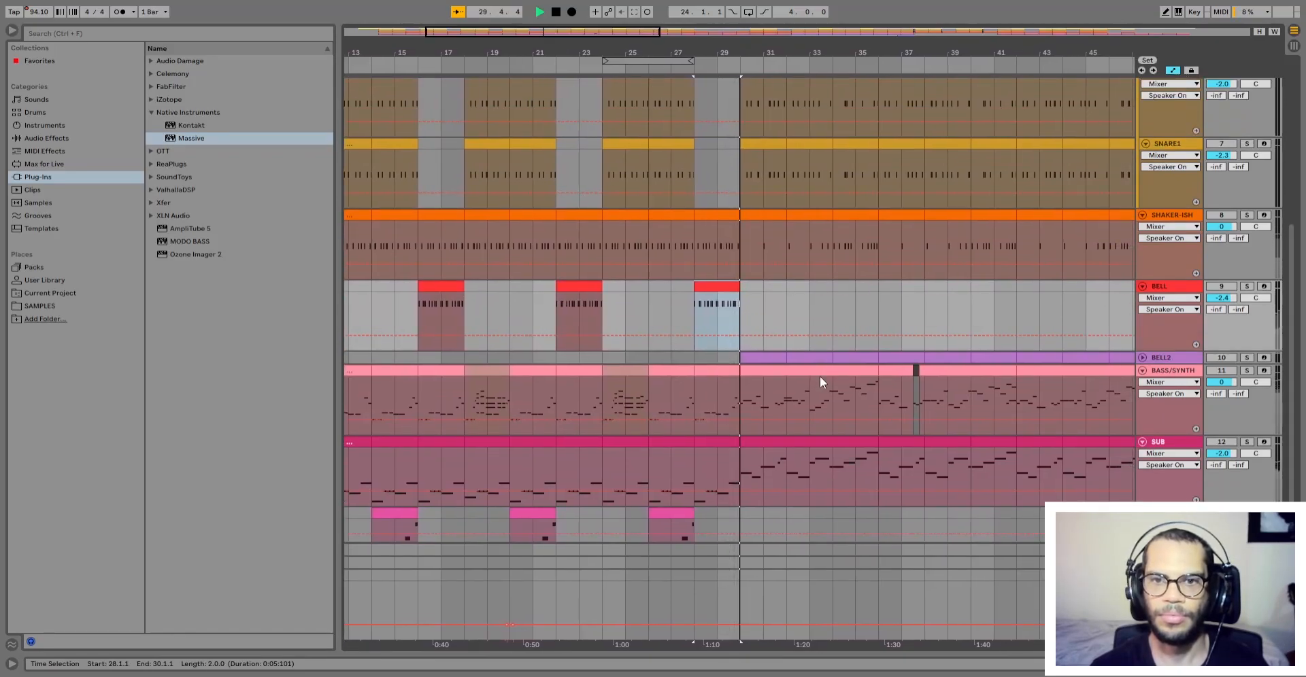
{"action": "left_click", "coordinate": [1142, 372]}
{"action": "left_click", "coordinate": [1142, 371]}
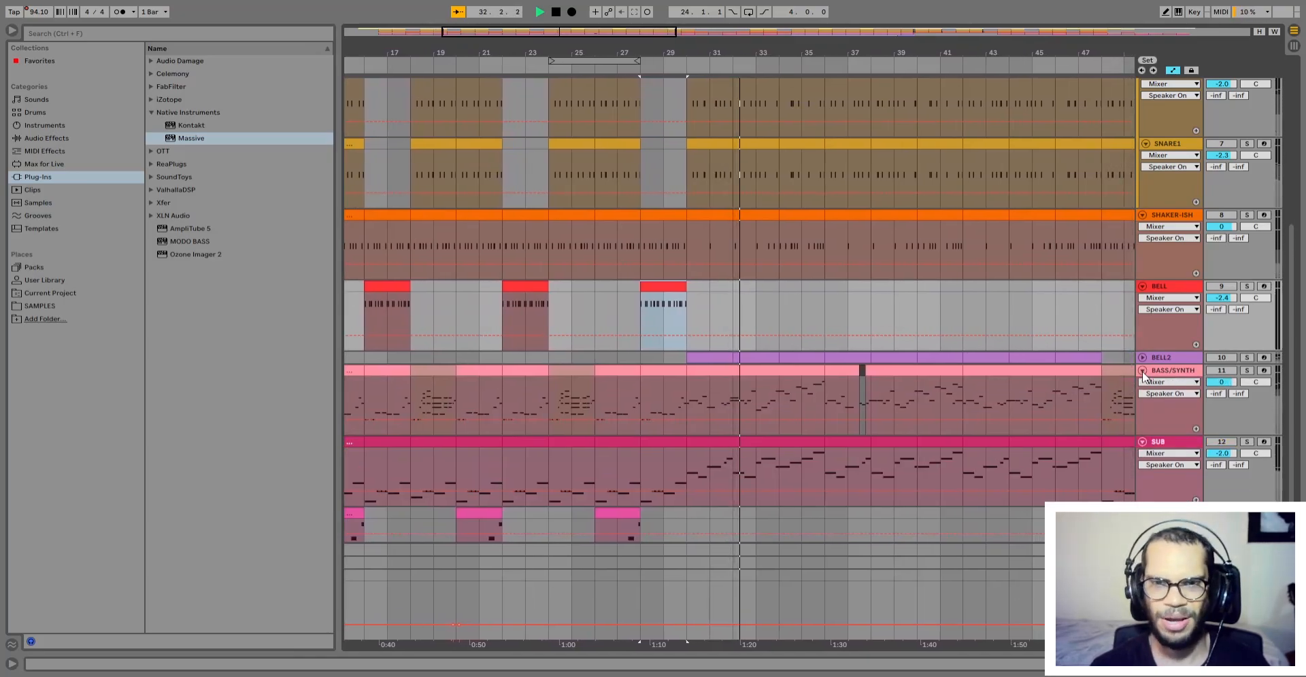
{"action": "scroll", "coordinate": [1141, 371], "scroll_direction": "up", "scroll_amount": 5}
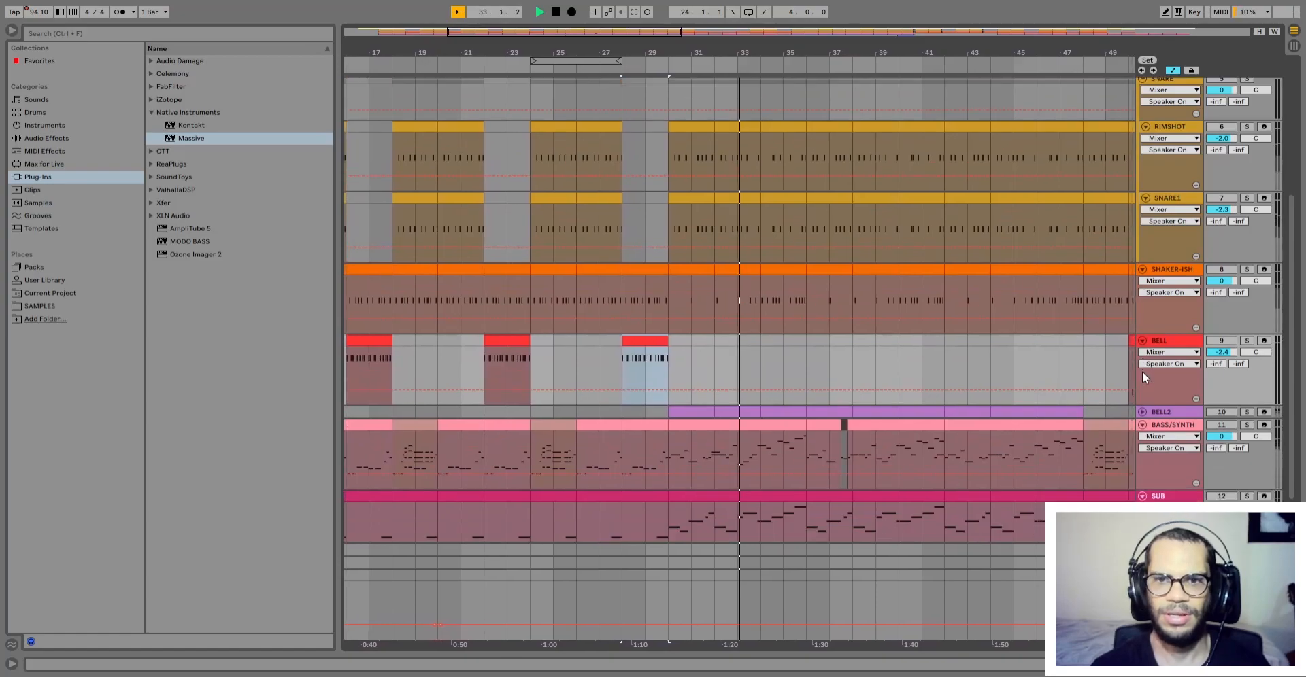
{"action": "scroll", "coordinate": [1142, 372], "scroll_direction": "down", "scroll_amount": 6}
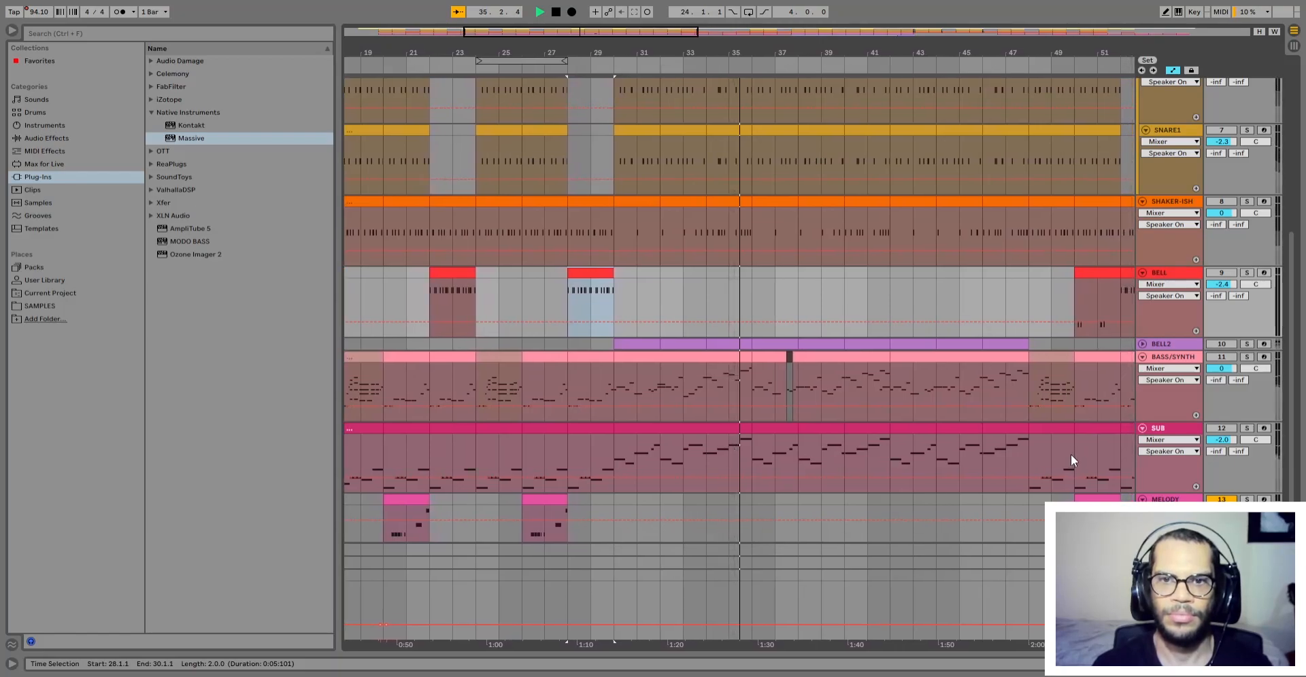
{"action": "key", "text": "space"}
Step: Point out the BASS/SYNTH variation and the matching SUB notes spanning bars 30 to 36
{"action": "left_click", "coordinate": [625, 354]}
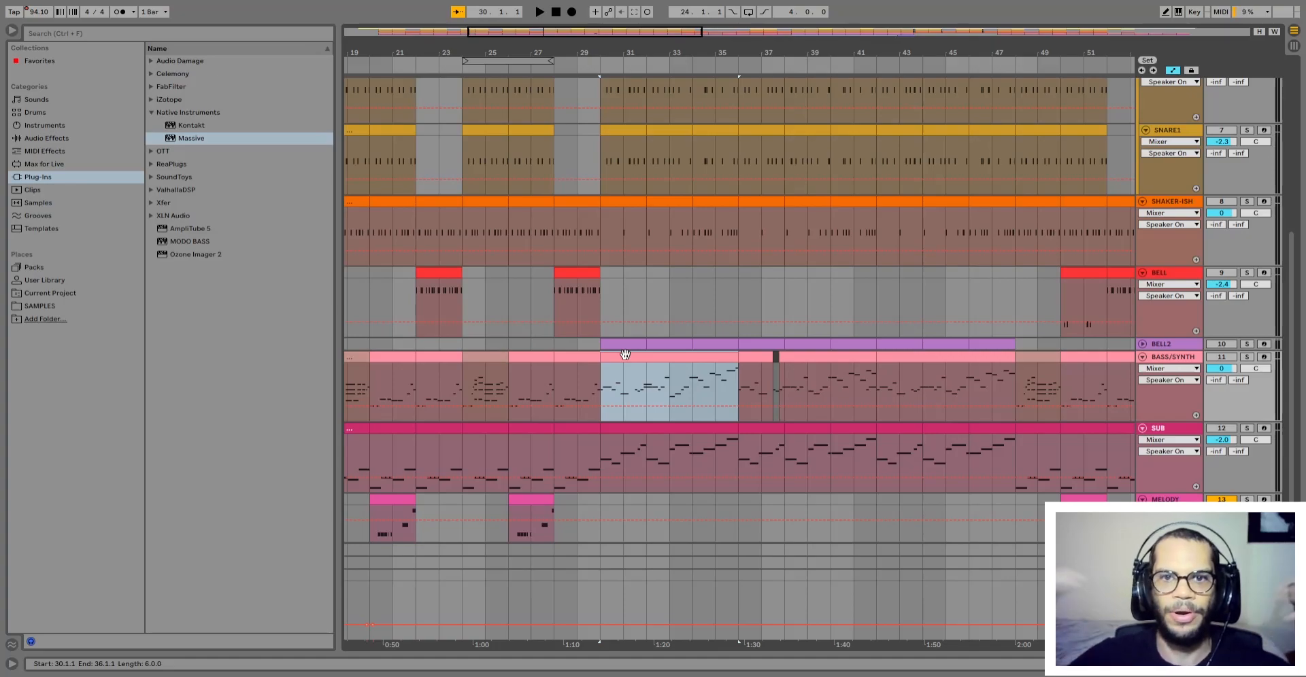
{"action": "scroll", "coordinate": [615, 343], "scroll_direction": "down", "scroll_amount": 1}
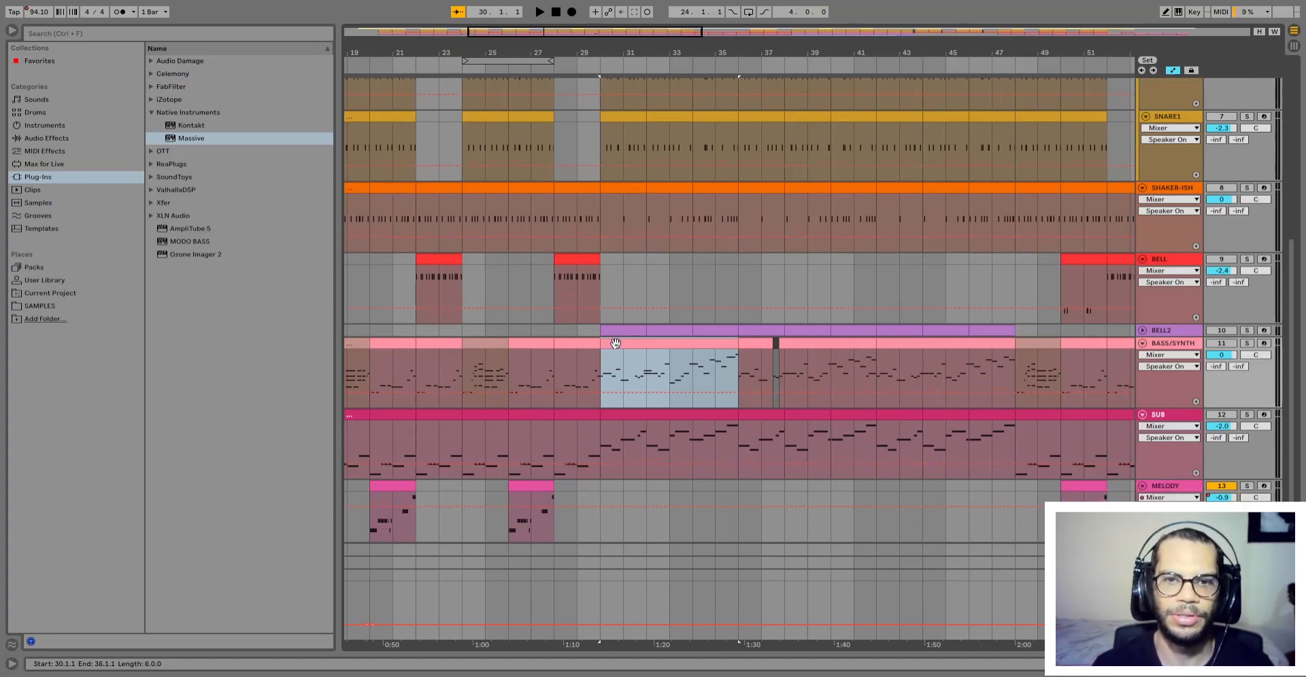
{"action": "left_click_drag", "start_coordinate": [668, 353], "coordinate": [606, 348]}
{"action": "left_click", "coordinate": [723, 326]}
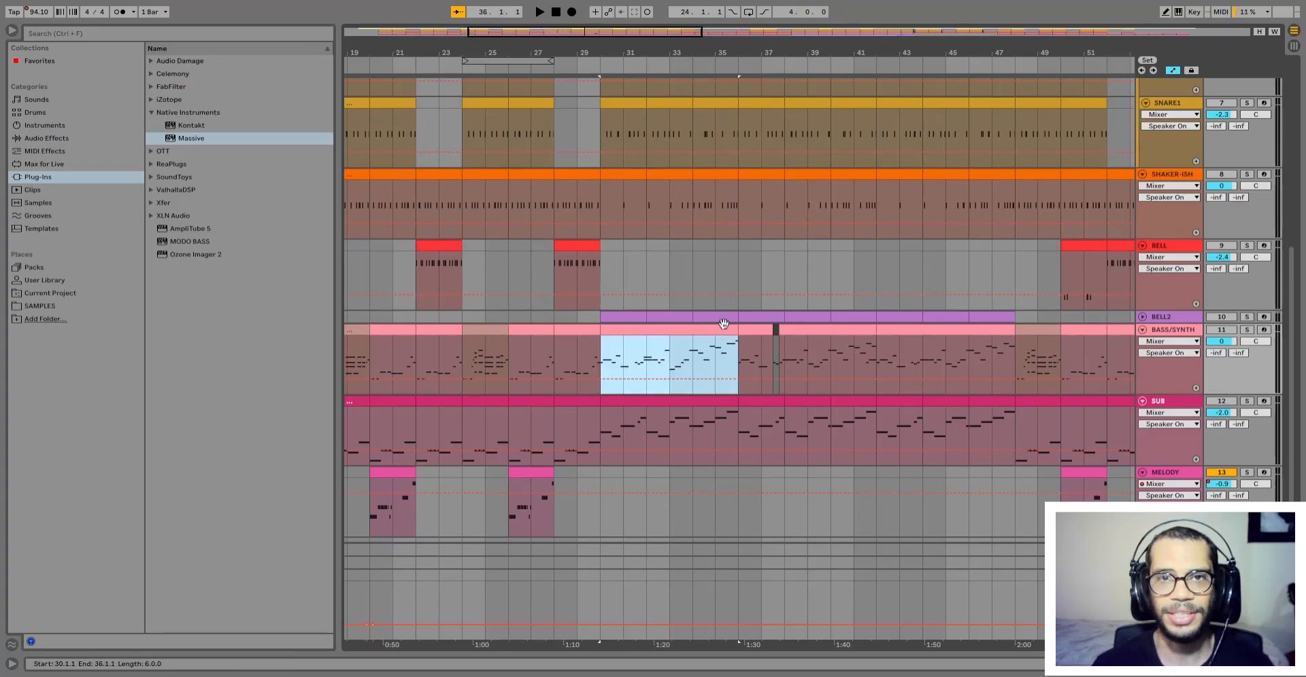
{"action": "left_click", "coordinate": [710, 403]}
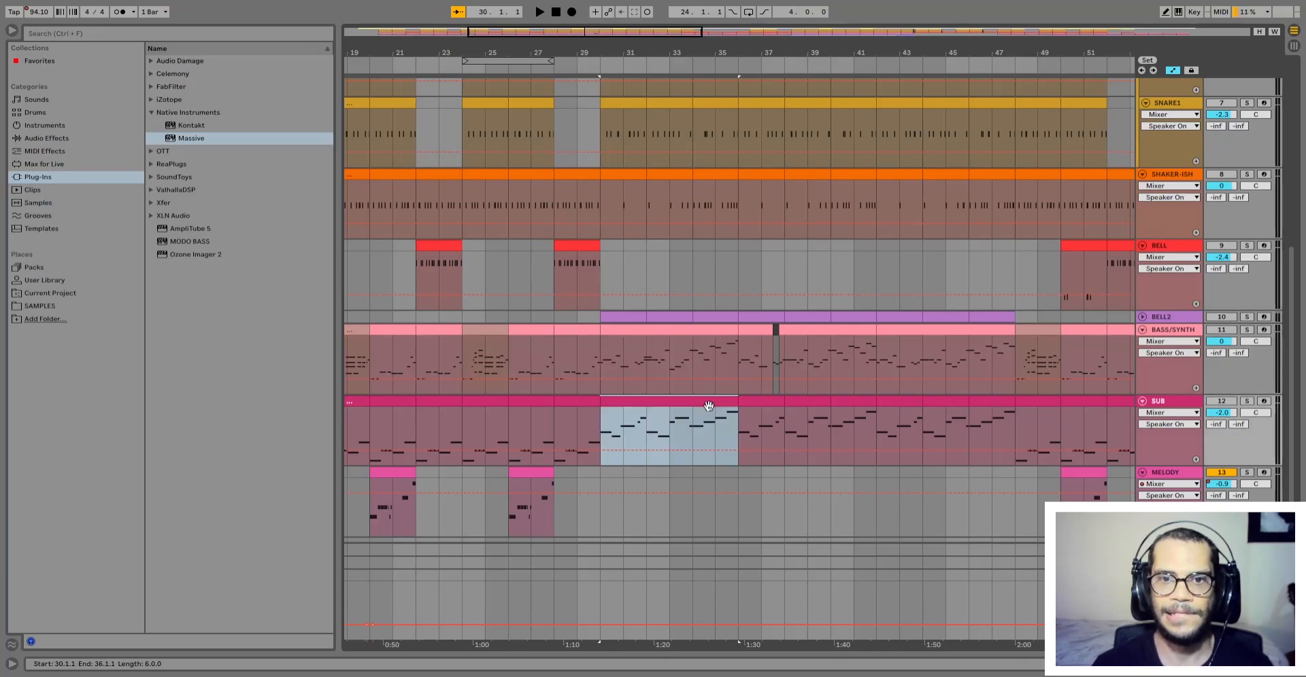
Step: Expand the BELL2 track and examine the drum, BELL2, BASS/SYNTH and SUB clips of the section starting at bar 30
{"action": "scroll", "coordinate": [700, 422], "scroll_direction": "up", "scroll_amount": 6}
{"action": "scroll", "coordinate": [680, 435], "scroll_direction": "down", "scroll_amount": 2}
{"action": "scroll", "coordinate": [630, 442], "scroll_direction": "up", "scroll_amount": 8}
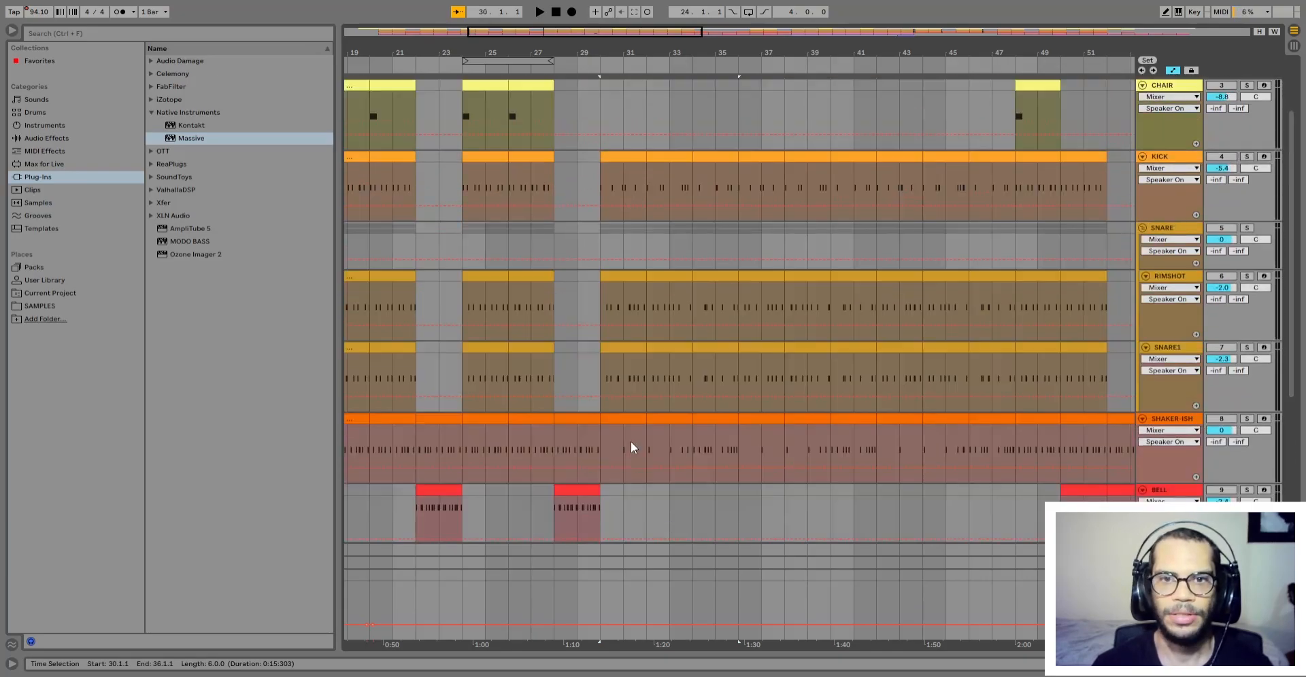
{"action": "scroll", "coordinate": [632, 436], "scroll_direction": "down", "scroll_amount": 3}
{"action": "scroll", "coordinate": [634, 433], "scroll_direction": "down", "scroll_amount": 10}
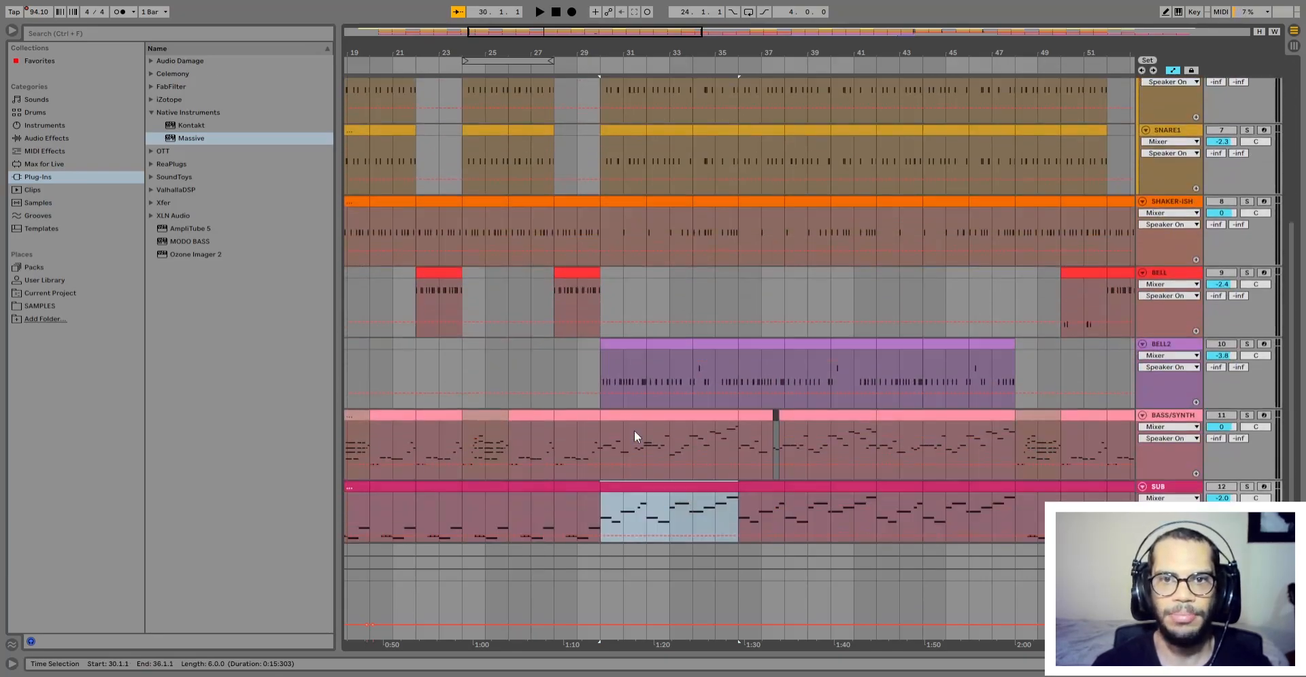
{"action": "scroll", "coordinate": [634, 436], "scroll_direction": "down", "scroll_amount": 2}
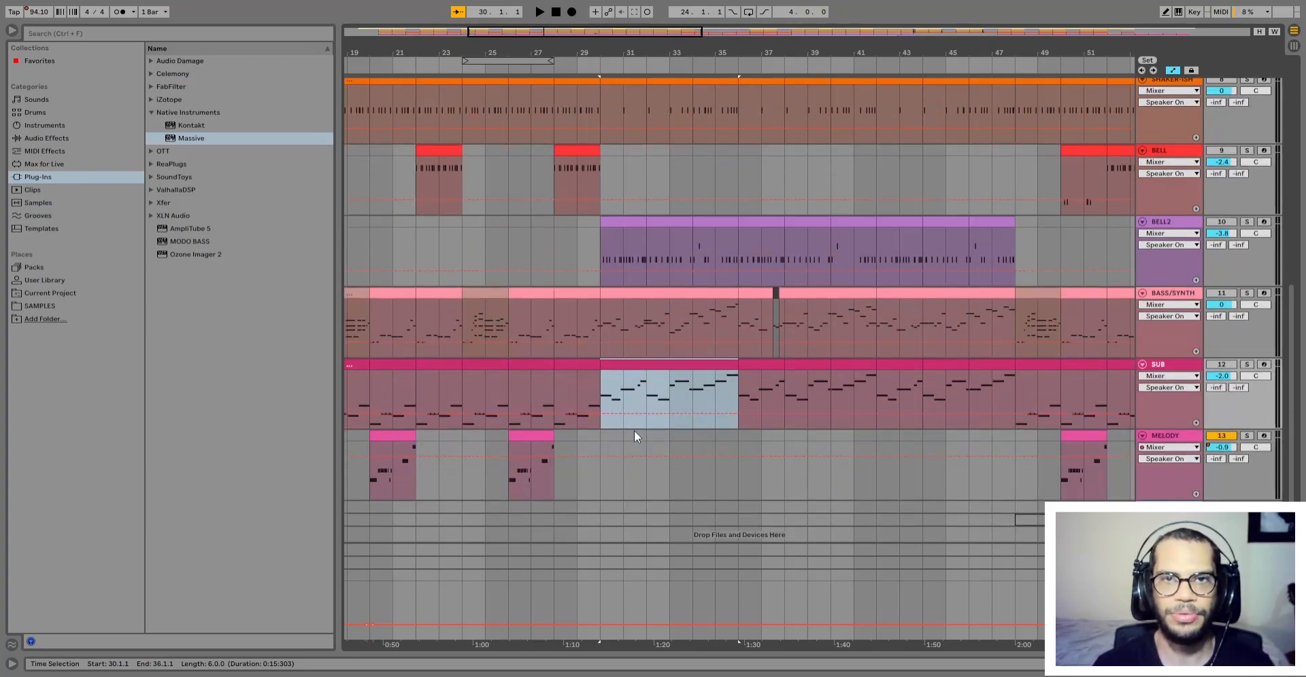
{"action": "scroll", "coordinate": [634, 430], "scroll_direction": "up", "scroll_amount": 2}
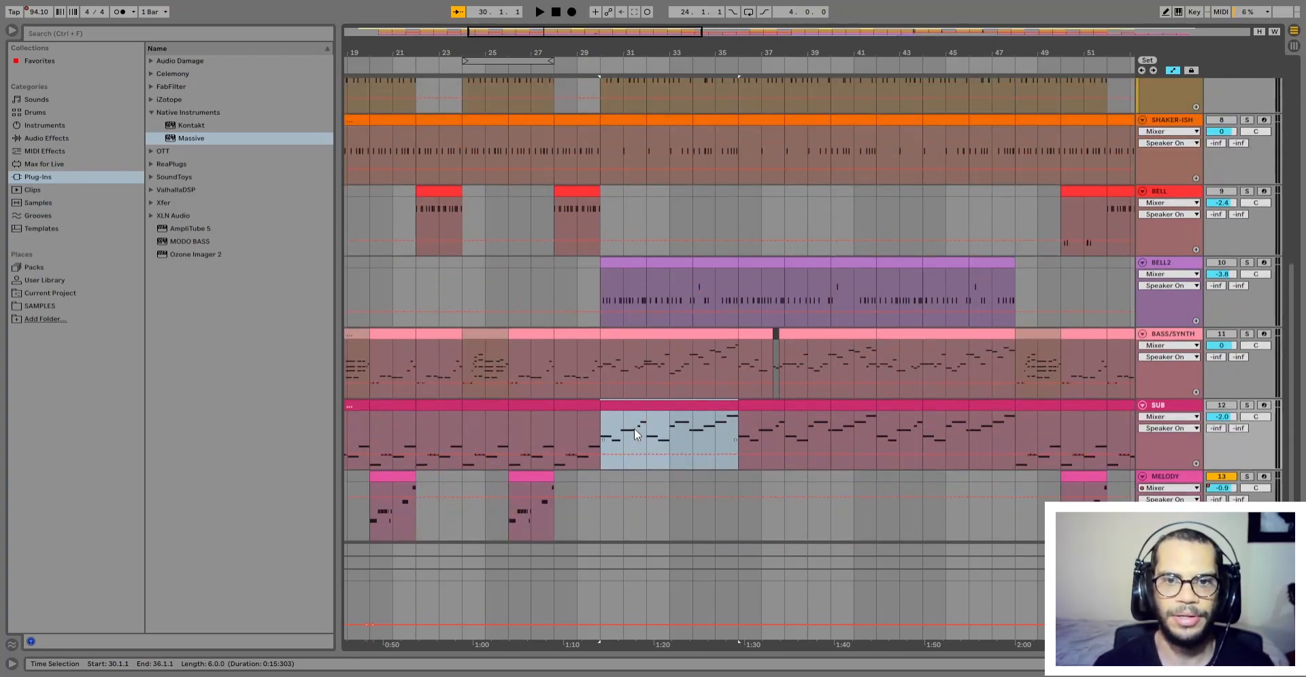
{"action": "scroll", "coordinate": [636, 434], "scroll_direction": "down", "scroll_amount": 2}
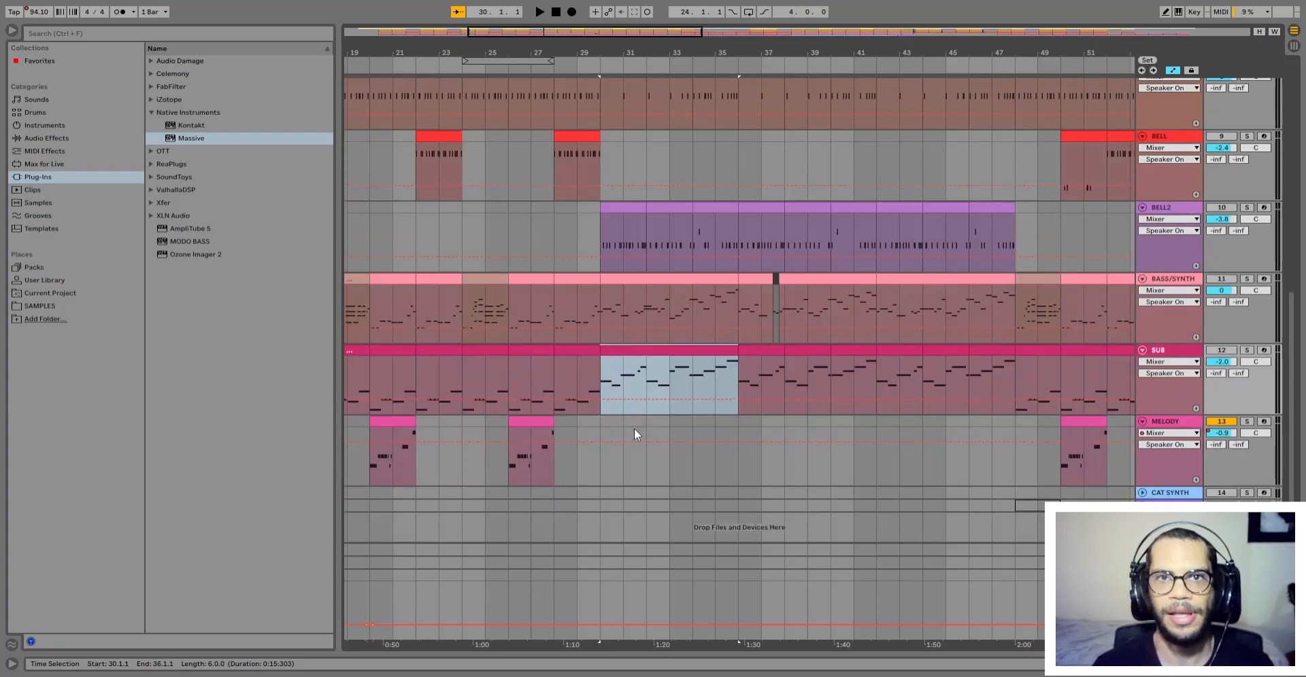
Step: Select the KICK clips from bar 30 to bar 36 and open them together in the MIDI note editor
{"action": "scroll", "coordinate": [636, 434], "scroll_direction": "up", "scroll_amount": 3}
{"action": "left_click", "coordinate": [709, 251], "text": "shift"}
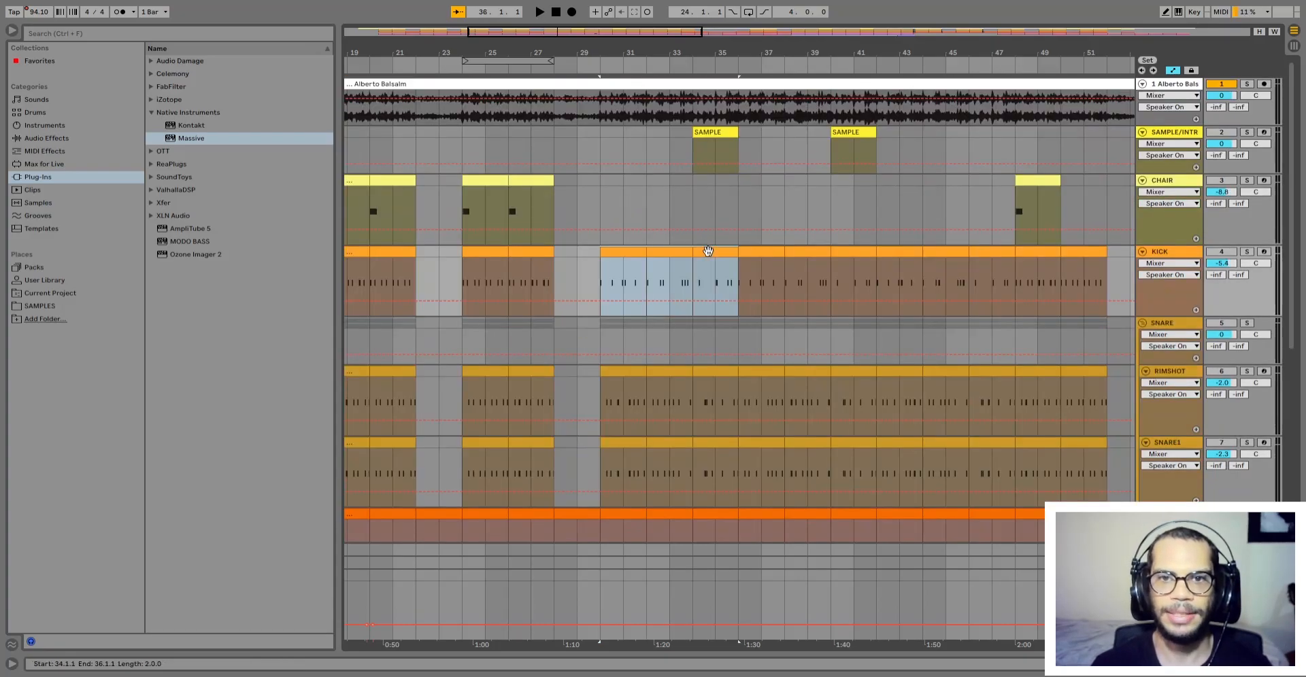
{"action": "key", "text": "plus"}
{"action": "key", "text": "plus"}
{"action": "left_click", "coordinate": [582, 254]}
{"action": "double_click", "coordinate": [754, 254], "text": "shift"}
{"action": "scroll", "coordinate": [650, 268], "scroll_direction": "down", "scroll_amount": 4}
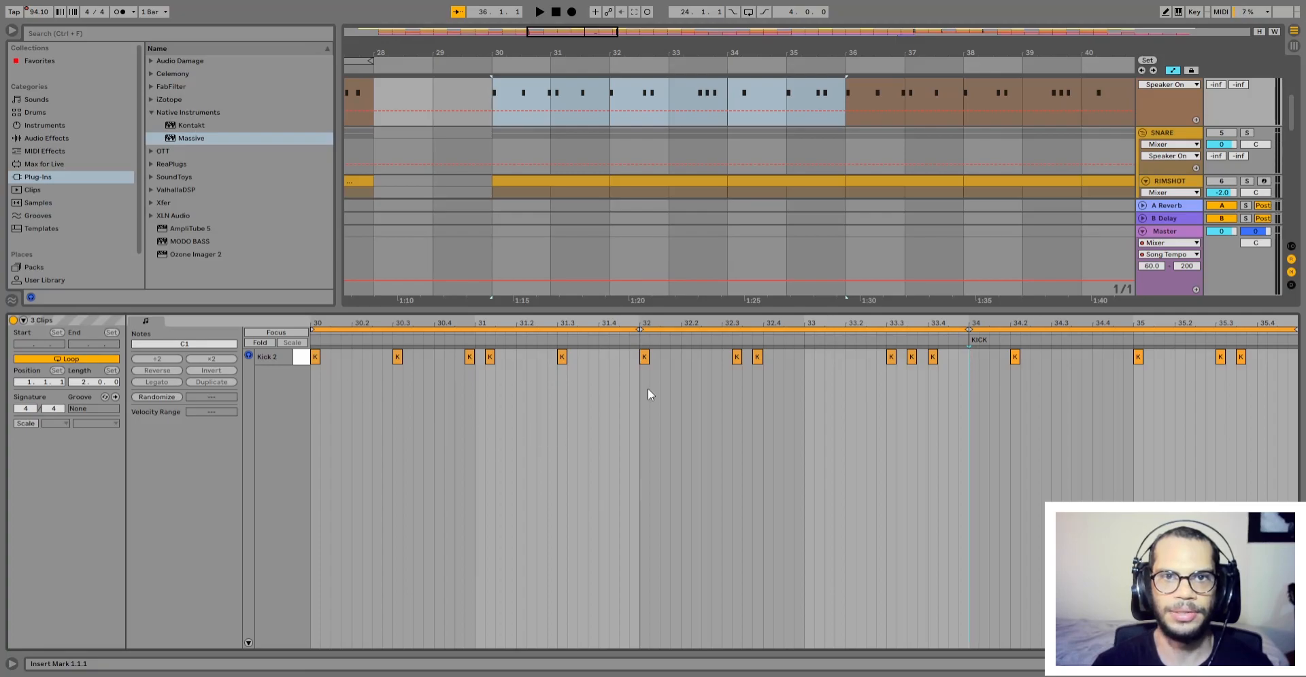
Step: Play from bar 30 with the KICK track turned on and stop just before bar 36
{"action": "key", "text": "space"}
{"action": "scroll", "coordinate": [981, 207], "scroll_direction": "up", "scroll_amount": 3}
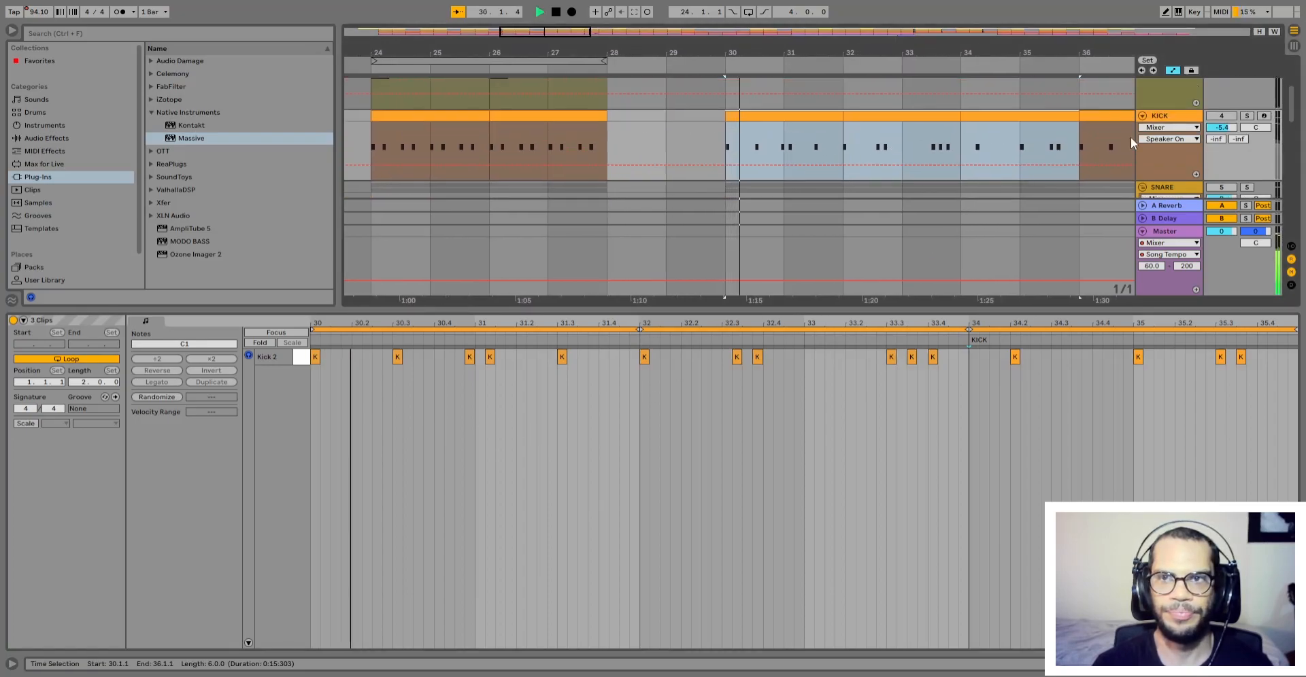
{"action": "left_click", "coordinate": [1227, 115]}
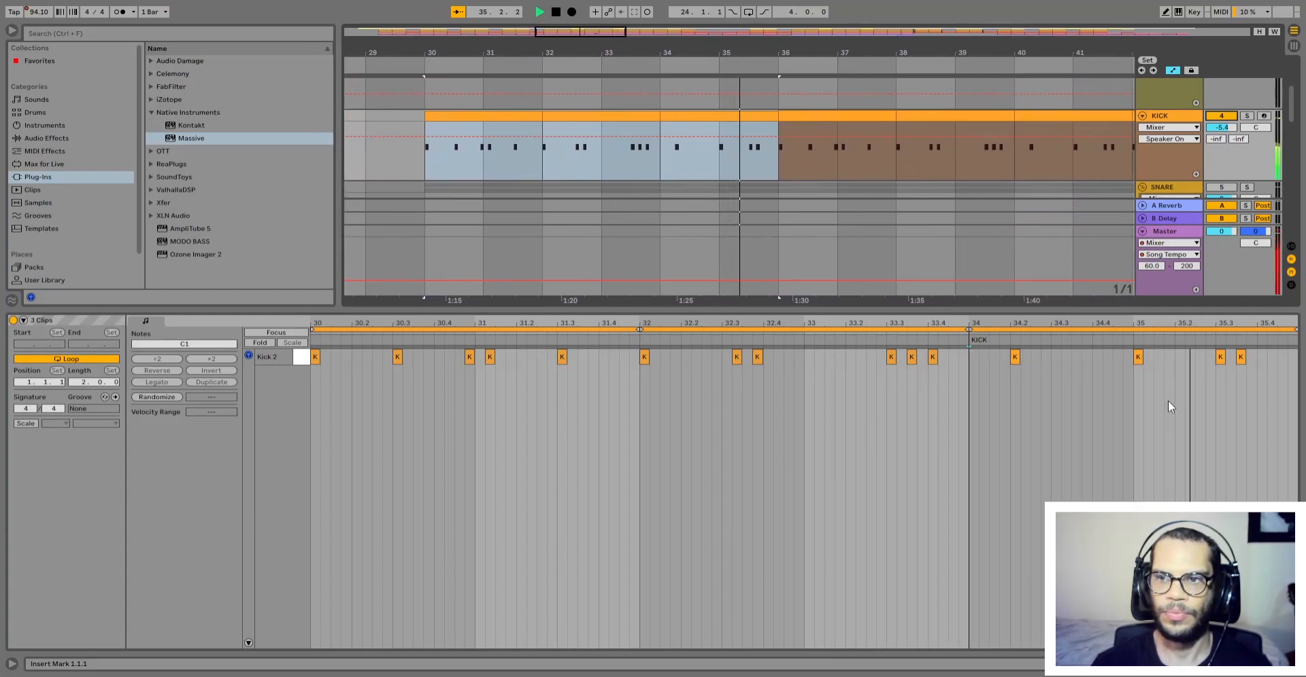
{"action": "key", "text": "space"}
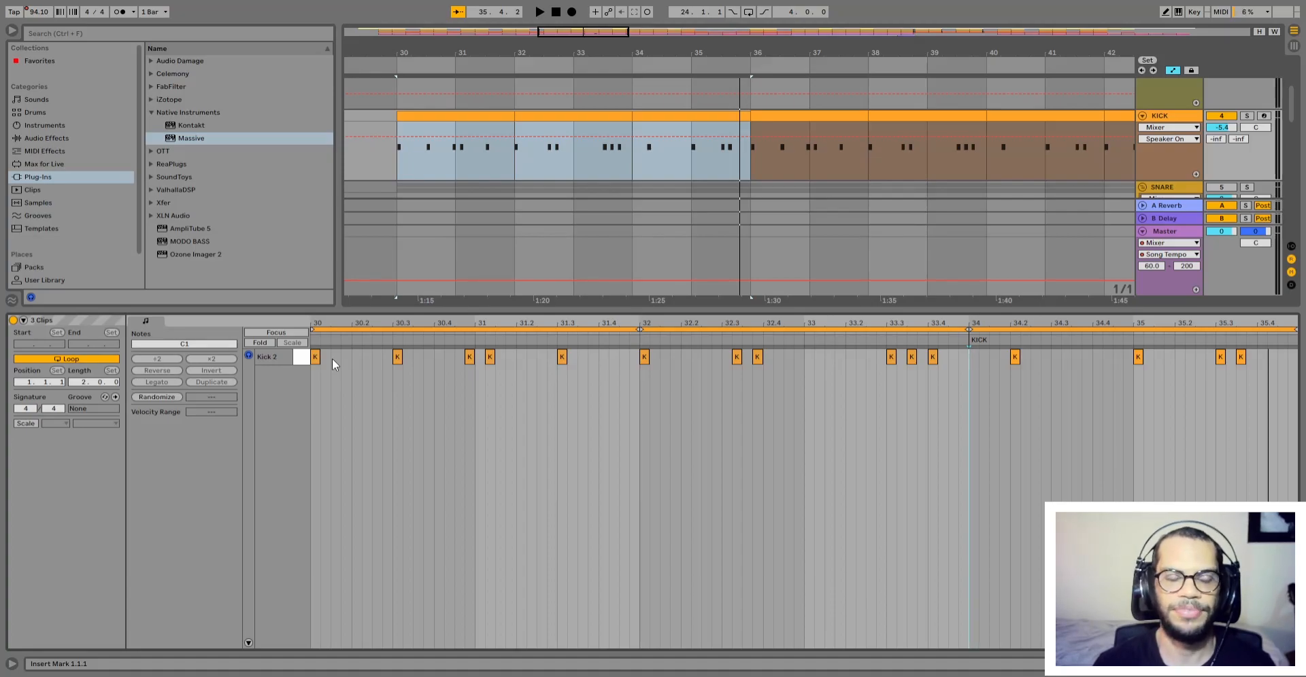
Step: Point out the kick notes at 30.3, 31, 31.3, 32, 33.3 and 35 in the note editor
{"action": "left_click", "coordinate": [413, 378]}
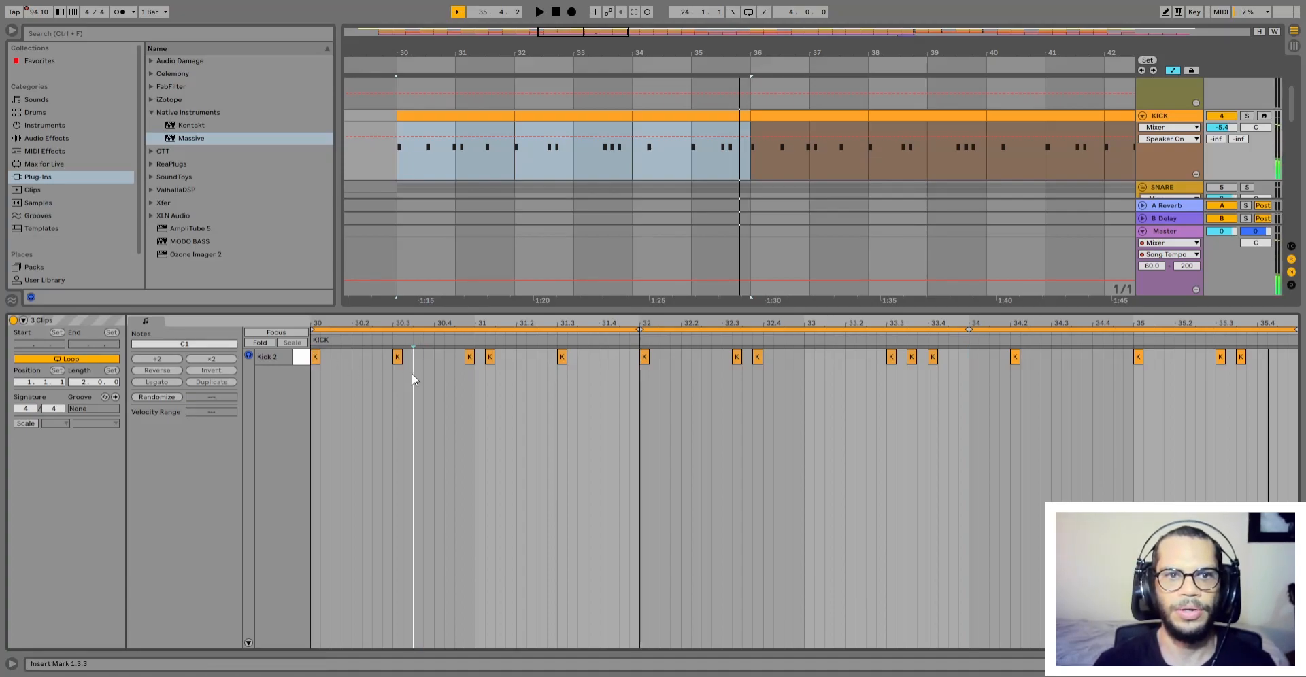
{"action": "left_click", "coordinate": [395, 361]}
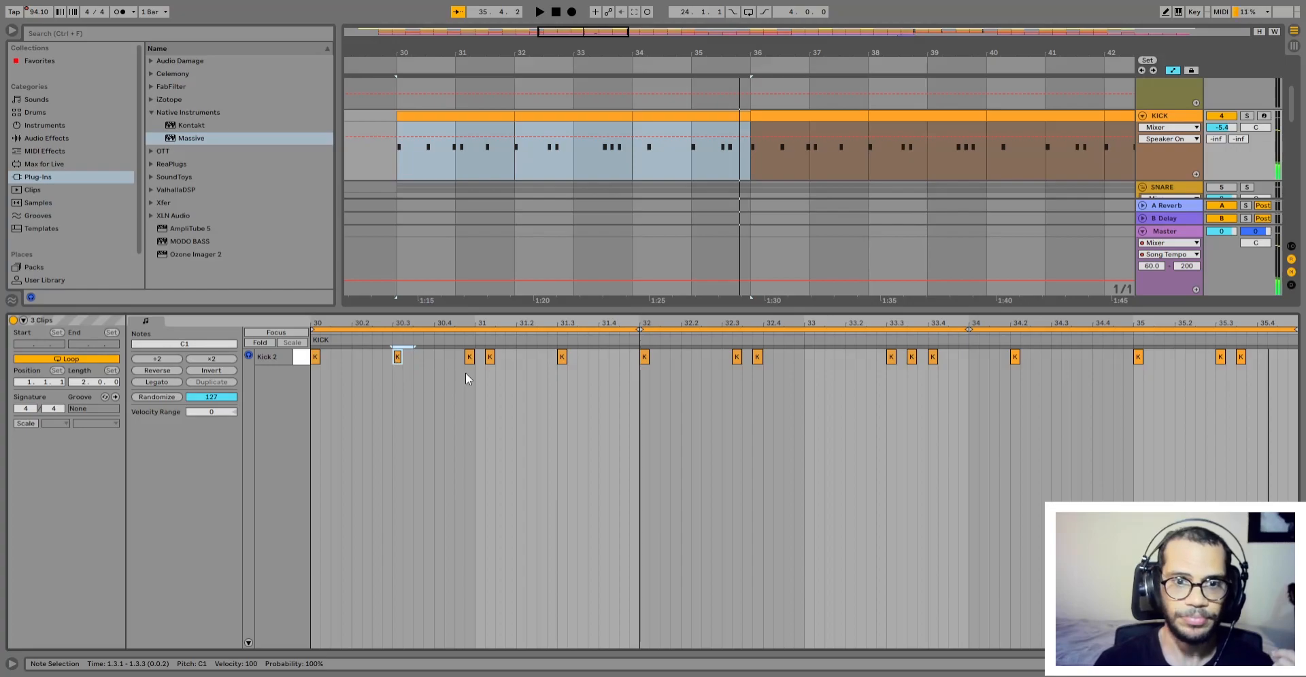
{"action": "left_click", "coordinate": [486, 360]}
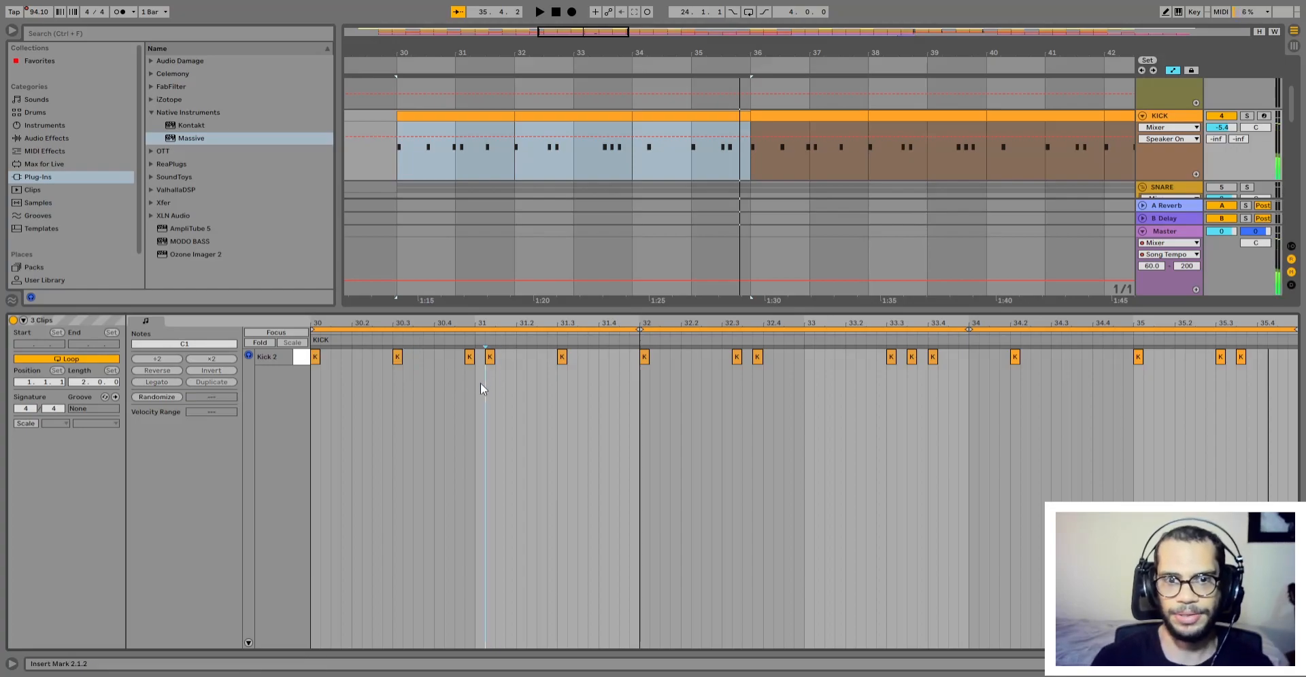
{"action": "left_click", "coordinate": [559, 358]}
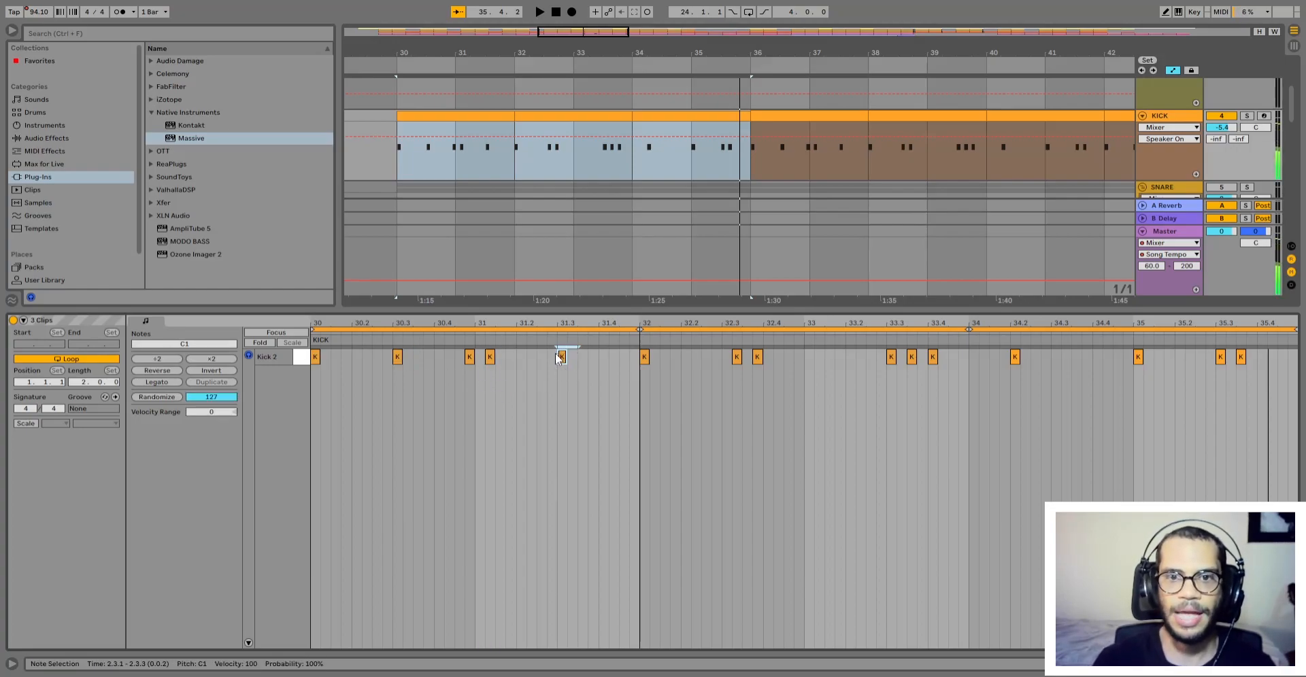
{"action": "left_click", "coordinate": [644, 365]}
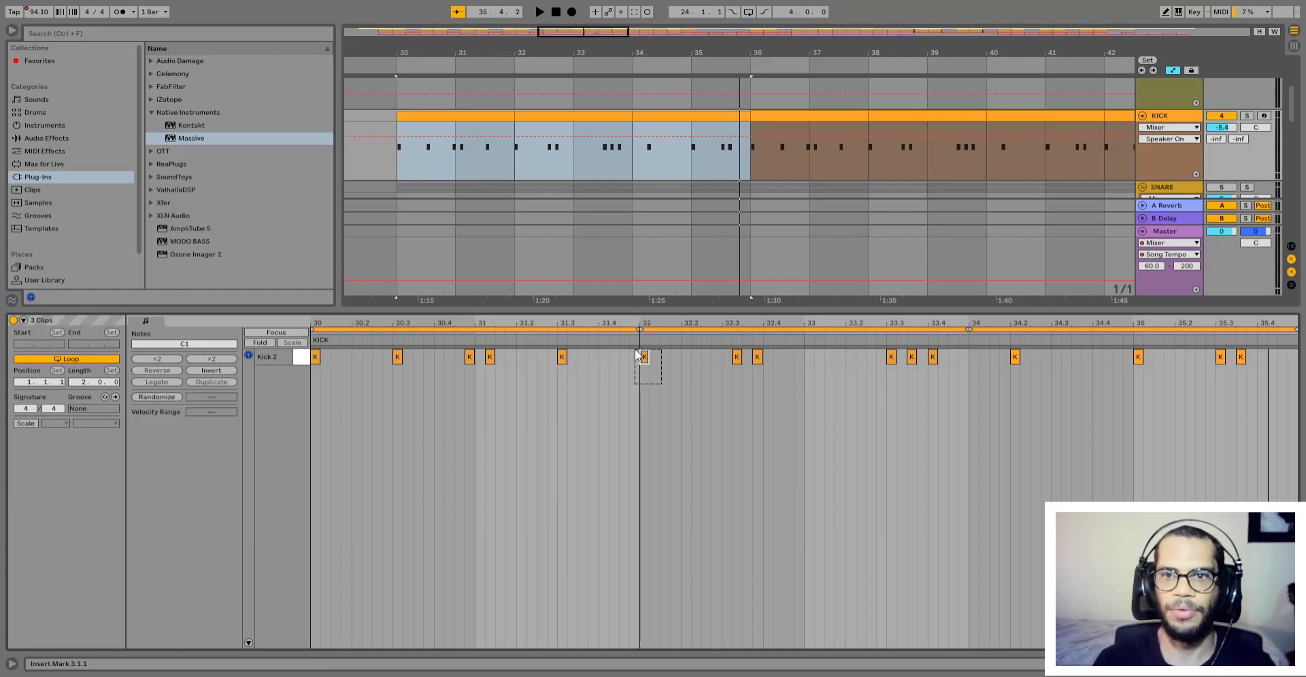
{"action": "left_click", "coordinate": [892, 358]}
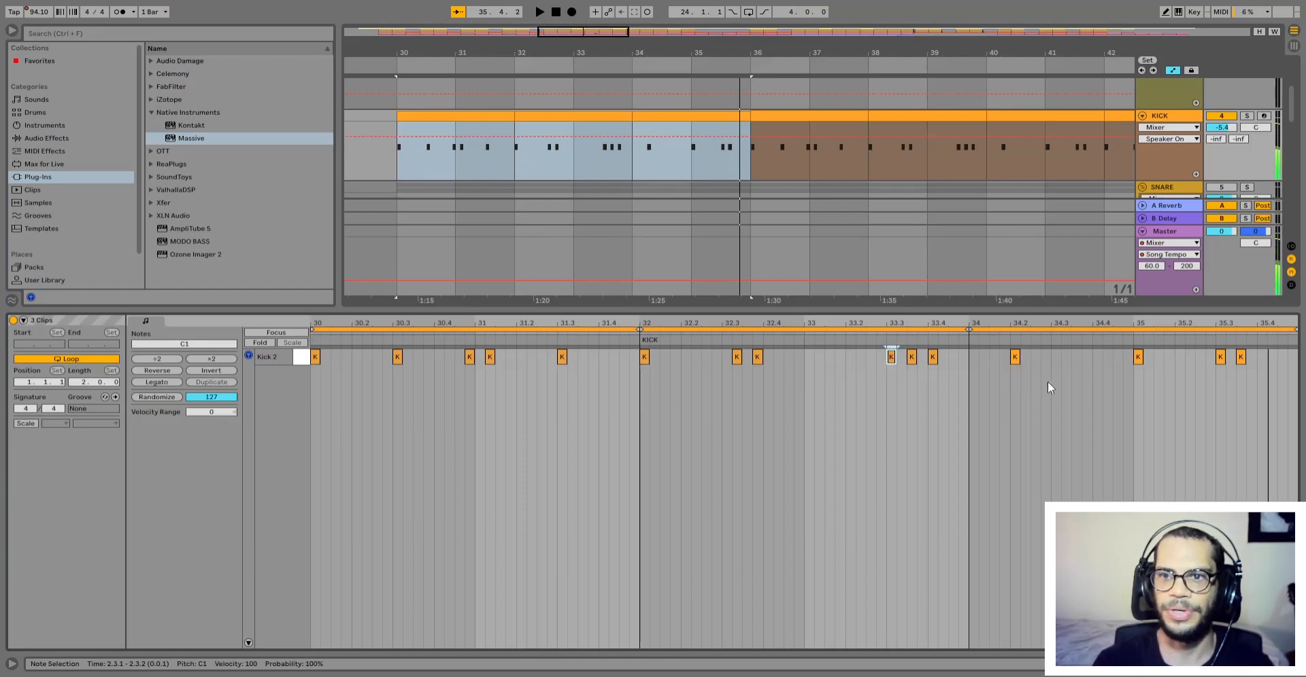
{"action": "left_click", "coordinate": [1136, 358]}
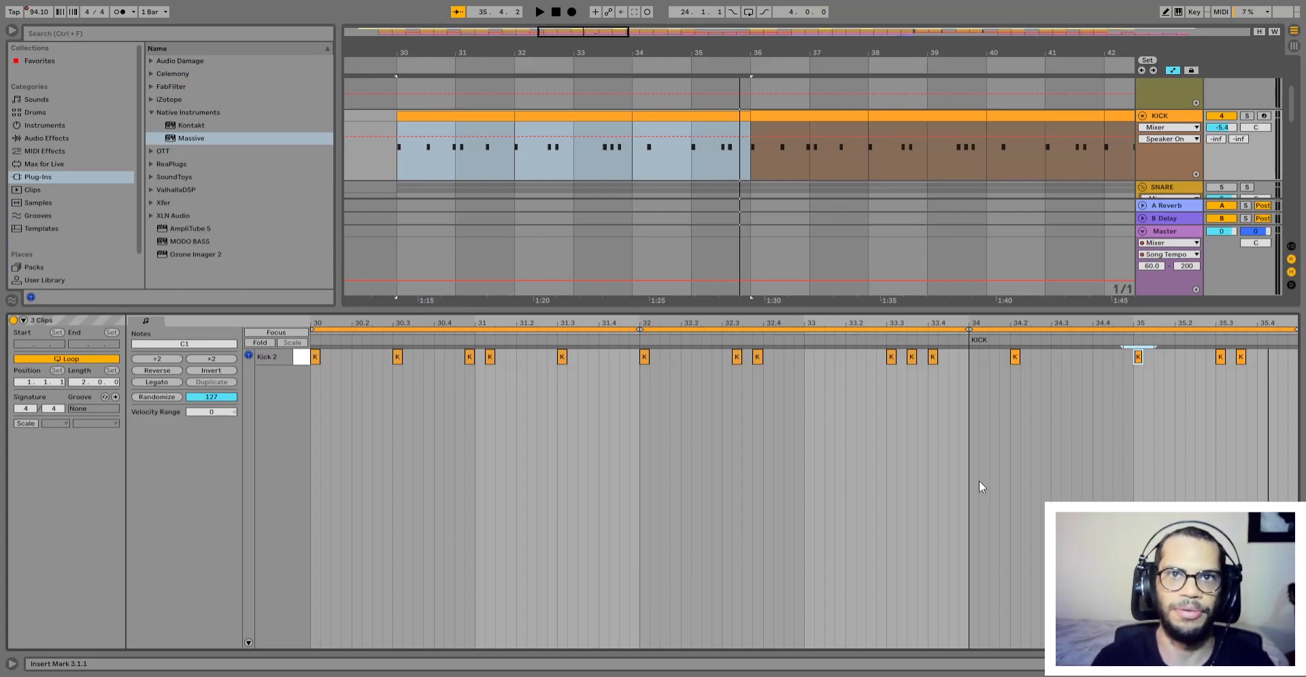
Step: Select the RIMSHOT clips from bar 30 to bar 36 and show them together in the MIDI note editor
{"action": "scroll", "coordinate": [929, 177], "scroll_direction": "down", "scroll_amount": 5}
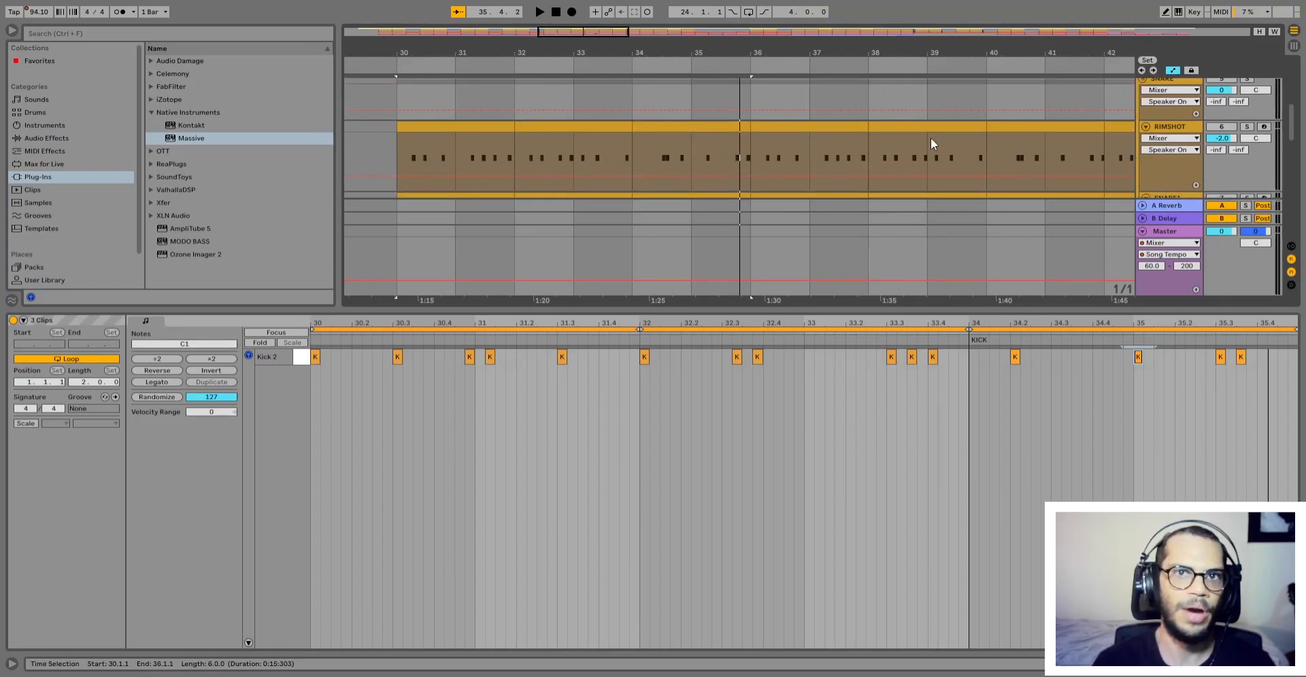
{"action": "left_click", "coordinate": [507, 129]}
{"action": "left_click", "coordinate": [718, 132], "text": "shift"}
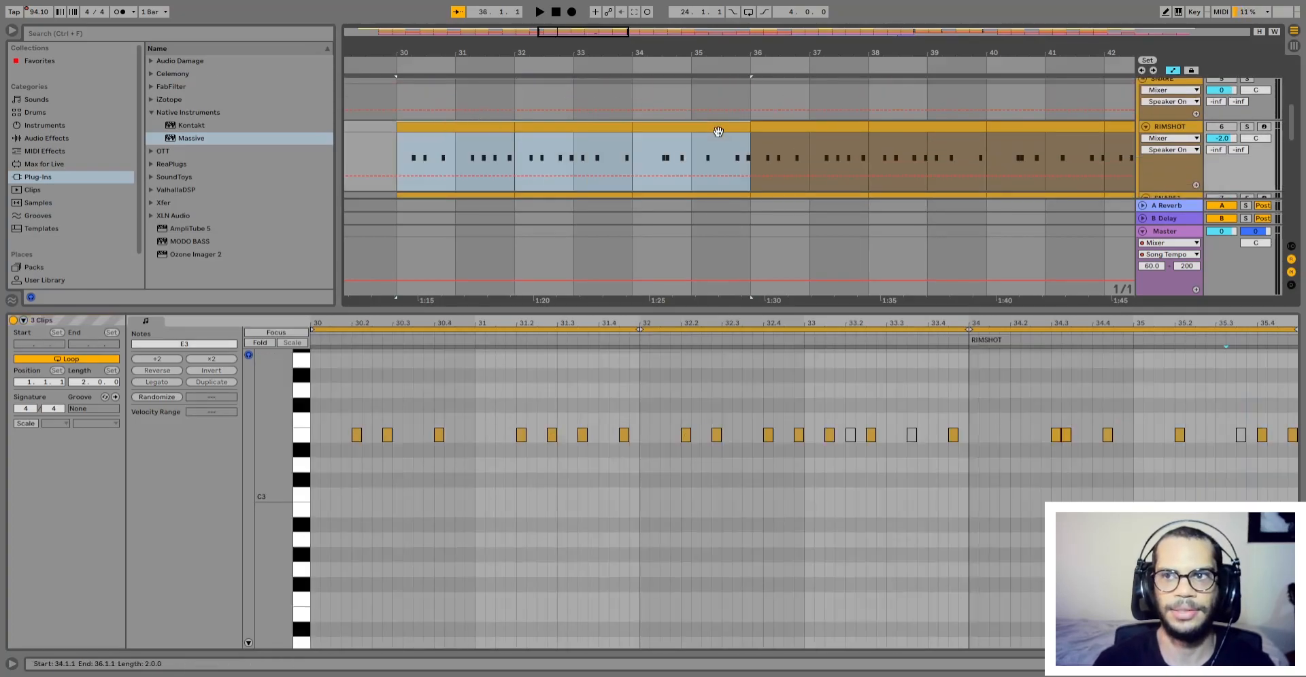
{"action": "scroll", "coordinate": [718, 131], "scroll_direction": "up", "scroll_amount": 1}
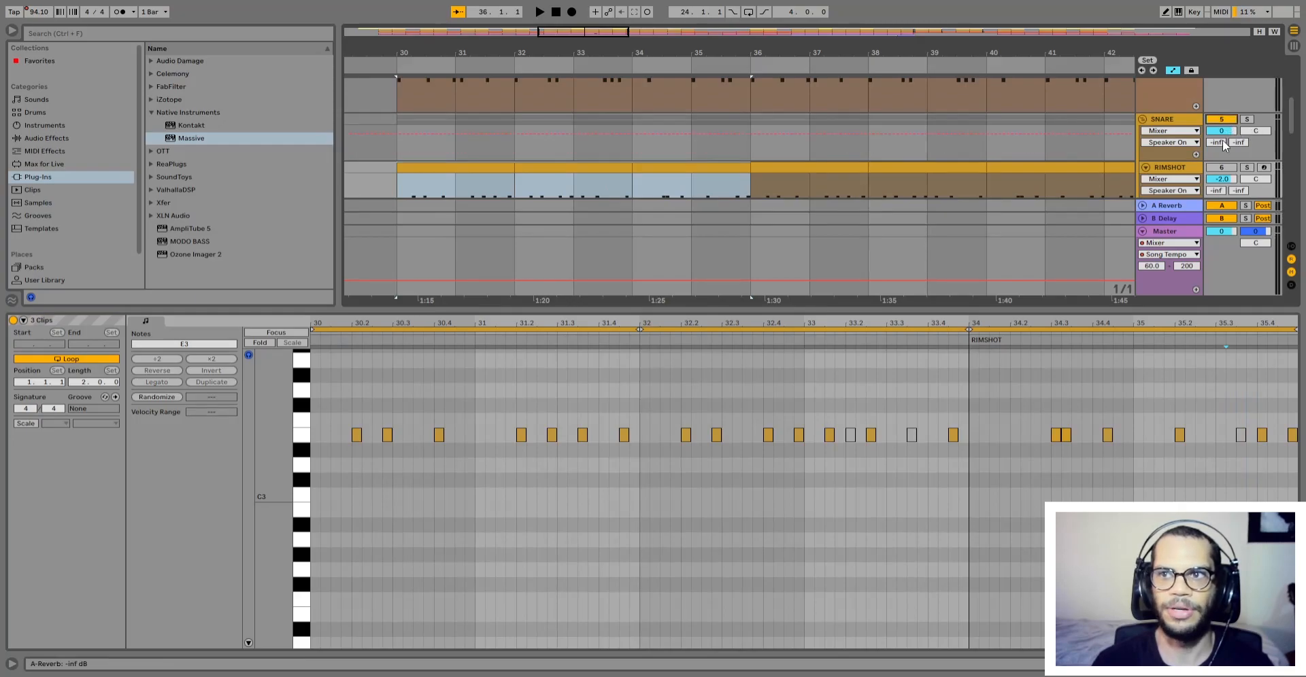
{"action": "scroll", "coordinate": [1223, 148], "scroll_direction": "down", "scroll_amount": 2}
{"action": "scroll", "coordinate": [663, 158], "scroll_direction": "up", "scroll_amount": 2}
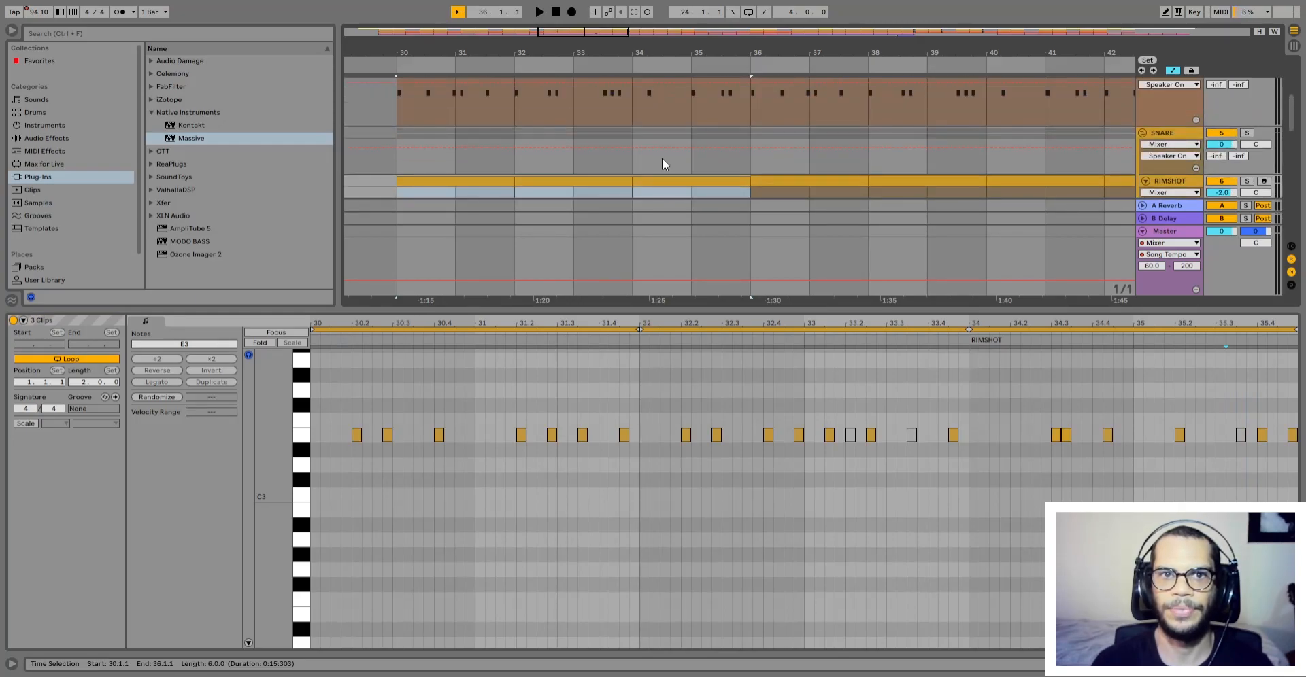
Step: Play the section from bar 30, toggle the SNARE track's activation and solo during playback, and stop in bar 31
{"action": "key", "text": "space"}
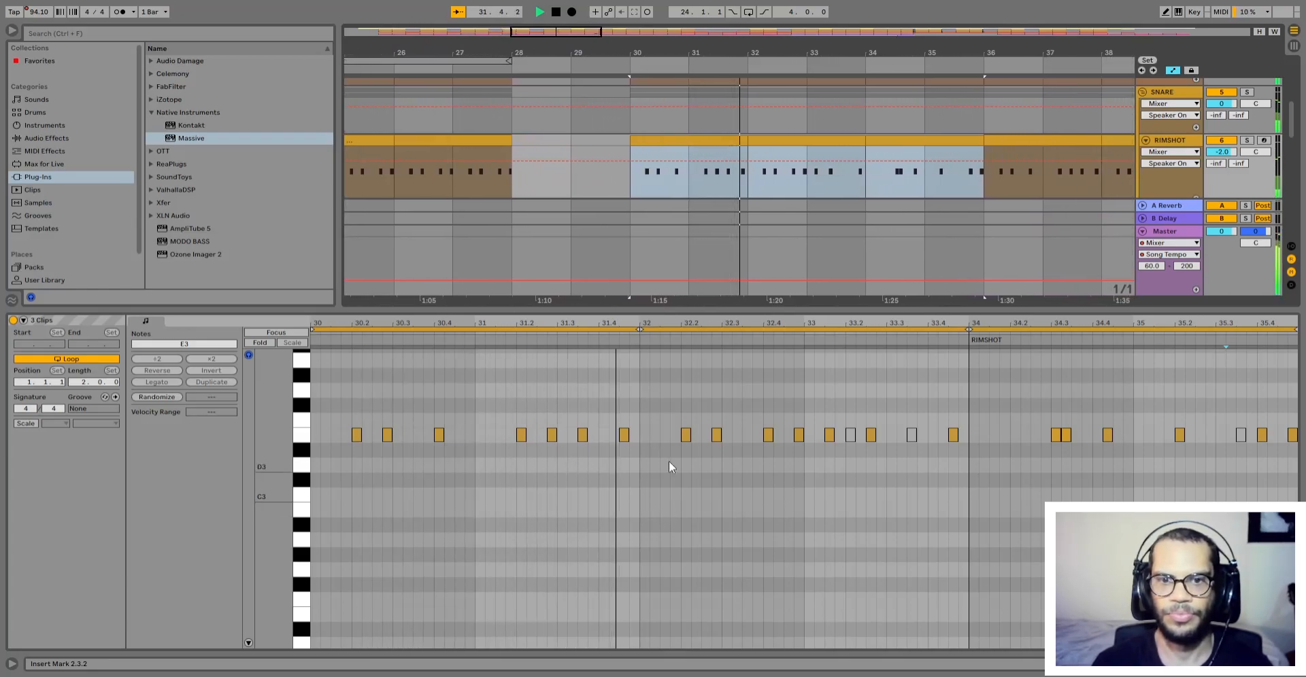
{"action": "left_click", "coordinate": [1231, 94]}
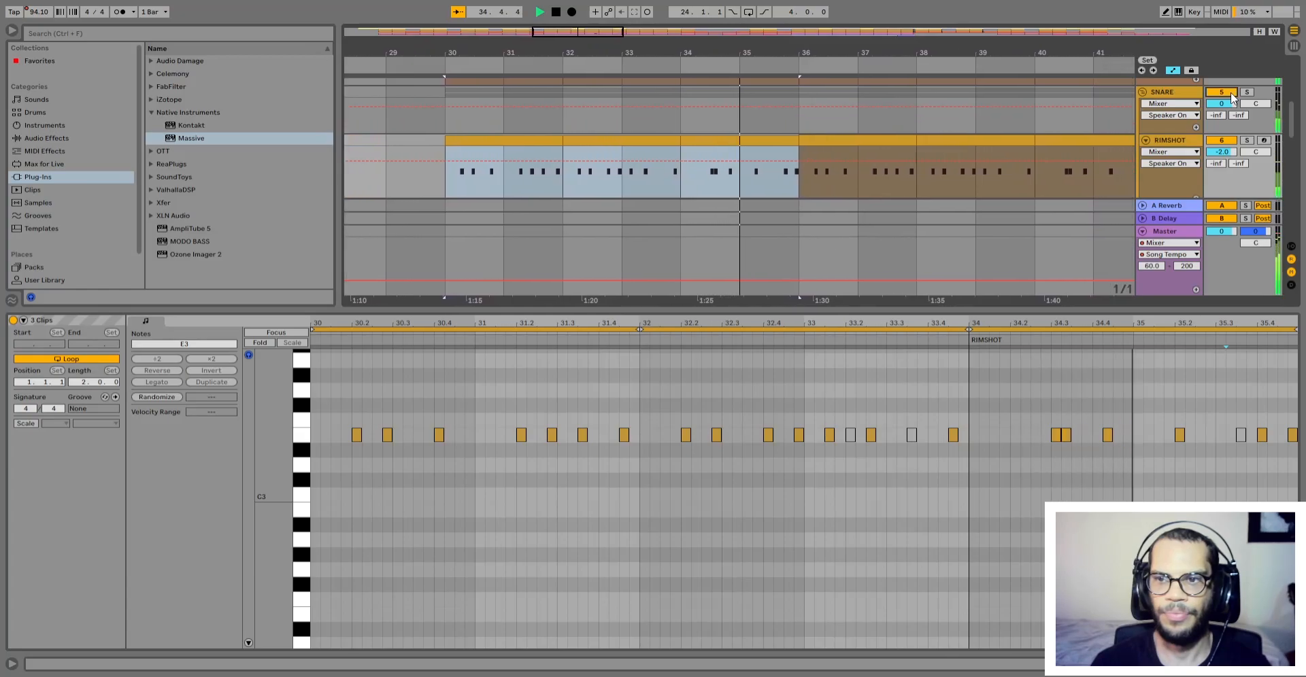
{"action": "left_click", "coordinate": [1231, 94]}
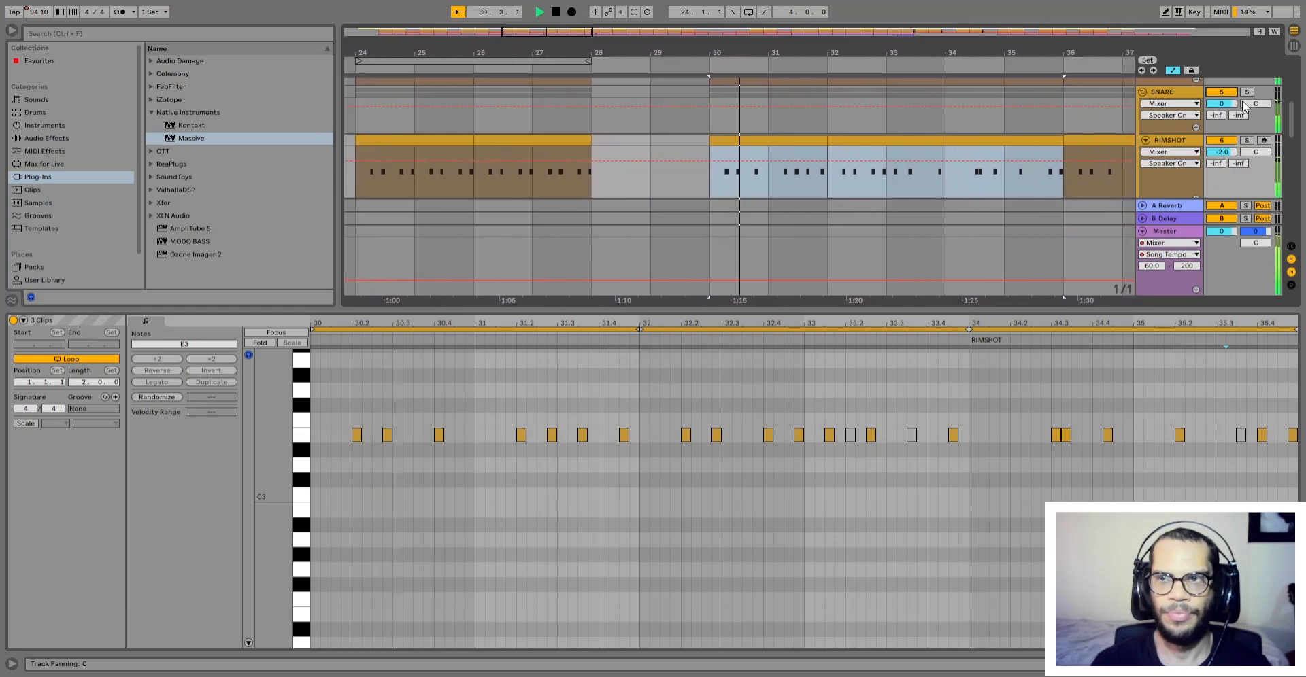
{"action": "left_click", "coordinate": [1248, 92]}
{"action": "left_click", "coordinate": [1247, 92]}
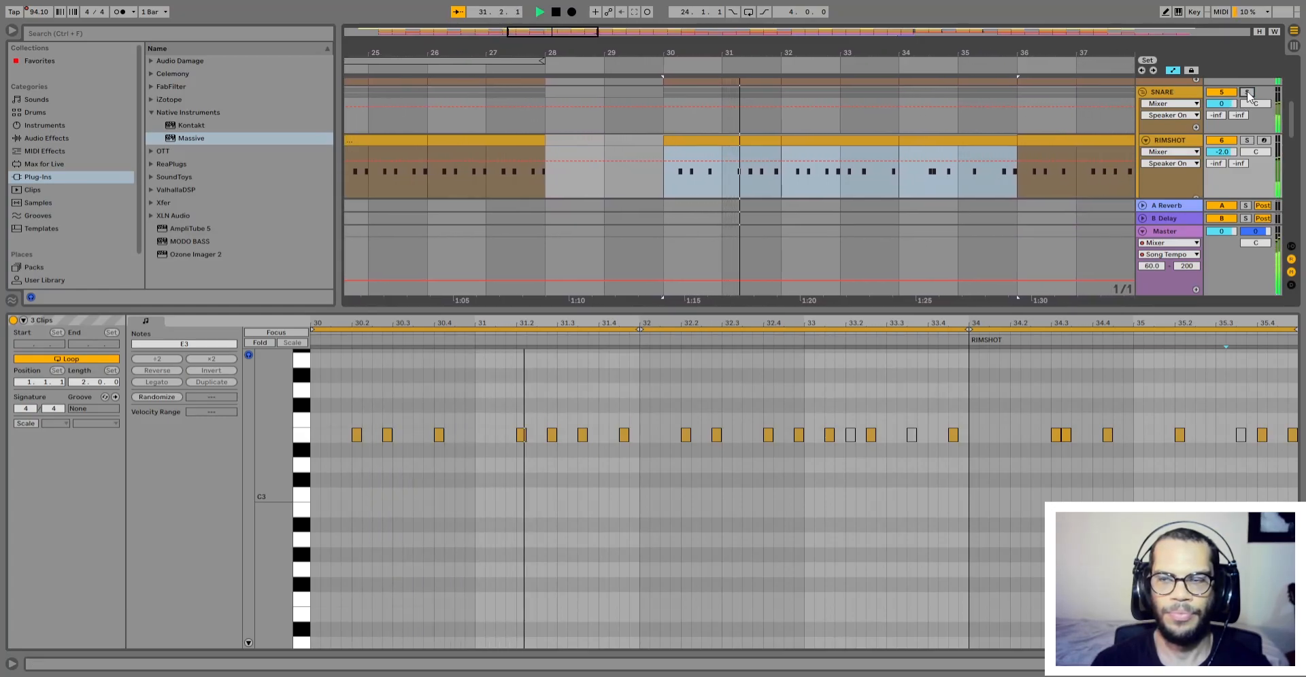
{"action": "key", "text": "space"}
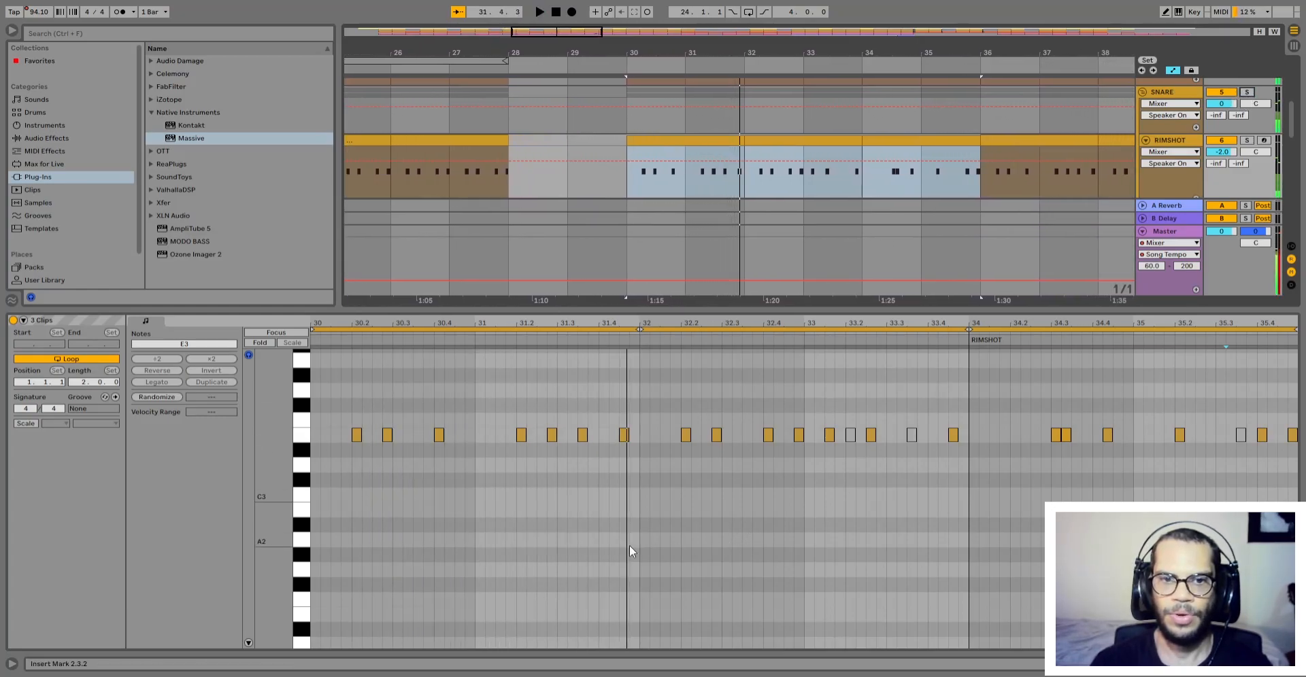
Step: Point out the rimshot notes around 30.2 and 31.2 in the note editor
{"action": "scroll", "coordinate": [503, 534], "scroll_direction": "down", "scroll_amount": 1}
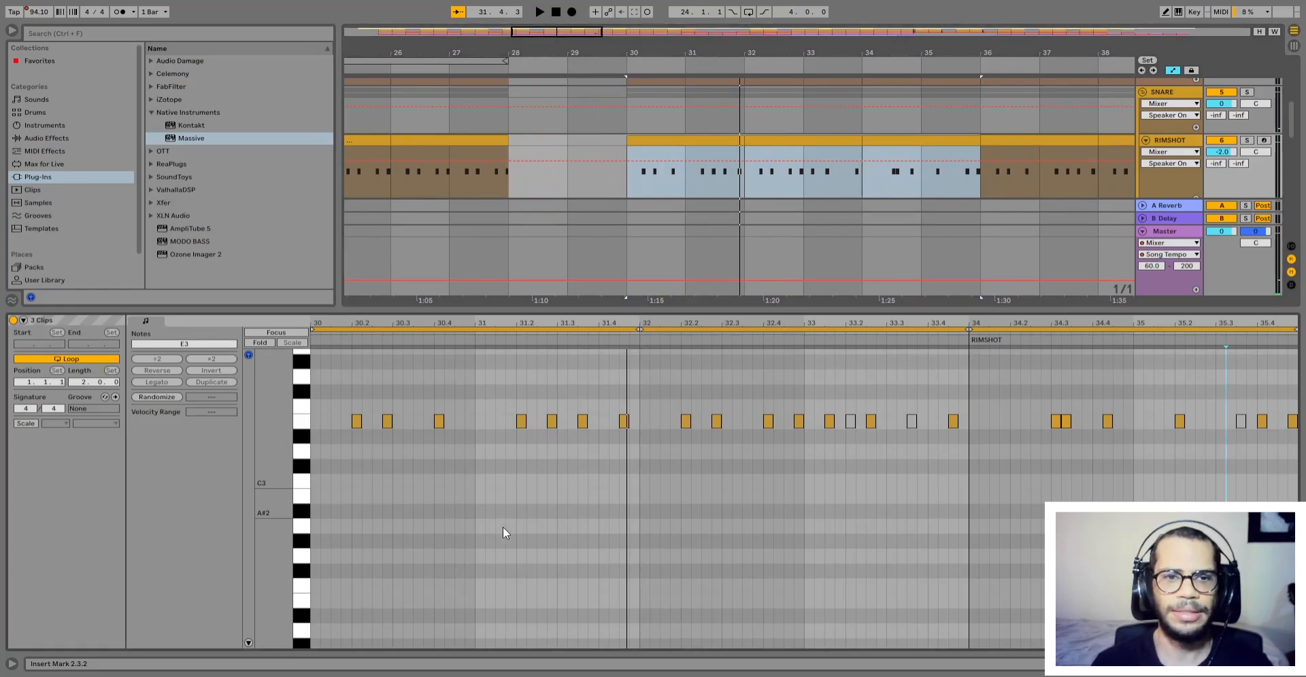
{"action": "scroll", "coordinate": [772, 157], "scroll_direction": "down", "scroll_amount": 2}
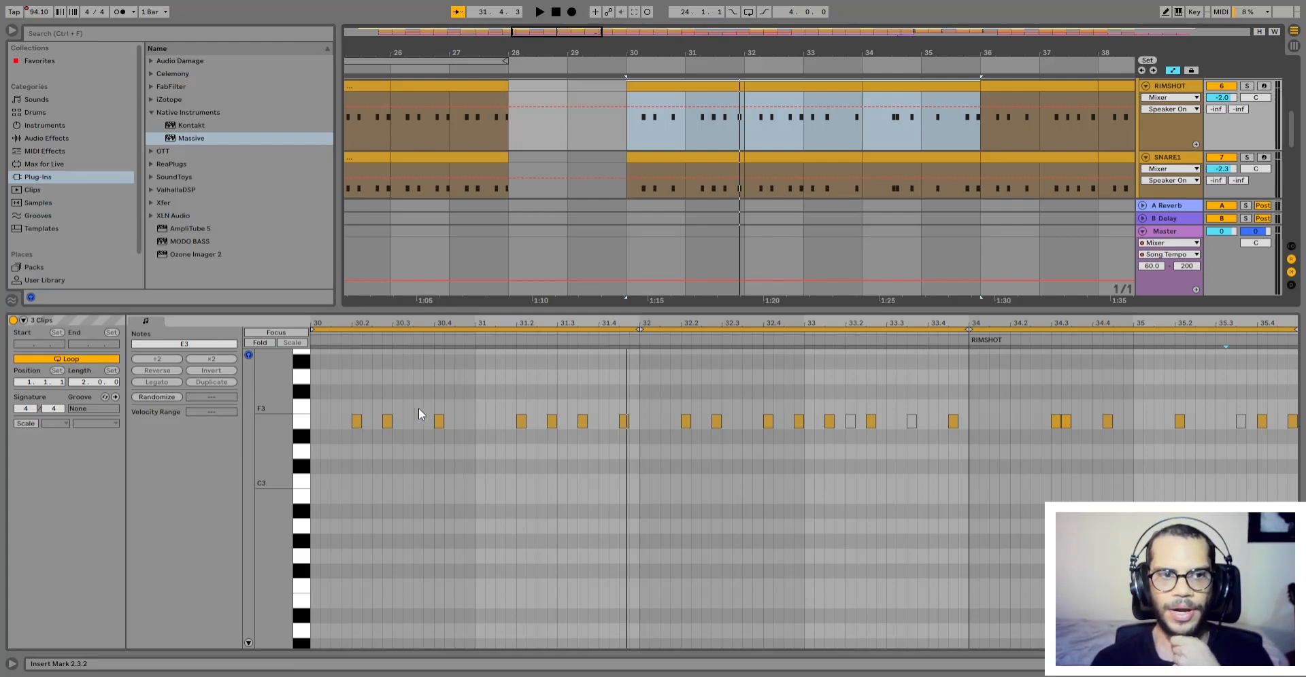
{"action": "scroll", "coordinate": [419, 408], "scroll_direction": "down", "scroll_amount": 1}
{"action": "scroll", "coordinate": [426, 476], "scroll_direction": "up", "scroll_amount": 1}
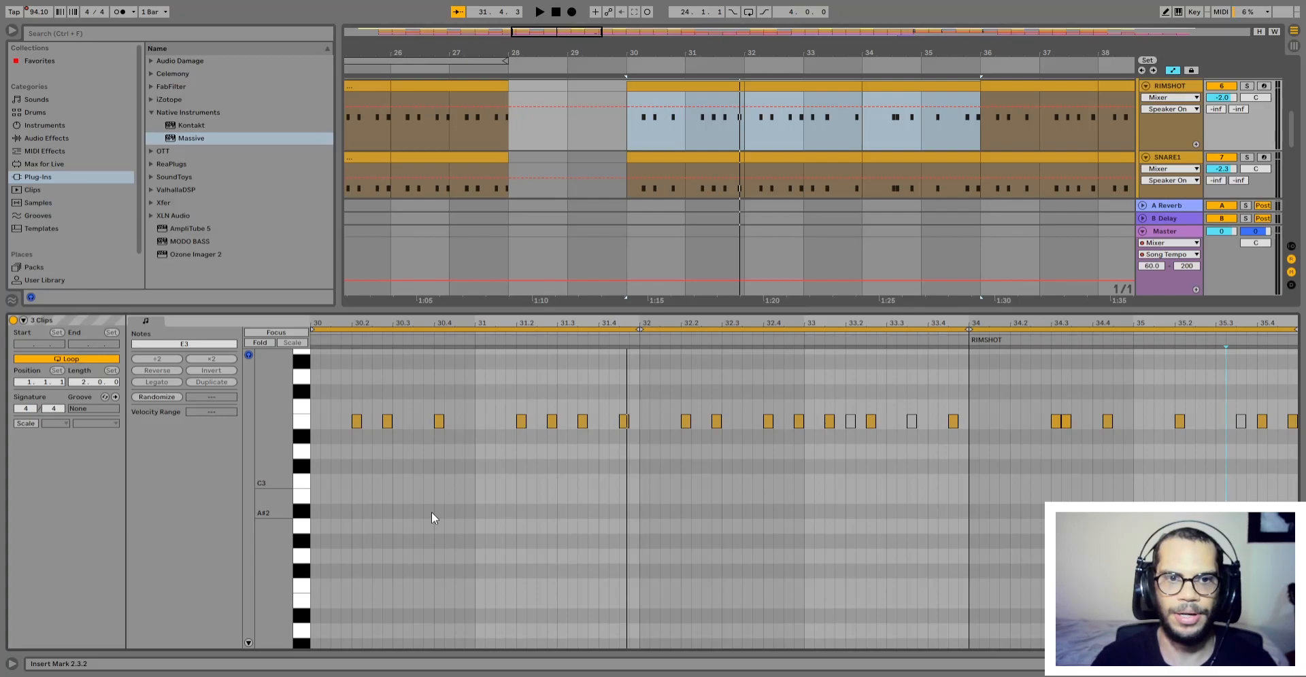
{"action": "left_click_drag", "start_coordinate": [361, 375], "coordinate": [350, 450]}
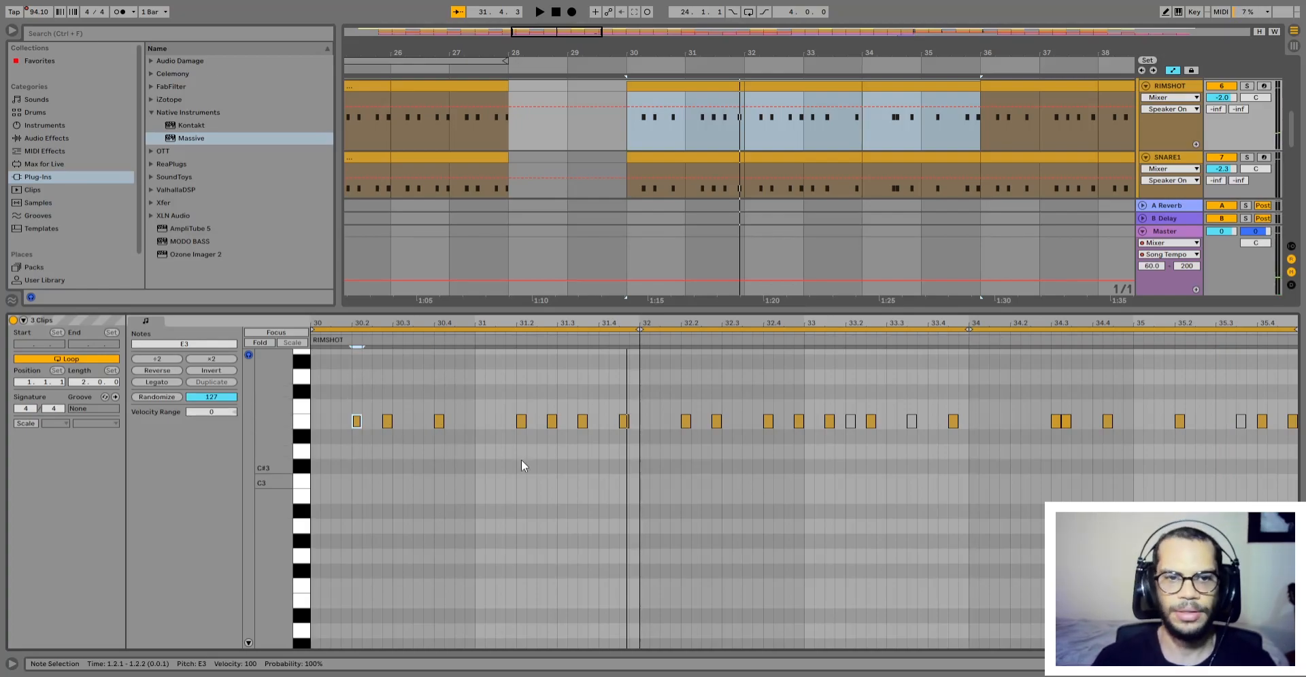
{"action": "left_click_drag", "start_coordinate": [528, 458], "coordinate": [512, 402]}
Step: Point out the rimshot notes at 32.4, across bar 33, and around 35.2 and 35.4 in the note editor
{"action": "left_click", "coordinate": [606, 452]}
{"action": "left_click", "coordinate": [686, 438]}
{"action": "left_click", "coordinate": [768, 421]}
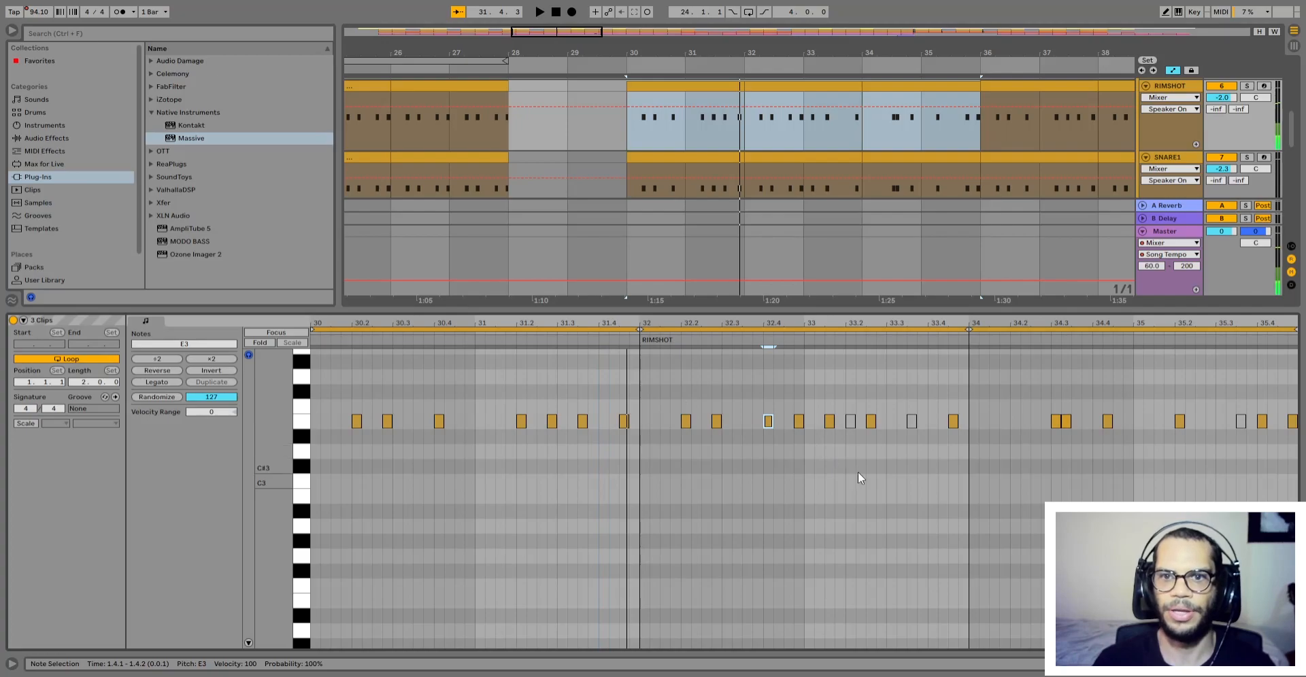
{"action": "left_click_drag", "start_coordinate": [959, 466], "coordinate": [818, 389]}
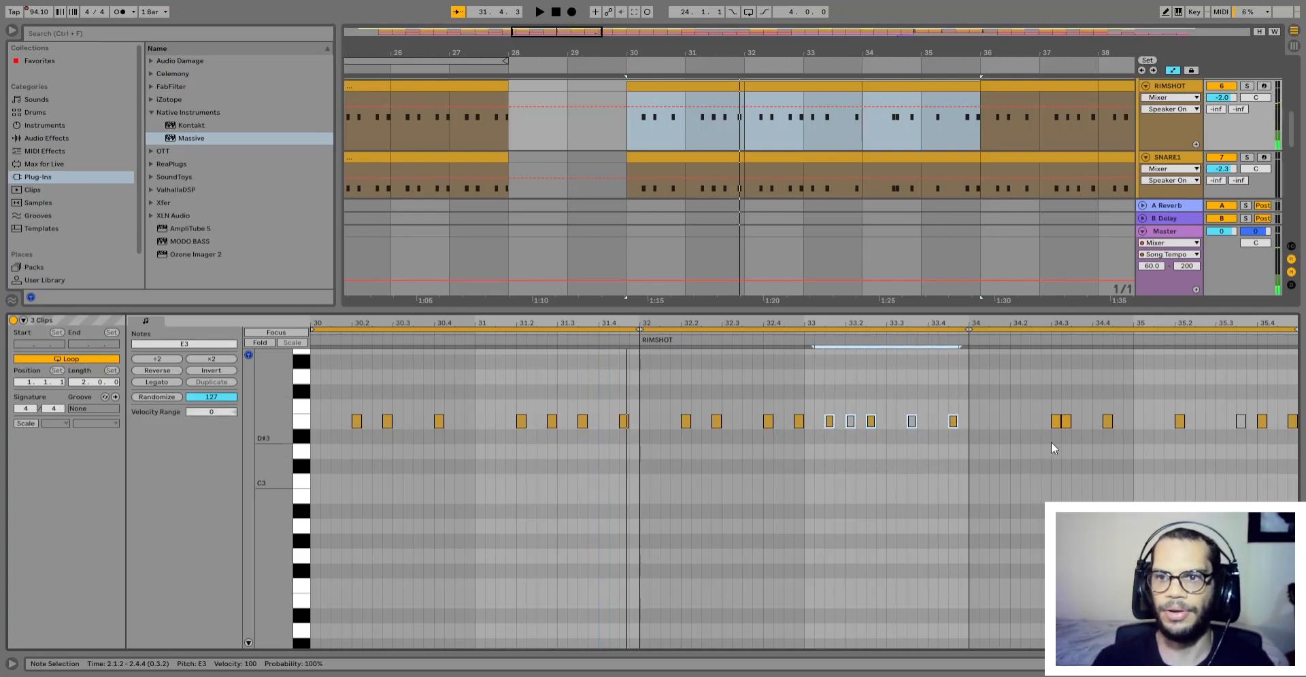
{"action": "left_click", "coordinate": [1180, 421]}
{"action": "left_click", "coordinate": [1262, 421]}
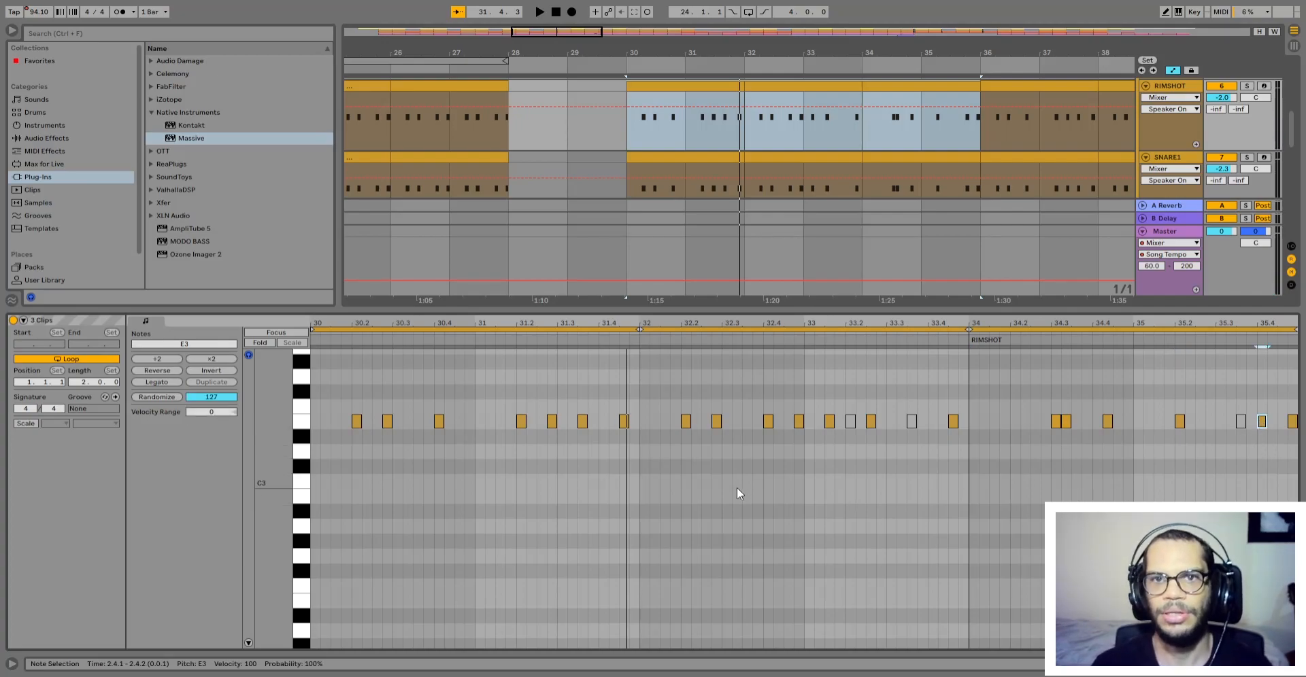
Step: Add the SNARE1 clips from bar 30 to bar 36 to the RIMSHOT selection and compare both patterns in the note editor
{"action": "scroll", "coordinate": [671, 159], "scroll_direction": "up", "scroll_amount": 2}
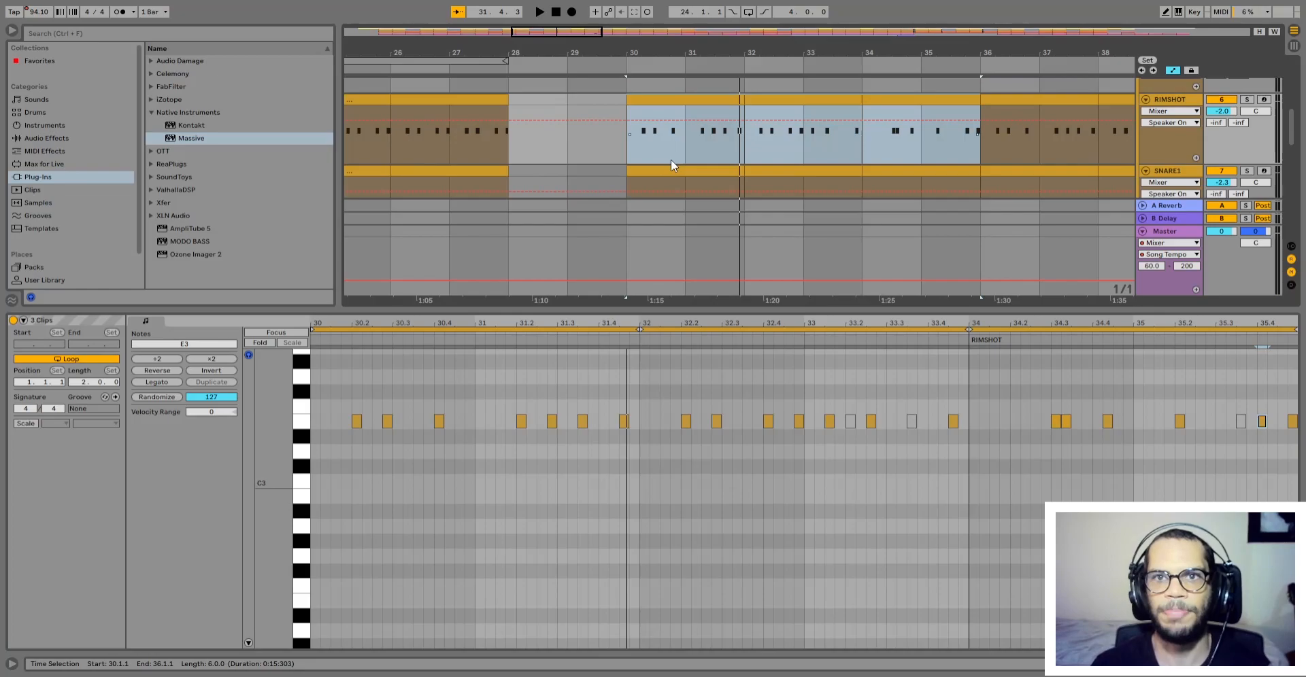
{"action": "scroll", "coordinate": [669, 159], "scroll_direction": "up", "scroll_amount": 2}
{"action": "scroll", "coordinate": [669, 159], "scroll_direction": "down", "scroll_amount": 2}
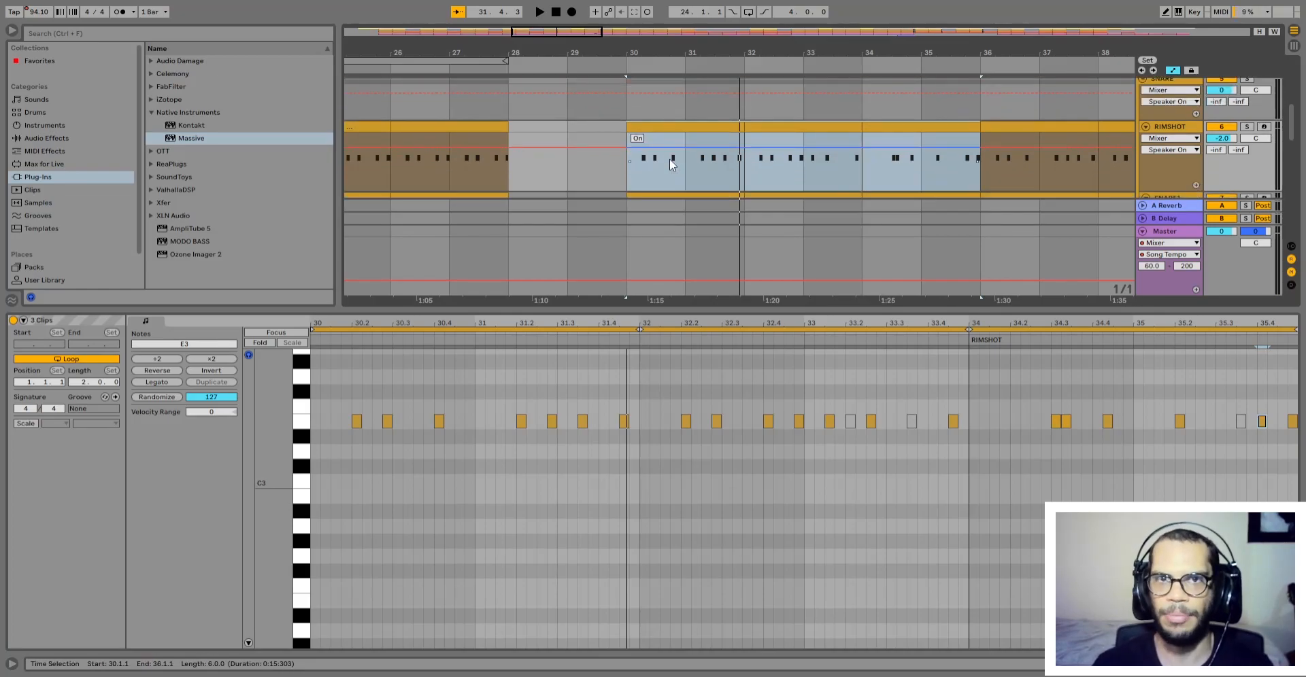
{"action": "scroll", "coordinate": [726, 132], "scroll_direction": "down", "scroll_amount": 3}
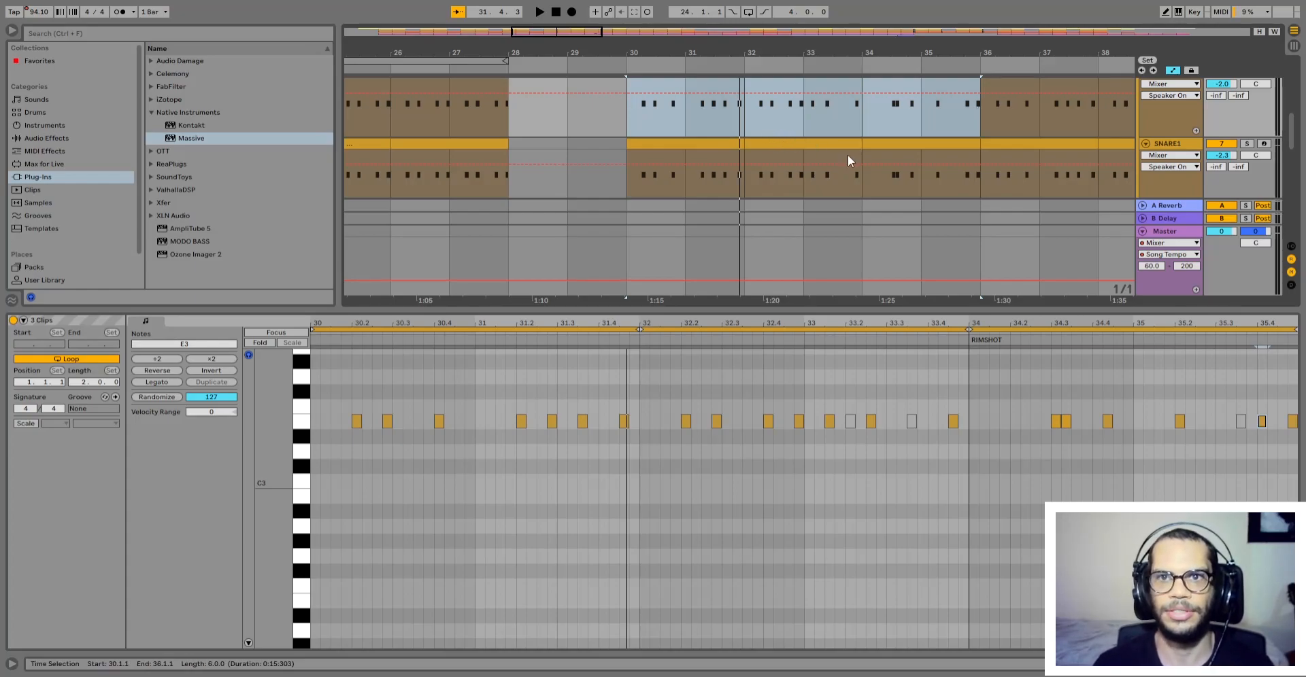
{"action": "left_click", "coordinate": [896, 146], "text": "shift"}
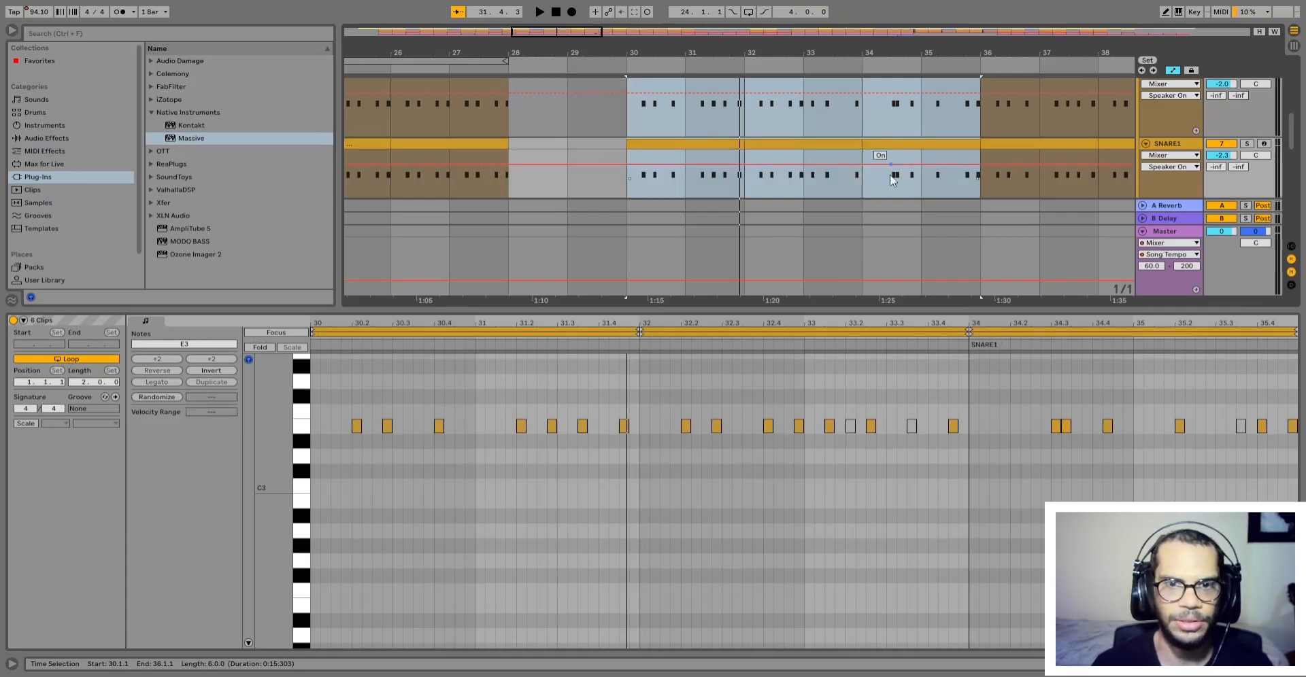
{"action": "scroll", "coordinate": [690, 521], "scroll_direction": "up", "scroll_amount": 5}
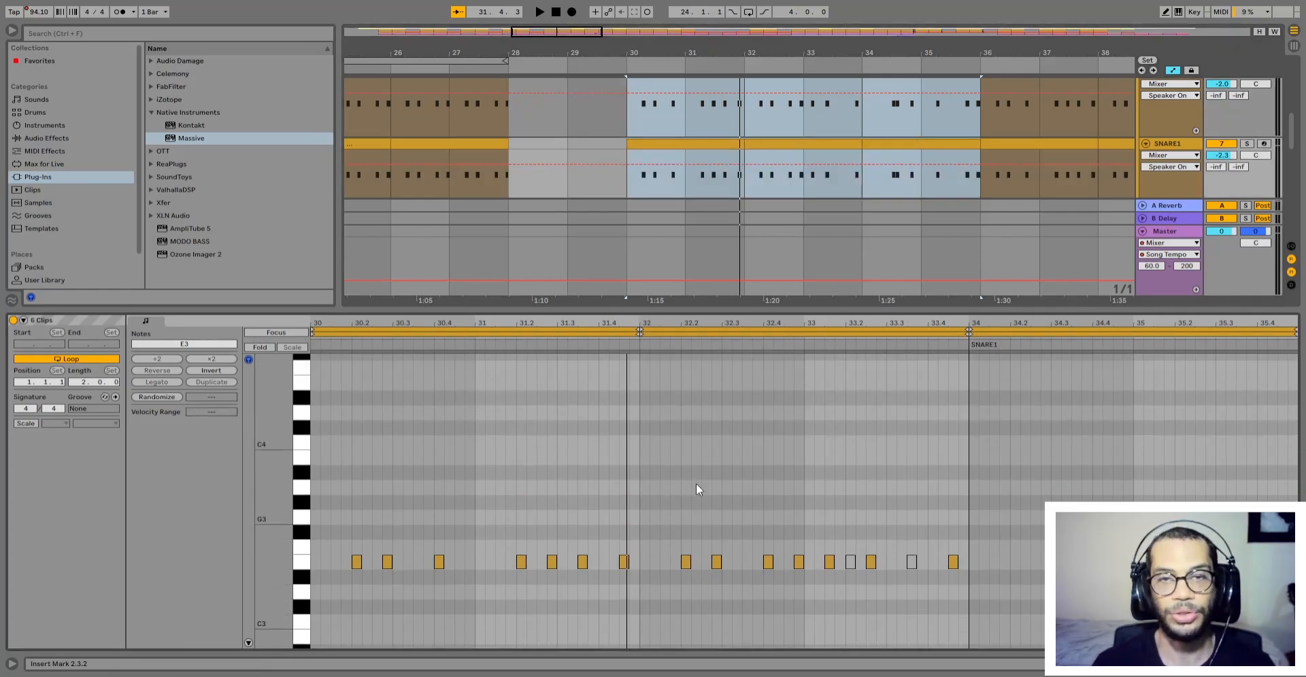
{"action": "scroll", "coordinate": [696, 490], "scroll_direction": "down", "scroll_amount": 1}
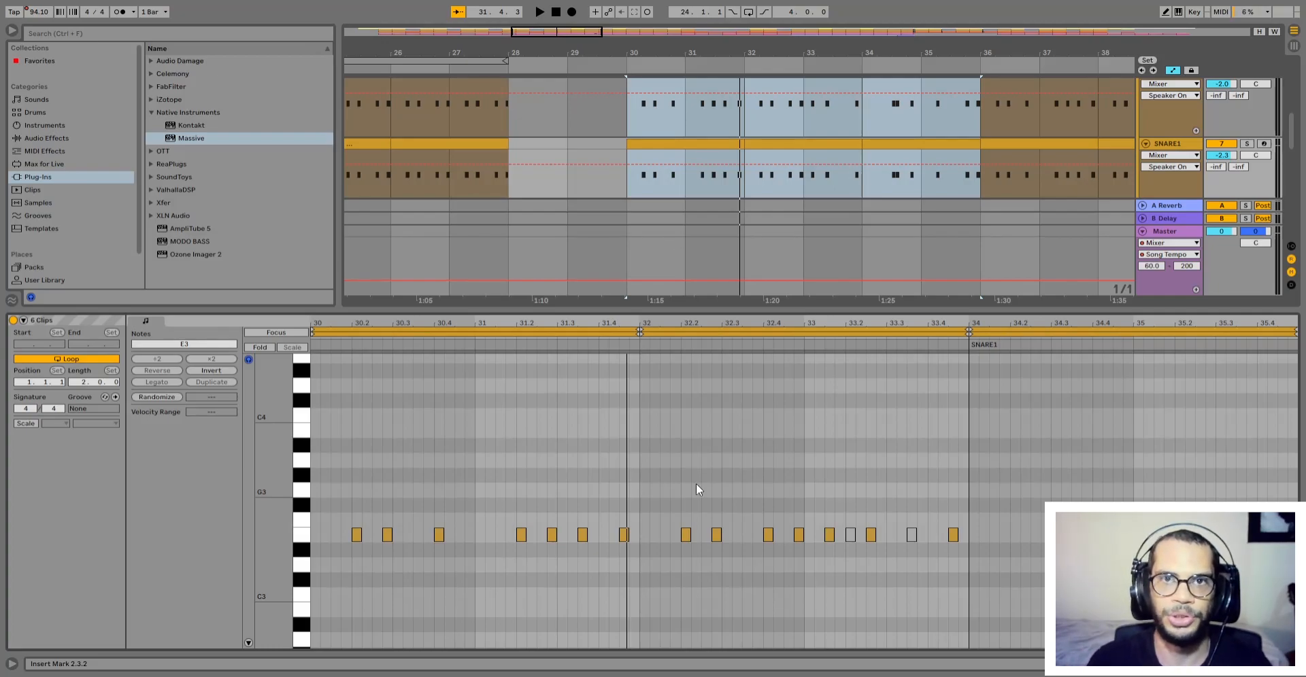
Step: Hide the clip detail view and select the SHAKER-ISH clips from bar 30 to bar 36
{"action": "left_click", "coordinate": [1294, 664]}
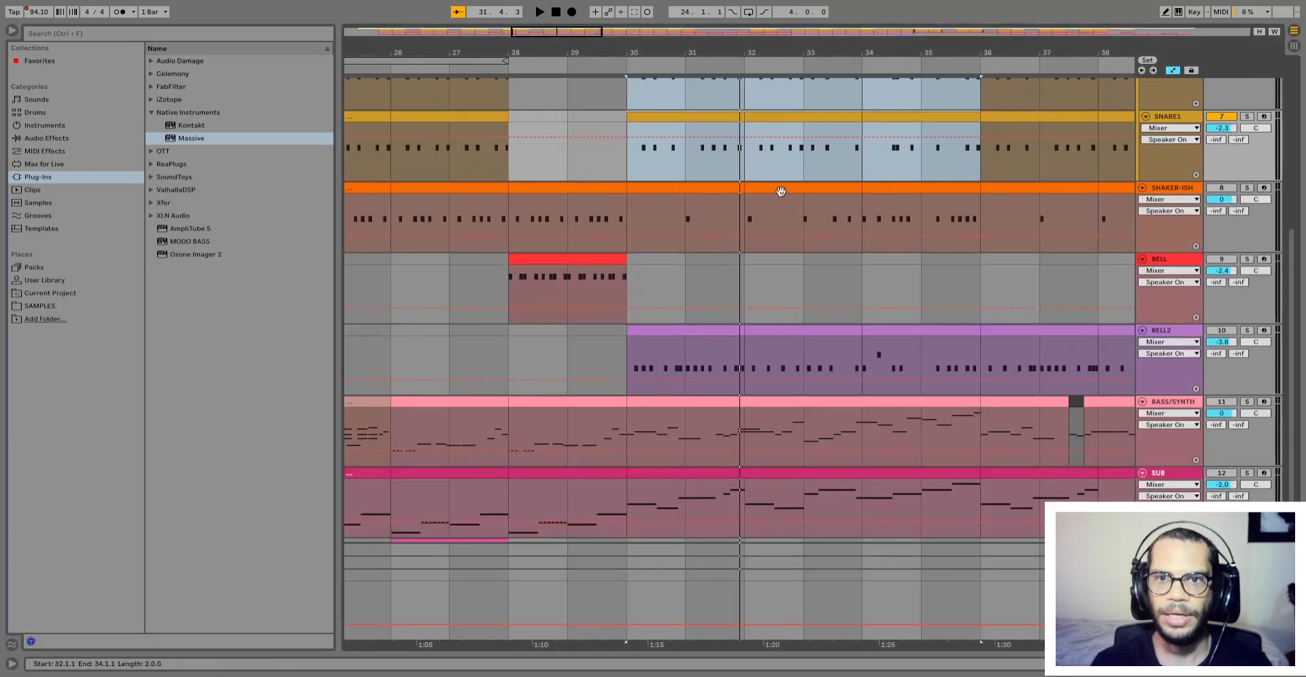
{"action": "left_click", "coordinate": [779, 189]}
{"action": "left_click", "coordinate": [711, 188]}
{"action": "left_click", "coordinate": [894, 184], "text": "shift"}
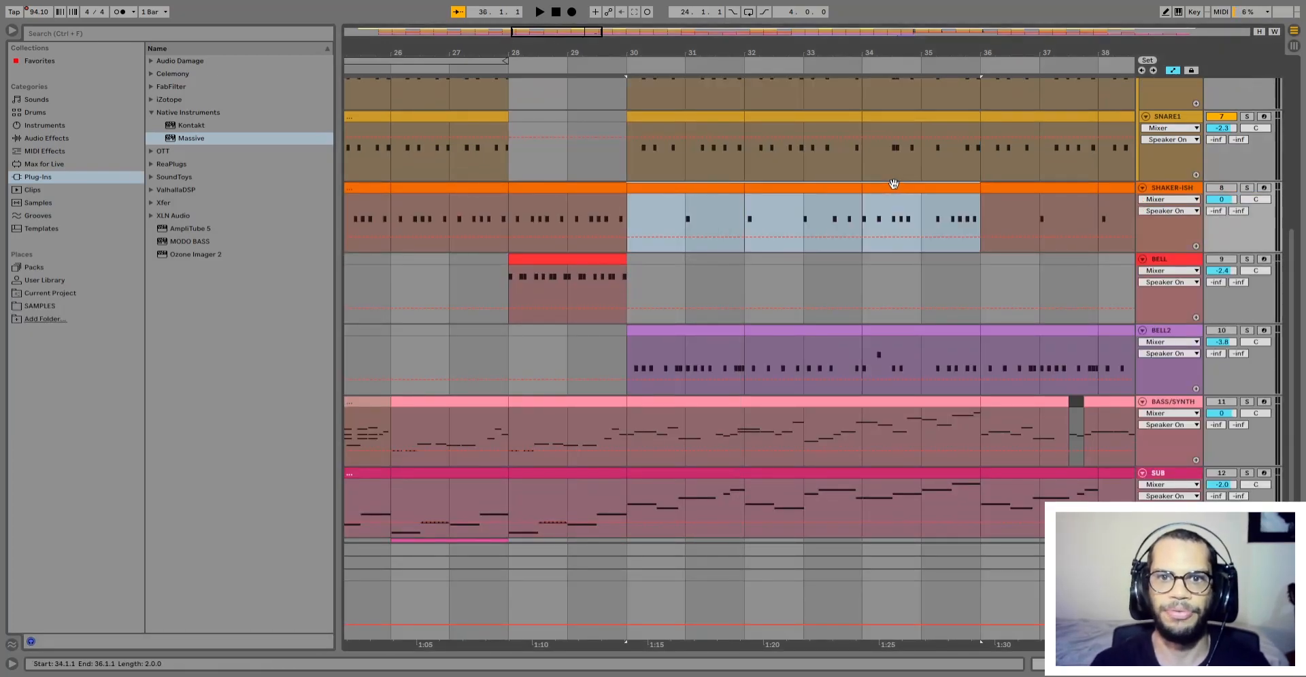
Step: Select the three adjoining BELL2 clips from bar 30 to bar 36
{"action": "left_click", "coordinate": [935, 362]}
{"action": "left_click", "coordinate": [740, 334]}
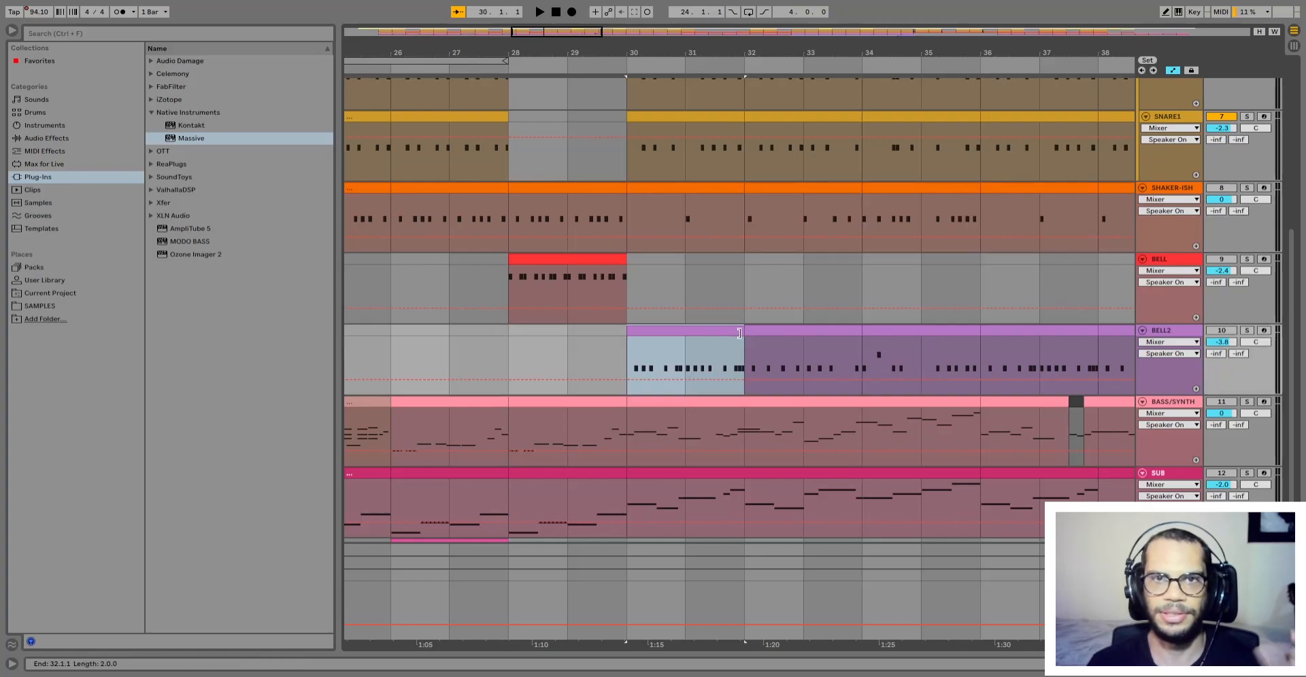
{"action": "left_click", "coordinate": [913, 334]}
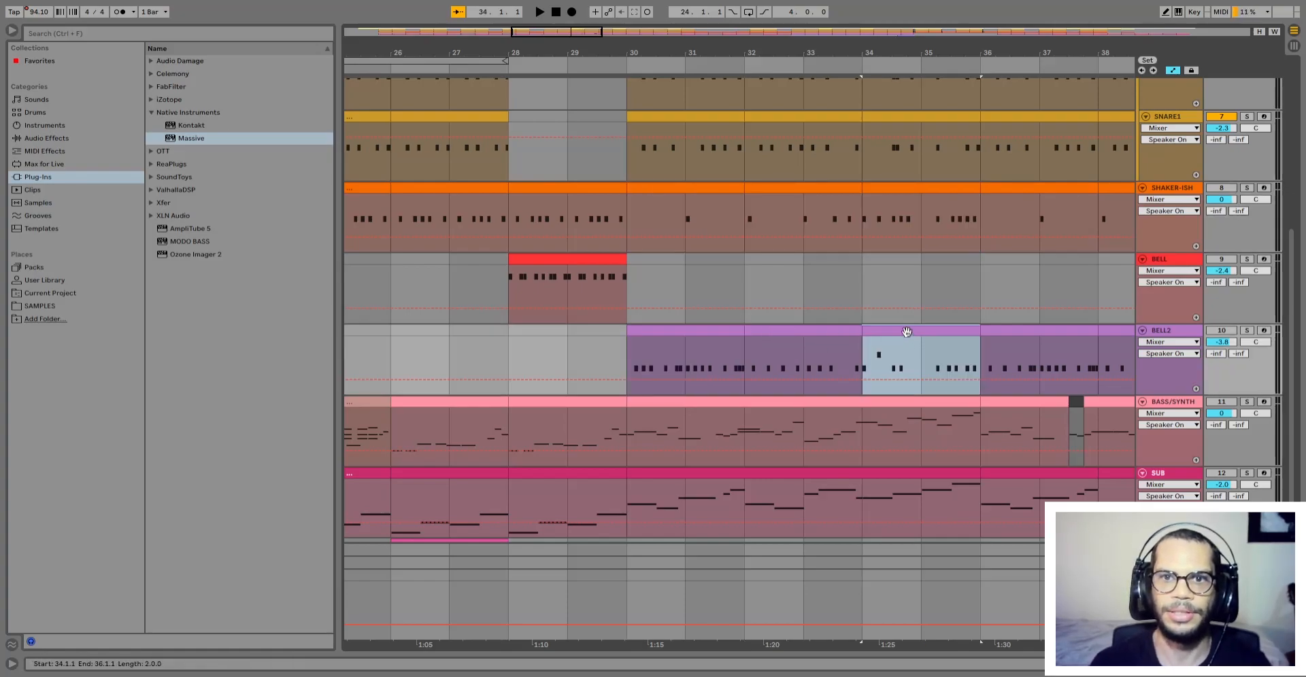
{"action": "left_click", "coordinate": [818, 331], "text": "shift"}
{"action": "left_click", "coordinate": [685, 329], "text": "shift"}
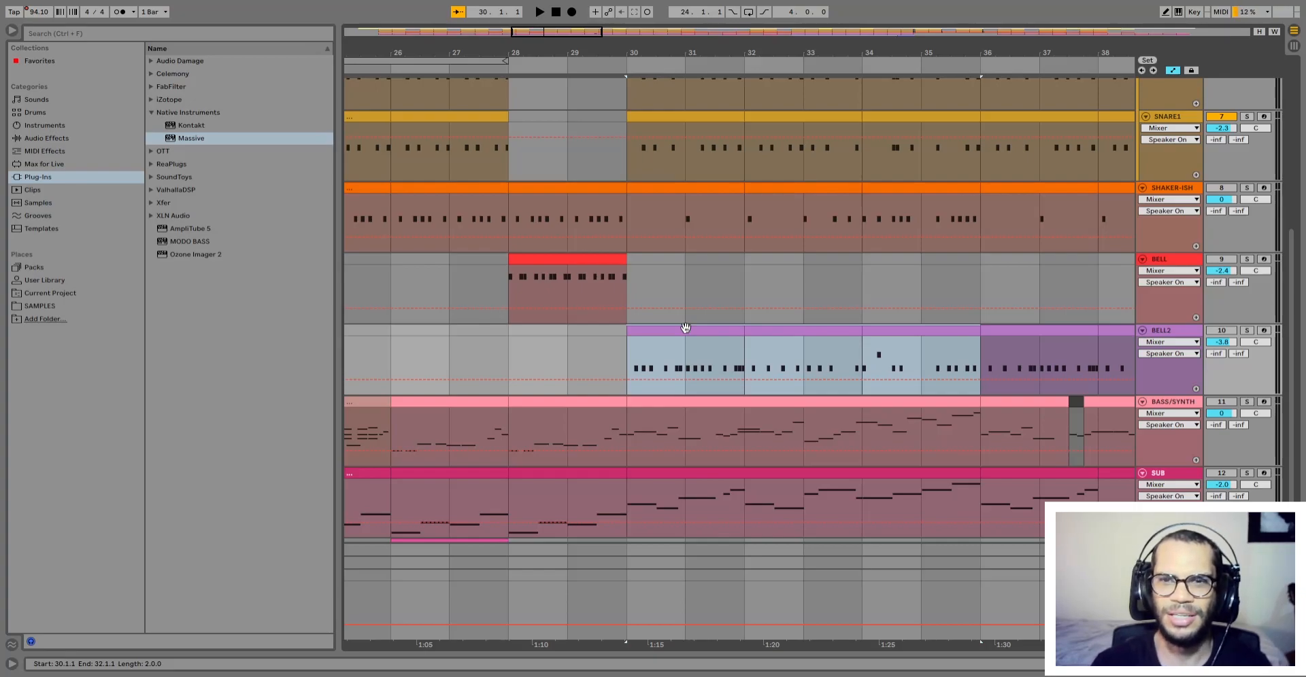
Step: Open the SHAKER-ISH clips from bar 30 to bar 36 together in the note editor and start playback
{"action": "left_click", "coordinate": [711, 190]}
{"action": "left_click", "coordinate": [933, 187], "text": "shift"}
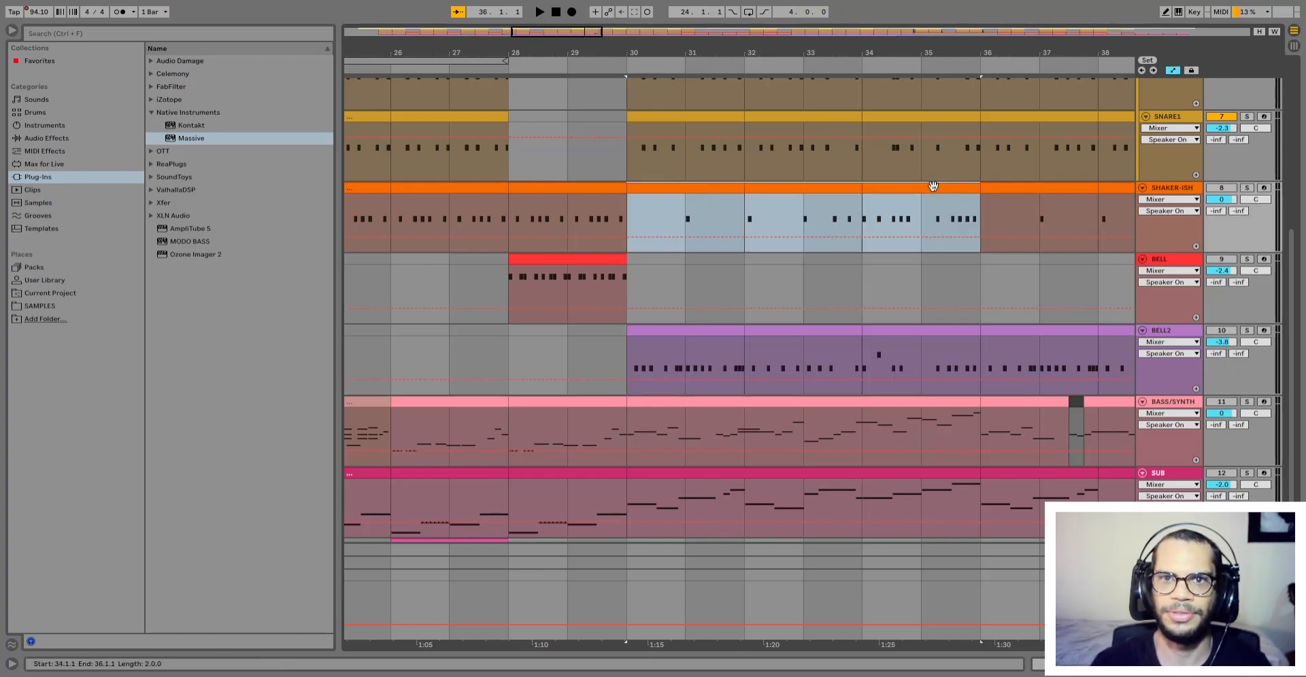
{"action": "double_click", "coordinate": [933, 187]}
{"action": "key", "text": "space"}
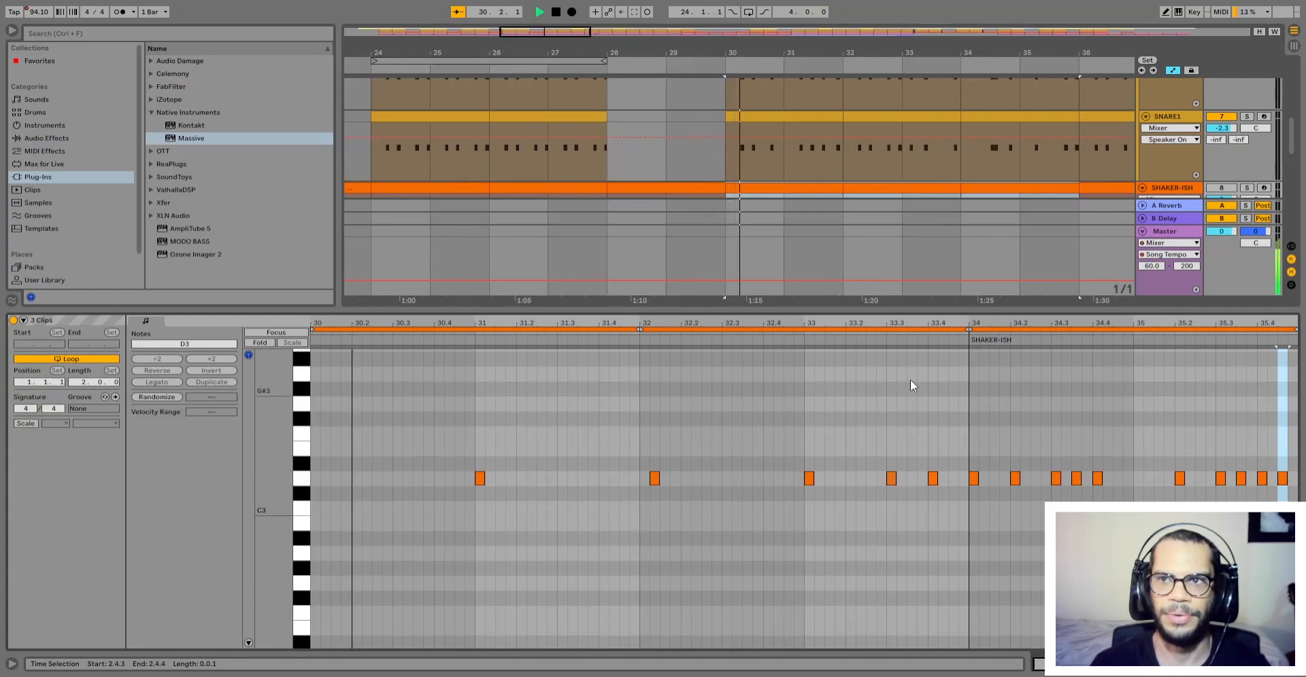
Step: Toggle the SHAKER-ISH track's activation during playback and look over the neighbouring rimshot and snare tracks
{"action": "scroll", "coordinate": [1160, 178], "scroll_direction": "down", "scroll_amount": 1}
{"action": "scroll", "coordinate": [1184, 181], "scroll_direction": "up", "scroll_amount": 1}
{"action": "left_click", "coordinate": [1223, 188]}
{"action": "scroll", "coordinate": [1223, 155], "scroll_direction": "up", "scroll_amount": 2}
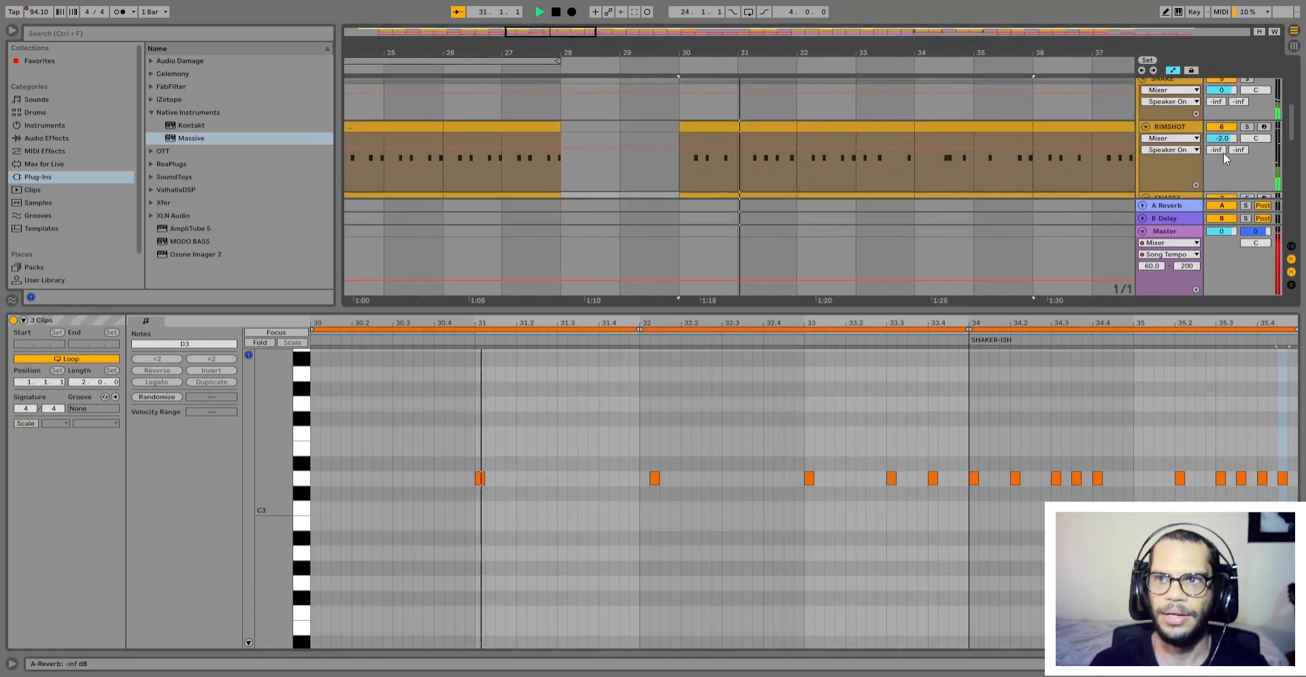
{"action": "scroll", "coordinate": [970, 125], "scroll_direction": "down", "scroll_amount": 2}
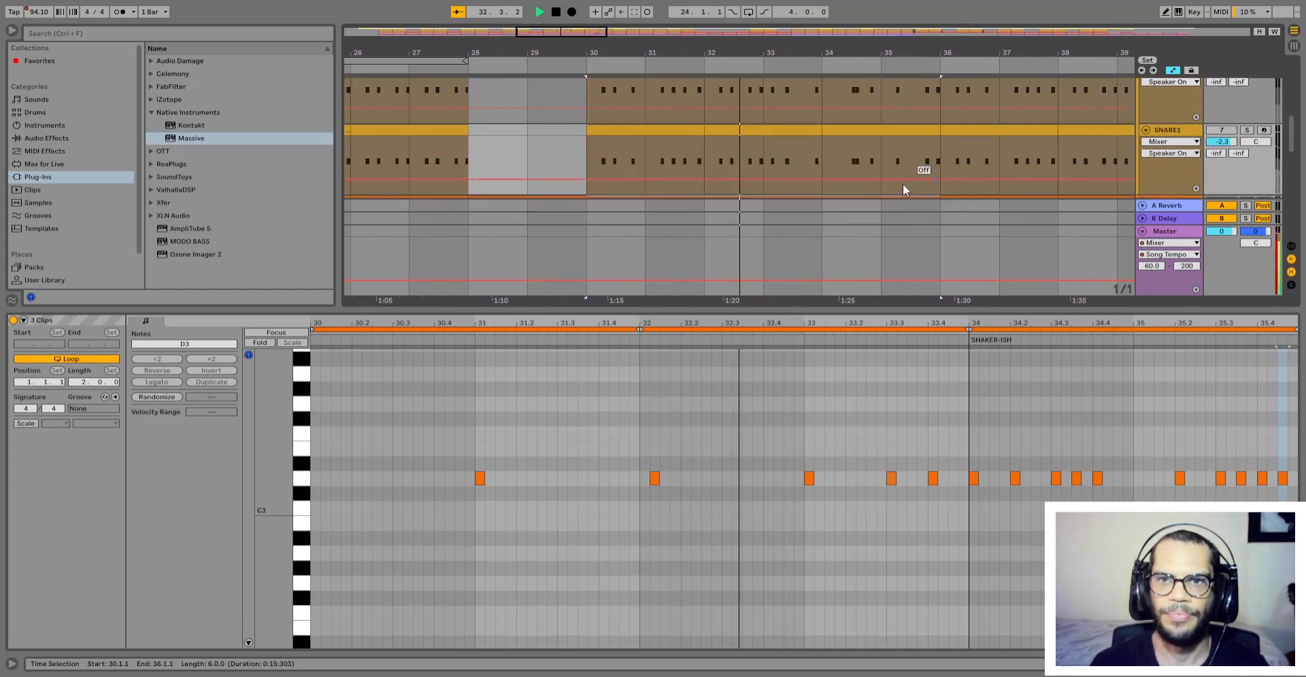
{"action": "scroll", "coordinate": [975, 168], "scroll_direction": "down", "scroll_amount": 2}
{"action": "scroll", "coordinate": [935, 523], "scroll_direction": "up", "scroll_amount": 1}
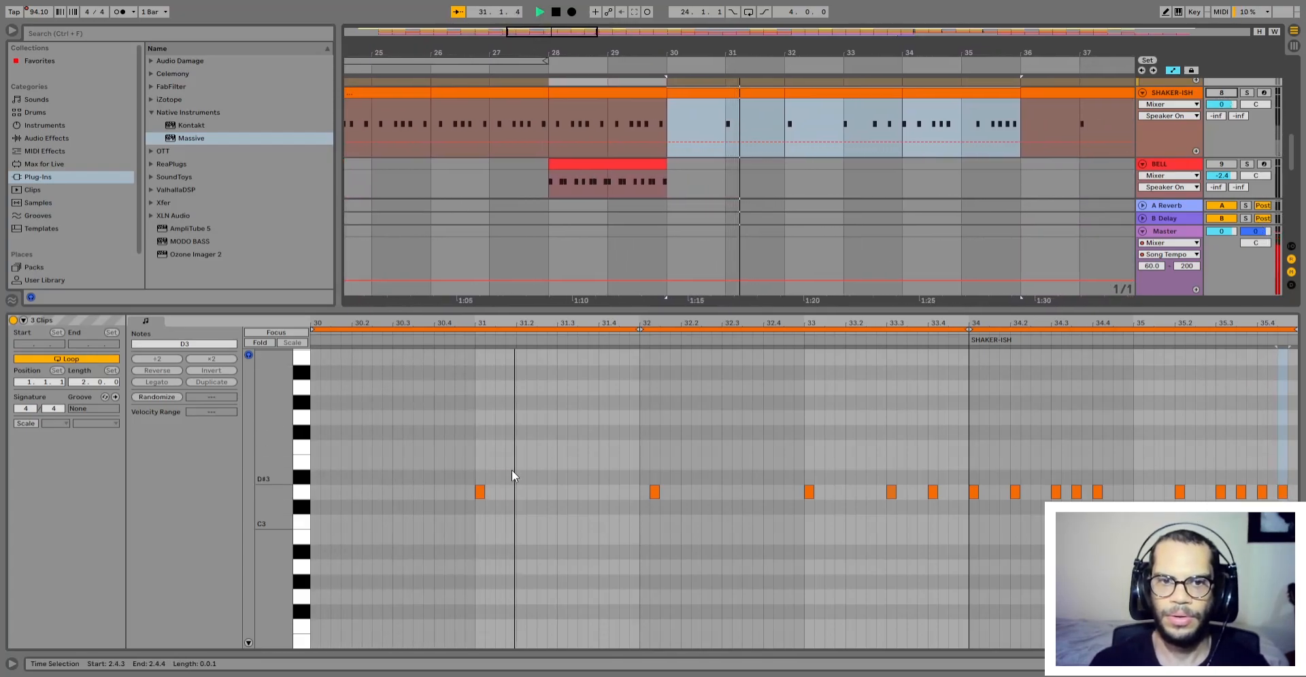
Step: Replay the SHAKER-ISH section, picking out the D3 notes just after bars 31 and 32, and stop playback
{"action": "key", "text": "space"}
{"action": "left_click", "coordinate": [475, 479]}
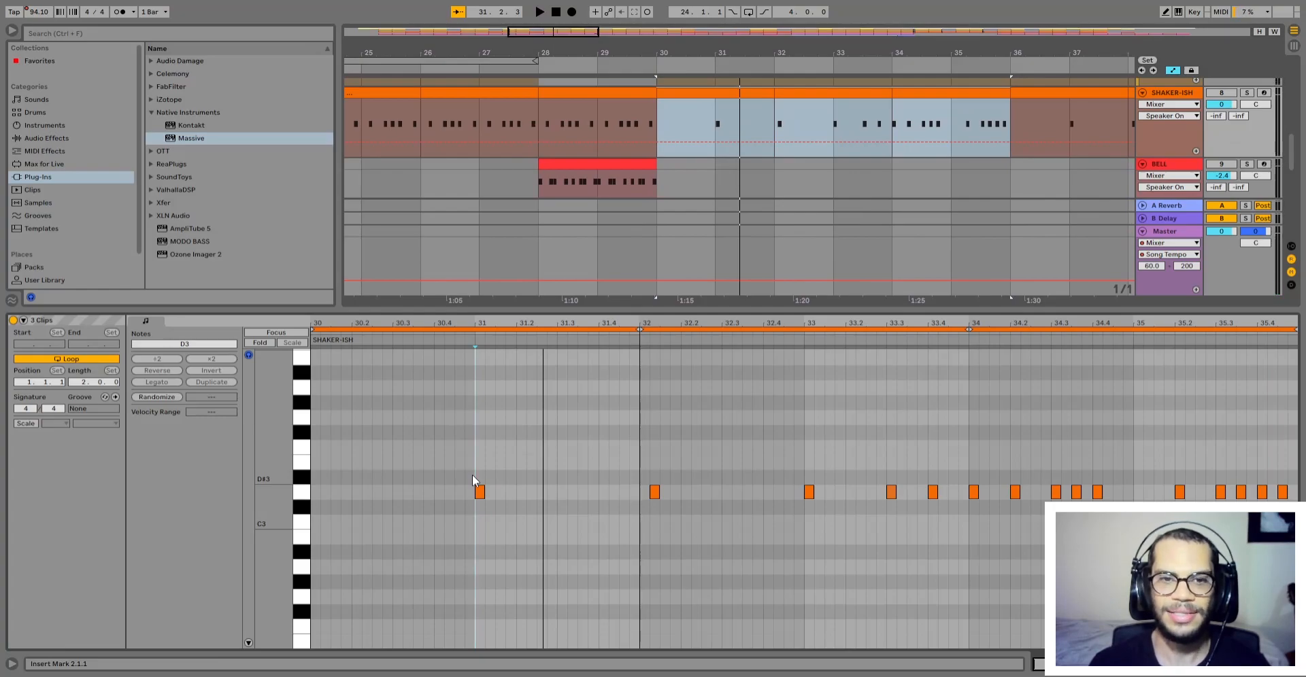
{"action": "key", "text": "space"}
{"action": "left_click_drag", "start_coordinate": [464, 448], "coordinate": [535, 508]}
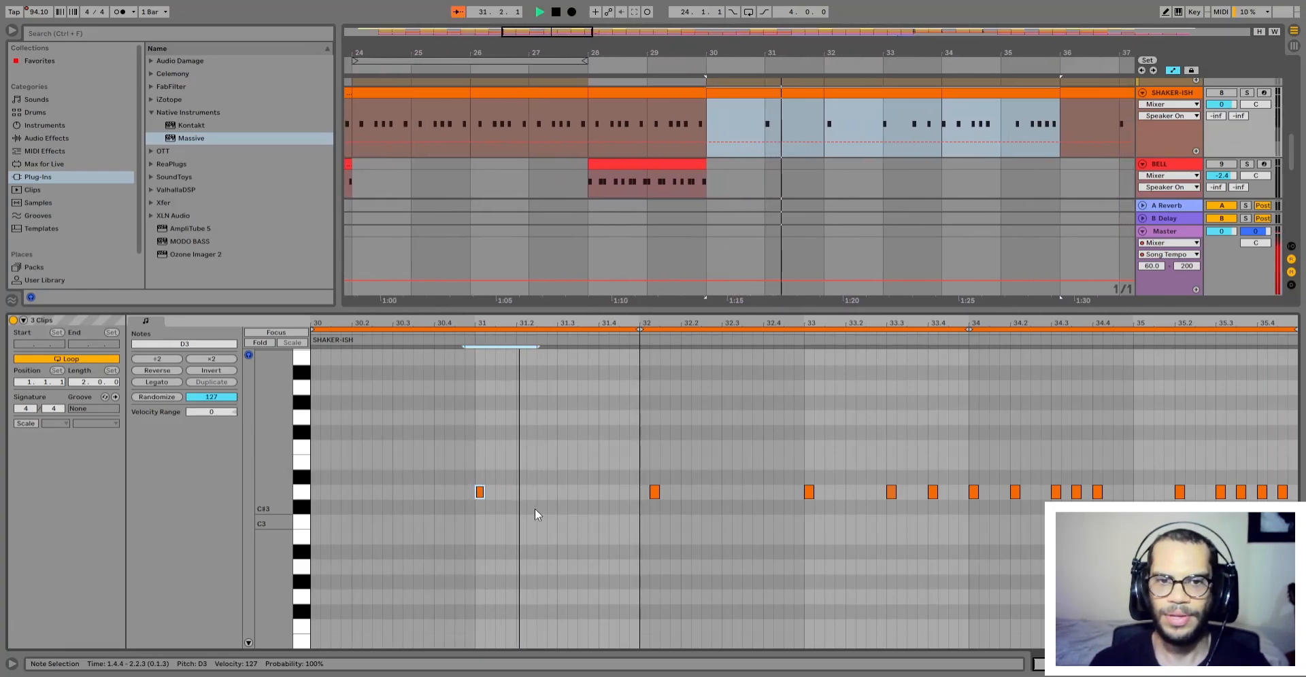
{"action": "left_click", "coordinate": [654, 493]}
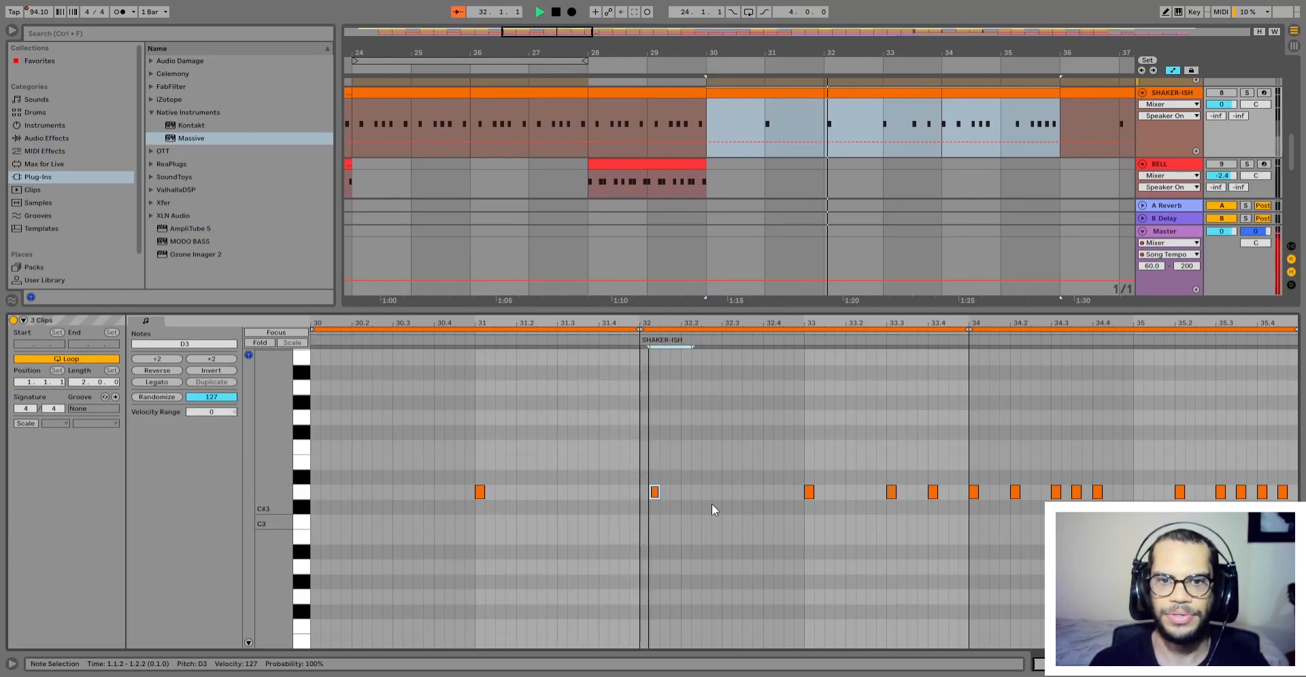
{"action": "left_click_drag", "start_coordinate": [659, 508], "coordinate": [642, 484]}
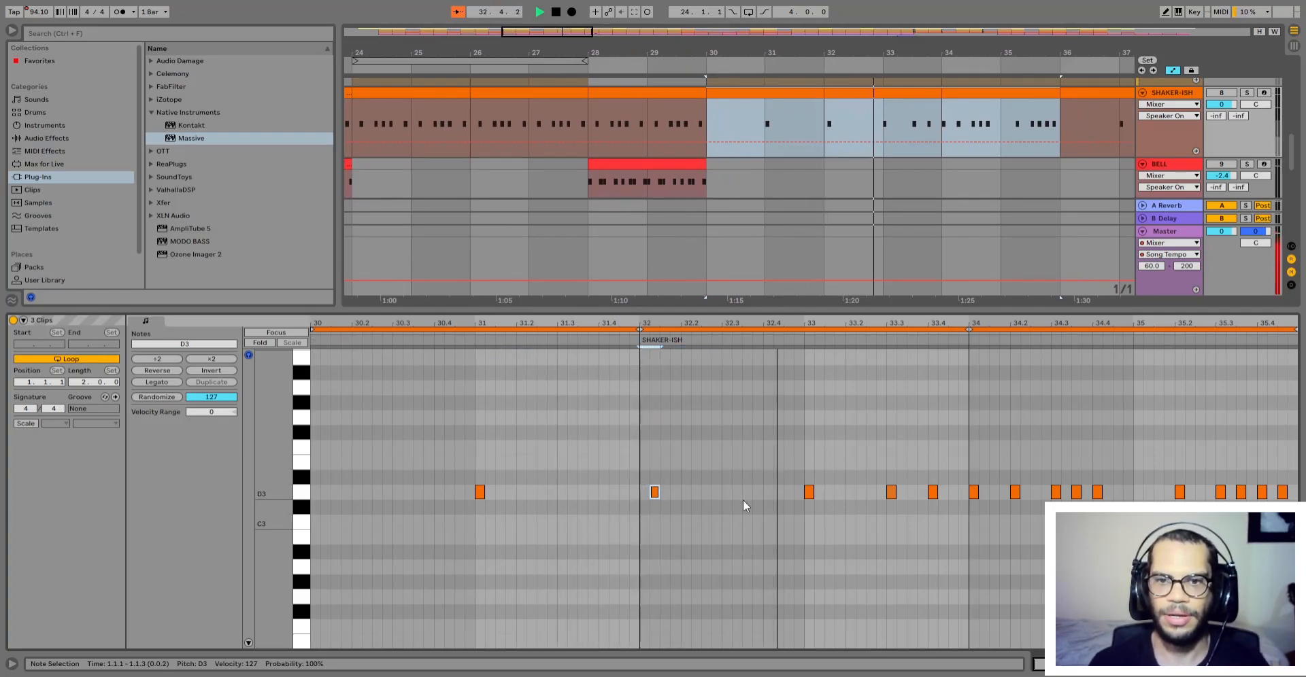
{"action": "left_click", "coordinate": [905, 528]}
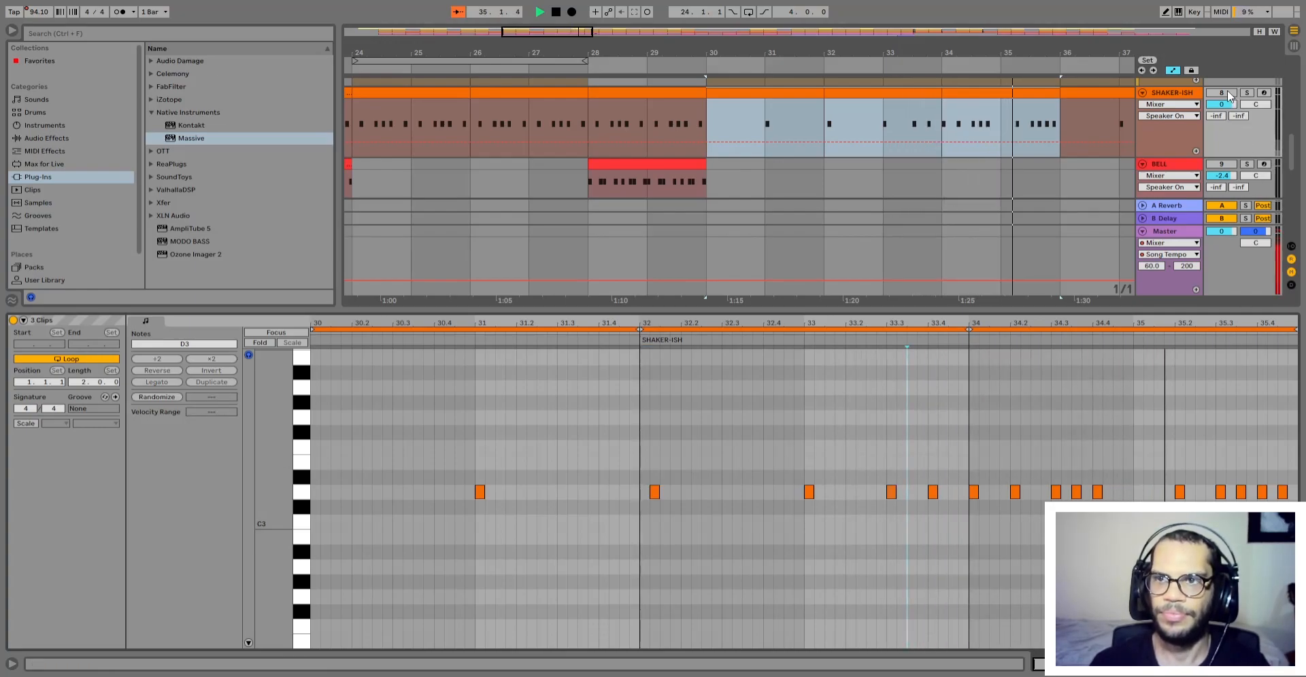
{"action": "key", "text": "space"}
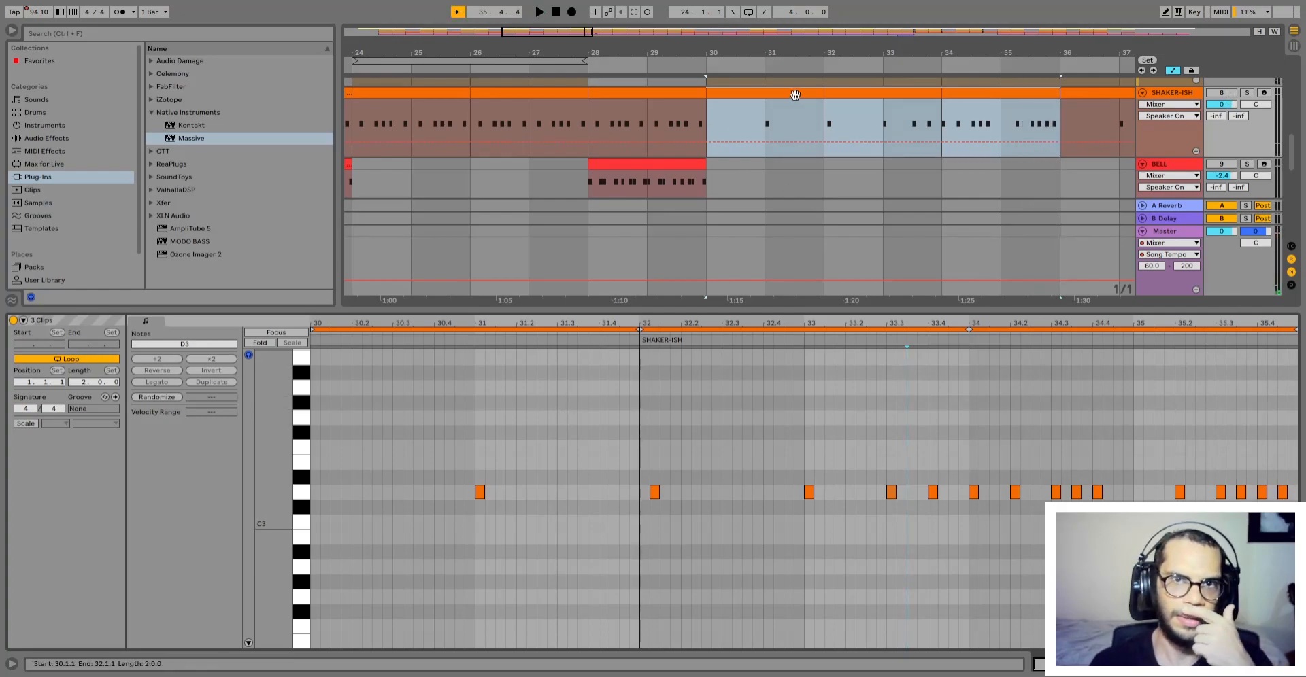
Step: Open the BELL2 clips from bar 30 to bar 36 together in the note editor and start playback
{"action": "scroll", "coordinate": [834, 157], "scroll_direction": "down", "scroll_amount": 2}
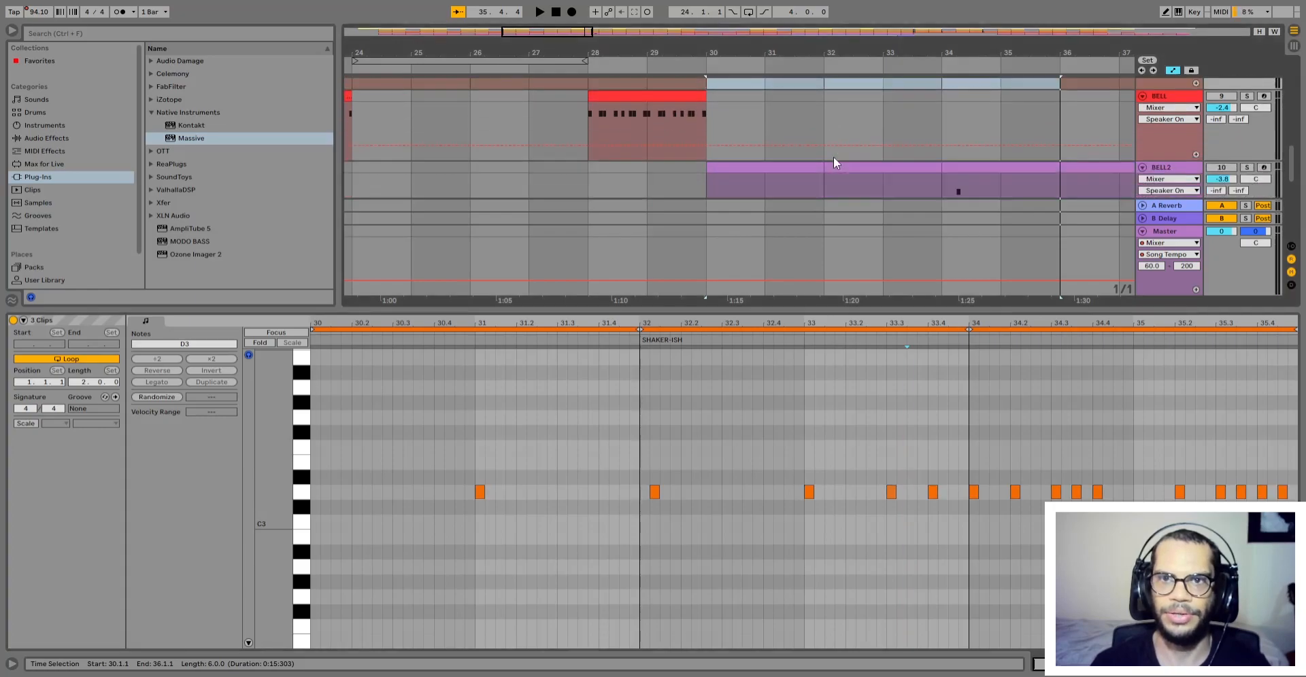
{"action": "scroll", "coordinate": [834, 156], "scroll_direction": "down", "scroll_amount": 2}
{"action": "left_click", "coordinate": [800, 136]}
{"action": "left_click", "coordinate": [989, 136], "text": "shift"}
{"action": "scroll", "coordinate": [1254, 134], "scroll_direction": "up", "scroll_amount": 5}
{"action": "scroll", "coordinate": [1251, 132], "scroll_direction": "down", "scroll_amount": 3}
{"action": "scroll", "coordinate": [1091, 172], "scroll_direction": "down", "scroll_amount": 1}
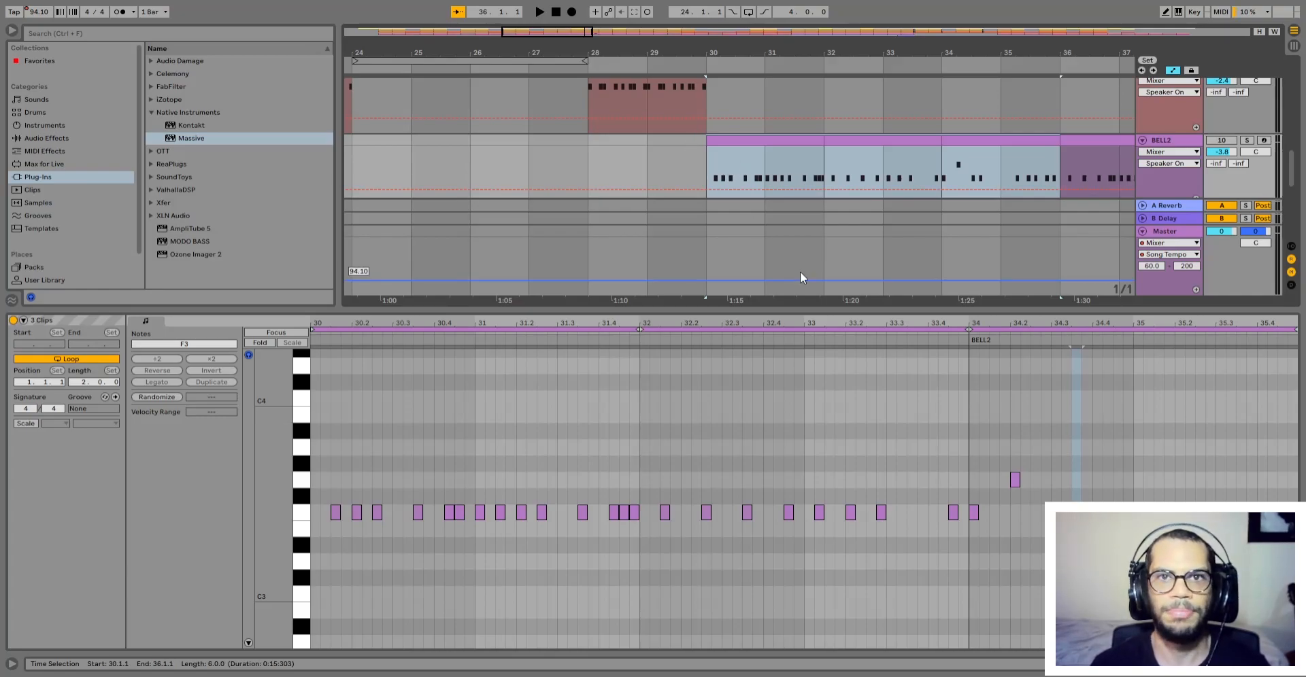
{"action": "key", "text": "space"}
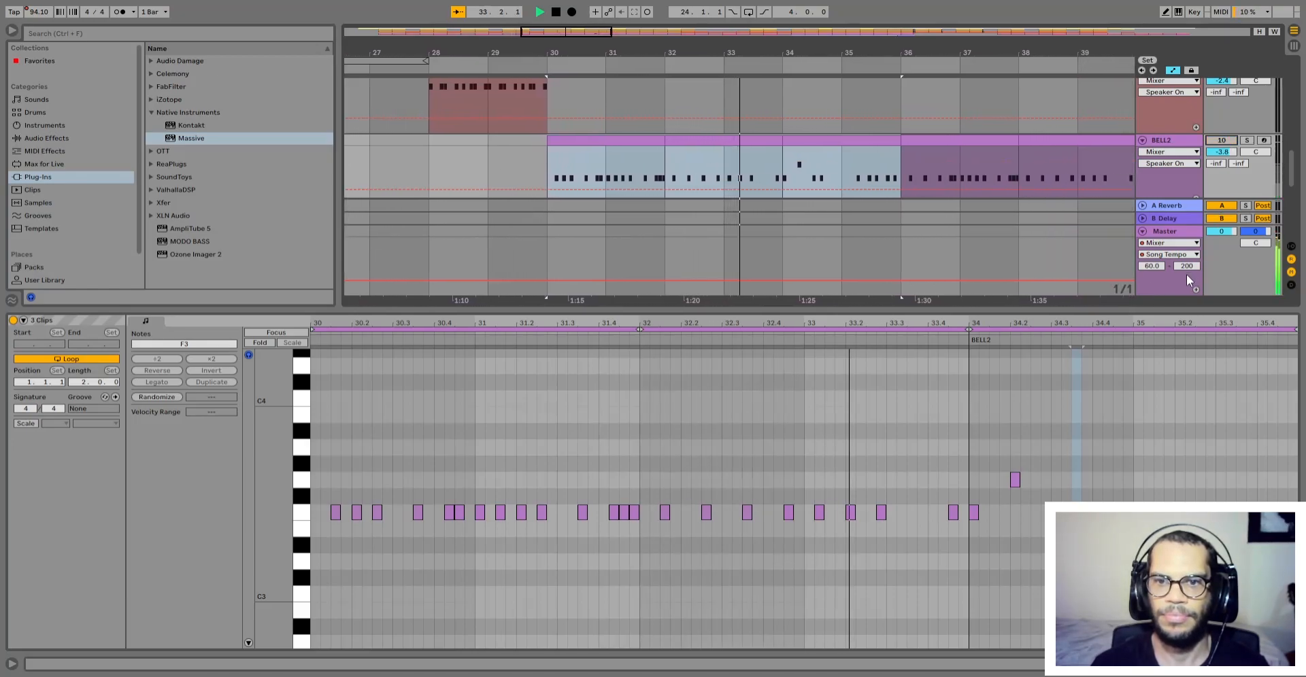
Step: Pick out the BELL2 F3 notes around bars 32 to 33 and the G3 note after bar 34 while listening to the section
{"action": "left_click", "coordinate": [776, 439]}
{"action": "left_click_drag", "start_coordinate": [776, 435], "coordinate": [834, 435]}
{"action": "left_click", "coordinate": [693, 422]}
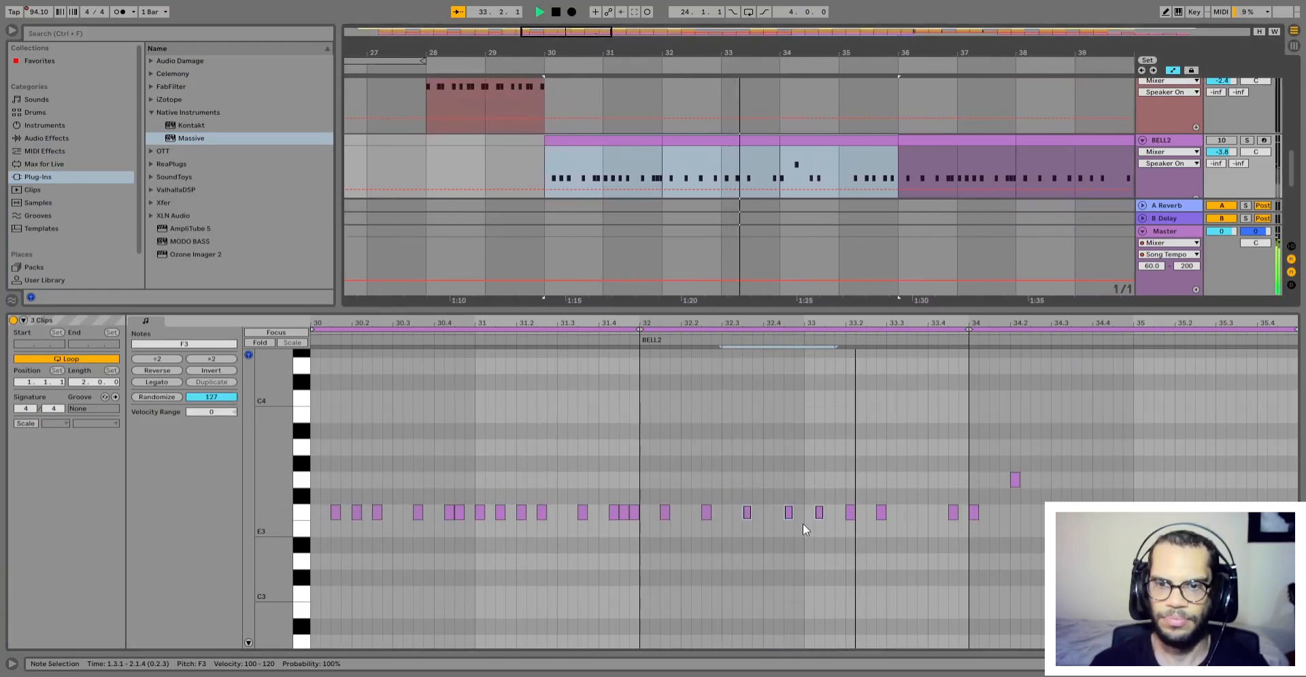
{"action": "left_click", "coordinate": [1014, 522]}
{"action": "left_click_drag", "start_coordinate": [1031, 454], "coordinate": [1011, 495]}
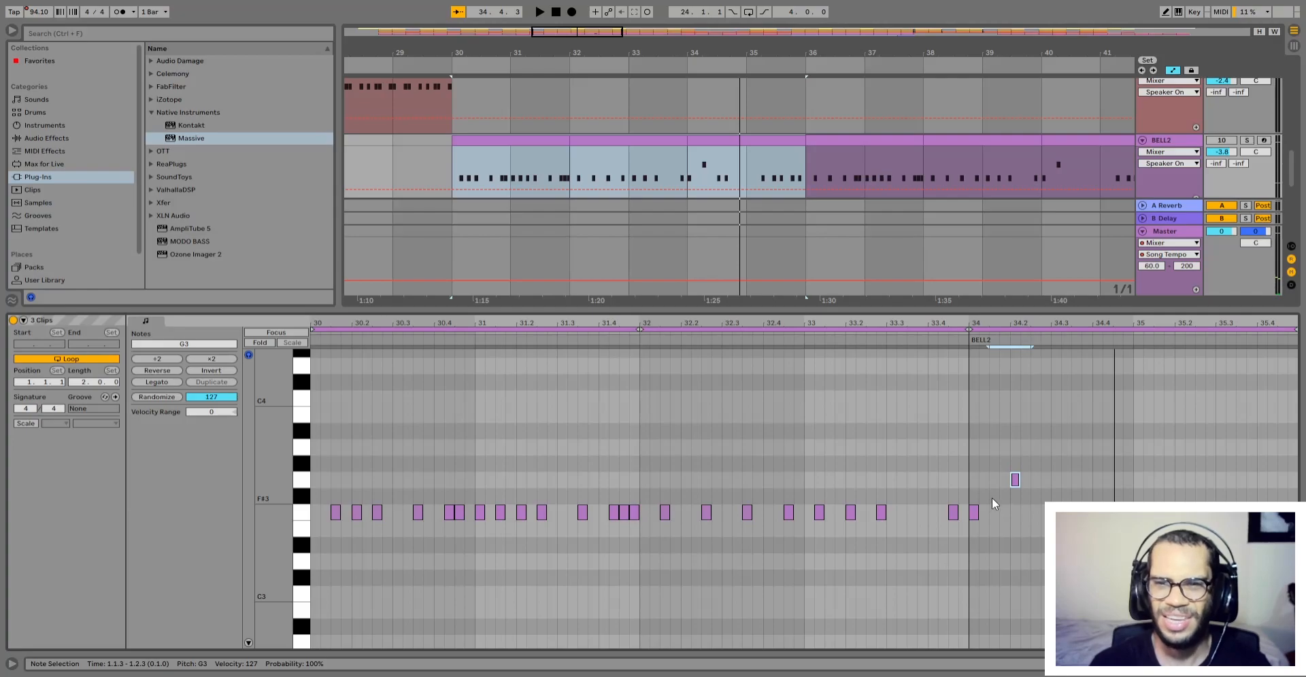
{"action": "key", "text": "space"}
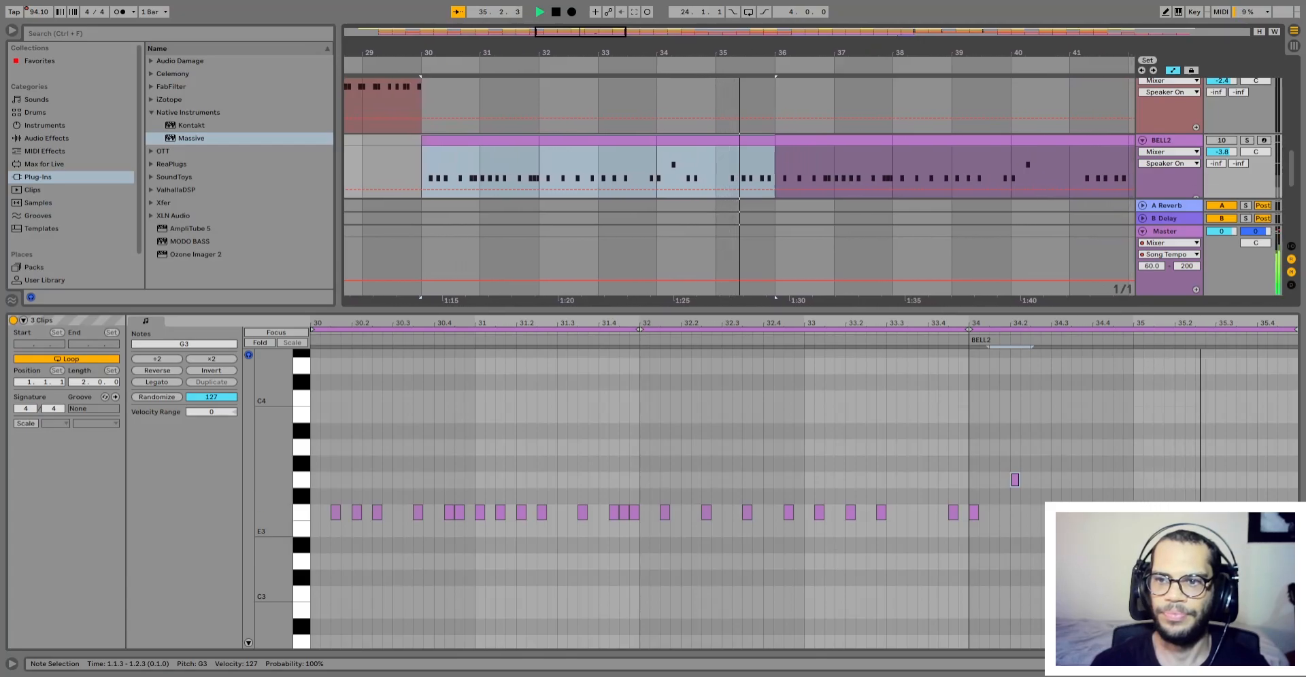
{"action": "key", "text": "space"}
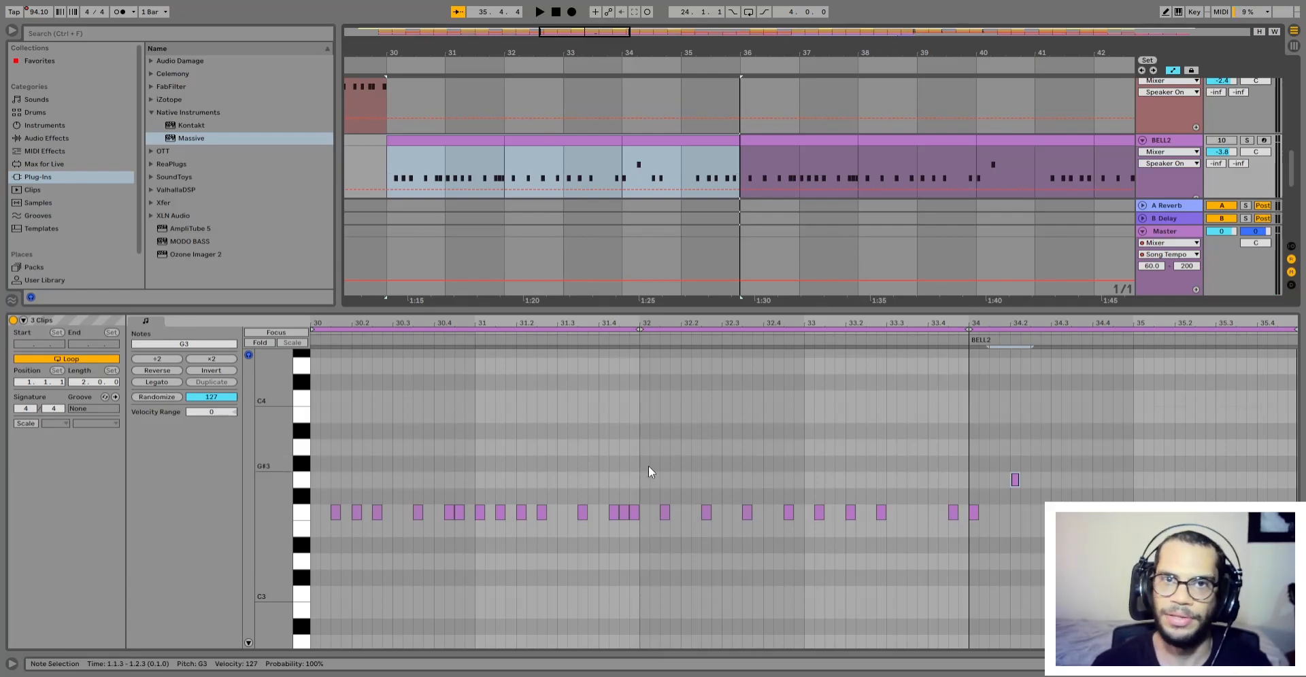
Step: Play the section up to bar 36 with the BELL2 track activated, and stop playback
{"action": "scroll", "coordinate": [642, 149], "scroll_direction": "down", "scroll_amount": 1}
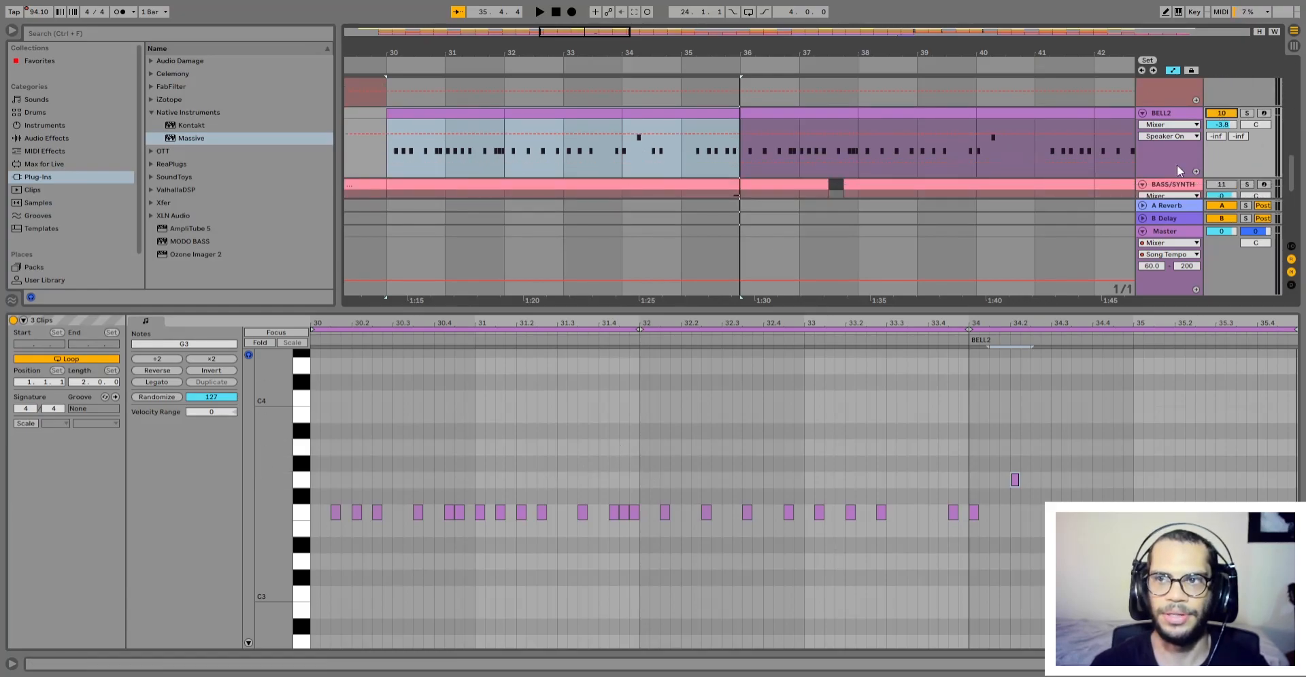
{"action": "key", "text": "space"}
{"action": "scroll", "coordinate": [593, 493], "scroll_direction": "down", "scroll_amount": 1}
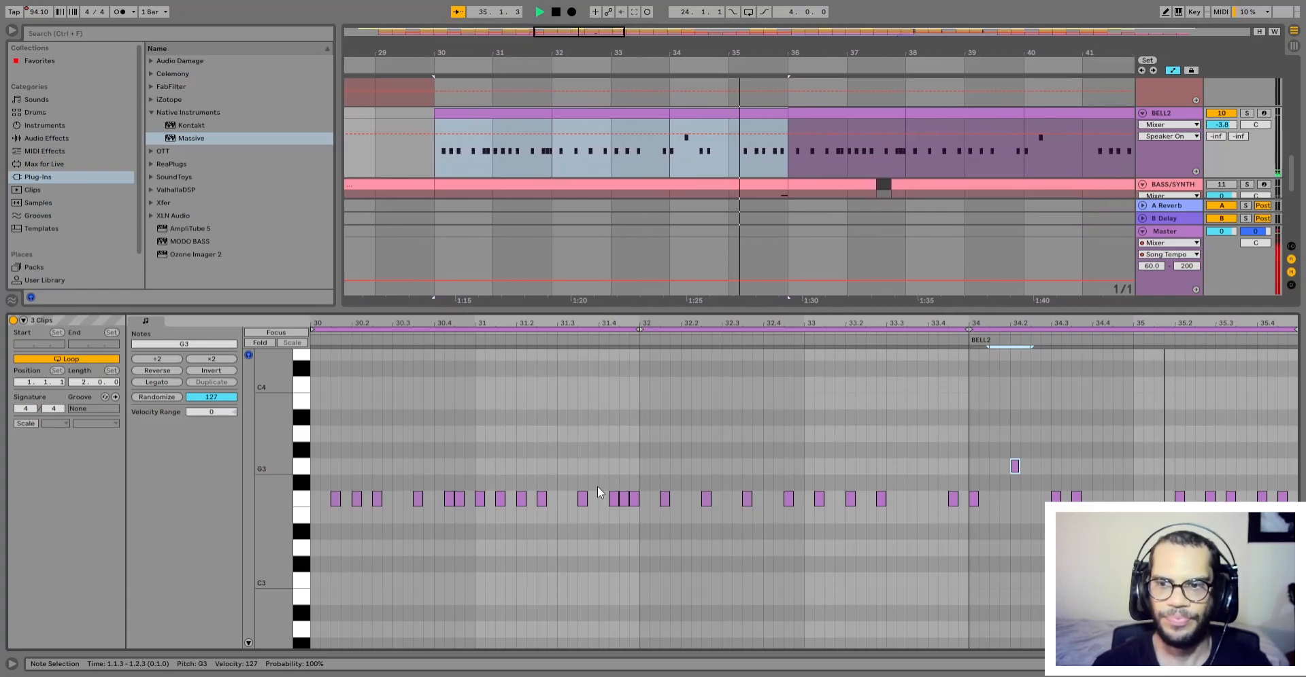
{"action": "key", "text": "space"}
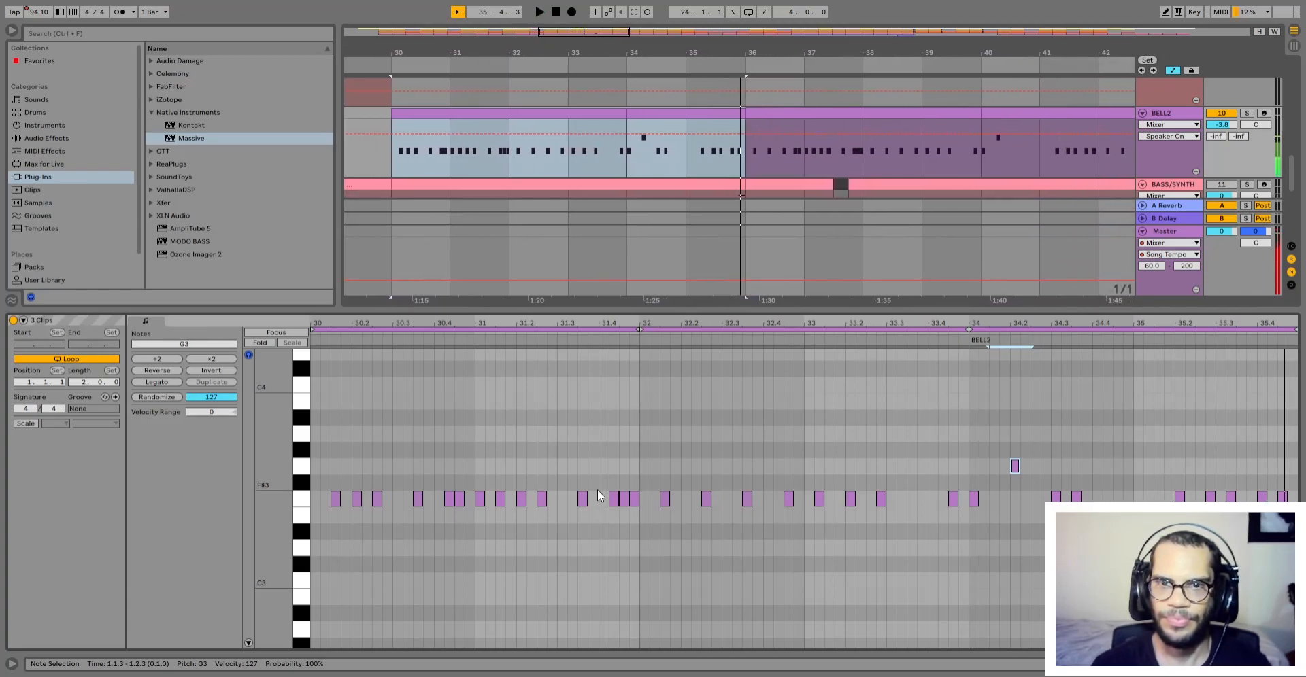
Step: Show the BASS/SYNTH clip from bar 30 to bar 36 in the note editor and examine its note pattern
{"action": "scroll", "coordinate": [618, 168], "scroll_direction": "down", "scroll_amount": 2}
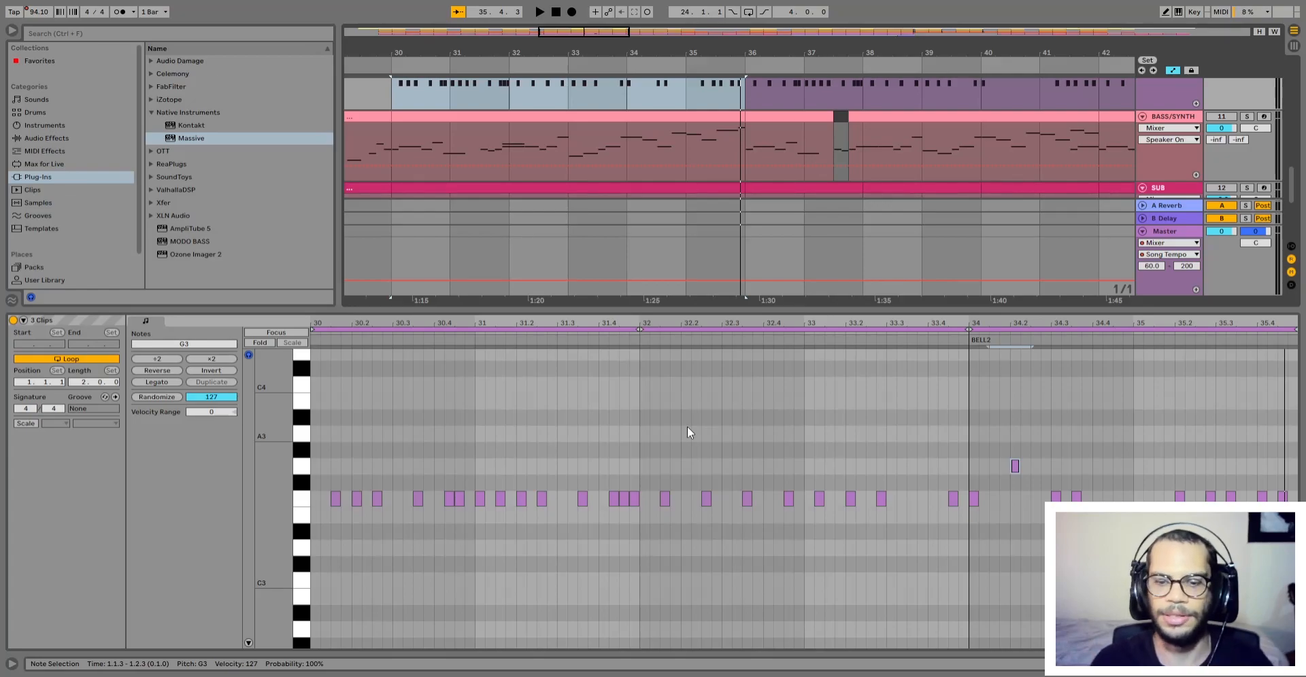
{"action": "scroll", "coordinate": [520, 184], "scroll_direction": "up", "scroll_amount": 1}
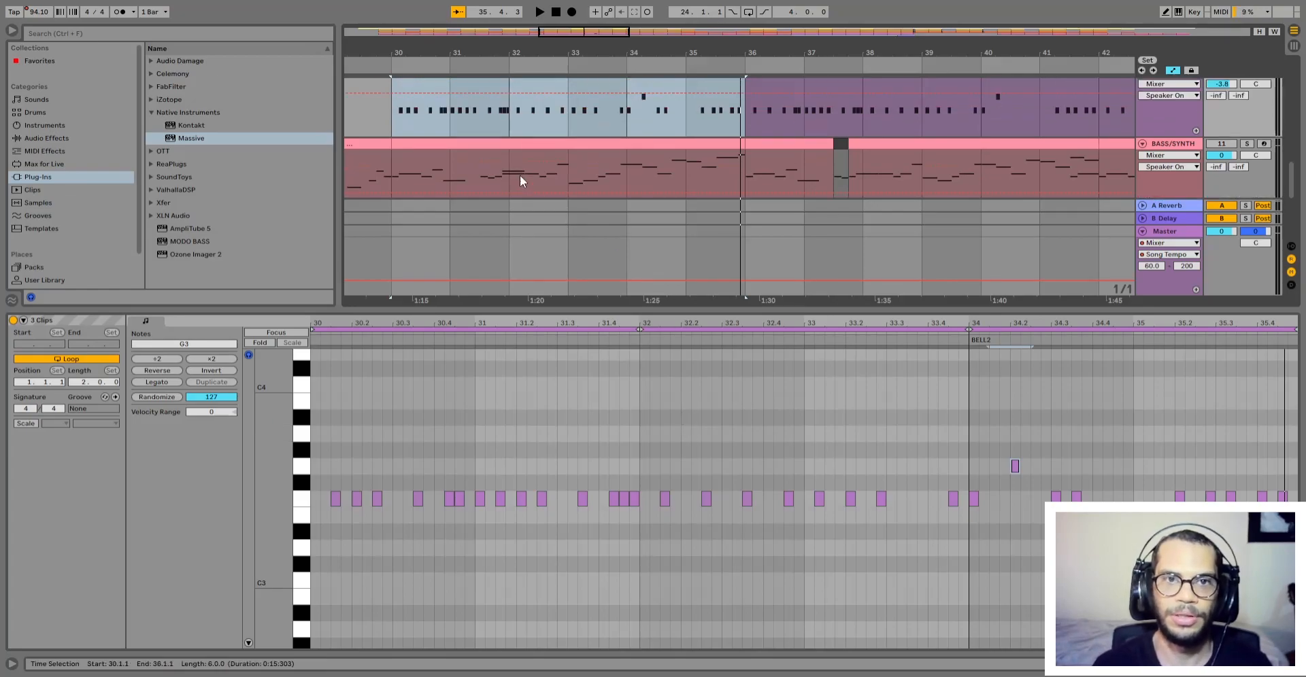
{"action": "left_click", "coordinate": [529, 152]}
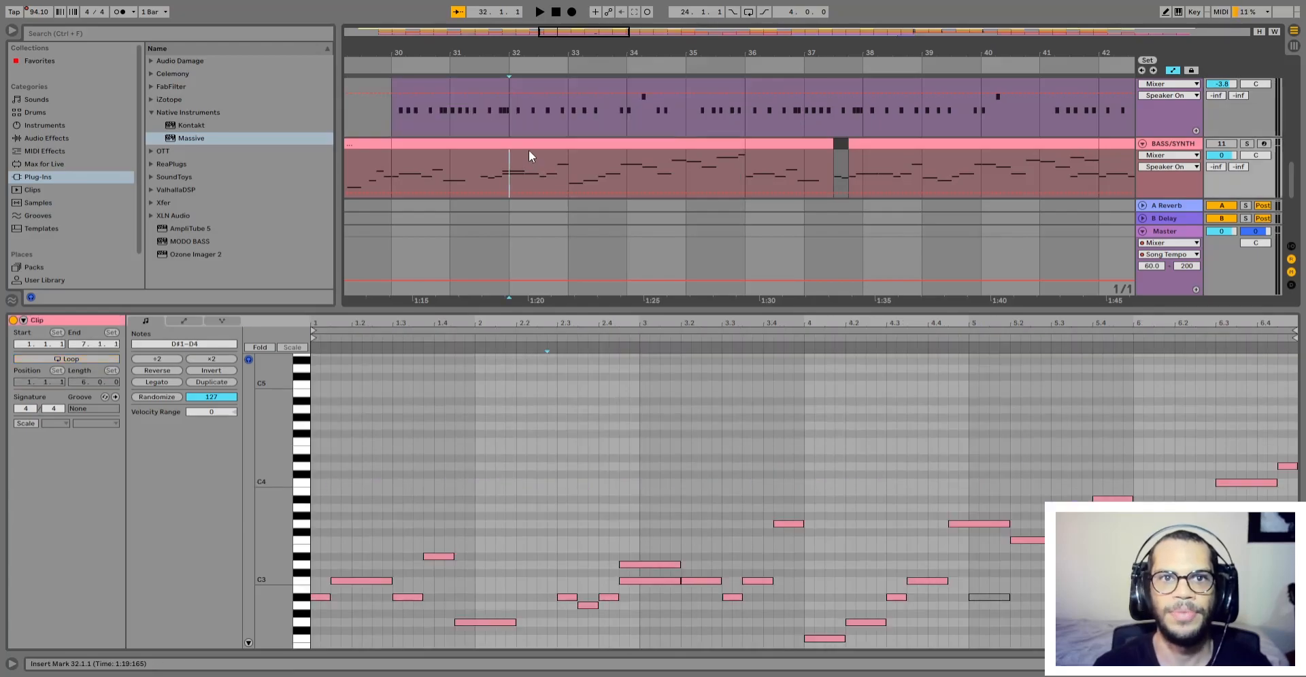
{"action": "scroll", "coordinate": [695, 465], "scroll_direction": "down", "scroll_amount": 1}
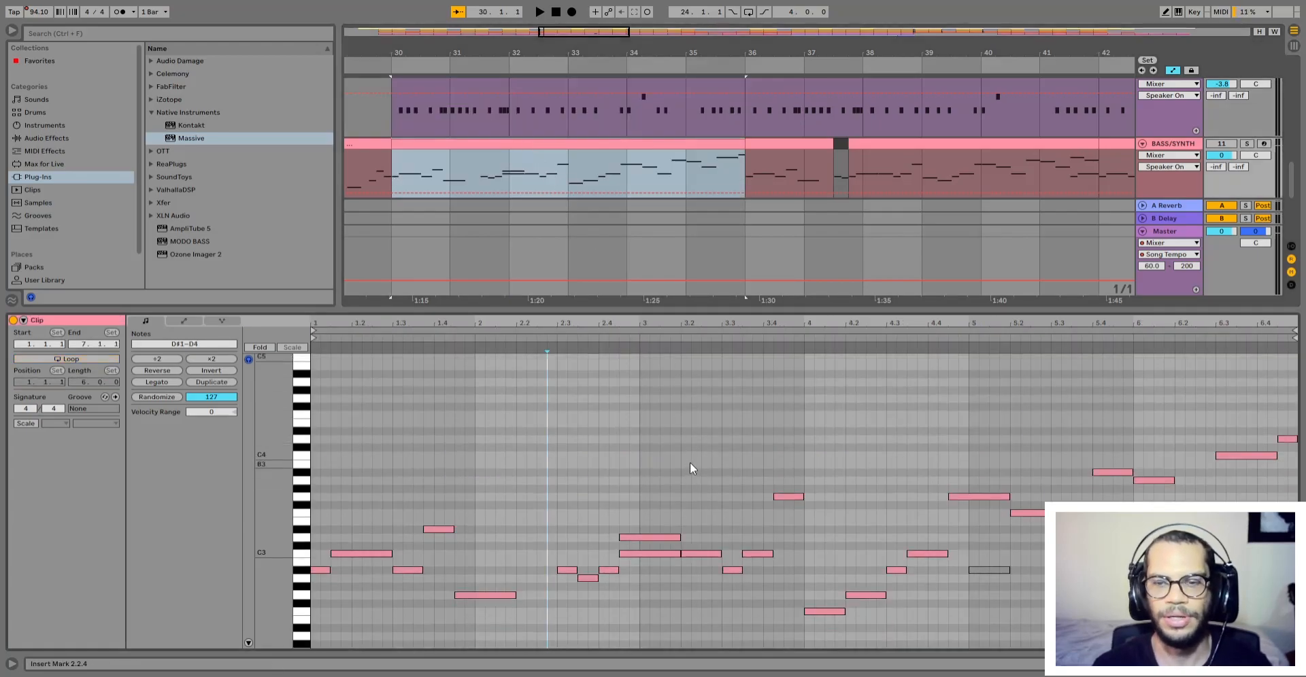
{"action": "scroll", "coordinate": [688, 459], "scroll_direction": "down", "scroll_amount": 1}
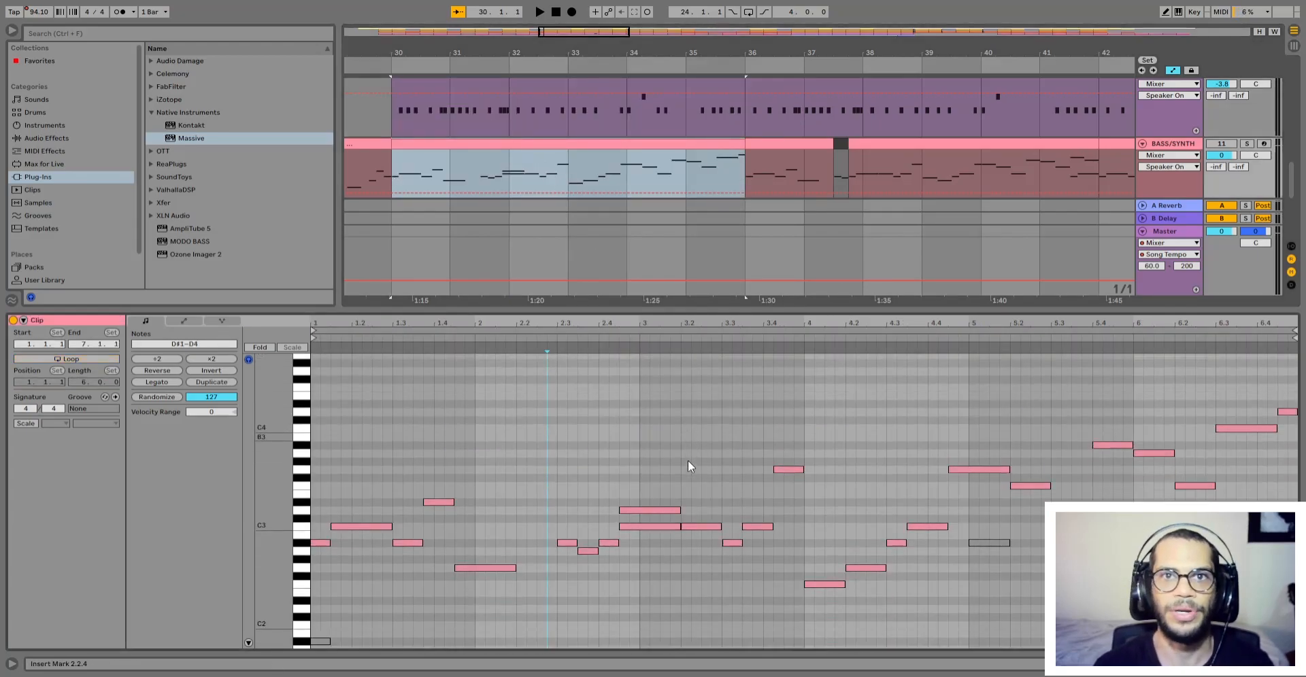
{"action": "scroll", "coordinate": [687, 460], "scroll_direction": "down", "scroll_amount": 1}
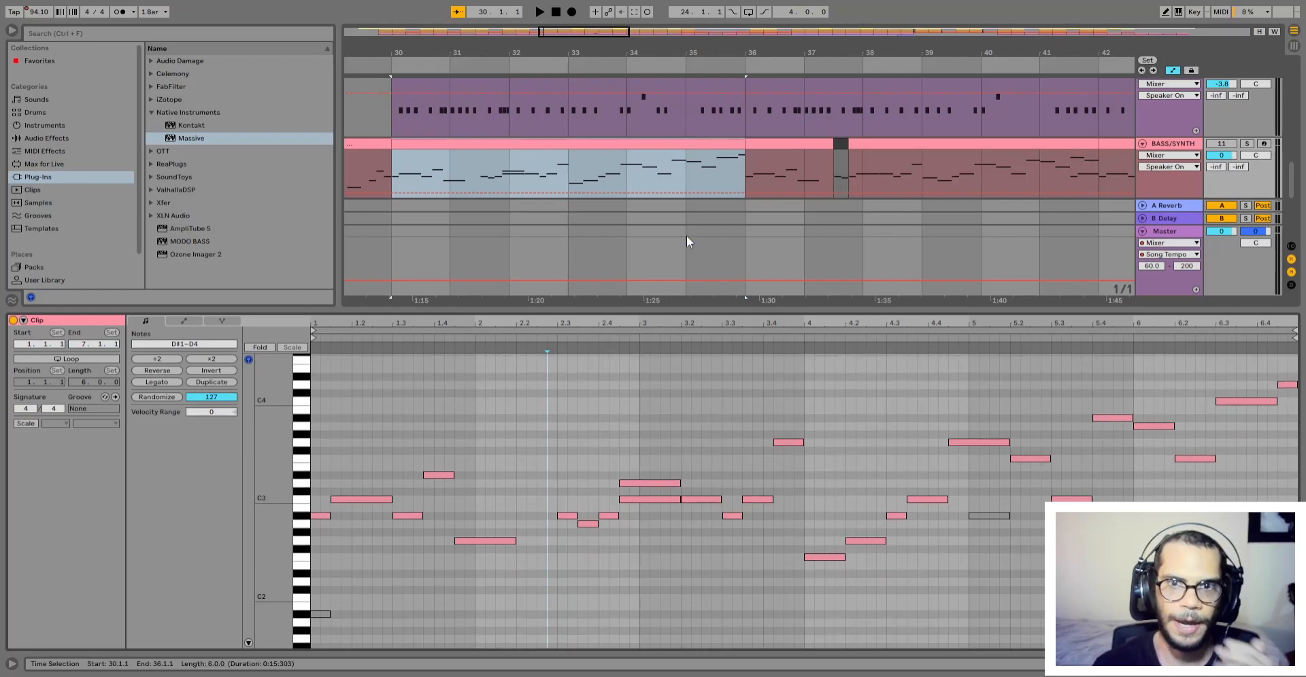
{"action": "scroll", "coordinate": [691, 272], "scroll_direction": "down", "scroll_amount": 2}
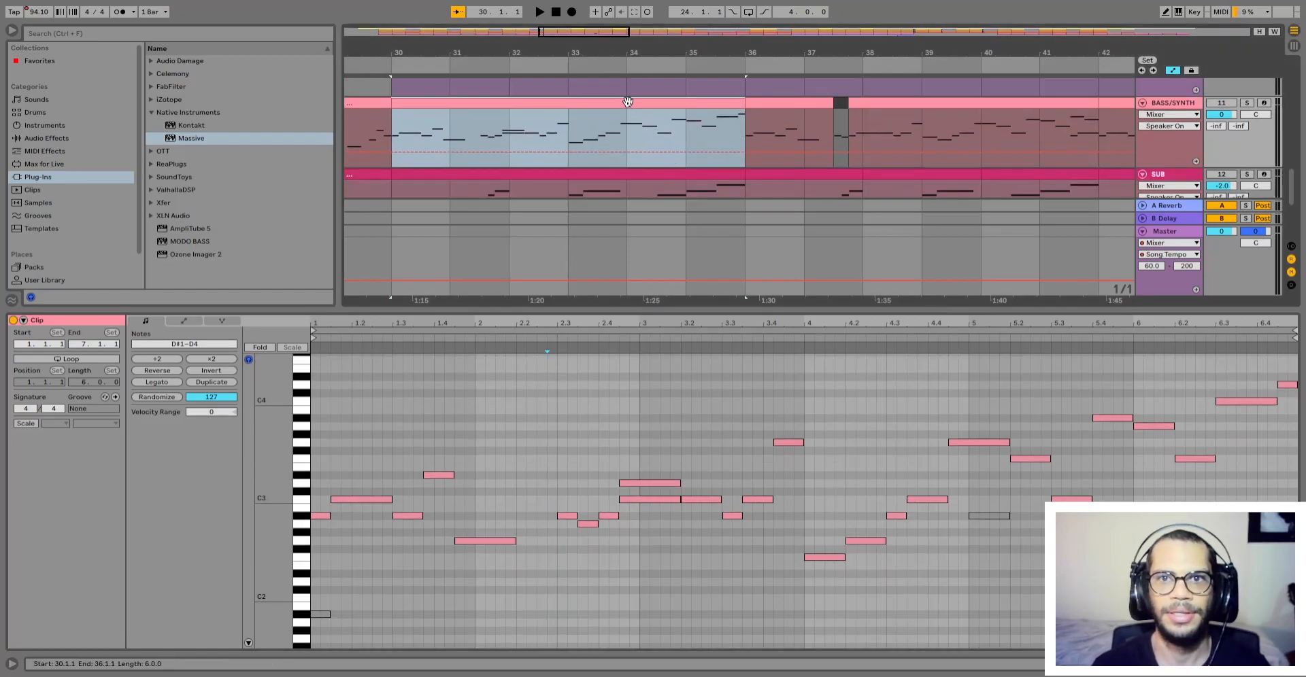
{"action": "scroll", "coordinate": [628, 101], "scroll_direction": "down", "scroll_amount": 2}
{"action": "scroll", "coordinate": [628, 101], "scroll_direction": "up", "scroll_amount": 2}
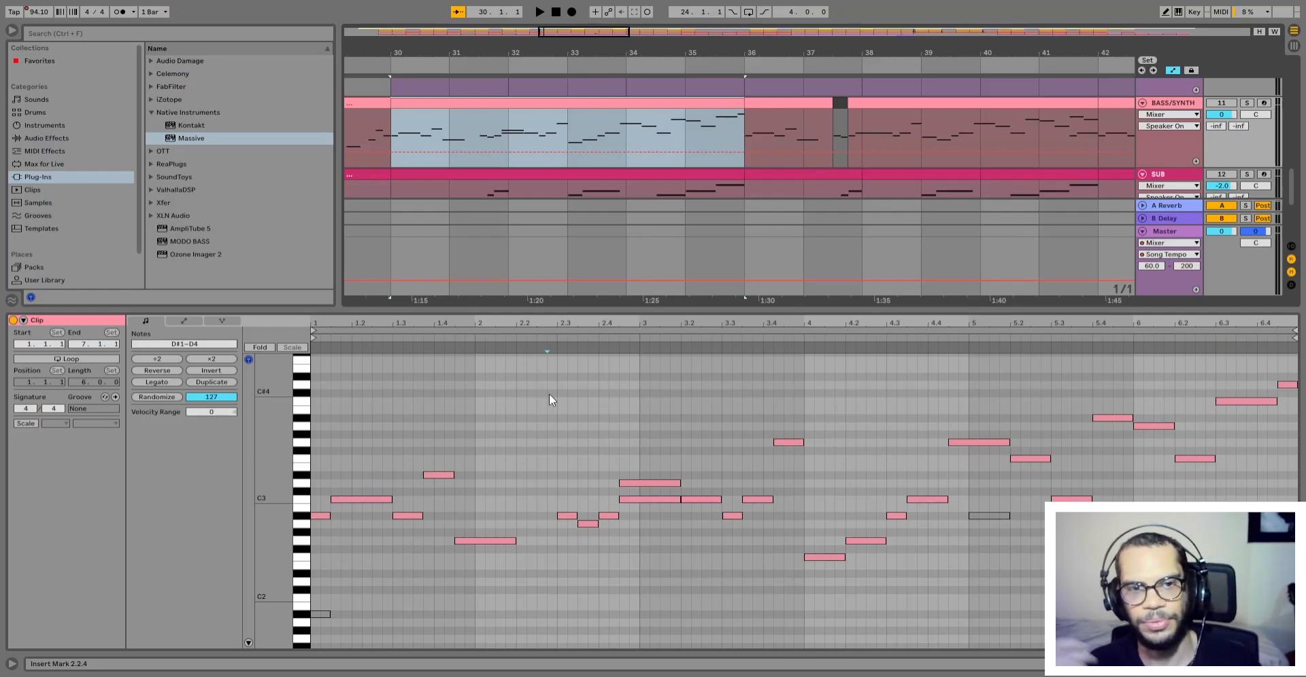
Step: Activate the BASS/SYNTH track during playback, select its clip starting at bar 36, and stop playback
{"action": "key", "text": "space"}
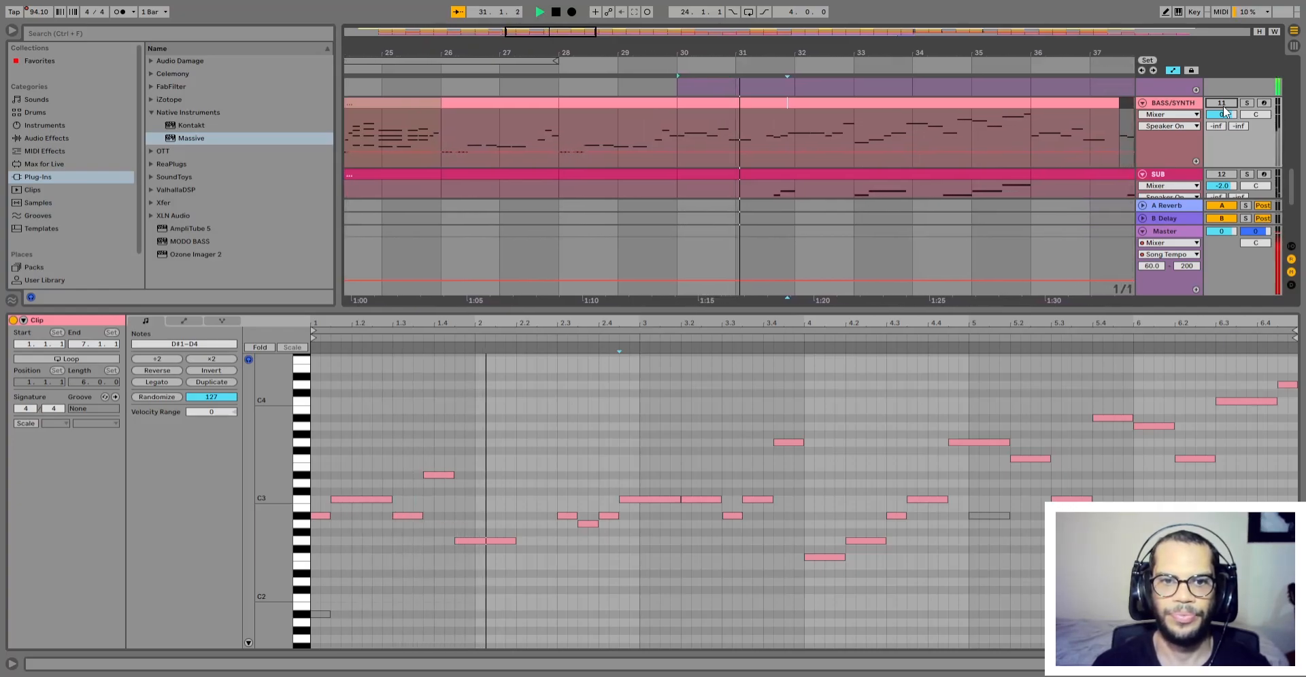
{"action": "left_click", "coordinate": [1222, 103]}
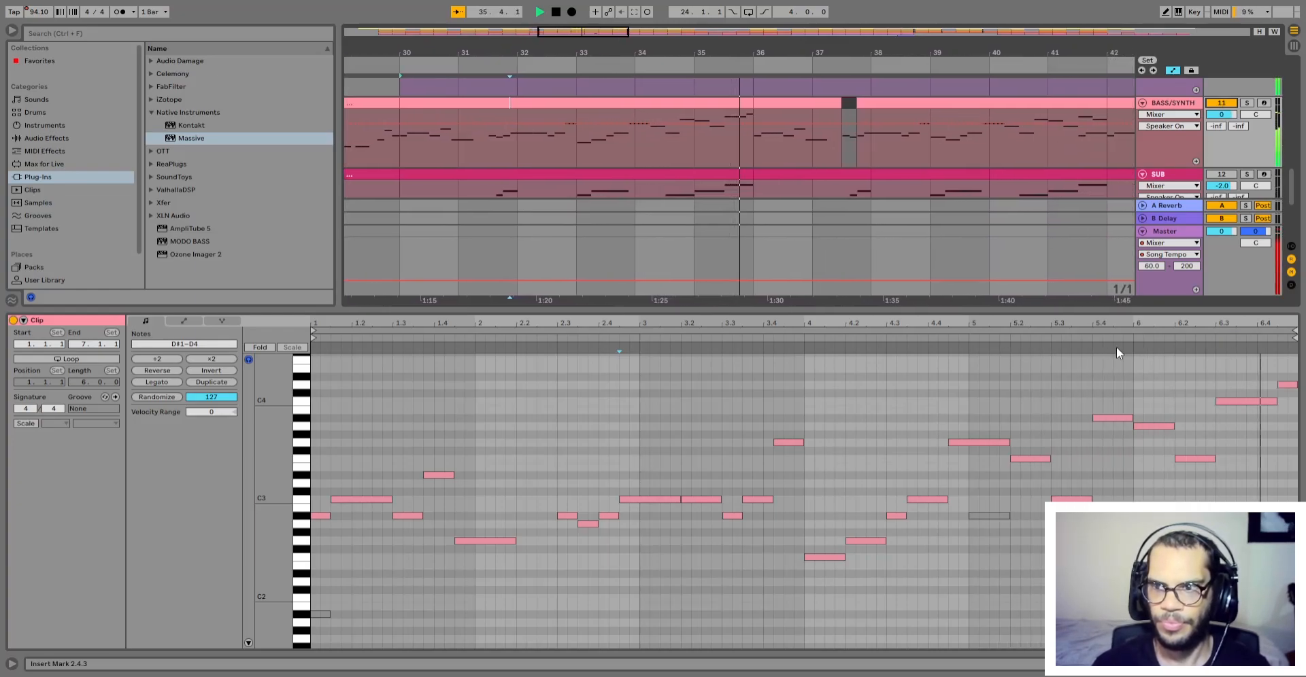
{"action": "left_click", "coordinate": [782, 102]}
{"action": "key", "text": "space"}
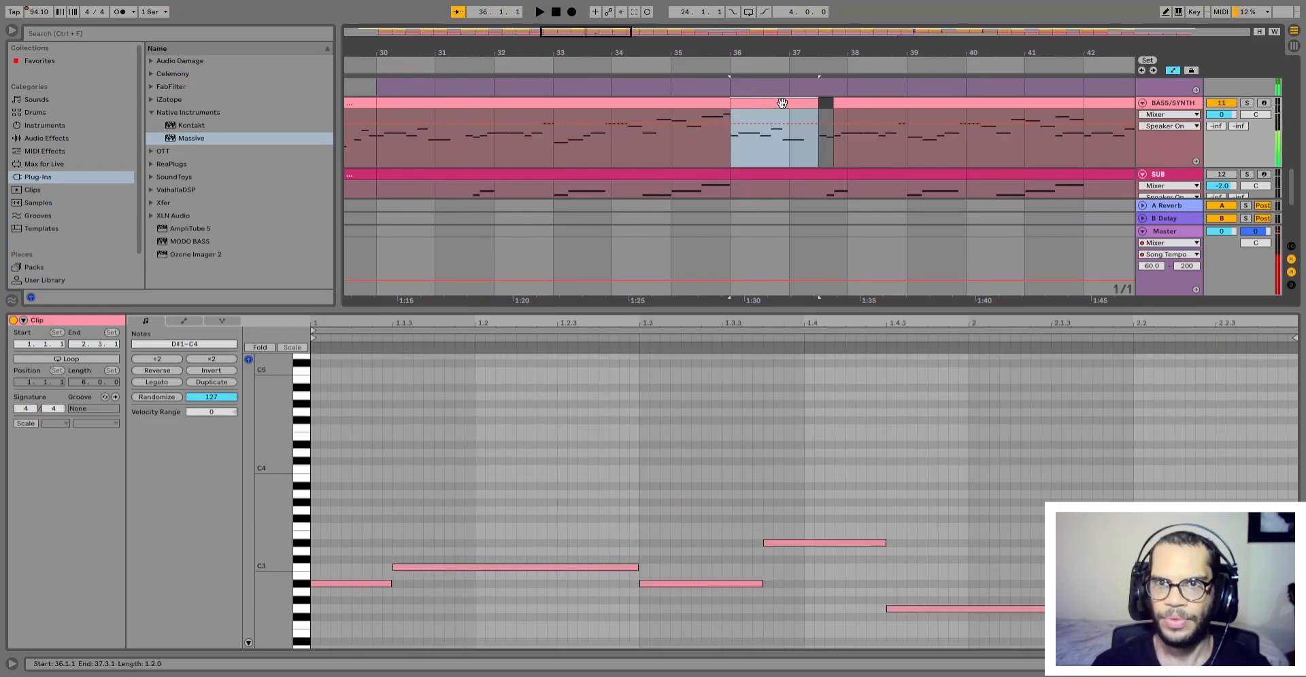
Step: Compare the BASS/SYNTH clips from bar 36 to bar 42 with the clip from bar 30 to bar 36 in the note editor
{"action": "left_click", "coordinate": [999, 102], "text": "shift"}
{"action": "key", "text": "minus"}
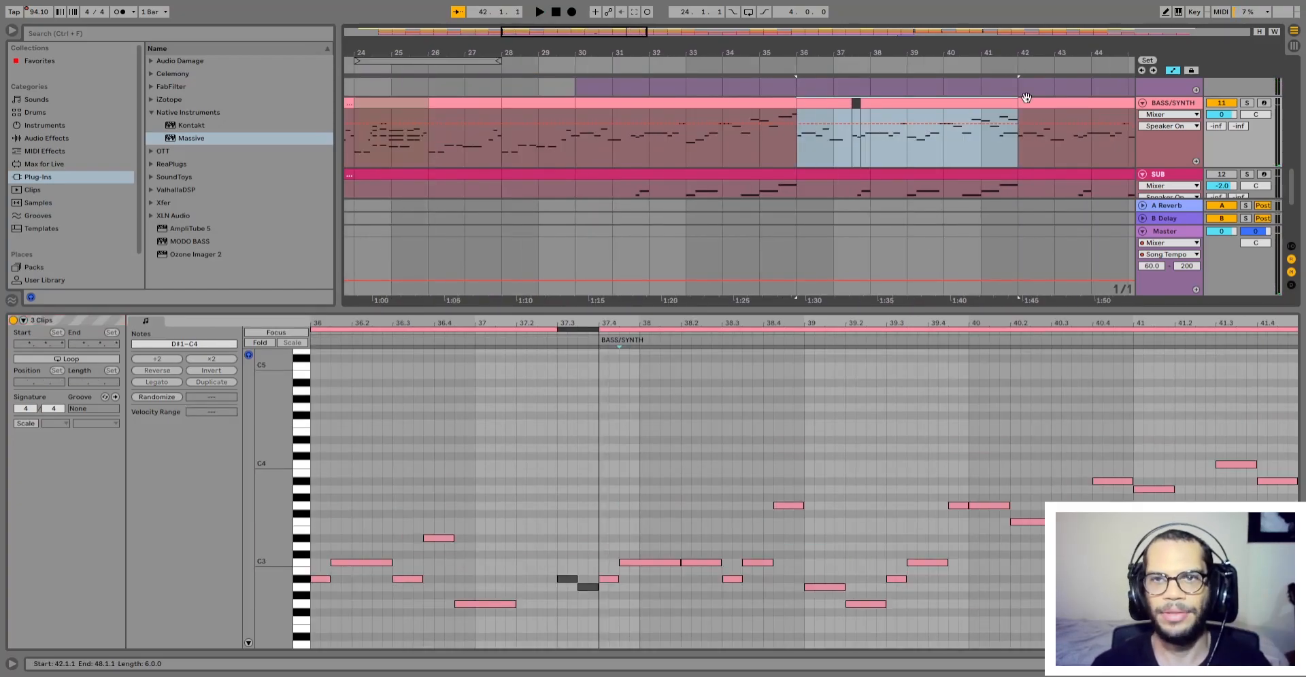
{"action": "left_click", "coordinate": [703, 104]}
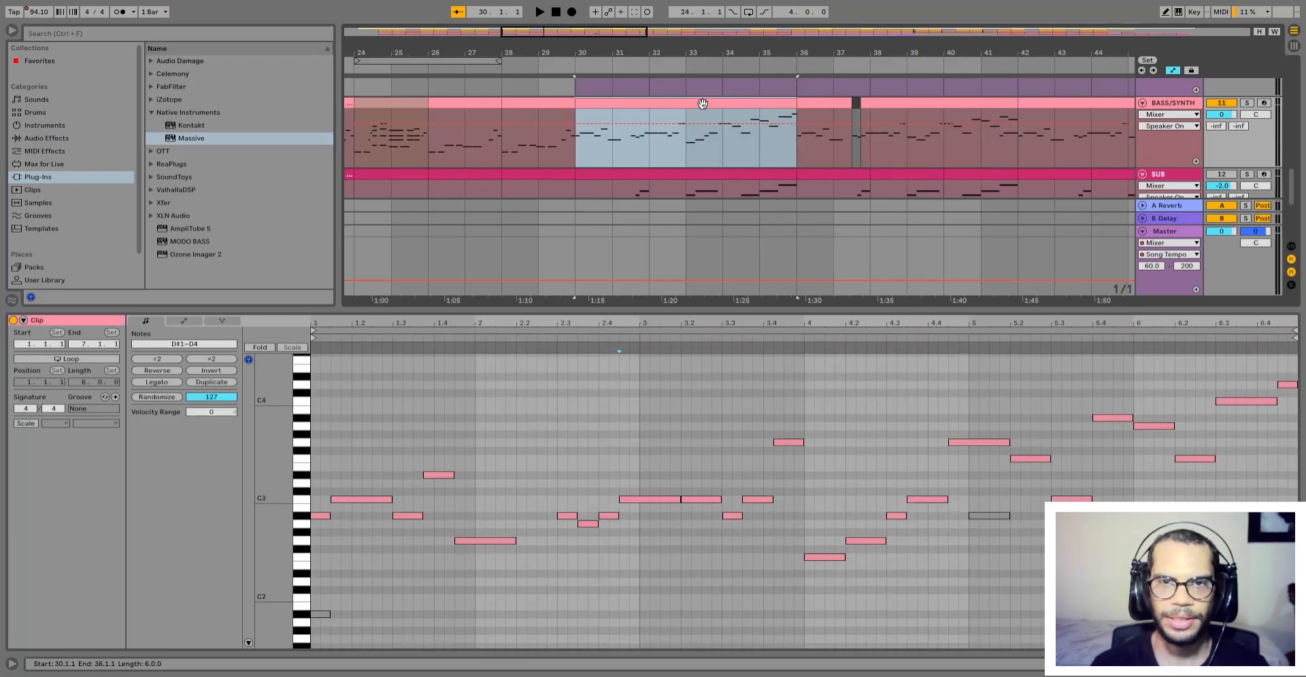
{"action": "left_click", "coordinate": [843, 102]}
{"action": "left_click", "coordinate": [941, 104], "text": "shift"}
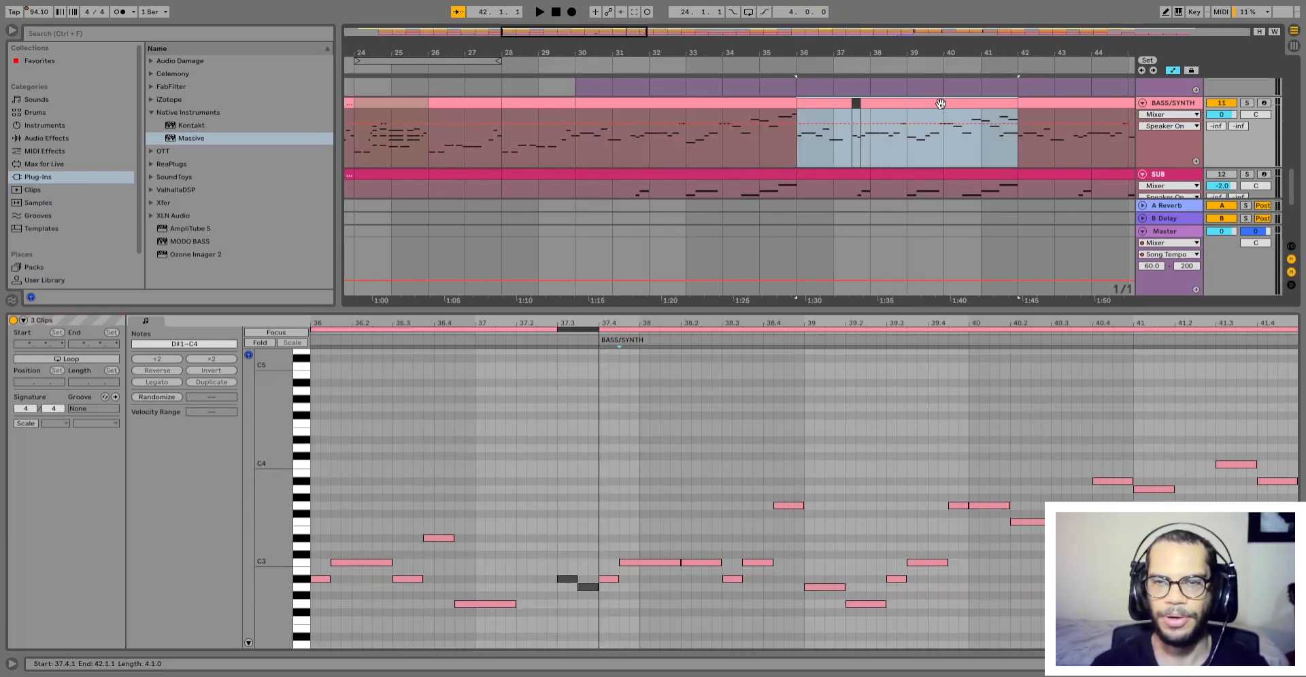
{"action": "key", "text": "minus"}
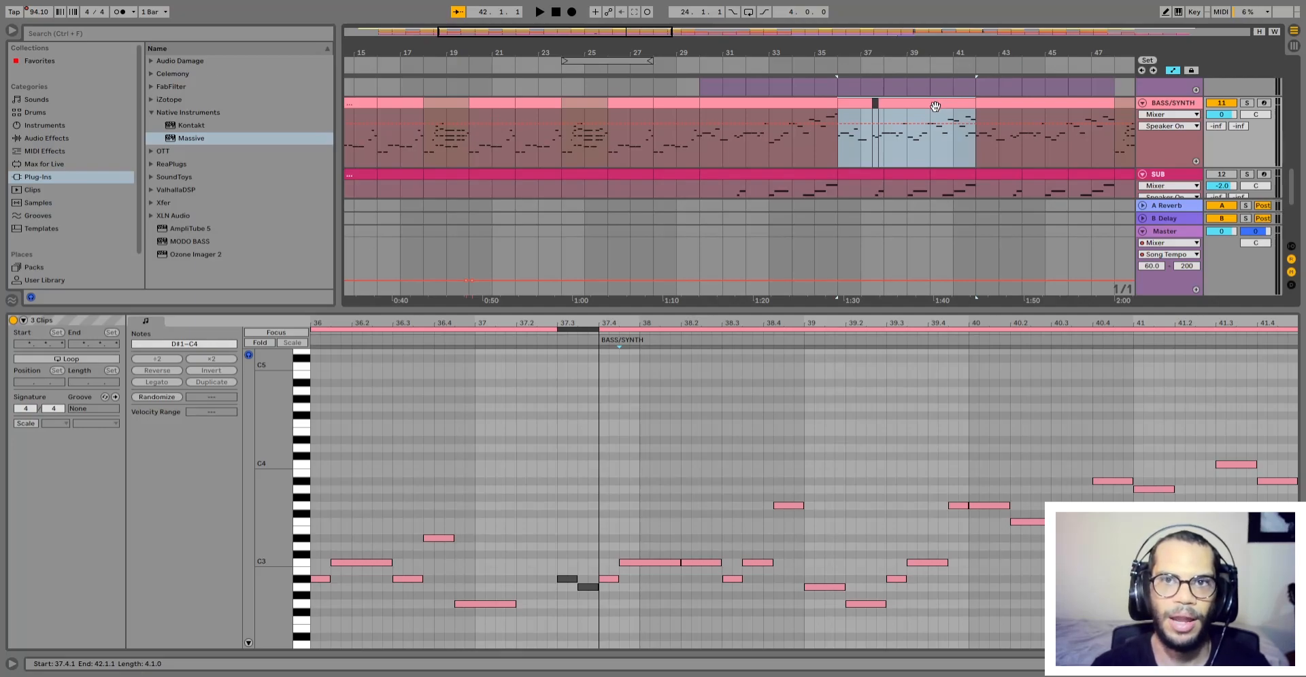
Step: Play the section from bar 36 into bar 37, stop playback, and inspect the short deactivated BASS/SYNTH clip at bar 37.3
{"action": "key", "text": "space"}
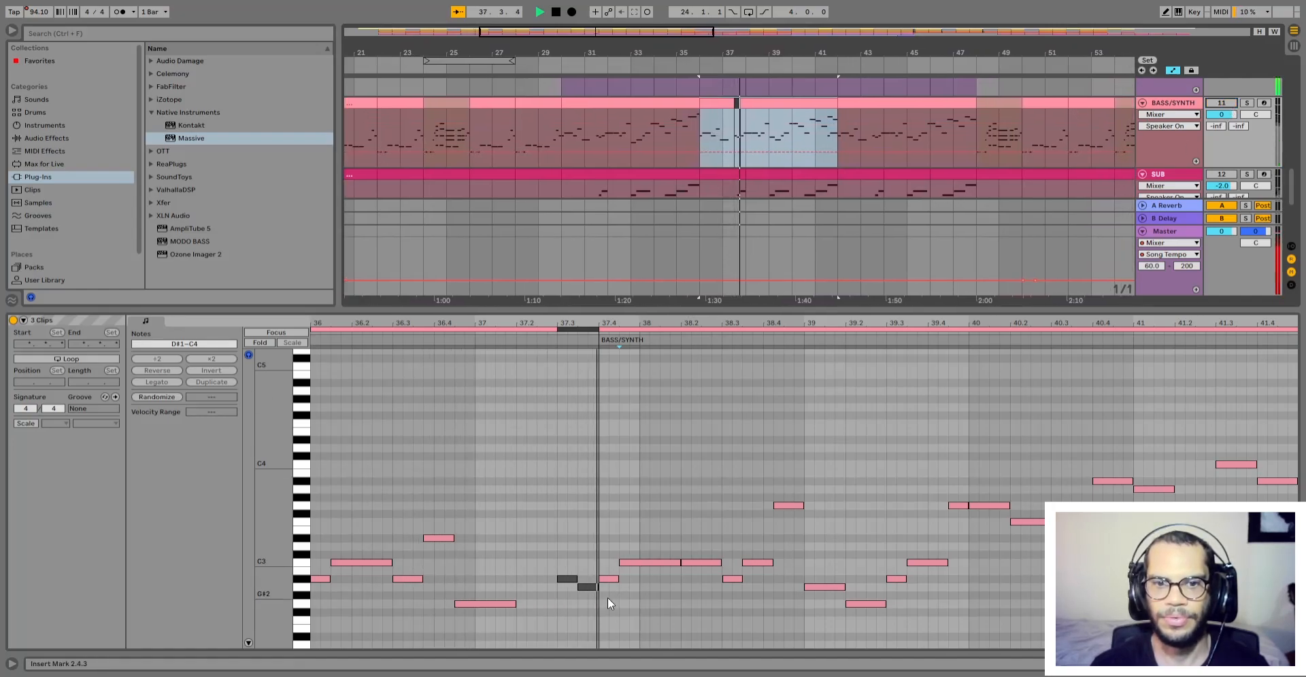
{"action": "key", "text": "space"}
{"action": "left_click", "coordinate": [725, 102]}
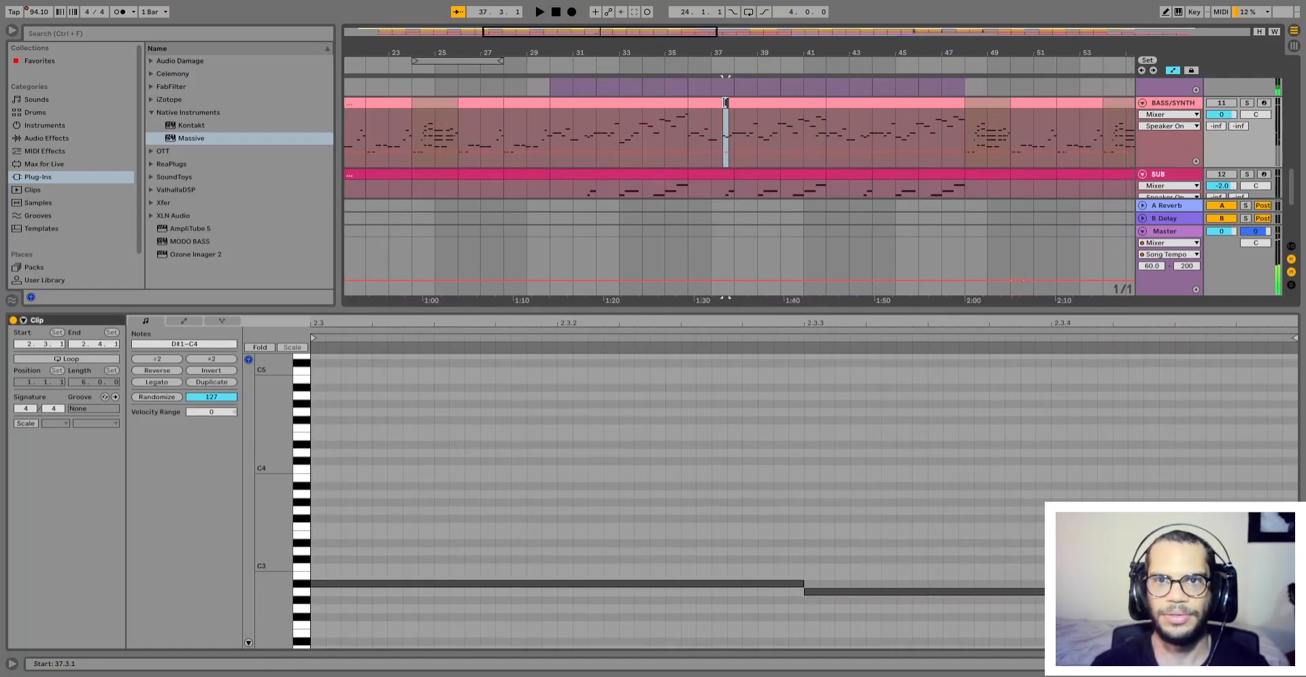
{"action": "scroll", "coordinate": [726, 102], "scroll_direction": "down", "scroll_amount": 1}
{"action": "left_click_drag", "start_coordinate": [731, 103], "coordinate": [731, 103]}
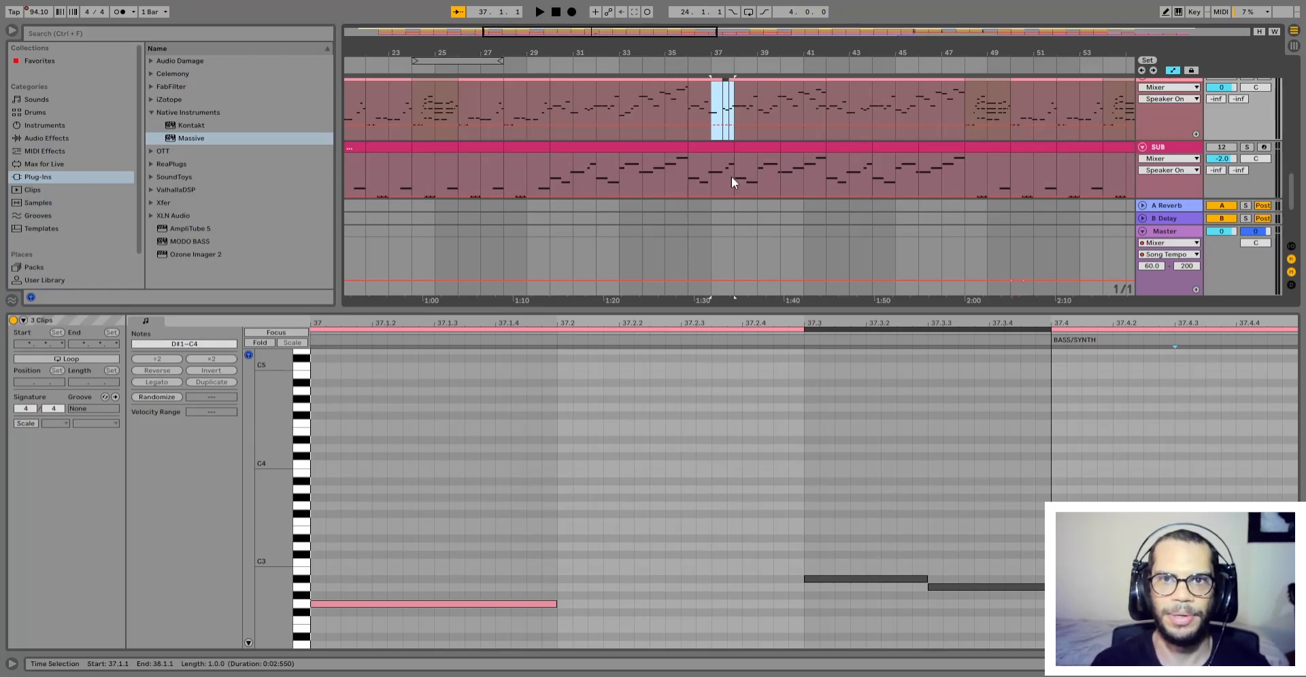
Step: Show the BASS/SYNTH clips from bar 36 to bar 42 together in the note editor and play them
{"action": "left_click", "coordinate": [690, 105]}
{"action": "scroll", "coordinate": [690, 103], "scroll_direction": "up", "scroll_amount": 1}
{"action": "left_click", "coordinate": [705, 98]}
{"action": "left_click", "coordinate": [746, 101], "text": "shift"}
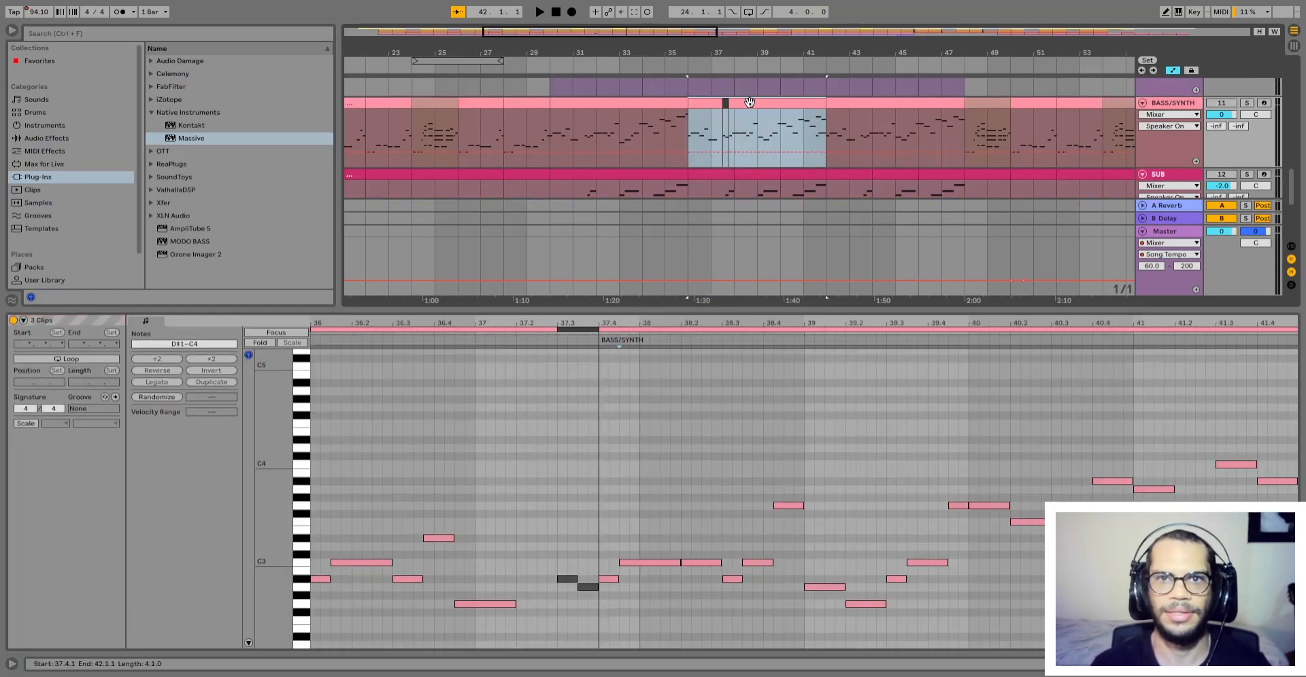
{"action": "key", "text": "space"}
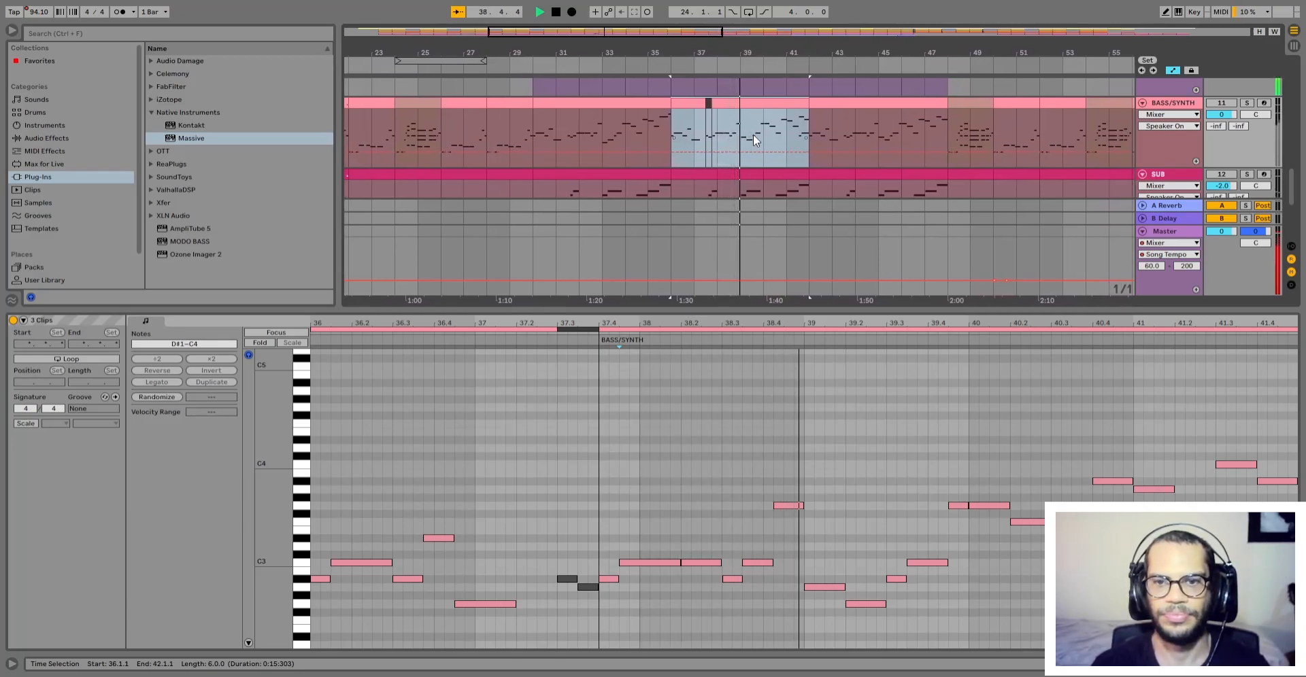
{"action": "left_click", "coordinate": [754, 124]}
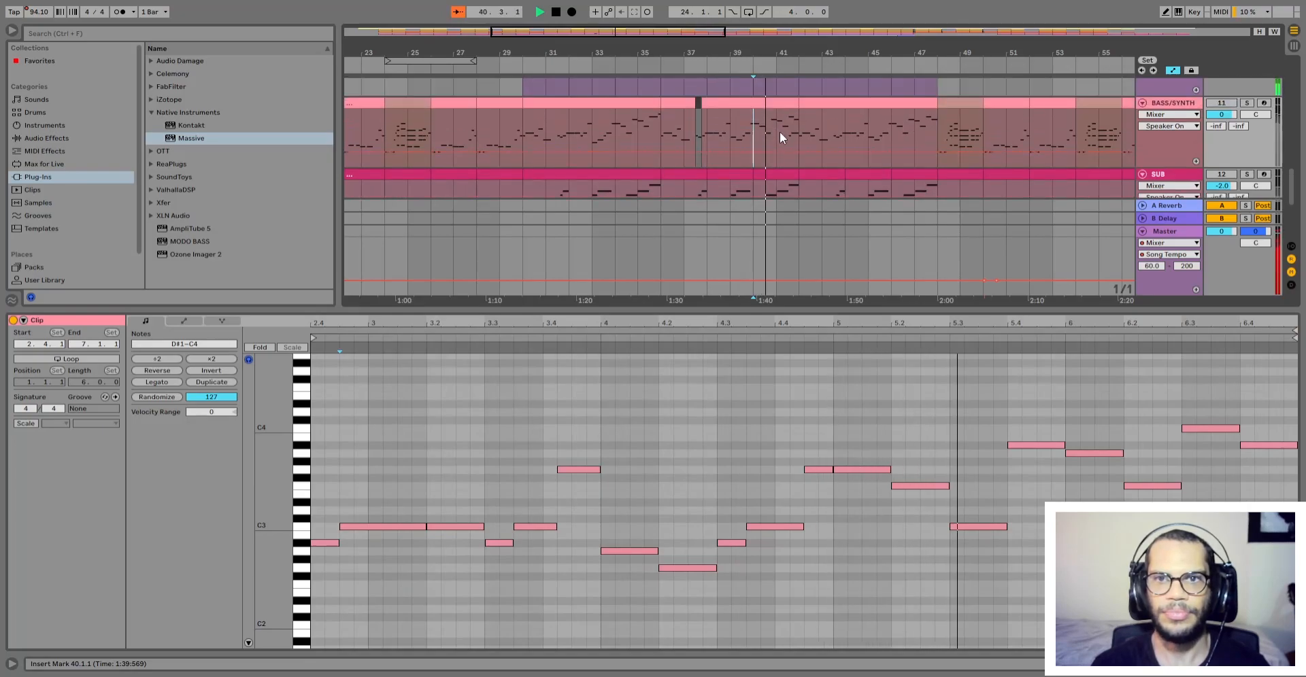
{"action": "scroll", "coordinate": [782, 134], "scroll_direction": "down", "scroll_amount": 1}
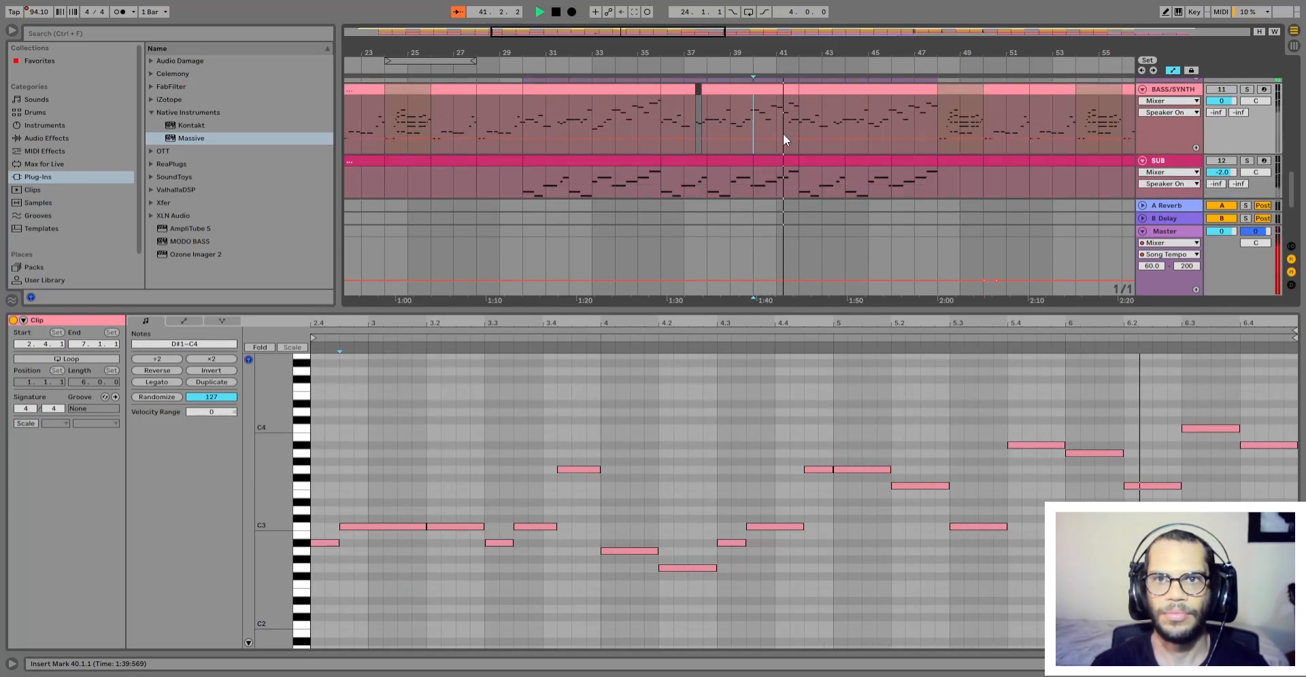
Step: Show the BASS/SYNTH clips from bar 30 to bar 42 together, and play the first phrase's ending from bar 35
{"action": "left_click", "coordinate": [785, 91]}
{"action": "left_click", "coordinate": [676, 88], "text": "shift"}
{"action": "left_click", "coordinate": [575, 85], "text": "shift"}
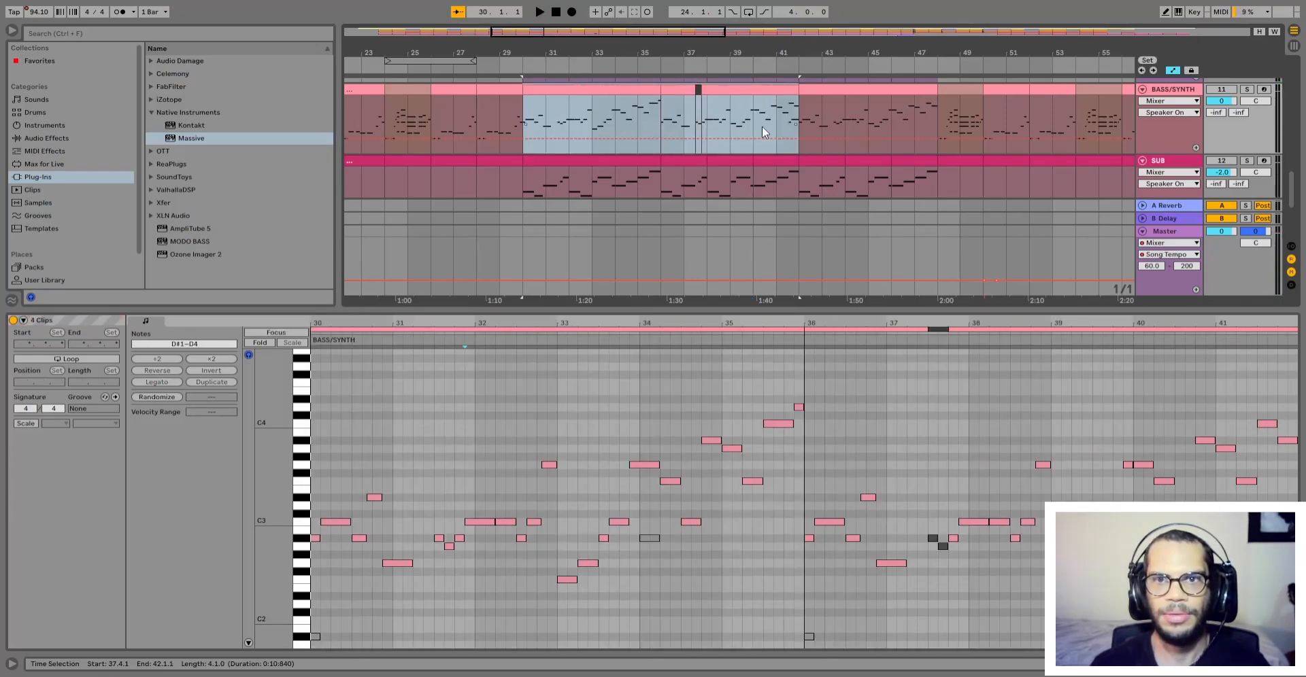
{"action": "left_click", "coordinate": [775, 114]}
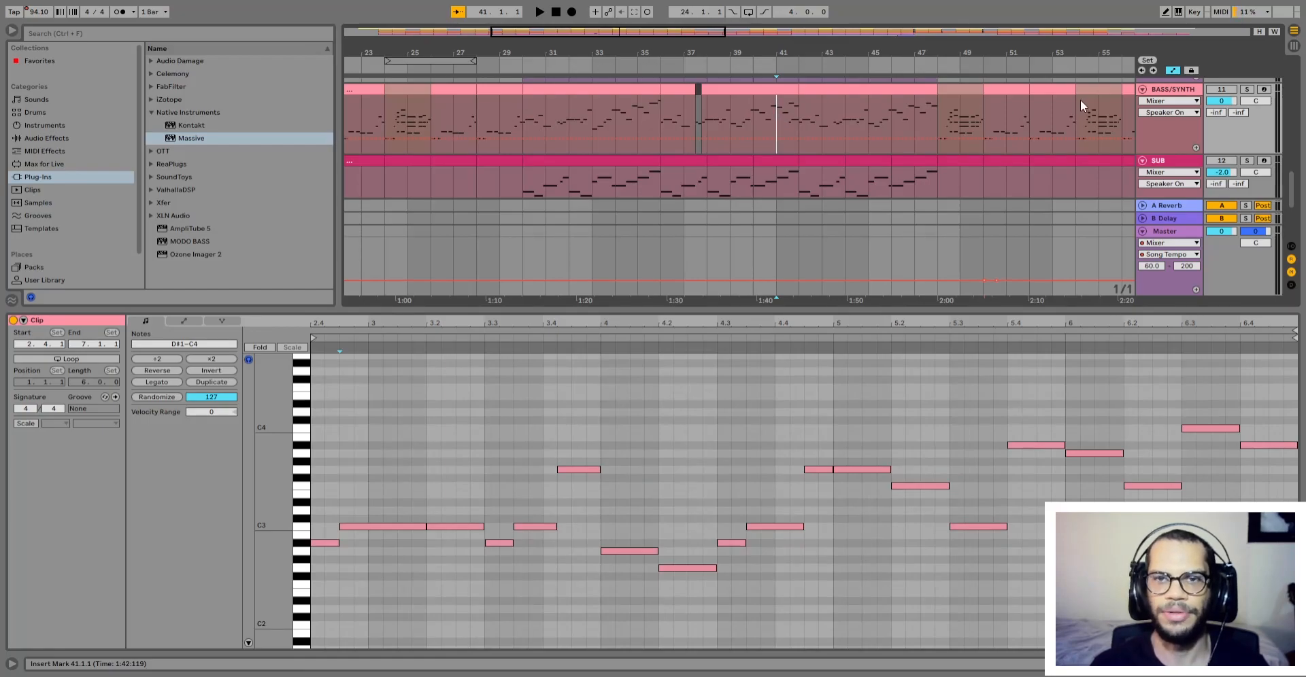
{"action": "left_click", "coordinate": [638, 113]}
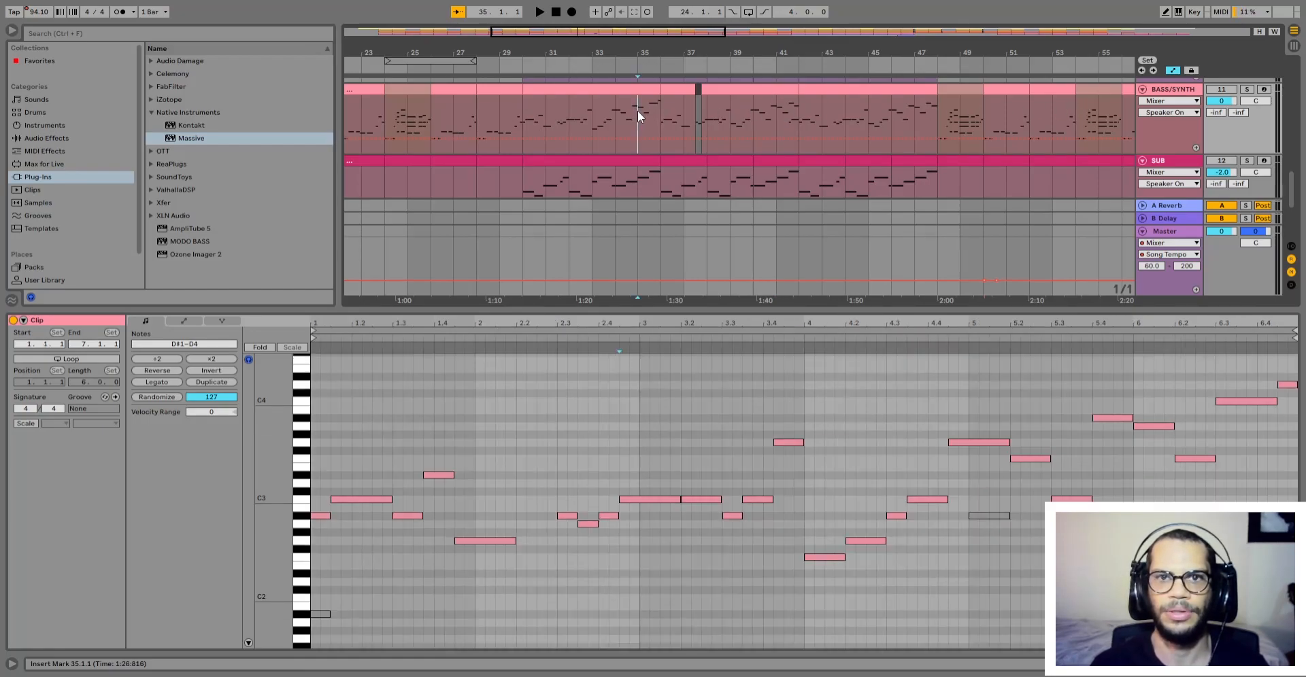
{"action": "key", "text": "space"}
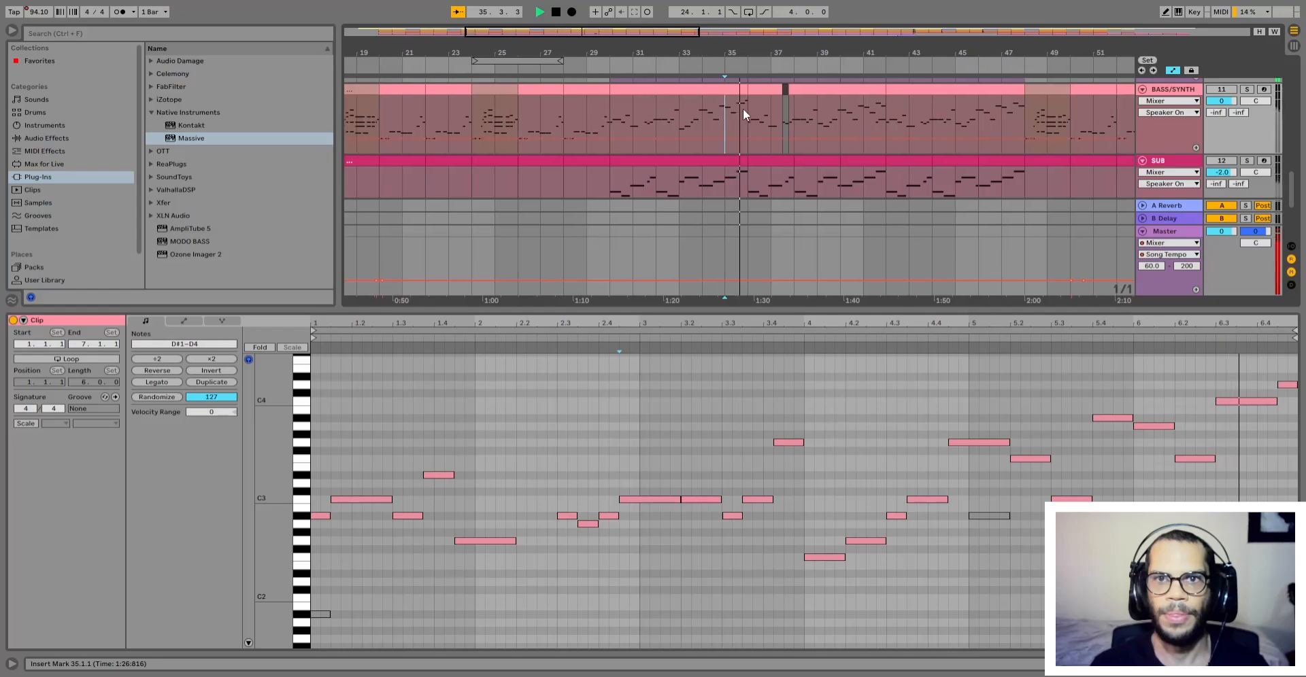
{"action": "key", "text": "space"}
Step: Play the BASS/SYNTH phrase ending from bar 41 and compare it with the ending from bar 35
{"action": "left_click", "coordinate": [849, 116]}
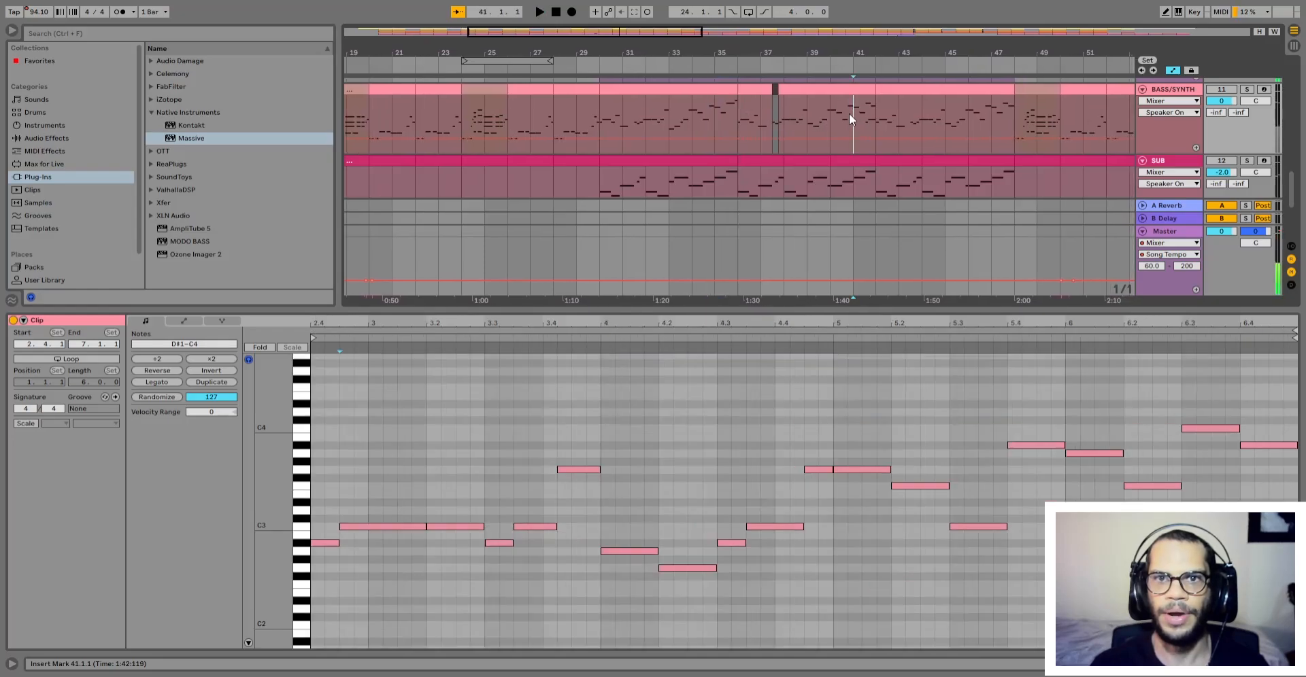
{"action": "key", "text": "space"}
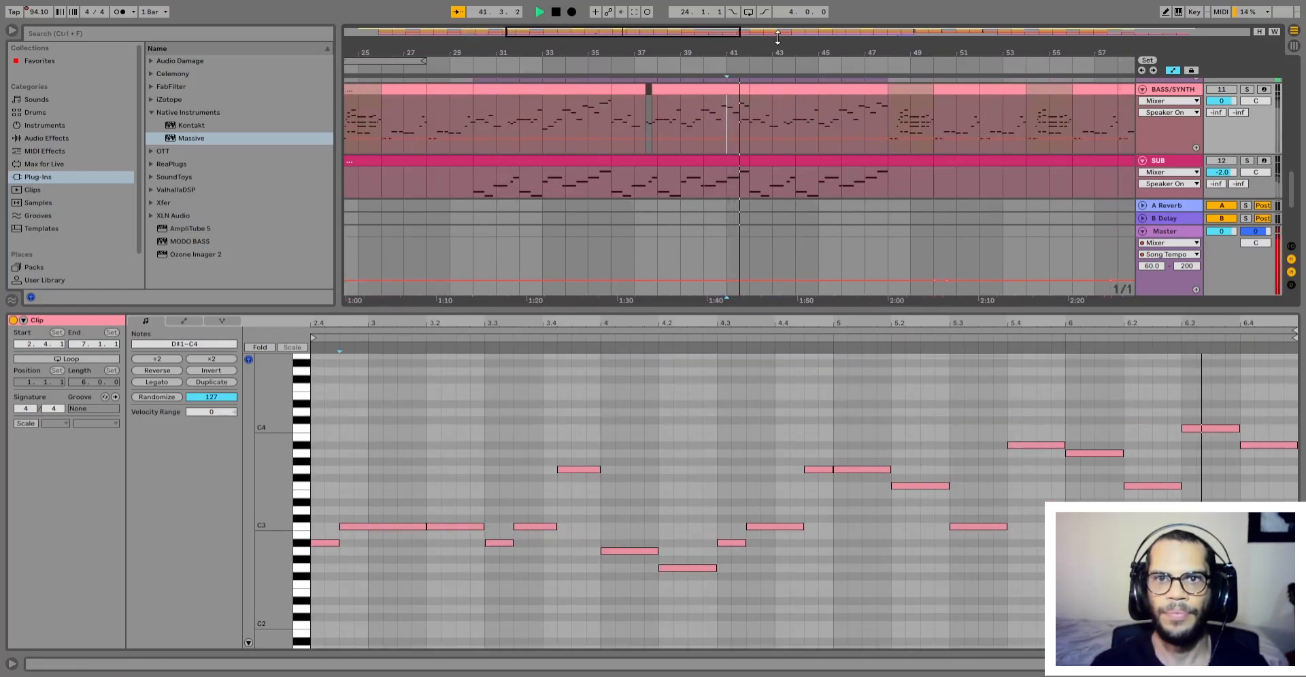
{"action": "key", "text": "space"}
{"action": "key", "text": "space"}
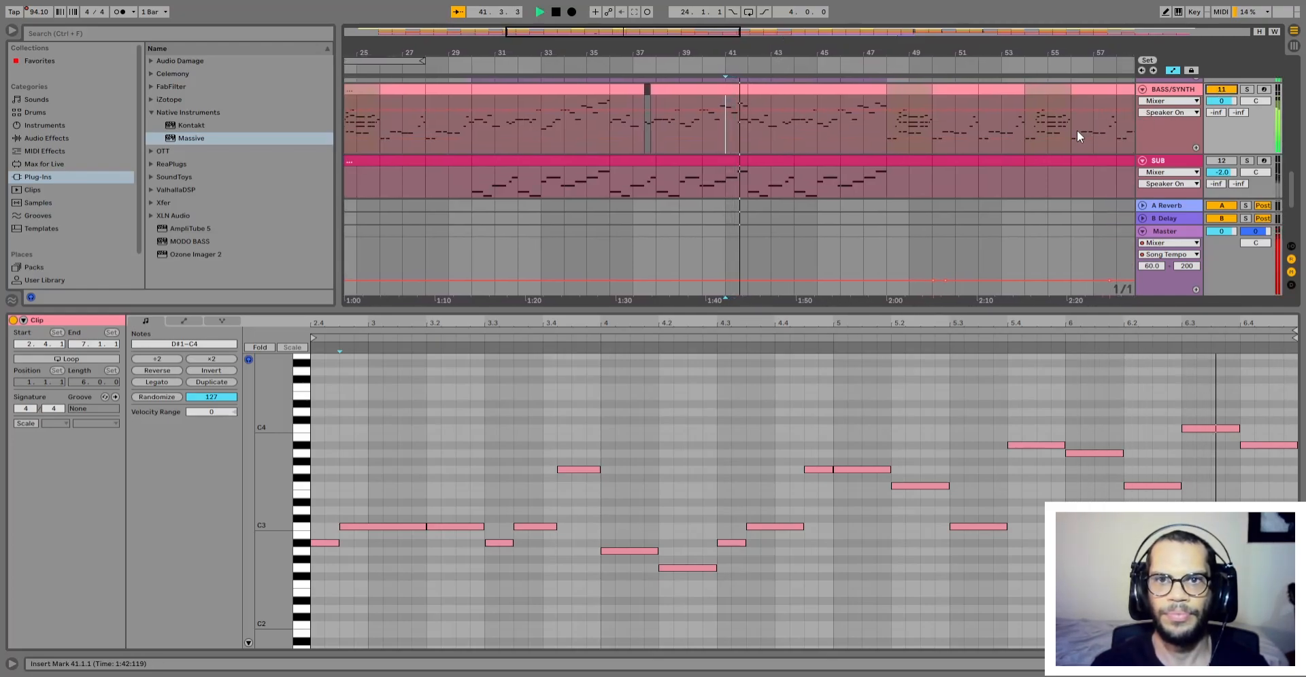
{"action": "left_click", "coordinate": [576, 124]}
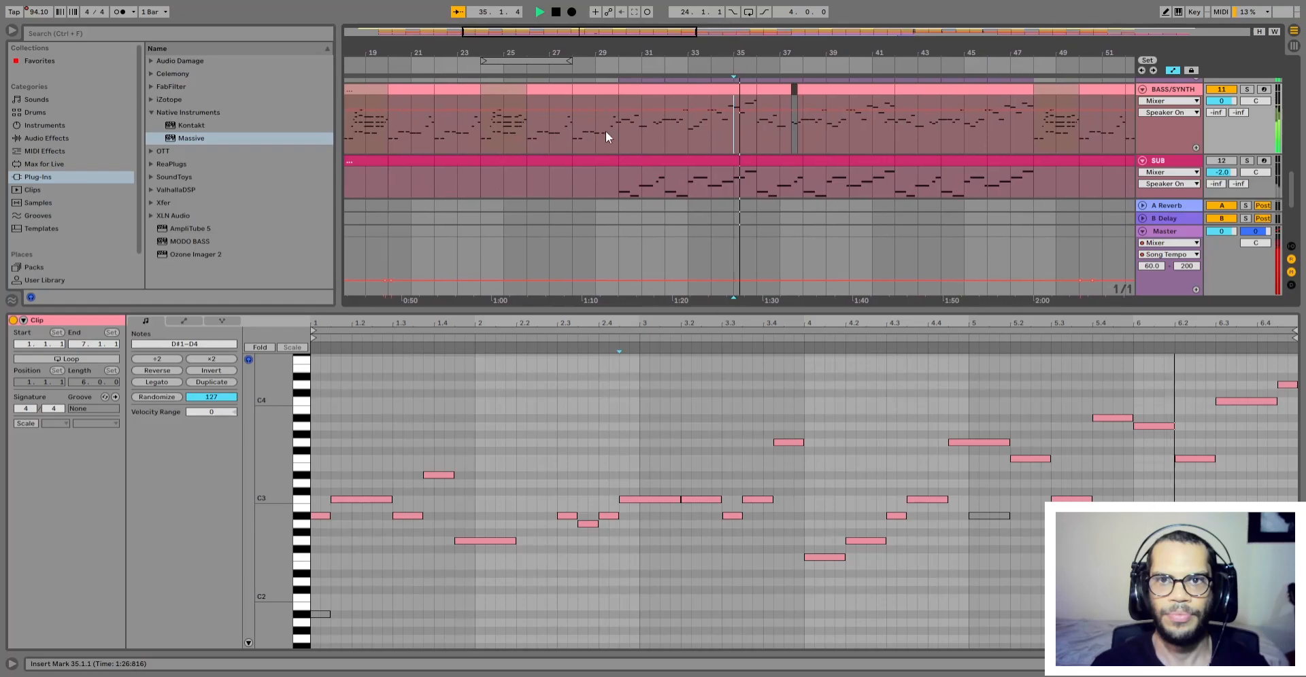
{"action": "key", "text": "space"}
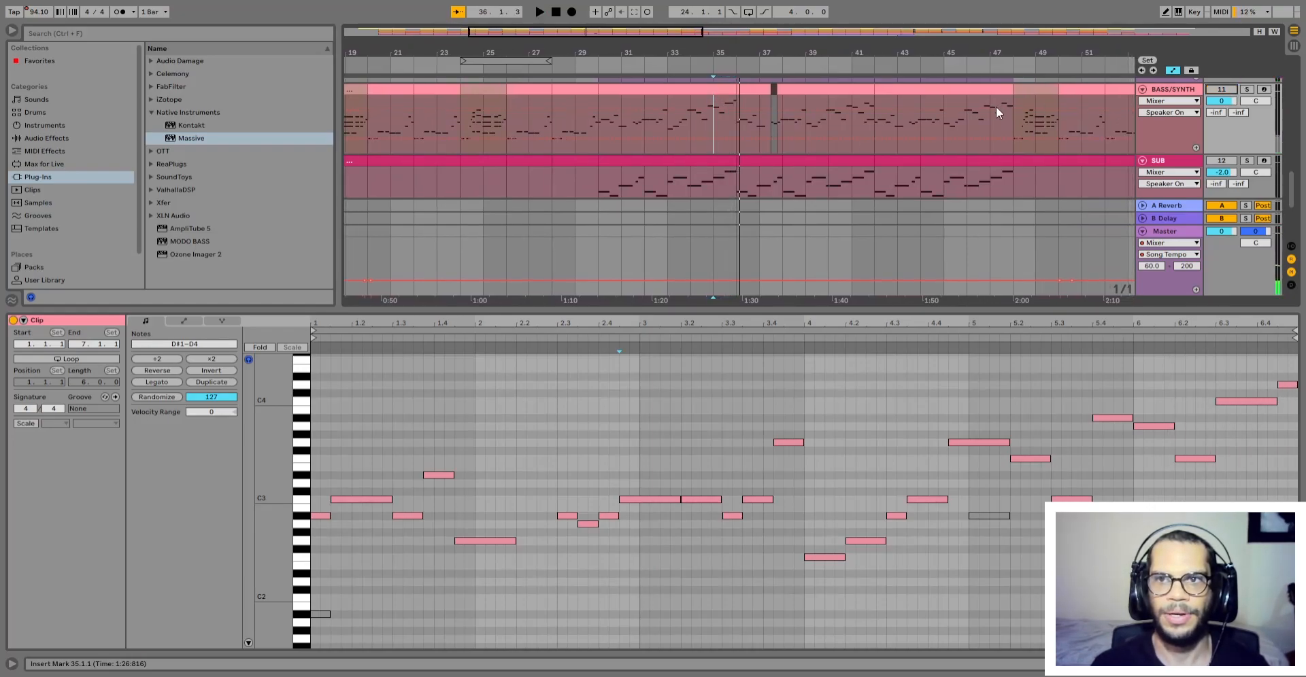
Step: Examine BASS/SYNTH from bar 41 to bar 47, and compare the playback from bar 47 with the ending before bar 42
{"action": "left_click_drag", "start_coordinate": [987, 105], "coordinate": [851, 100]}
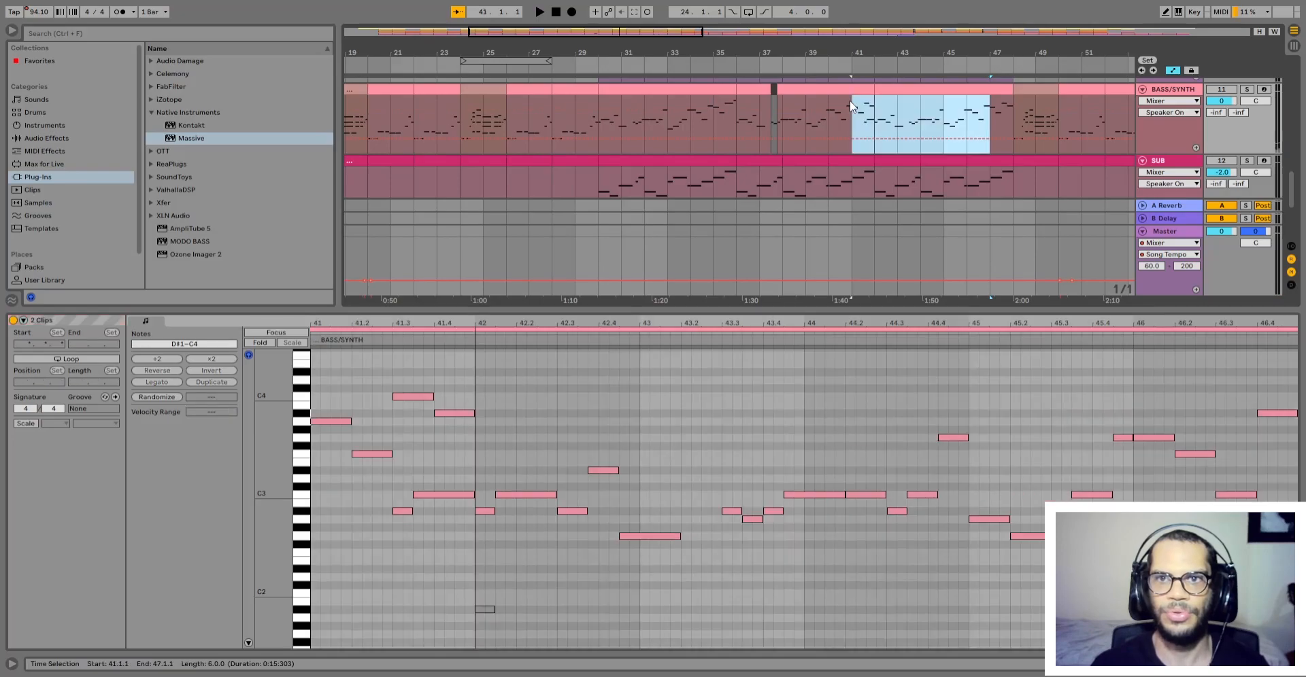
{"action": "left_click", "coordinate": [989, 105]}
{"action": "key", "text": "space"}
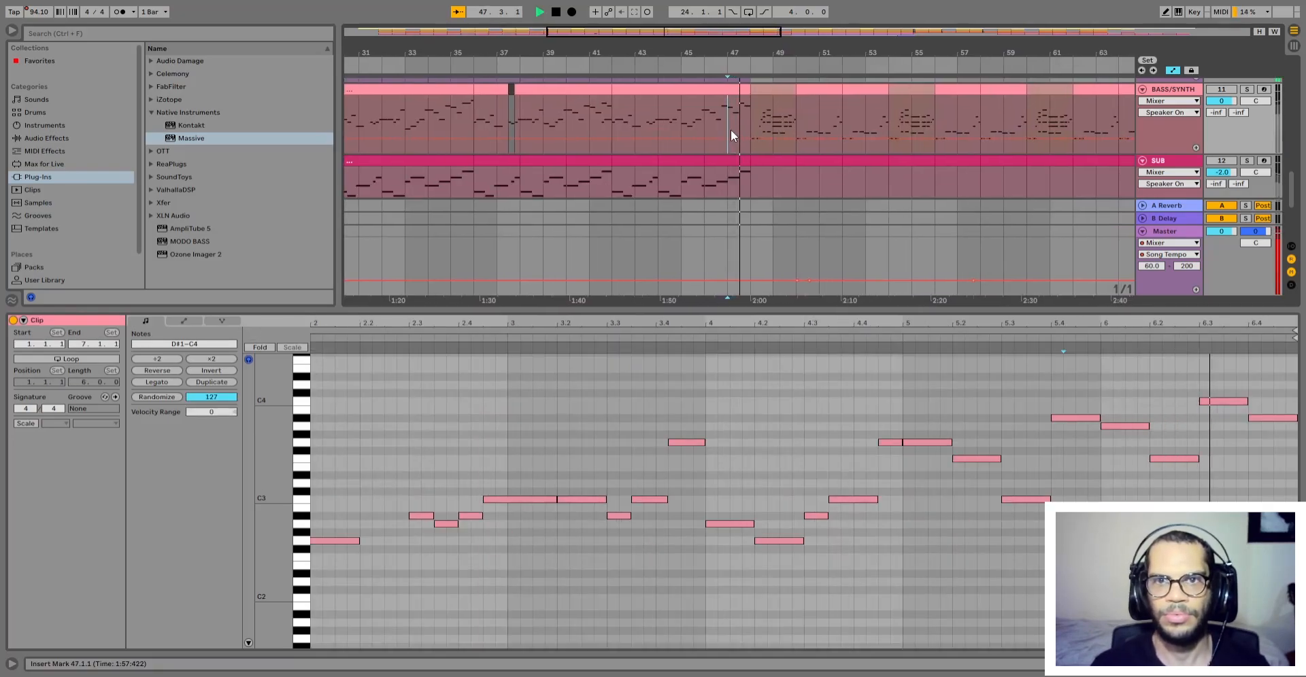
{"action": "left_click", "coordinate": [580, 120]}
{"action": "key", "text": "space"}
{"action": "key", "text": "space"}
{"action": "key", "text": "space"}
Step: Show the BASS/SYNTH clip from bar 37.4 to bar 42, and play the last phrase's ending from bar 47
{"action": "left_click", "coordinate": [731, 89]}
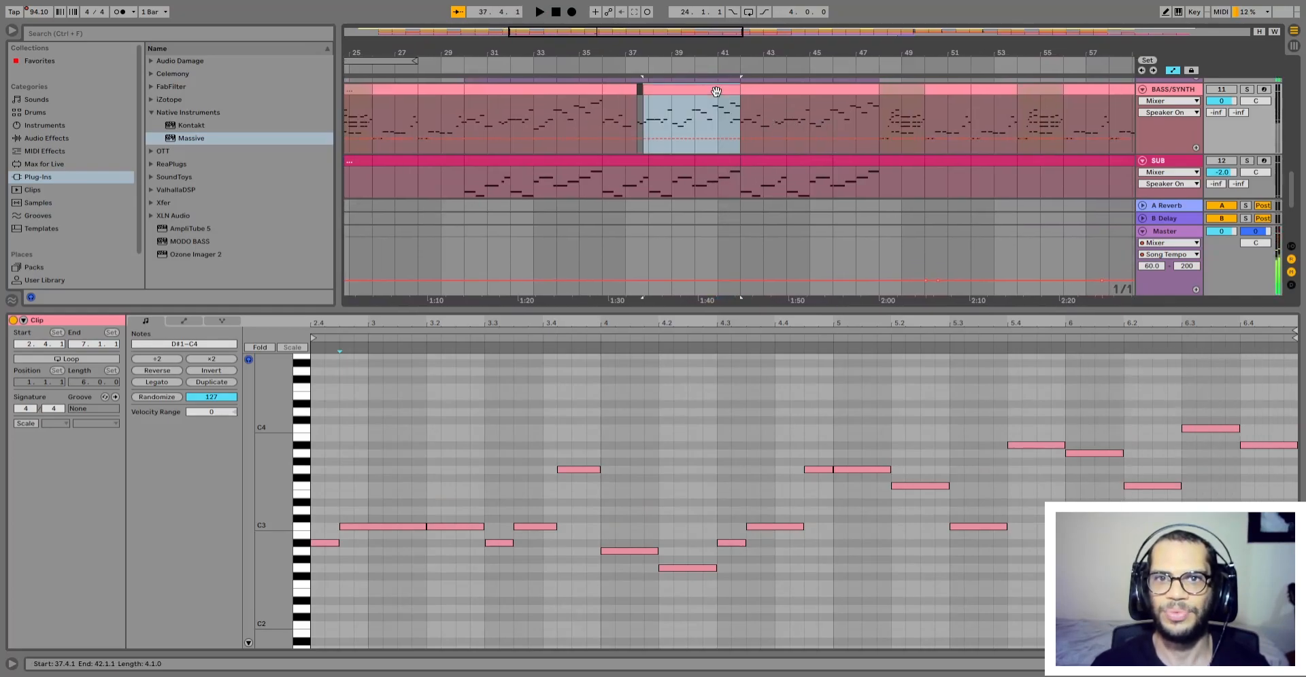
{"action": "left_click", "coordinate": [855, 117]}
{"action": "key", "text": "space"}
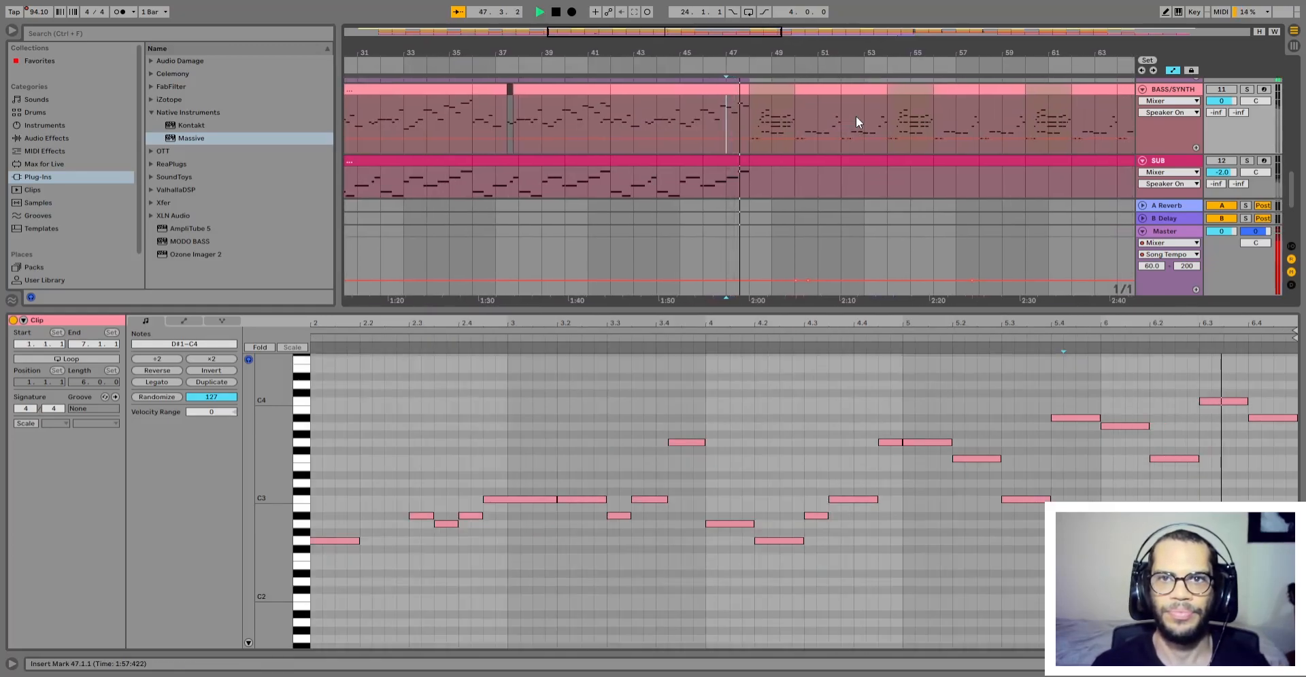
{"action": "key", "text": "space"}
Step: Show the SUB clip from bar 30 to bar 36 in the note editor
{"action": "left_click", "coordinate": [437, 90]}
{"action": "scroll", "coordinate": [434, 155], "scroll_direction": "down", "scroll_amount": 4}
{"action": "left_click", "coordinate": [426, 157]}
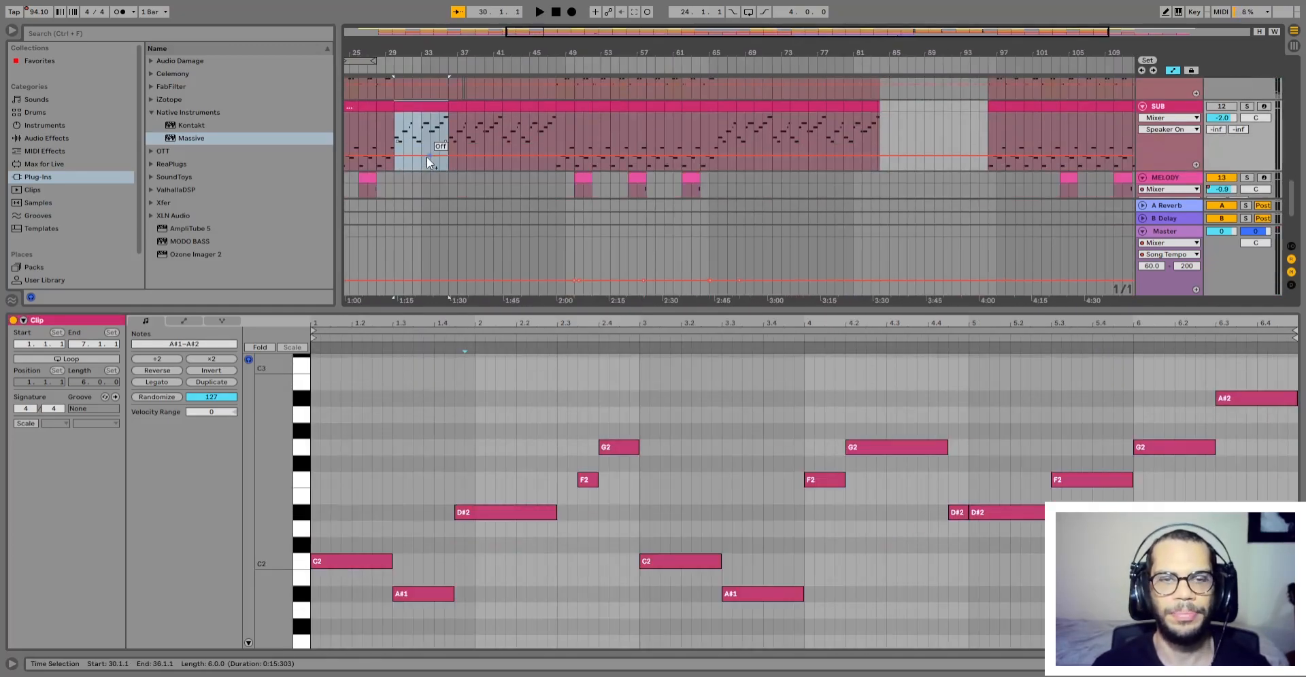
{"action": "scroll", "coordinate": [469, 126], "scroll_direction": "down", "scroll_amount": 1}
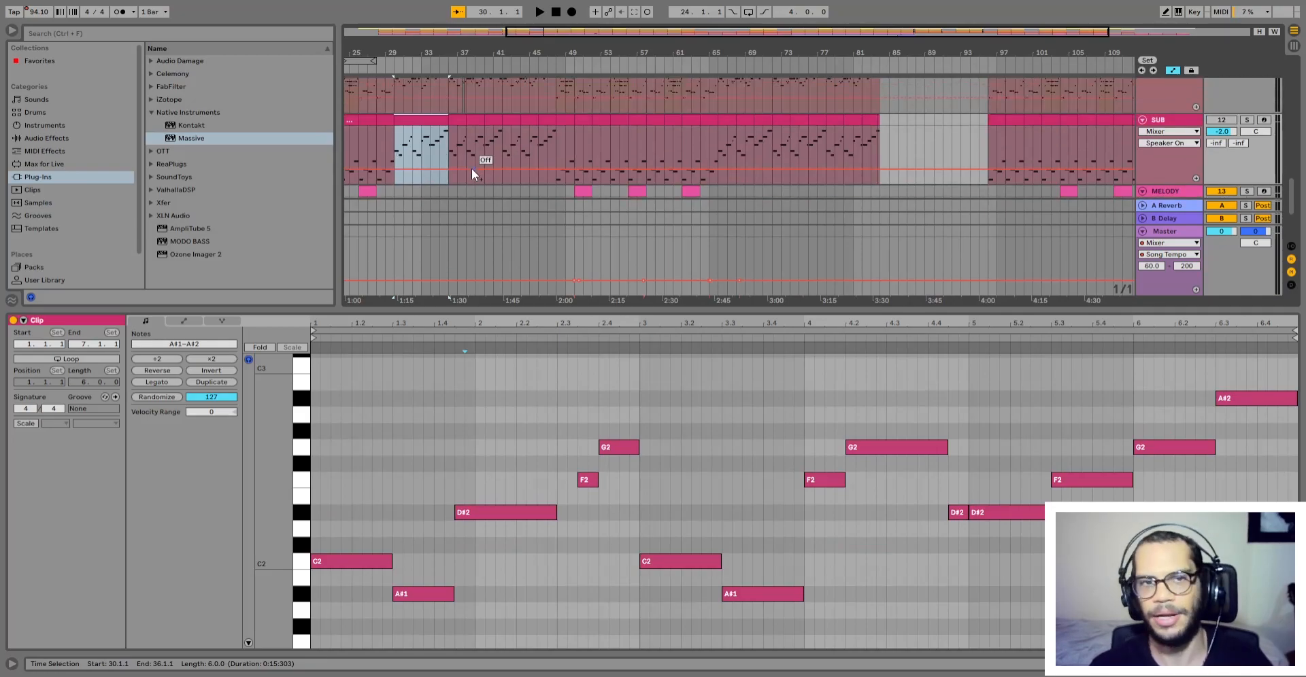
Step: Play the section from bar 30 to bar 36, activating the SUB track during playback, and examine its note pattern
{"action": "key", "text": "space"}
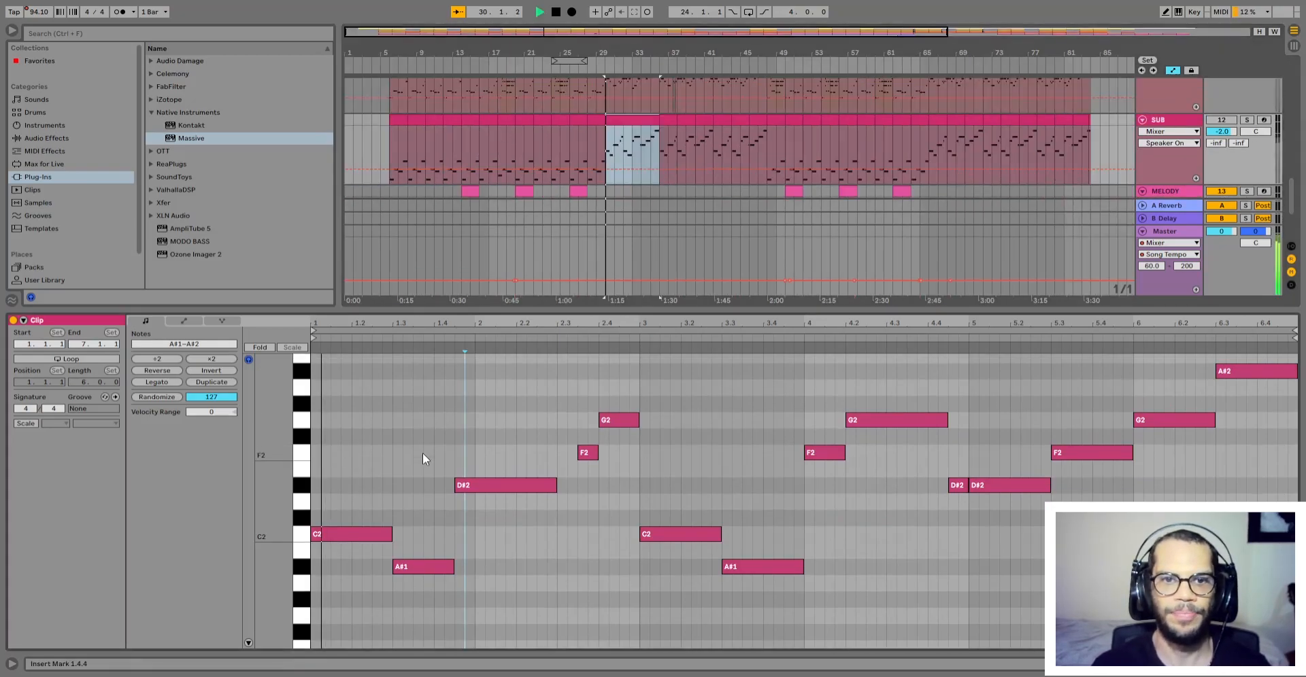
{"action": "scroll", "coordinate": [598, 570], "scroll_direction": "up", "scroll_amount": 2}
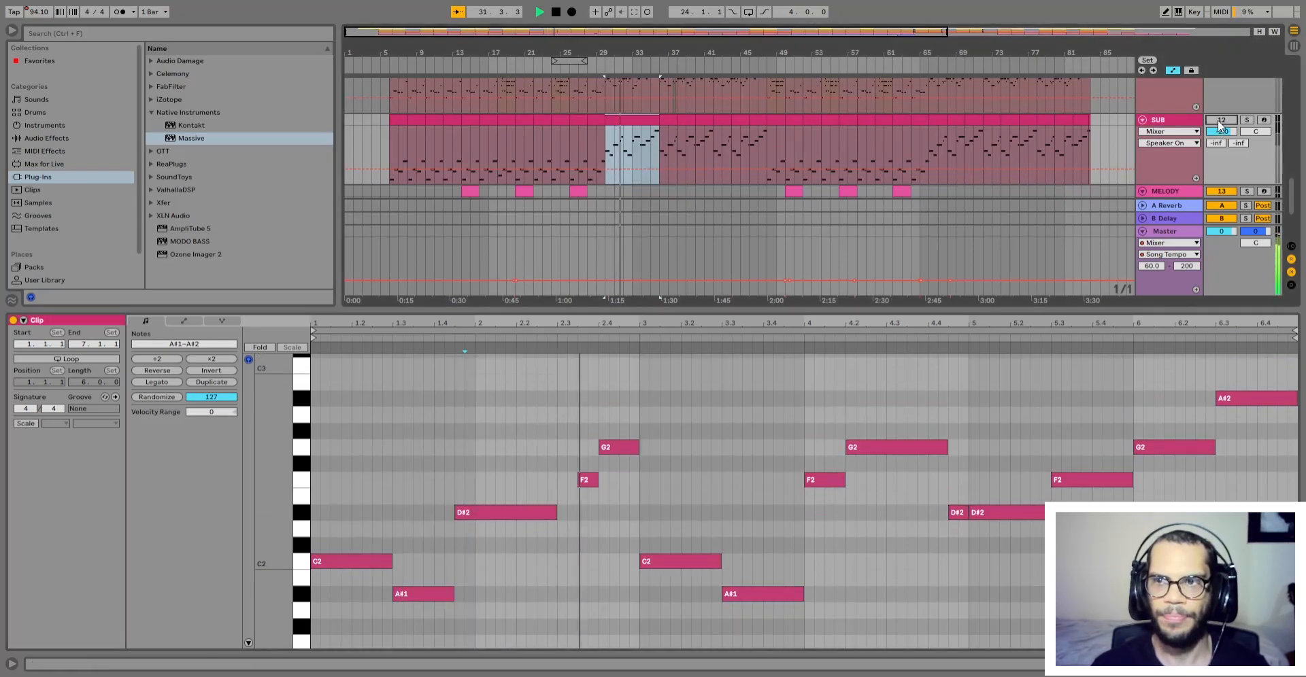
{"action": "scroll", "coordinate": [822, 488], "scroll_direction": "down", "scroll_amount": 4}
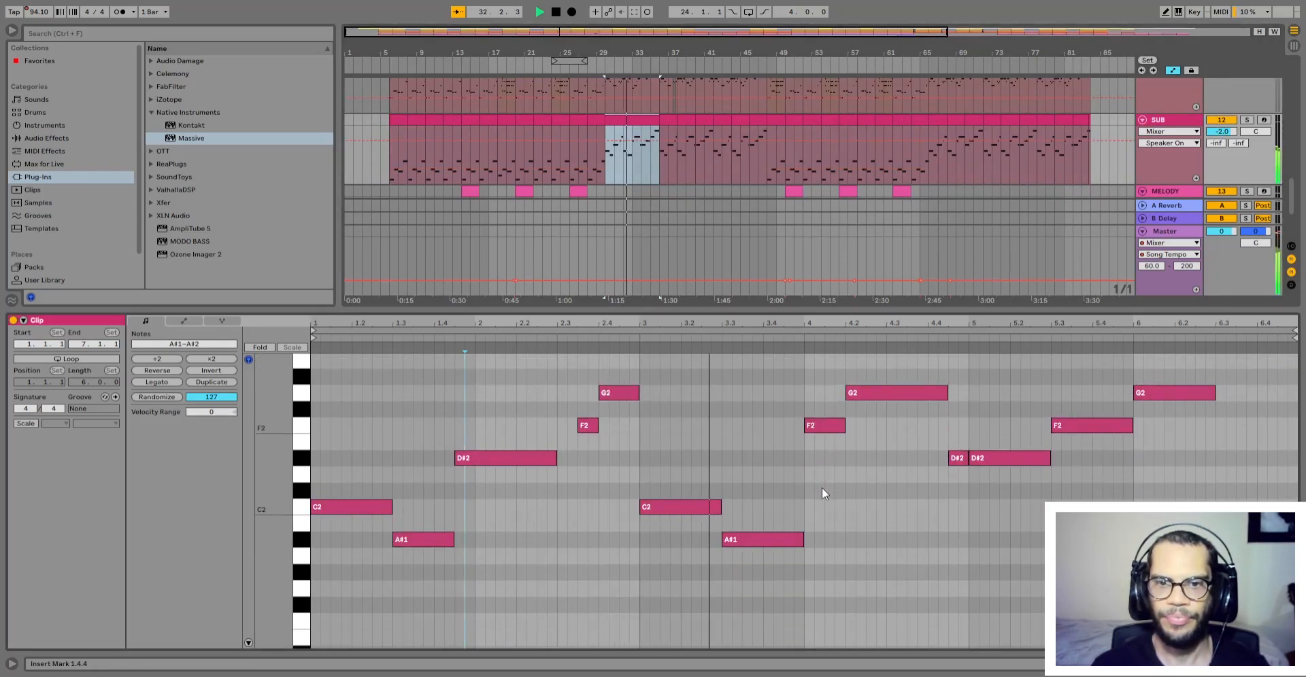
{"action": "scroll", "coordinate": [826, 488], "scroll_direction": "up", "scroll_amount": 6}
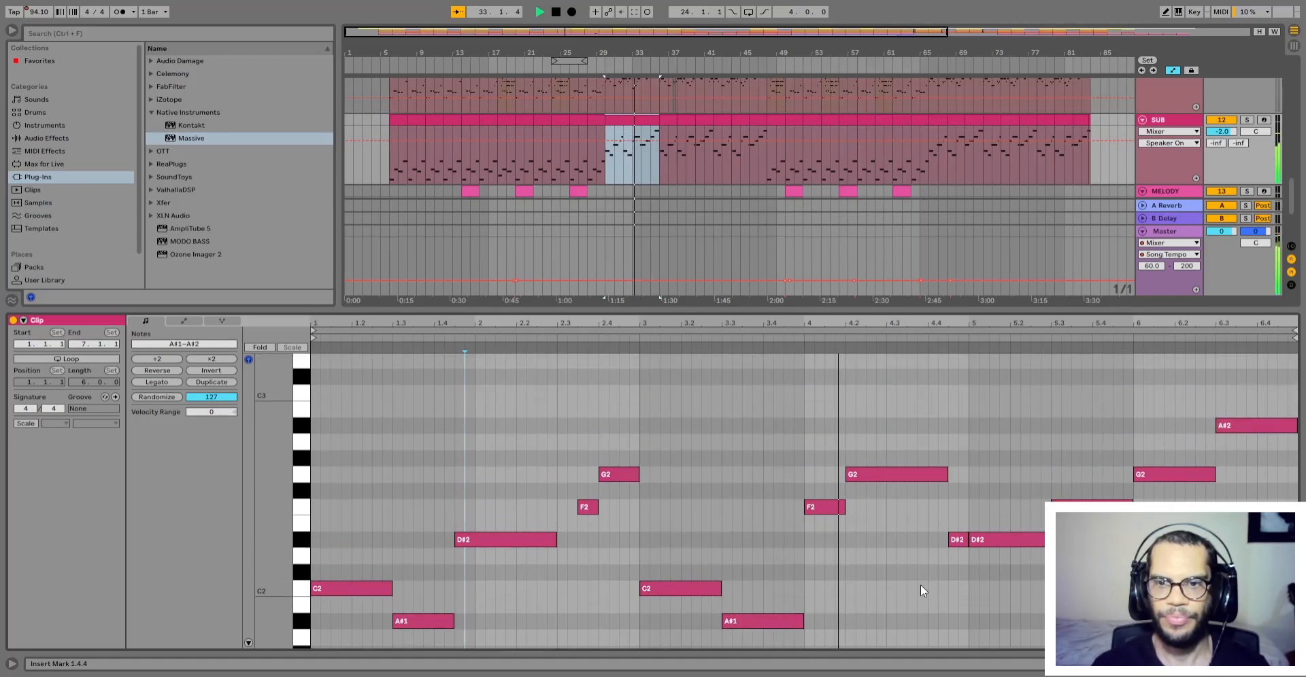
{"action": "scroll", "coordinate": [917, 582], "scroll_direction": "down", "scroll_amount": 3}
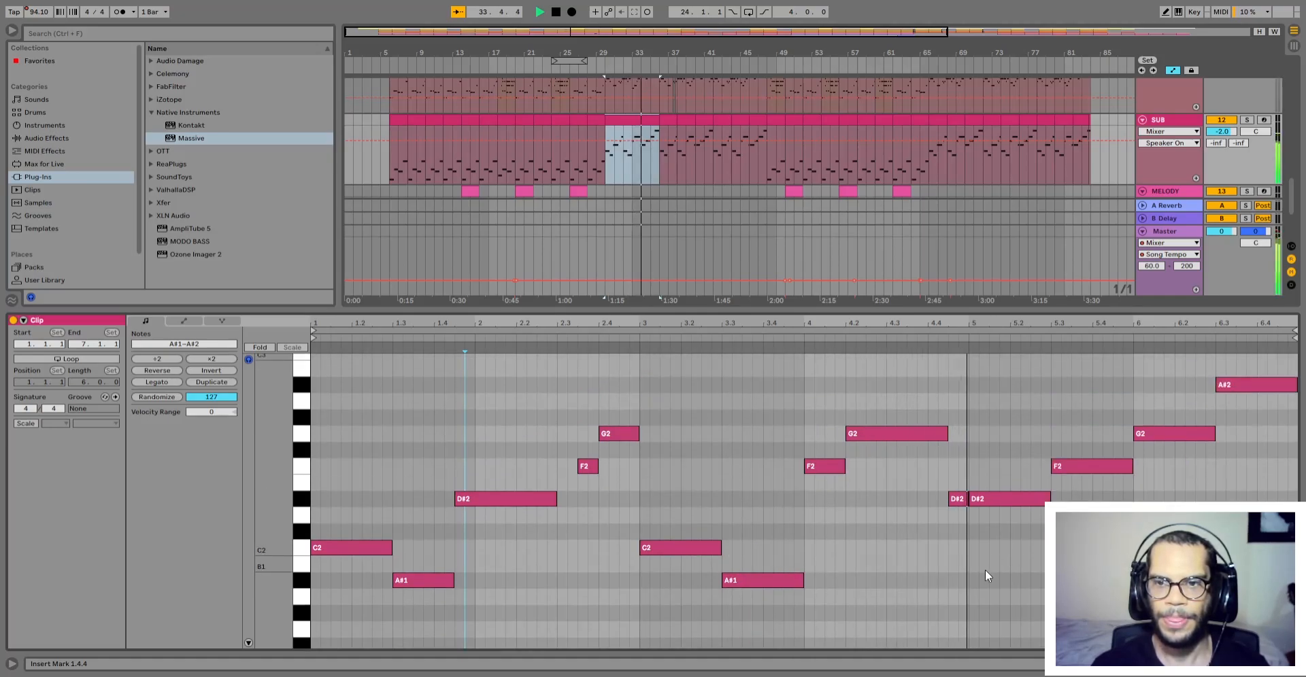
{"action": "scroll", "coordinate": [985, 570], "scroll_direction": "up", "scroll_amount": 6}
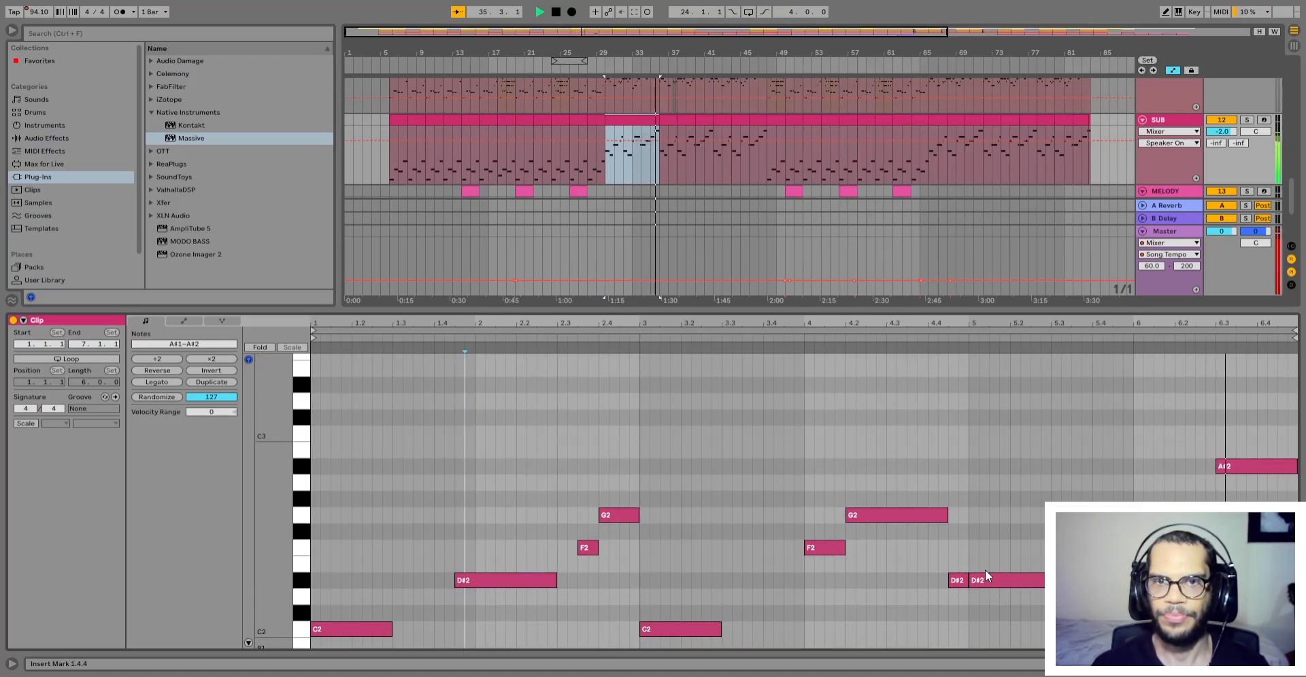
{"action": "scroll", "coordinate": [985, 570], "scroll_direction": "down", "scroll_amount": 3}
Step: Show the SUB clips from bar 36 to bar 42 together in the note editor during playback, and stop playback
{"action": "left_click_drag", "start_coordinate": [661, 150], "coordinate": [719, 120]}
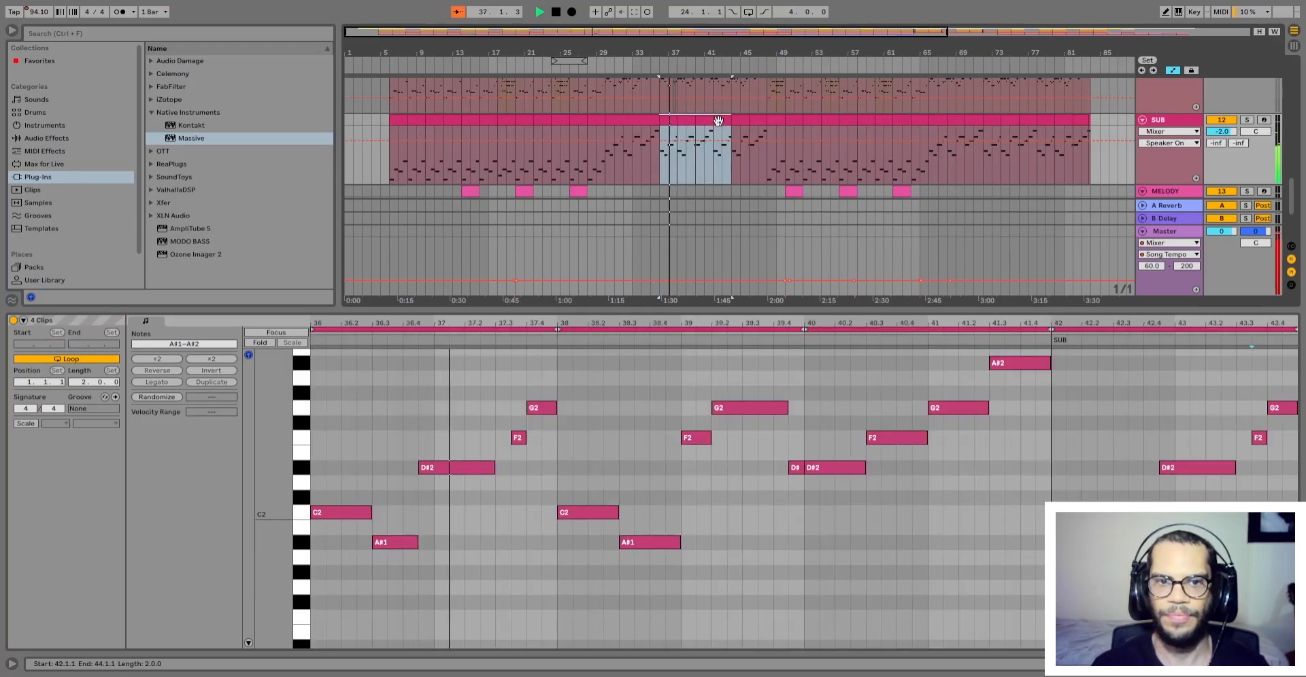
{"action": "left_click", "coordinate": [697, 120]}
{"action": "left_click", "coordinate": [670, 119], "text": "shift"}
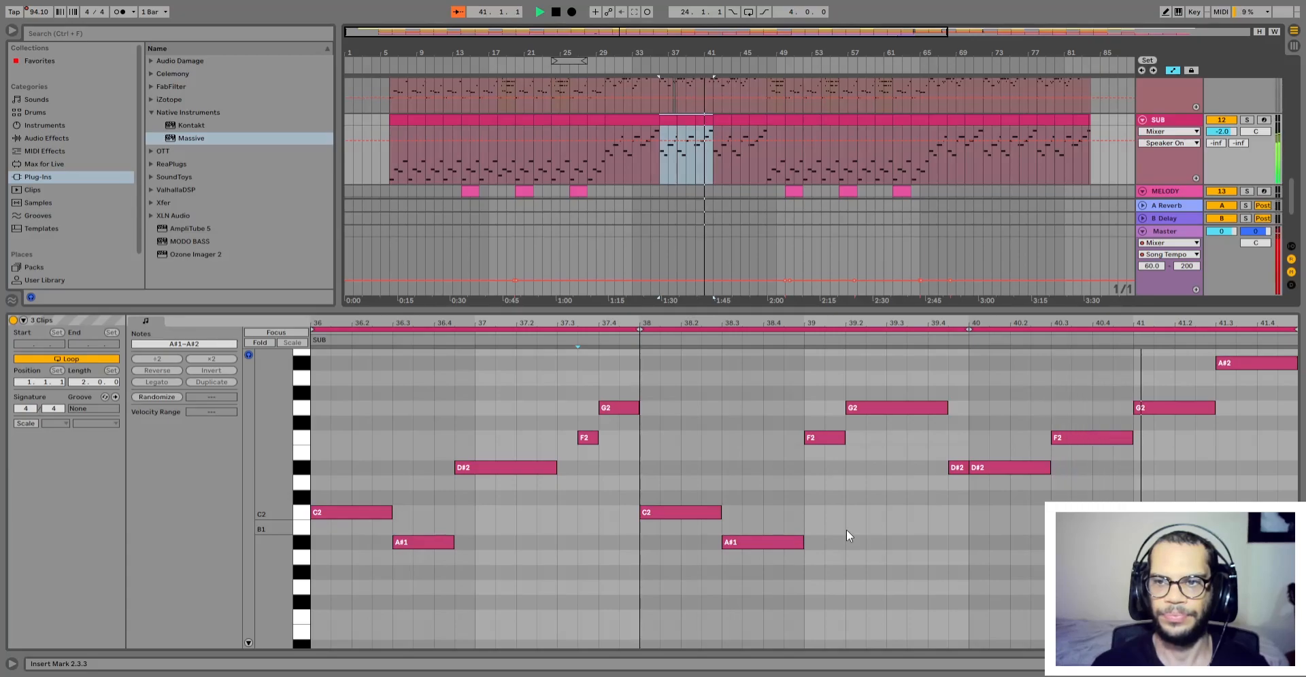
{"action": "key", "text": "space"}
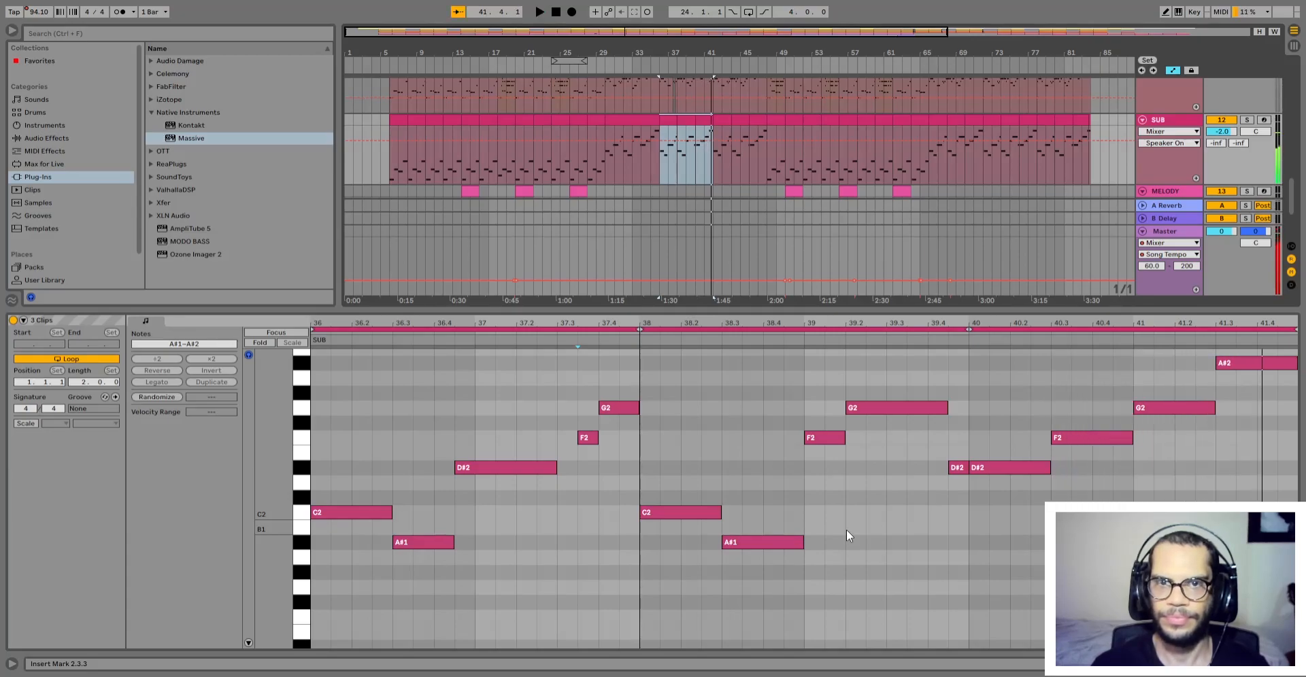
Step: Reopen the SUB clip from bar 30 to bar 36 in the note editor
{"action": "key", "text": "ctrl+alt+l"}
{"action": "scroll", "coordinate": [637, 497], "scroll_direction": "up", "scroll_amount": 5}
{"action": "scroll", "coordinate": [638, 488], "scroll_direction": "up", "scroll_amount": 3}
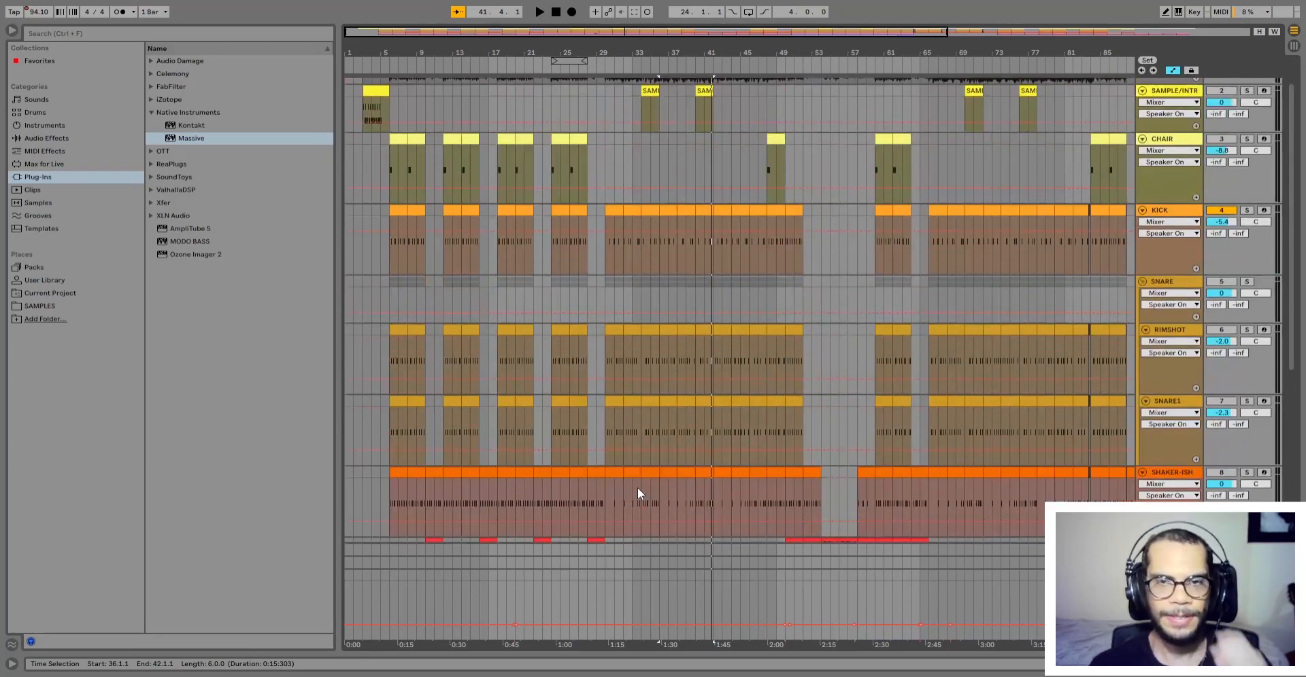
{"action": "scroll", "coordinate": [638, 488], "scroll_direction": "down", "scroll_amount": 5}
{"action": "scroll", "coordinate": [640, 474], "scroll_direction": "down", "scroll_amount": 2}
{"action": "left_click", "coordinate": [608, 405]}
{"action": "double_click", "coordinate": [630, 402]}
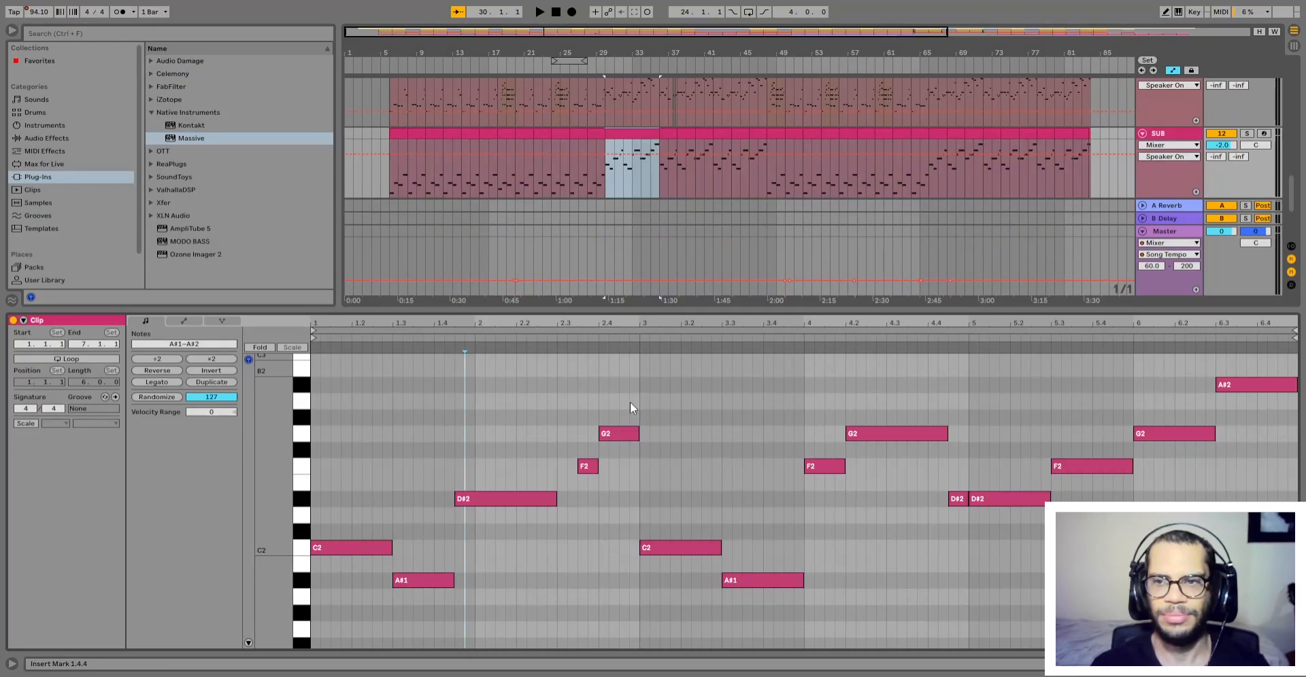
Step: Play the SUB phrase endings from bar 35 and from bar 41, and hide the note editor
{"action": "left_click", "coordinate": [652, 179]}
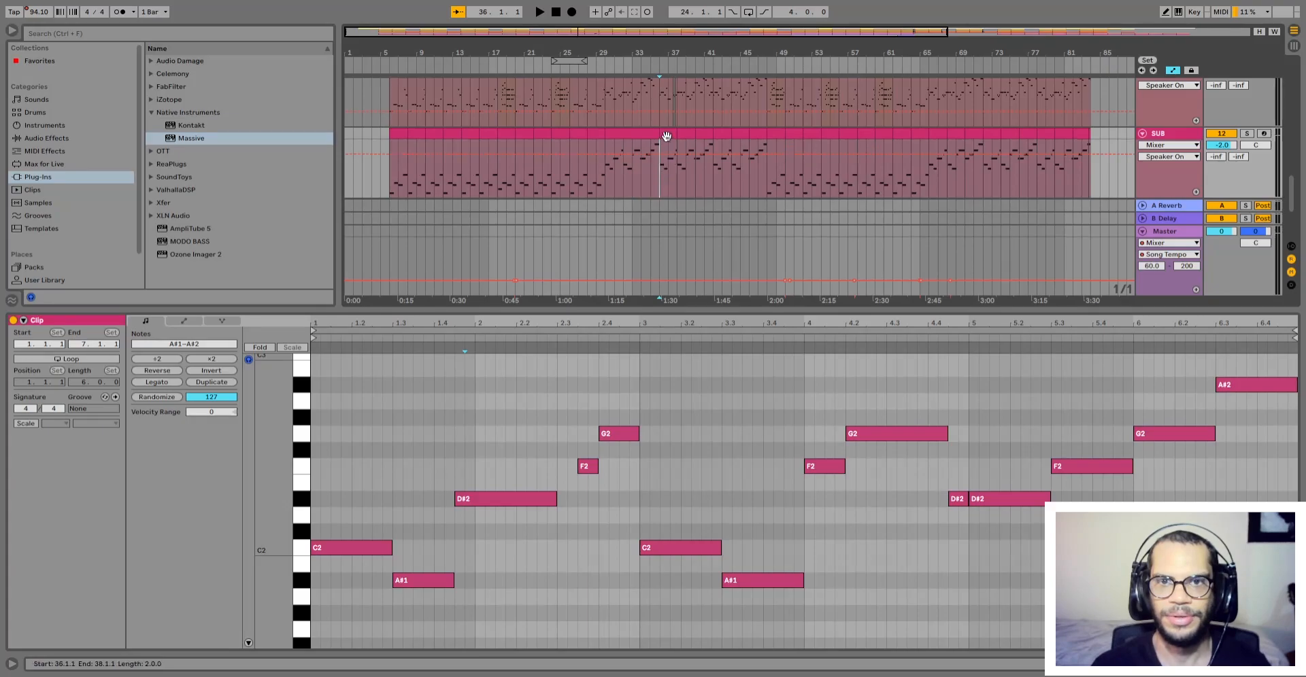
{"action": "left_click", "coordinate": [651, 175]}
{"action": "key", "text": "space"}
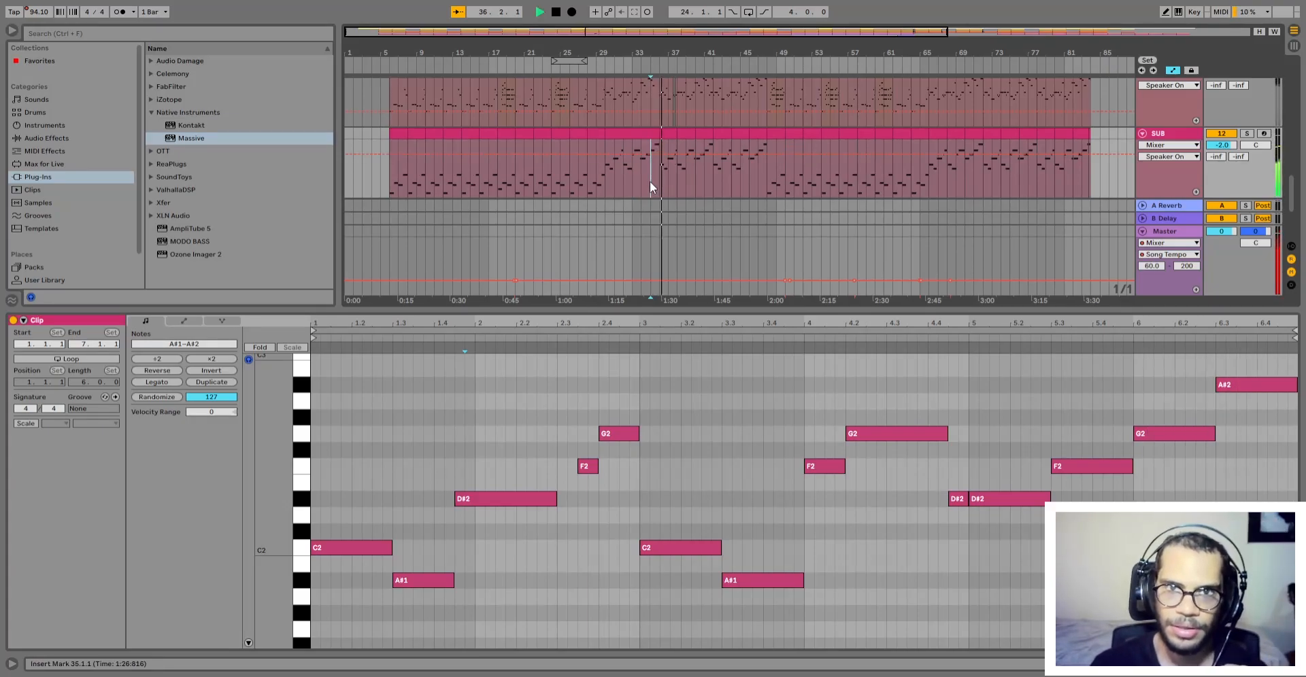
{"action": "left_click", "coordinate": [708, 178]}
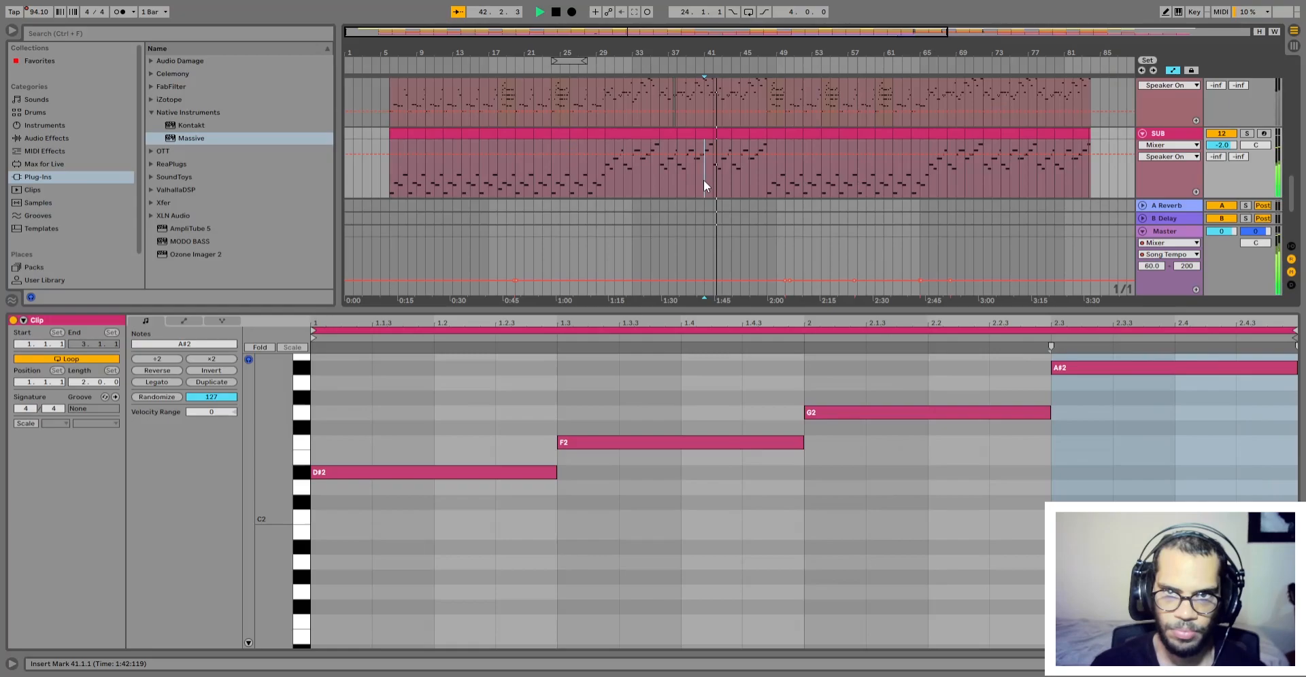
{"action": "key", "text": "space"}
{"action": "left_click", "coordinate": [1294, 666]}
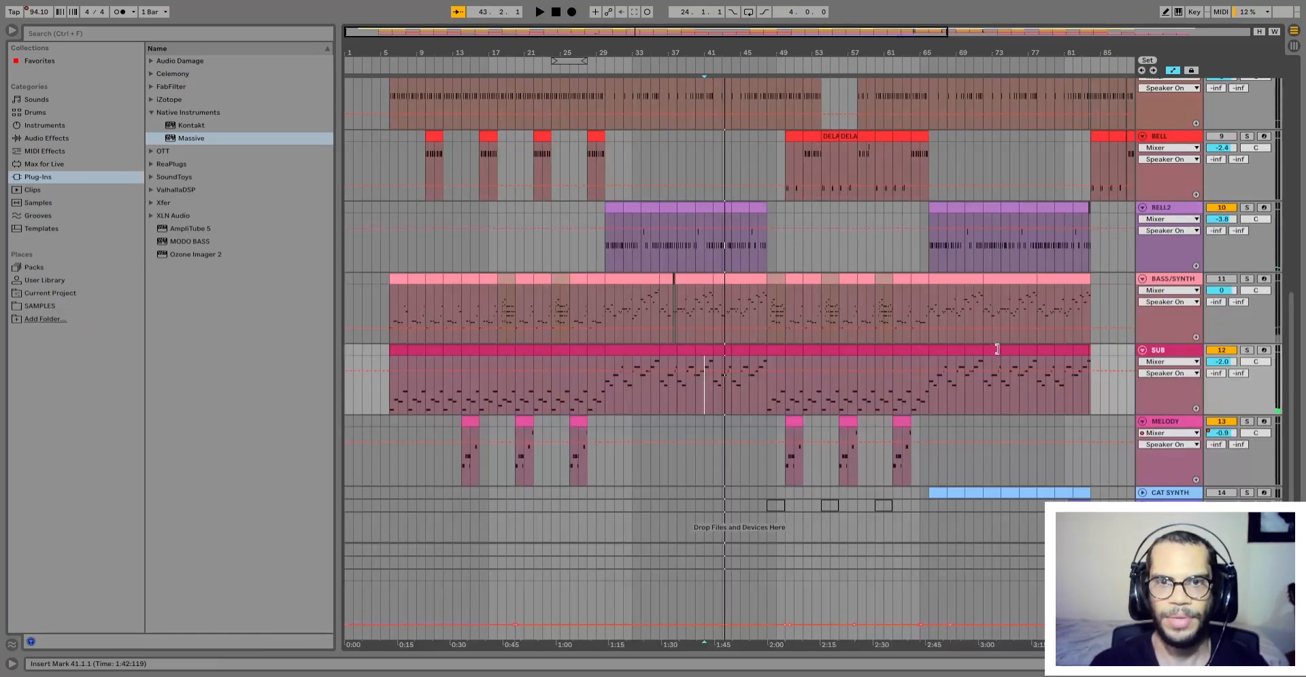
Step: Select the SAMPLE clip from bar 34 to bar 36 and play the section from its start
{"action": "scroll", "coordinate": [685, 390], "scroll_direction": "up", "scroll_amount": 2}
{"action": "left_click", "coordinate": [623, 408]}
{"action": "scroll", "coordinate": [696, 377], "scroll_direction": "up", "scroll_amount": 10}
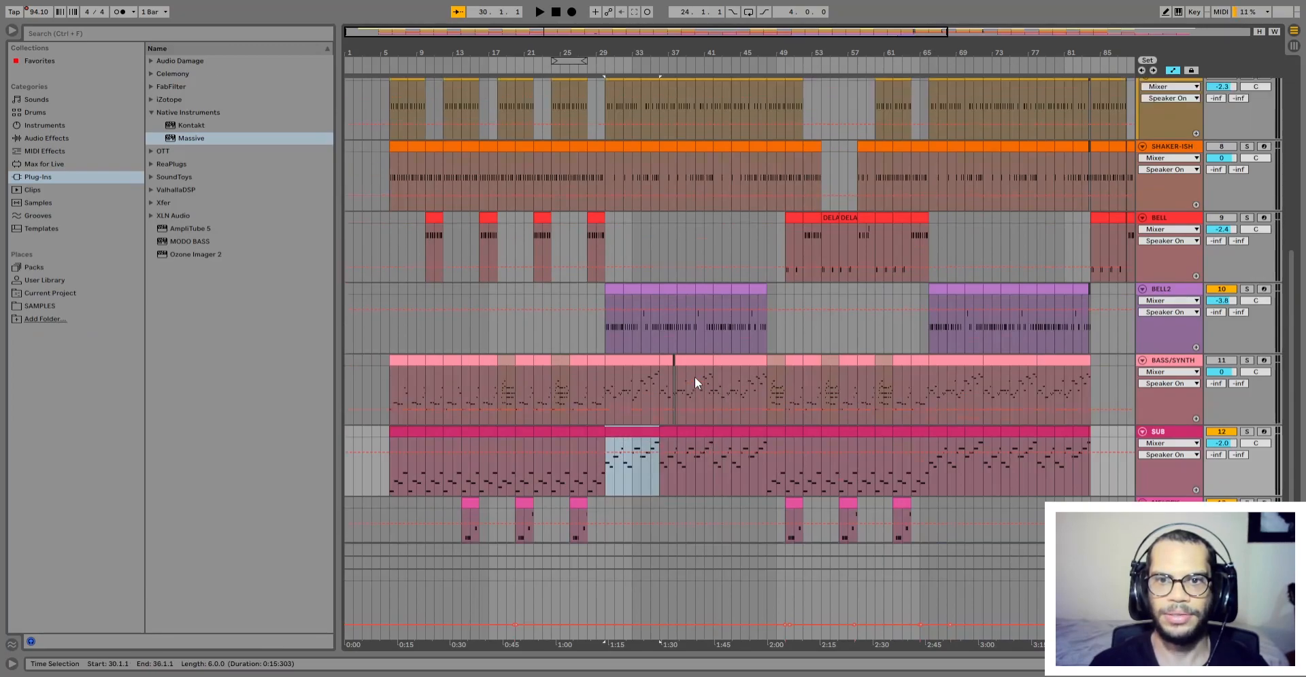
{"action": "scroll", "coordinate": [663, 287], "scroll_direction": "up", "scroll_amount": 3}
{"action": "left_click", "coordinate": [650, 132]}
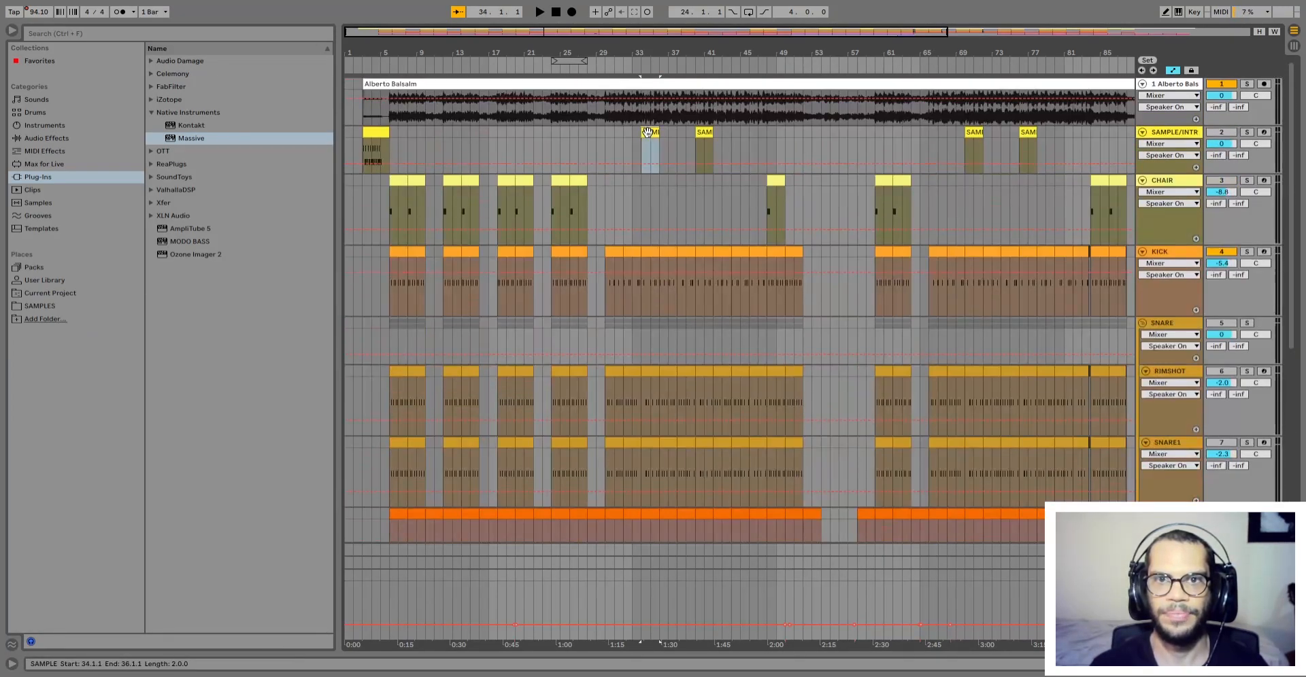
{"action": "scroll", "coordinate": [649, 132], "scroll_direction": "up", "scroll_amount": 3, "text": "ctrl"}
{"action": "scroll", "coordinate": [648, 132], "scroll_direction": "up", "scroll_amount": 2, "text": "ctrl"}
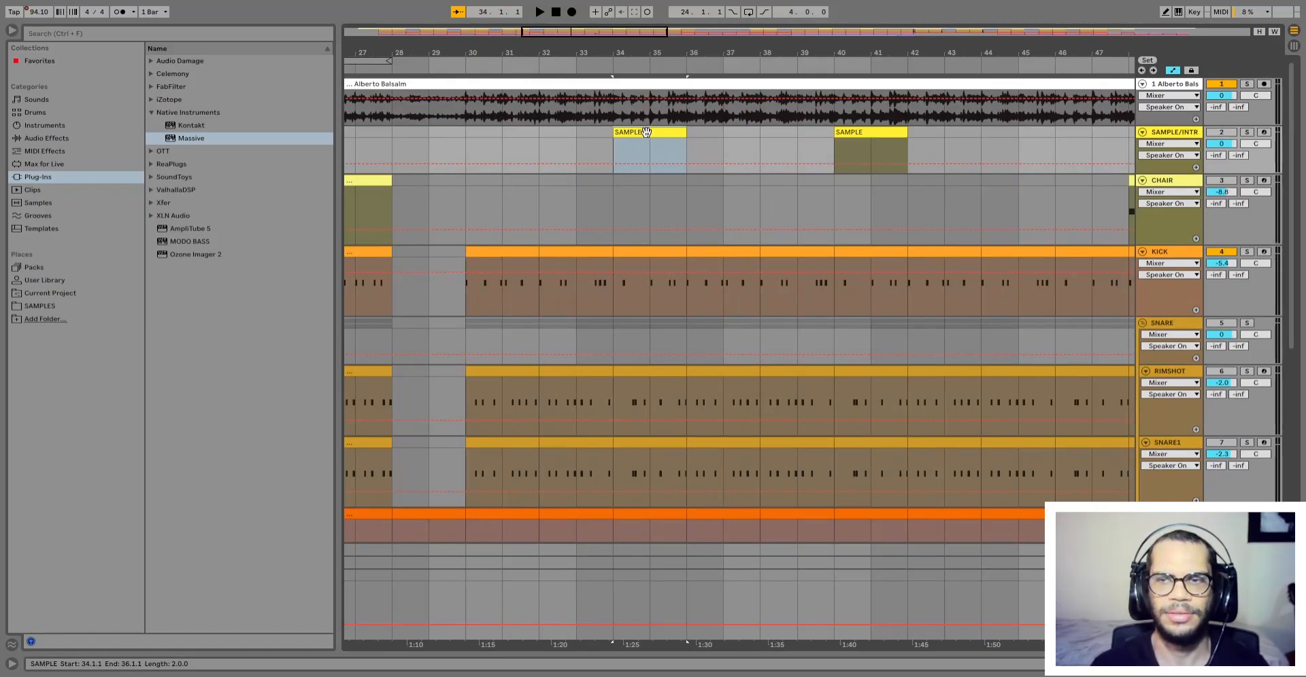
{"action": "key", "text": "space"}
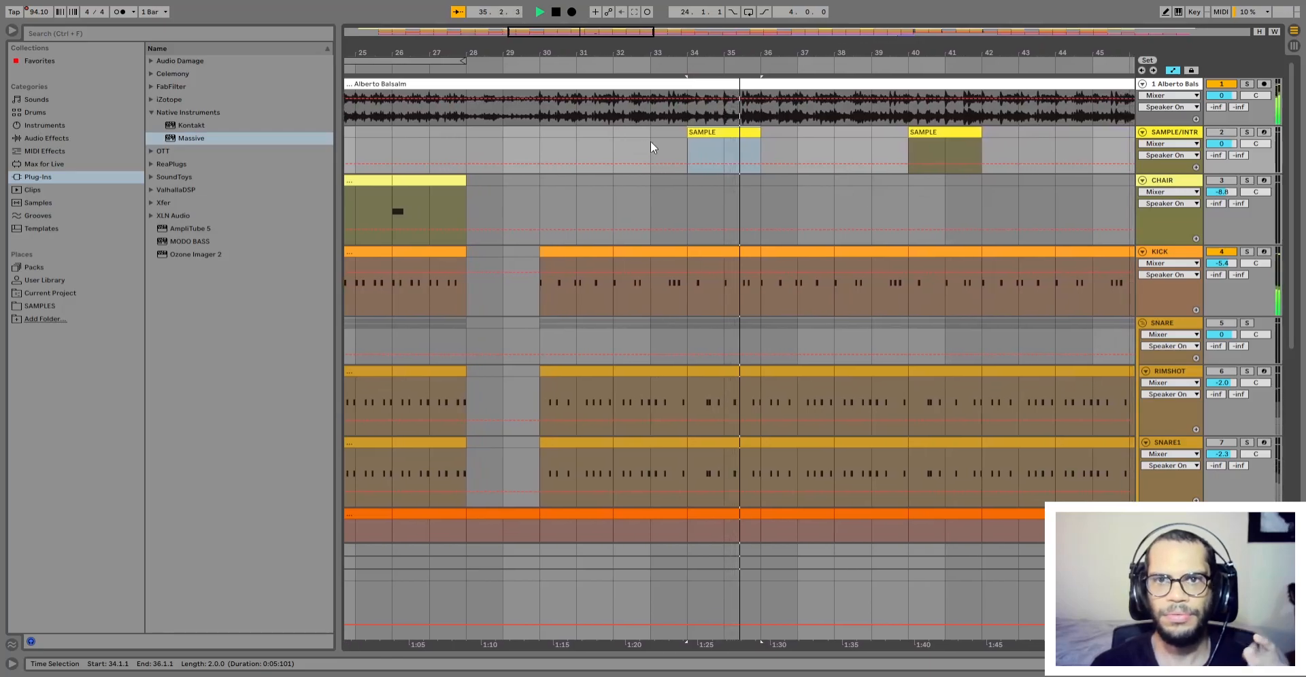
{"action": "key", "text": "space"}
{"action": "key", "text": "space"}
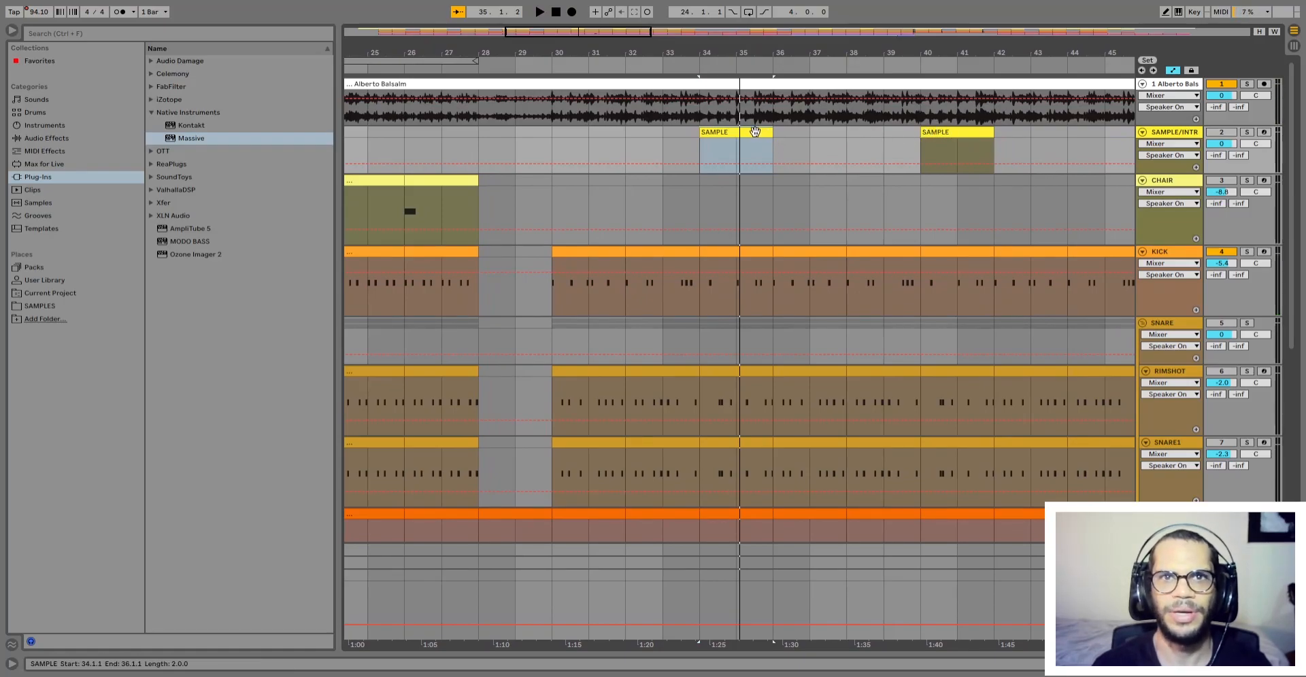
Step: Select the SAMPLE clip from bar 40 to bar 42, play it through and stop playback
{"action": "left_click", "coordinate": [943, 135]}
{"action": "key", "text": "space"}
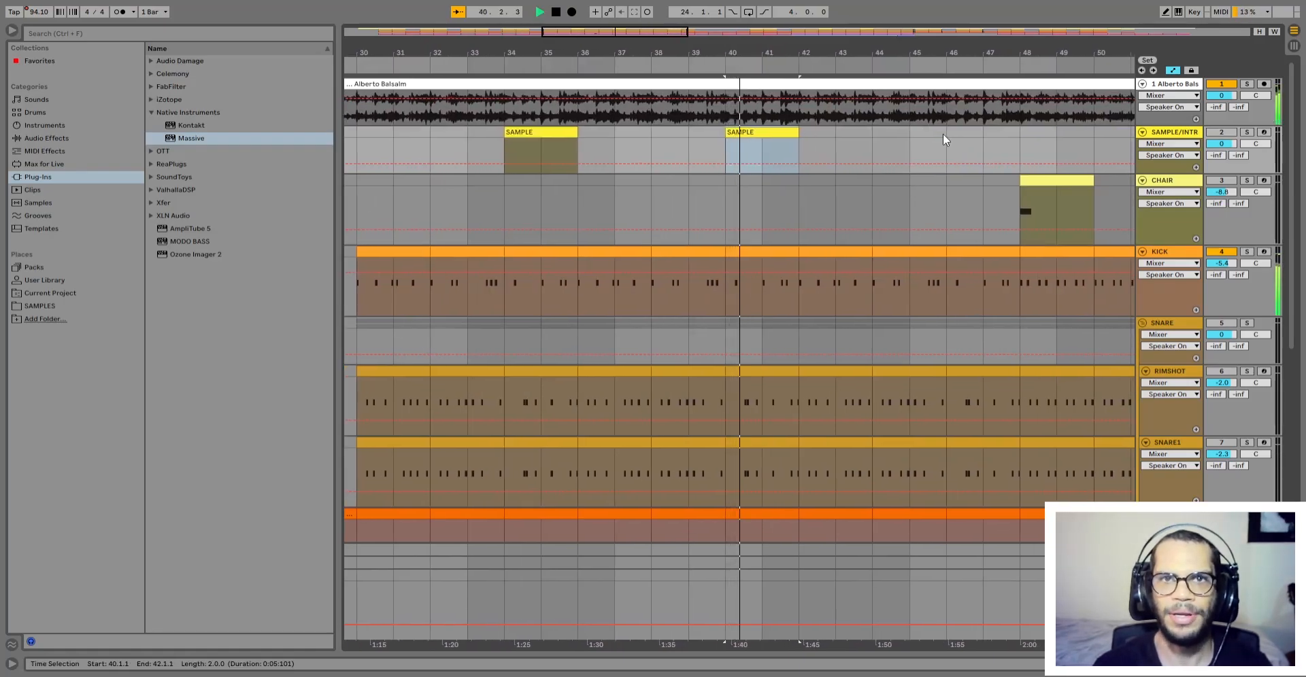
{"action": "scroll", "coordinate": [901, 205], "scroll_direction": "down", "scroll_amount": 1}
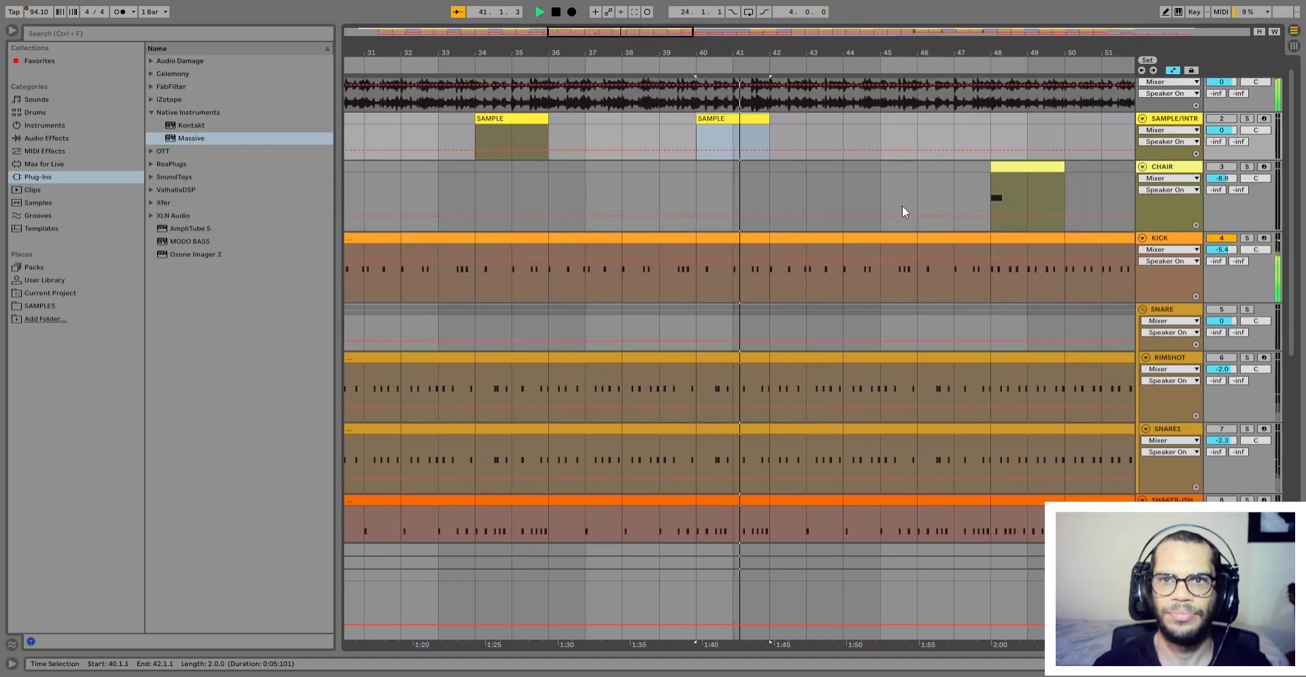
{"action": "scroll", "coordinate": [902, 206], "scroll_direction": "down", "scroll_amount": 5}
{"action": "scroll", "coordinate": [867, 262], "scroll_direction": "up", "scroll_amount": 6}
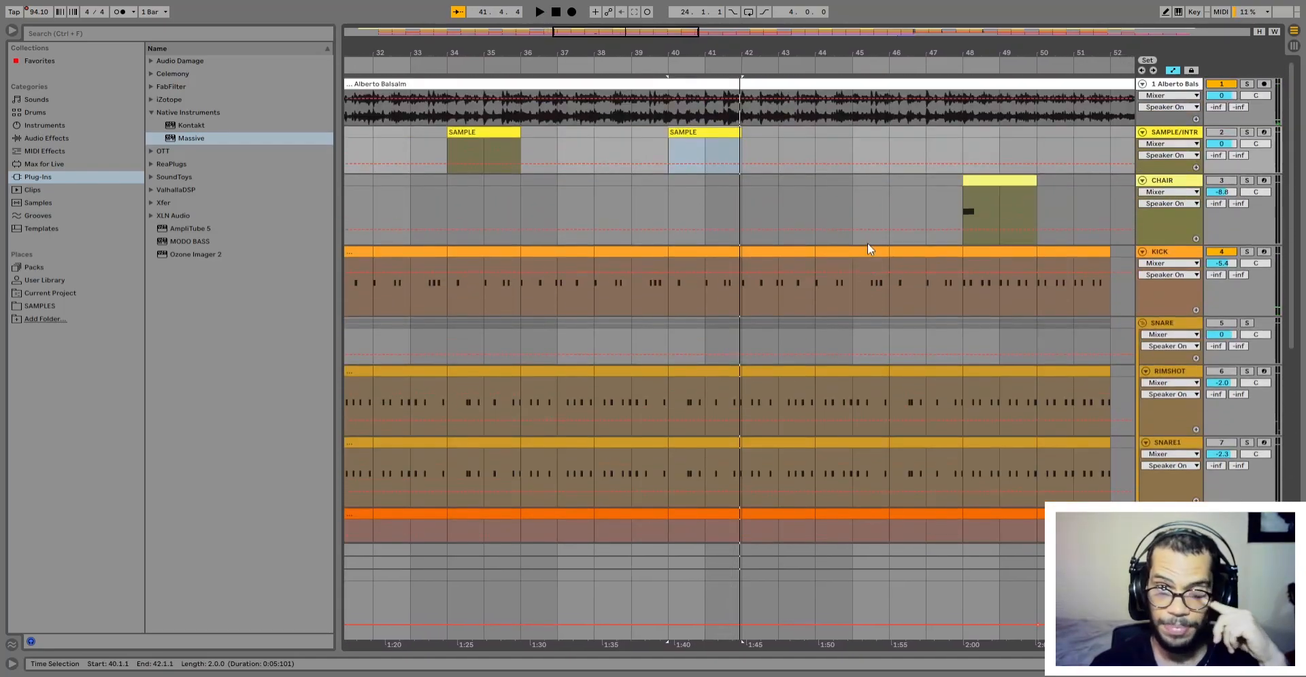
Step: Play the passage starting at bar 46, where the SAMPLE track has no clip
{"action": "left_click", "coordinate": [895, 141]}
{"action": "key", "text": "space"}
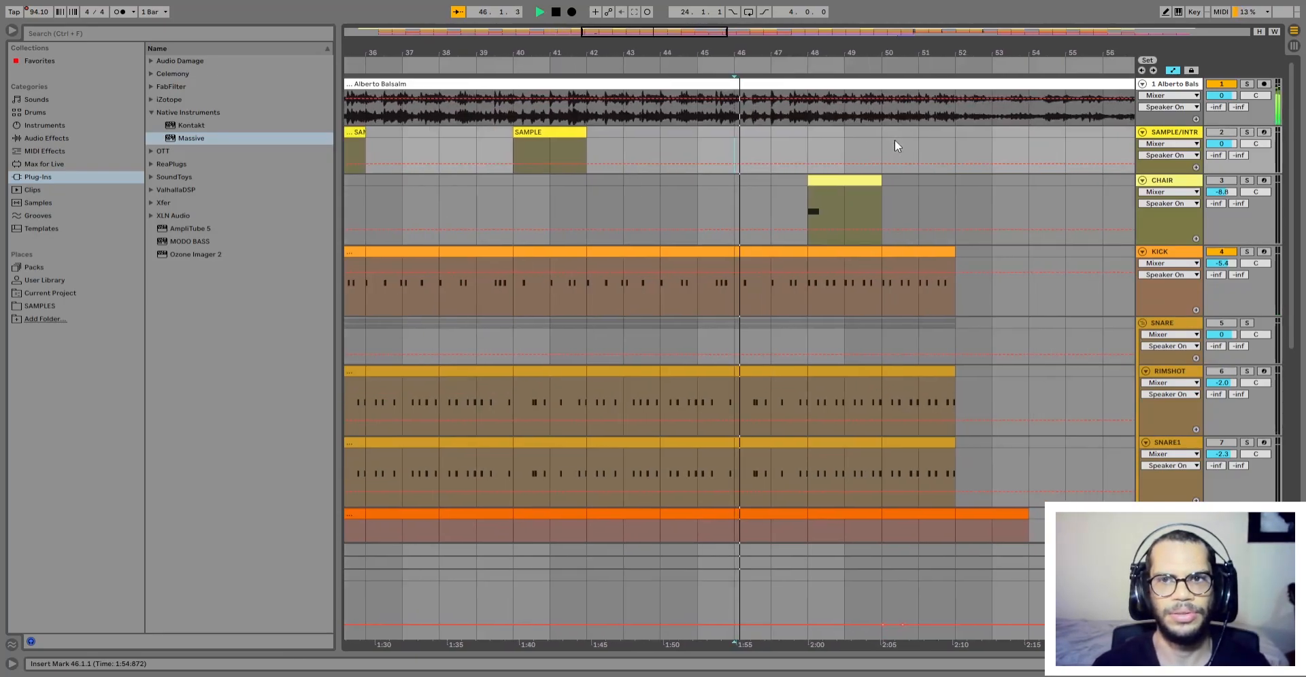
{"action": "key", "text": "space"}
Step: Copy the SAMPLE clip at bar 40 to bar 46 and play the section from there
{"action": "left_click_drag", "start_coordinate": [519, 131], "coordinate": [747, 155]}
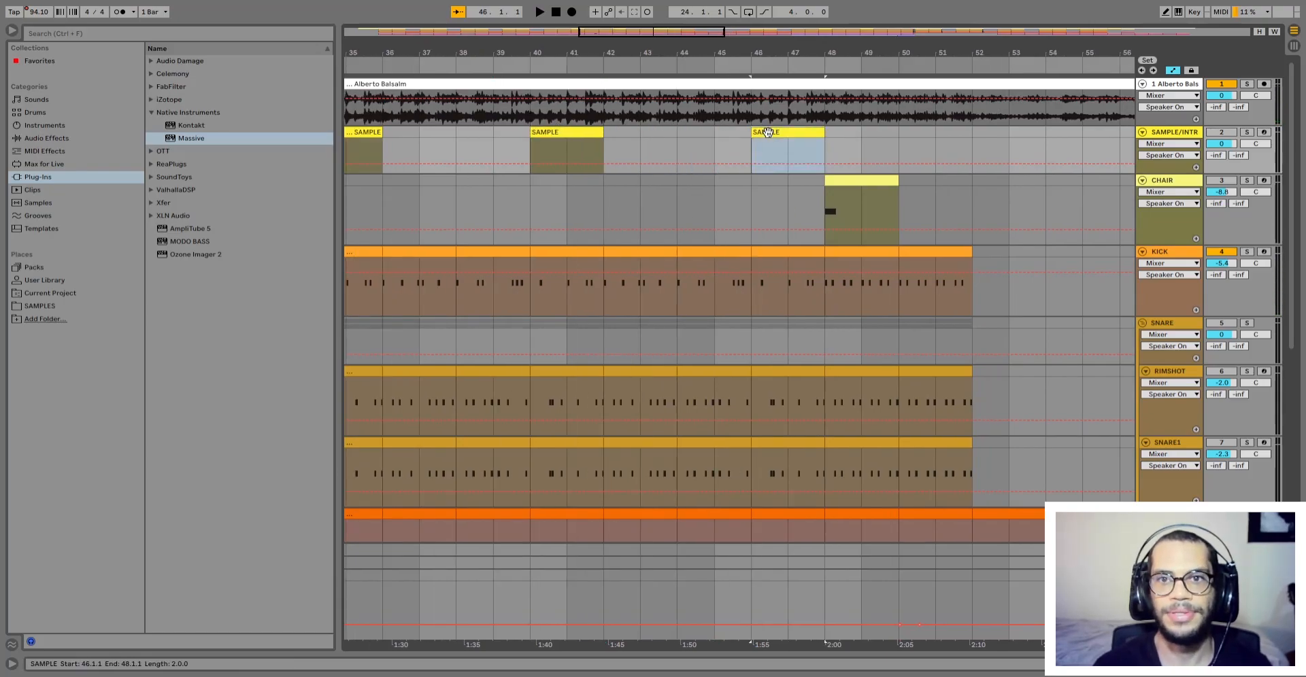
{"action": "key", "text": "space"}
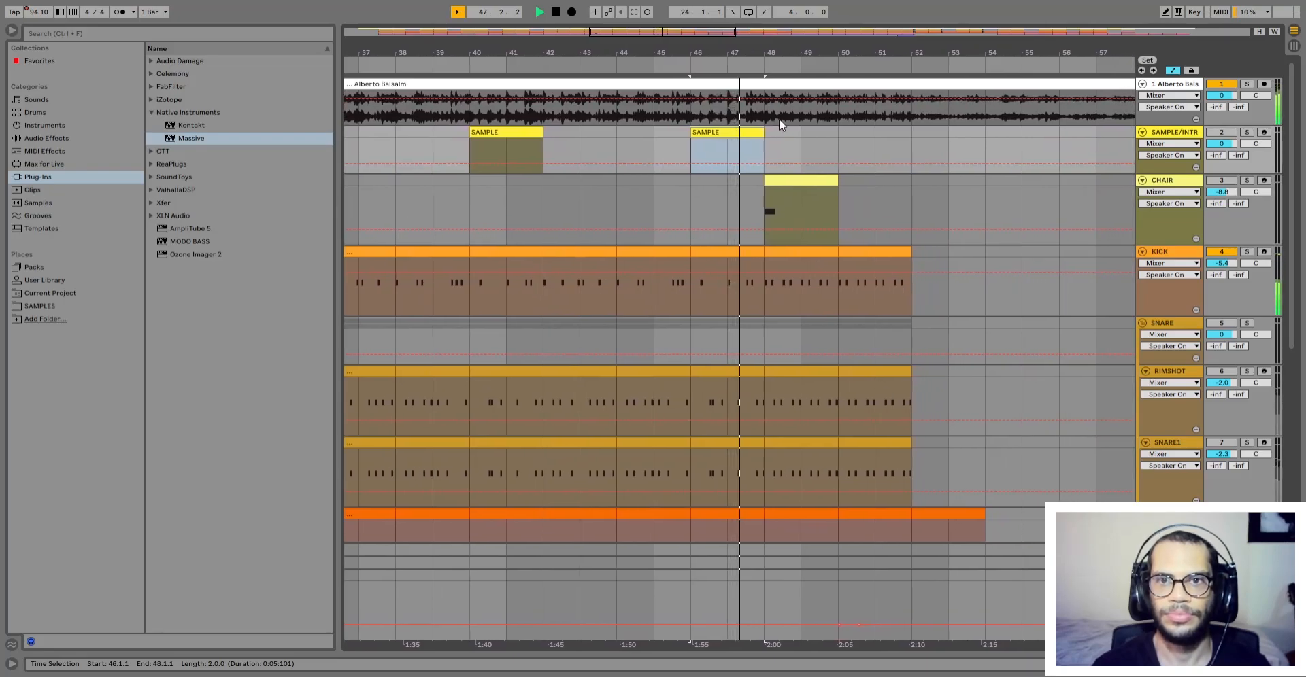
{"action": "key", "text": "space"}
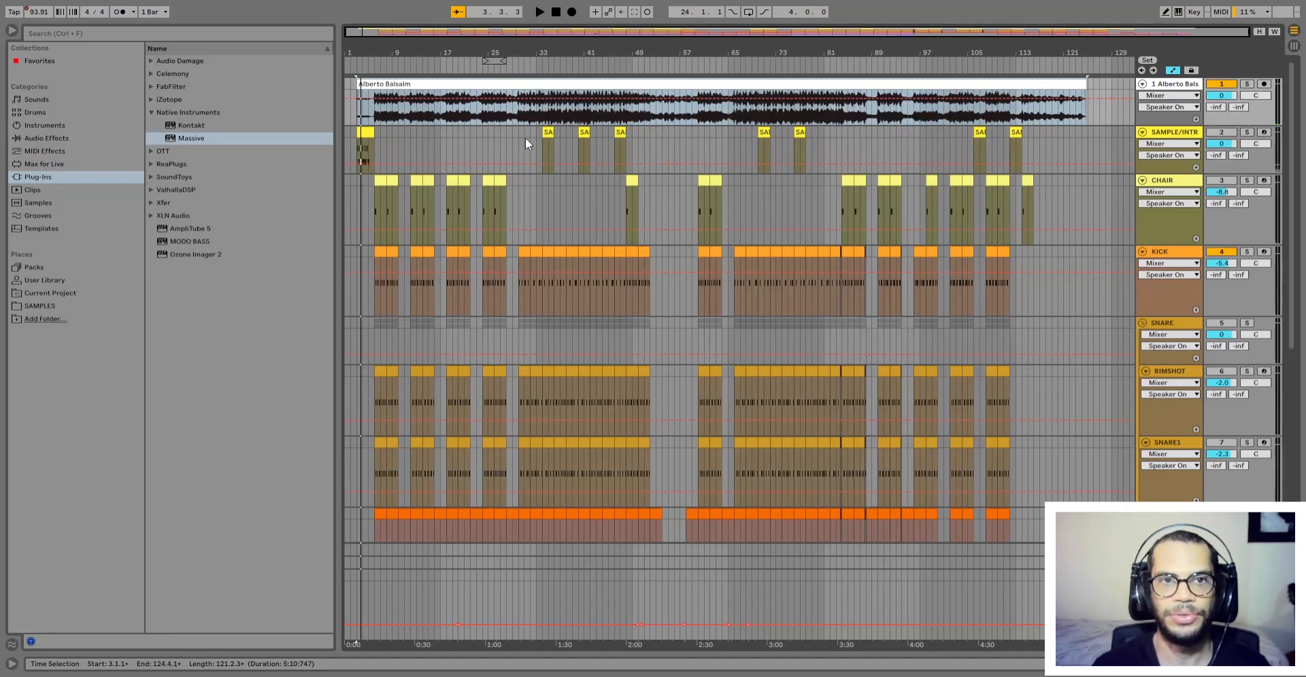
Step: Play the intro from bar 3 and compare it with the SAMPLE clips at bars 34, 40 and 46
{"action": "key", "text": "space"}
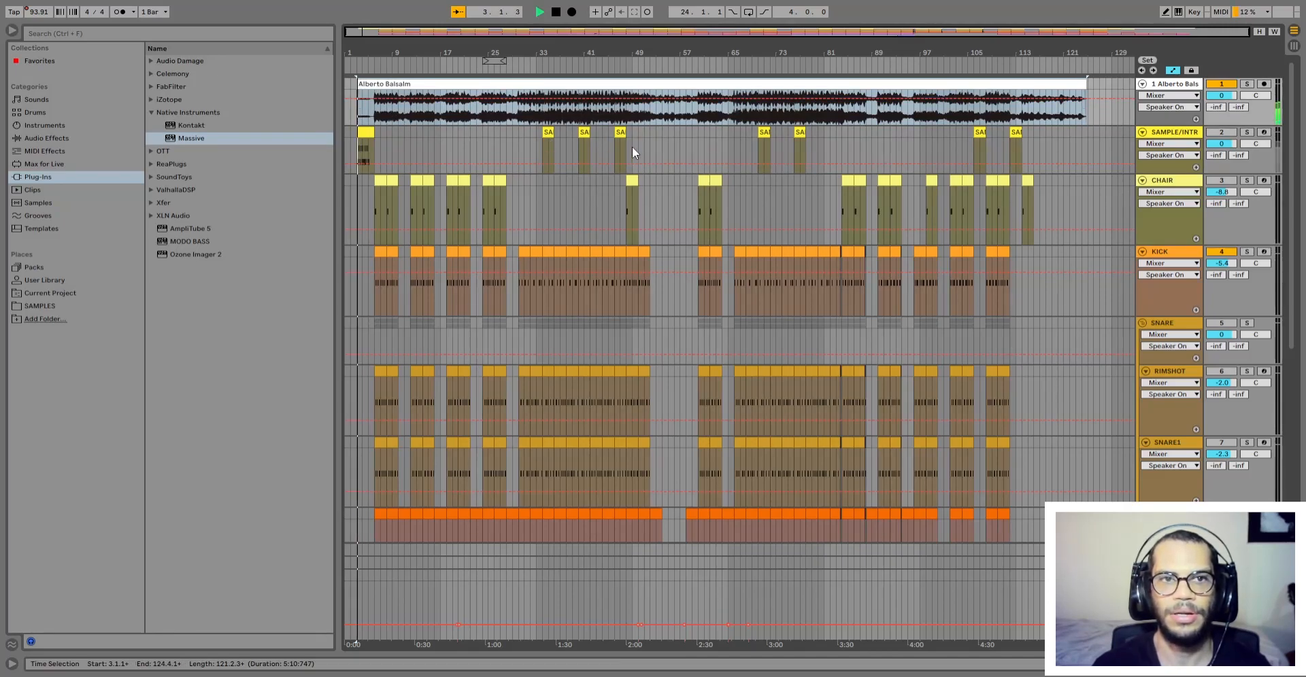
{"action": "key", "text": "space"}
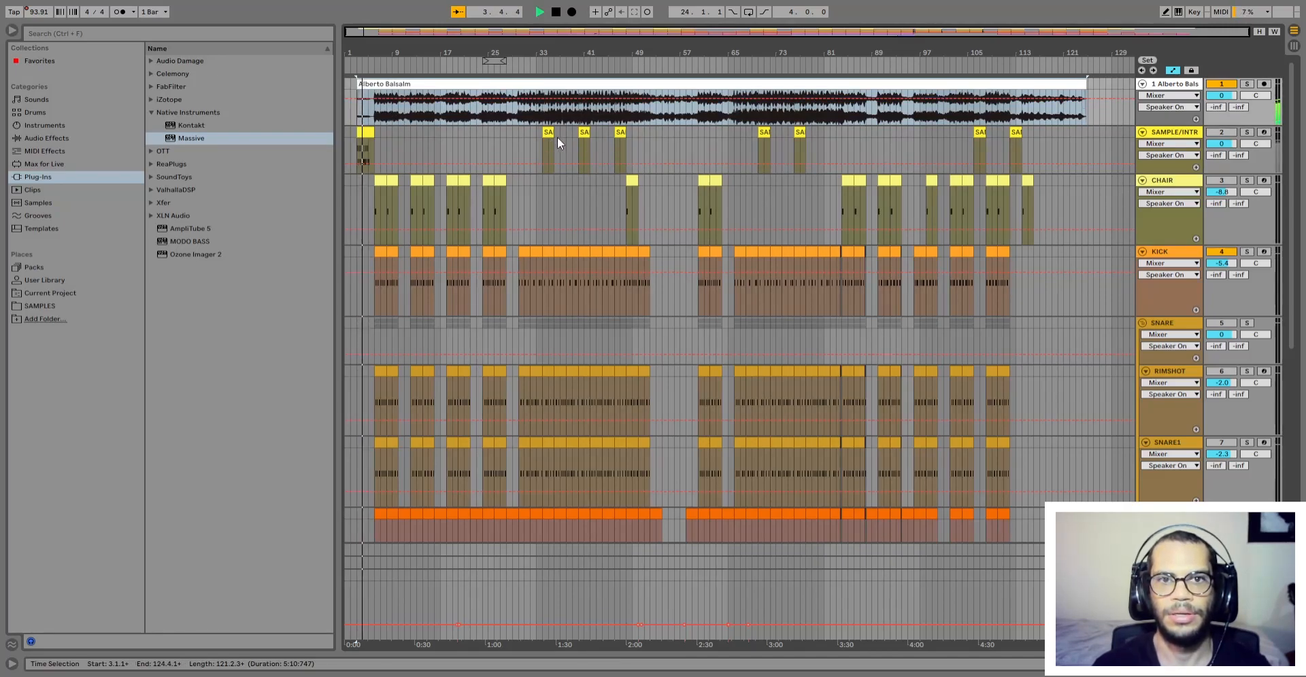
{"action": "left_click", "coordinate": [548, 132]}
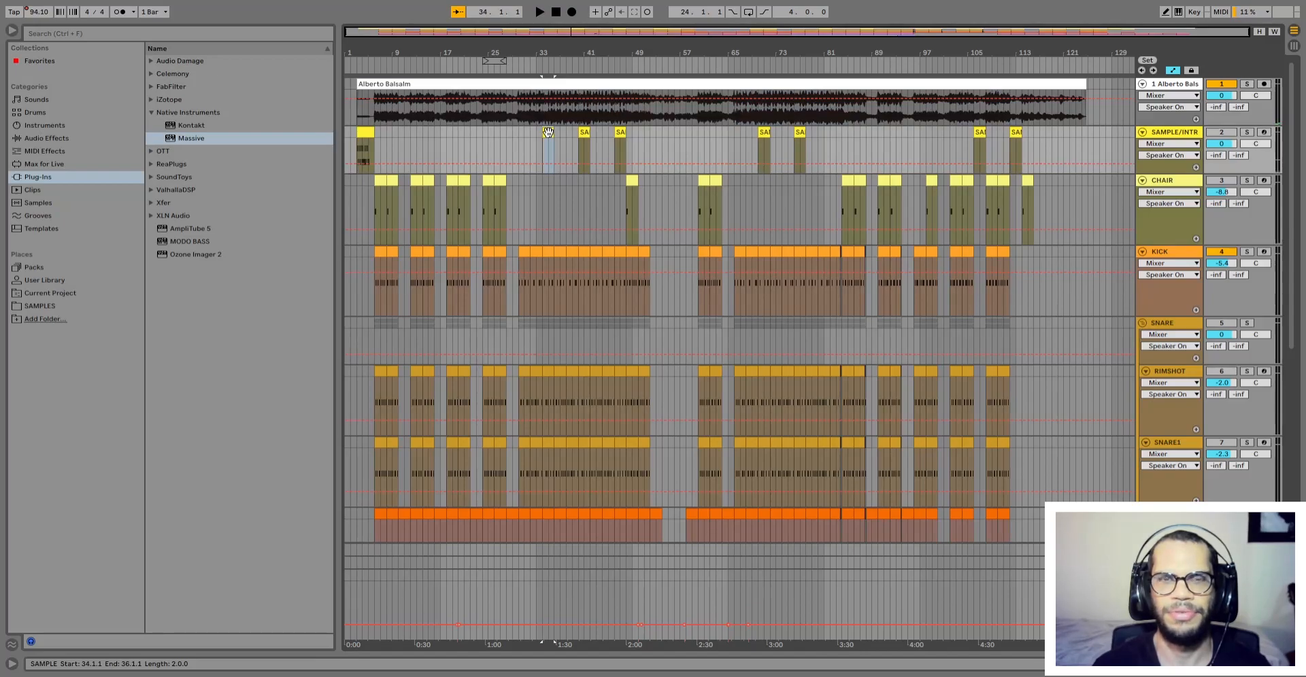
{"action": "key", "text": "space"}
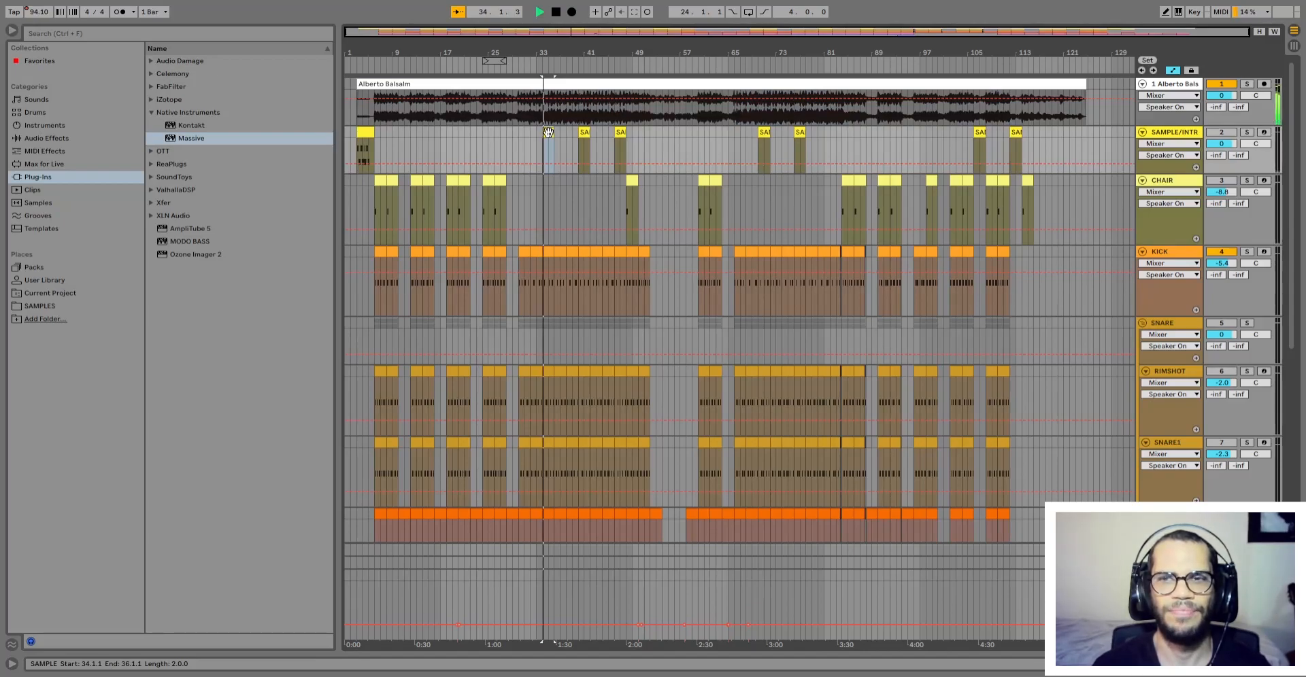
{"action": "left_click", "coordinate": [586, 132]}
{"action": "key", "text": "space"}
{"action": "left_click", "coordinate": [618, 133]}
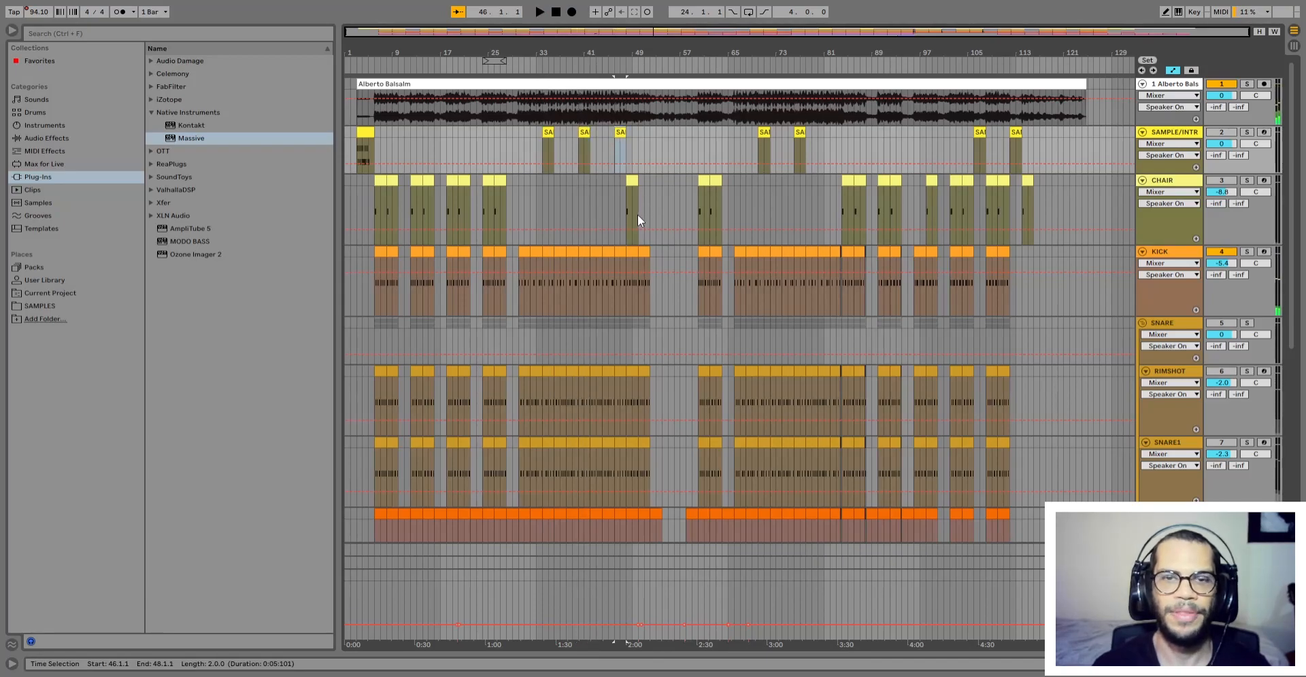
{"action": "key", "text": "space"}
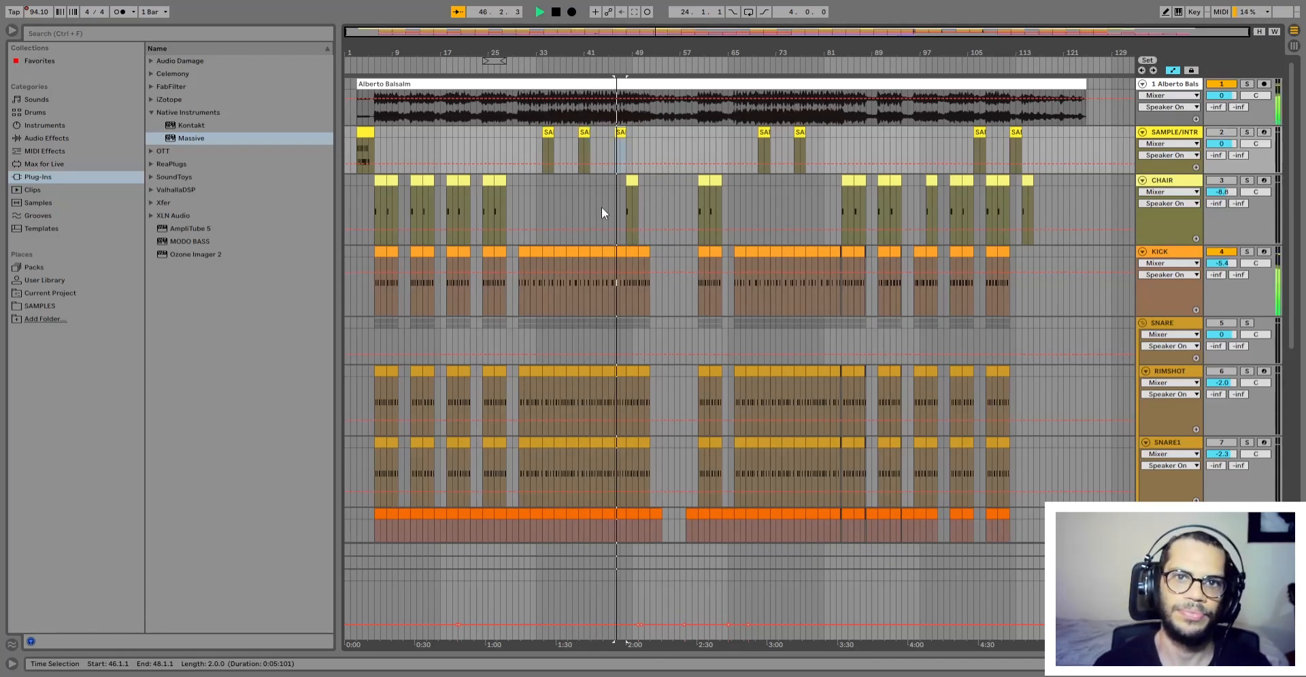
{"action": "scroll", "coordinate": [602, 207], "scroll_direction": "down", "scroll_amount": 2}
{"action": "key", "text": "space"}
Step: Select the BASS/SYNTH clips from bar 30 to bar 48
{"action": "scroll", "coordinate": [605, 224], "scroll_direction": "down", "scroll_amount": 10}
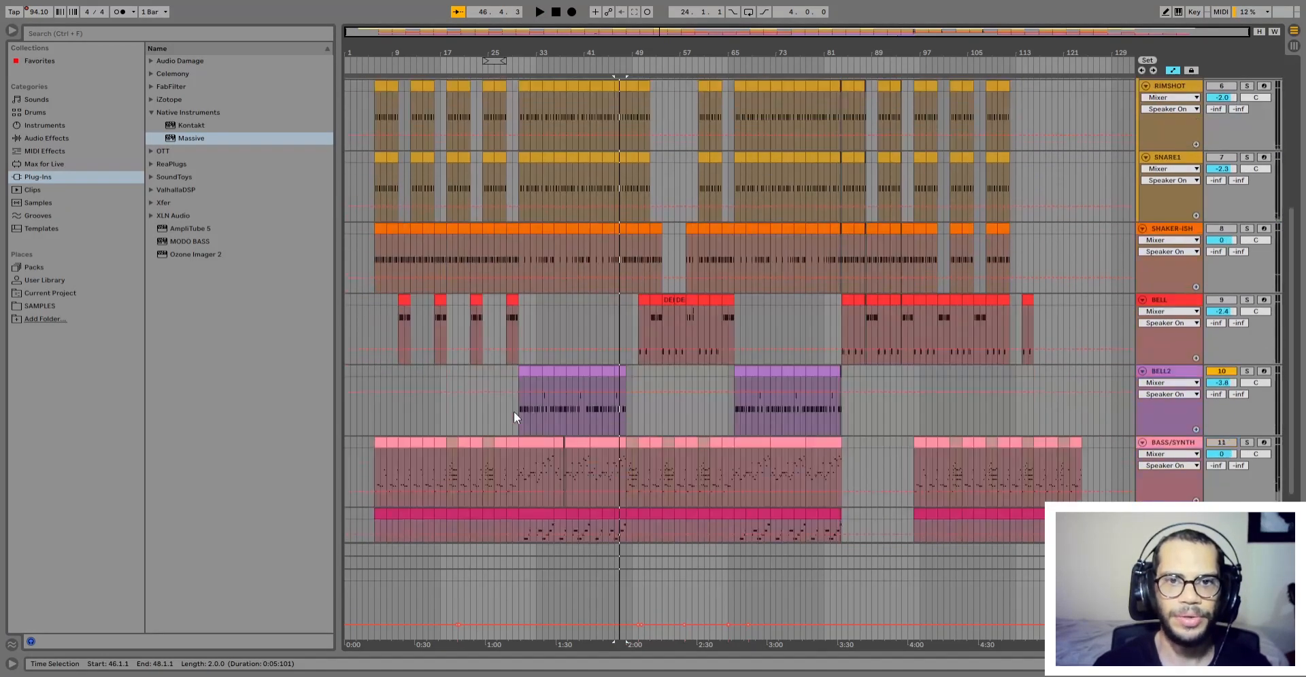
{"action": "left_click", "coordinate": [533, 293]}
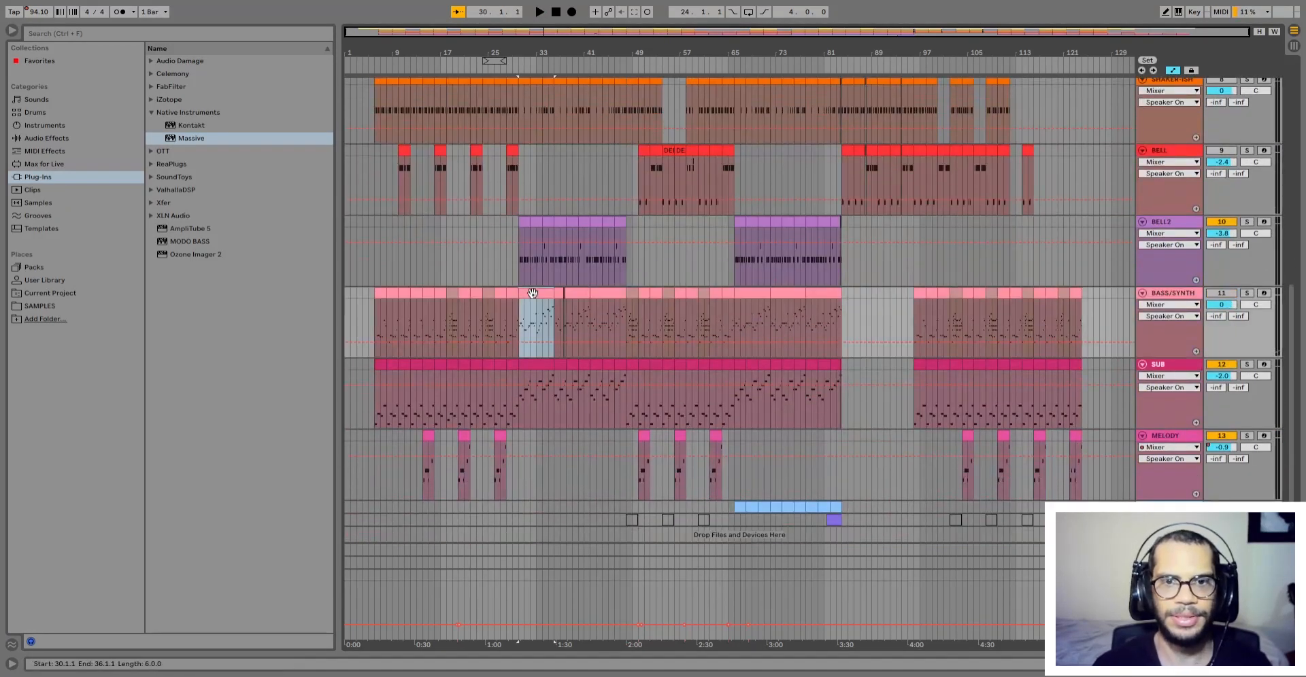
{"action": "left_click_drag", "start_coordinate": [575, 291], "coordinate": [622, 313]}
{"action": "scroll", "coordinate": [601, 329], "scroll_direction": "down", "scroll_amount": 1}
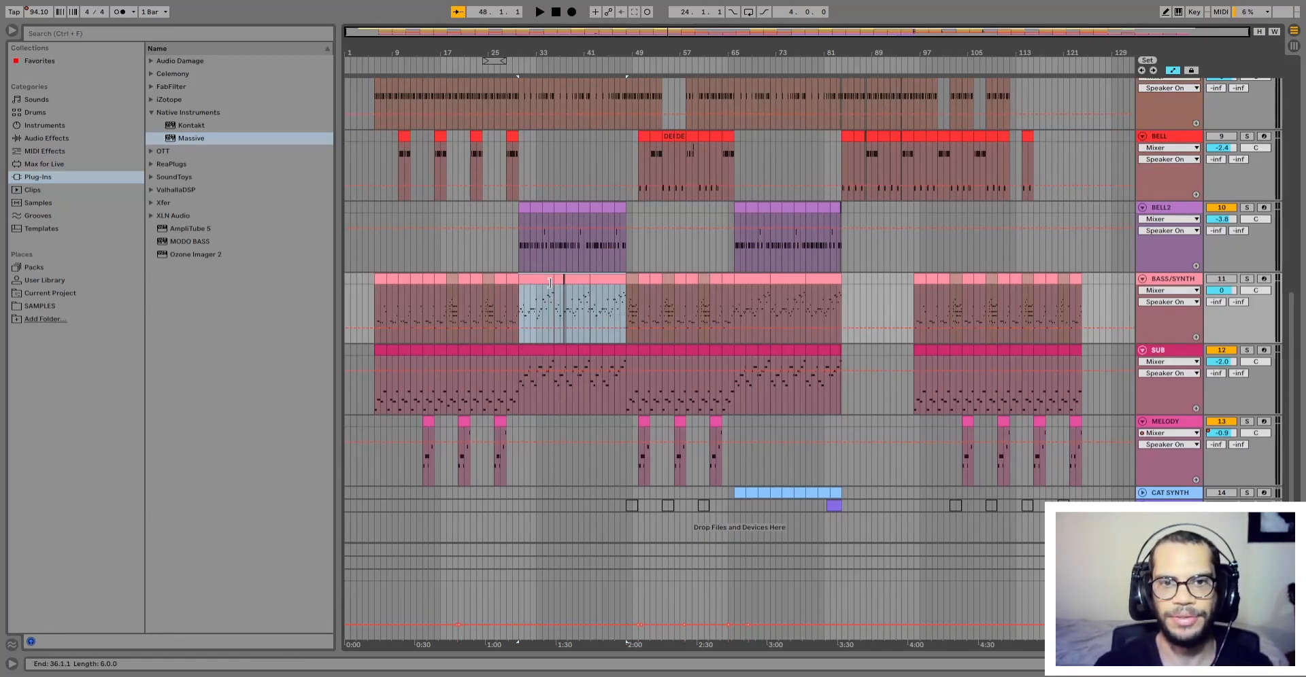
{"action": "left_click_drag", "start_coordinate": [552, 278], "coordinate": [547, 277]}
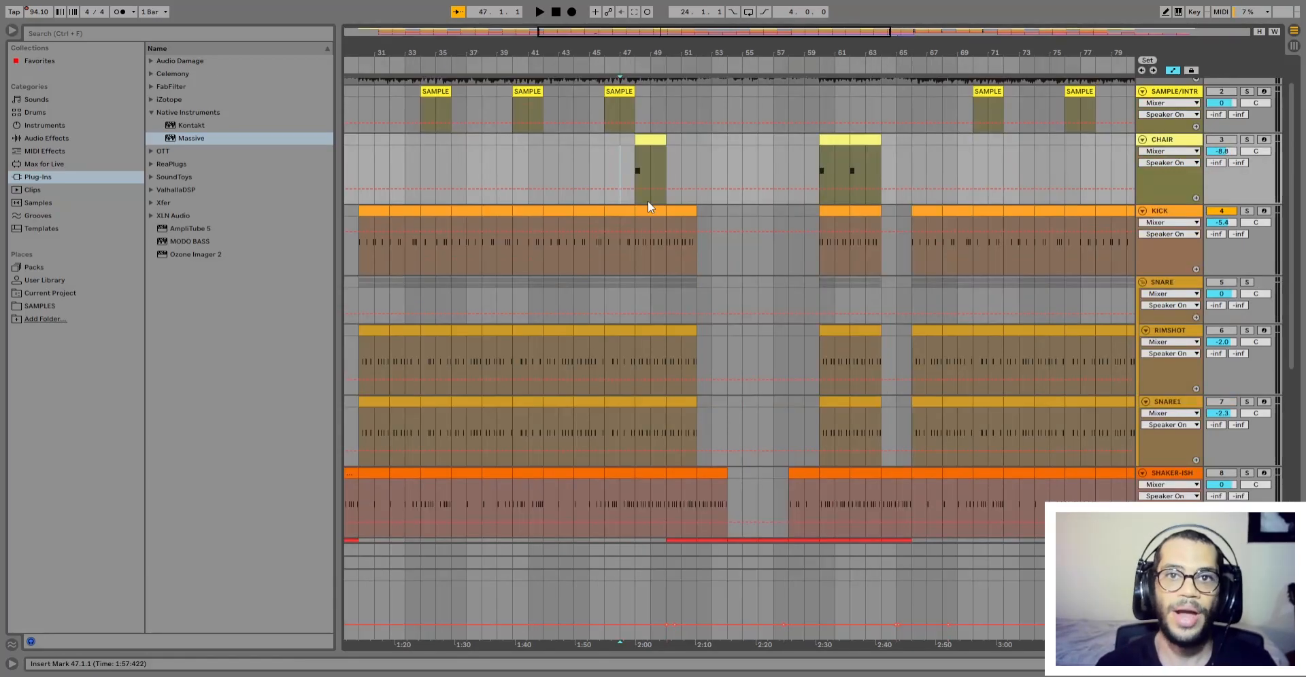
Step: Examine the track layout around bar 48, and play the section from bar 46 with the BASS/SYNTH part selected up to bar 48
{"action": "scroll", "coordinate": [572, 373], "scroll_direction": "down", "scroll_amount": 10}
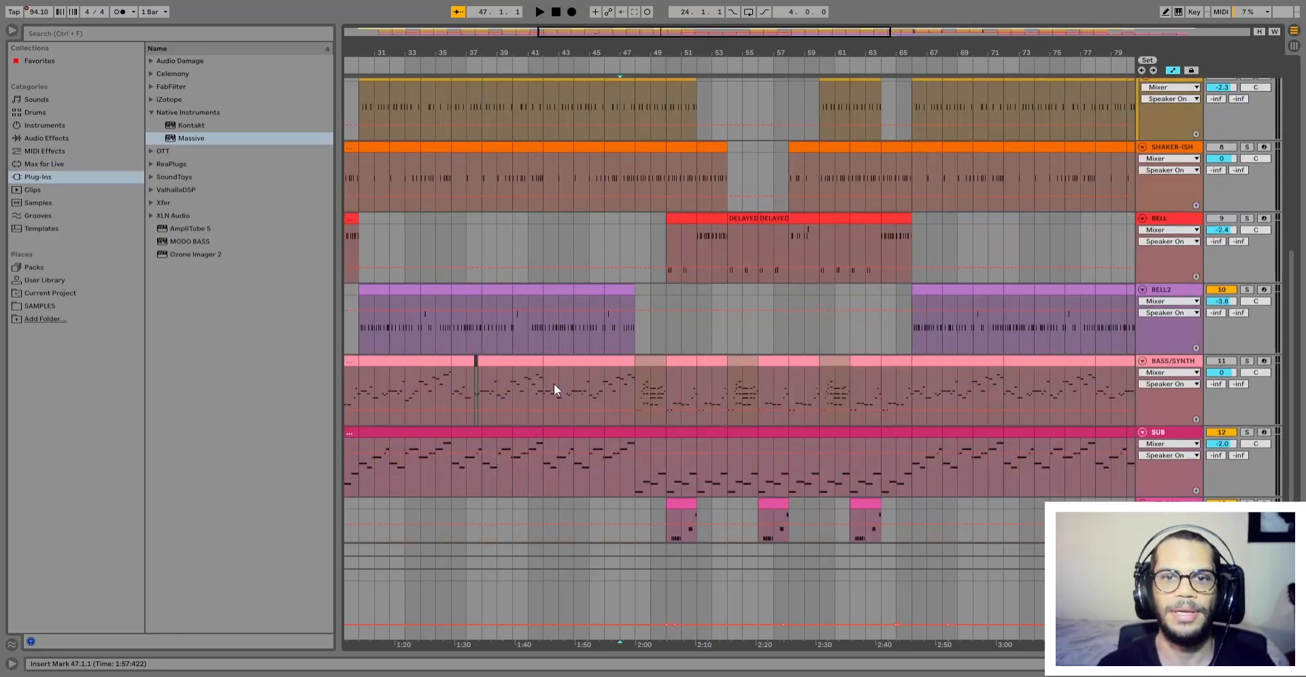
{"action": "scroll", "coordinate": [554, 384], "scroll_direction": "up", "scroll_amount": 10}
{"action": "scroll", "coordinate": [559, 370], "scroll_direction": "down", "scroll_amount": 1}
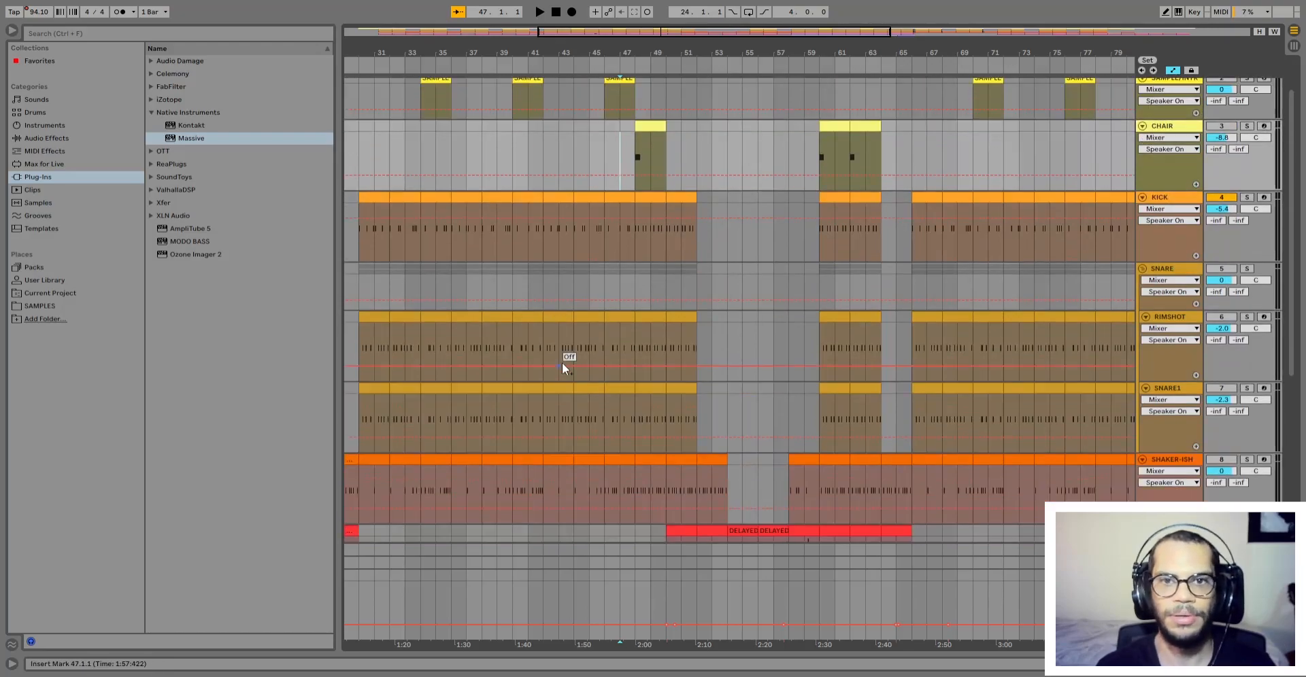
{"action": "scroll", "coordinate": [658, 333], "scroll_direction": "down", "scroll_amount": 4}
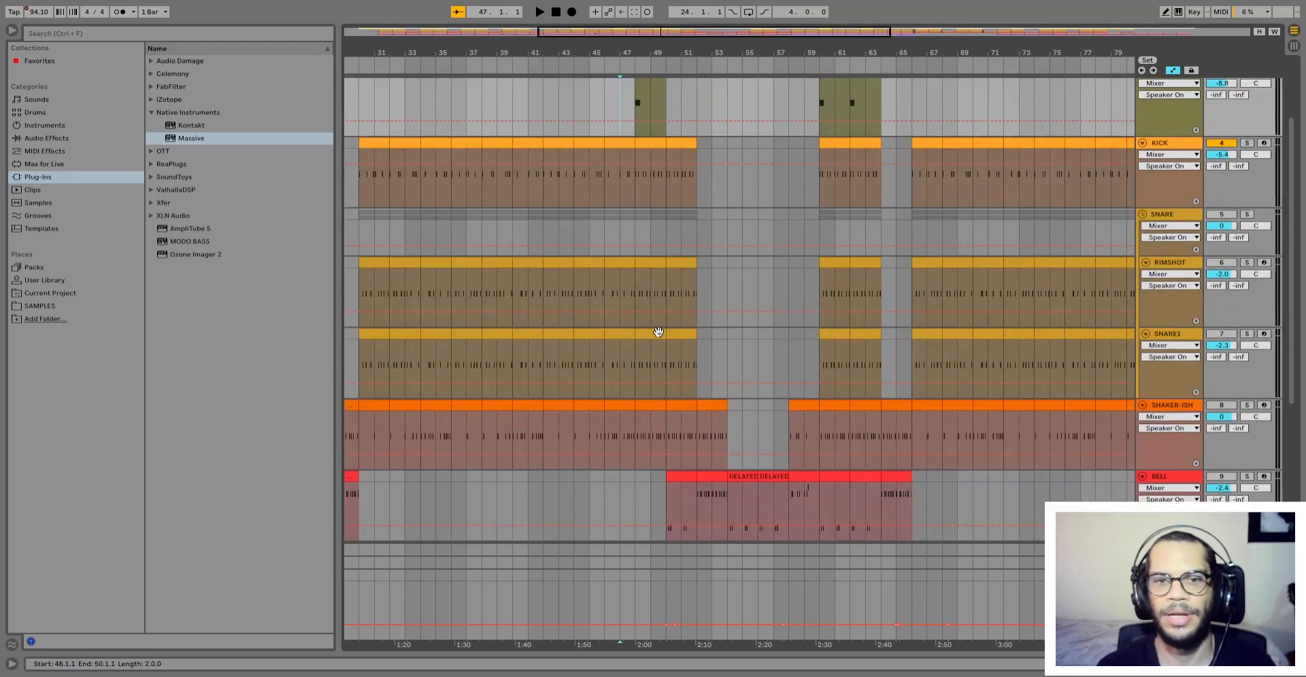
{"action": "scroll", "coordinate": [658, 333], "scroll_direction": "down", "scroll_amount": 2}
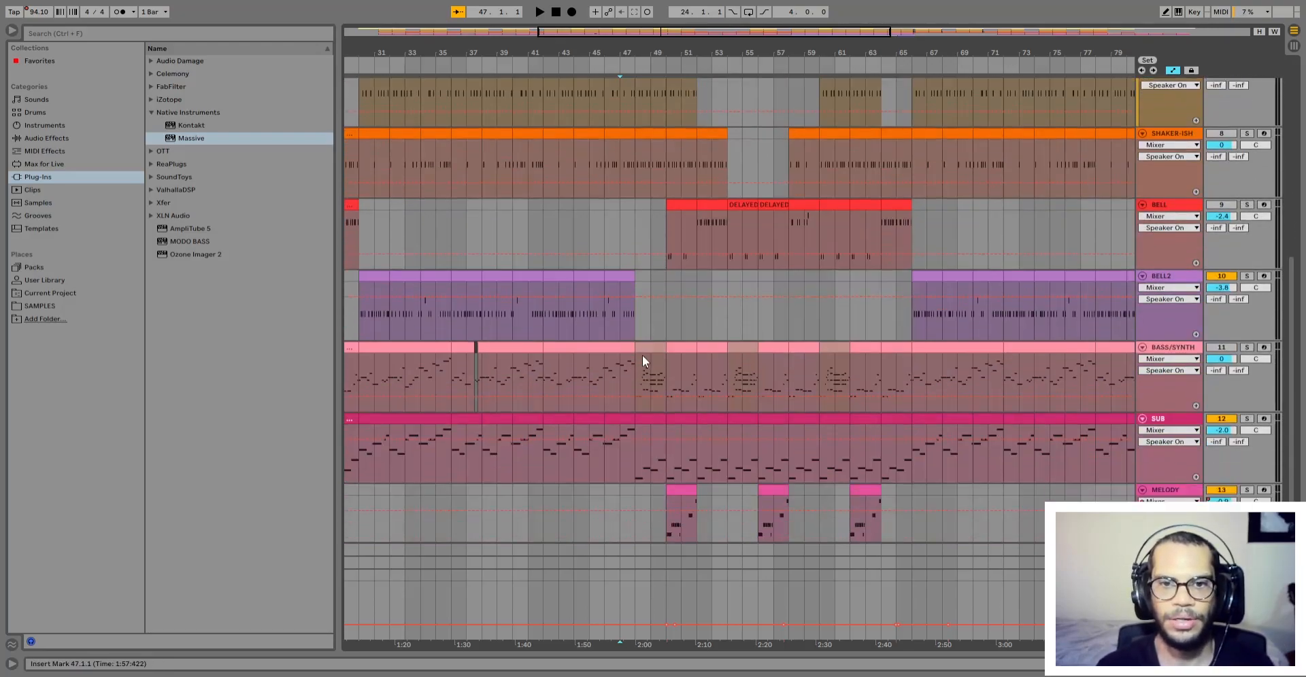
{"action": "left_click", "coordinate": [642, 348]}
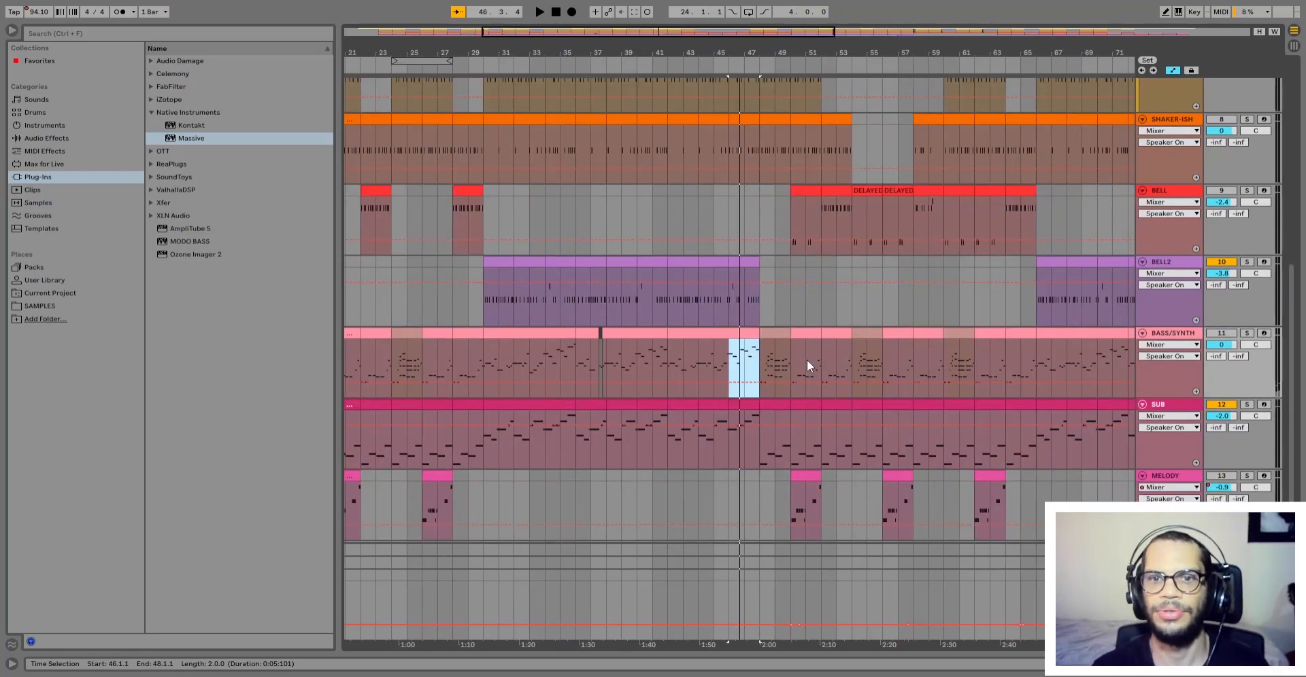
{"action": "scroll", "coordinate": [807, 361], "scroll_direction": "up", "scroll_amount": 5}
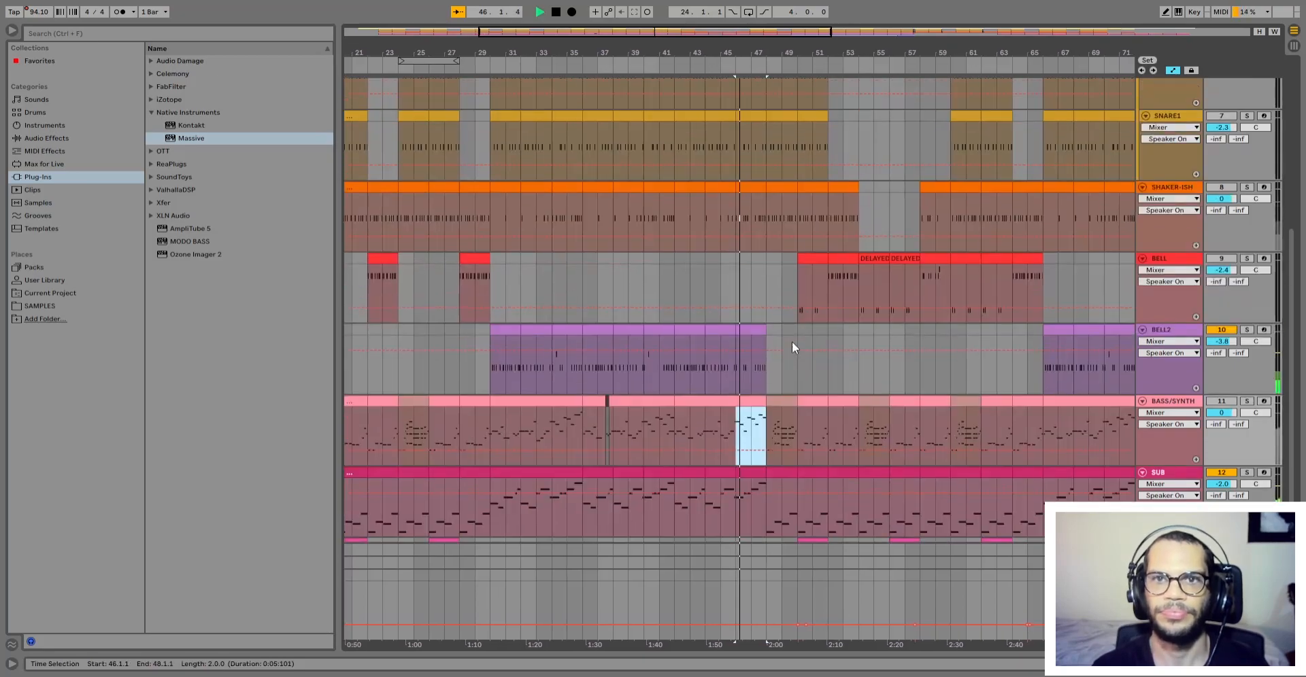
{"action": "scroll", "coordinate": [773, 179], "scroll_direction": "up", "scroll_amount": 2}
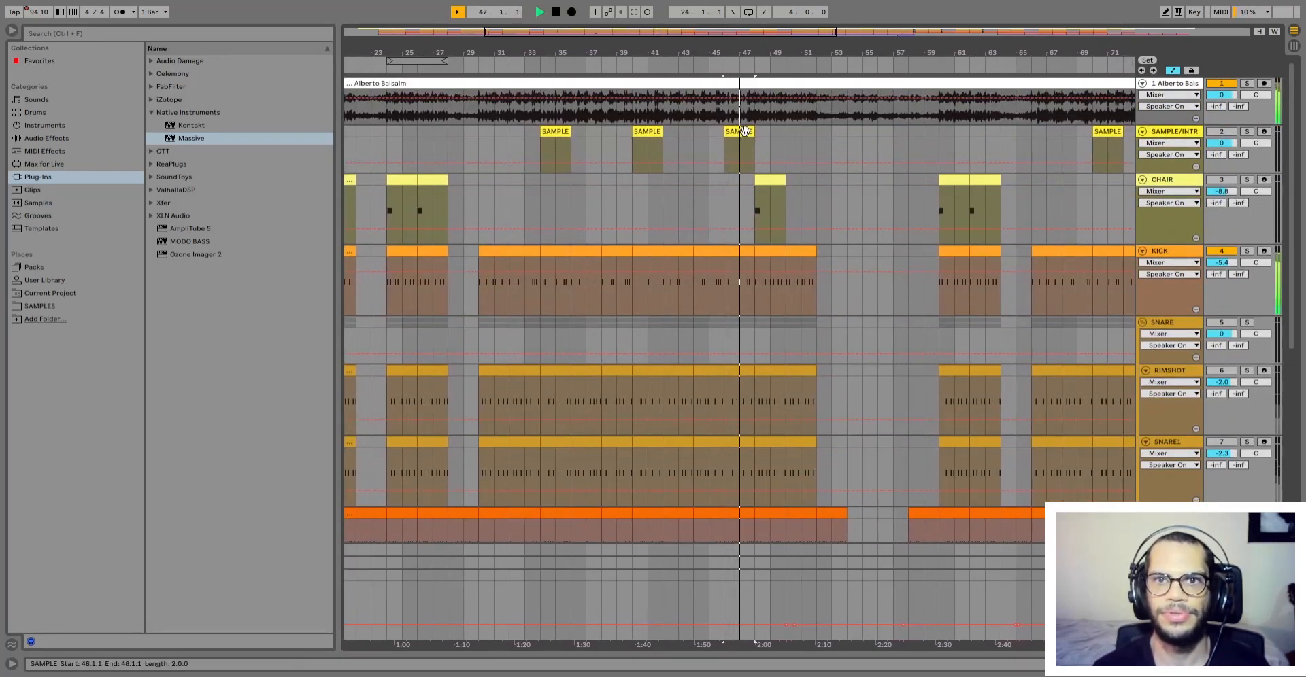
Step: Select the BASS/SYNTH clip from bar 48 to 50 and the MELODY clip at bar 50 during playback
{"action": "scroll", "coordinate": [765, 199], "scroll_direction": "down", "scroll_amount": 1}
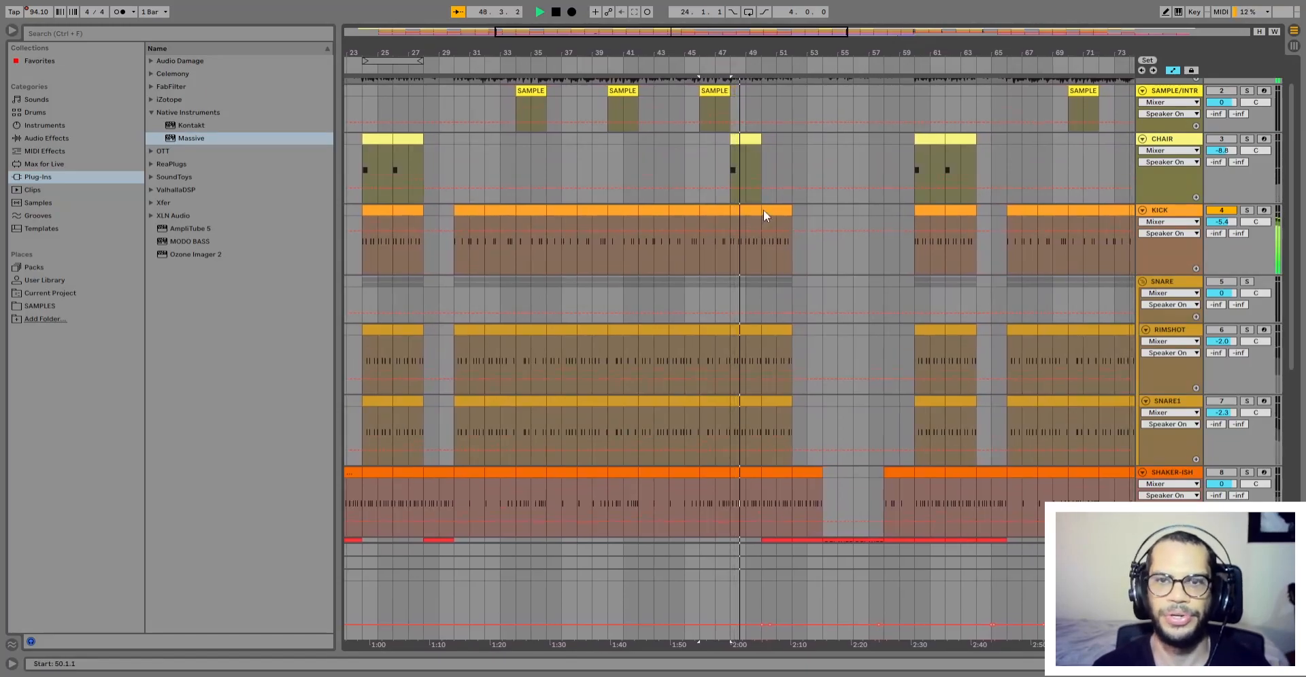
{"action": "scroll", "coordinate": [747, 276], "scroll_direction": "down", "scroll_amount": 4}
{"action": "scroll", "coordinate": [746, 274], "scroll_direction": "down", "scroll_amount": 5}
{"action": "left_click", "coordinate": [727, 320]}
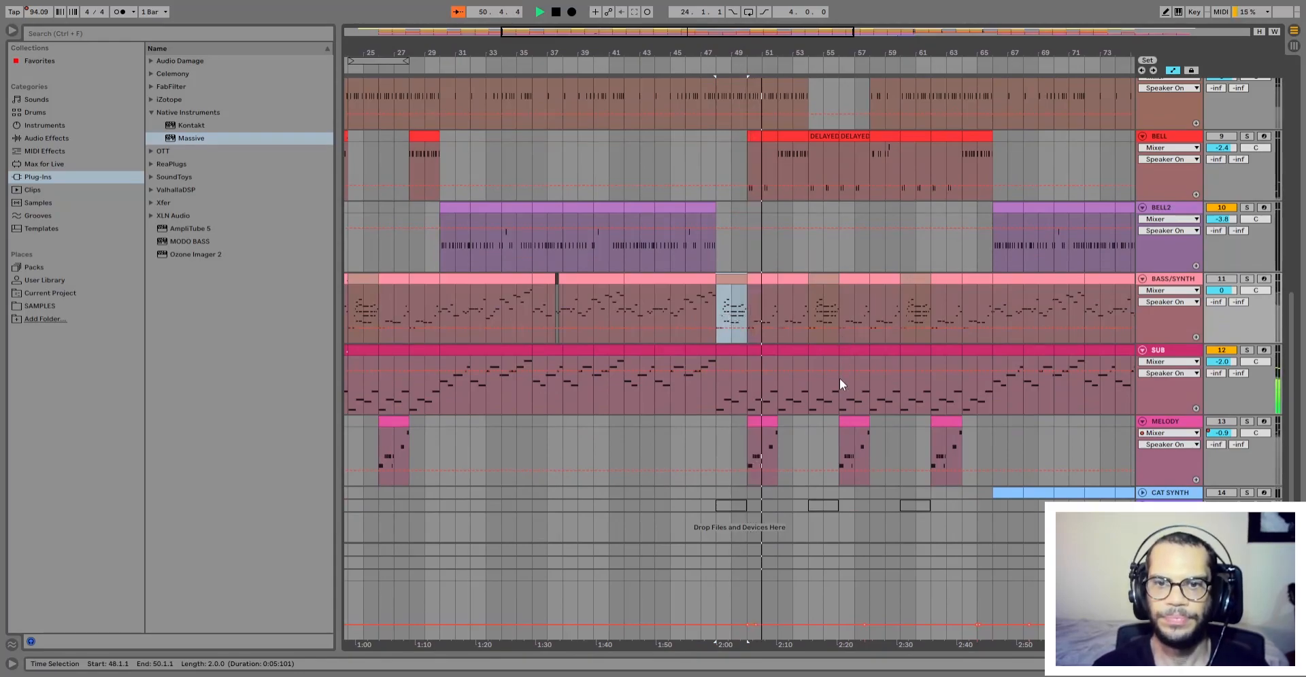
{"action": "left_click", "coordinate": [776, 437]}
{"action": "scroll", "coordinate": [770, 436], "scroll_direction": "up", "scroll_amount": 4}
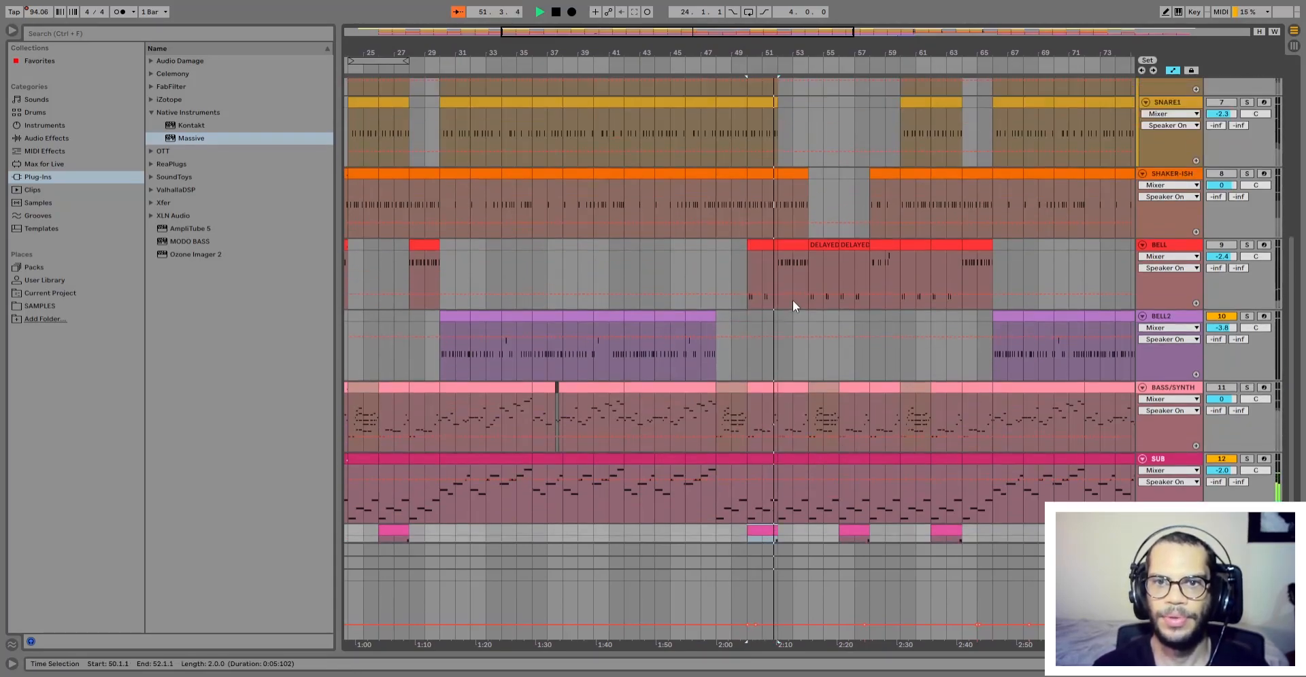
Step: Select the BELL clip from bar 52 to 54, compare it with the drum tracks above, and stop playback
{"action": "left_click_drag", "start_coordinate": [793, 301], "coordinate": [798, 246]}
{"action": "scroll", "coordinate": [771, 358], "scroll_direction": "up", "scroll_amount": 3}
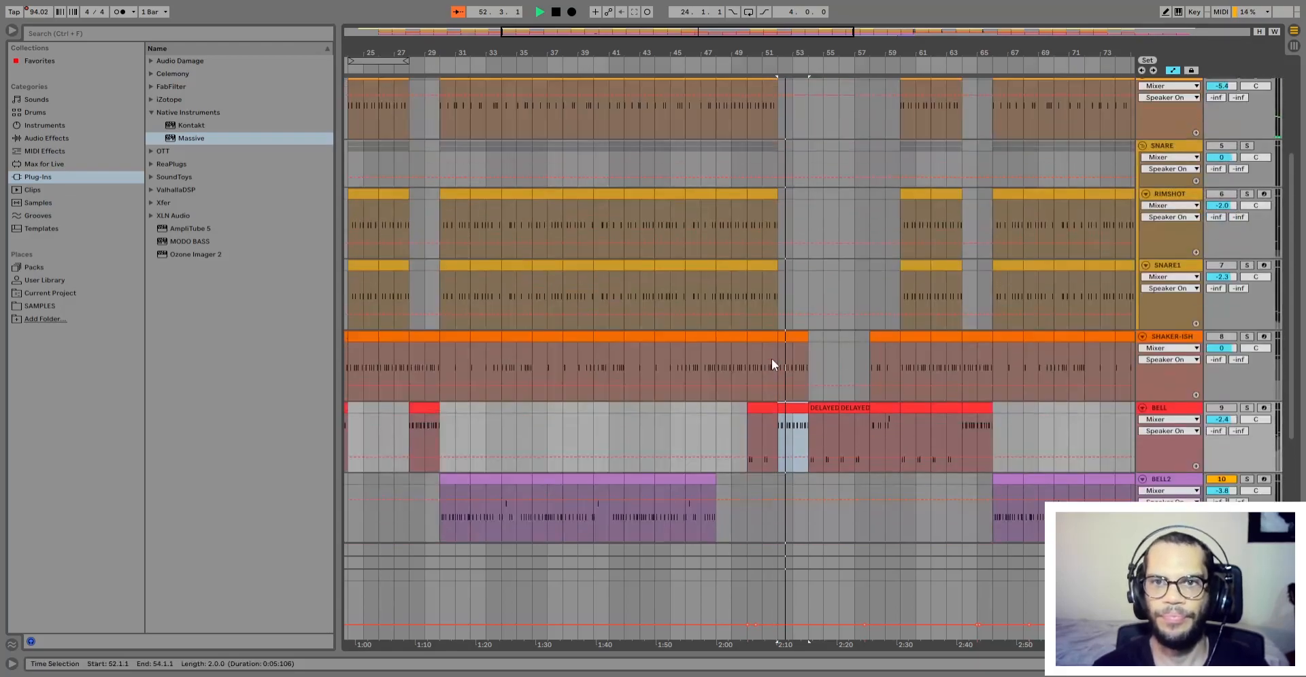
{"action": "scroll", "coordinate": [771, 354], "scroll_direction": "down", "scroll_amount": 3}
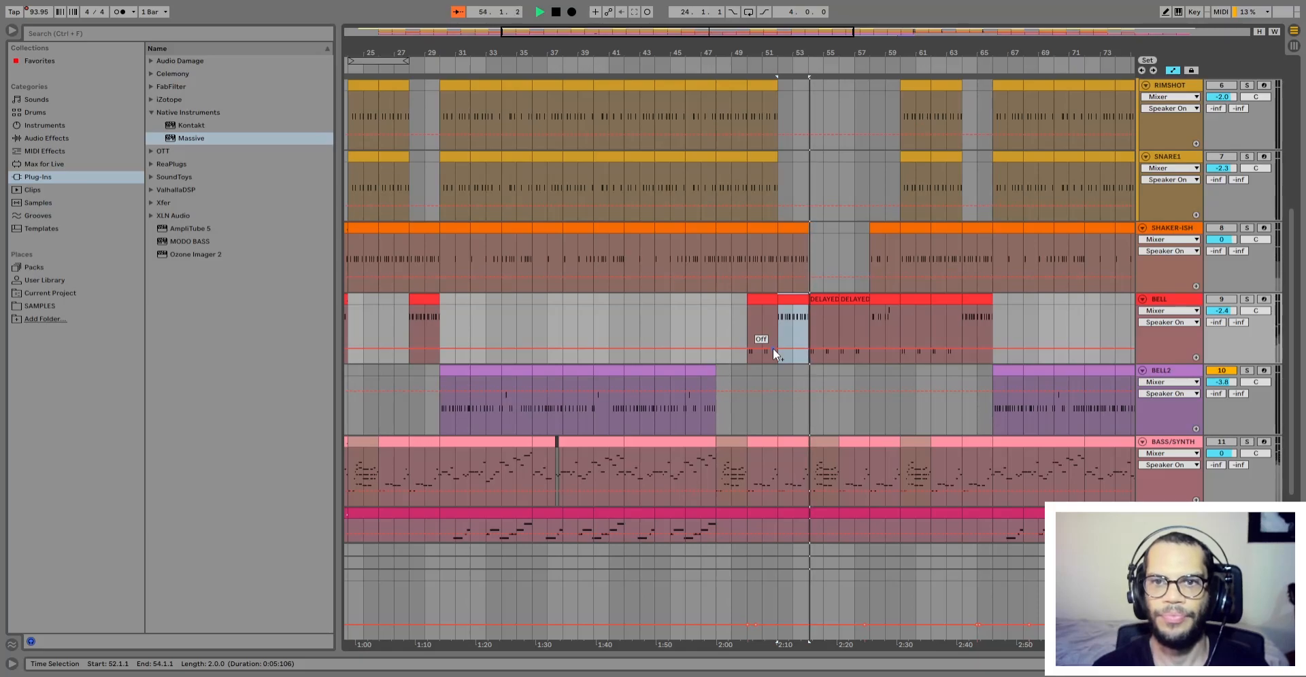
{"action": "key", "text": "space"}
Step: Select the BELL clip from bar 50 to 52 and examine its place in the arrangement against the surrounding tracks
{"action": "left_click", "coordinate": [761, 300]}
{"action": "scroll", "coordinate": [752, 305], "scroll_direction": "down", "scroll_amount": 2}
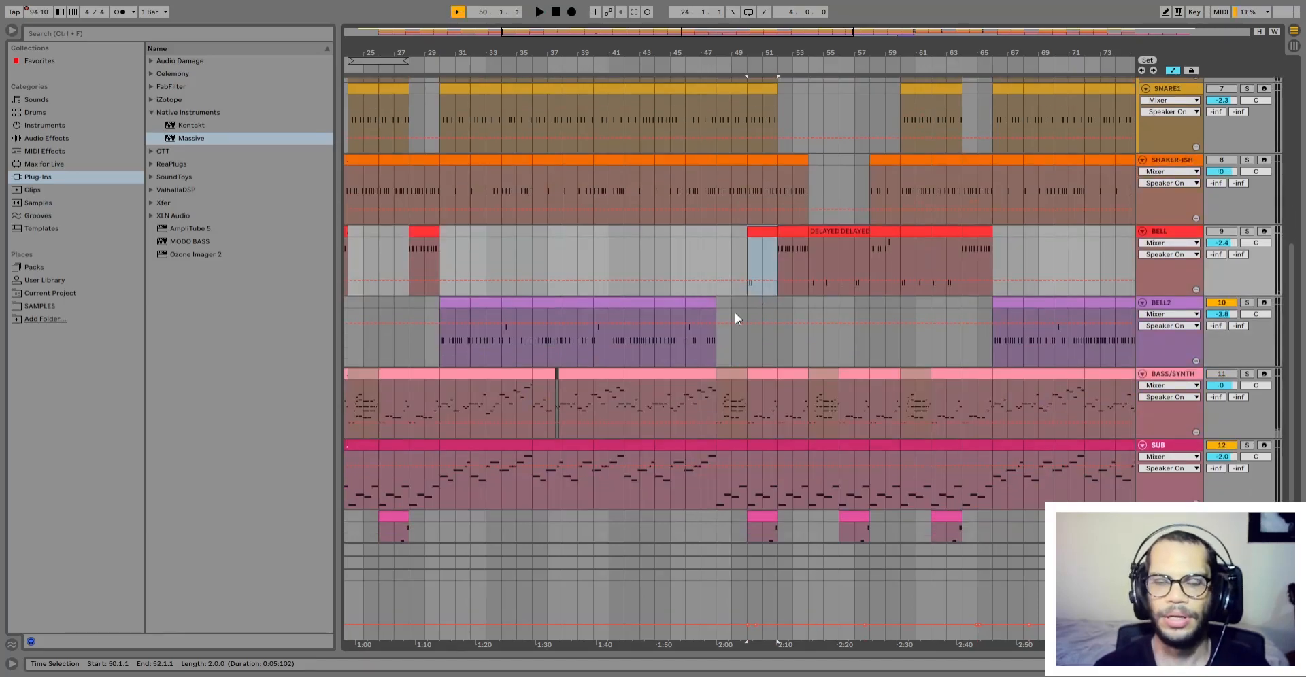
{"action": "key", "text": "plus"}
{"action": "key", "text": "plus"}
{"action": "key", "text": "plus"}
{"action": "scroll", "coordinate": [725, 312], "scroll_direction": "up", "scroll_amount": 2}
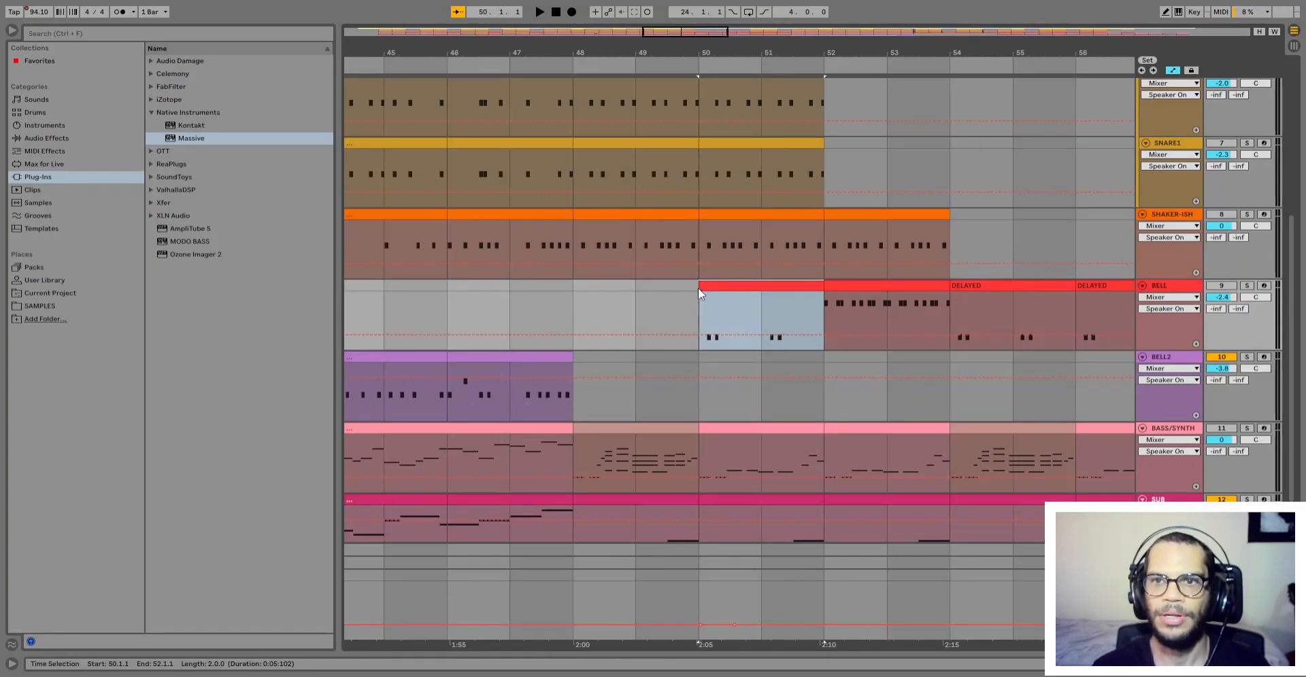
{"action": "scroll", "coordinate": [634, 284], "scroll_direction": "down", "scroll_amount": 5}
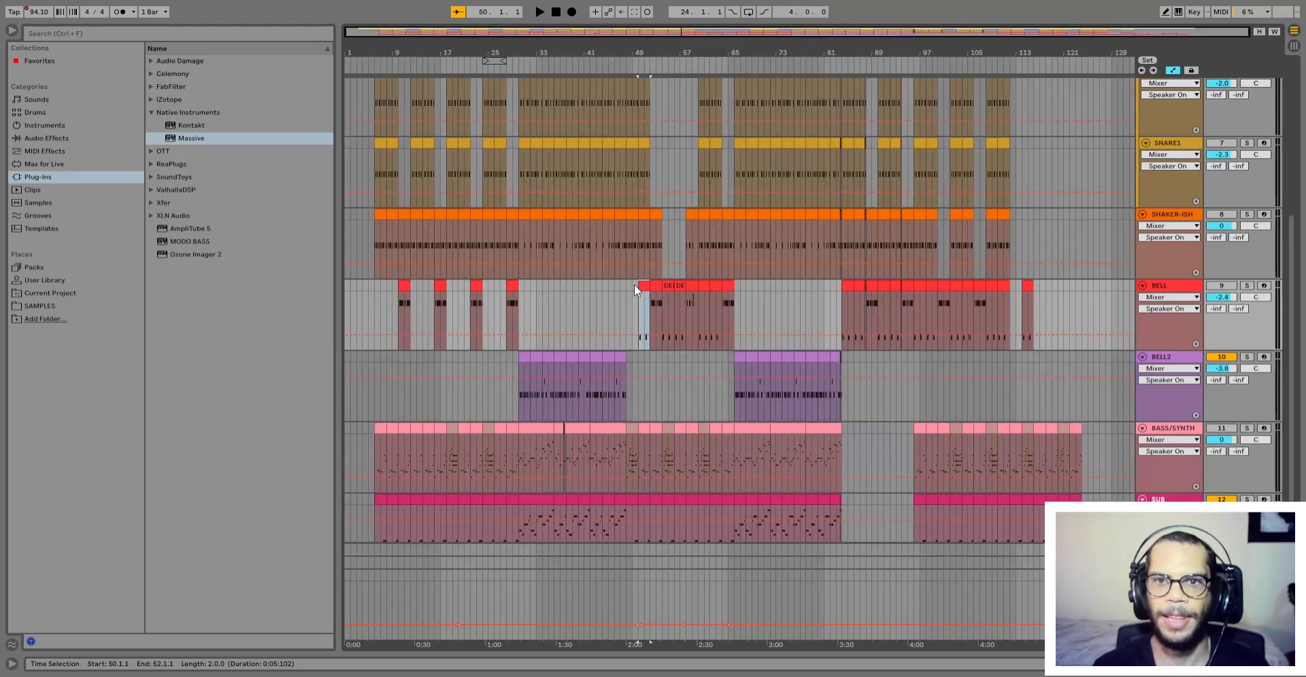
{"action": "scroll", "coordinate": [634, 284], "scroll_direction": "up", "scroll_amount": 5}
{"action": "scroll", "coordinate": [632, 284], "scroll_direction": "down", "scroll_amount": 1}
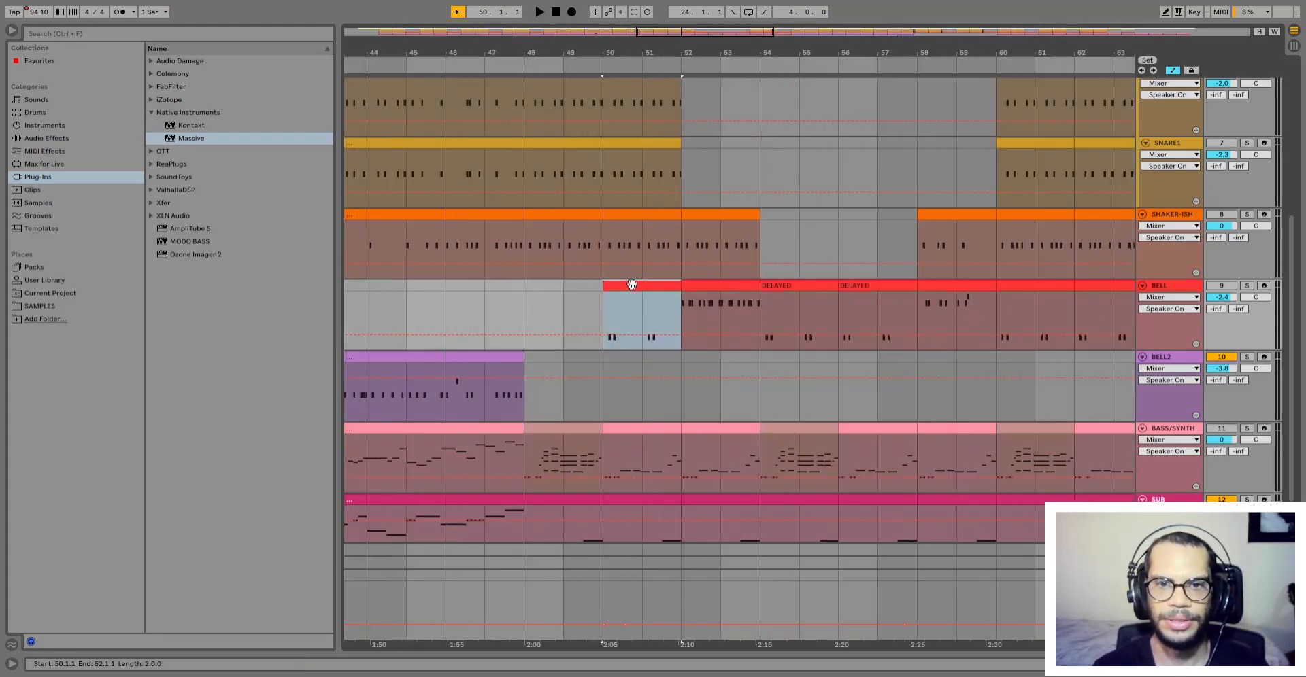
{"action": "scroll", "coordinate": [634, 286], "scroll_direction": "down", "scroll_amount": 4}
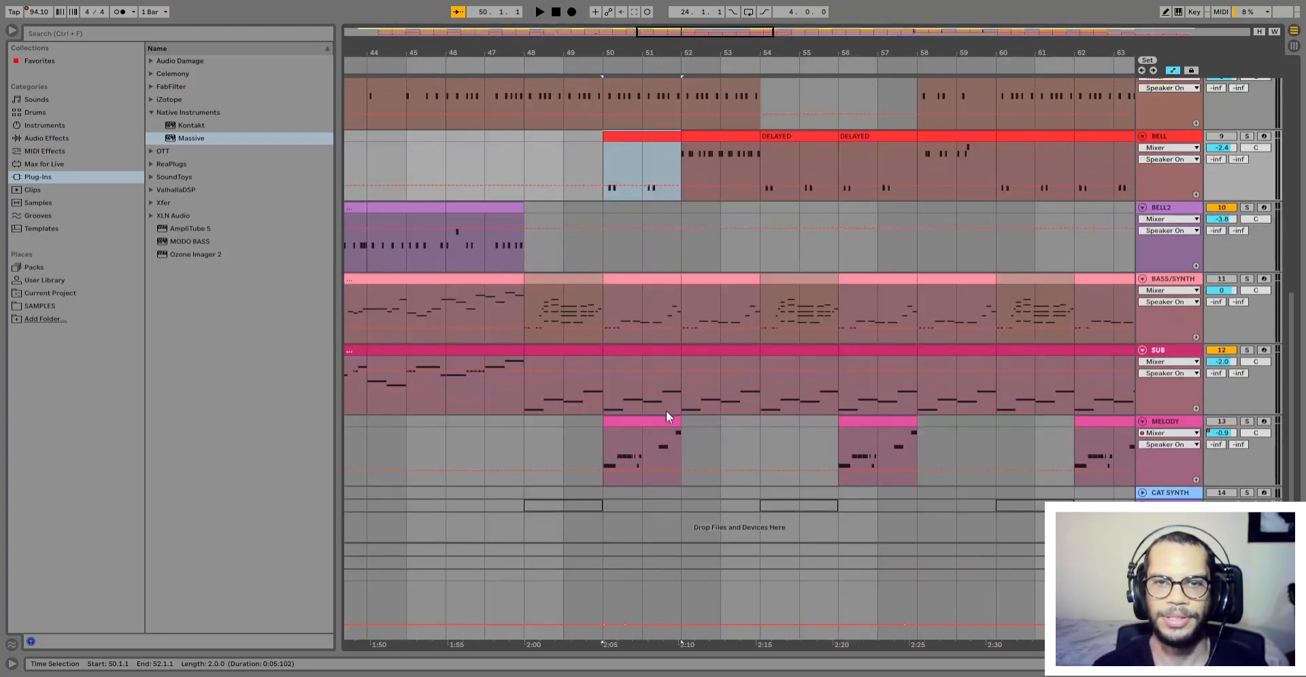
{"action": "scroll", "coordinate": [645, 302], "scroll_direction": "up", "scroll_amount": 2}
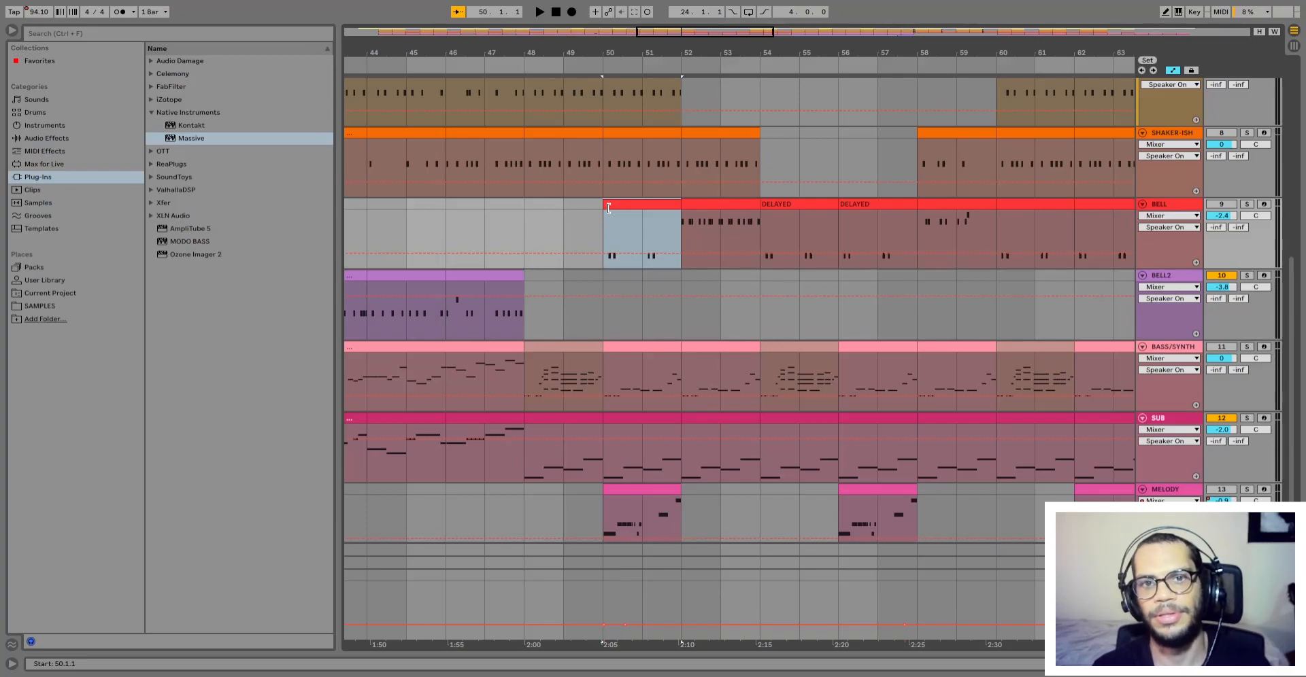
Step: Select the BASS/SYNTH clip from bar 48 to 50 and play the section from there
{"action": "scroll", "coordinate": [609, 208], "scroll_direction": "left", "scroll_amount": 3}
{"action": "key", "text": "space"}
{"action": "key", "text": "space"}
{"action": "left_click", "coordinate": [670, 347]}
{"action": "key", "text": "space"}
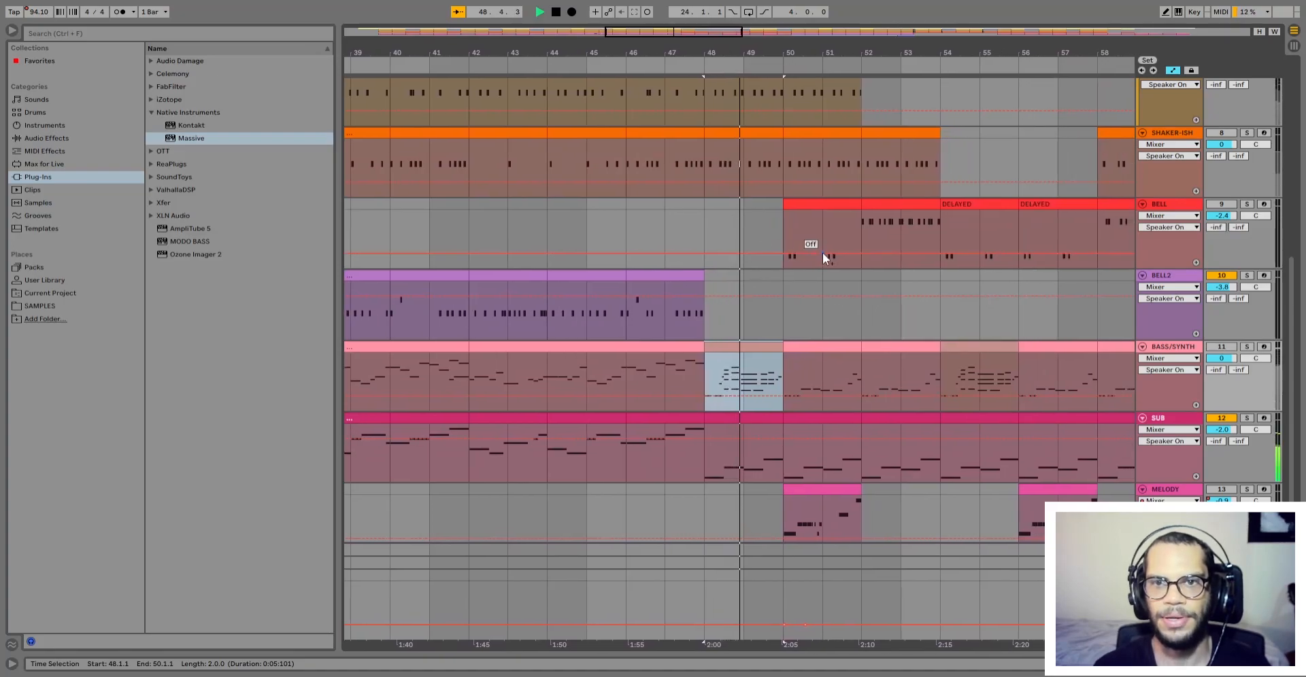
Step: Select the BELL clip at bar 50, and the SHAKER-ISH and BELL clips from bar 52 to 54 together
{"action": "left_click", "coordinate": [821, 206]}
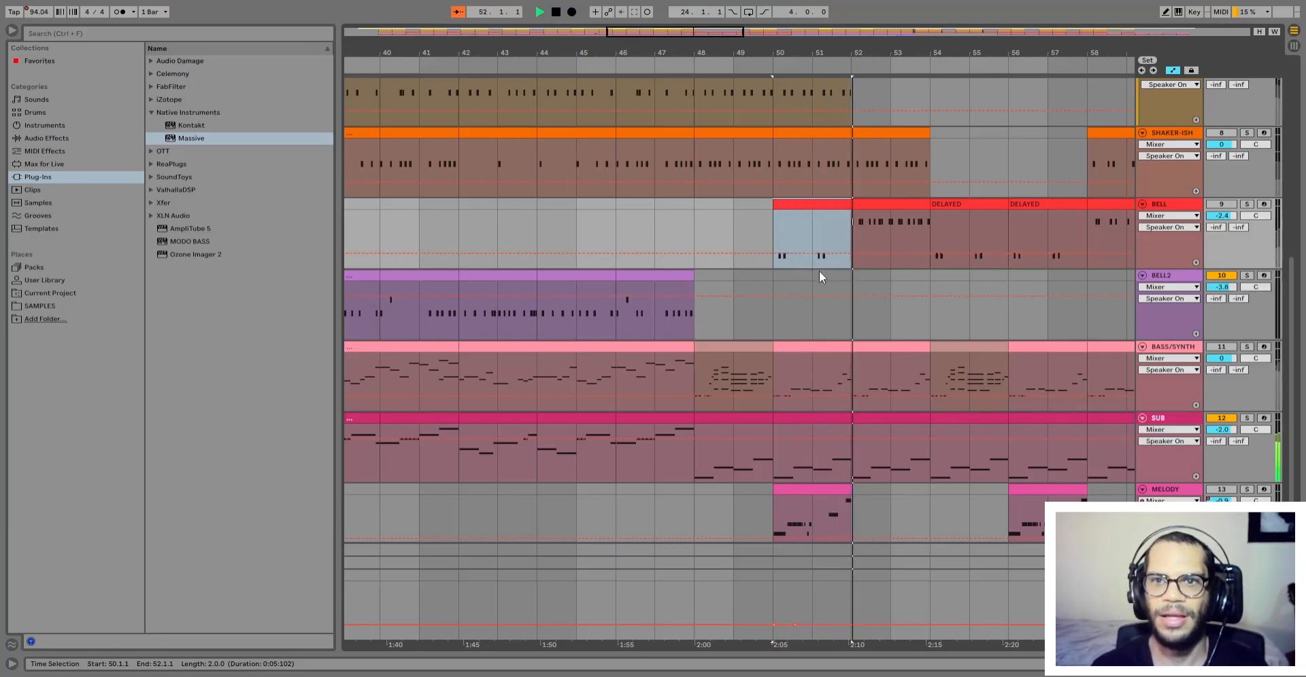
{"action": "key", "text": "Right"}
{"action": "scroll", "coordinate": [892, 205], "scroll_direction": "up", "scroll_amount": 1}
{"action": "left_click", "coordinate": [890, 196], "text": "shift"}
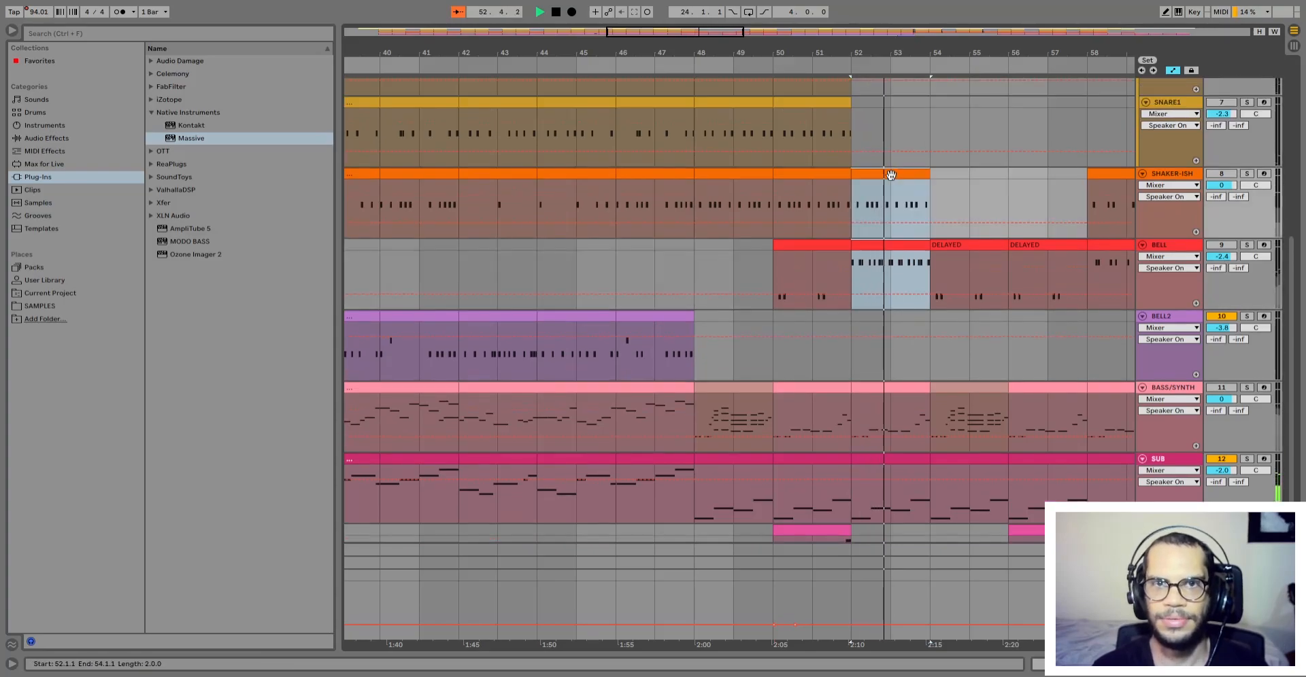
Step: Examine which tracks drop out and which continue between bars 52 and 58 while the section plays
{"action": "scroll", "coordinate": [904, 389], "scroll_direction": "down", "scroll_amount": 3}
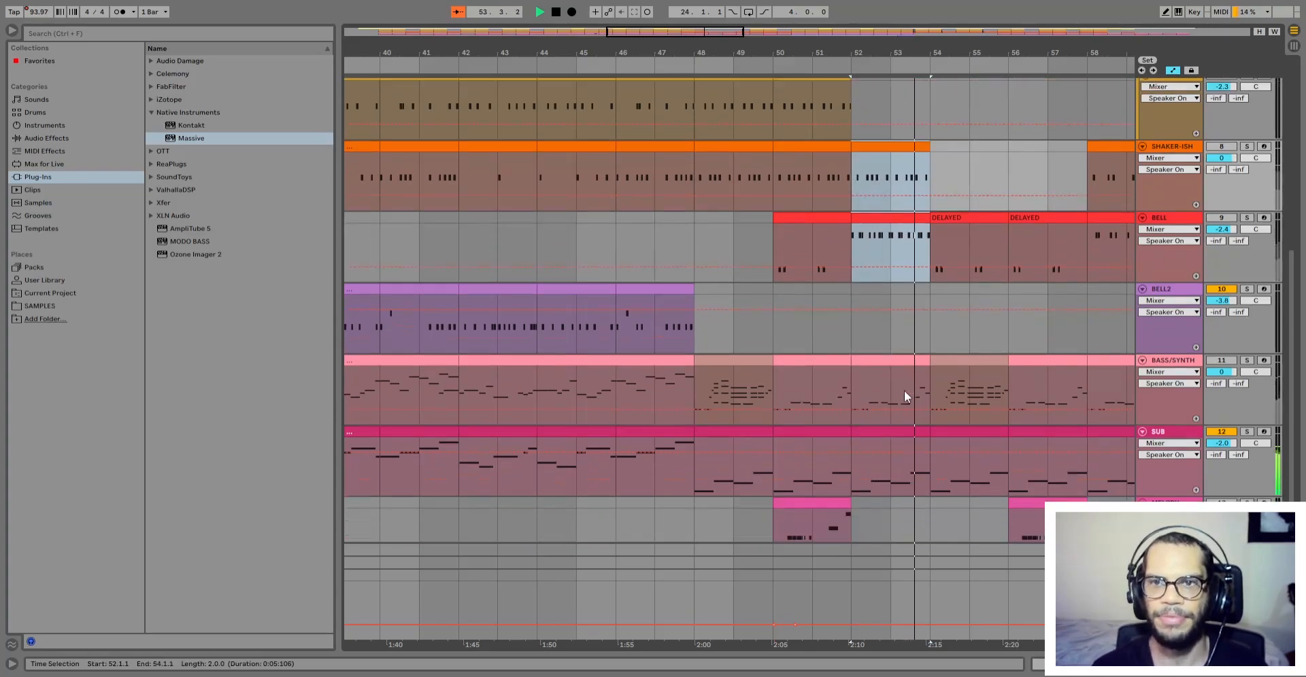
{"action": "scroll", "coordinate": [907, 384], "scroll_direction": "up", "scroll_amount": 3}
{"action": "scroll", "coordinate": [980, 376], "scroll_direction": "up", "scroll_amount": 6}
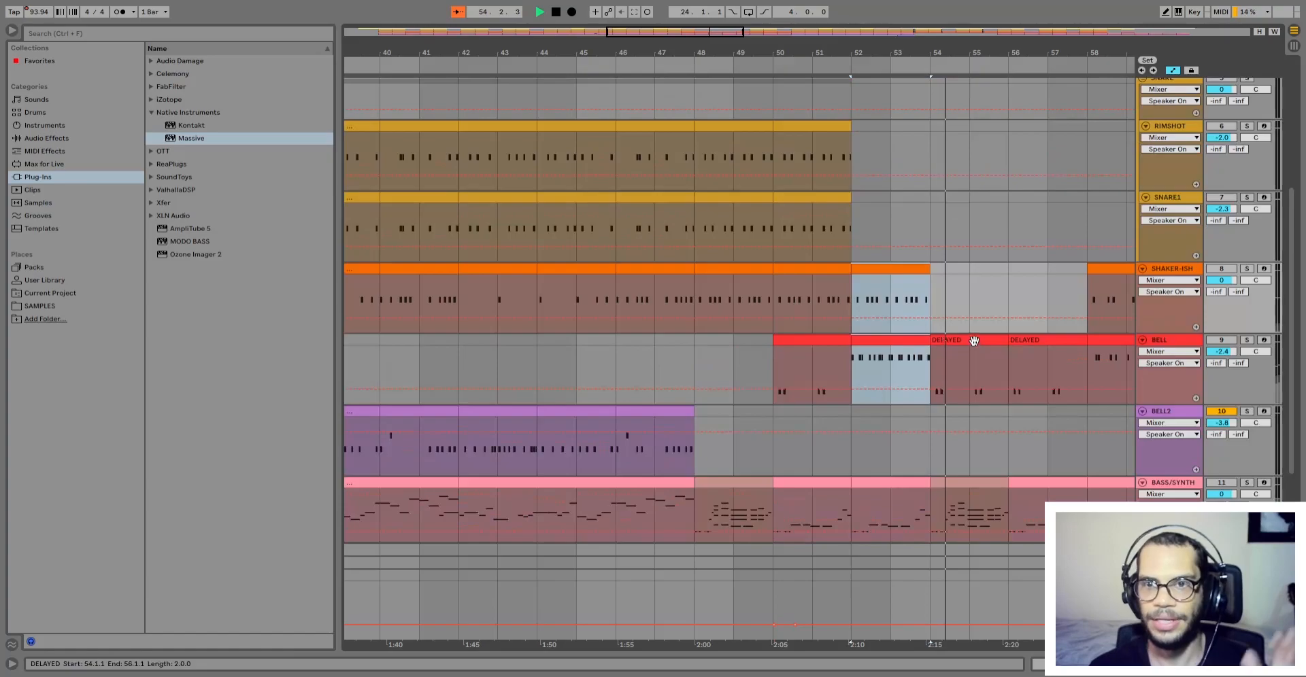
{"action": "scroll", "coordinate": [974, 343], "scroll_direction": "down", "scroll_amount": 1}
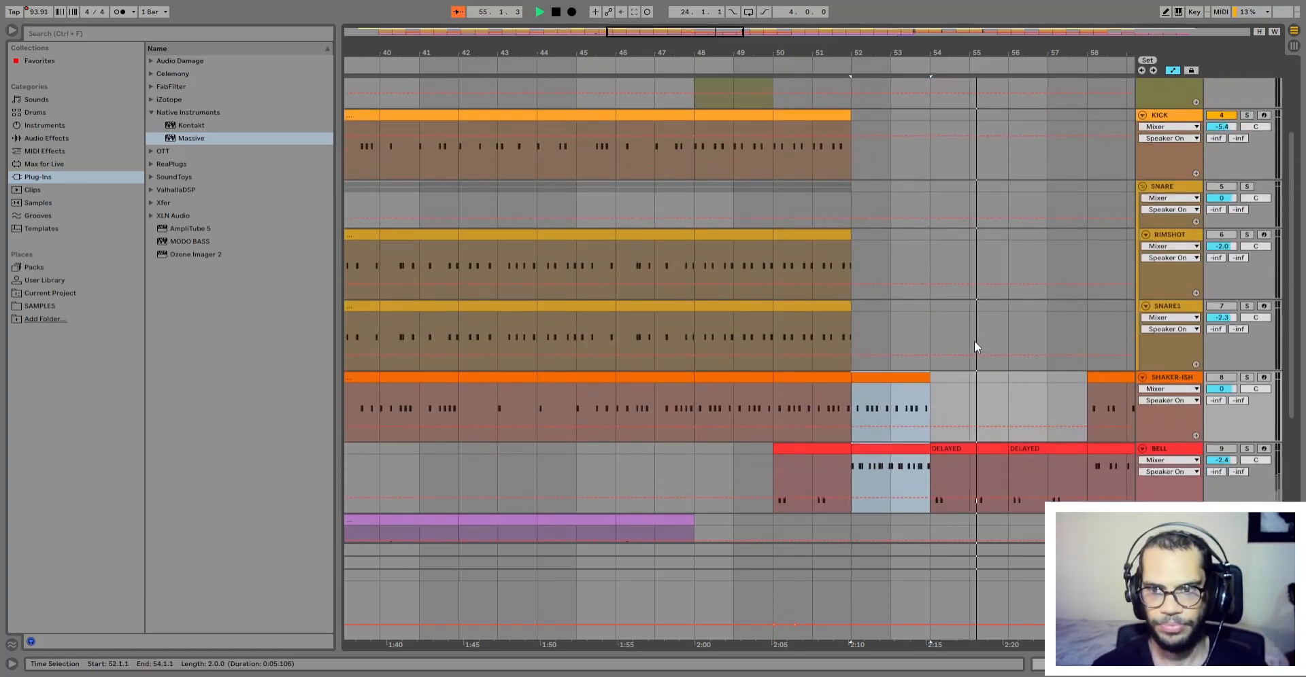
{"action": "scroll", "coordinate": [994, 406], "scroll_direction": "down", "scroll_amount": 2}
{"action": "scroll", "coordinate": [1038, 374], "scroll_direction": "down", "scroll_amount": 4}
{"action": "scroll", "coordinate": [1039, 370], "scroll_direction": "up", "scroll_amount": 2}
{"action": "scroll", "coordinate": [1039, 370], "scroll_direction": "down", "scroll_amount": 2}
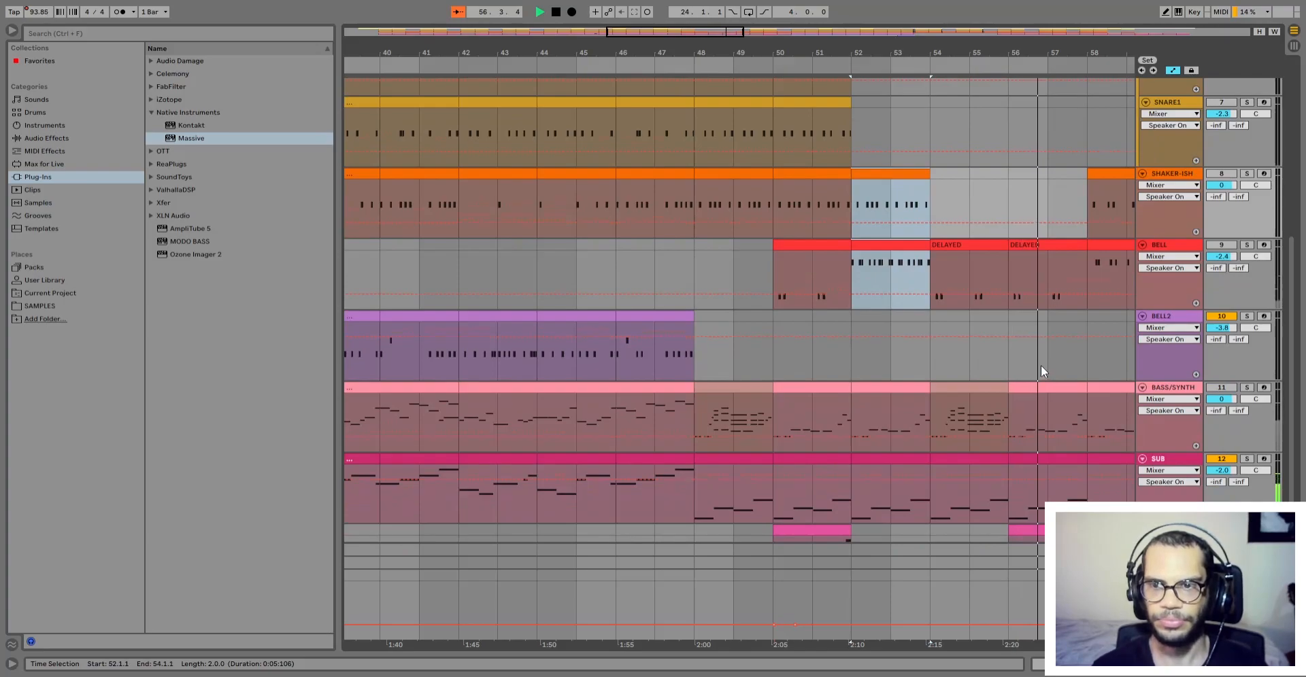
{"action": "scroll", "coordinate": [1040, 367], "scroll_direction": "down", "scroll_amount": 3}
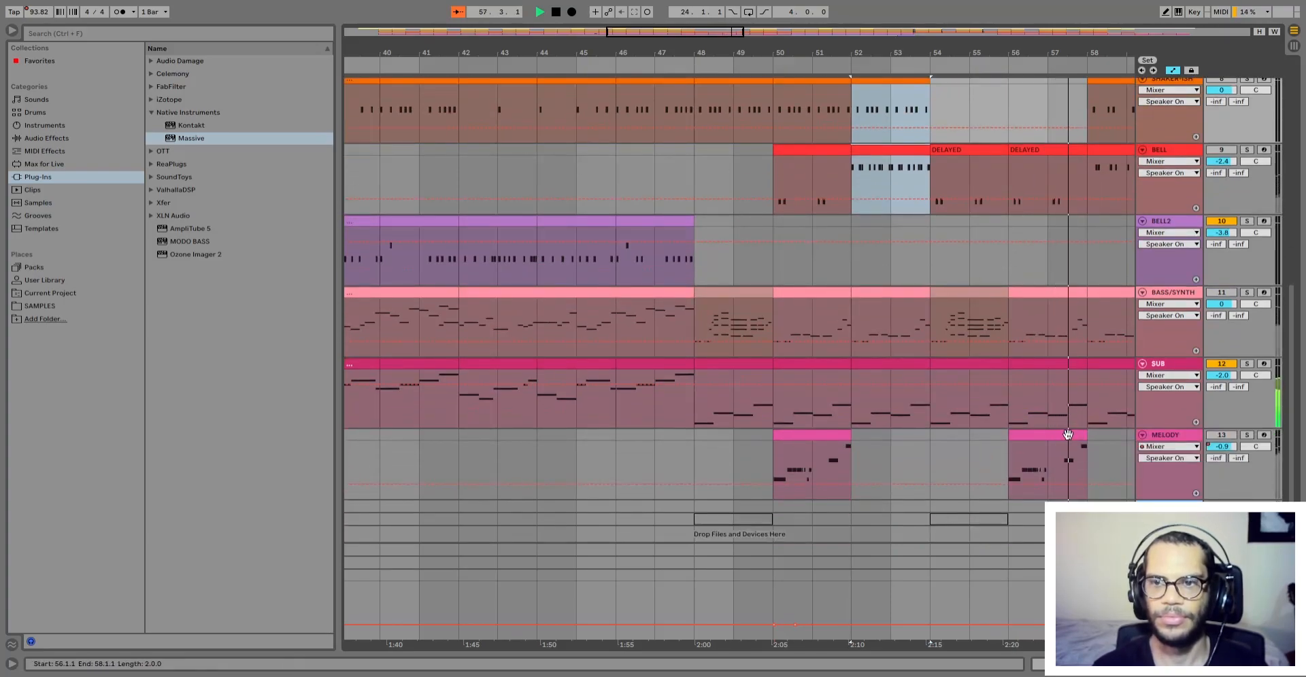
Step: Select the MELODY clip at bar 56, stop playback, and select both DELAYED clips on the BELL track
{"action": "left_click", "coordinate": [1068, 434]}
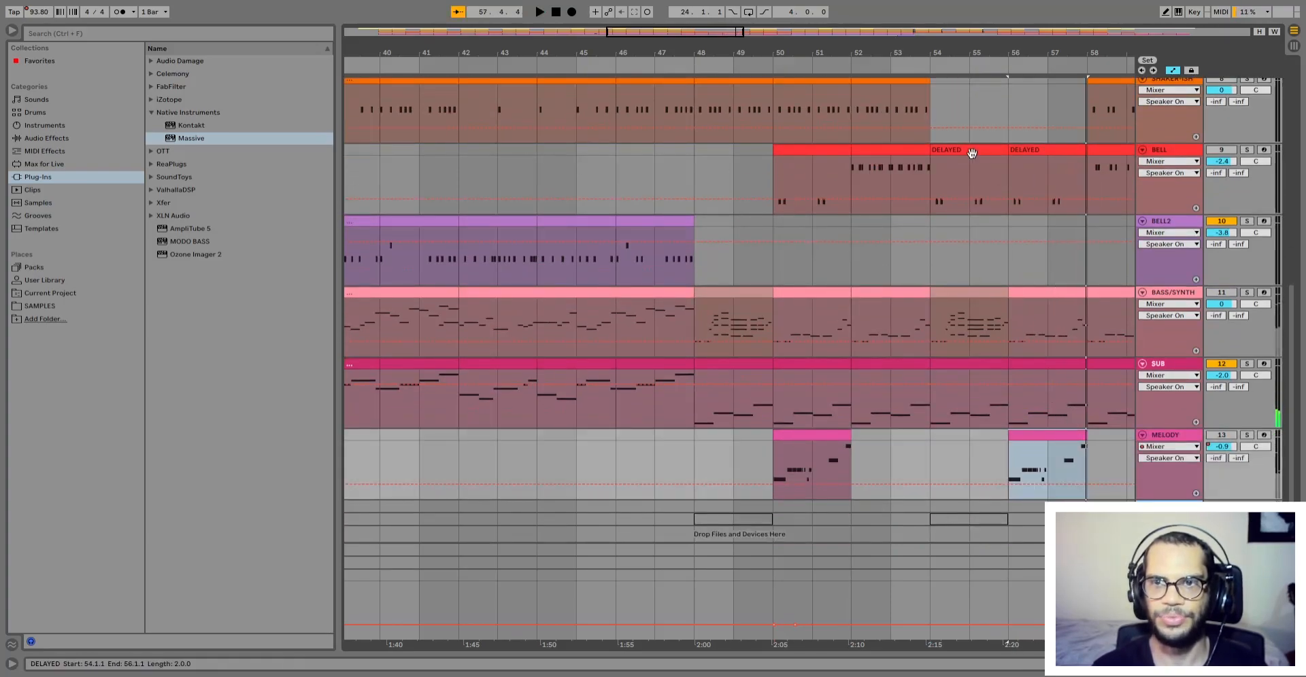
{"action": "left_click", "coordinate": [972, 152], "text": "shift"}
{"action": "scroll", "coordinate": [989, 272], "scroll_direction": "up", "scroll_amount": 7}
{"action": "scroll", "coordinate": [989, 273], "scroll_direction": "up", "scroll_amount": 3}
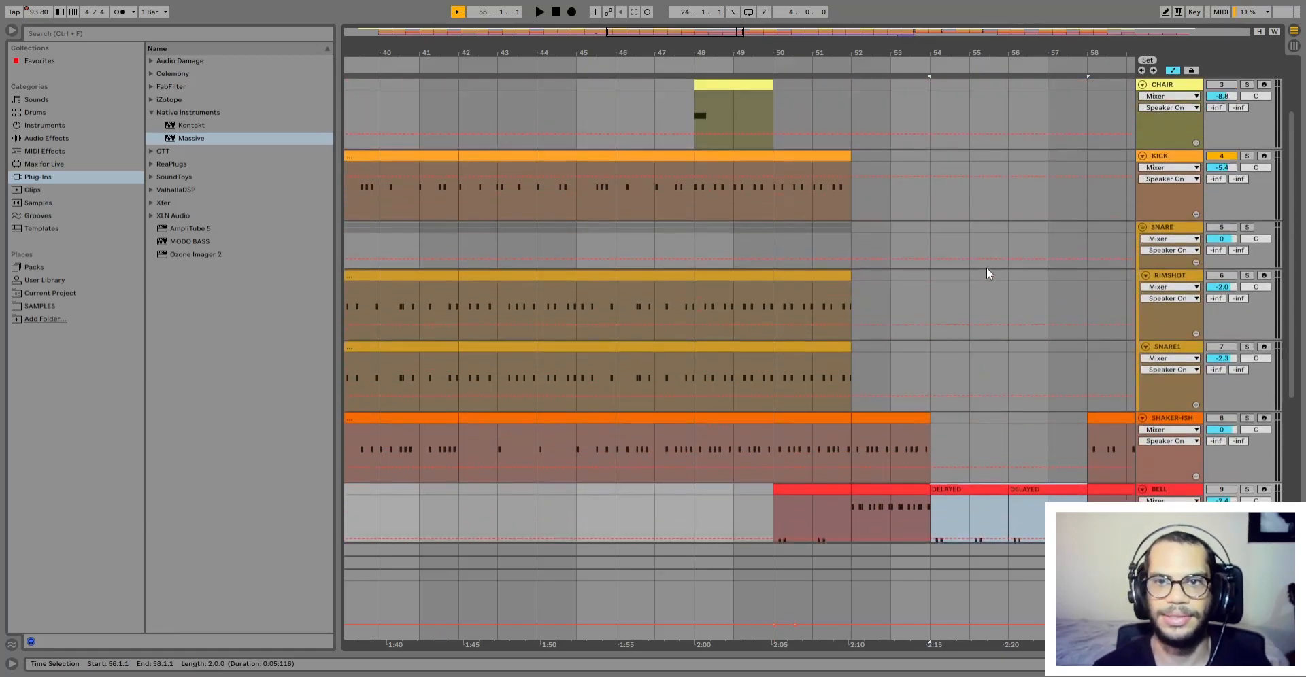
{"action": "scroll", "coordinate": [987, 270], "scroll_direction": "up", "scroll_amount": 1}
Step: Select bars 50 to 52 on the KICK track and compare the same range on the CHAIR track
{"action": "left_click", "coordinate": [836, 181]}
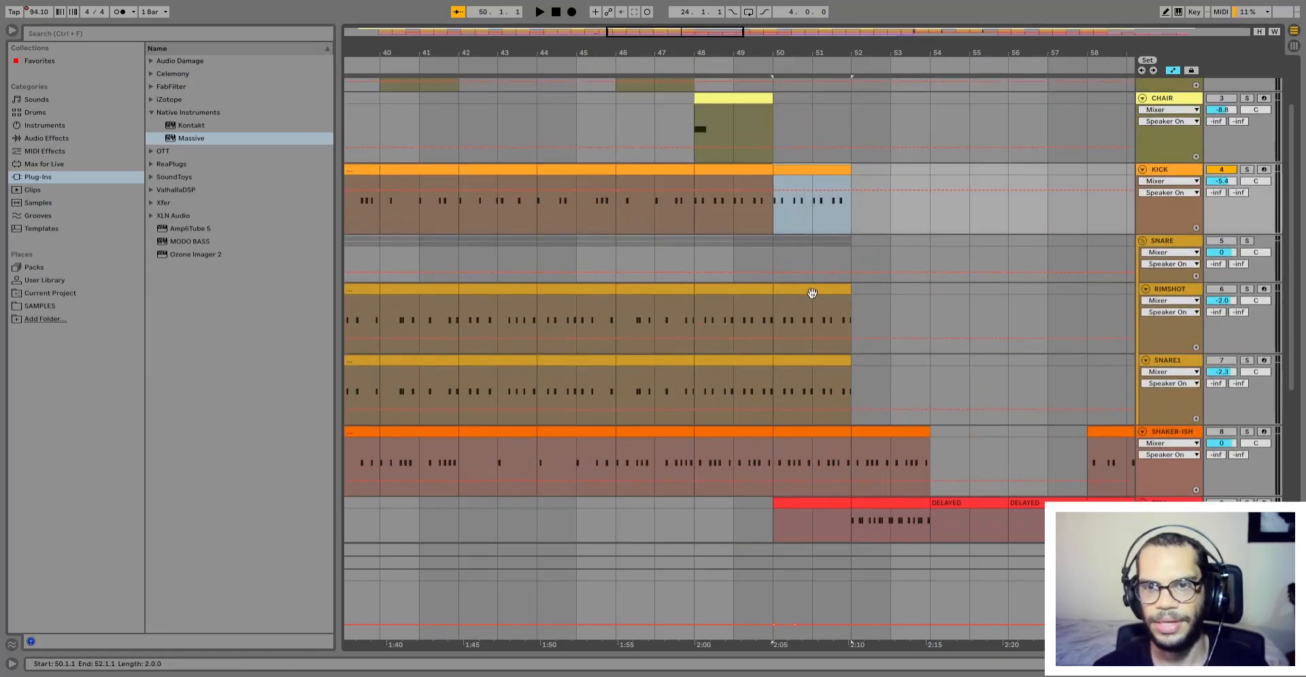
{"action": "scroll", "coordinate": [798, 129], "scroll_direction": "up", "scroll_amount": 1}
{"action": "left_click_drag", "start_coordinate": [776, 141], "coordinate": [846, 151]}
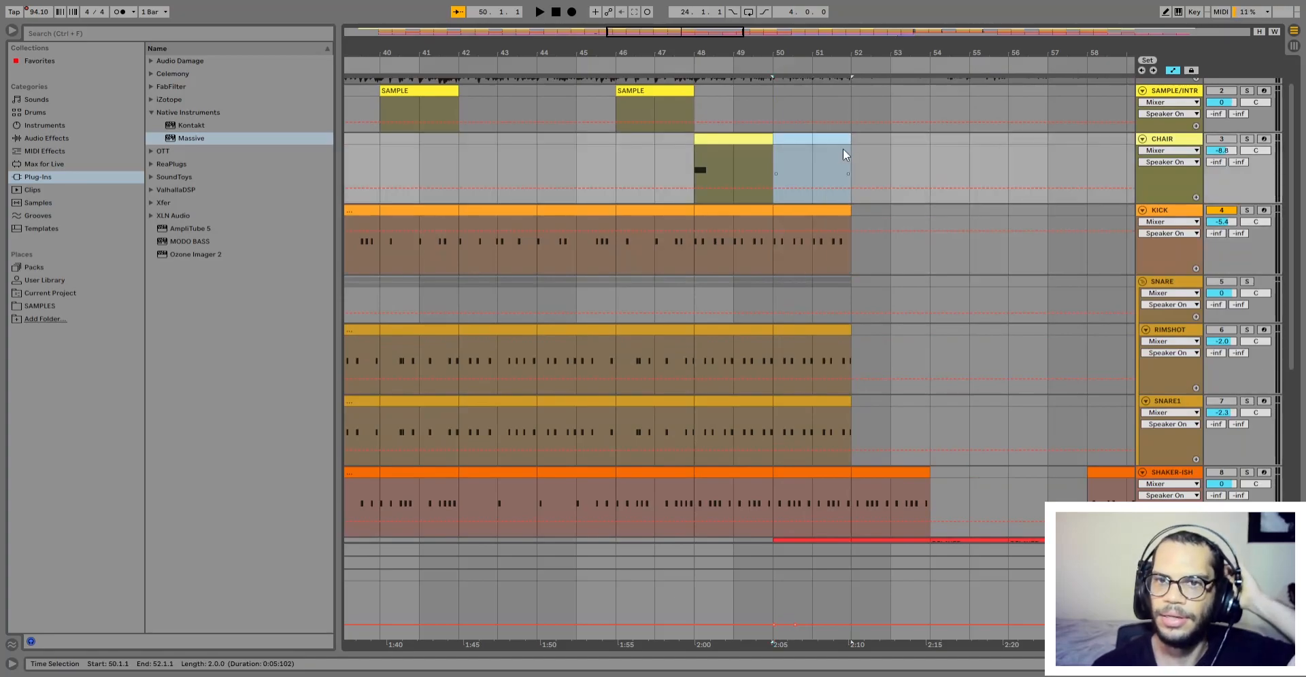
{"action": "scroll", "coordinate": [843, 148], "scroll_direction": "down", "scroll_amount": 2}
{"action": "key", "text": "Down"}
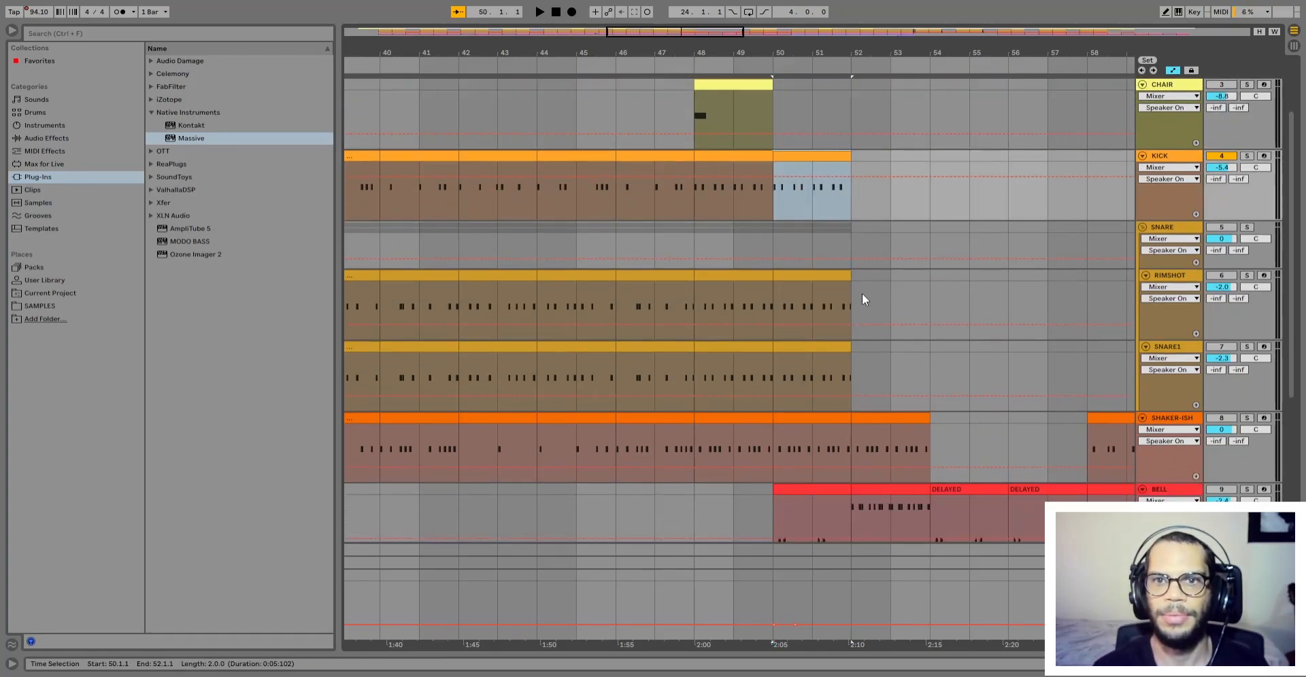
Step: Select the BELL track from bar 54 to 58 and examine it against the tracks below
{"action": "scroll", "coordinate": [862, 299], "scroll_direction": "down", "scroll_amount": 4}
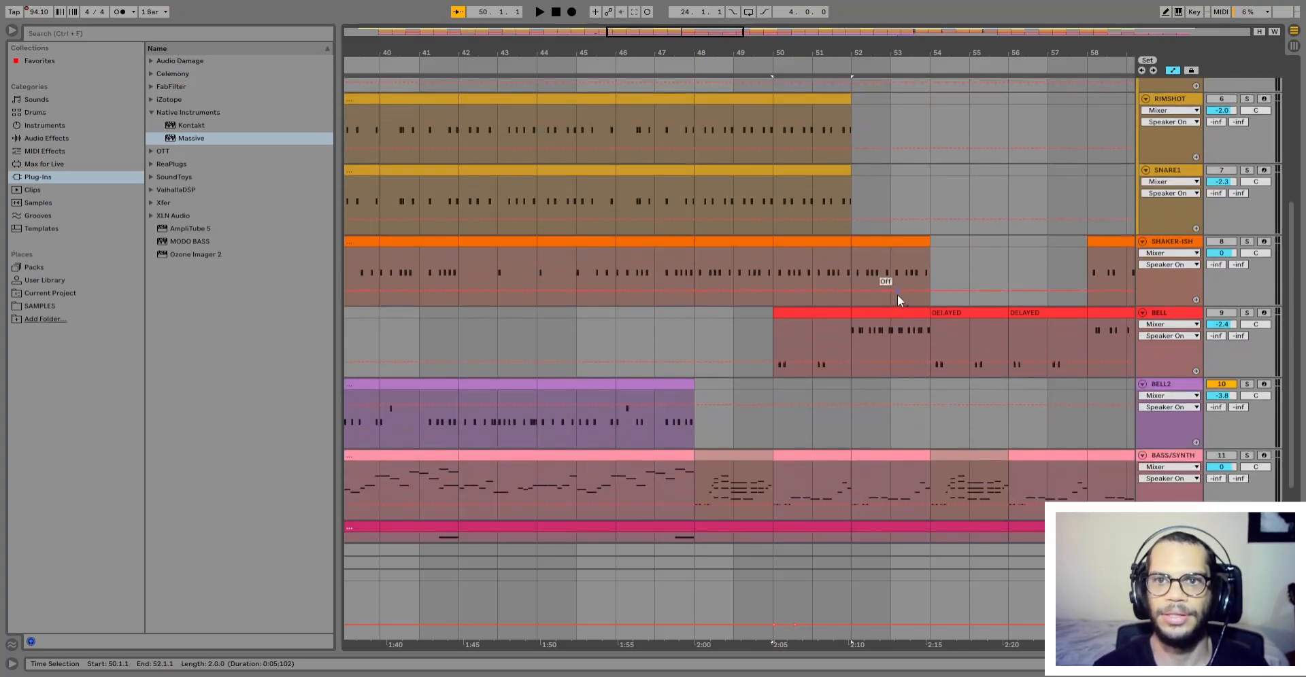
{"action": "left_click_drag", "start_coordinate": [935, 341], "coordinate": [1036, 316]}
{"action": "scroll", "coordinate": [1037, 316], "scroll_direction": "down", "scroll_amount": 3}
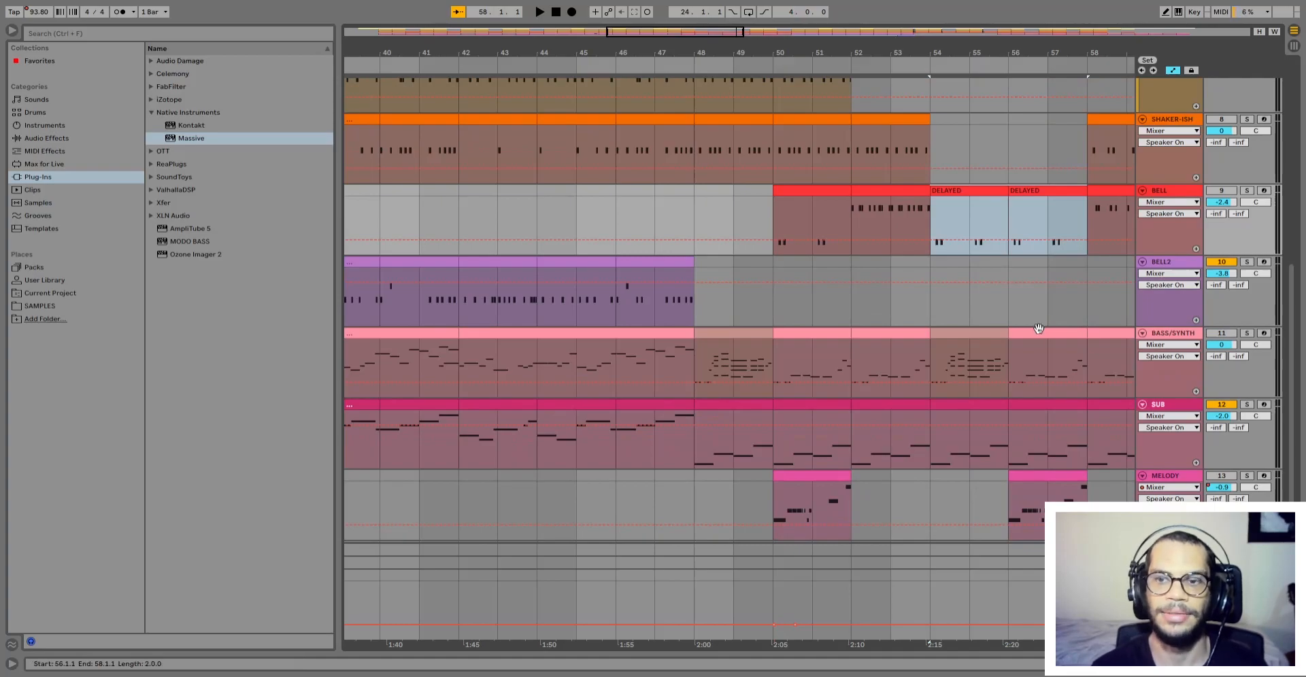
Step: Play the section from bar 53 to bar 62, follow the track entries, and stop playback
{"action": "left_click", "coordinate": [885, 302]}
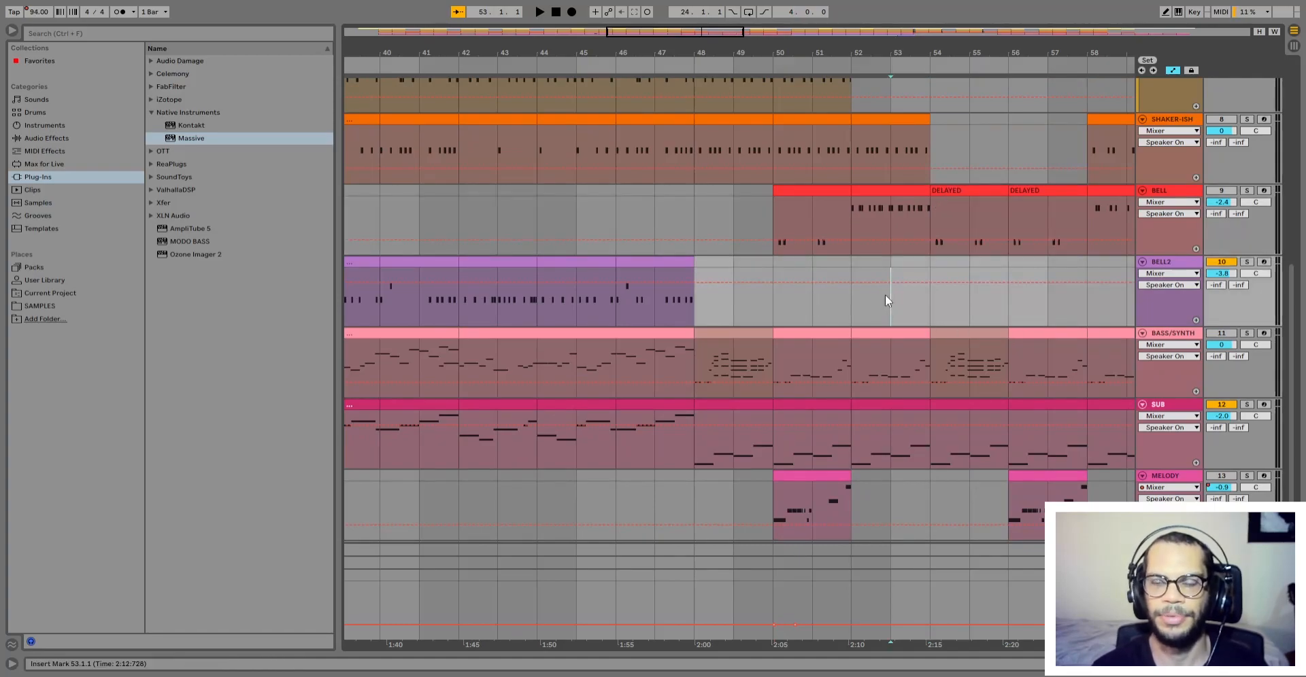
{"action": "key", "text": "space"}
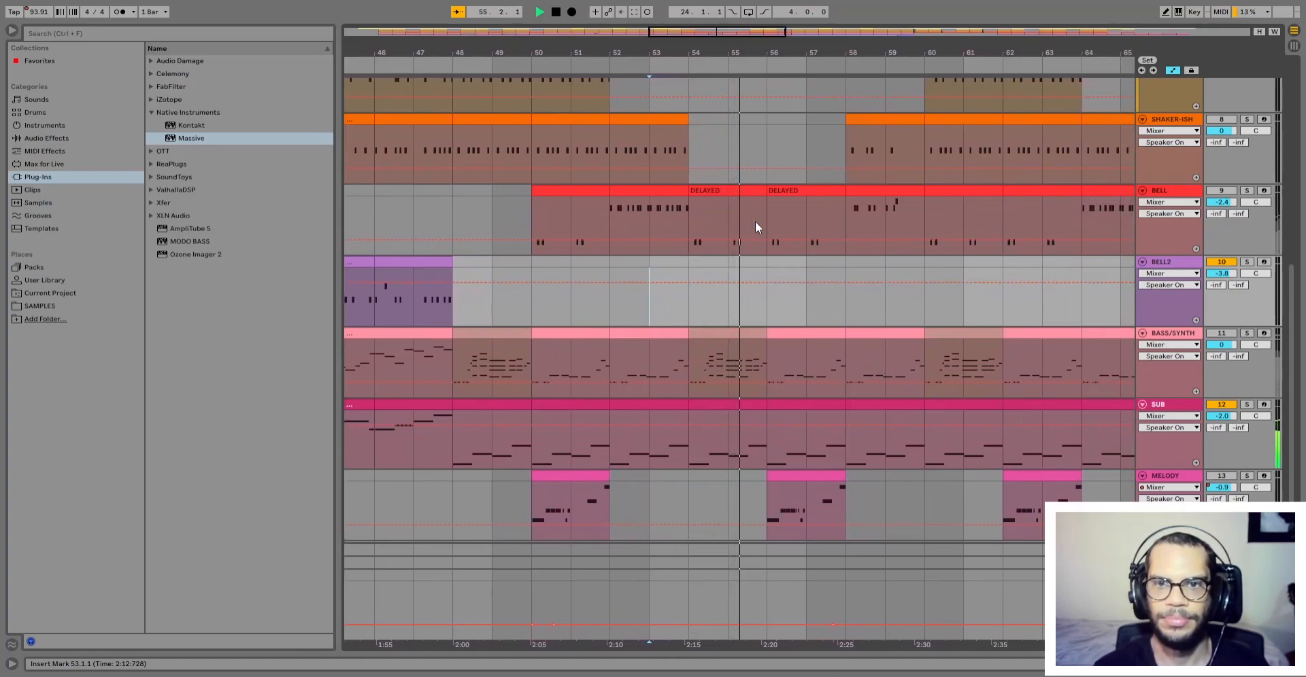
{"action": "scroll", "coordinate": [717, 363], "scroll_direction": "down", "scroll_amount": 1}
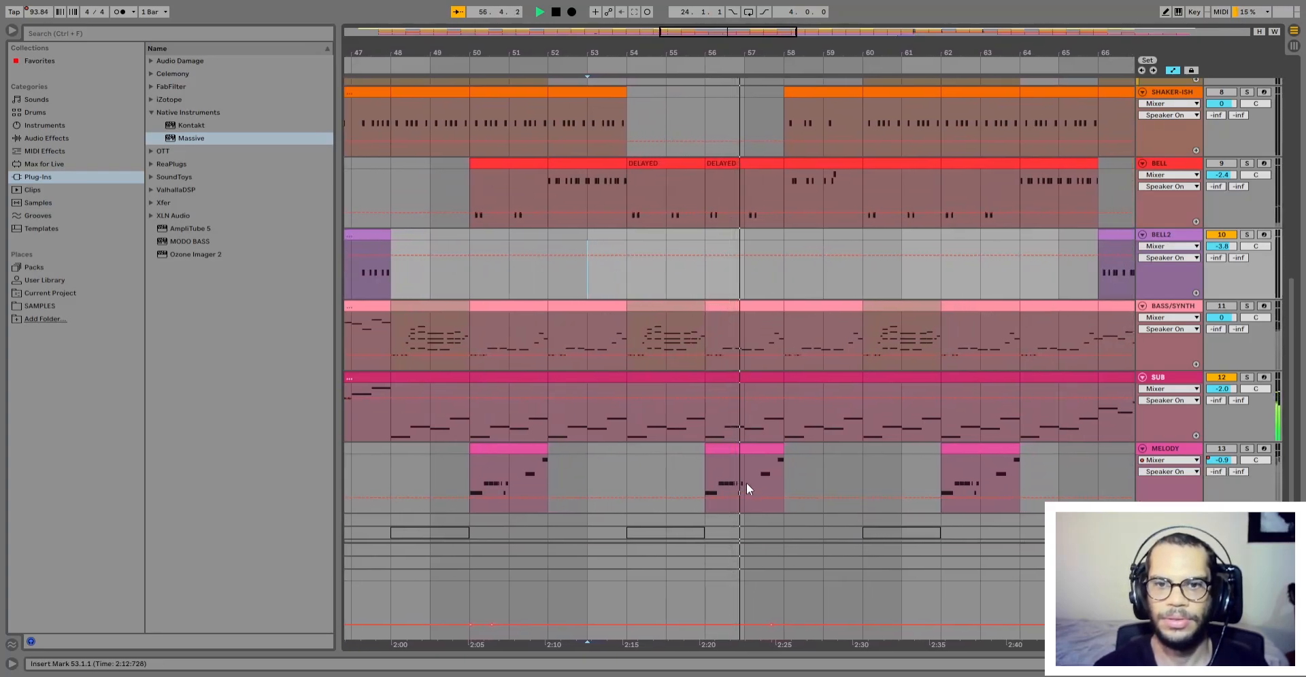
{"action": "scroll", "coordinate": [752, 470], "scroll_direction": "down", "scroll_amount": 2}
{"action": "scroll", "coordinate": [753, 464], "scroll_direction": "up", "scroll_amount": 3}
{"action": "scroll", "coordinate": [741, 444], "scroll_direction": "up", "scroll_amount": 1}
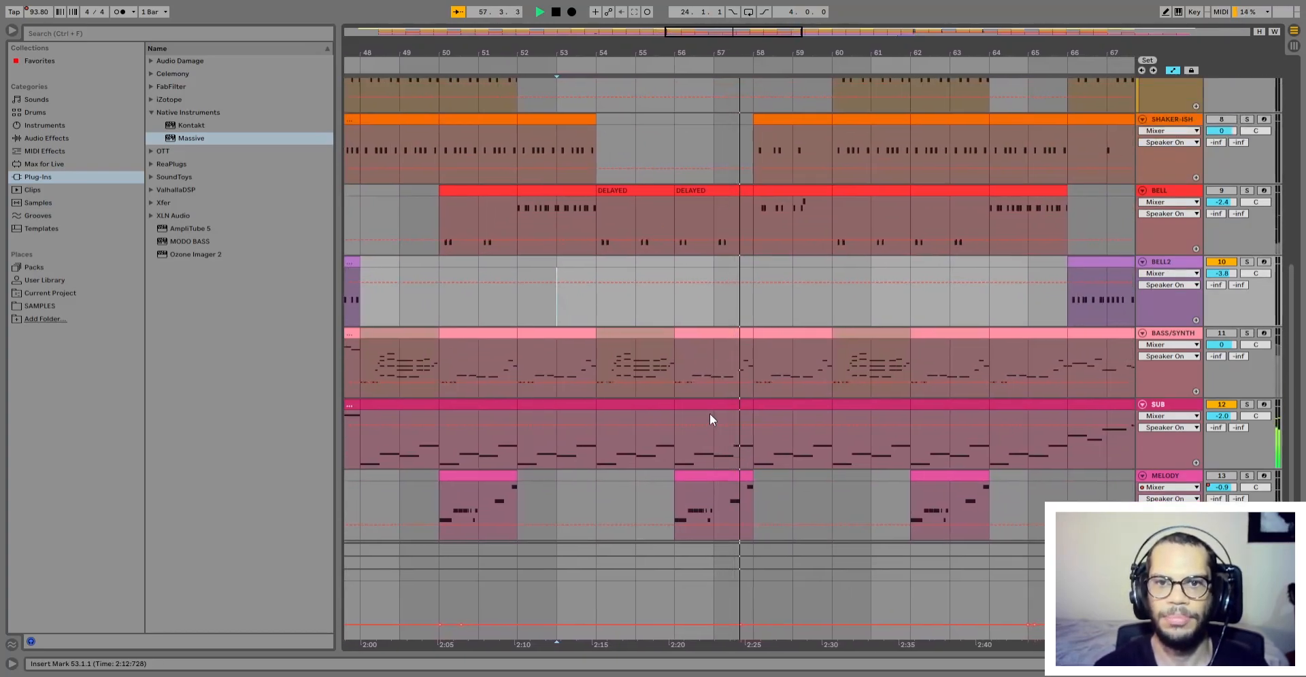
{"action": "scroll", "coordinate": [710, 414], "scroll_direction": "up", "scroll_amount": 3}
{"action": "scroll", "coordinate": [709, 414], "scroll_direction": "up", "scroll_amount": 2}
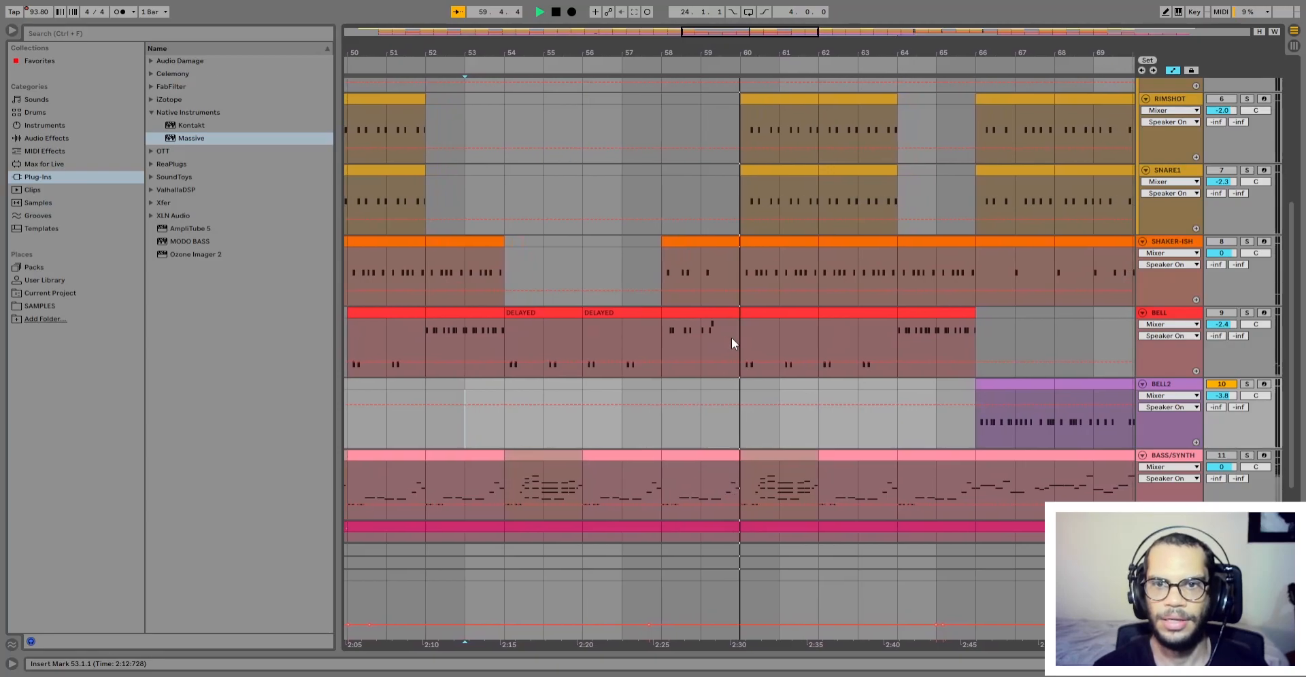
{"action": "scroll", "coordinate": [755, 395], "scroll_direction": "down", "scroll_amount": 3}
{"action": "scroll", "coordinate": [764, 425], "scroll_direction": "down", "scroll_amount": 1}
{"action": "scroll", "coordinate": [764, 421], "scroll_direction": "up", "scroll_amount": 4}
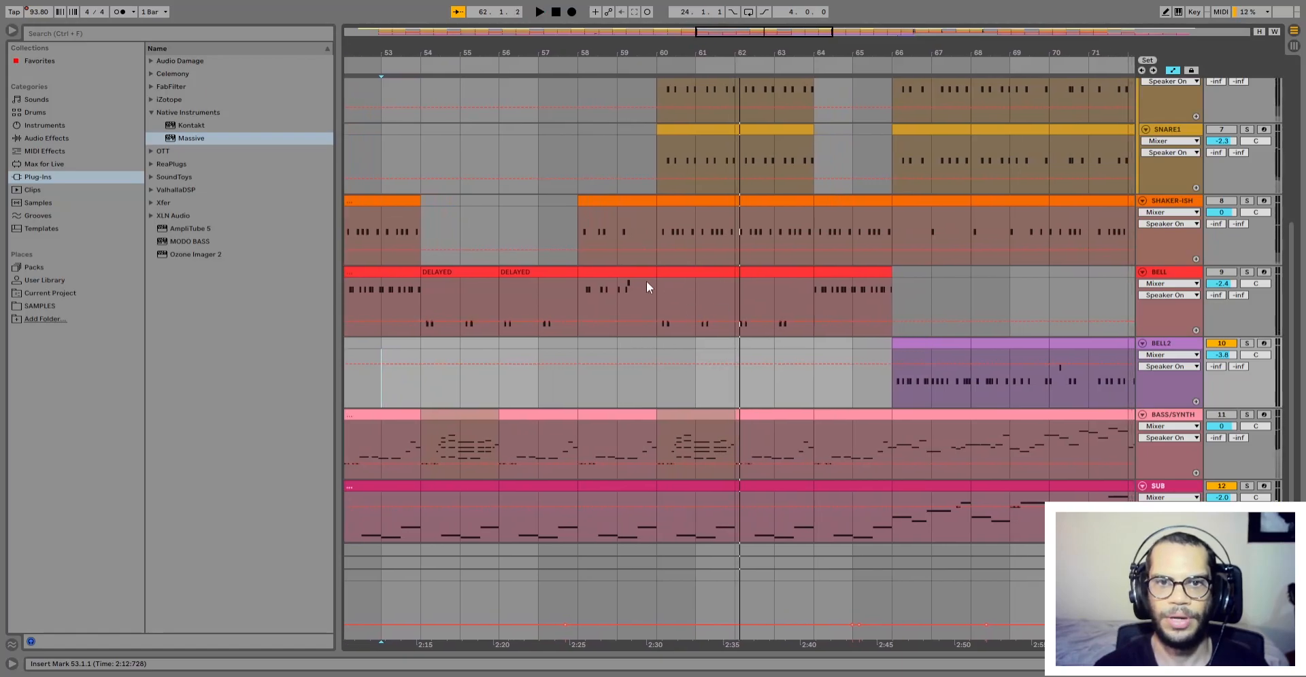
Step: Select bars 58 to 60 across the SHAKER-ISH, BELL, BELL2 and BASS/SYNTH tracks and play from bar 58
{"action": "left_click_drag", "start_coordinate": [649, 287], "coordinate": [580, 293]}
{"action": "left_click", "coordinate": [602, 423], "text": "shift"}
{"action": "scroll", "coordinate": [604, 418], "scroll_direction": "down", "scroll_amount": 2}
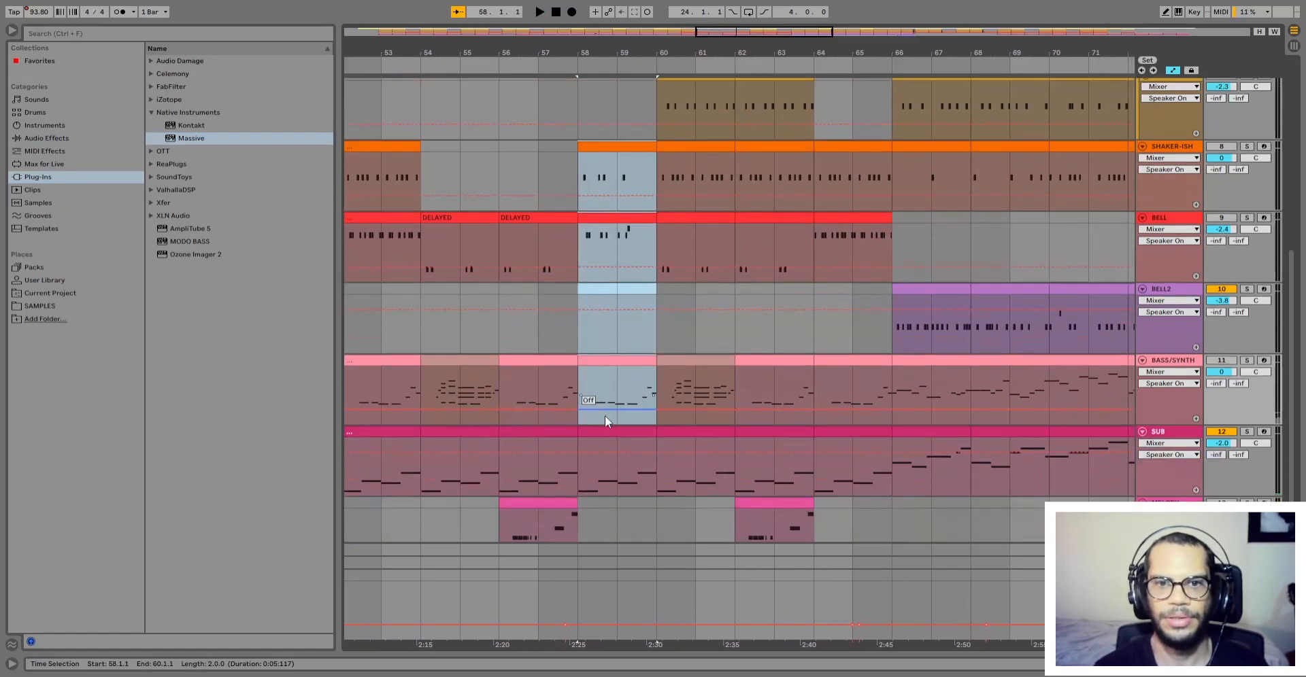
{"action": "key", "text": "space"}
{"action": "scroll", "coordinate": [750, 520], "scroll_direction": "down", "scroll_amount": 1}
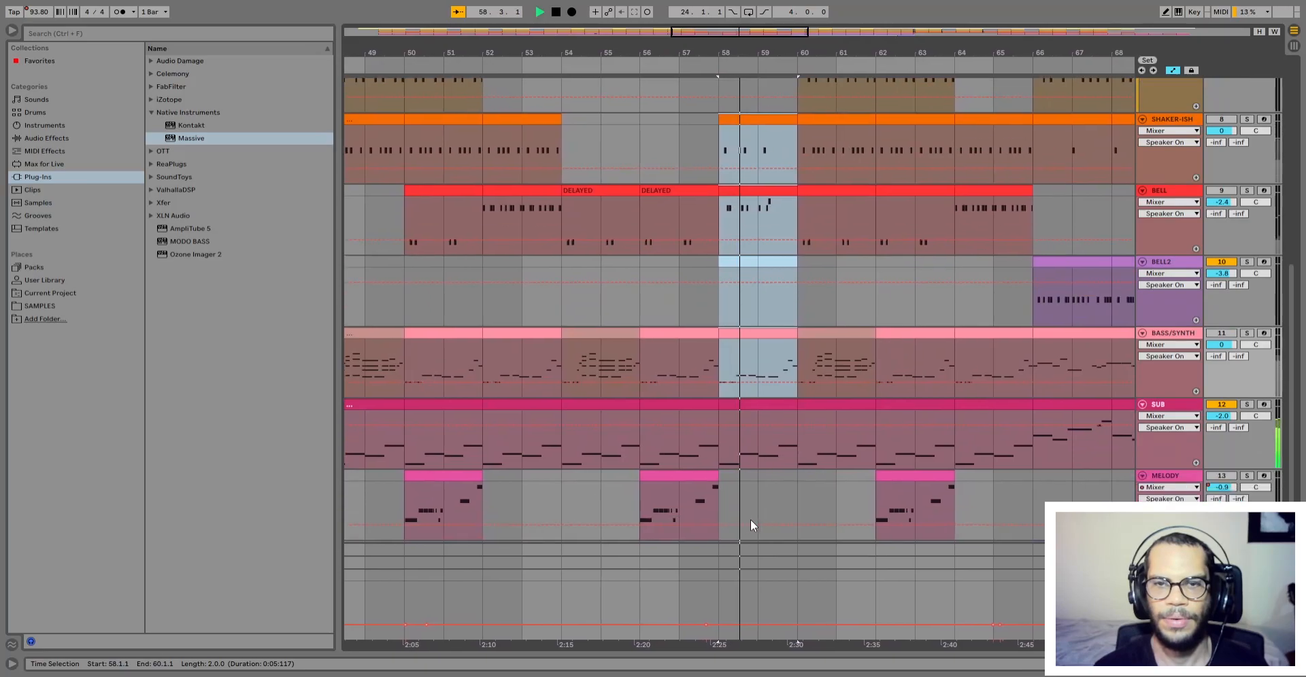
{"action": "scroll", "coordinate": [761, 492], "scroll_direction": "up", "scroll_amount": 8}
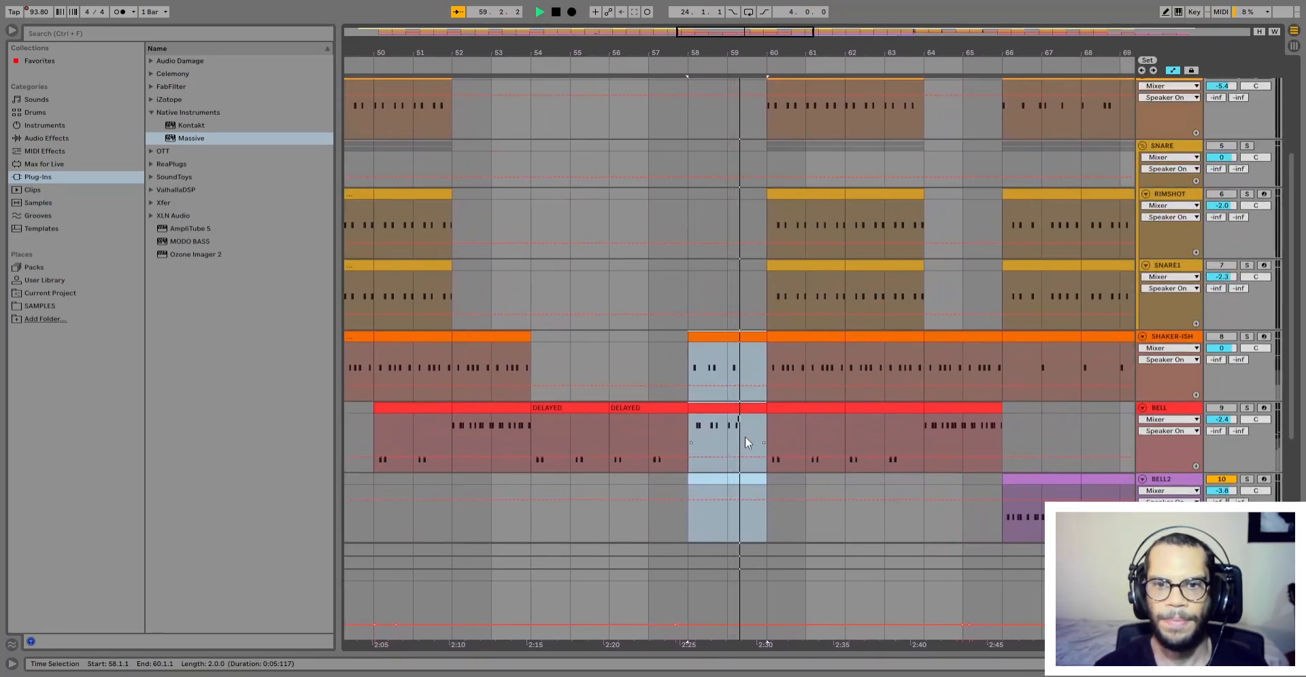
Step: Examine the CHAIR part and the KICK, RIMSHOT and SNARE1 clips entering at bar 60 during playback
{"action": "scroll", "coordinate": [748, 435], "scroll_direction": "up", "scroll_amount": 5}
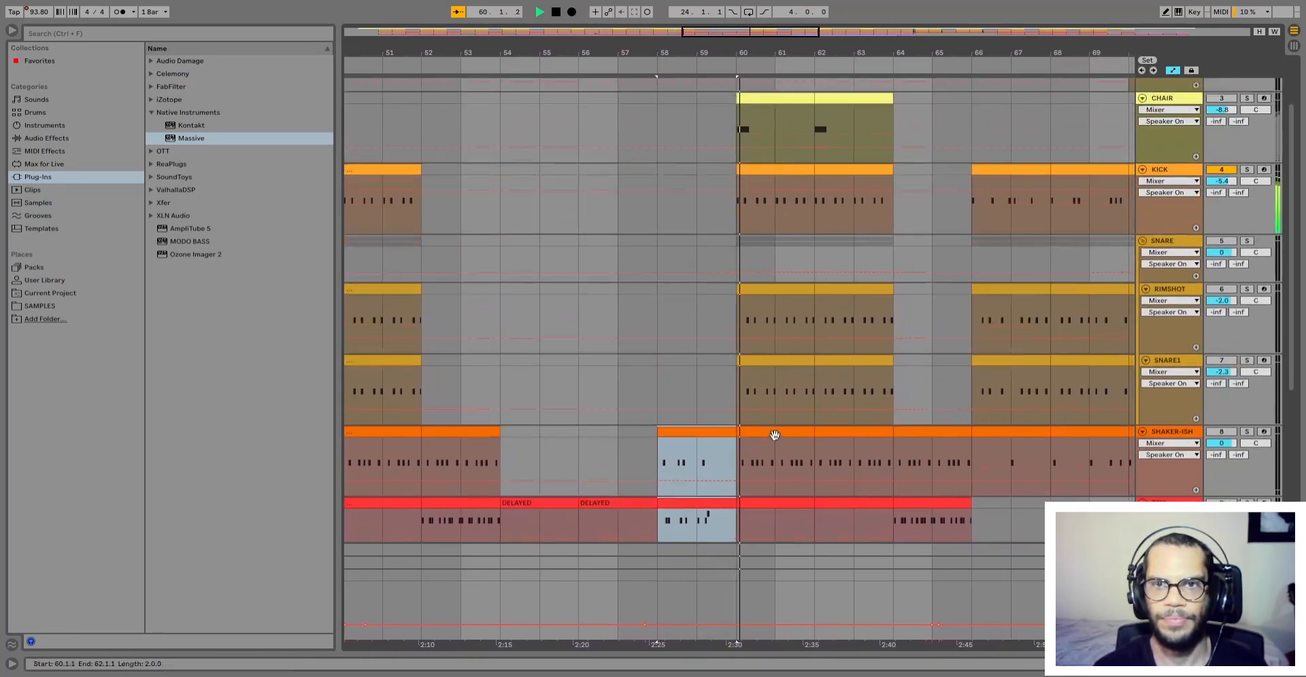
{"action": "left_click", "coordinate": [787, 177]}
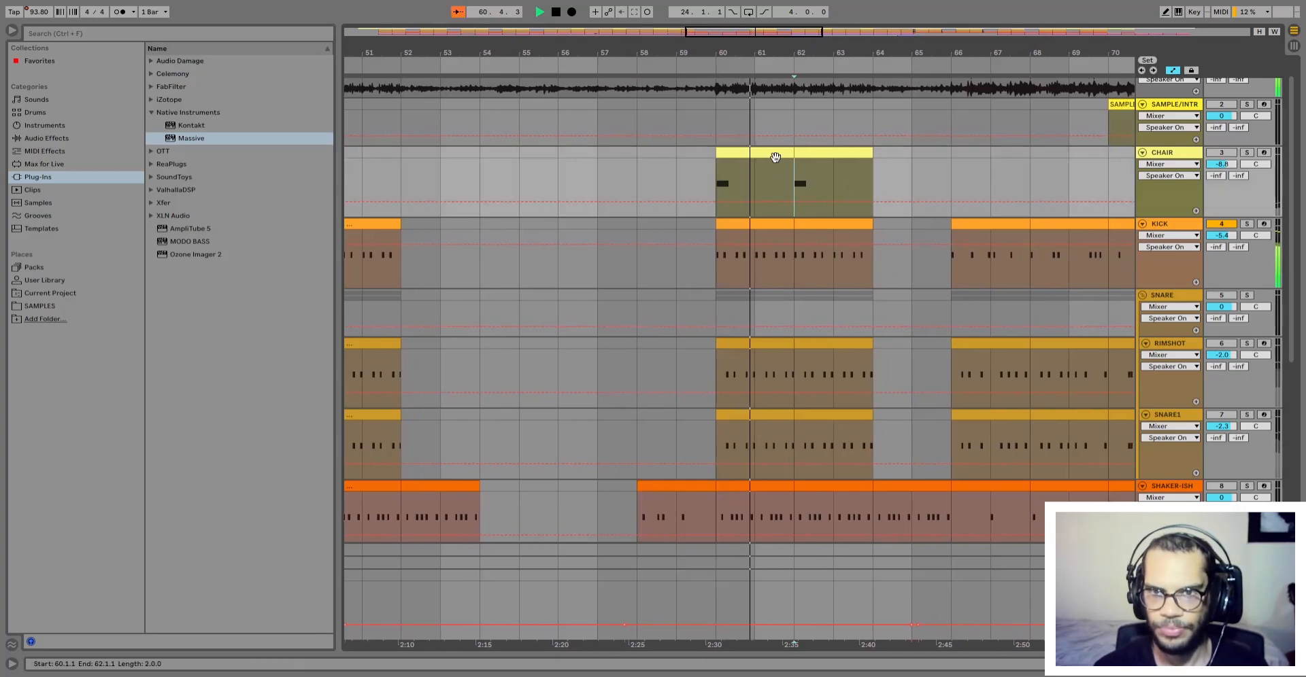
{"action": "scroll", "coordinate": [816, 327], "scroll_direction": "down", "scroll_amount": 3}
Step: Select bars 60 to 64 on the BASS/SYNTH track, play from bar 60, and follow the MELODY entry at bar 62
{"action": "left_click", "coordinate": [859, 452], "text": "shift"}
{"action": "scroll", "coordinate": [854, 458], "scroll_direction": "down", "scroll_amount": 4}
{"action": "left_click", "coordinate": [776, 444]}
{"action": "scroll", "coordinate": [833, 463], "scroll_direction": "down", "scroll_amount": 2}
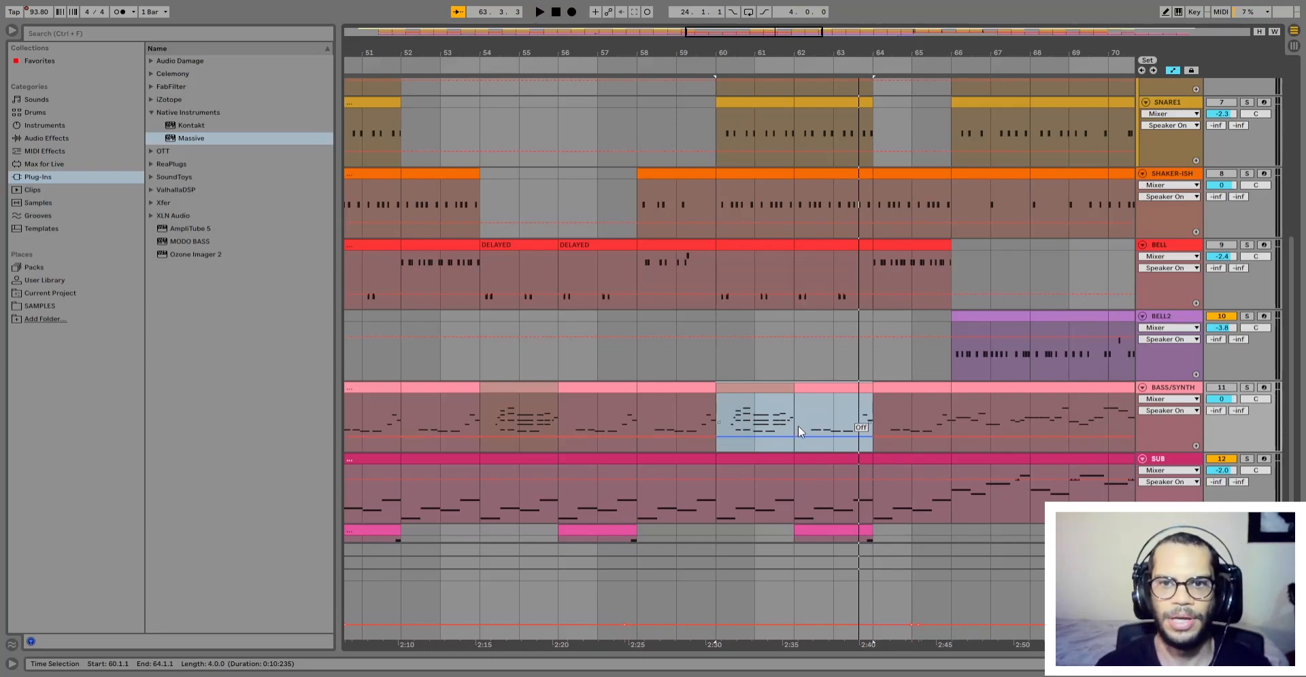
{"action": "key", "text": "space"}
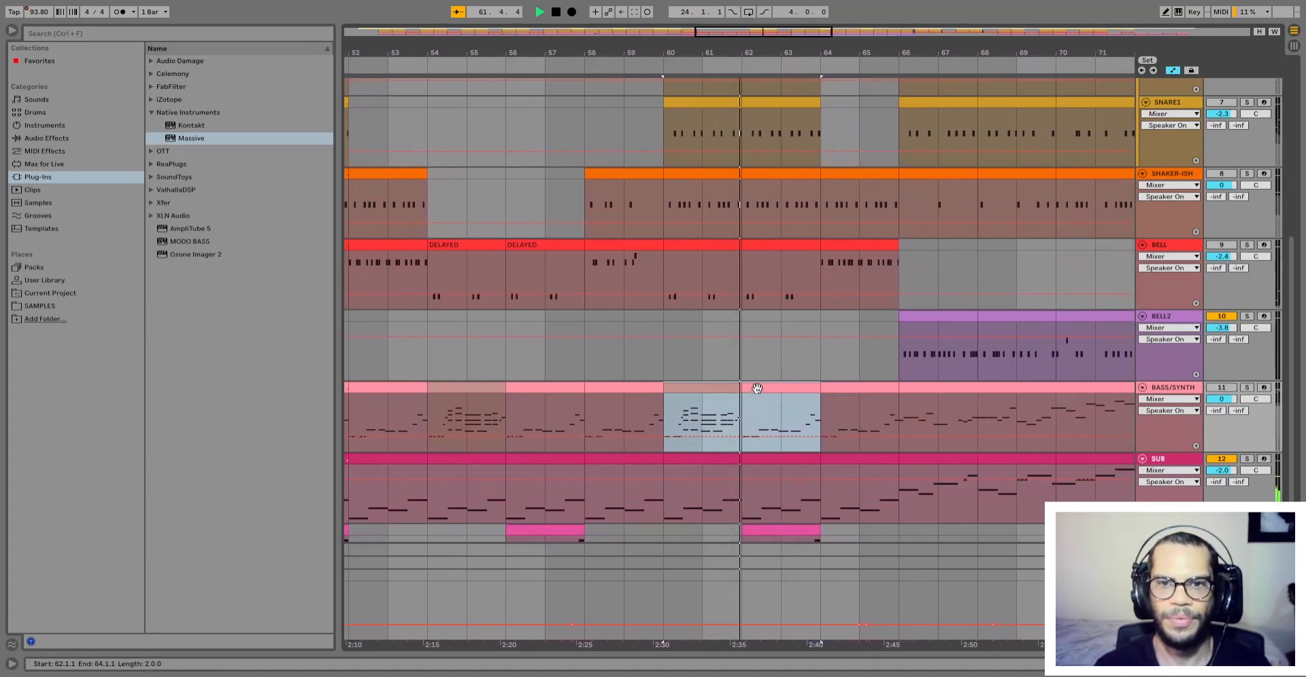
{"action": "scroll", "coordinate": [756, 388], "scroll_direction": "down", "scroll_amount": 3}
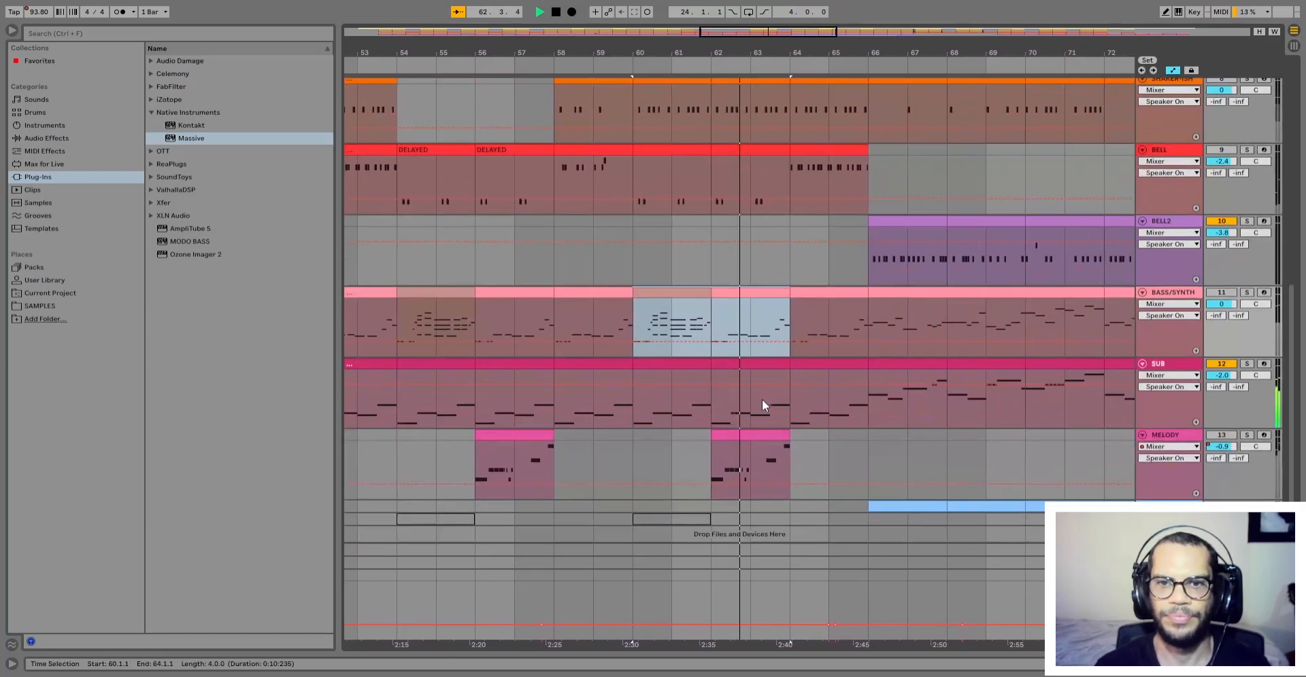
{"action": "scroll", "coordinate": [803, 476], "scroll_direction": "up", "scroll_amount": 1}
{"action": "scroll", "coordinate": [801, 482], "scroll_direction": "up", "scroll_amount": 4}
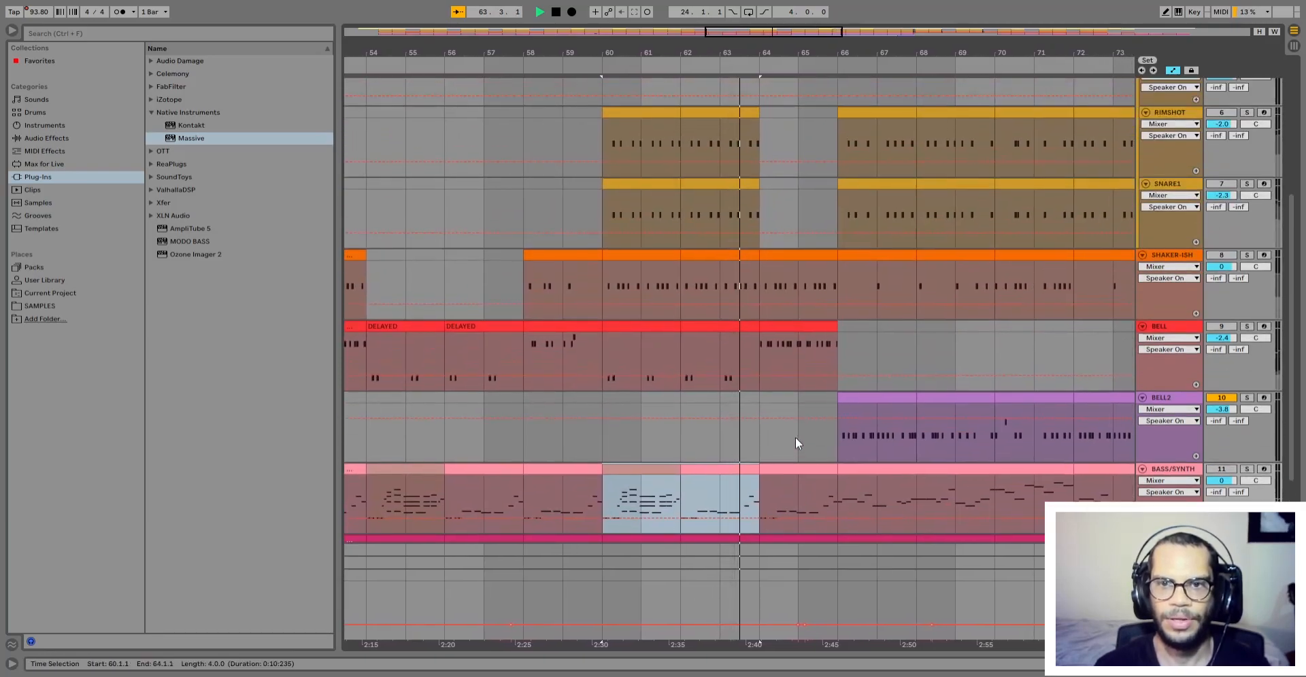
Step: Select bars 64 to 66 on the BELL track and compare them with the gap in the drum tracks during playback
{"action": "left_click", "coordinate": [791, 328]}
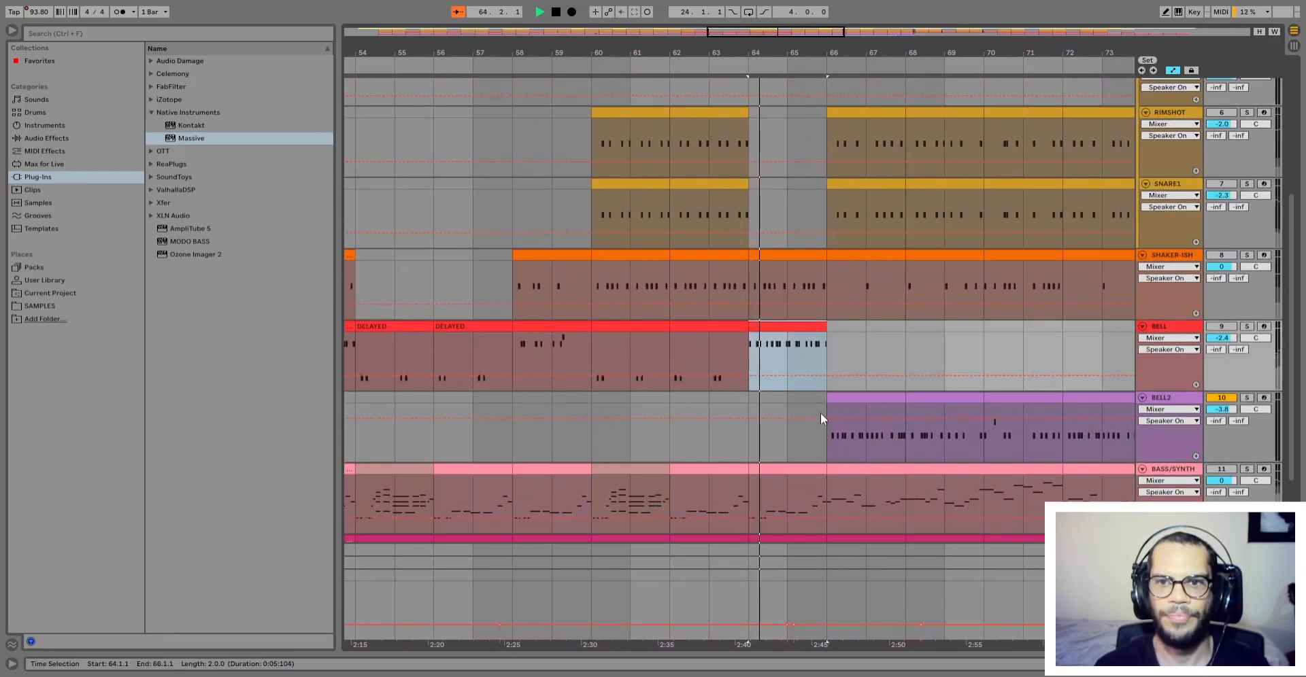
{"action": "scroll", "coordinate": [821, 414], "scroll_direction": "up", "scroll_amount": 2}
{"action": "scroll", "coordinate": [821, 414], "scroll_direction": "up", "scroll_amount": 2}
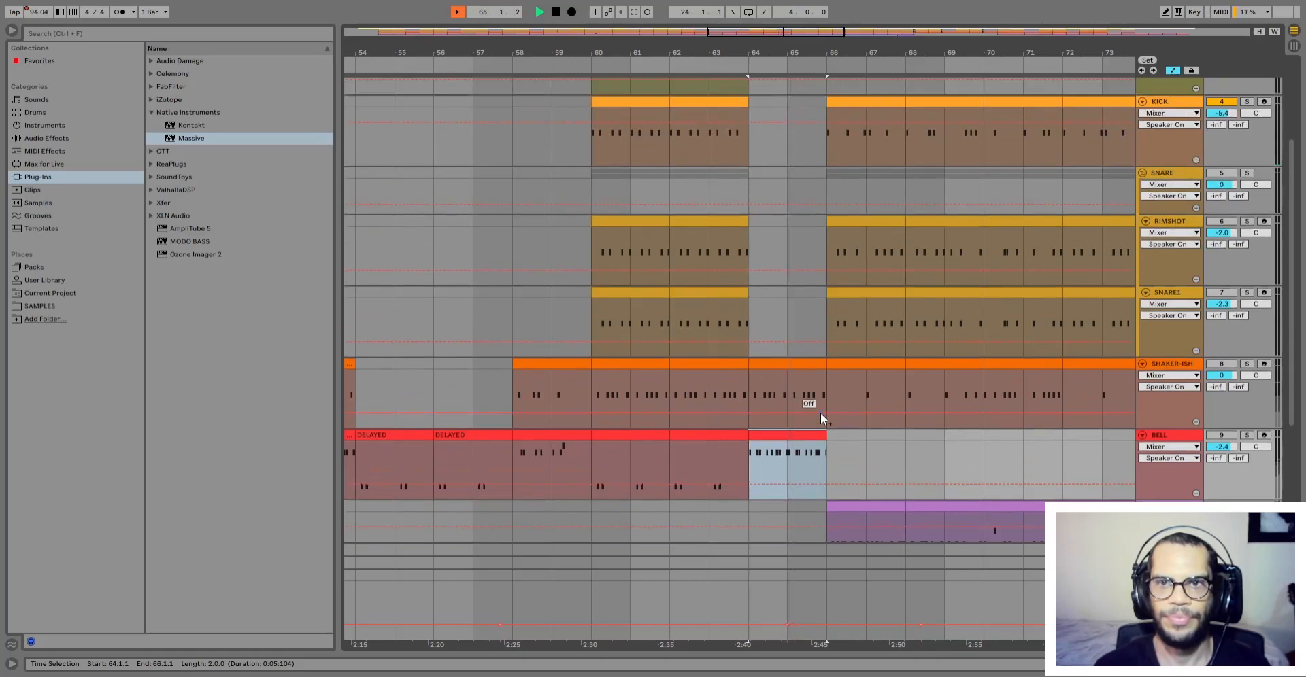
{"action": "scroll", "coordinate": [844, 425], "scroll_direction": "down", "scroll_amount": 1}
{"action": "scroll", "coordinate": [865, 434], "scroll_direction": "down", "scroll_amount": 2}
{"action": "scroll", "coordinate": [868, 431], "scroll_direction": "down", "scroll_amount": 2}
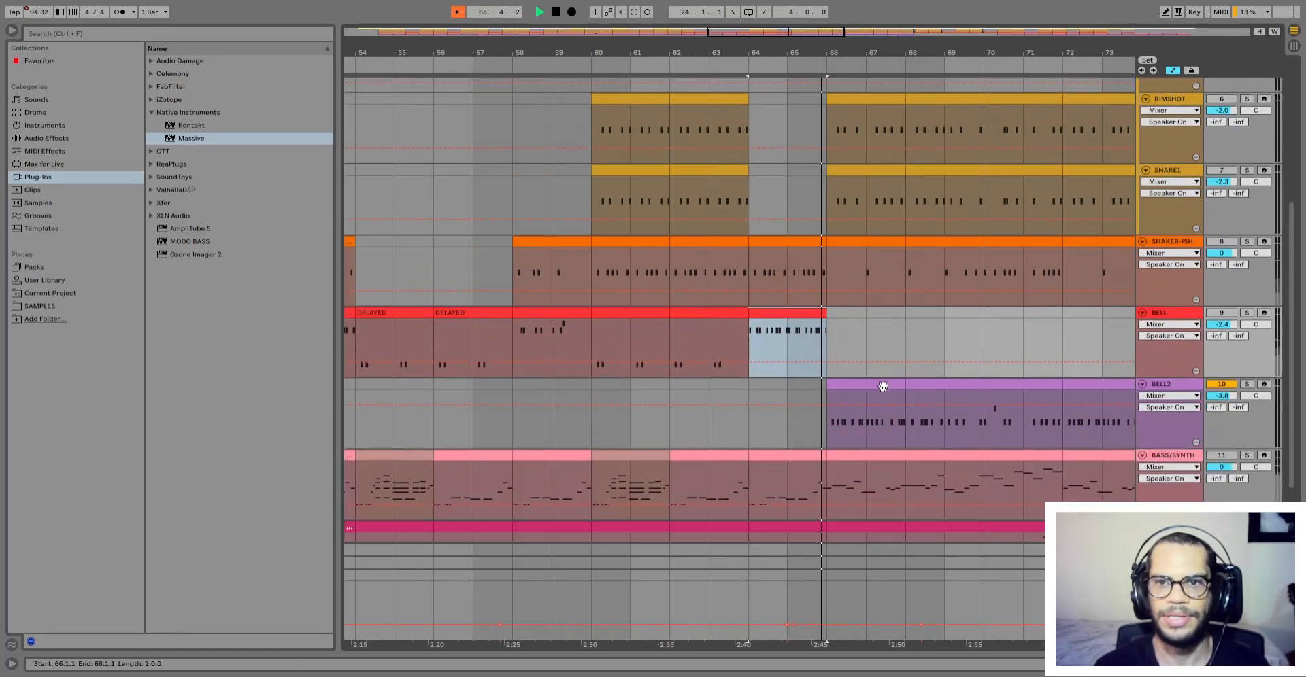
Step: Select the BELL2 clips at bars 66 and 68 and compare them with the earlier BELL2 section
{"action": "left_click", "coordinate": [886, 386]}
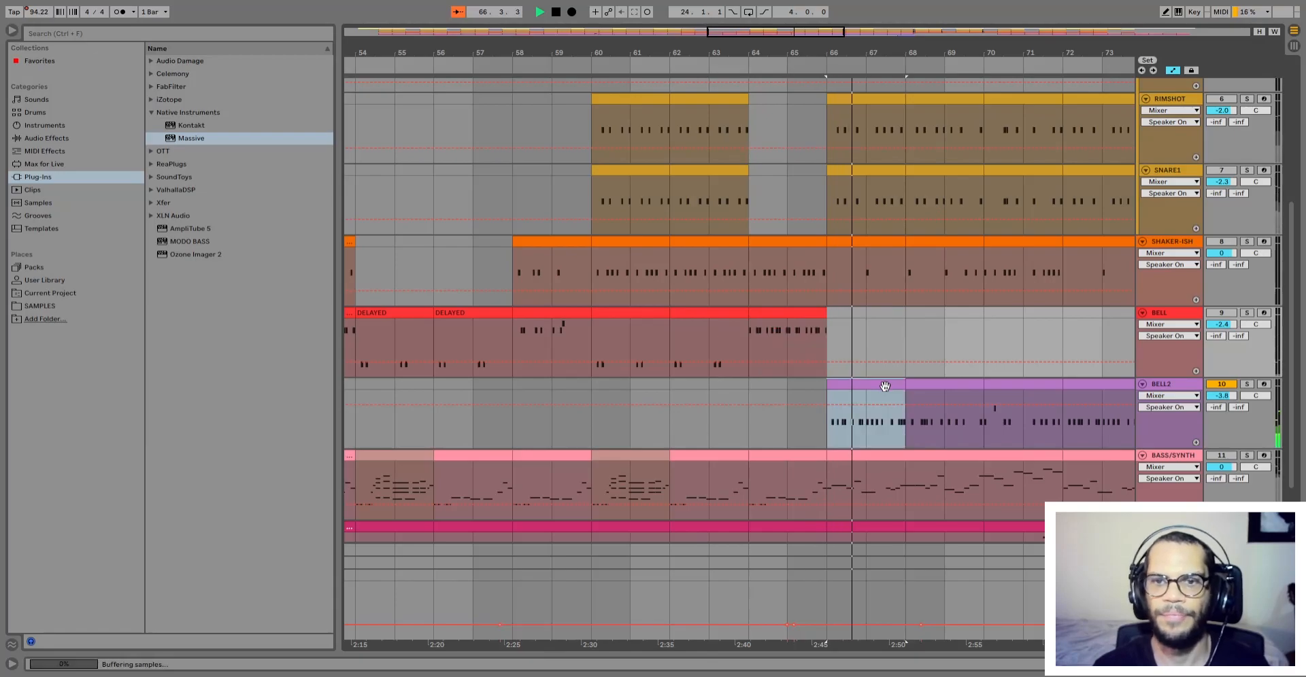
{"action": "left_click", "coordinate": [962, 386]}
{"action": "key", "text": "minus"}
{"action": "key", "text": "minus"}
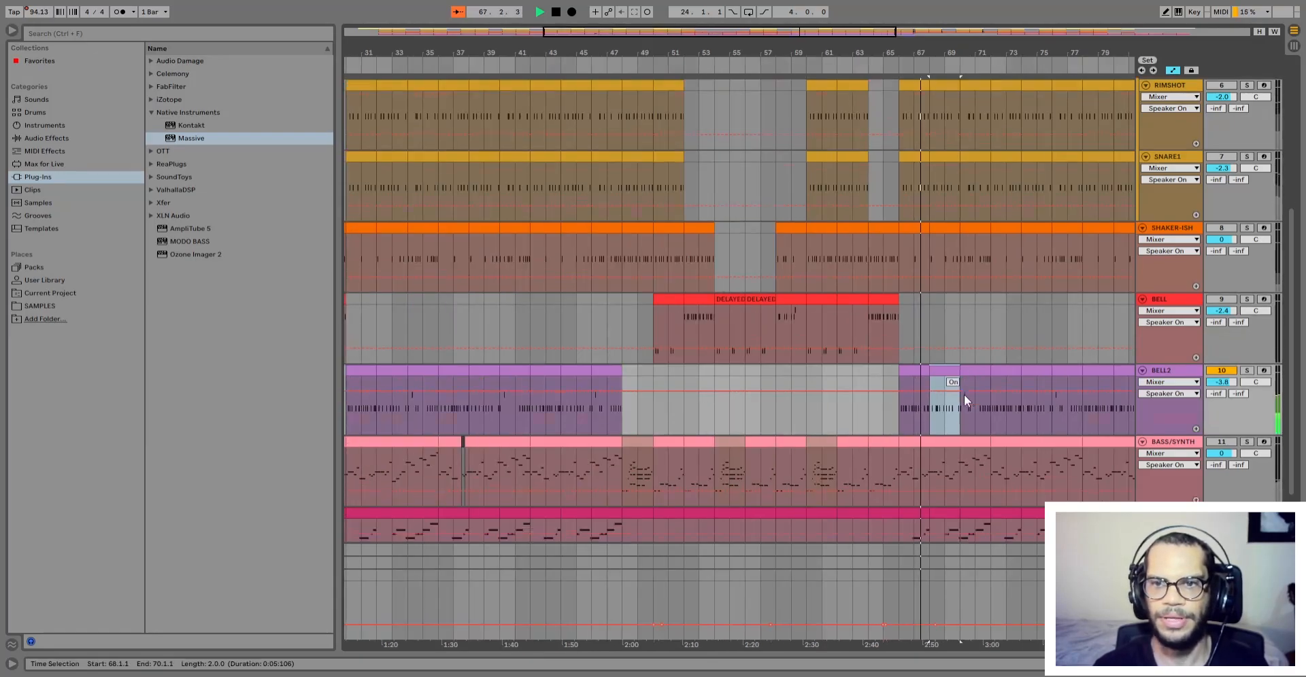
Step: Unfold the CAT SYNTH track, select its clips from bar 66 to 72, and stop playback
{"action": "scroll", "coordinate": [964, 408], "scroll_direction": "down", "scroll_amount": 8}
{"action": "left_click", "coordinate": [1143, 493]}
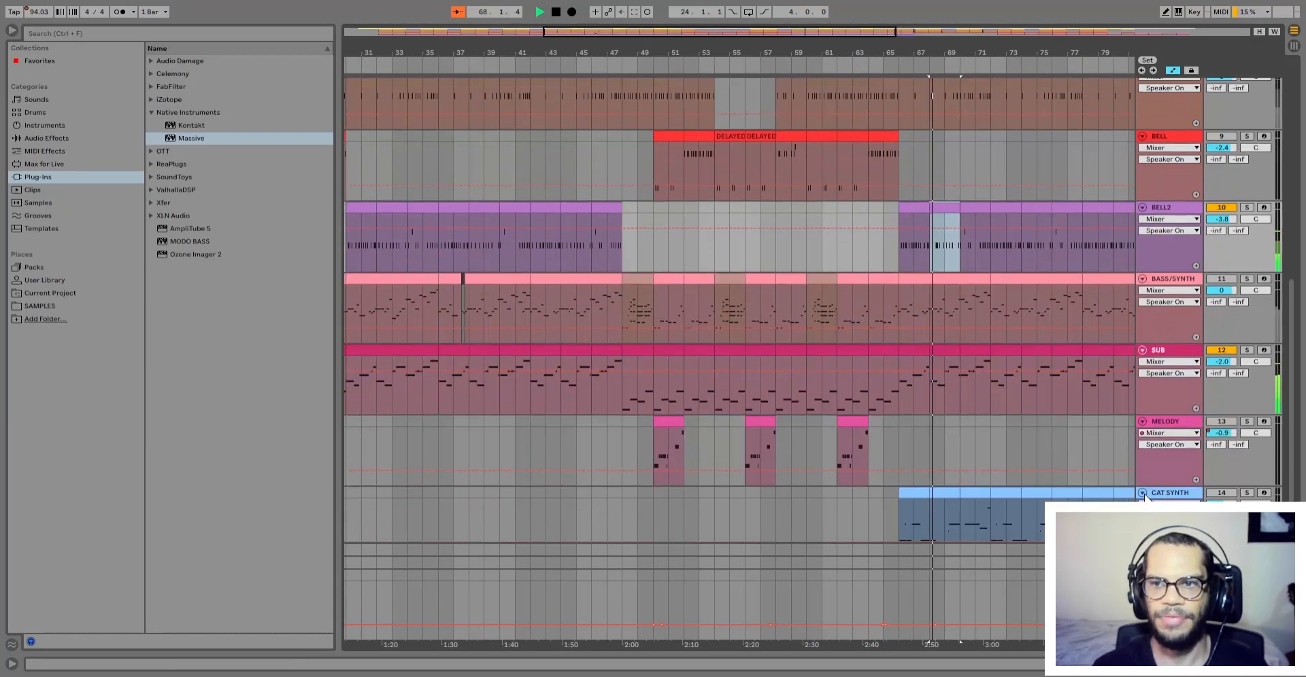
{"action": "scroll", "coordinate": [1143, 491], "scroll_direction": "down", "scroll_amount": 2}
{"action": "left_click", "coordinate": [908, 452]}
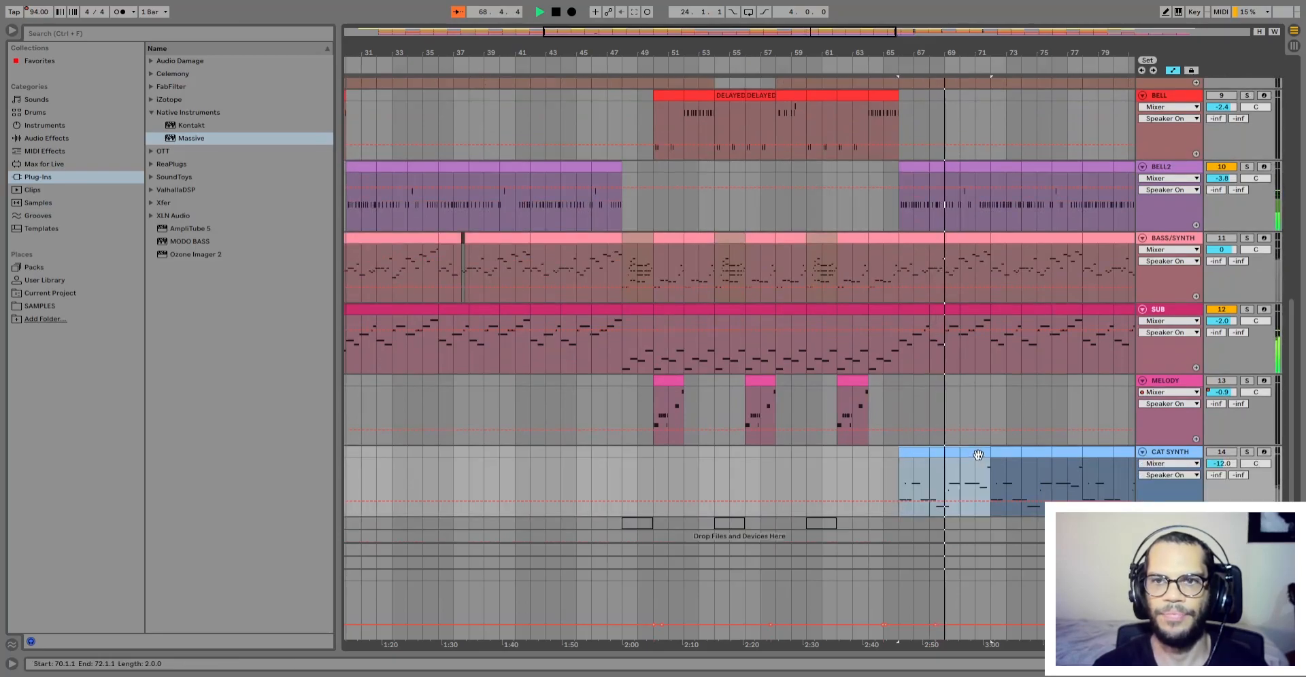
{"action": "key", "text": "plus"}
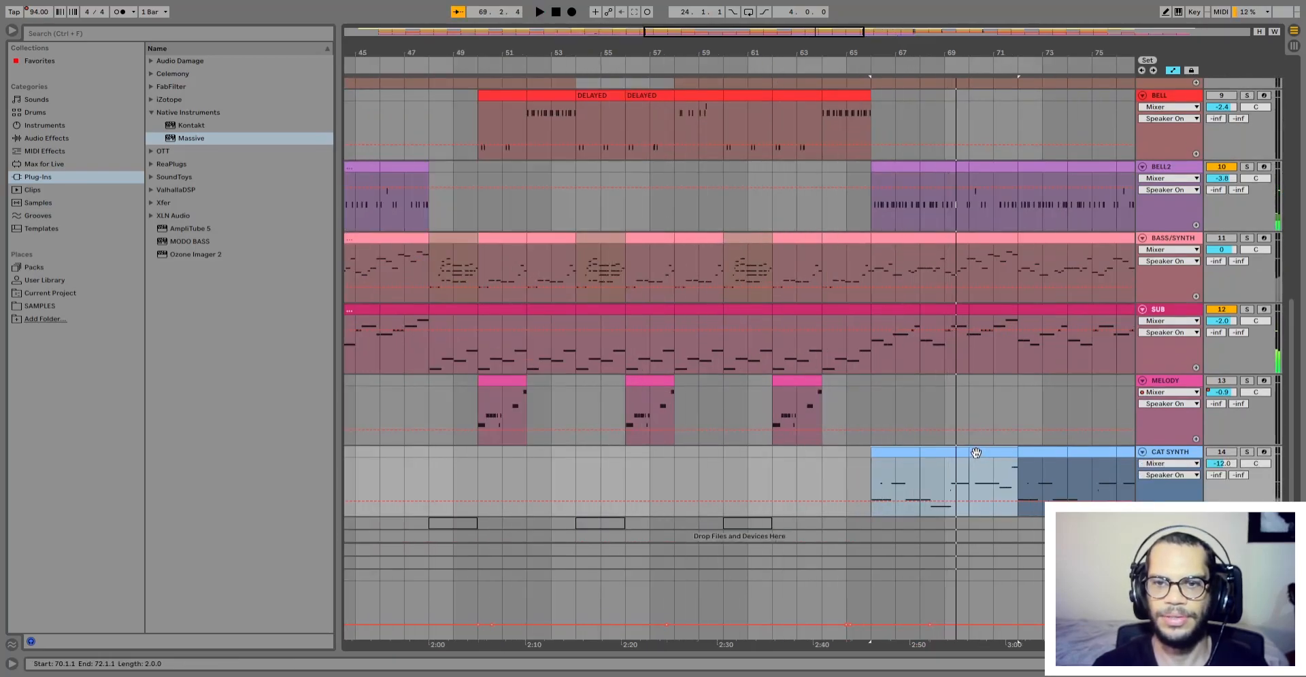
{"action": "key", "text": "plus"}
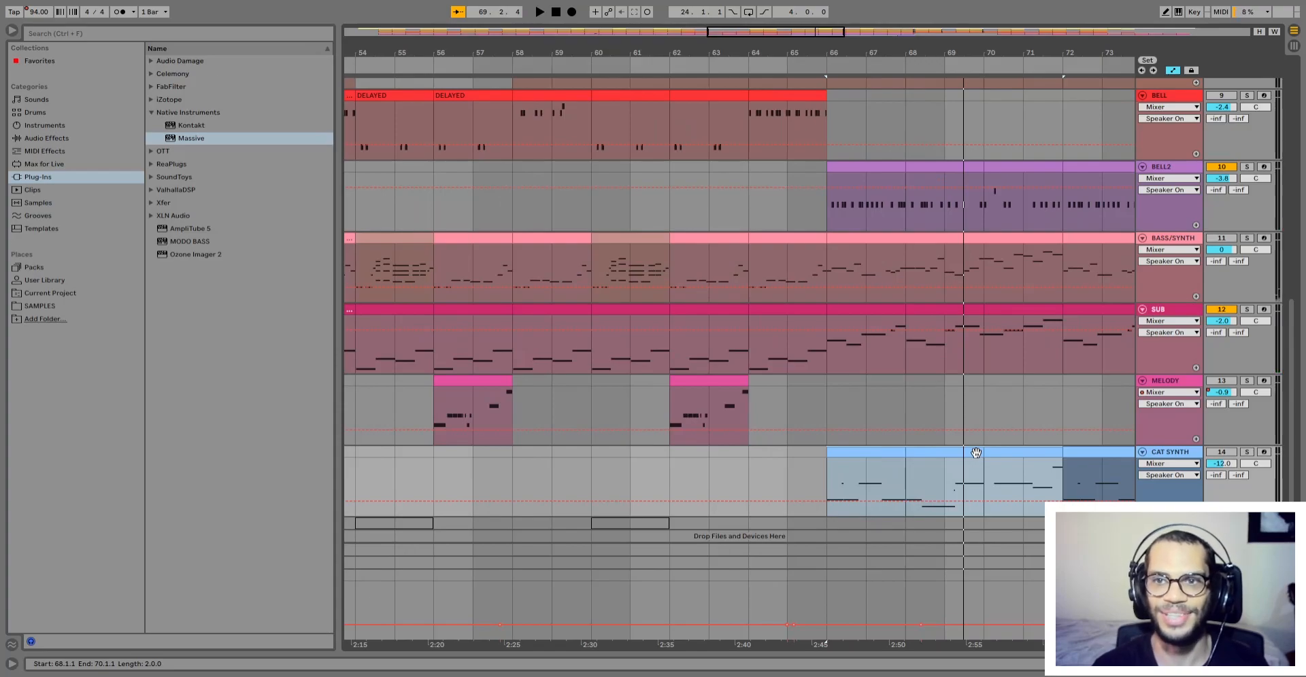
Step: Compare the tracks around the CAT SYNTH entry with the earlier BELL2 section by playing from bar 30
{"action": "key", "text": "minus"}
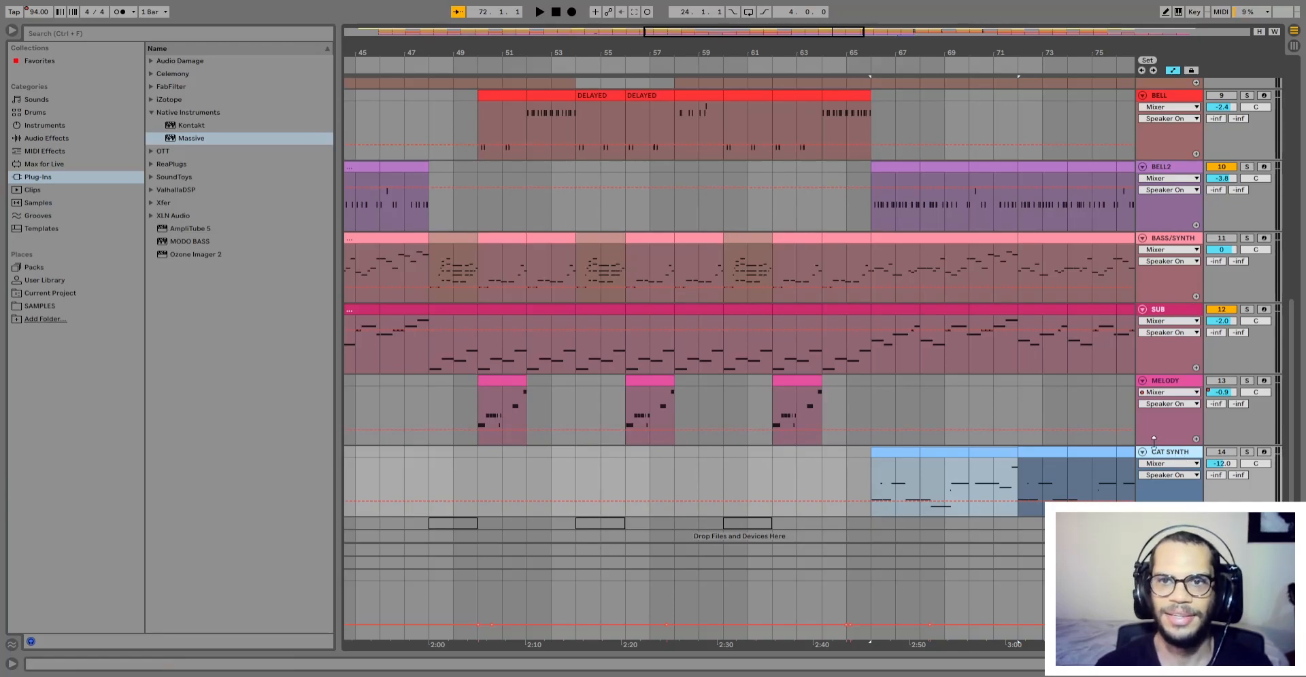
{"action": "scroll", "coordinate": [986, 450], "scroll_direction": "up", "scroll_amount": 5}
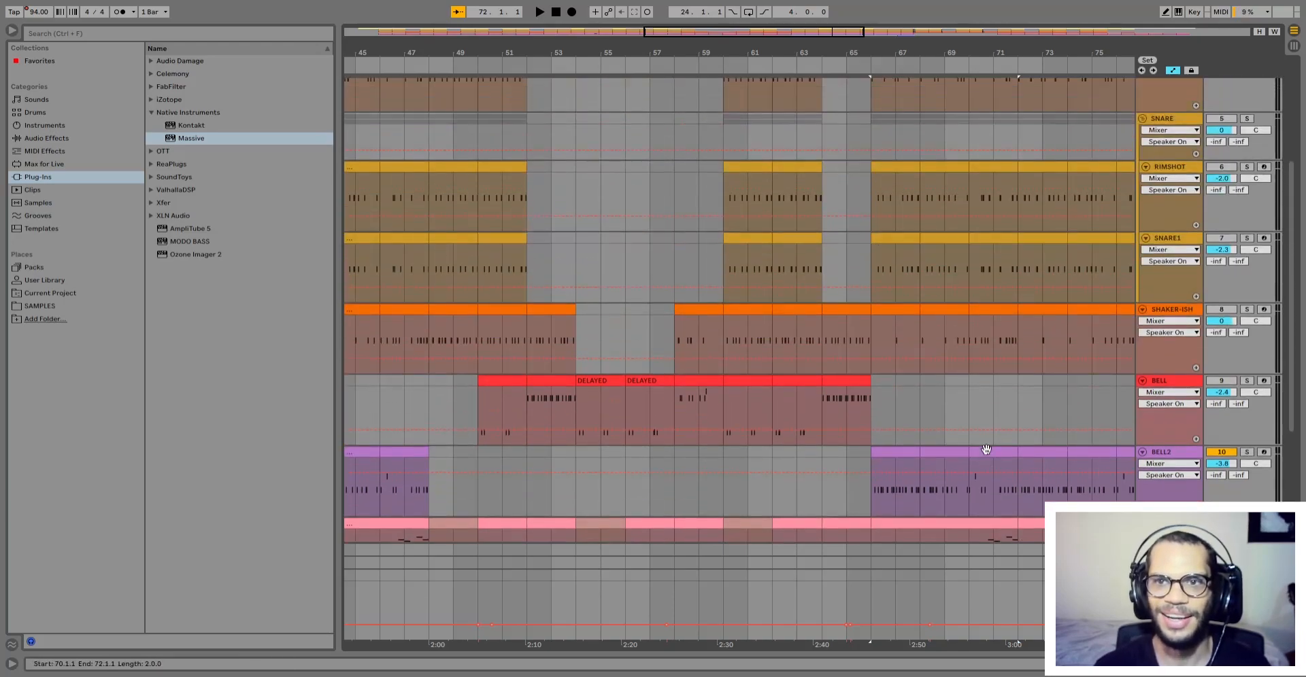
{"action": "scroll", "coordinate": [986, 450], "scroll_direction": "up", "scroll_amount": 1}
{"action": "scroll", "coordinate": [978, 448], "scroll_direction": "down", "scroll_amount": 6}
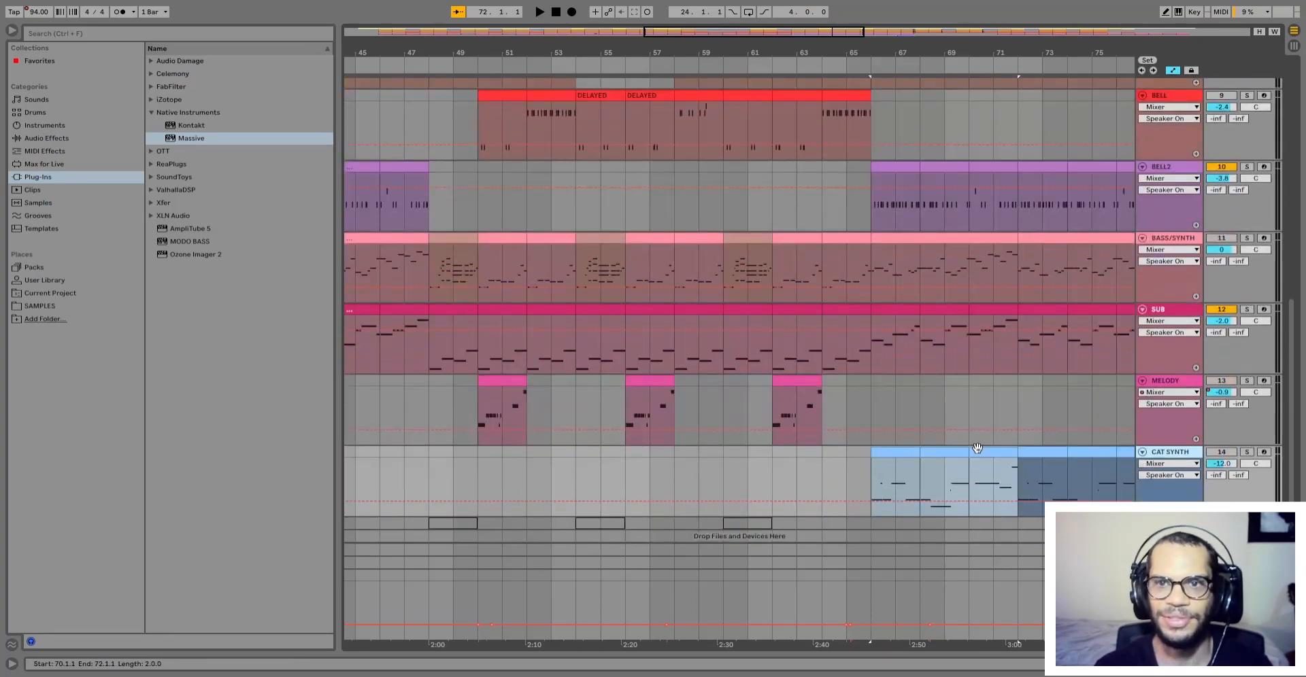
{"action": "left_click_drag", "start_coordinate": [636, 28], "coordinate": [631, 10]}
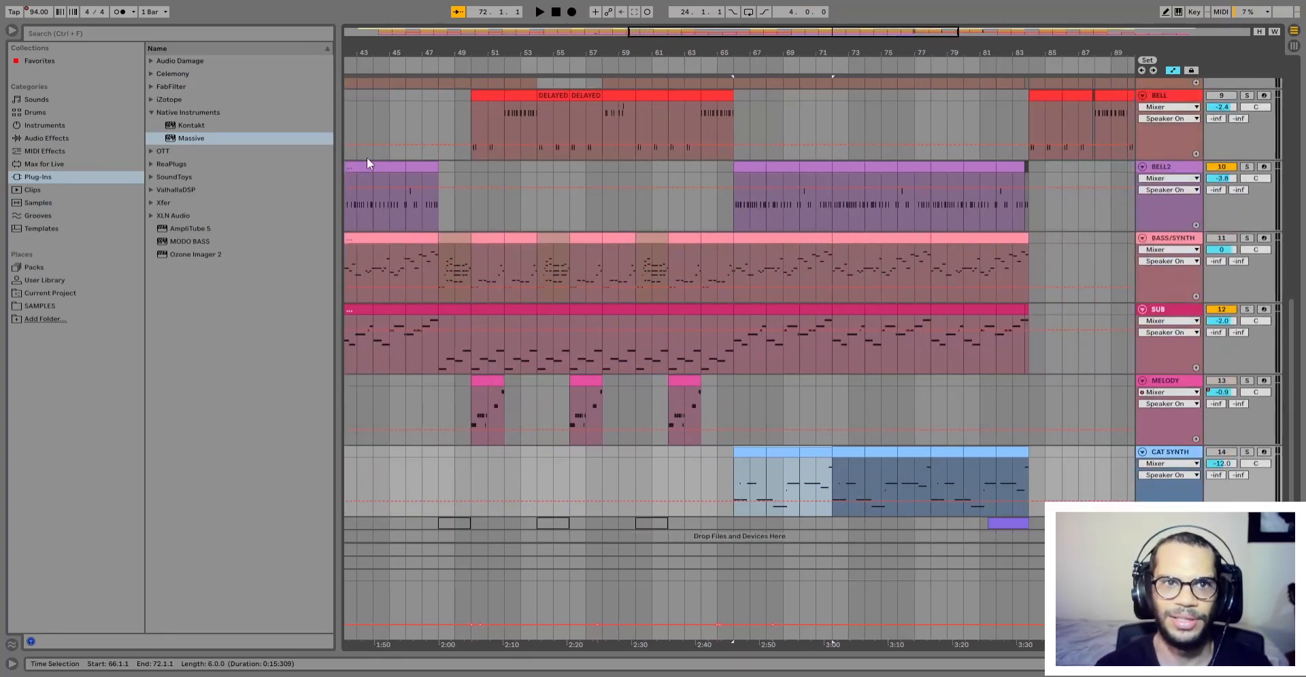
{"action": "left_click", "coordinate": [362, 165]}
{"action": "key", "text": "space"}
{"action": "key", "text": "space"}
{"action": "left_click", "coordinate": [557, 164]}
{"action": "key", "text": "space"}
Step: Play the CAT SYNTH clips from bar 66 with the track activated and set its volume to -12.7 dB
{"action": "left_click_drag", "start_coordinate": [671, 34], "coordinate": [820, 33]}
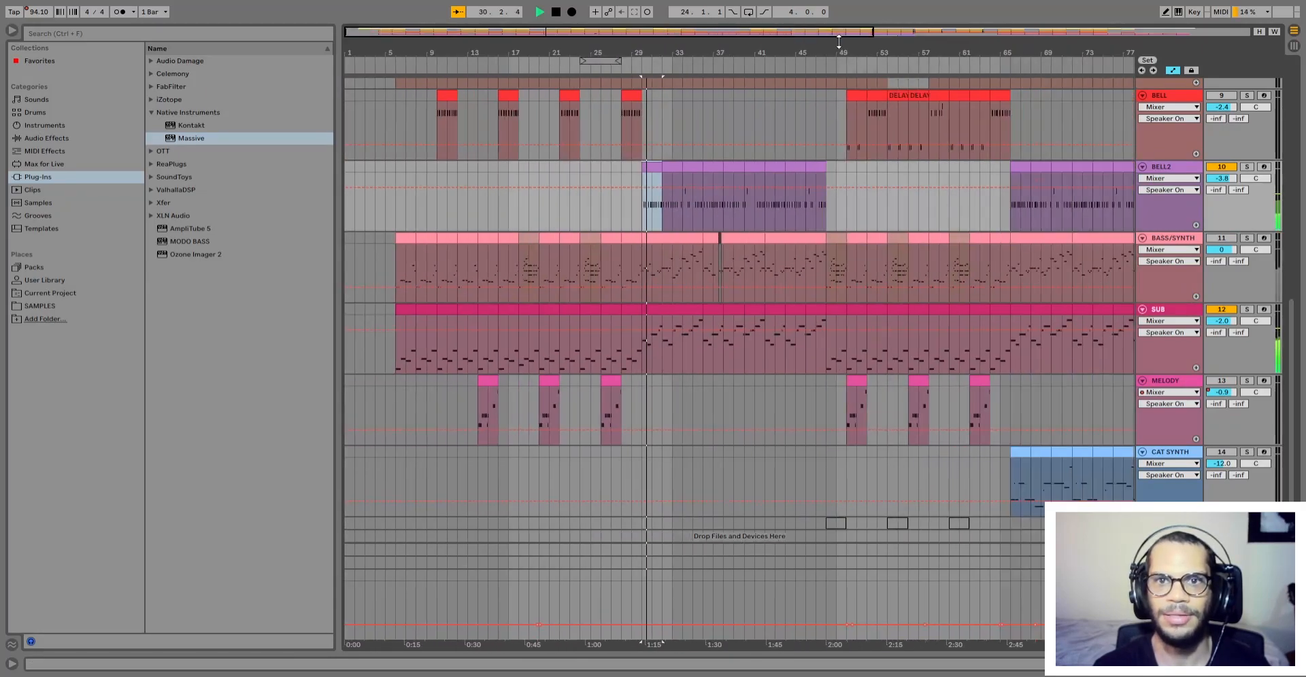
{"action": "left_click", "coordinate": [1027, 465]}
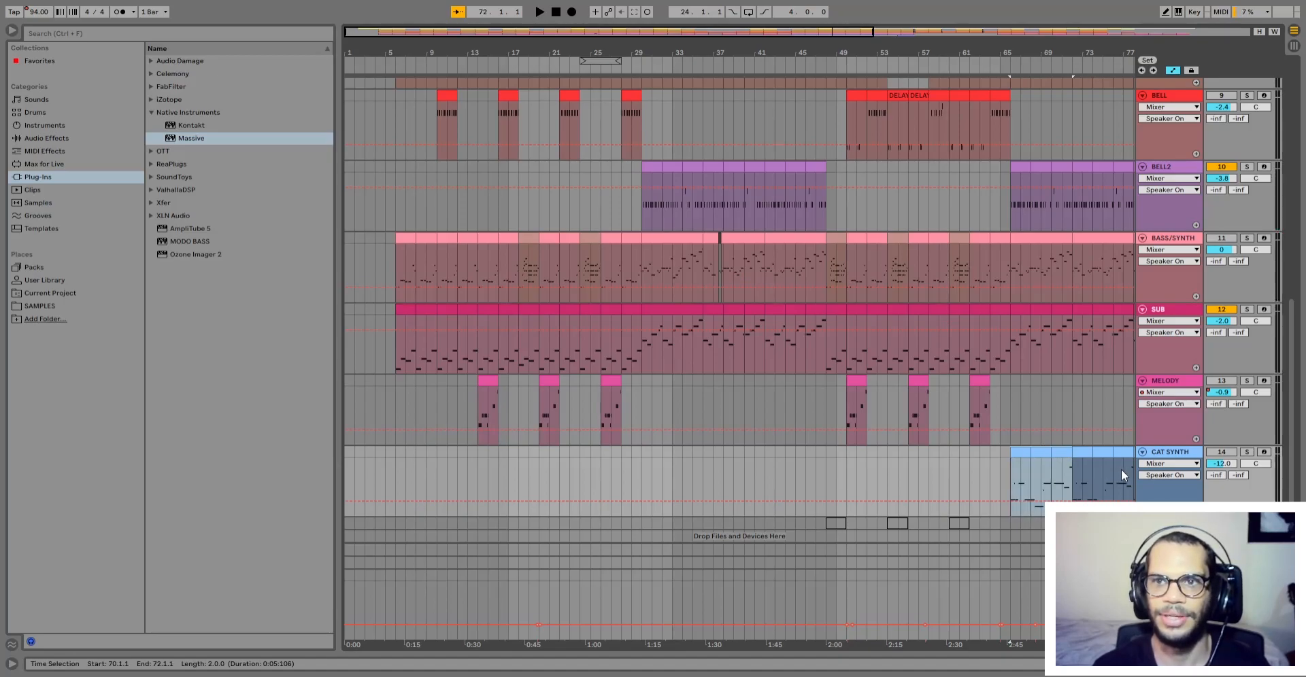
{"action": "key", "text": "space"}
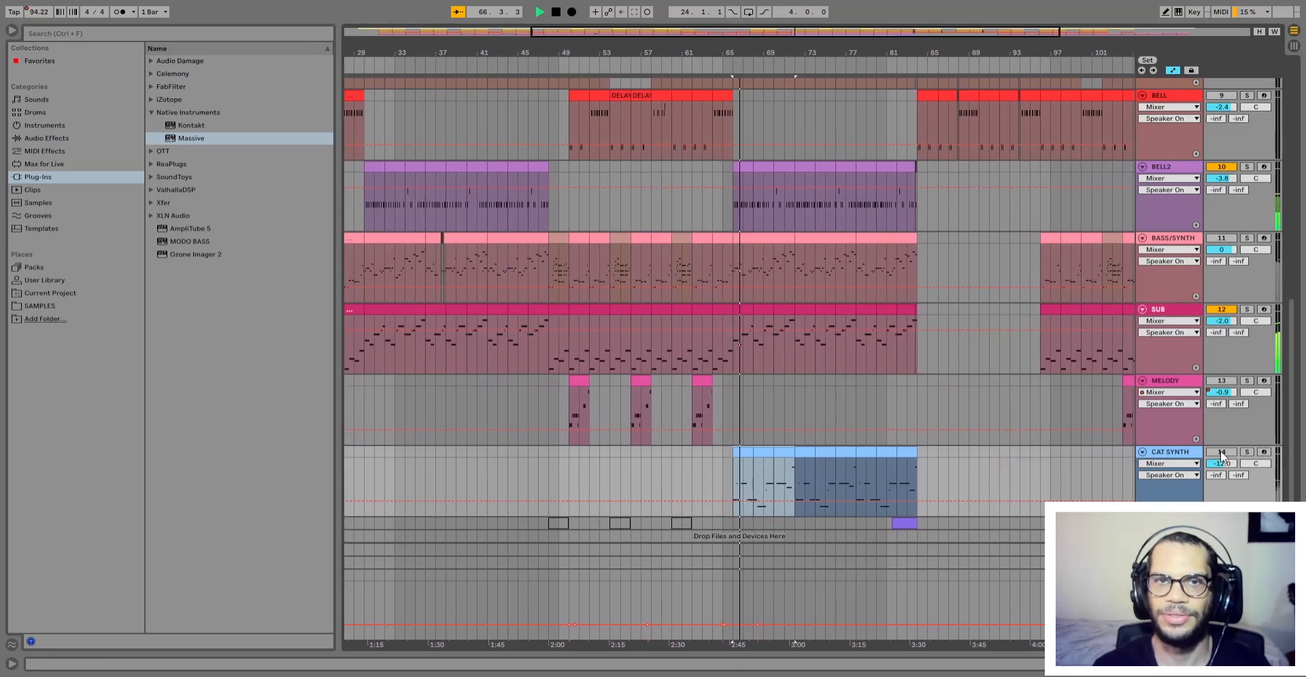
{"action": "left_click", "coordinate": [1220, 450]}
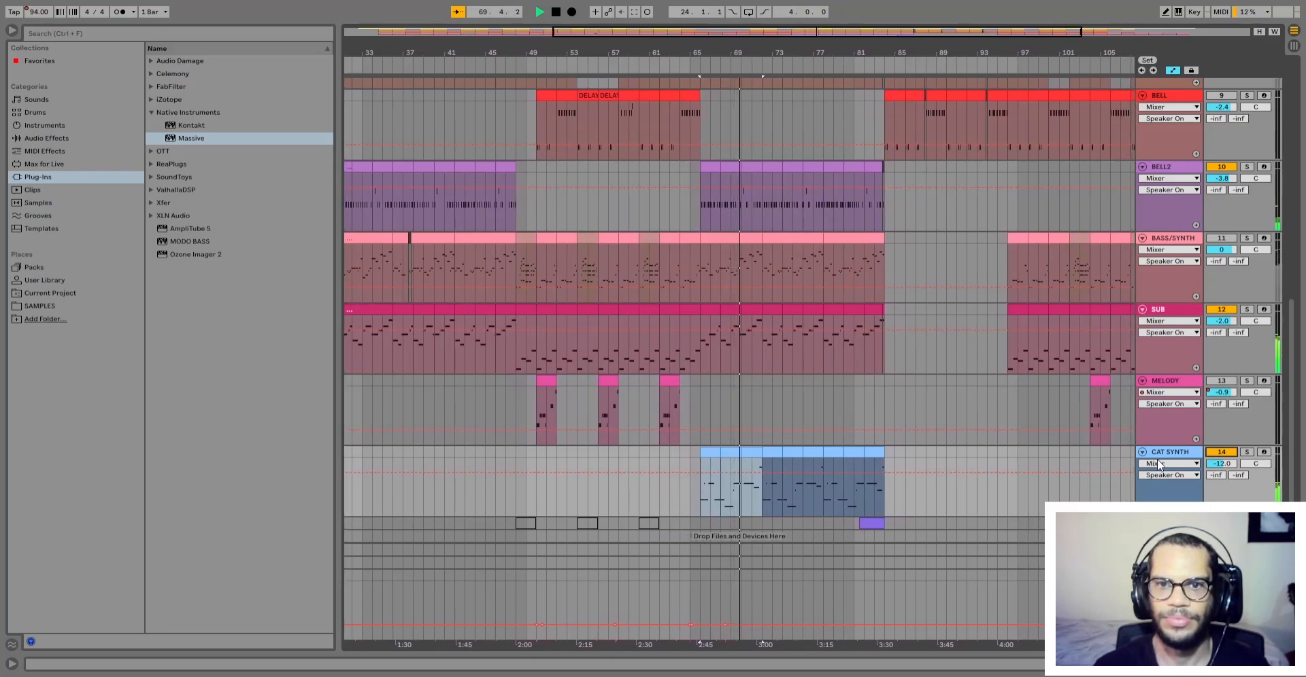
{"action": "mouse_move", "coordinate": [1222, 464]}
{"action": "left_mouse_down"}
{"action": "mouse_move", "coordinate": [1222, 409]}
{"action": "mouse_move", "coordinate": [1222, 466]}
{"action": "left_mouse_up"}
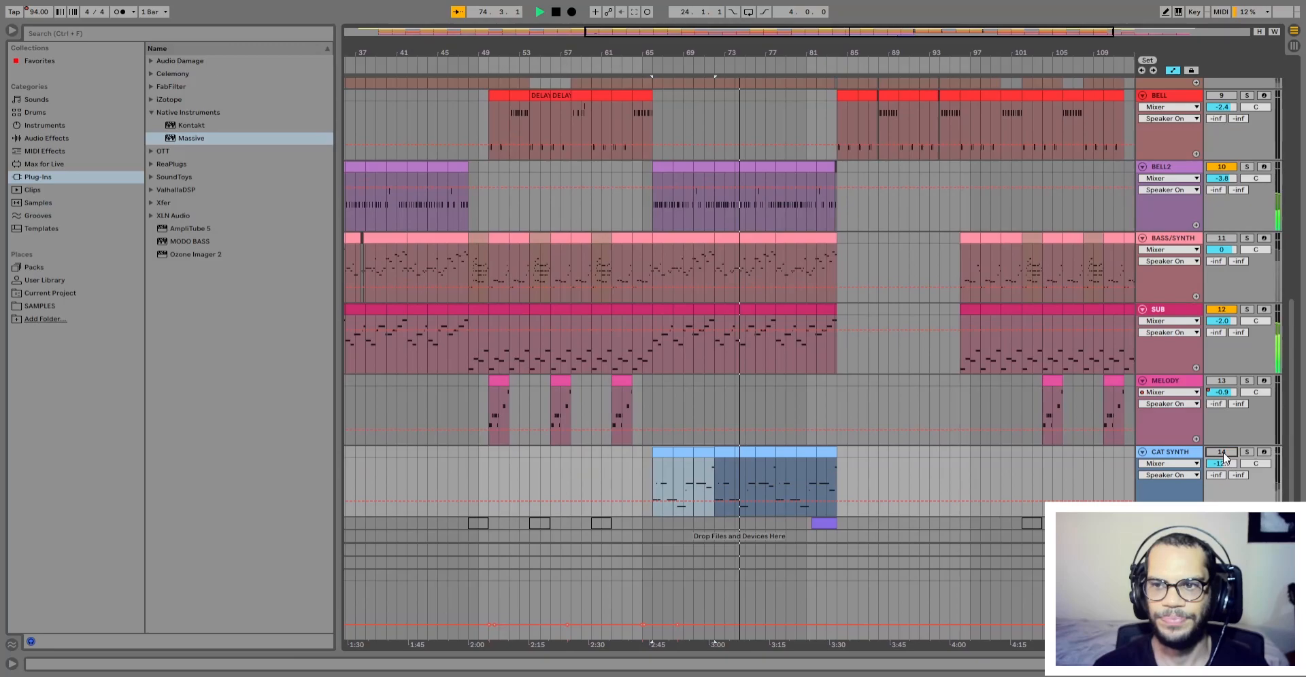
Step: Fold the CAT SYNTH track, select its clips from bar 72 to 78, and play from bar 72
{"action": "left_click", "coordinate": [1142, 452]}
{"action": "key", "text": "space"}
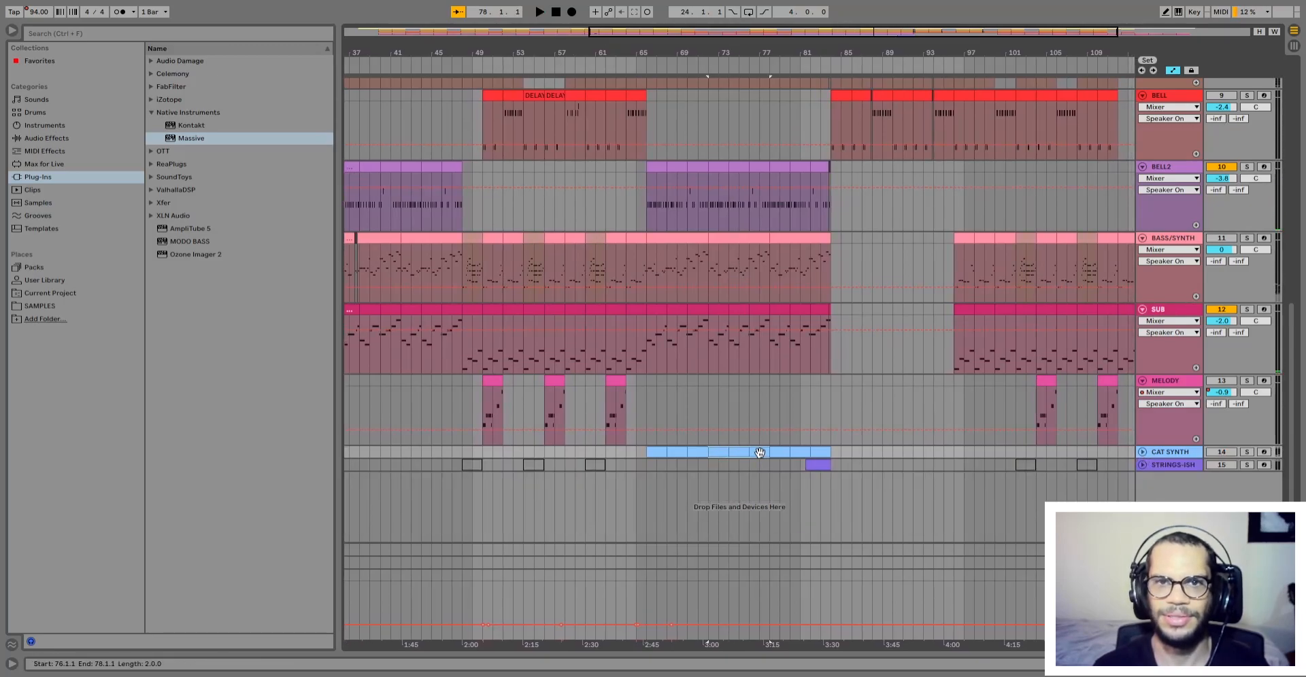
{"action": "key", "text": "space"}
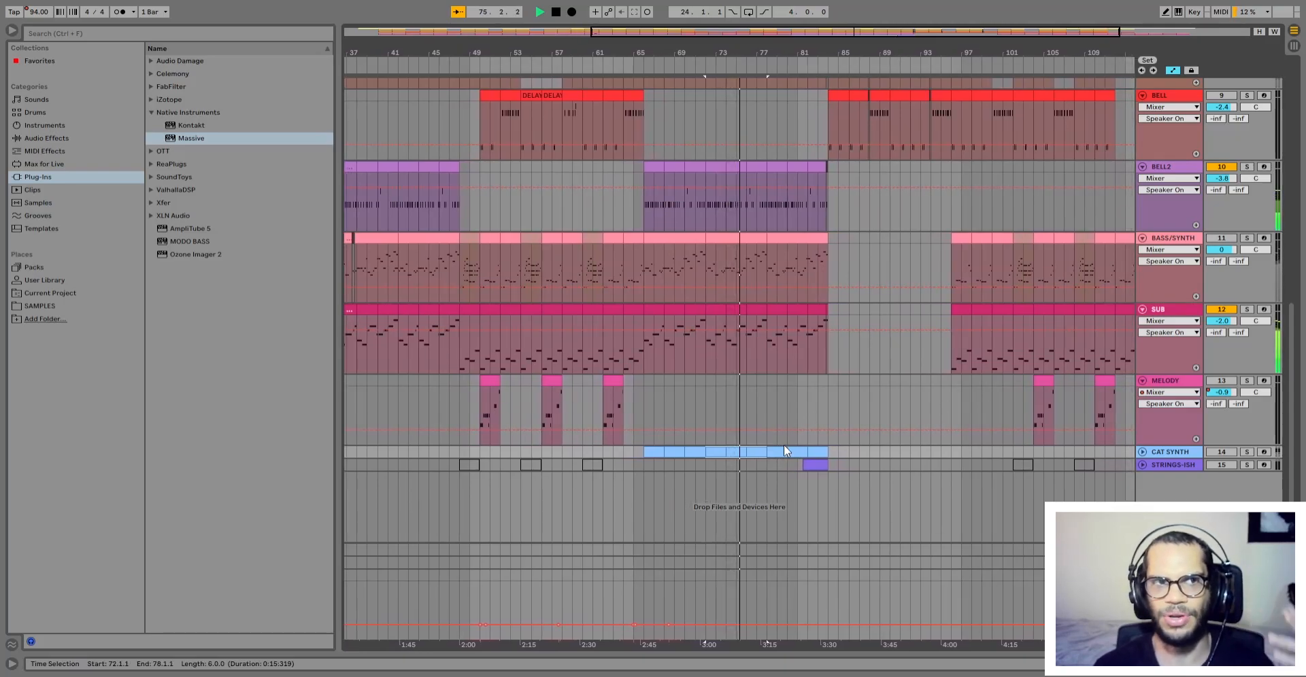
Step: Unfold the CAT SYNTH and STRINGS-ISH tracks and restart playback from bar 77 on the STRINGS-ISH track
{"action": "left_click", "coordinate": [1140, 452]}
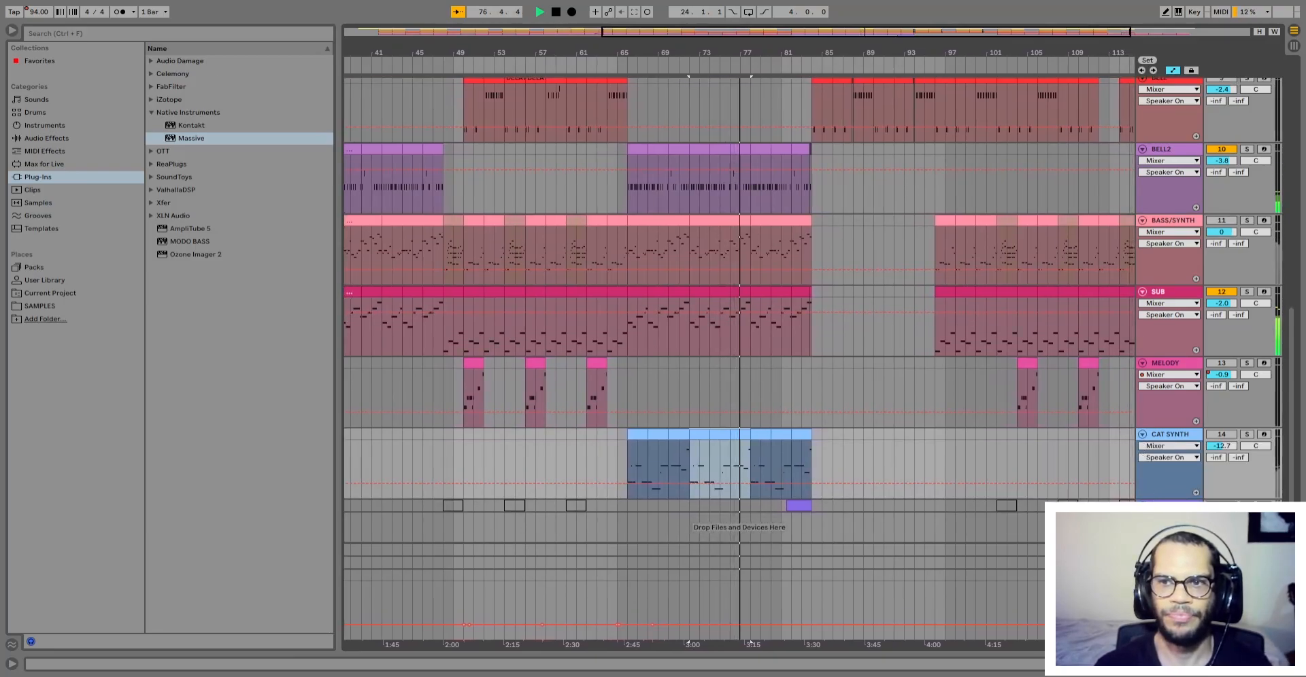
{"action": "left_click", "coordinate": [1142, 506]}
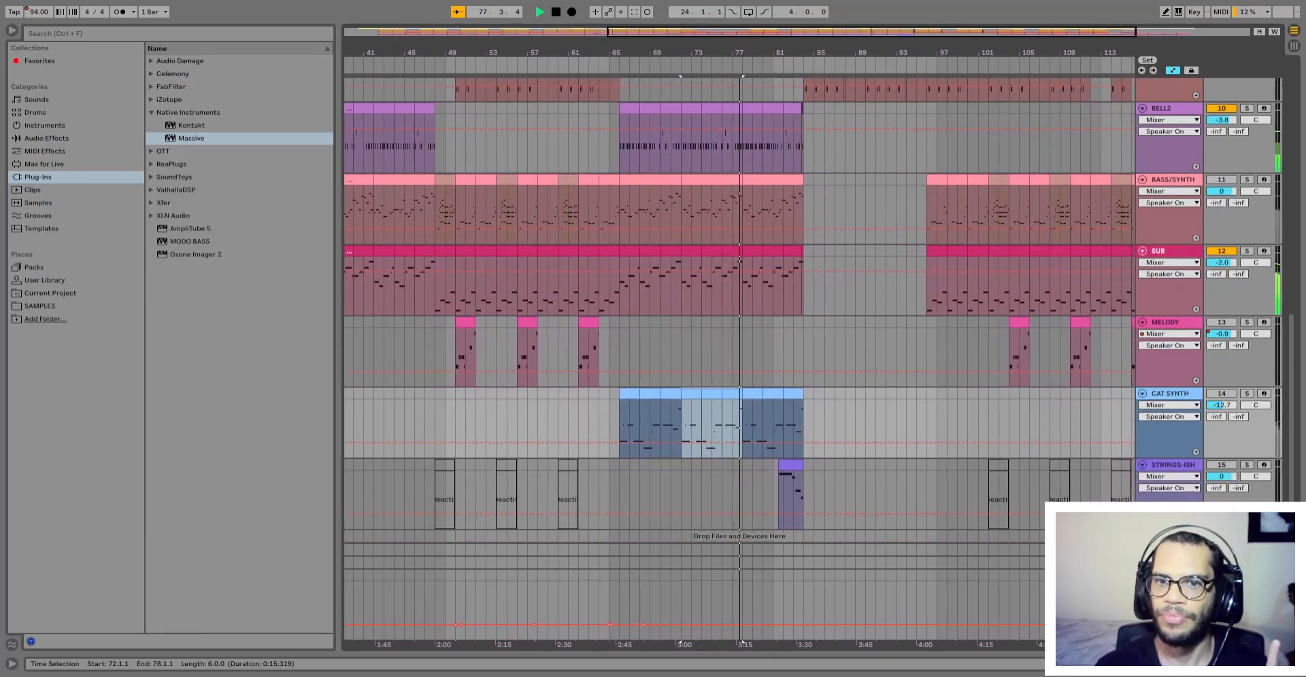
{"action": "left_click", "coordinate": [727, 483]}
{"action": "key", "text": "space"}
{"action": "key", "text": "space"}
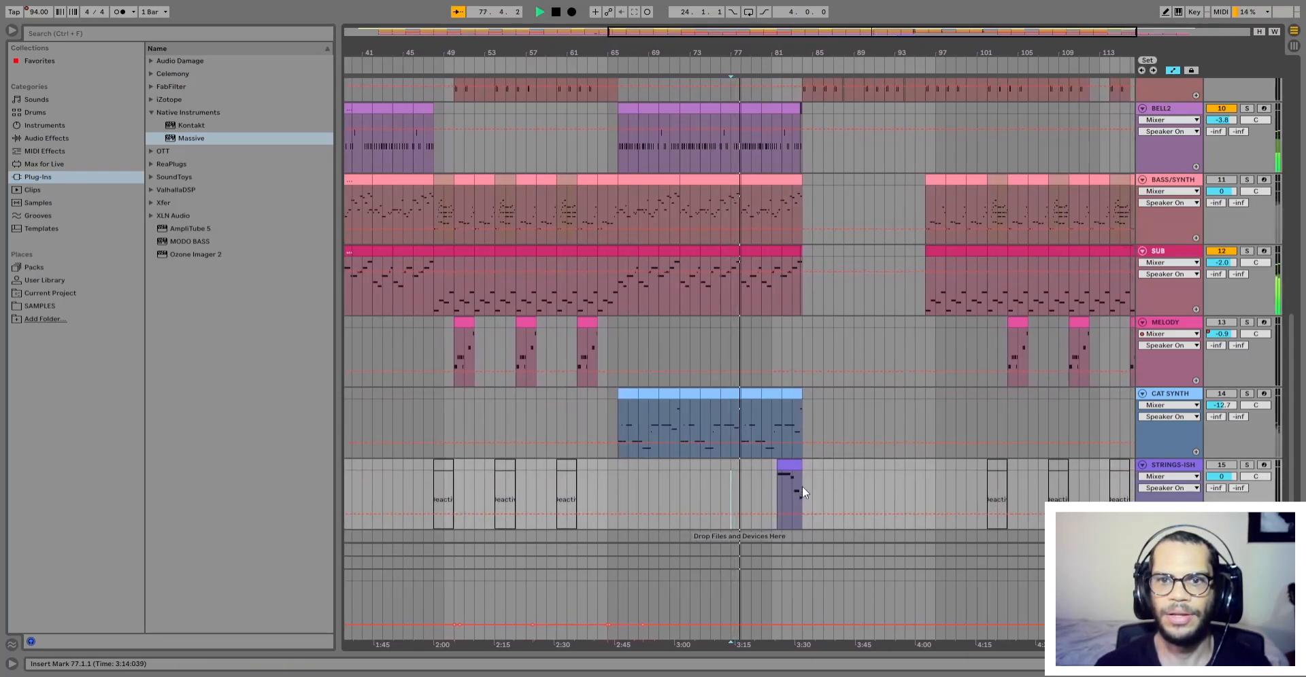
Step: Select the STRINGS-ISH clip running from bar 81.3 to bar 84 and listen to that passage
{"action": "left_click", "coordinate": [789, 468]}
{"action": "key", "text": "space"}
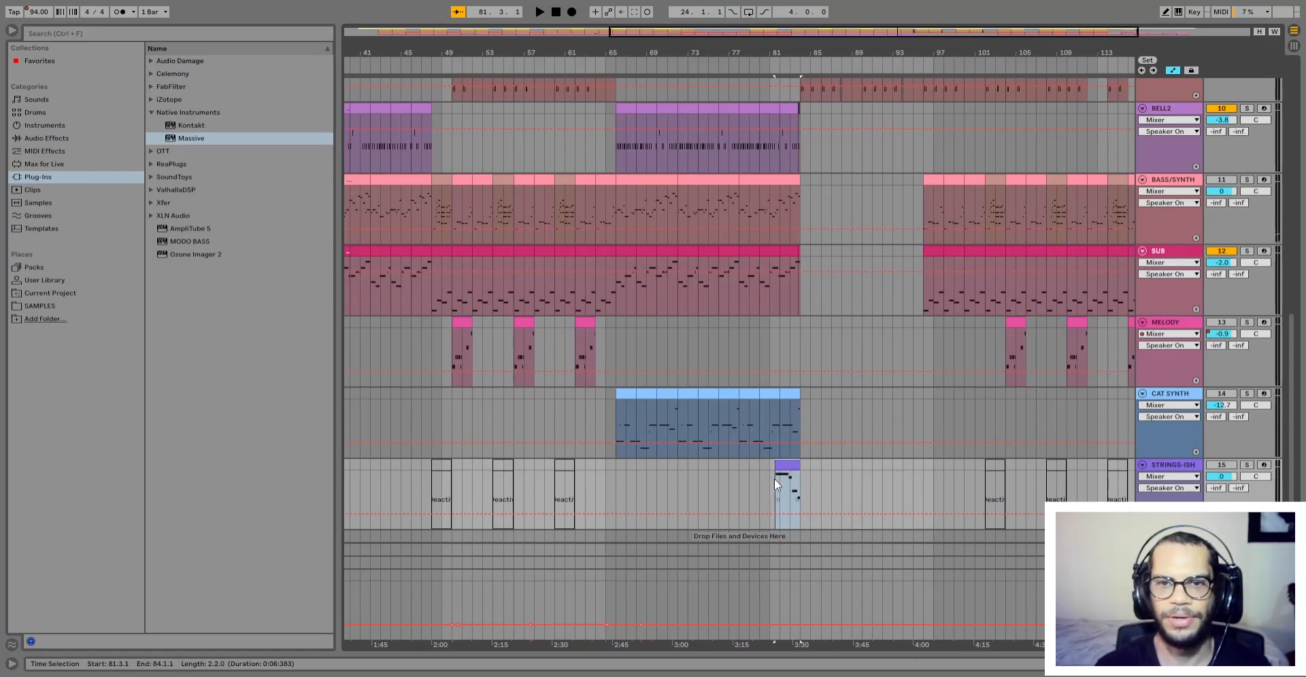
{"action": "key", "text": "space"}
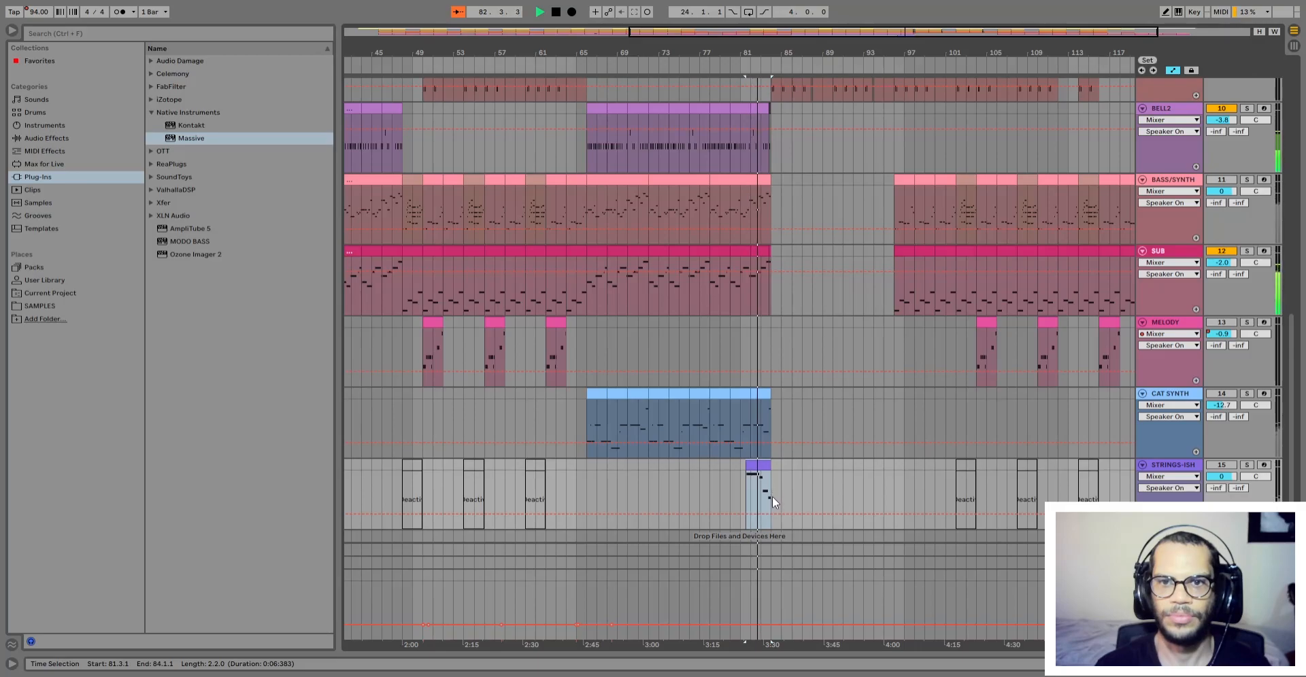
Step: Activate the STRINGS-ISH track, play from bar 80, and select its clip before bar 84
{"action": "key", "text": "space"}
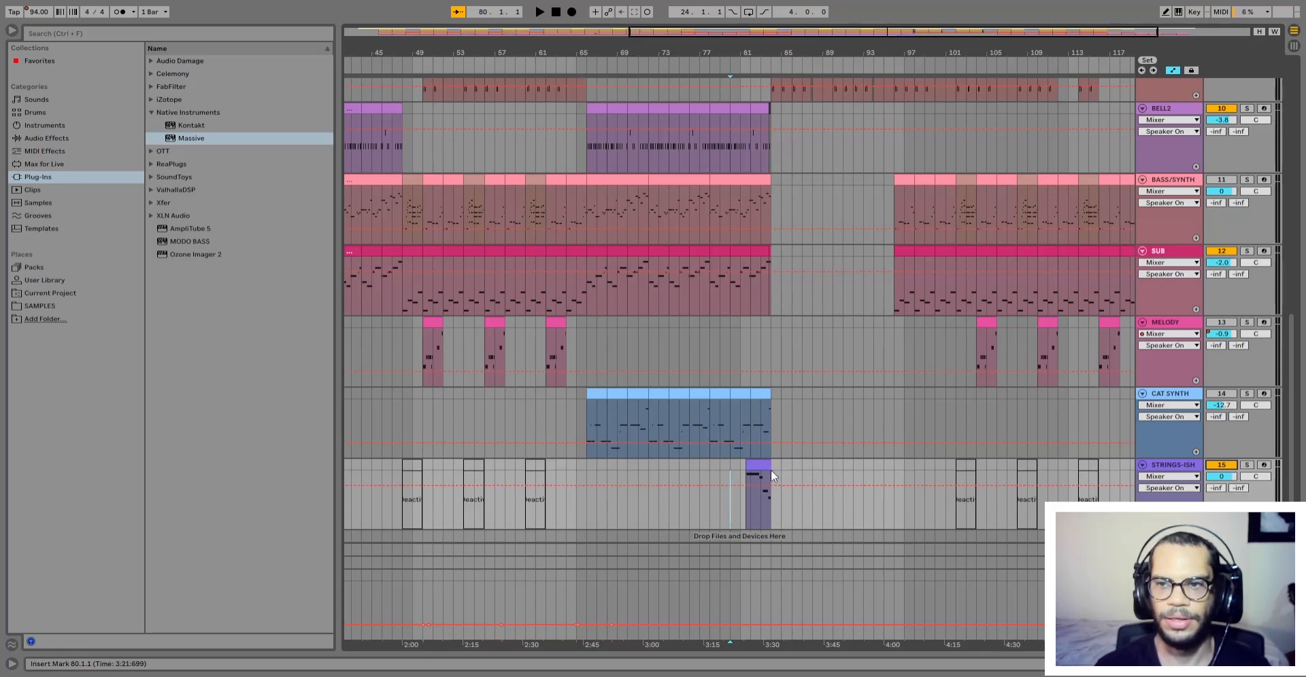
{"action": "key", "text": "space"}
{"action": "left_click", "coordinate": [775, 493]}
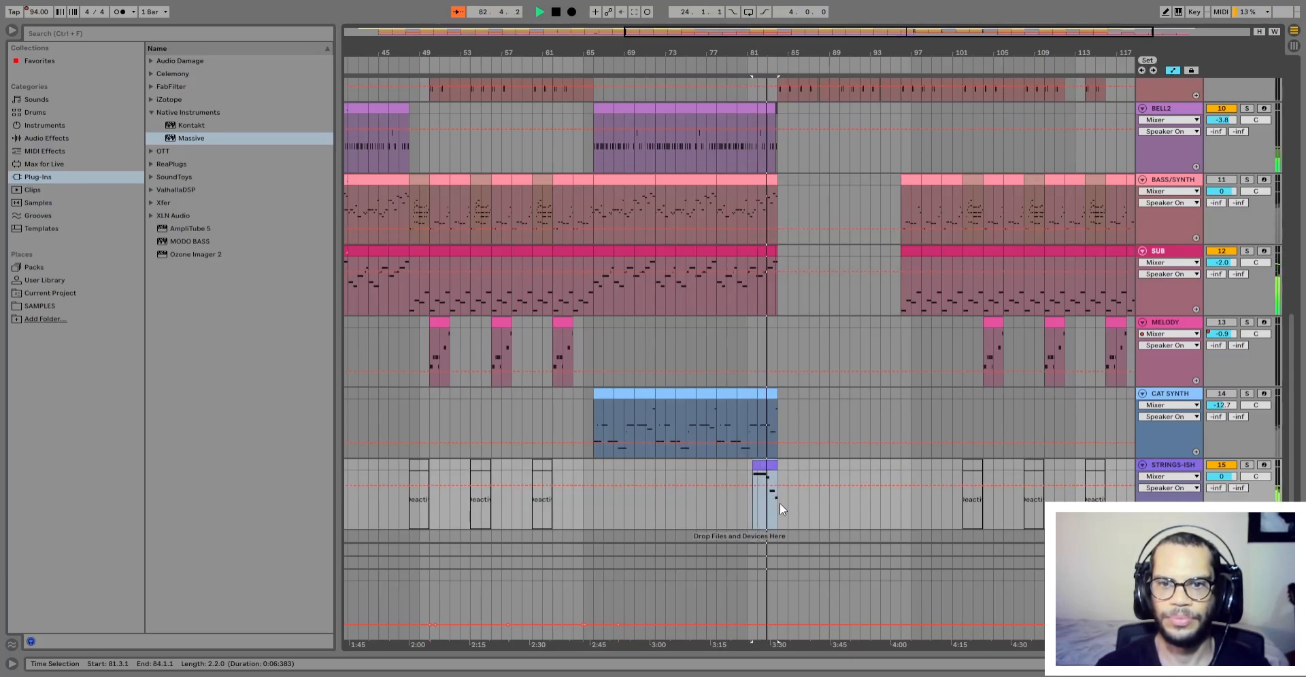
Step: Deactivate the STRINGS-ISH track, return to bar 66 on the CAT SYNTH track, and leave STRINGS-ISH unfolded
{"action": "key", "text": "space"}
{"action": "left_click", "coordinate": [1223, 465]}
{"action": "key", "text": "space"}
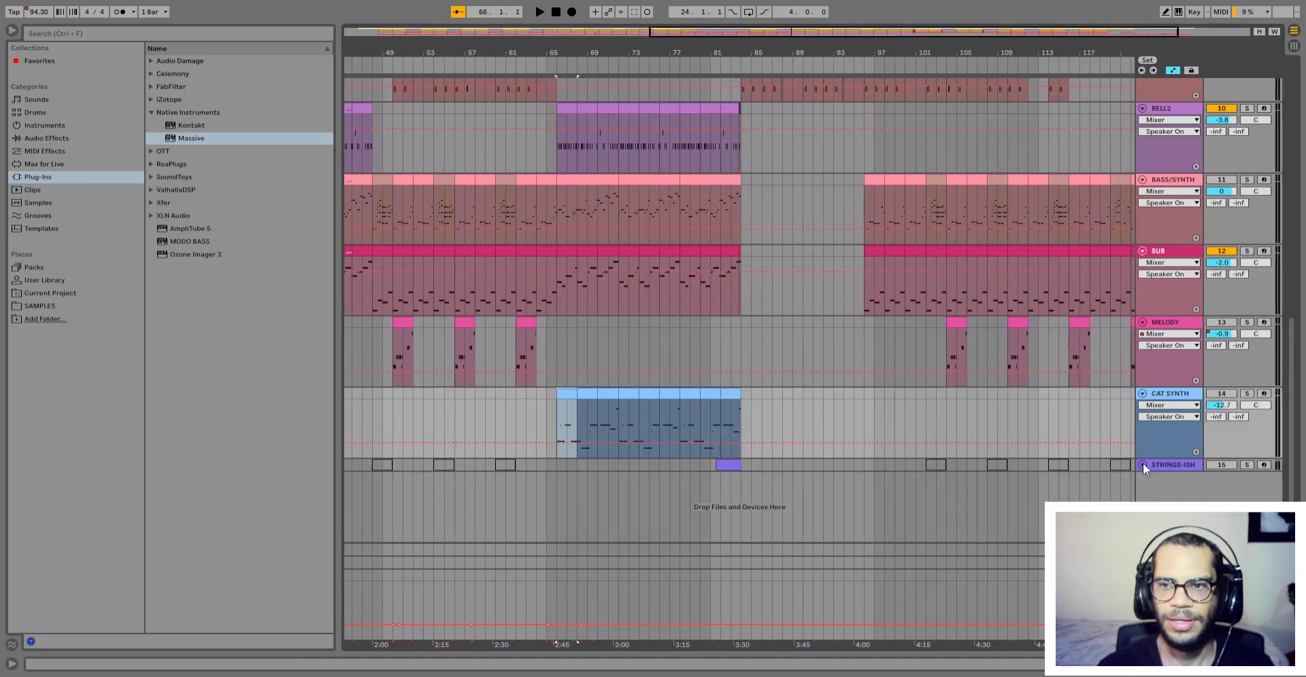
{"action": "left_click", "coordinate": [1143, 465]}
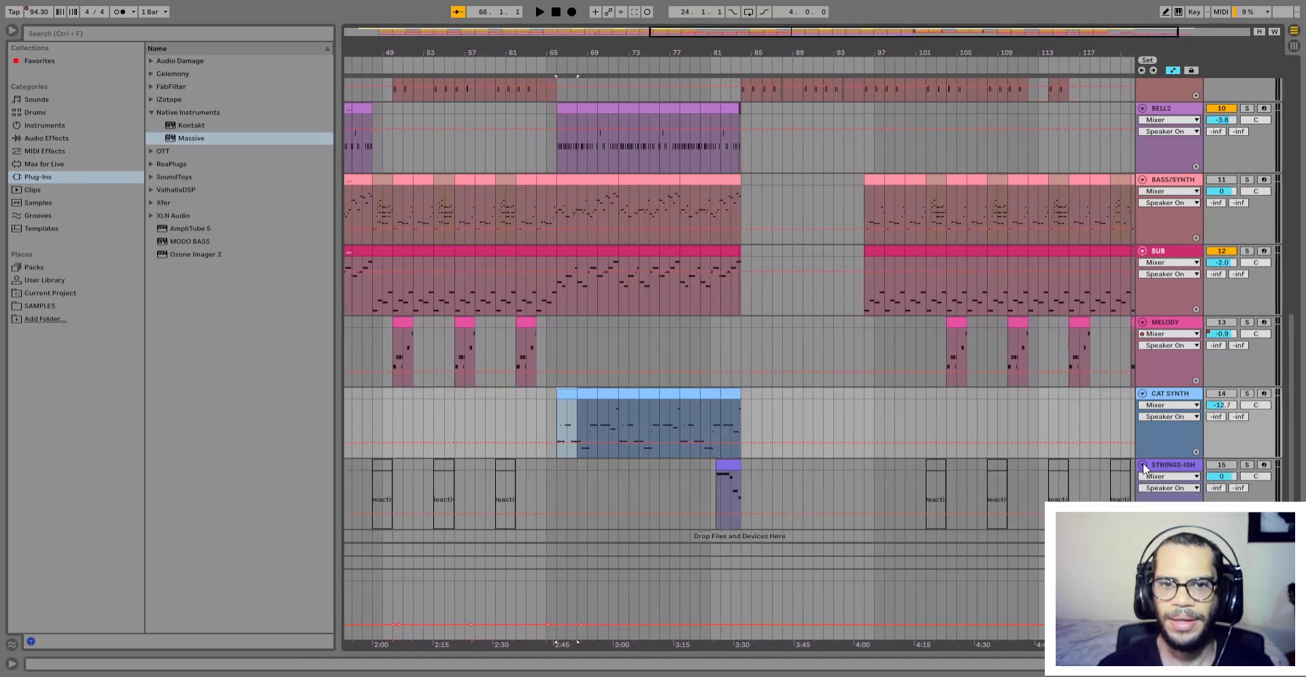
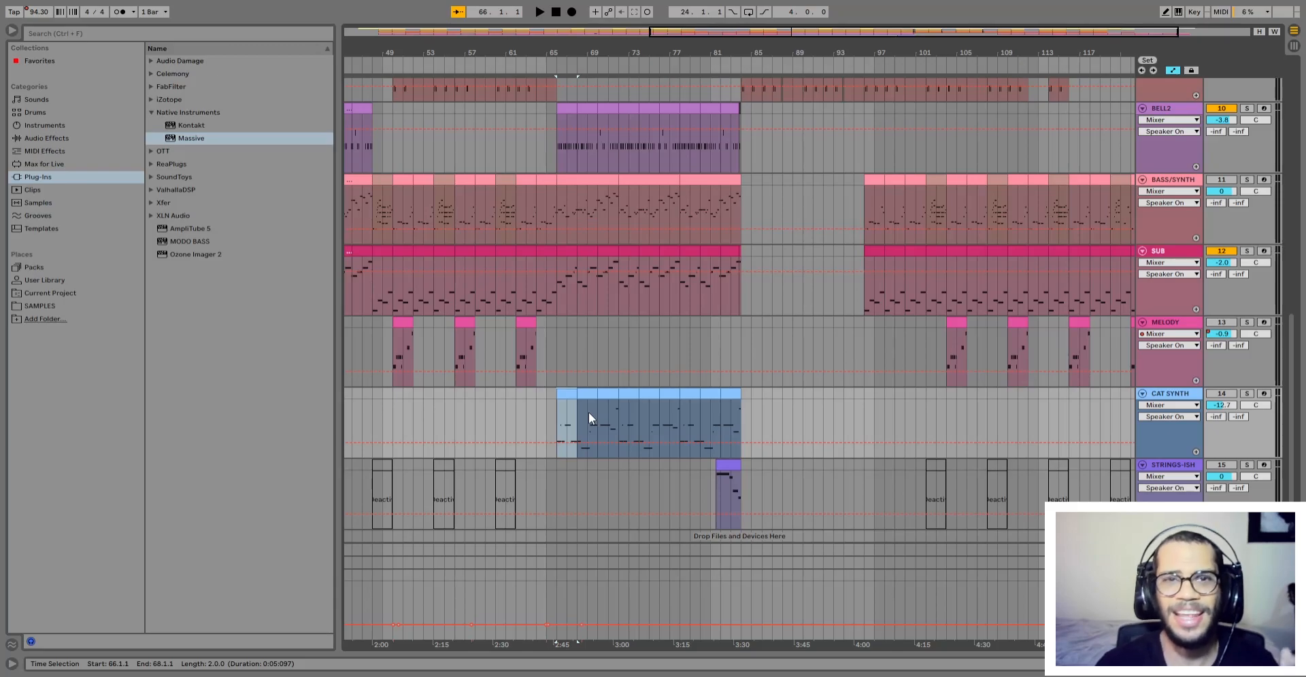
Step: Select the CAT SYNTH clips up to bar 84, followed by the SUB and BASS/SYNTH clips between bars 66 and 84
{"action": "left_click", "coordinate": [741, 412]}
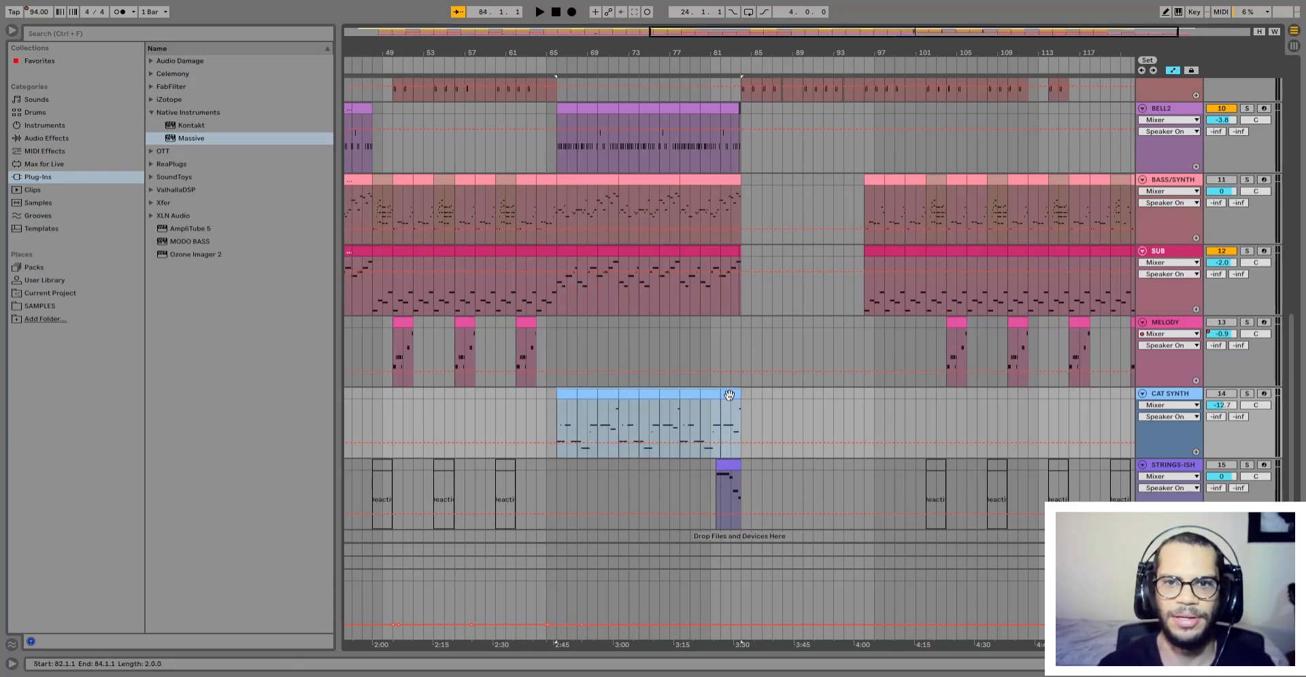
{"action": "scroll", "coordinate": [740, 421], "scroll_direction": "up", "scroll_amount": 1}
{"action": "left_click", "coordinate": [574, 308]}
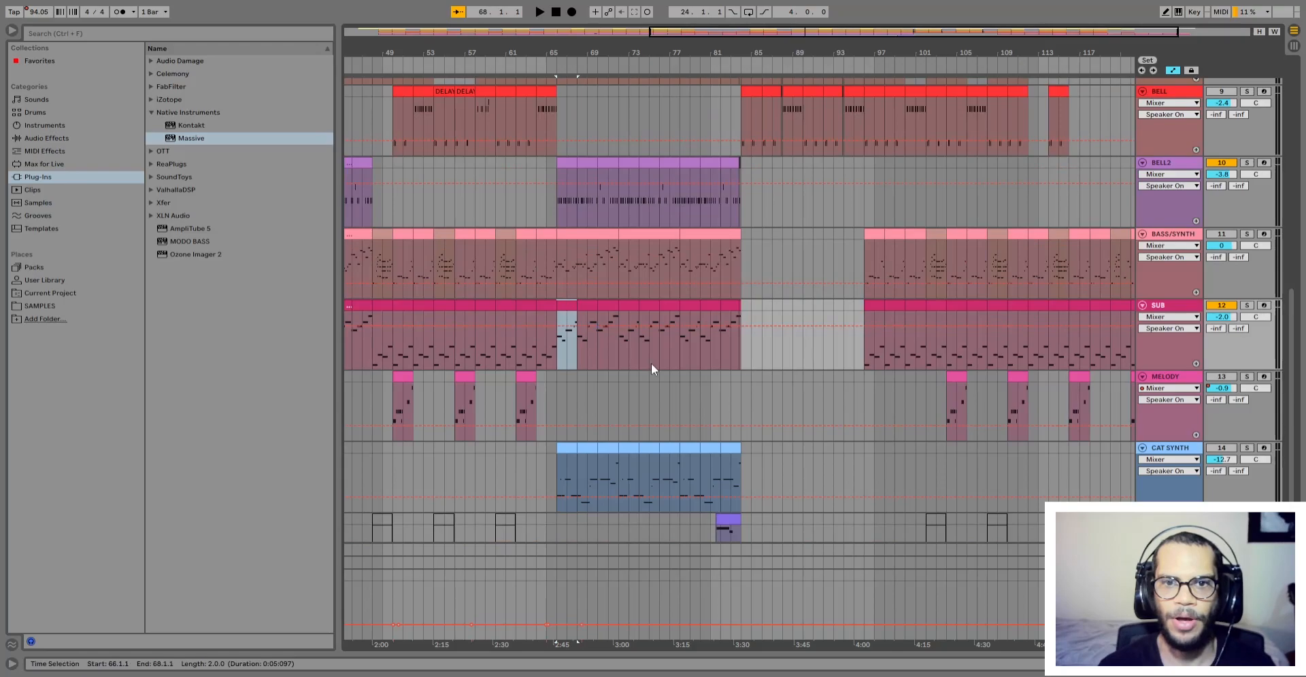
{"action": "scroll", "coordinate": [722, 354], "scroll_direction": "up", "scroll_amount": 1}
{"action": "left_click", "coordinate": [732, 354], "text": "shift"}
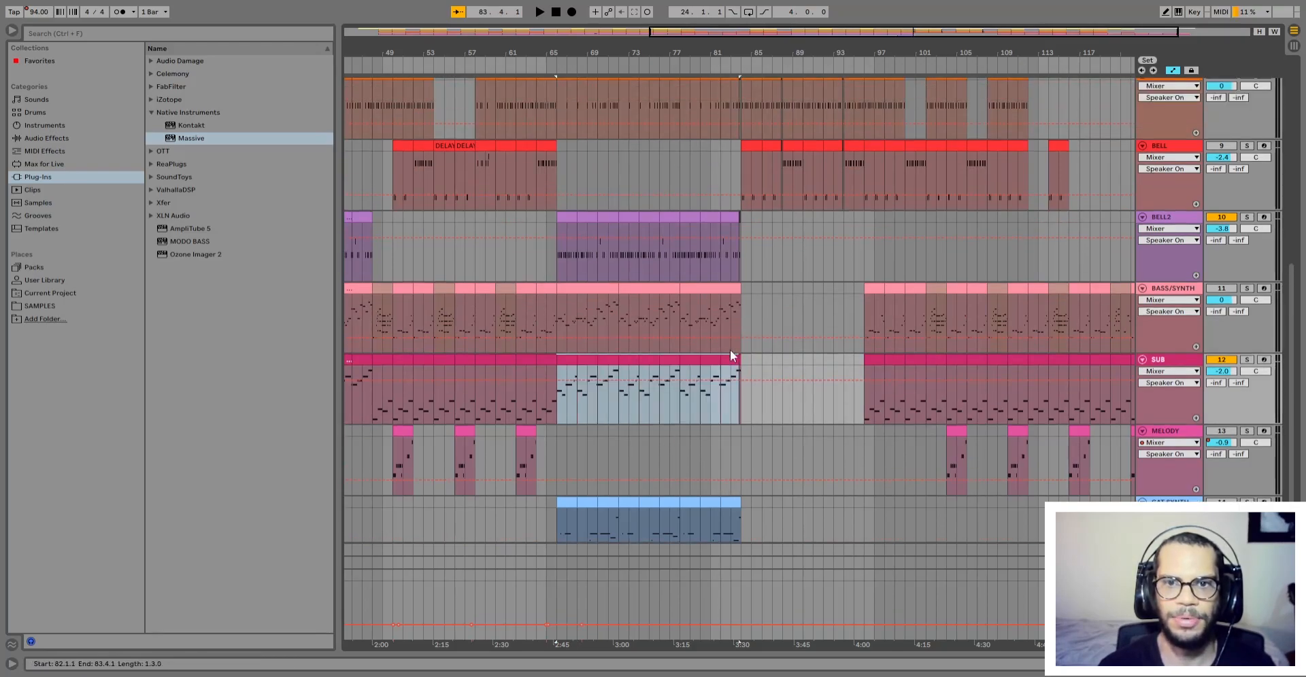
{"action": "left_click", "coordinate": [719, 287], "text": "shift"}
{"action": "scroll", "coordinate": [722, 310], "scroll_direction": "up", "scroll_amount": 2}
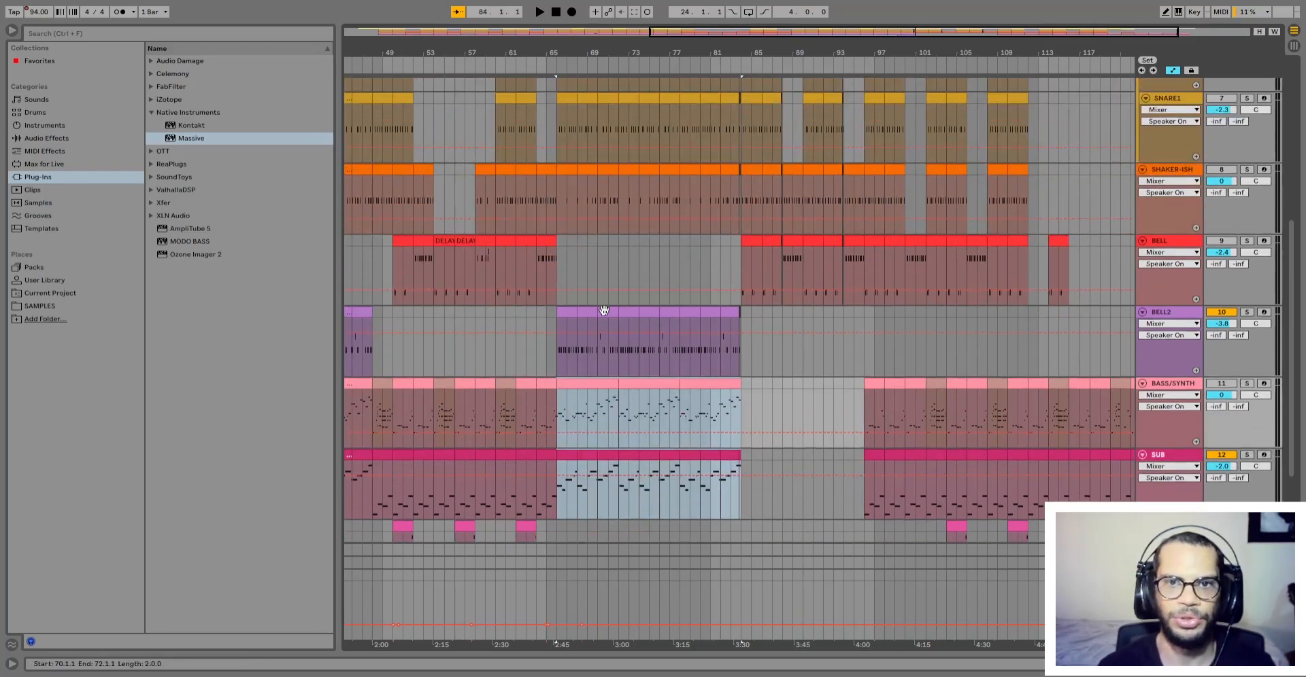
Step: Select a BELL2 clip in the section after bar 66 and the RIMSHOT clip from bar 66 to bar 68
{"action": "left_click", "coordinate": [588, 318]}
{"action": "scroll", "coordinate": [591, 318], "scroll_direction": "up", "scroll_amount": 1}
{"action": "scroll", "coordinate": [564, 362], "scroll_direction": "up", "scroll_amount": 3}
{"action": "left_click", "coordinate": [567, 178]}
{"action": "scroll", "coordinate": [681, 146], "scroll_direction": "up", "scroll_amount": 2}
{"action": "scroll", "coordinate": [698, 142], "scroll_direction": "down", "scroll_amount": 4}
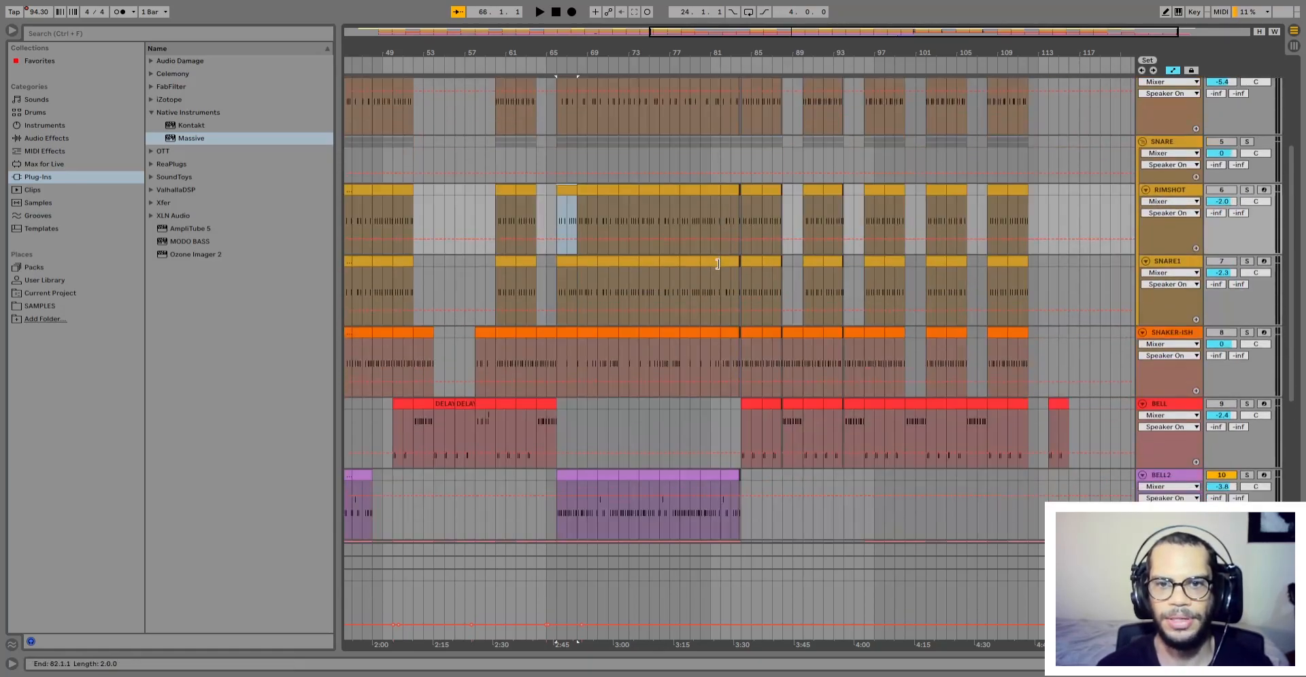
Step: Set the playback position to bar 83 on the BELL track and listen to the end of that section
{"action": "left_click", "coordinate": [680, 266]}
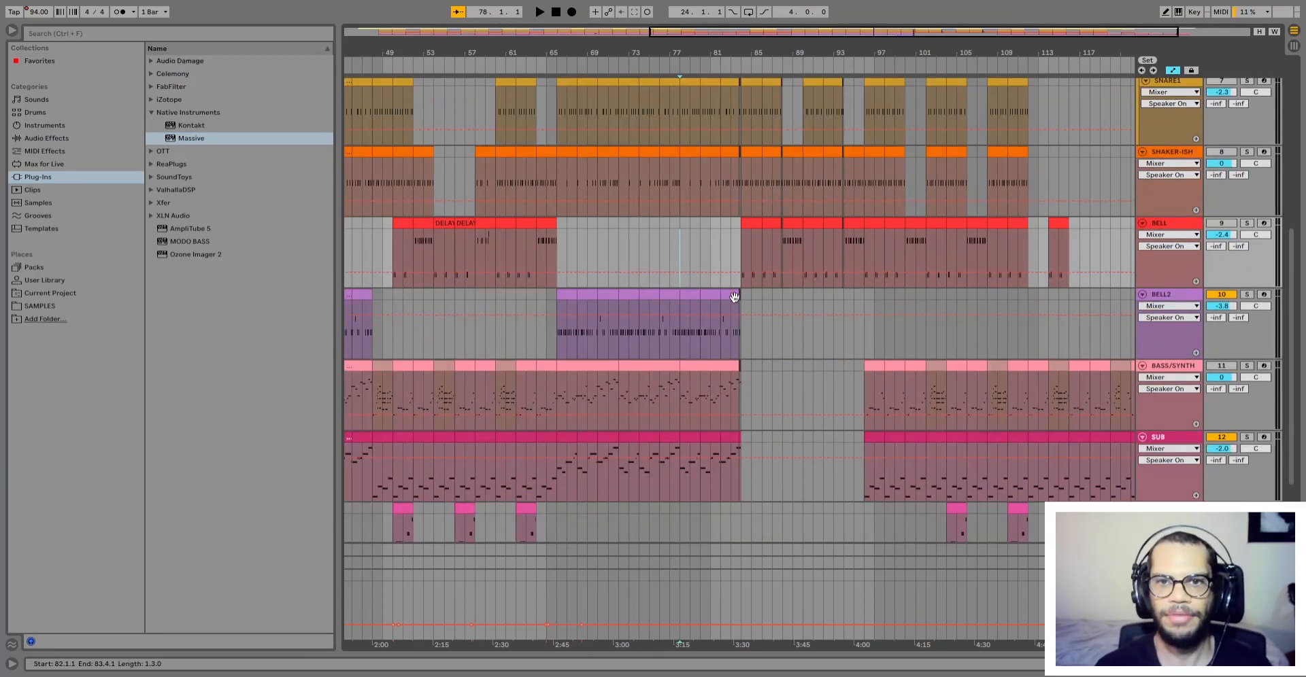
{"action": "left_click", "coordinate": [728, 251]}
{"action": "key", "text": "plus"}
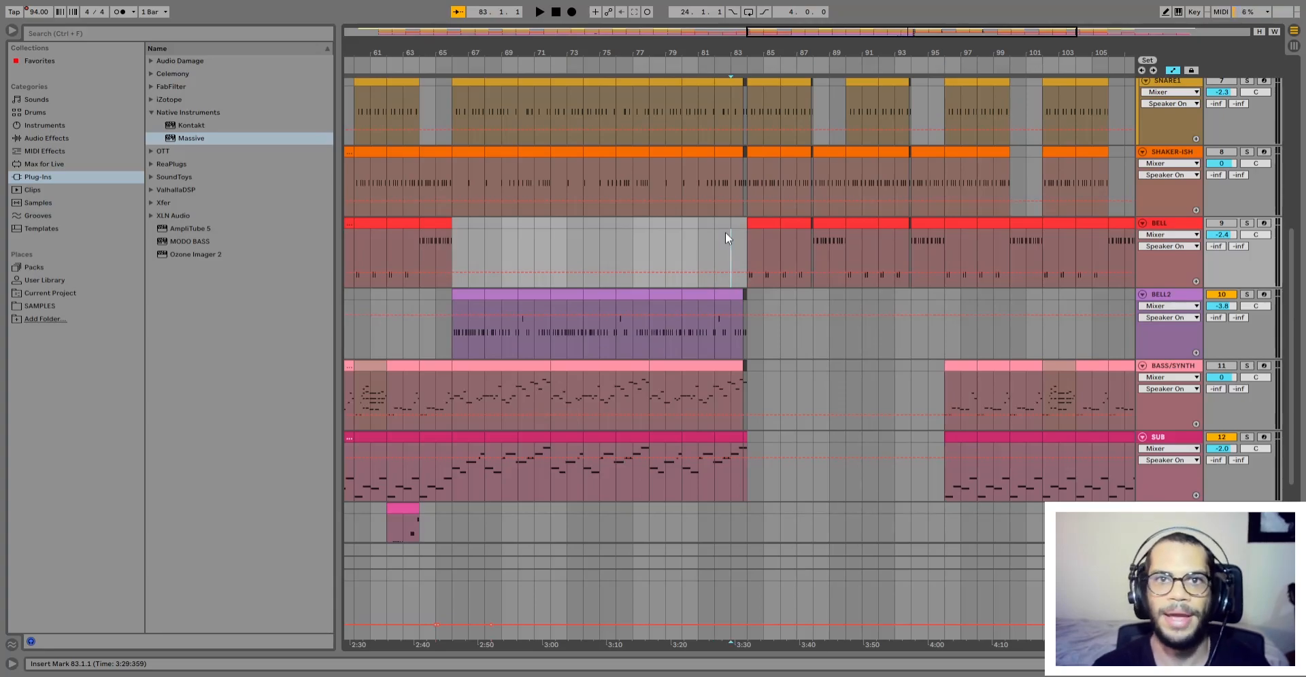
{"action": "key", "text": "space"}
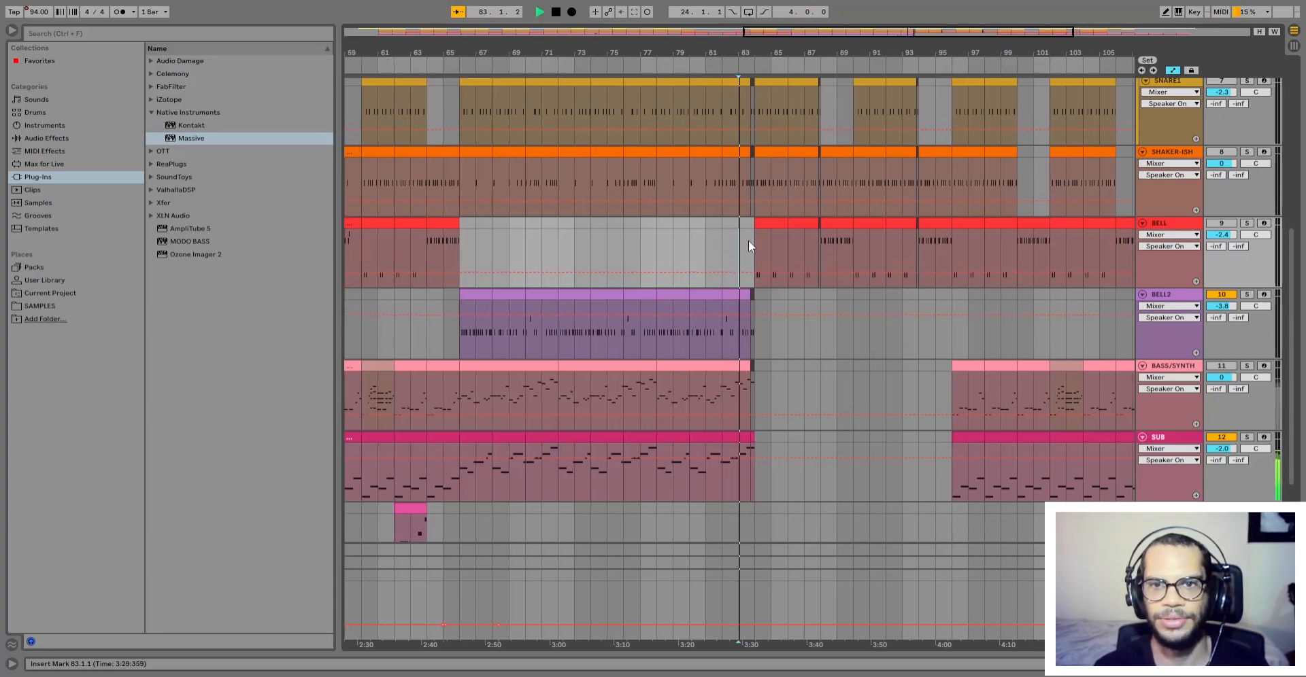
{"action": "scroll", "coordinate": [803, 275], "scroll_direction": "down", "scroll_amount": 1}
{"action": "scroll", "coordinate": [778, 346], "scroll_direction": "down", "scroll_amount": 1}
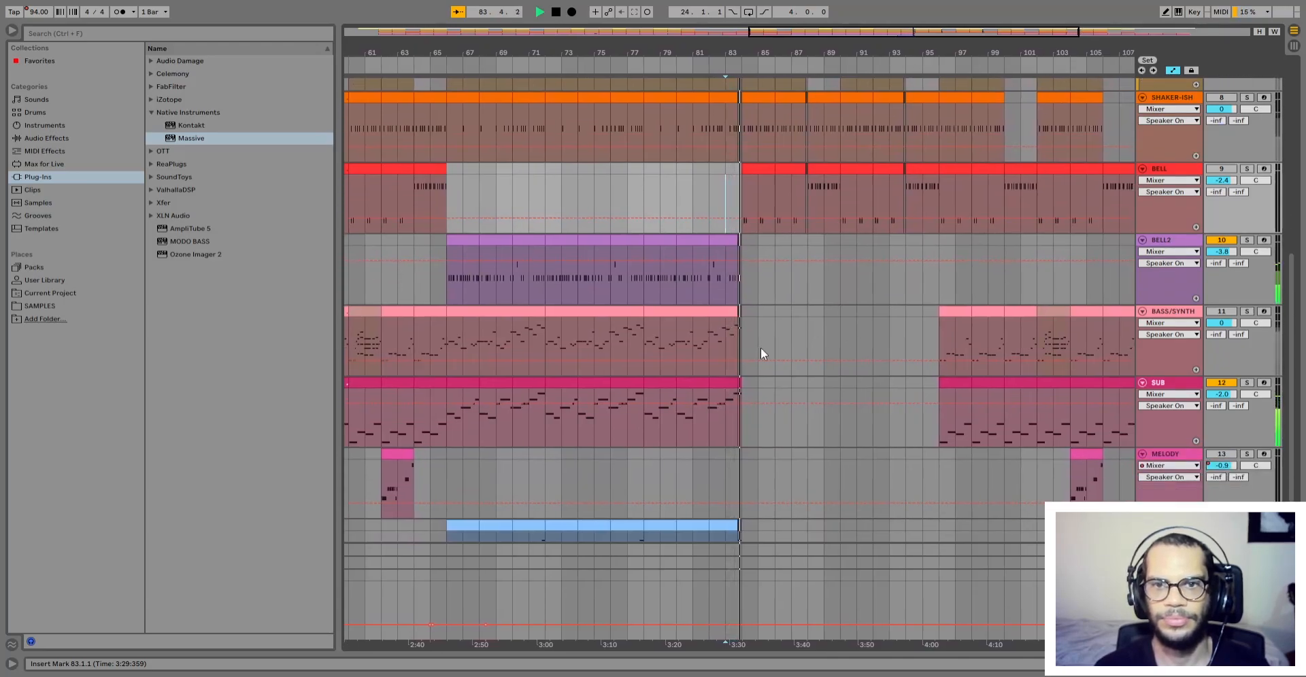
{"action": "key", "text": "space"}
Step: Select the short gap from 83.4 to 84.1 on the BASS/SYNTH track and inspect it across the lower tracks
{"action": "left_click", "coordinate": [734, 314]}
{"action": "scroll", "coordinate": [726, 452], "scroll_direction": "down", "scroll_amount": 1}
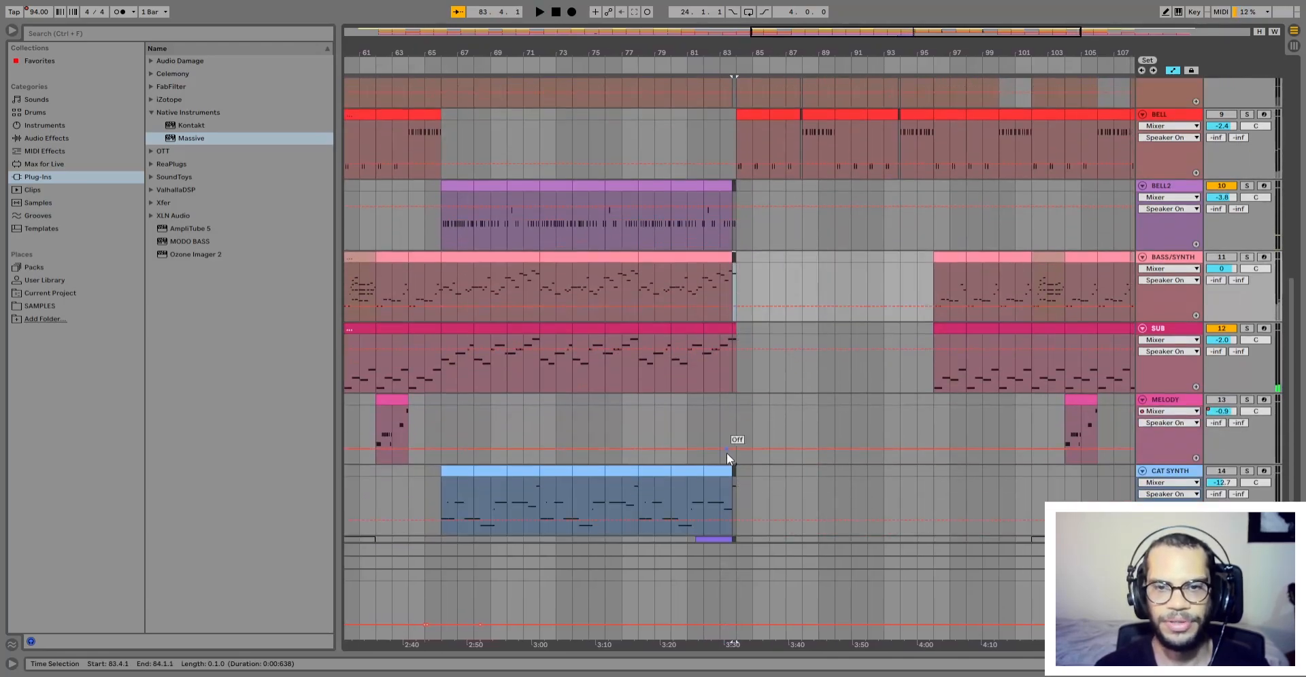
{"action": "scroll", "coordinate": [727, 435], "scroll_direction": "down", "scroll_amount": 1}
{"action": "scroll", "coordinate": [730, 432], "scroll_direction": "down", "scroll_amount": 1}
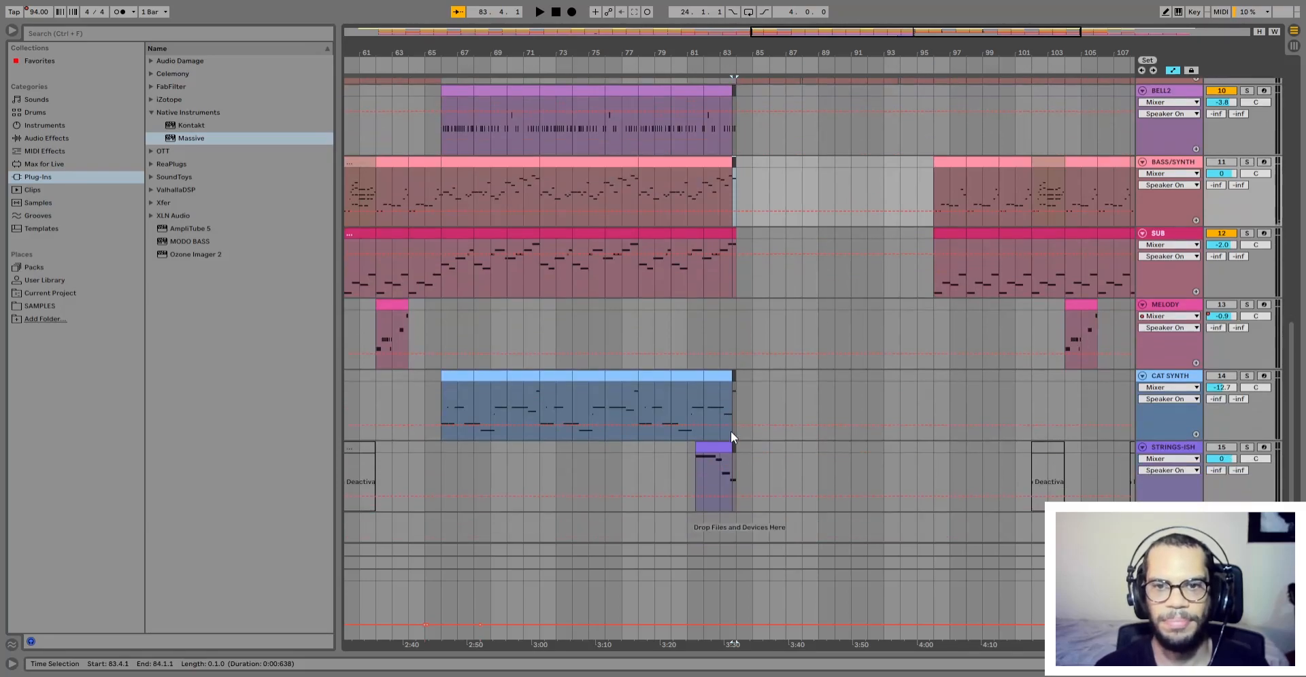
Step: Play from bar 83 on the MELODY track and listen through the transition into bar 85
{"action": "left_click", "coordinate": [725, 322]}
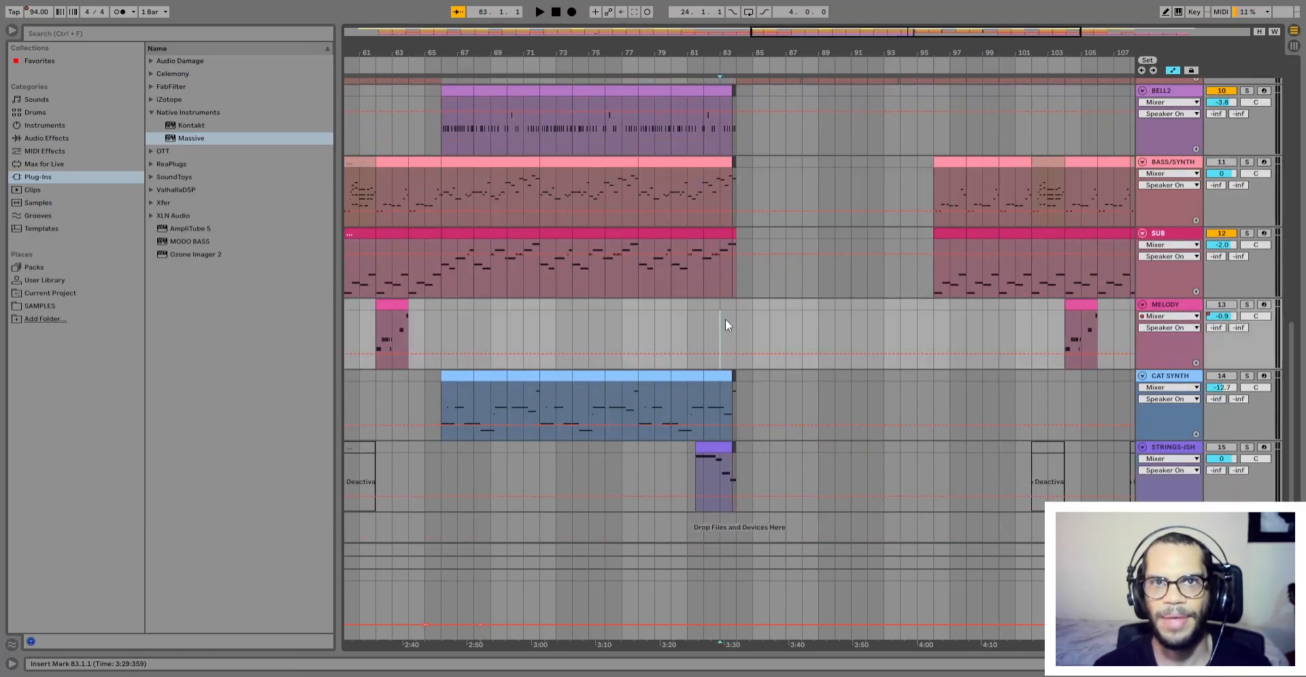
{"action": "key", "text": "space"}
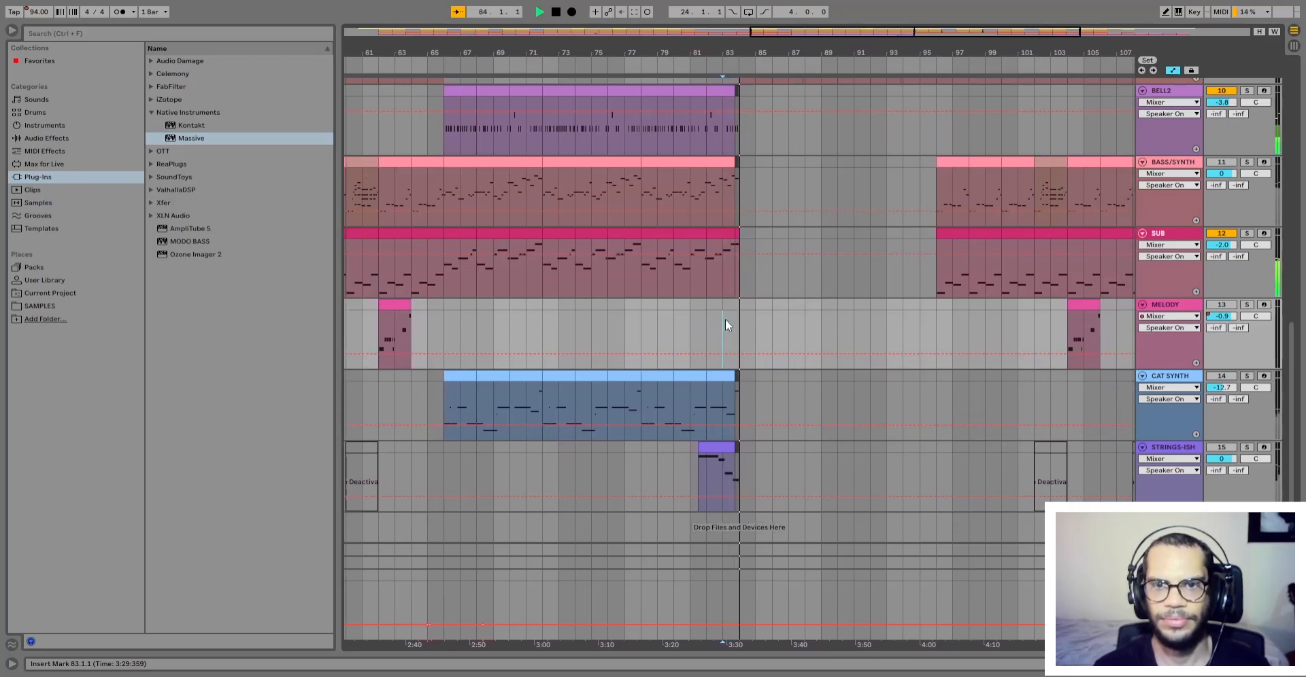
{"action": "scroll", "coordinate": [725, 319], "scroll_direction": "up", "scroll_amount": 6}
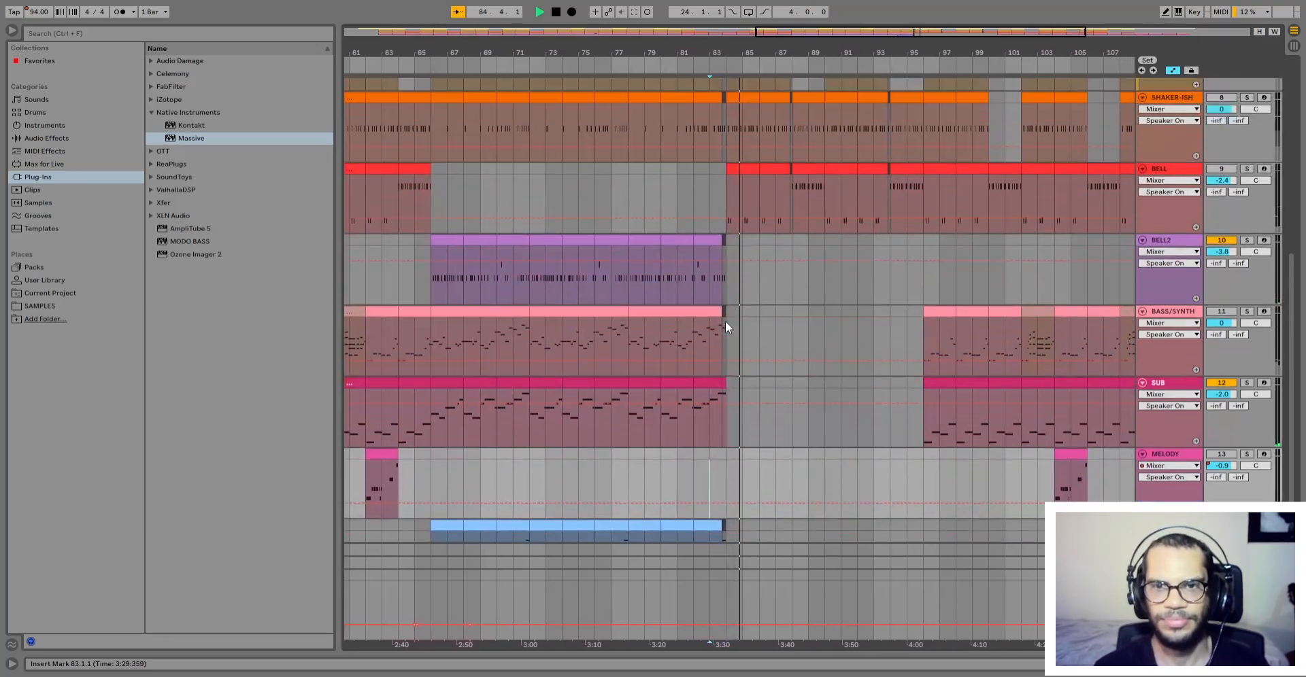
{"action": "scroll", "coordinate": [726, 321], "scroll_direction": "up", "scroll_amount": 5}
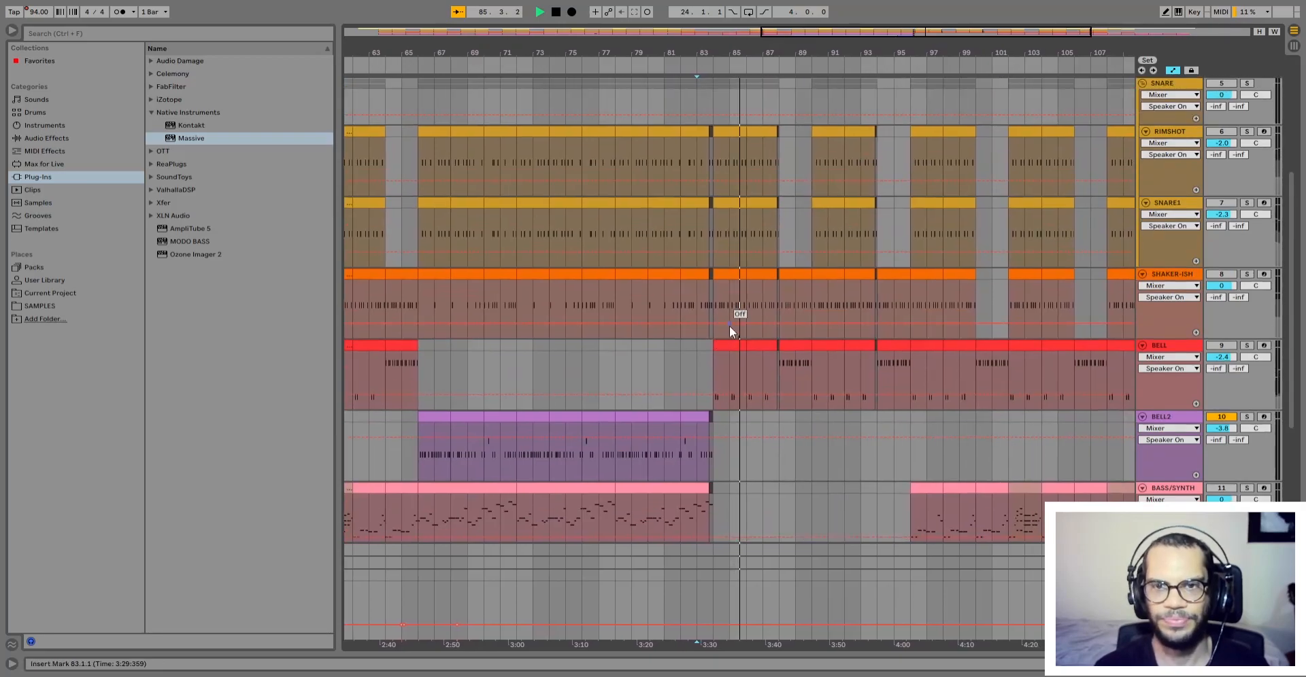
{"action": "left_click_drag", "start_coordinate": [748, 360], "coordinate": [772, 367]}
{"action": "key", "text": "space"}
Step: Select the BELL clip and the CHAIR clip running from bar 84 to bar 86
{"action": "left_click", "coordinate": [727, 344]}
{"action": "scroll", "coordinate": [728, 343], "scroll_direction": "up", "scroll_amount": 6}
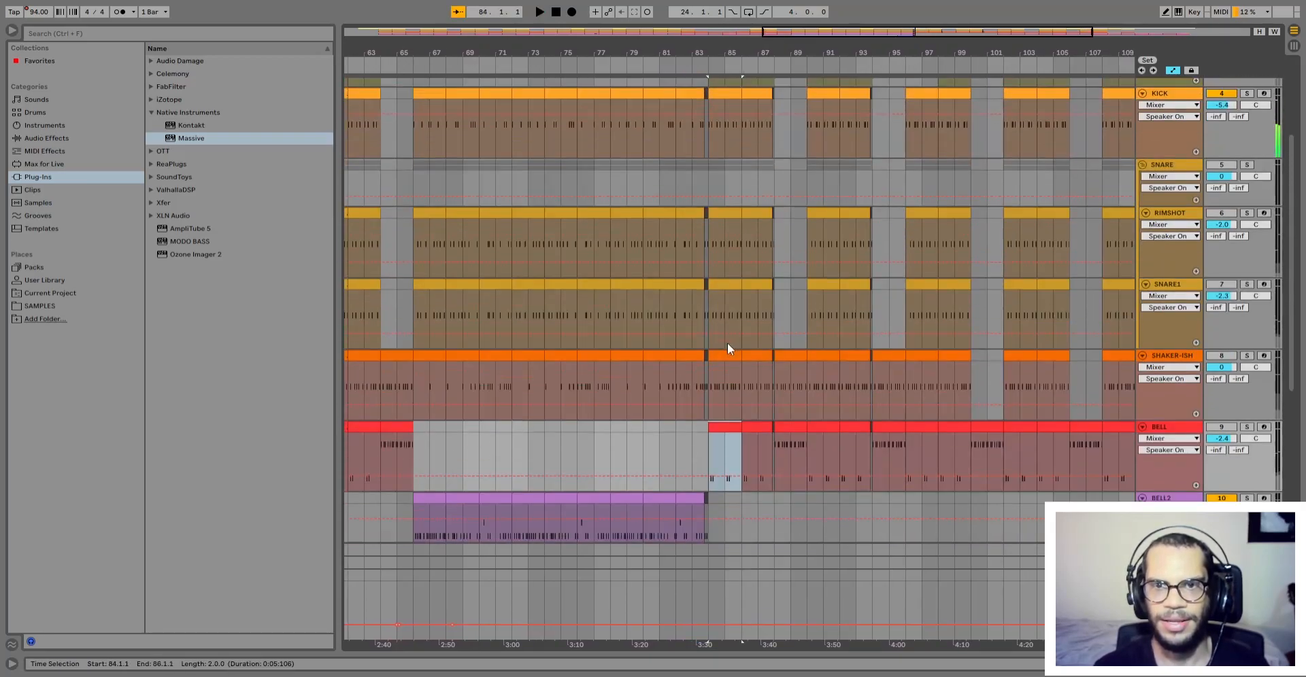
{"action": "left_click", "coordinate": [740, 206]}
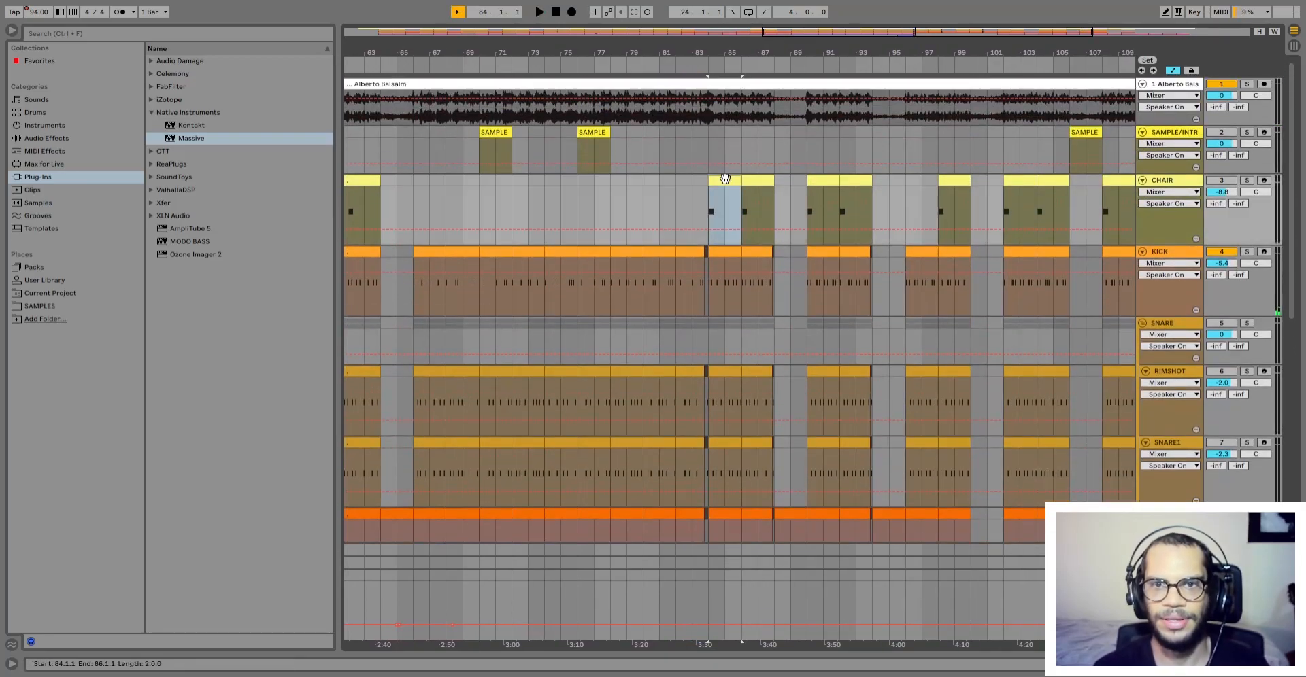
{"action": "scroll", "coordinate": [721, 441], "scroll_direction": "down", "scroll_amount": 6}
{"action": "scroll", "coordinate": [718, 443], "scroll_direction": "down", "scroll_amount": 3}
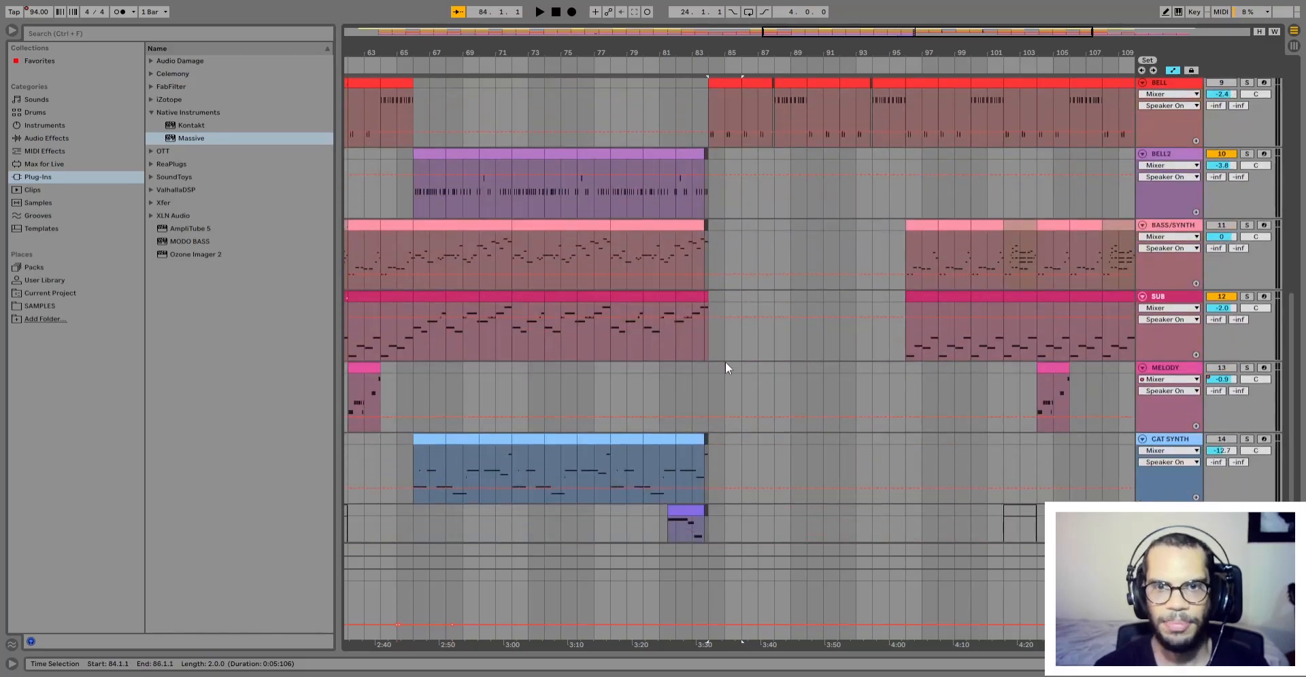
Step: Select the BASS/SYNTH and SUB clips from bar 6 to bar 84, and mark their end at bar 84
{"action": "scroll", "coordinate": [725, 376], "scroll_direction": "up", "scroll_amount": 3}
{"action": "left_click_drag", "start_coordinate": [808, 25], "coordinate": [811, 4]}
{"action": "left_click_drag", "start_coordinate": [376, 367], "coordinate": [838, 399]}
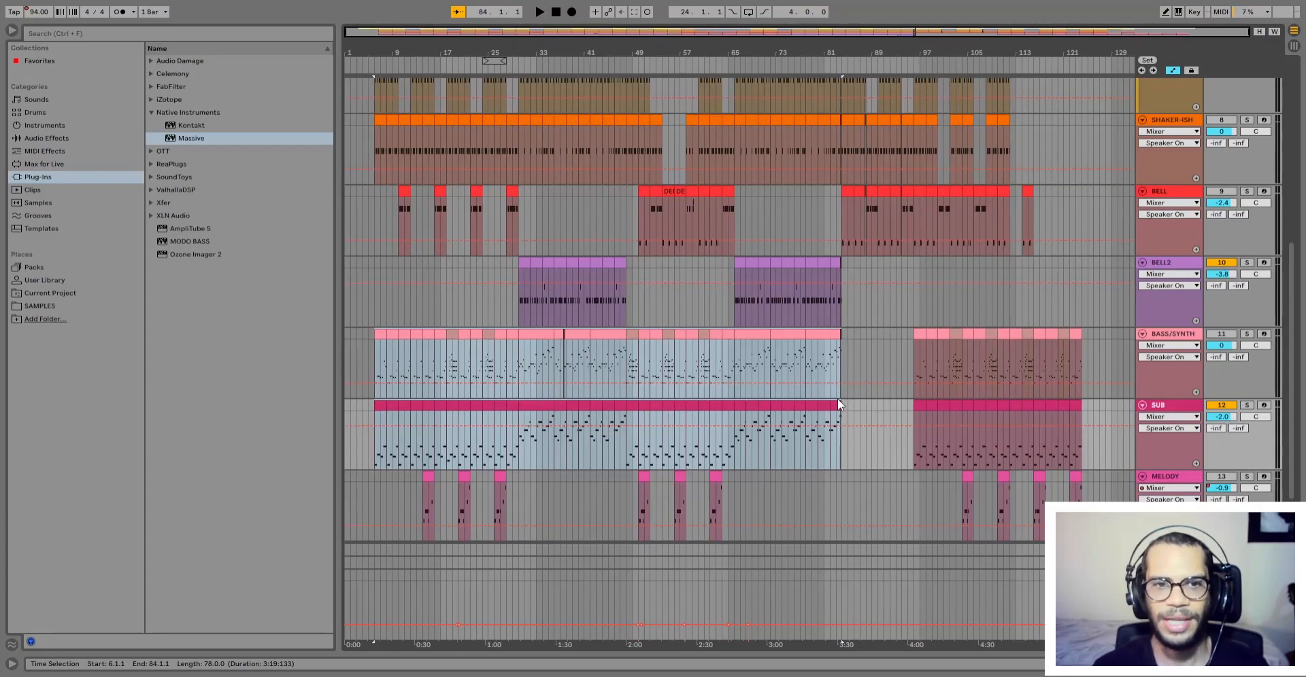
{"action": "key", "text": "plus"}
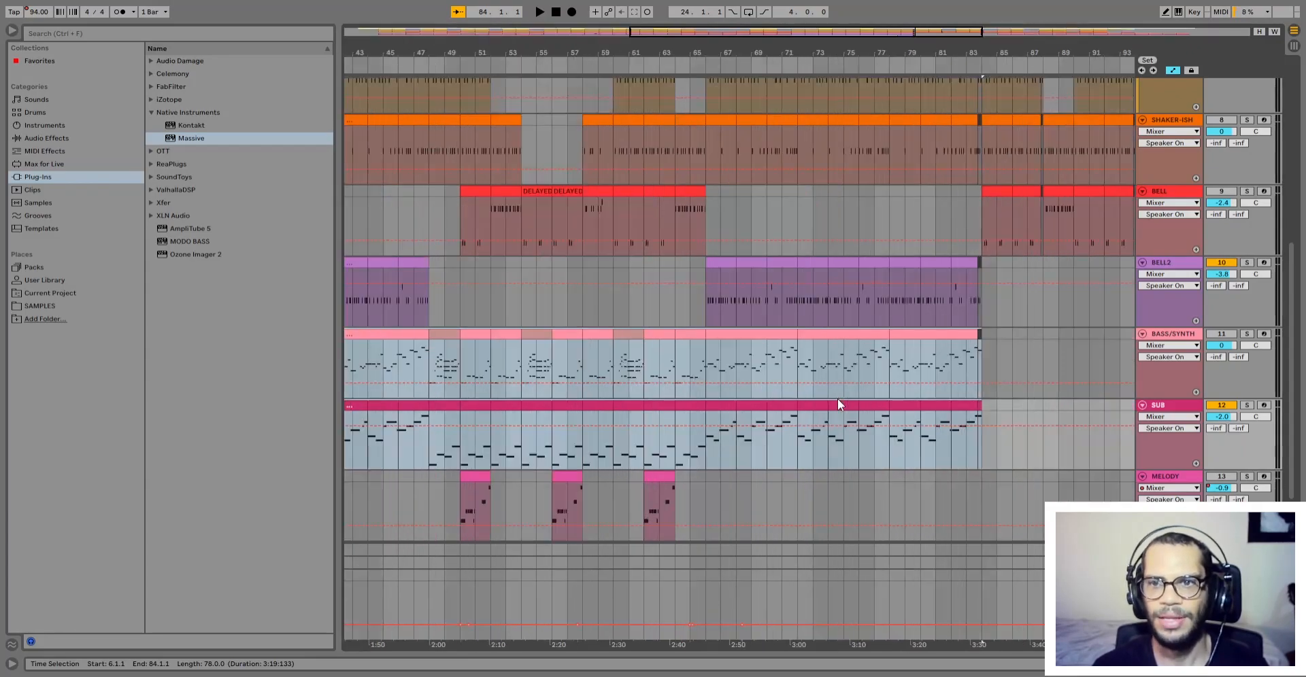
{"action": "left_click", "coordinate": [985, 337]}
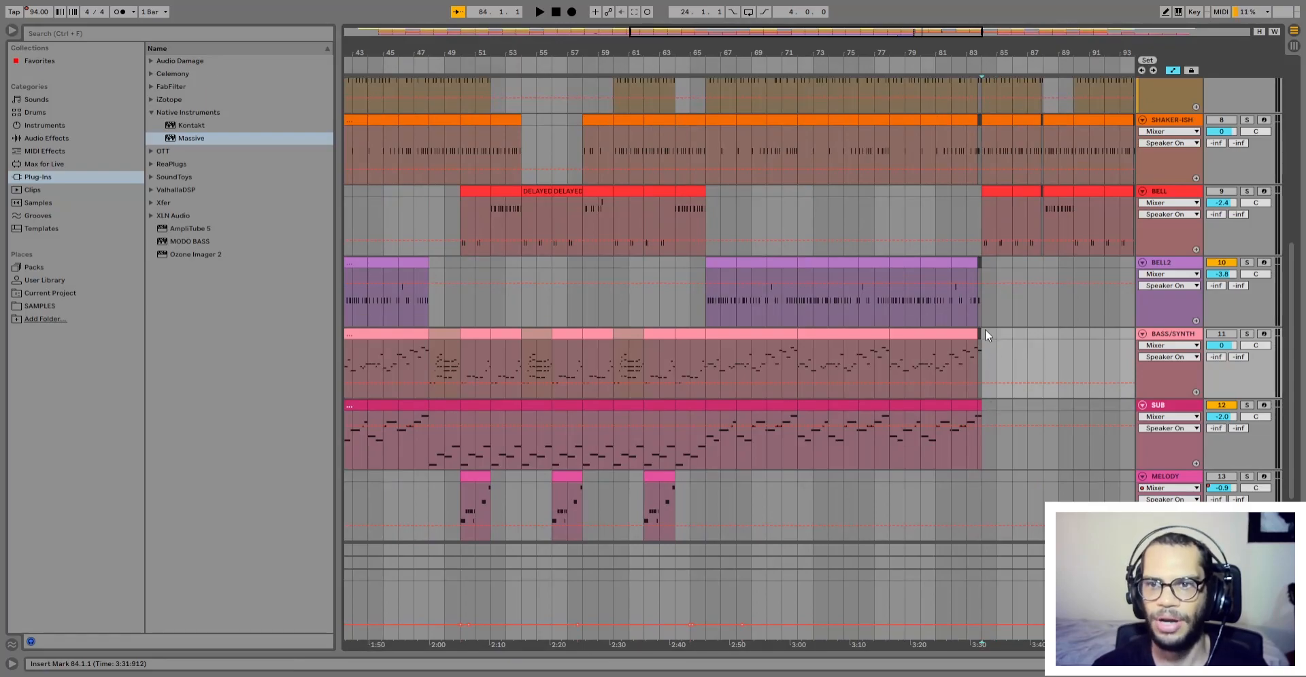
Step: Select the KICK clips running from bar 84 to bar 88
{"action": "scroll", "coordinate": [986, 238], "scroll_direction": "up", "scroll_amount": 5}
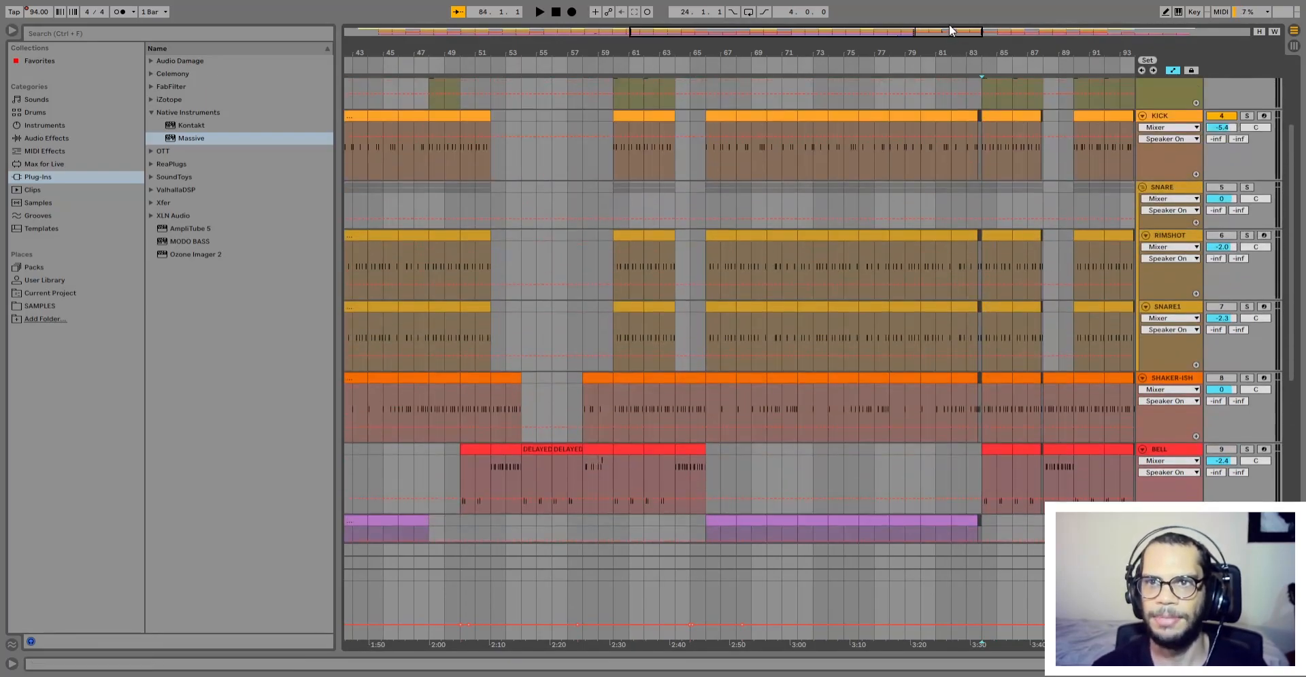
{"action": "left_click_drag", "start_coordinate": [879, 30], "coordinate": [878, 20]}
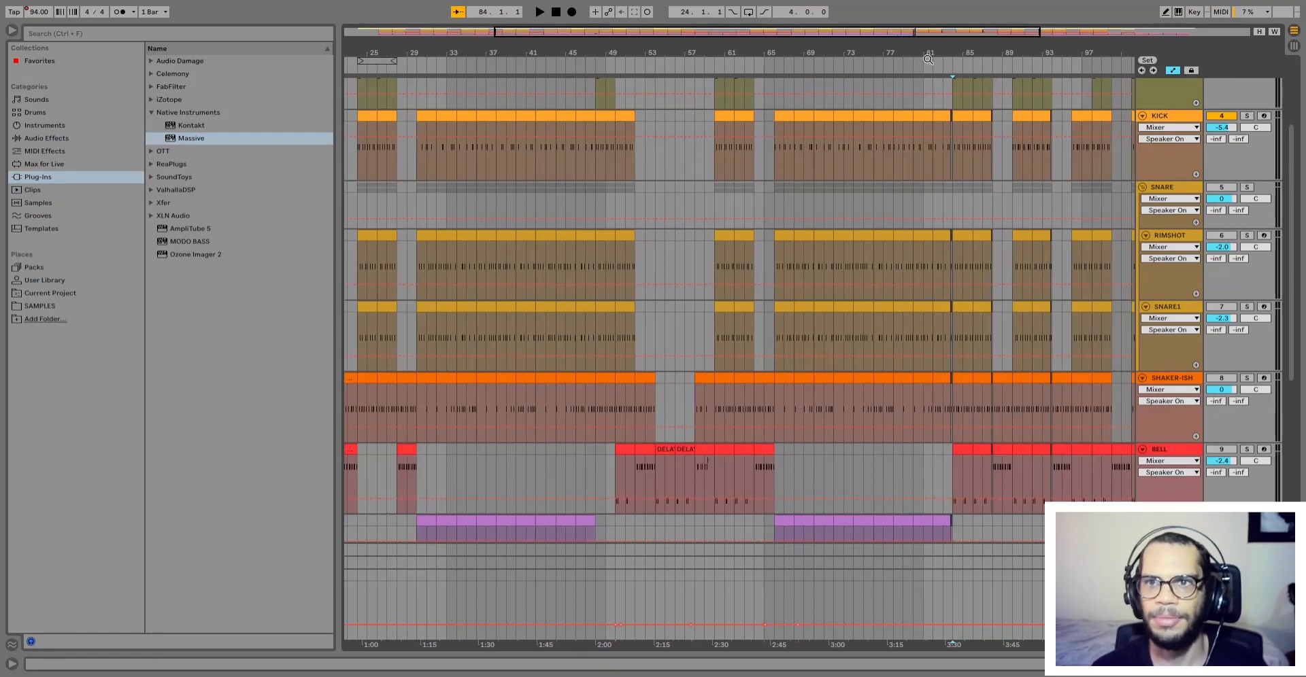
{"action": "left_click", "coordinate": [987, 164]}
{"action": "scroll", "coordinate": [992, 170], "scroll_direction": "up", "scroll_amount": 3}
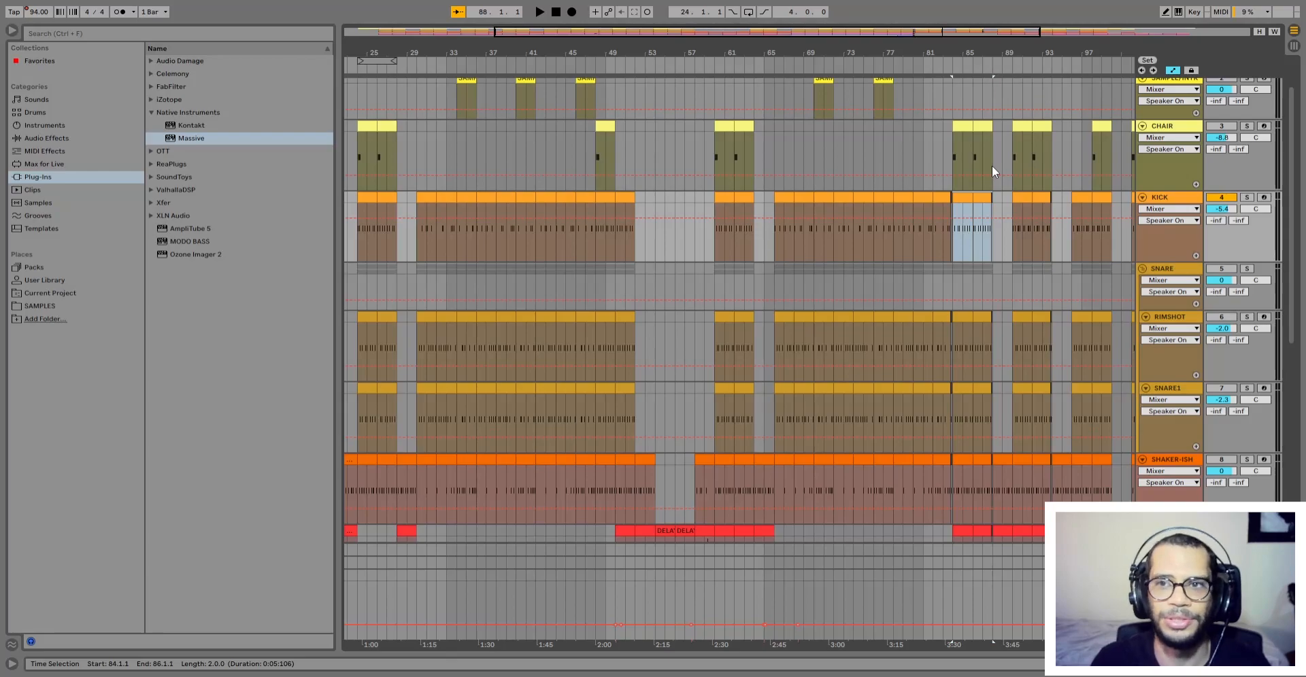
Step: Play from bar 83 on the CHAIR track and listen to the new section up to bar 87
{"action": "left_click", "coordinate": [992, 165]}
{"action": "scroll", "coordinate": [693, 163], "scroll_direction": "right", "scroll_amount": 5}
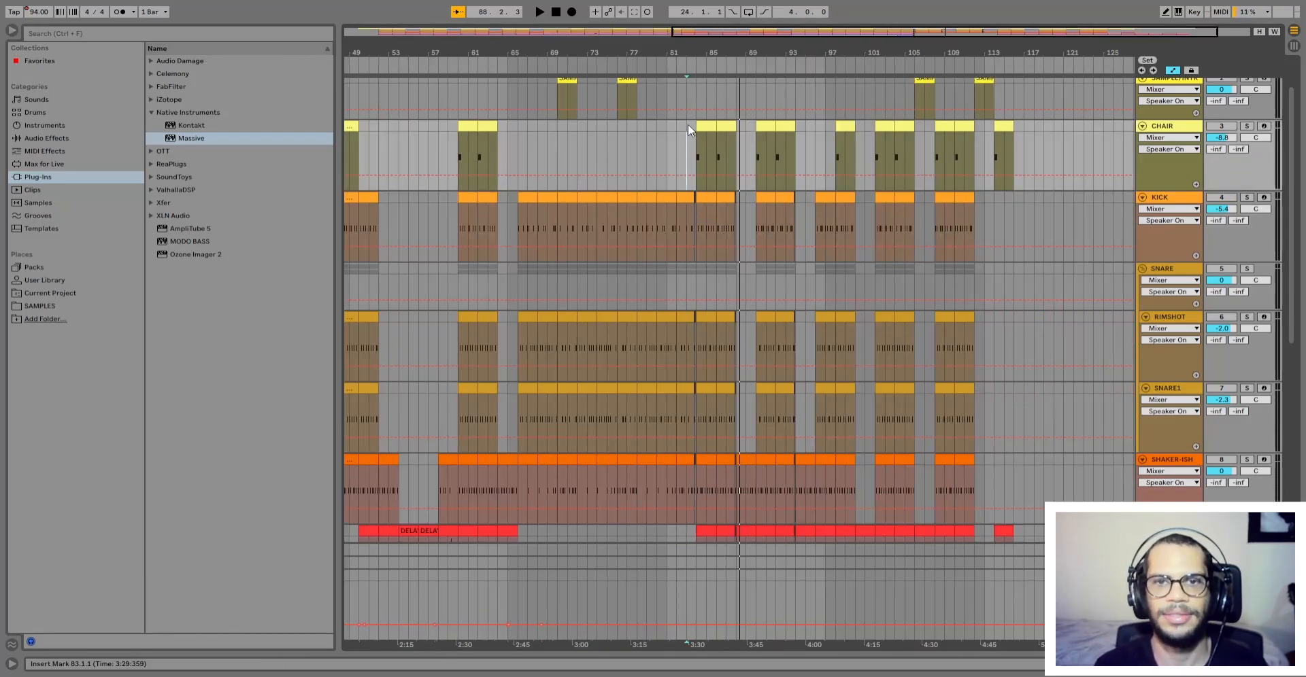
{"action": "key", "text": "space"}
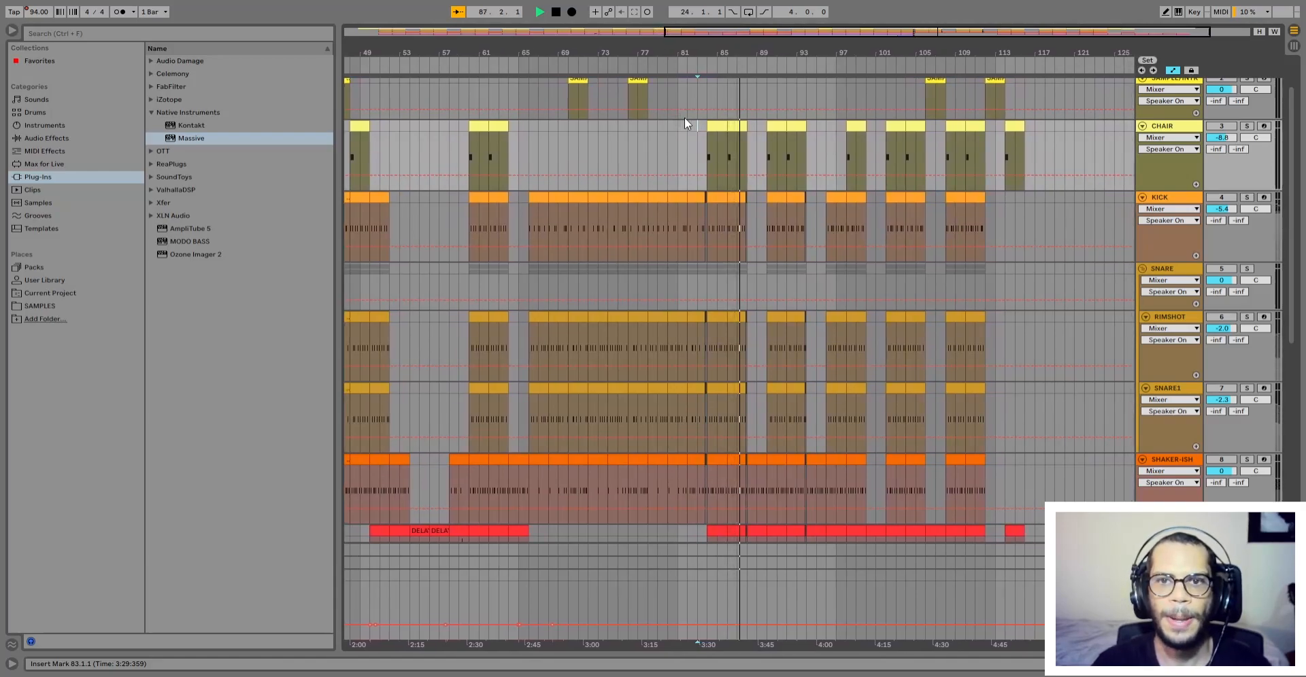
{"action": "key", "text": "space"}
Step: Select the KICK clip starting at bar 86, and closely examine the gap from 87.4.3 to 88.1
{"action": "left_click", "coordinate": [734, 197]}
{"action": "scroll", "coordinate": [735, 196], "scroll_direction": "down", "scroll_amount": 1}
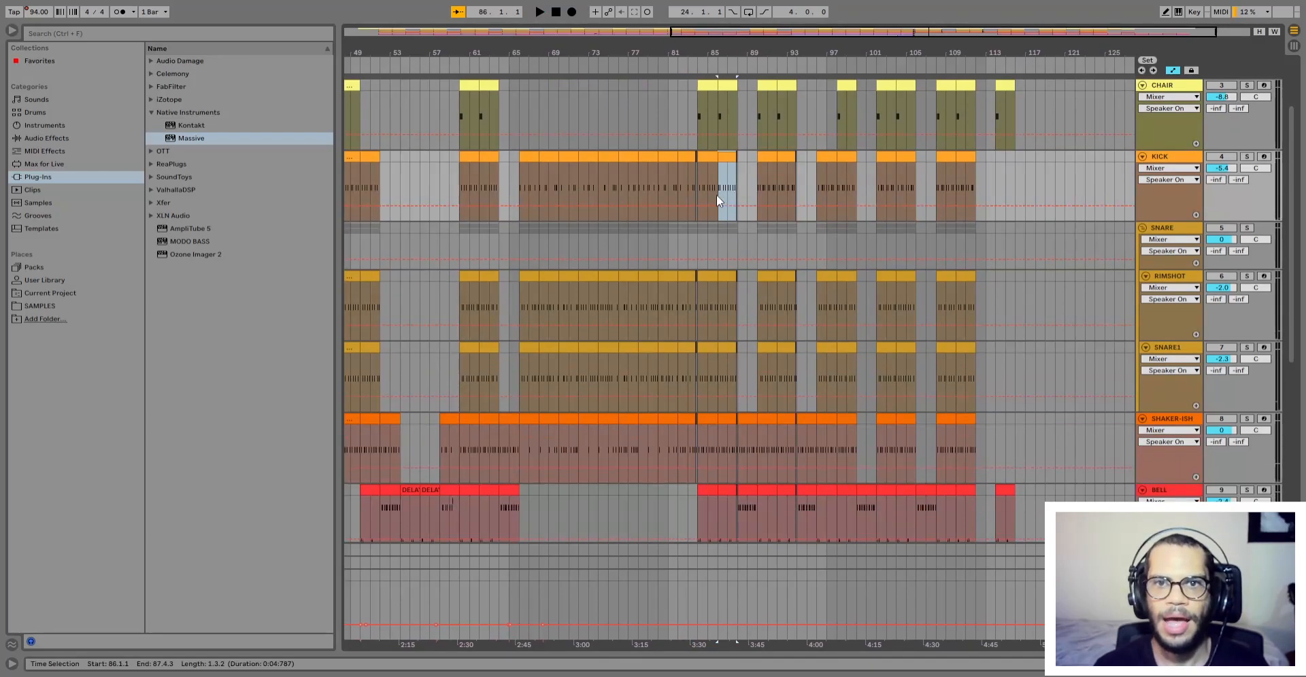
{"action": "key", "text": "plus"}
{"action": "key", "text": "plus"}
{"action": "key", "text": "plus"}
{"action": "left_click_drag", "start_coordinate": [766, 167], "coordinate": [768, 164]}
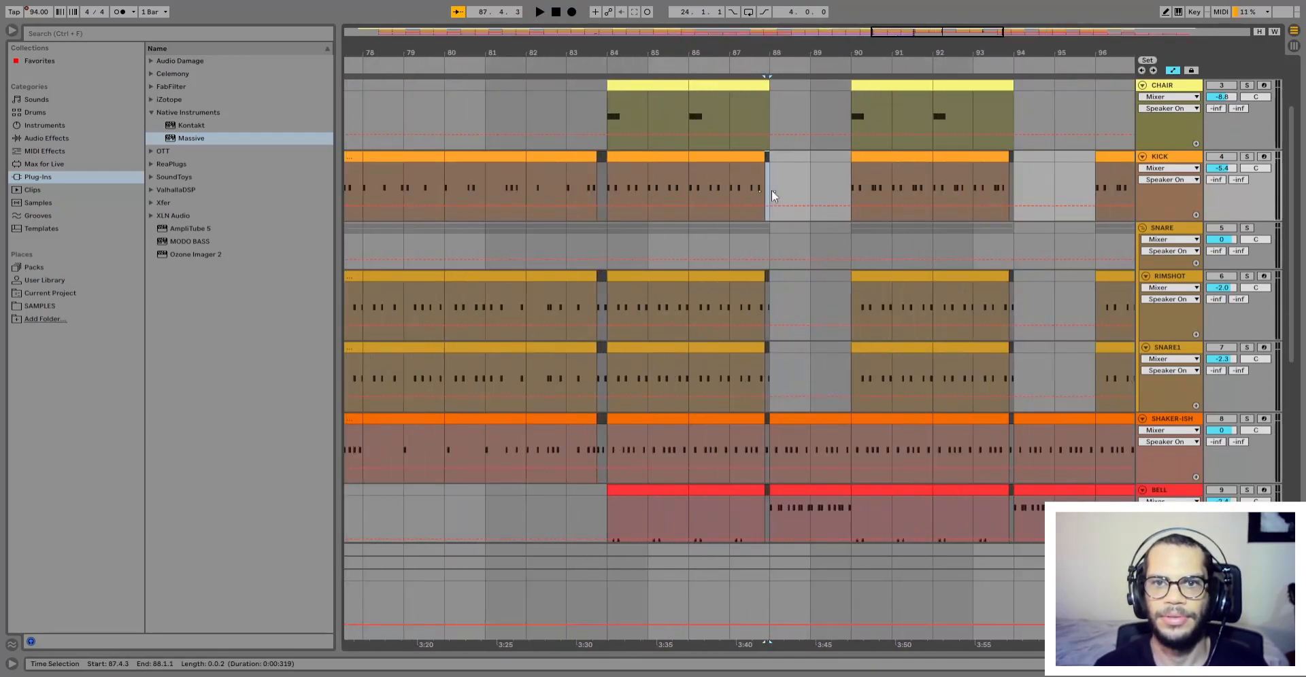
Step: Play from bar 87 and select the BELL and SHAKER-ISH clips between bars 88 and 90 during playback
{"action": "scroll", "coordinate": [772, 253], "scroll_direction": "down", "scroll_amount": 1}
{"action": "left_click", "coordinate": [729, 190]}
{"action": "key", "text": "space"}
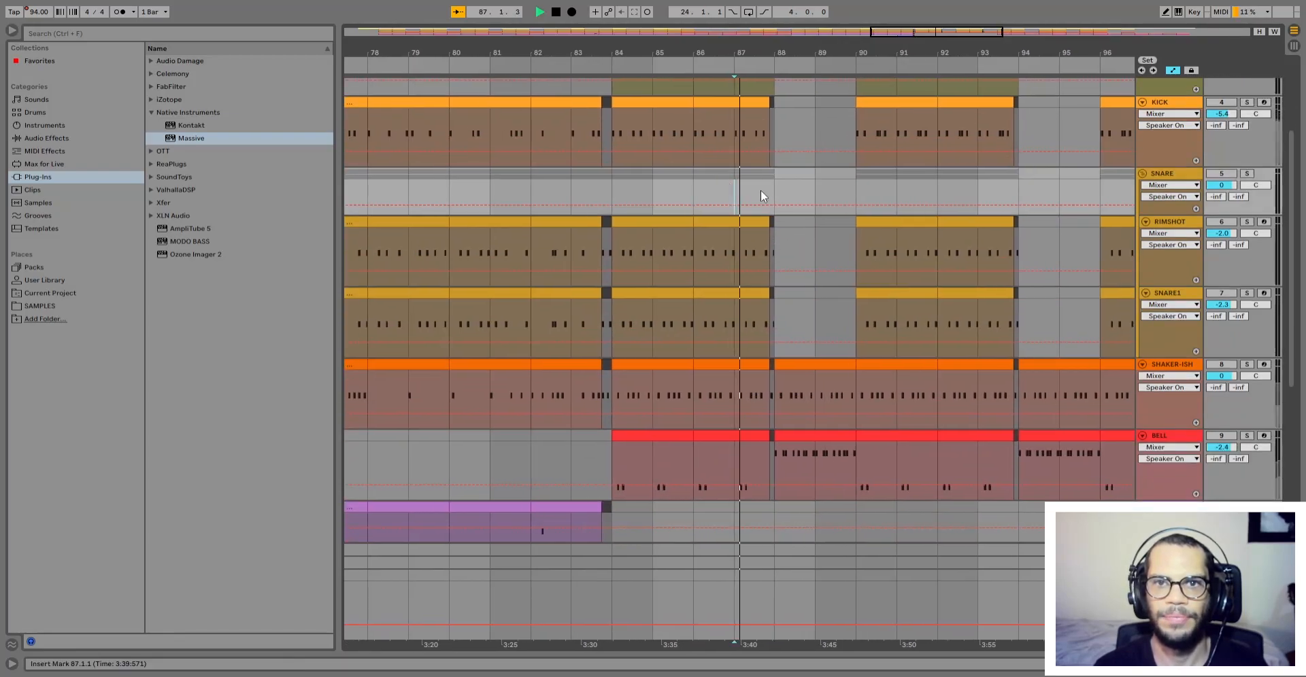
{"action": "left_click", "coordinate": [774, 436]}
{"action": "left_click", "coordinate": [759, 364], "text": "shift"}
{"action": "scroll", "coordinate": [759, 366], "scroll_direction": "down", "scroll_amount": 1}
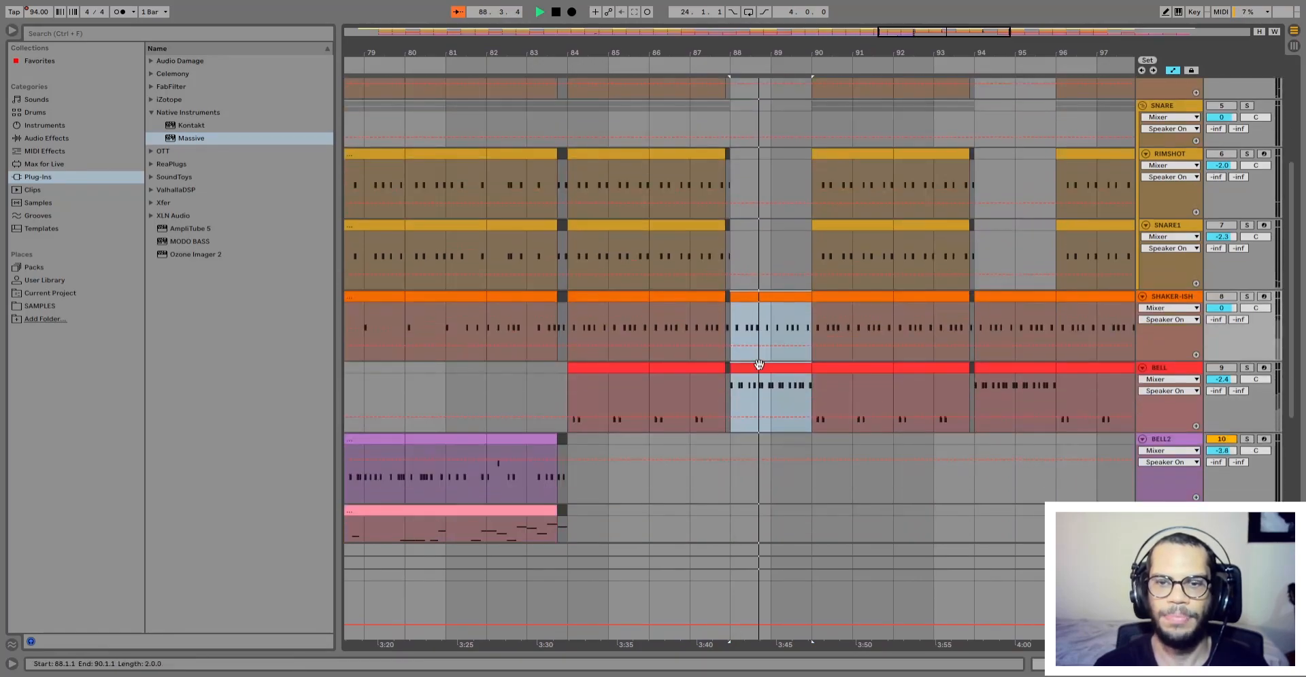
{"action": "scroll", "coordinate": [874, 408], "scroll_direction": "down", "scroll_amount": 1}
{"action": "scroll", "coordinate": [877, 417], "scroll_direction": "up", "scroll_amount": 2}
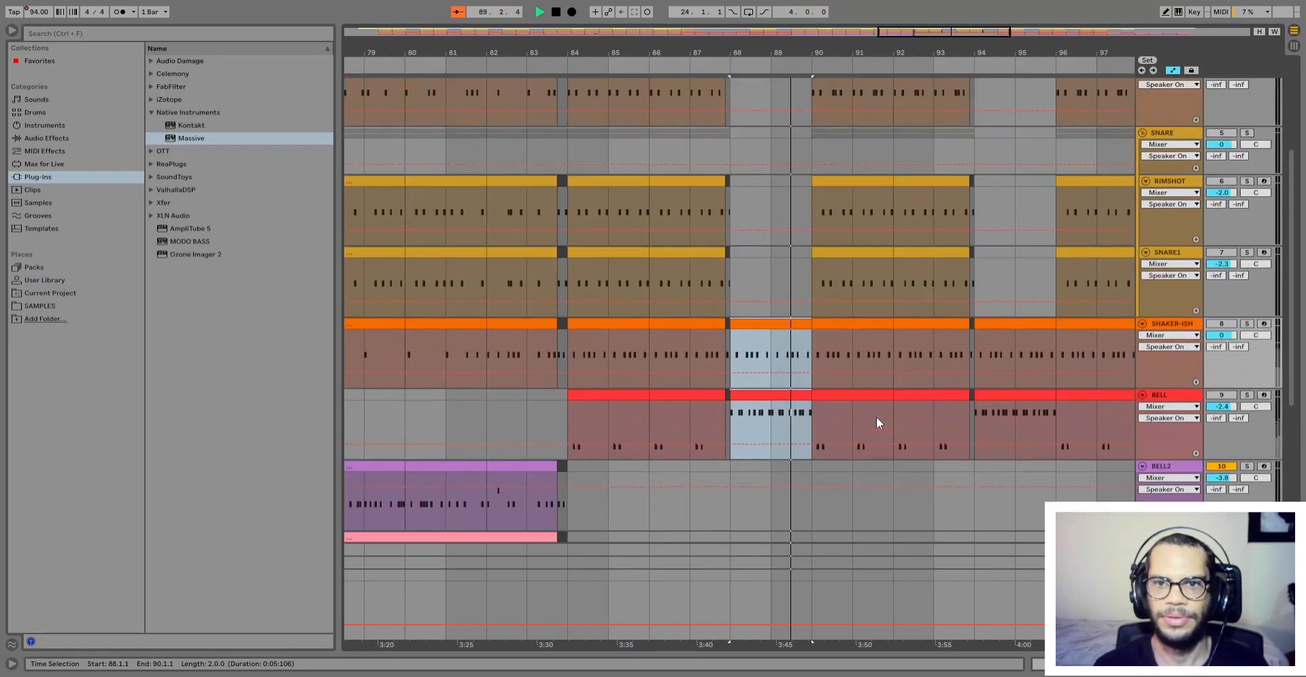
Step: Select the BELL clip starting at bar 90 and extend the selection through the SHAKER-ISH, SNARE1, RIMSHOT and KICK tracks
{"action": "left_click", "coordinate": [932, 402]}
{"action": "scroll", "coordinate": [934, 393], "scroll_direction": "up", "scroll_amount": 1}
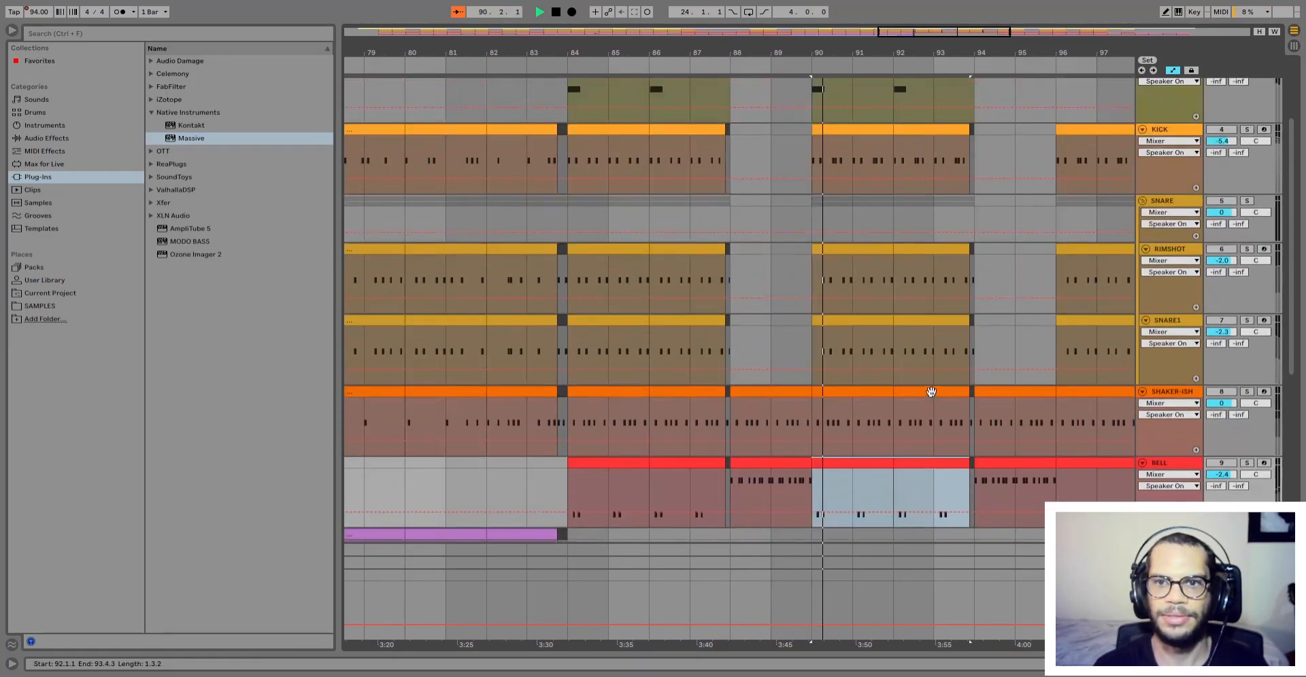
{"action": "left_click", "coordinate": [932, 393], "text": "shift"}
{"action": "scroll", "coordinate": [931, 393], "scroll_direction": "up", "scroll_amount": 1}
{"action": "left_click", "coordinate": [930, 375], "text": "shift"}
{"action": "scroll", "coordinate": [931, 374], "scroll_direction": "up", "scroll_amount": 1}
{"action": "left_click", "coordinate": [927, 356], "text": "shift"}
{"action": "scroll", "coordinate": [928, 355], "scroll_direction": "up", "scroll_amount": 1}
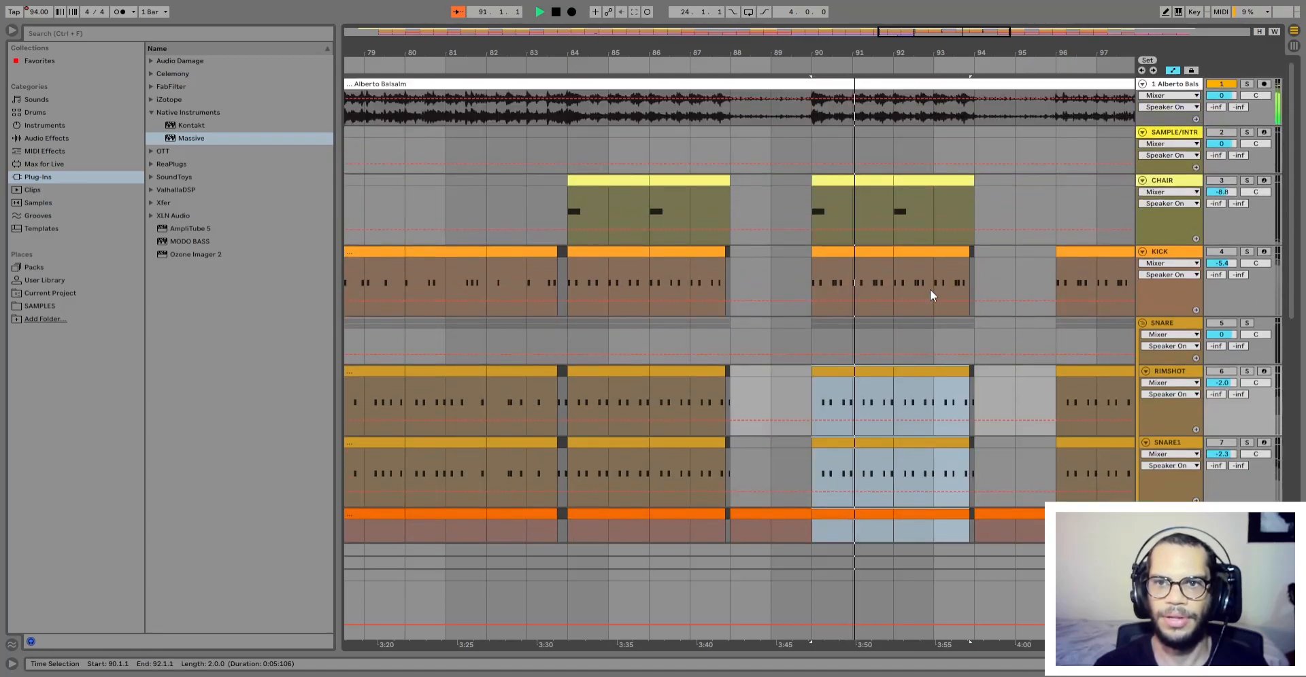
{"action": "left_click", "coordinate": [932, 252], "text": "shift"}
{"action": "left_click", "coordinate": [929, 189], "text": "shift"}
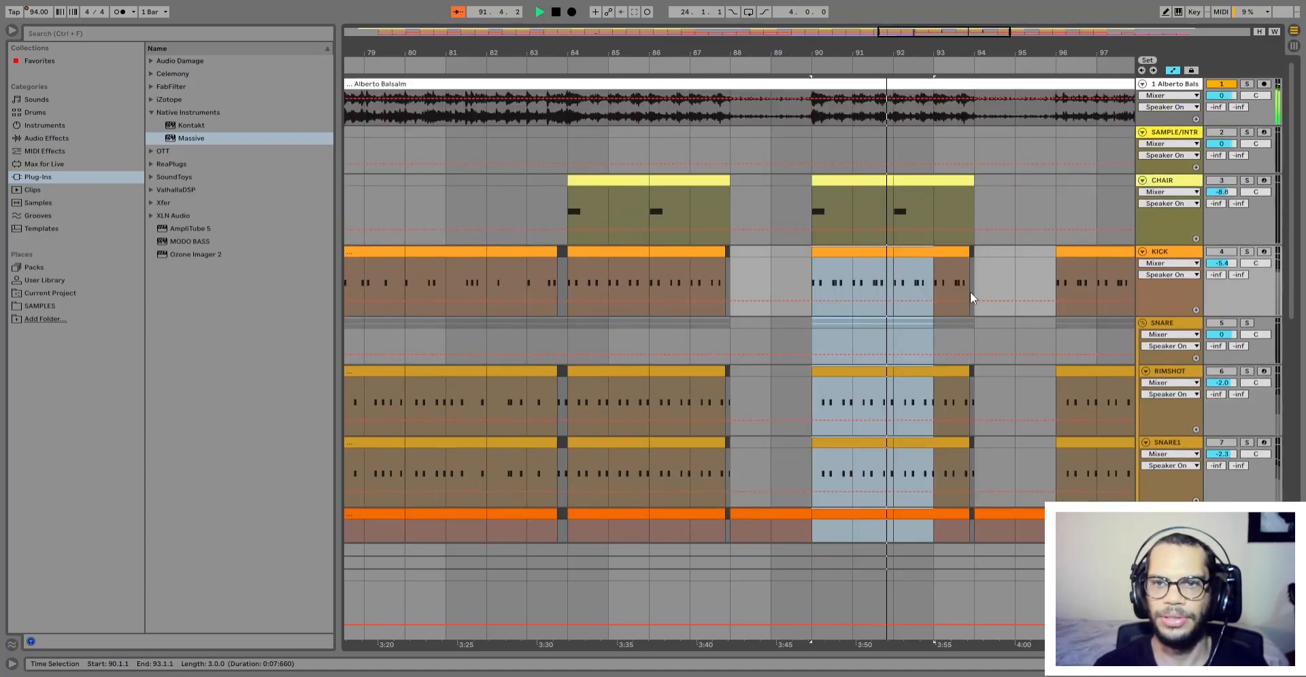
Step: Select the gap from 93.4.3 to 94.1 on the KICK track and extend the selection down through the BELL track
{"action": "left_click", "coordinate": [959, 251]}
{"action": "left_click", "coordinate": [972, 251]}
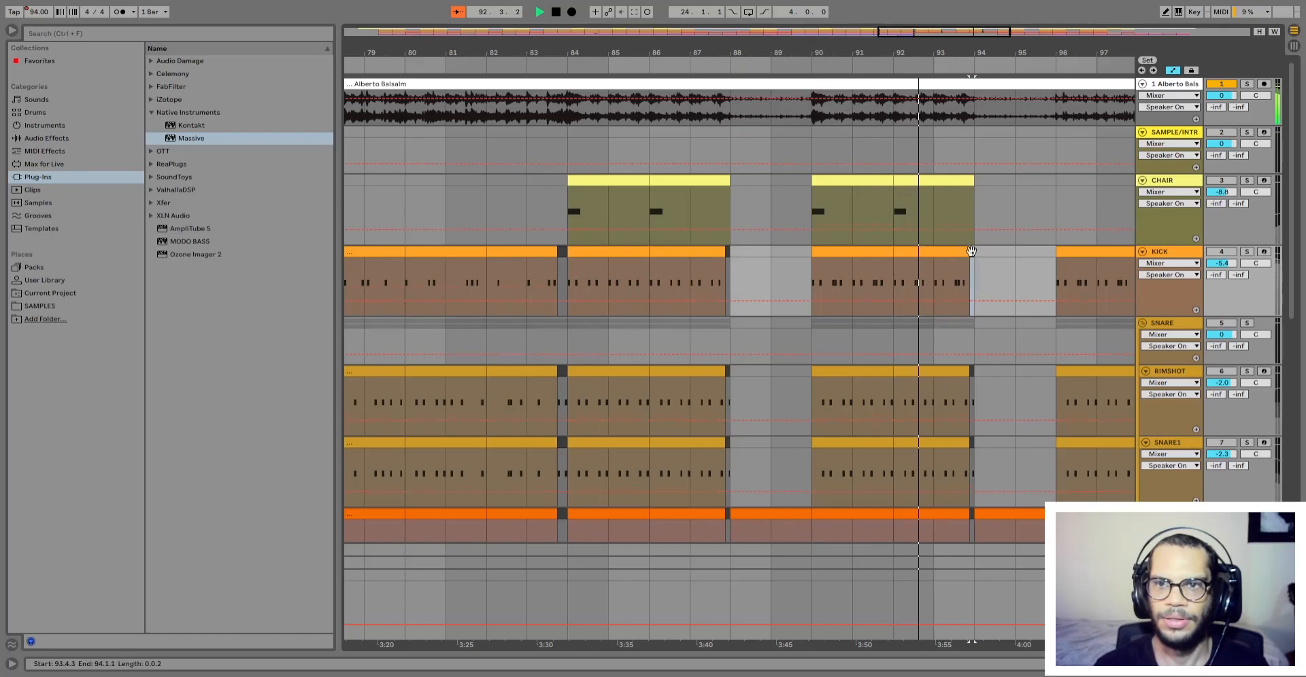
{"action": "scroll", "coordinate": [959, 354], "scroll_direction": "down", "scroll_amount": 4}
{"action": "left_click", "coordinate": [972, 396], "text": "shift"}
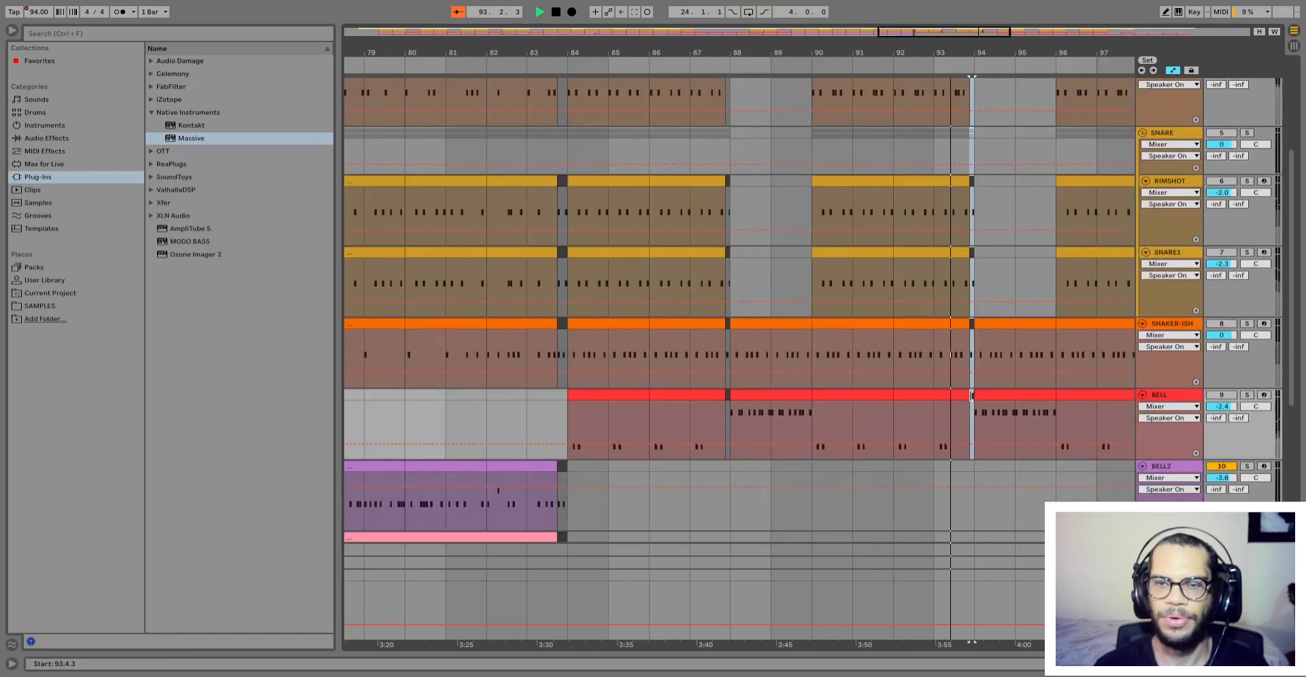
{"action": "scroll", "coordinate": [1002, 401], "scroll_direction": "up", "scroll_amount": 2}
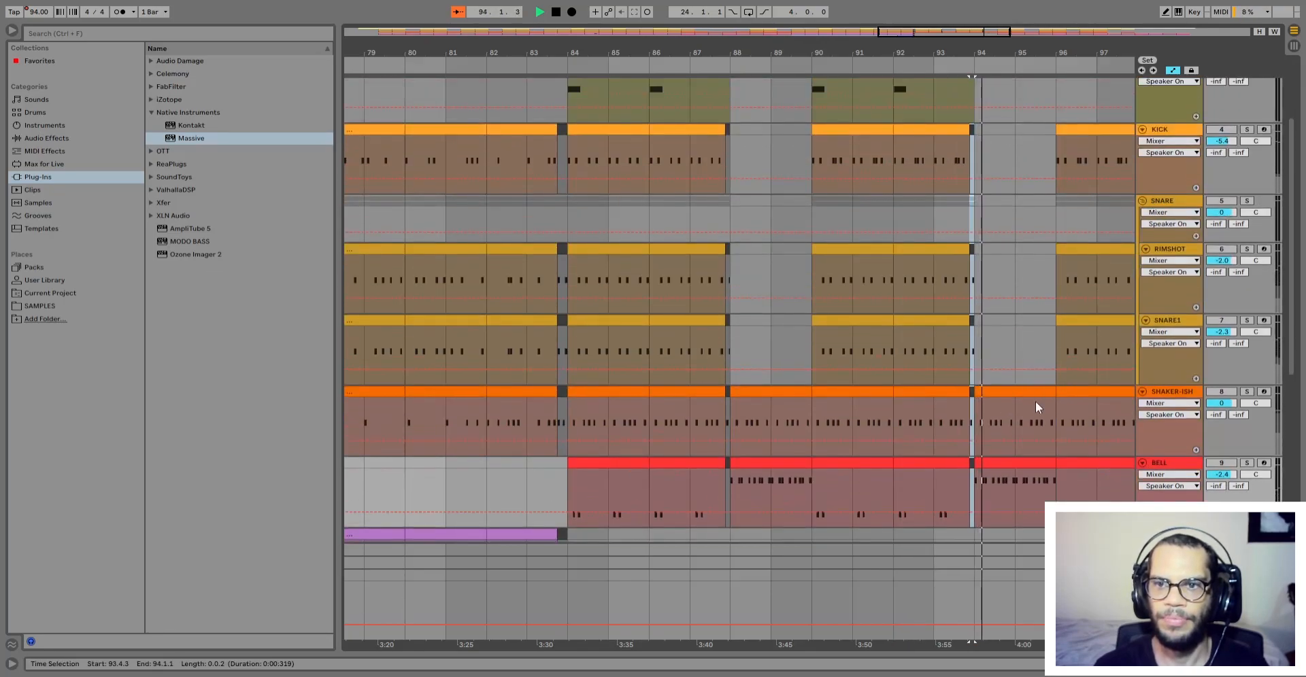
Step: Place the insert marker at bar 95 on the SHAKER-ISH track and look over the tracks down to MELODY
{"action": "left_click", "coordinate": [1030, 442]}
{"action": "scroll", "coordinate": [1002, 228], "scroll_direction": "up", "scroll_amount": 2}
{"action": "scroll", "coordinate": [1001, 249], "scroll_direction": "down", "scroll_amount": 10}
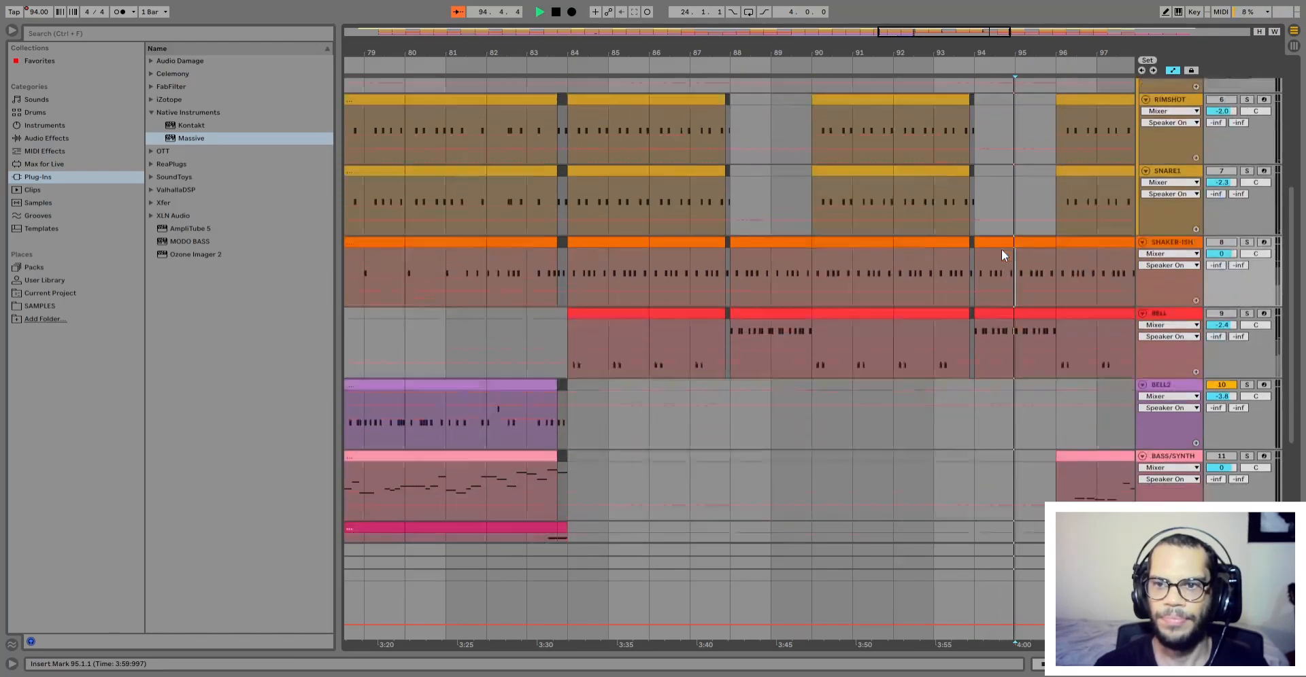
{"action": "scroll", "coordinate": [1068, 342], "scroll_direction": "up", "scroll_amount": 1}
{"action": "scroll", "coordinate": [1082, 383], "scroll_direction": "up", "scroll_amount": 1}
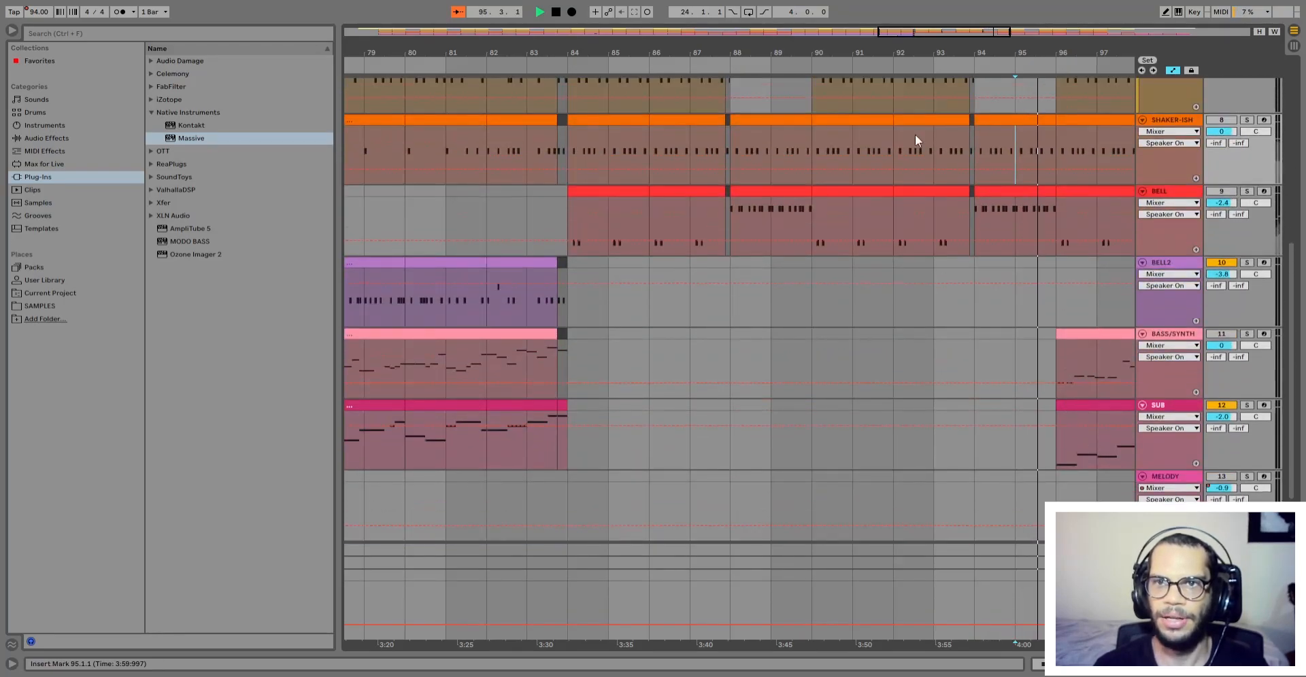
Step: Turn playback following back on and review the drum, BELL and BASS/SYNTH tracks while playing up to bar 99
{"action": "left_click", "coordinate": [458, 13]}
{"action": "scroll", "coordinate": [831, 415], "scroll_direction": "up", "scroll_amount": 3}
{"action": "scroll", "coordinate": [831, 416], "scroll_direction": "up", "scroll_amount": 10}
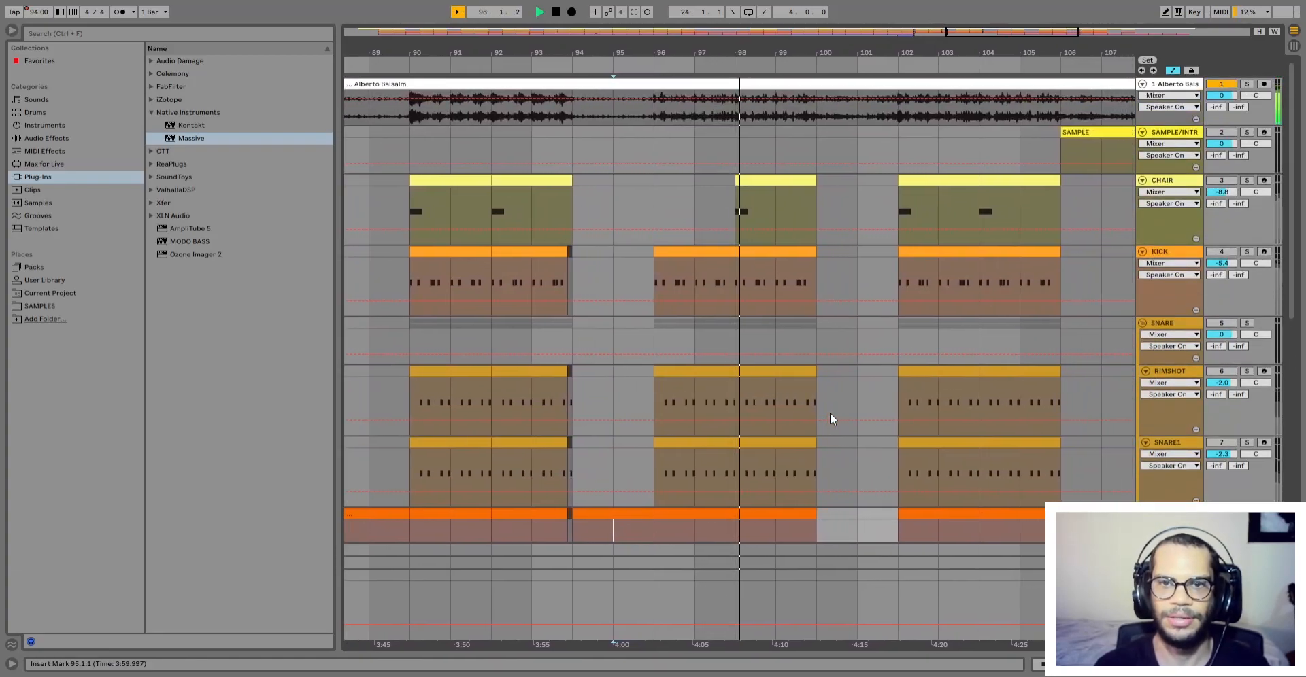
{"action": "scroll", "coordinate": [765, 368], "scroll_direction": "down", "scroll_amount": 5}
{"action": "scroll", "coordinate": [765, 366], "scroll_direction": "down", "scroll_amount": 6}
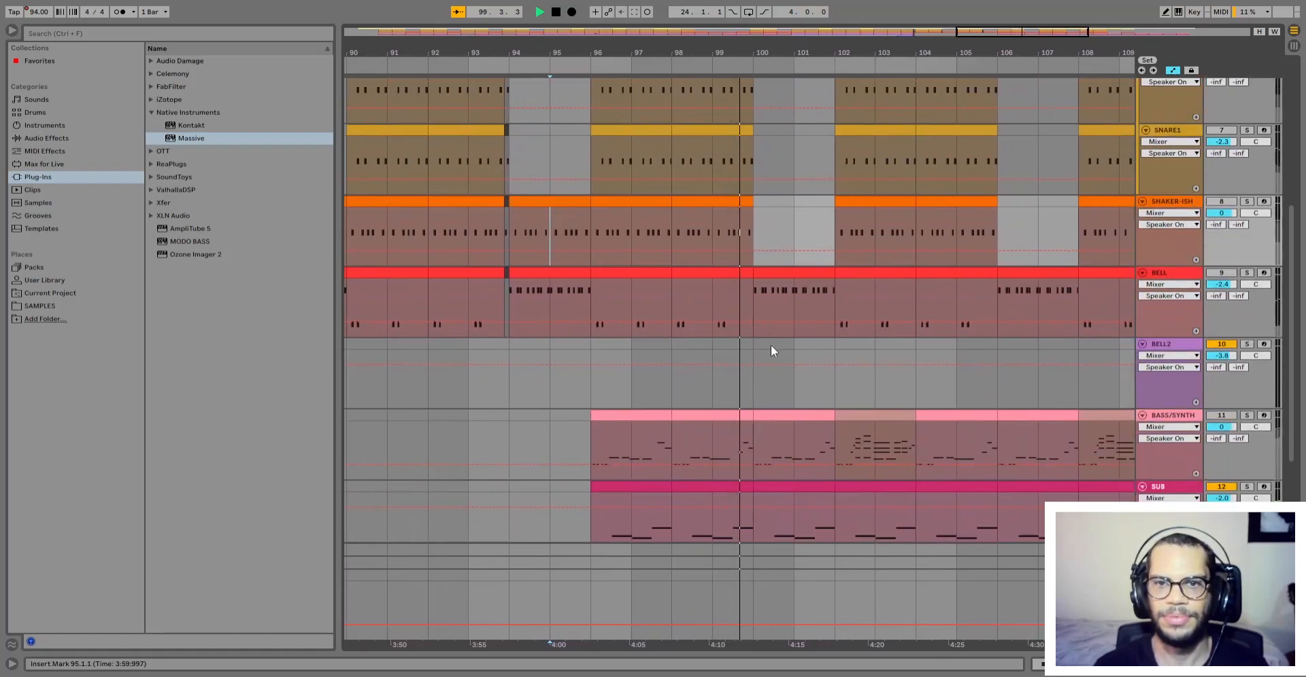
Step: Select the BELL pattern from bar 100 to 102, and the BASS/SYNTH clip from bar 102 to 104 during playback
{"action": "left_click", "coordinate": [788, 274]}
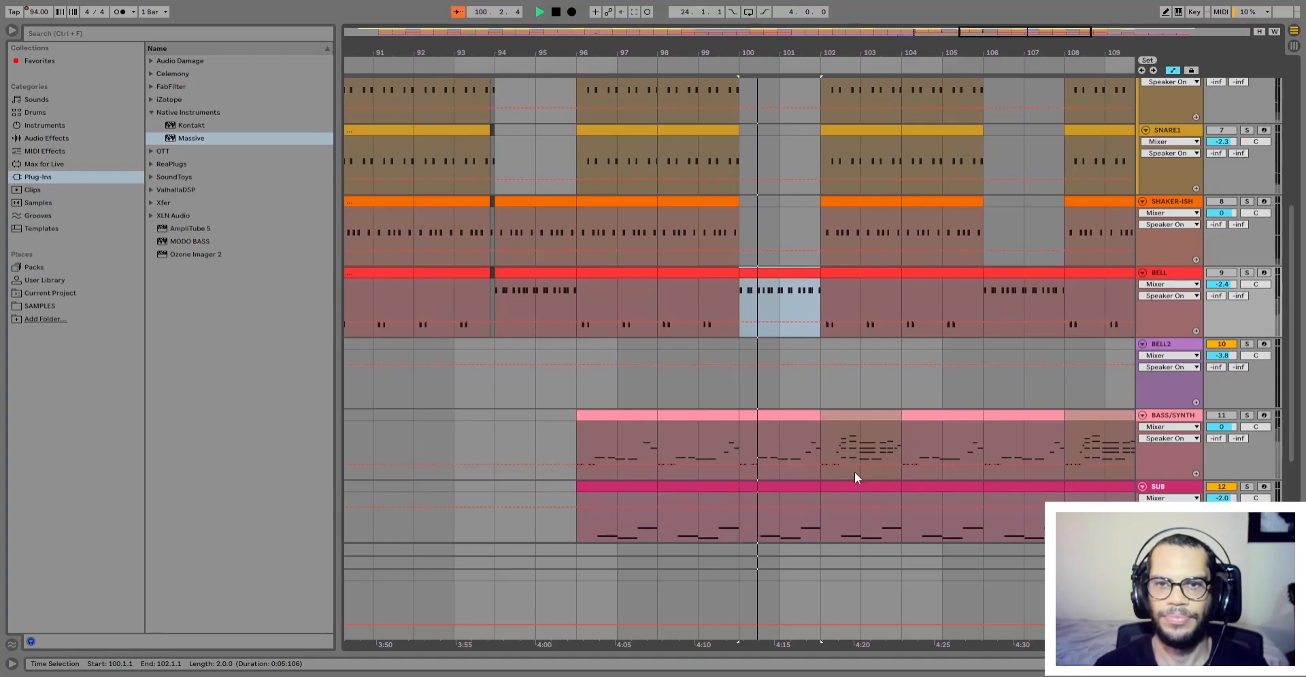
{"action": "left_click", "coordinate": [875, 430]}
{"action": "scroll", "coordinate": [918, 441], "scroll_direction": "down", "scroll_amount": 4}
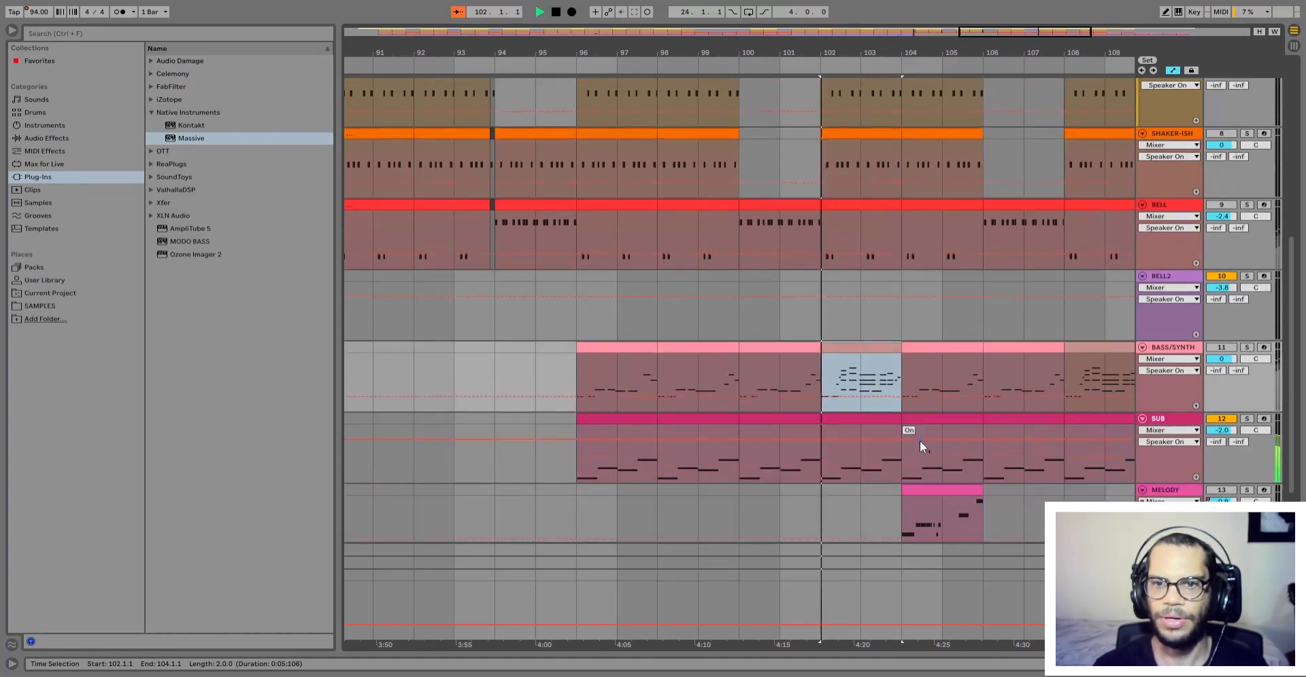
{"action": "scroll", "coordinate": [919, 442], "scroll_direction": "up", "scroll_amount": 2}
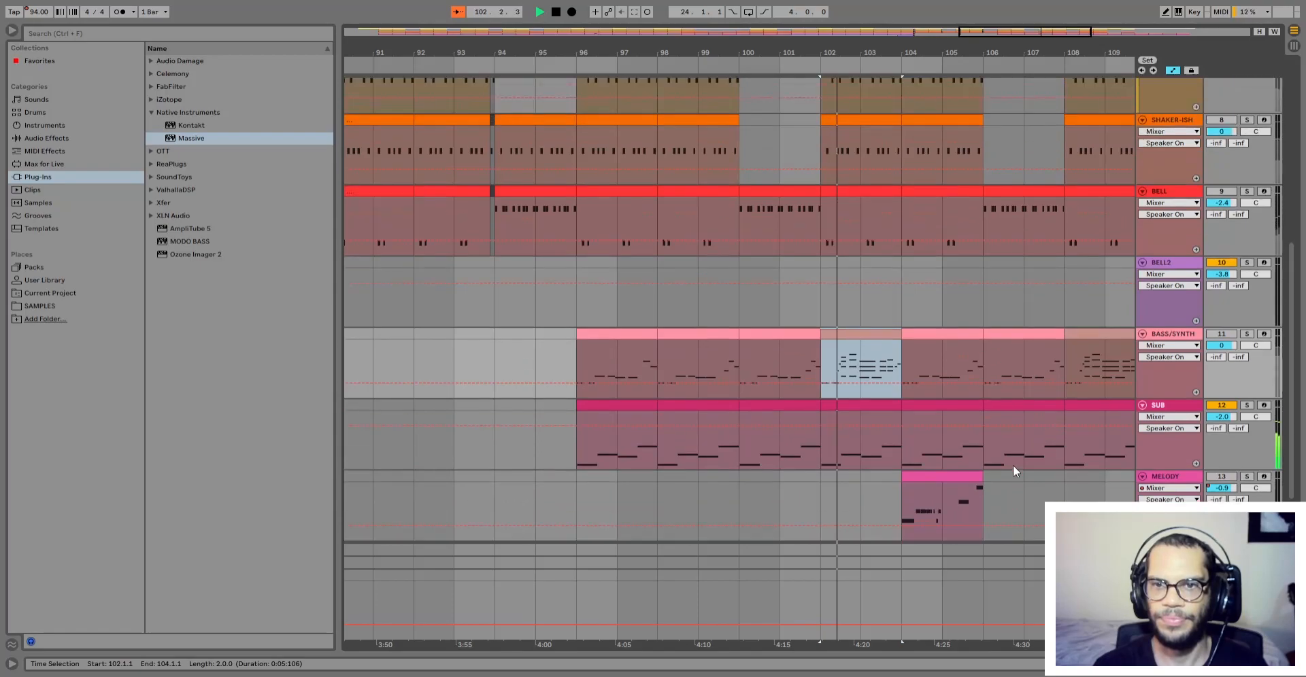
Step: Select the MELODY clip at bars 104 to 106 and check the drum and sample tracks above it
{"action": "left_click", "coordinate": [967, 477]}
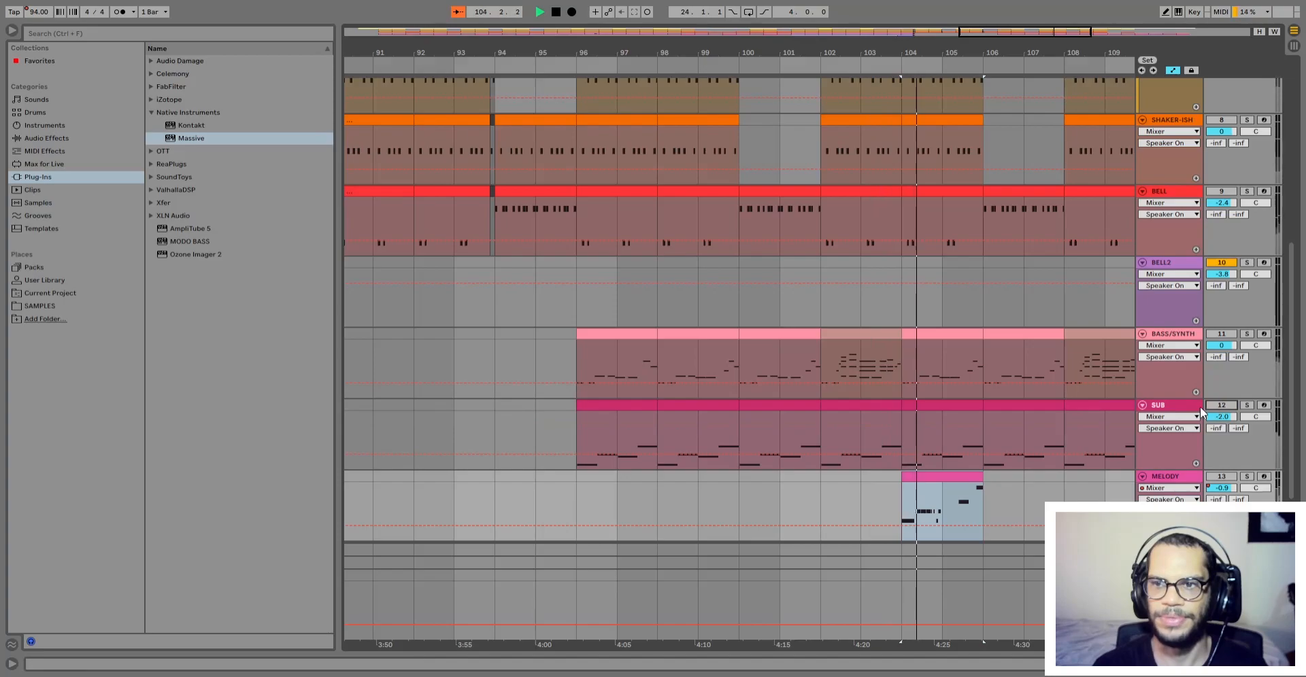
{"action": "scroll", "coordinate": [1065, 449], "scroll_direction": "up", "scroll_amount": 2}
{"action": "scroll", "coordinate": [1065, 448], "scroll_direction": "up", "scroll_amount": 10}
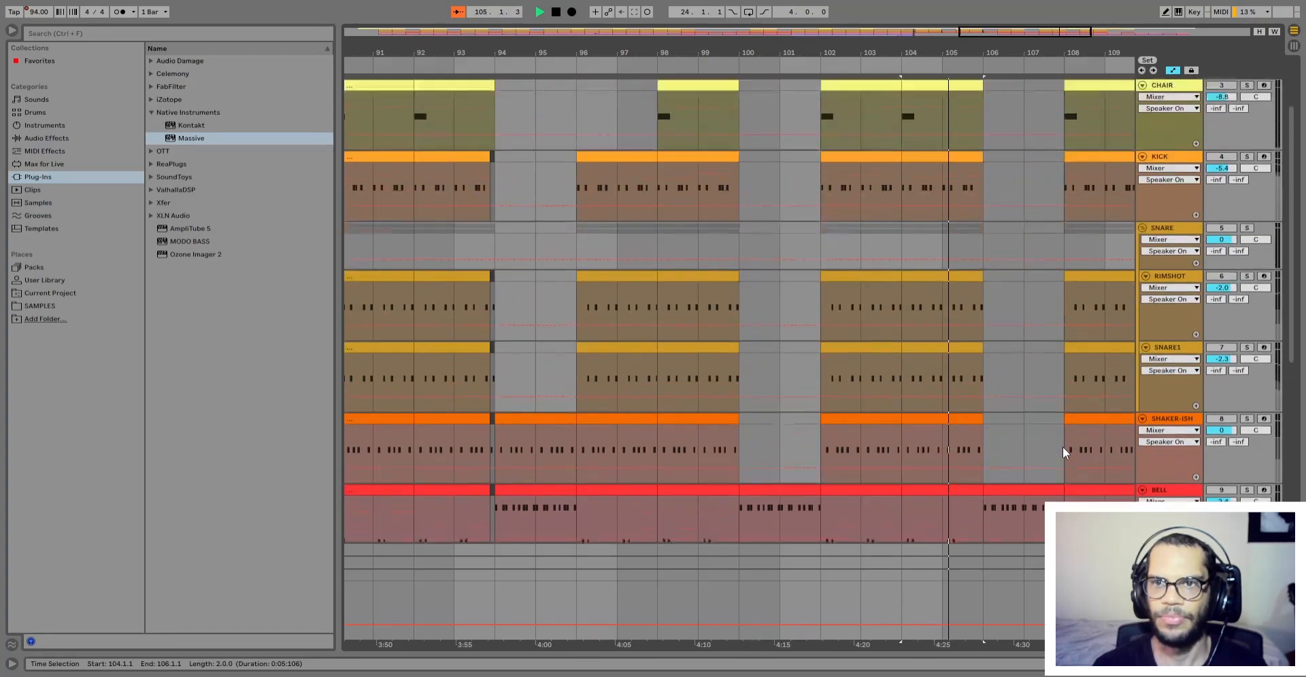
{"action": "scroll", "coordinate": [1062, 448], "scroll_direction": "up", "scroll_amount": 2}
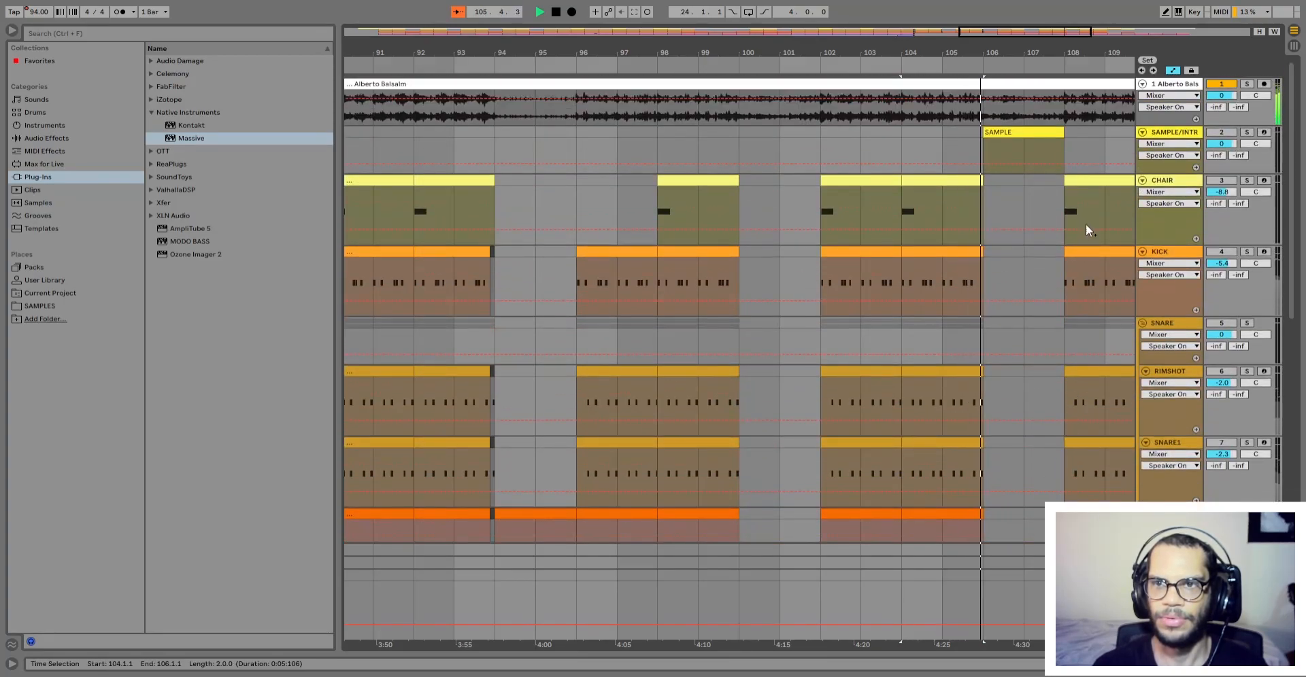
Step: Select the SAMPLE clip at bars 106 to 108 and stop playback with the wider arrangement in view
{"action": "left_click", "coordinate": [1026, 133]}
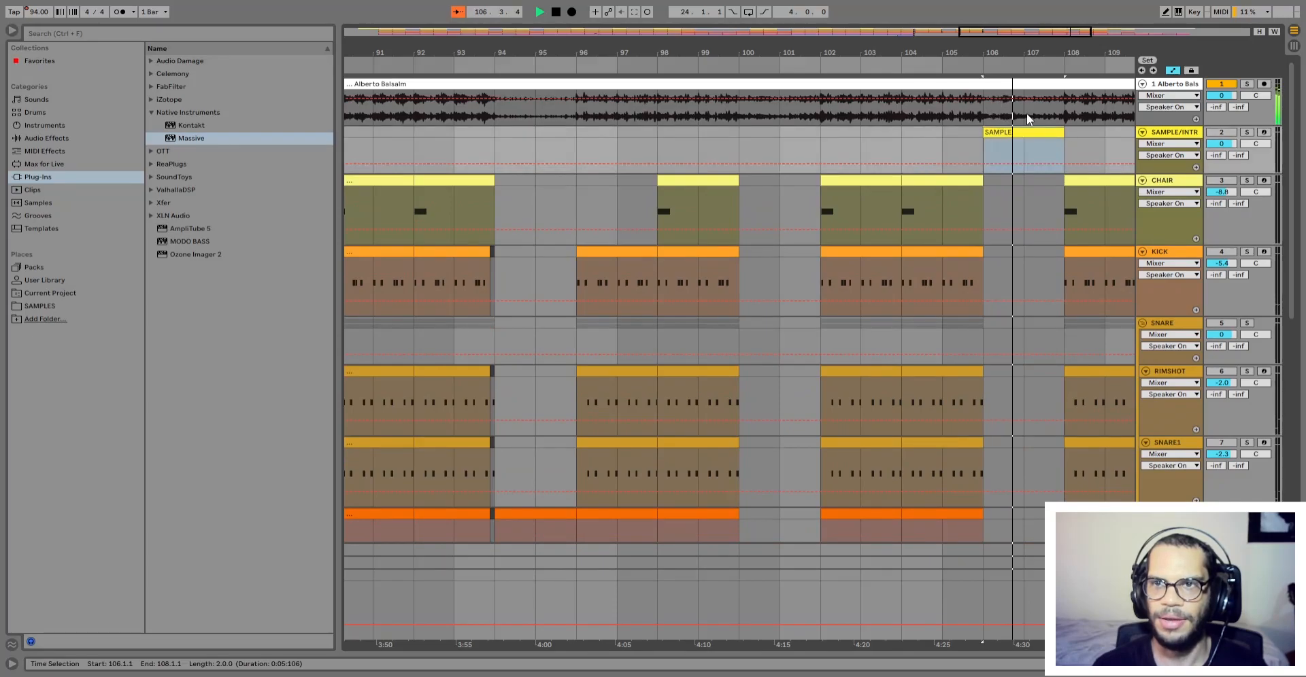
{"action": "left_click_drag", "start_coordinate": [1025, 37], "coordinate": [982, 14]}
{"action": "key", "text": "space"}
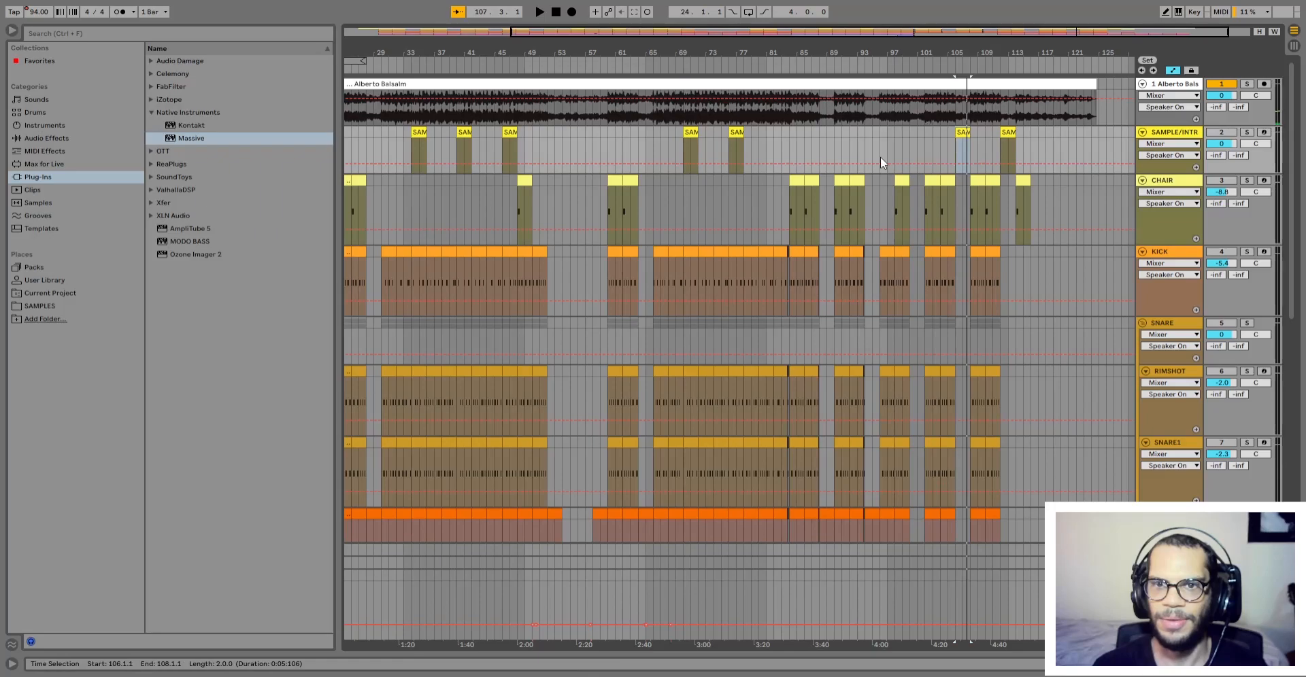
Step: Copy the SAMPLE clip at bar 76 to bar 82 on the SAMPLE/INTRO track
{"action": "scroll", "coordinate": [804, 163], "scroll_direction": "down", "scroll_amount": 1}
{"action": "left_click", "coordinate": [738, 106]}
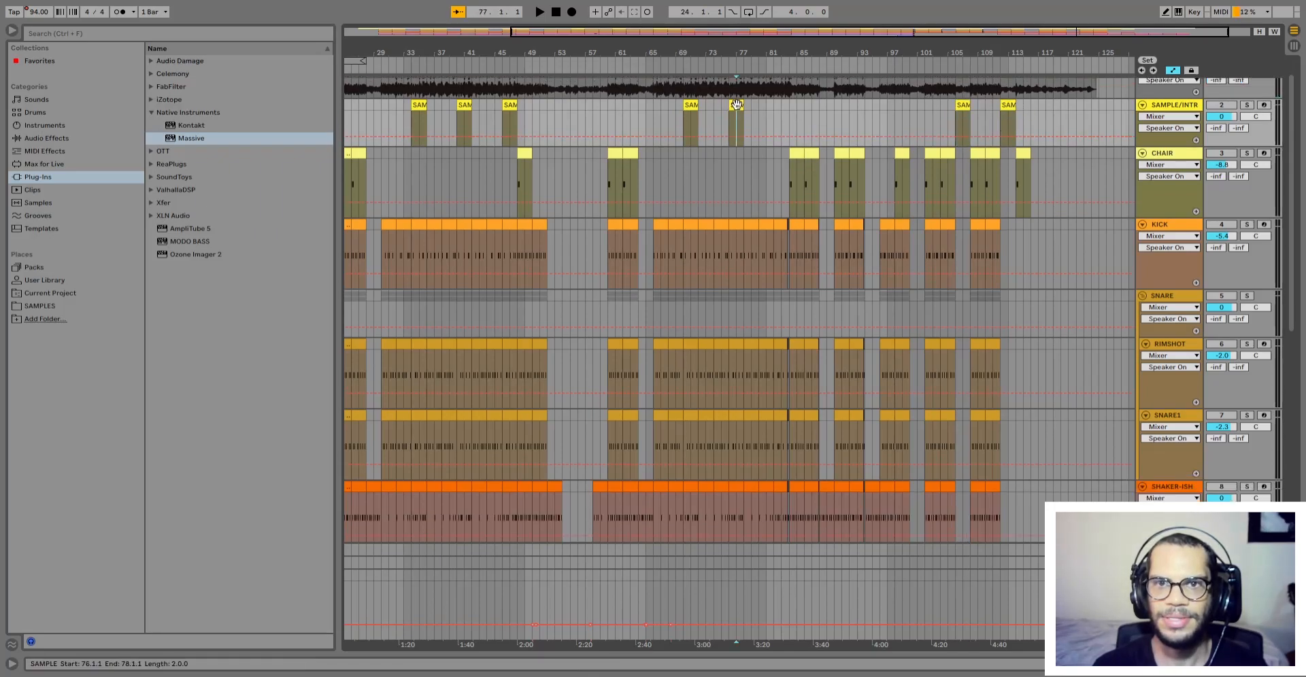
{"action": "left_click_drag", "start_coordinate": [740, 103], "coordinate": [786, 115]}
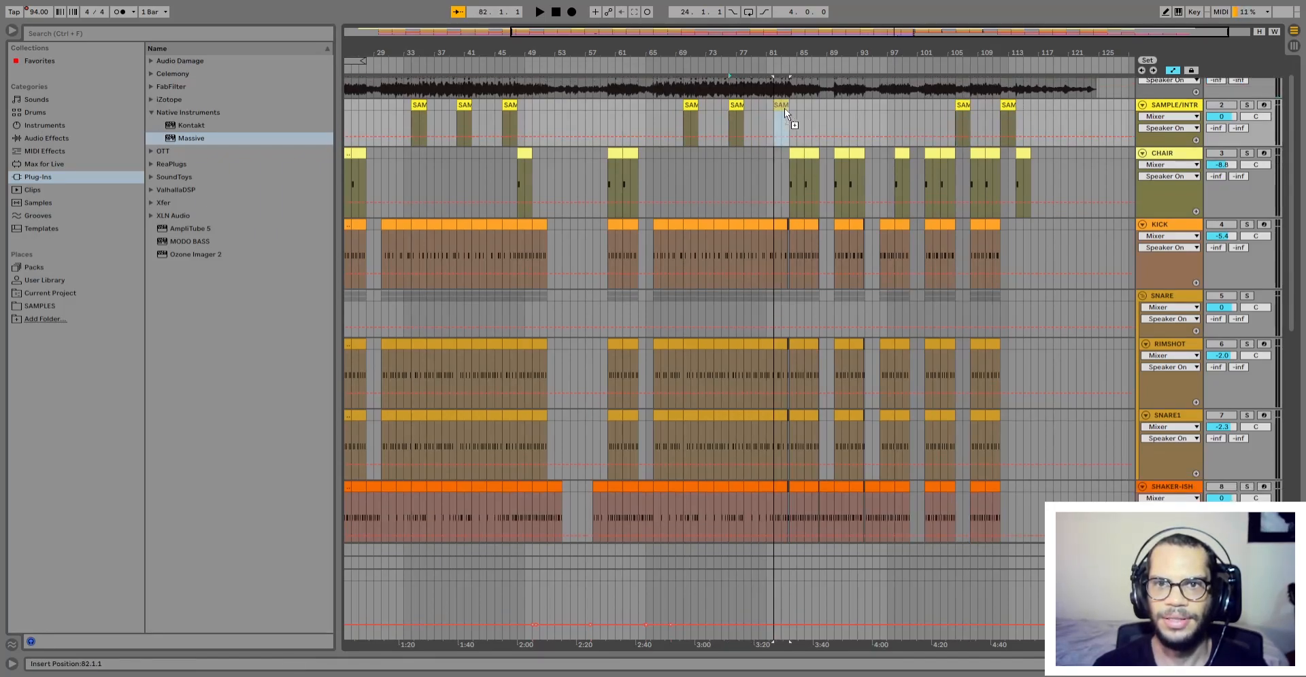
{"action": "scroll", "coordinate": [783, 107], "scroll_direction": "up", "scroll_amount": 8}
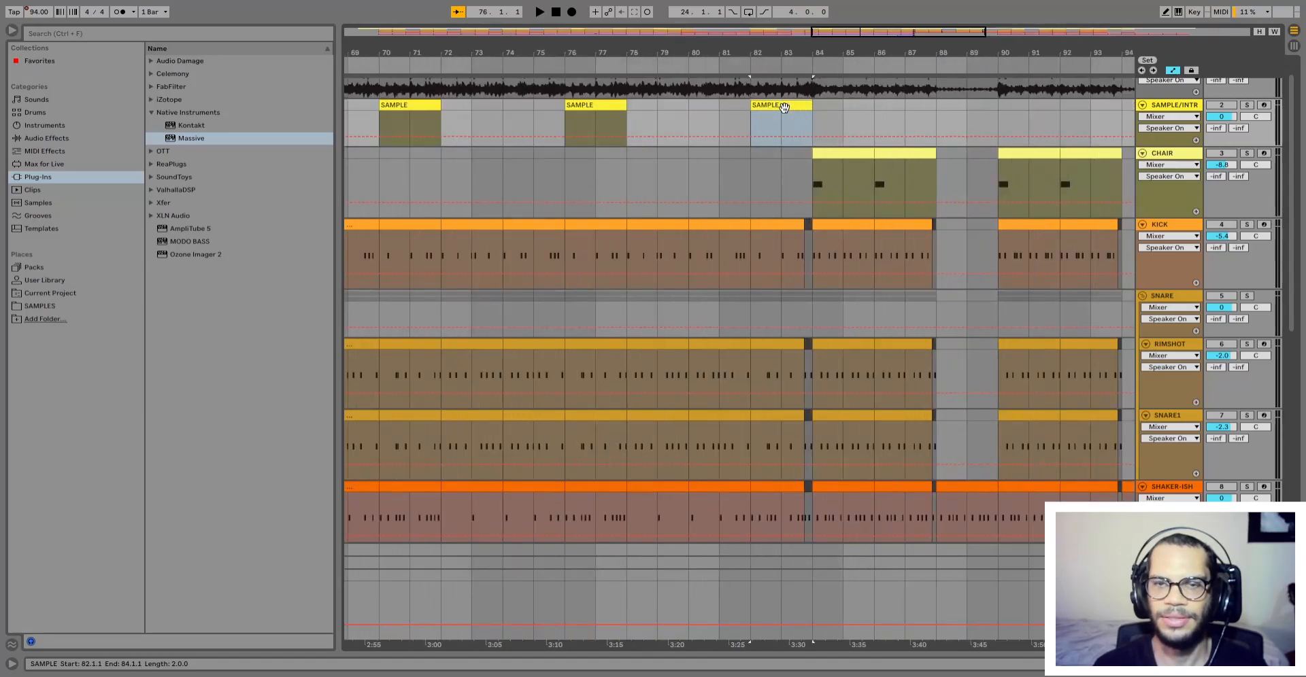
Step: Play from bar 81 through the SAMPLE clip at bar 82, select that clip and stop at bar 84
{"action": "left_click", "coordinate": [674, 107]}
{"action": "key", "text": "space"}
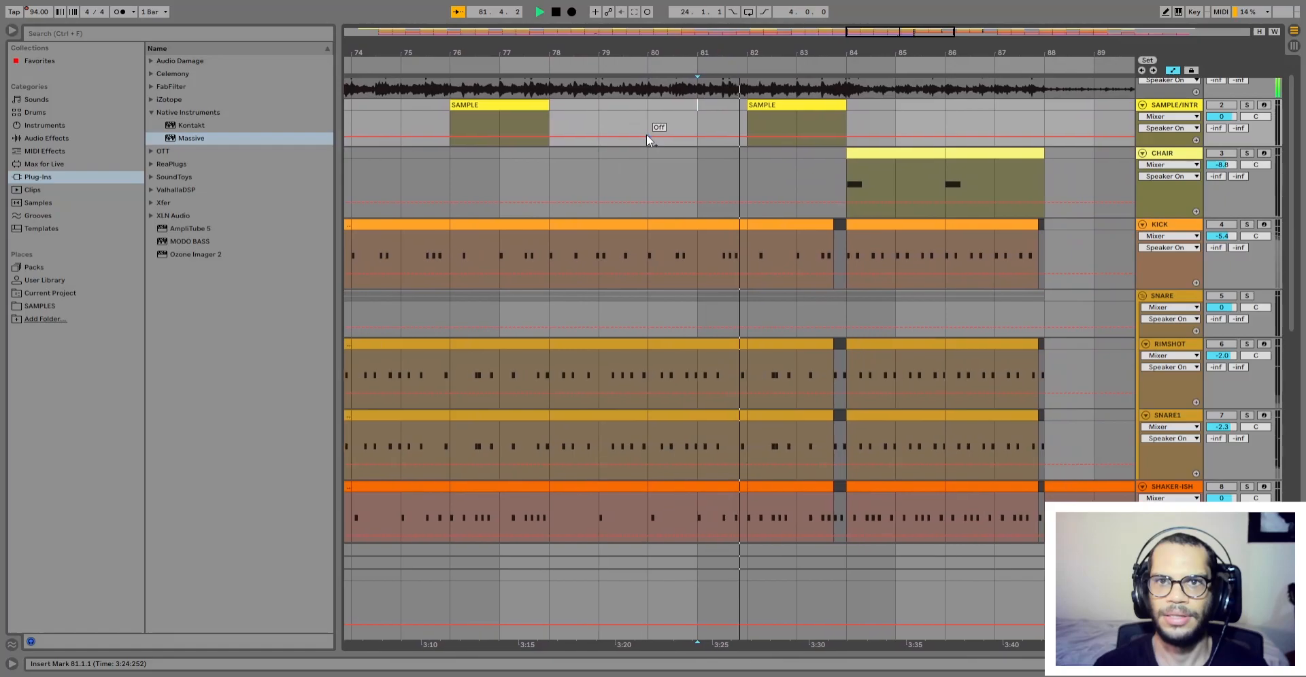
{"action": "left_click", "coordinate": [749, 106]}
{"action": "scroll", "coordinate": [750, 107], "scroll_direction": "down", "scroll_amount": 5}
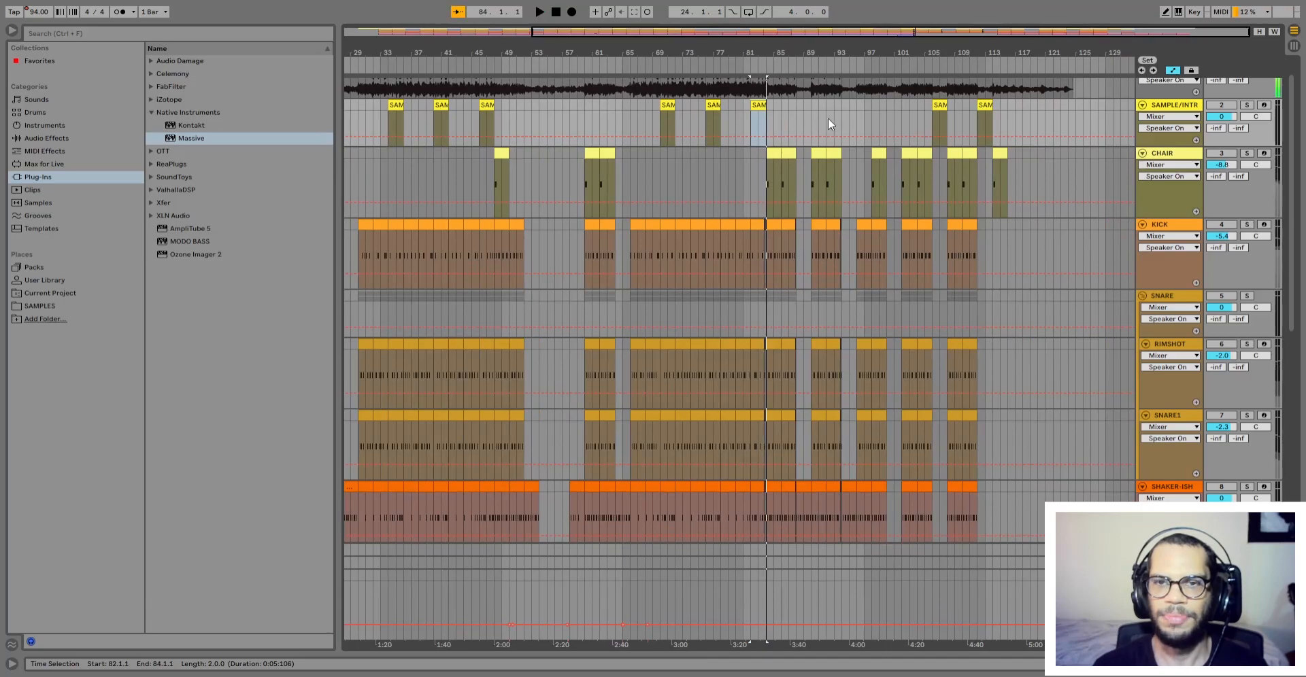
Step: Audition the empty SAMPLE/INTRO space from bar 88 to 90, and play from the SAMPLE clip at bar 106
{"action": "left_click", "coordinate": [803, 108]}
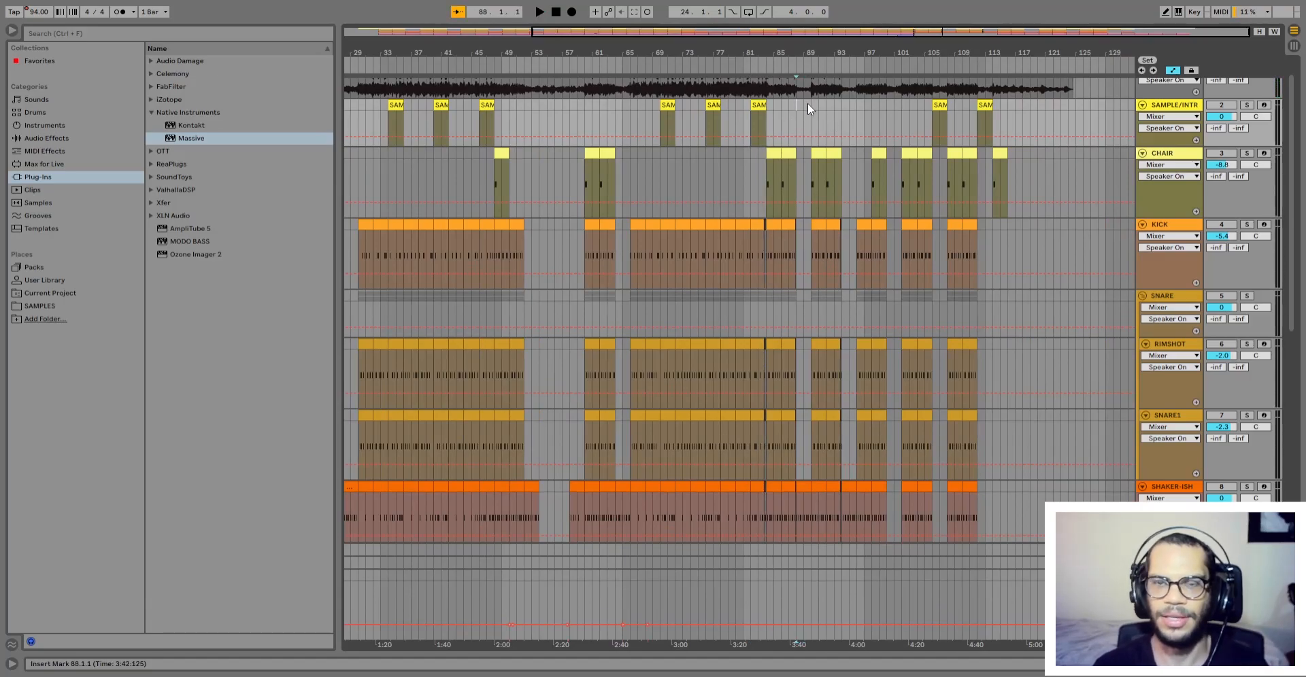
{"action": "key", "text": "space"}
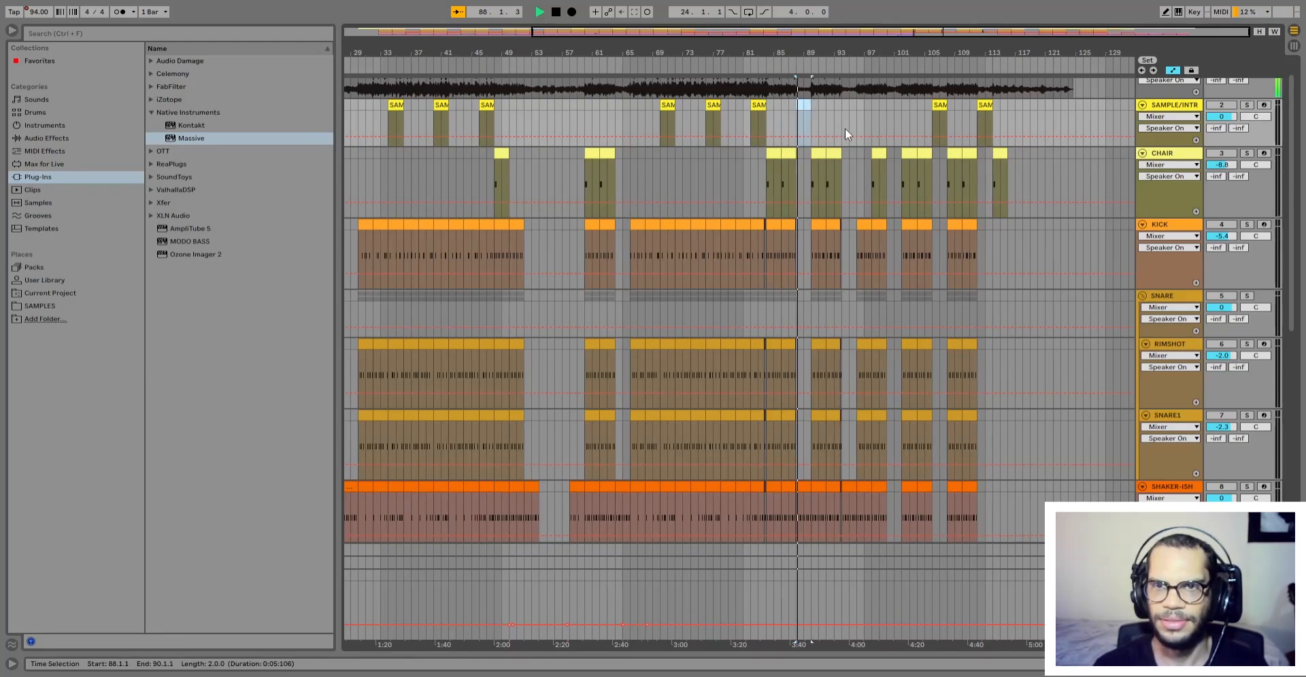
{"action": "left_click", "coordinate": [937, 105]}
{"action": "scroll", "coordinate": [940, 113], "scroll_direction": "down", "scroll_amount": 2}
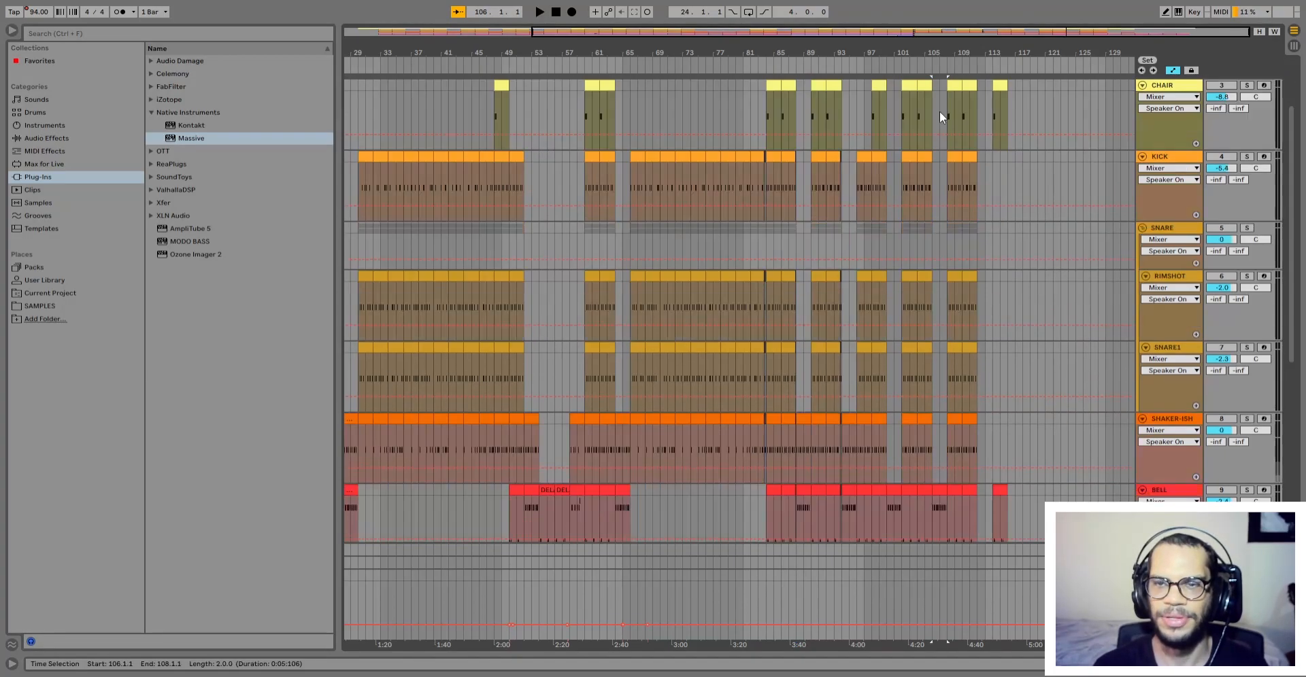
{"action": "key", "text": "space"}
{"action": "key", "text": "plus"}
{"action": "key", "text": "plus"}
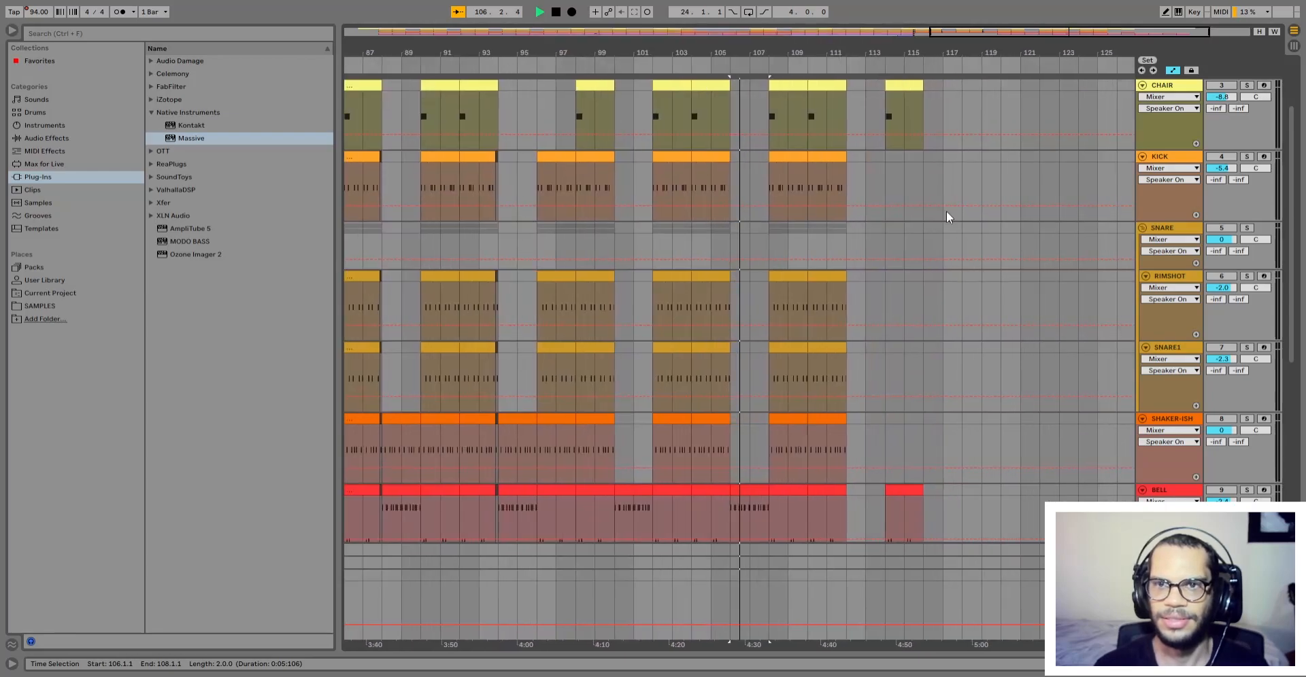
Step: Examine every track from SAMPLE/INTRO down to CAT SYNTH while playing from bar 107 to bar 112
{"action": "scroll", "coordinate": [972, 151], "scroll_direction": "up", "scroll_amount": 2}
{"action": "scroll", "coordinate": [905, 287], "scroll_direction": "down", "scroll_amount": 10}
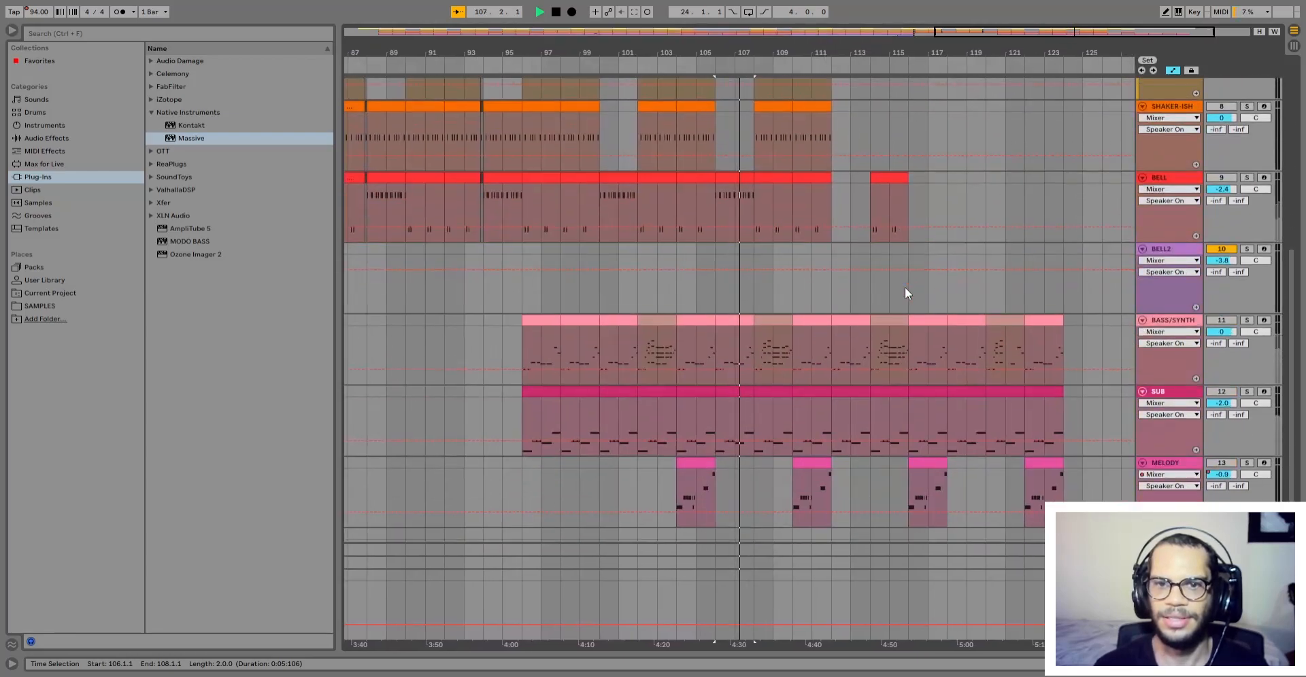
{"action": "scroll", "coordinate": [906, 287], "scroll_direction": "up", "scroll_amount": 1}
{"action": "scroll", "coordinate": [905, 287], "scroll_direction": "down", "scroll_amount": 2}
{"action": "scroll", "coordinate": [905, 287], "scroll_direction": "up", "scroll_amount": 6}
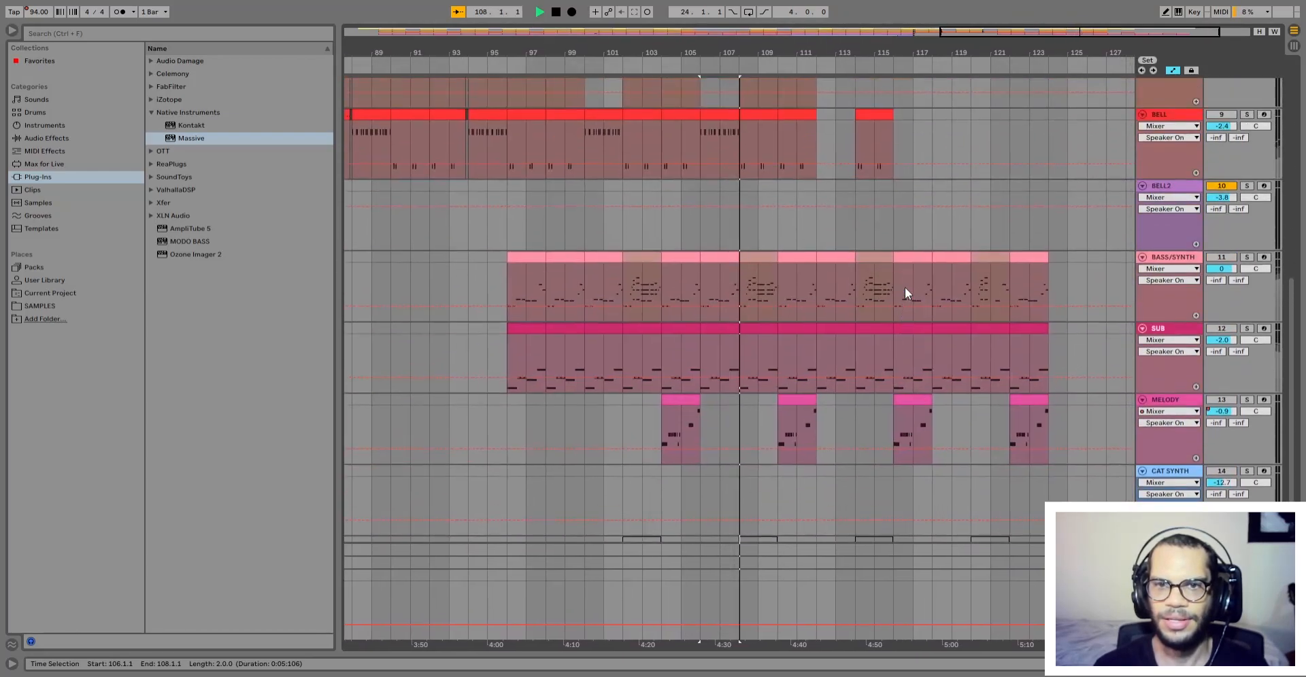
{"action": "scroll", "coordinate": [905, 288], "scroll_direction": "up", "scroll_amount": 6}
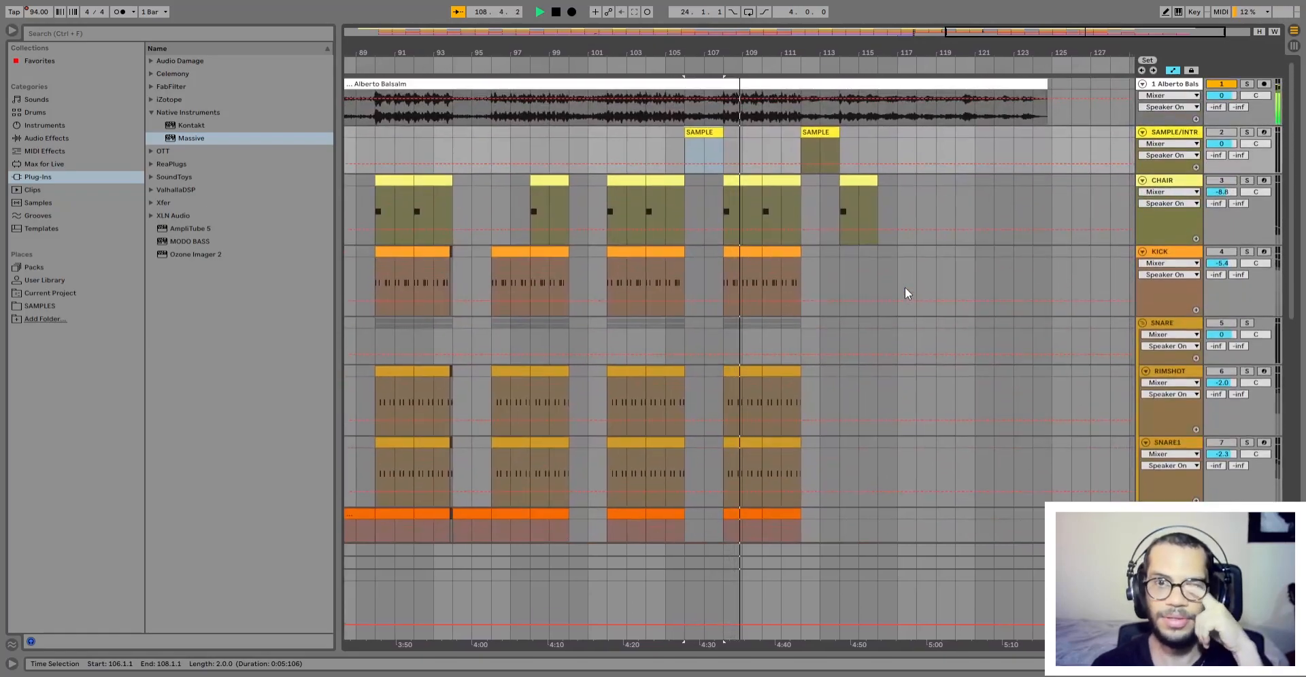
{"action": "scroll", "coordinate": [905, 293], "scroll_direction": "down", "scroll_amount": 4}
{"action": "scroll", "coordinate": [905, 305], "scroll_direction": "down", "scroll_amount": 5}
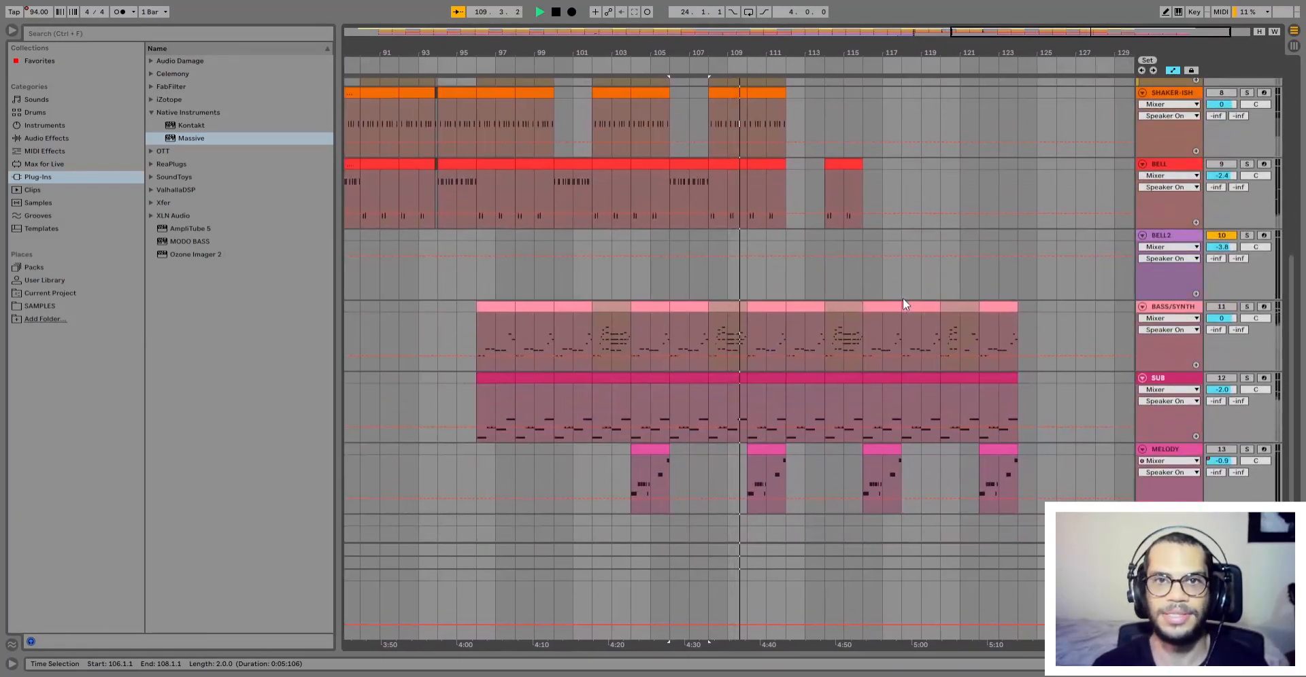
{"action": "scroll", "coordinate": [906, 303], "scroll_direction": "down", "scroll_amount": 1}
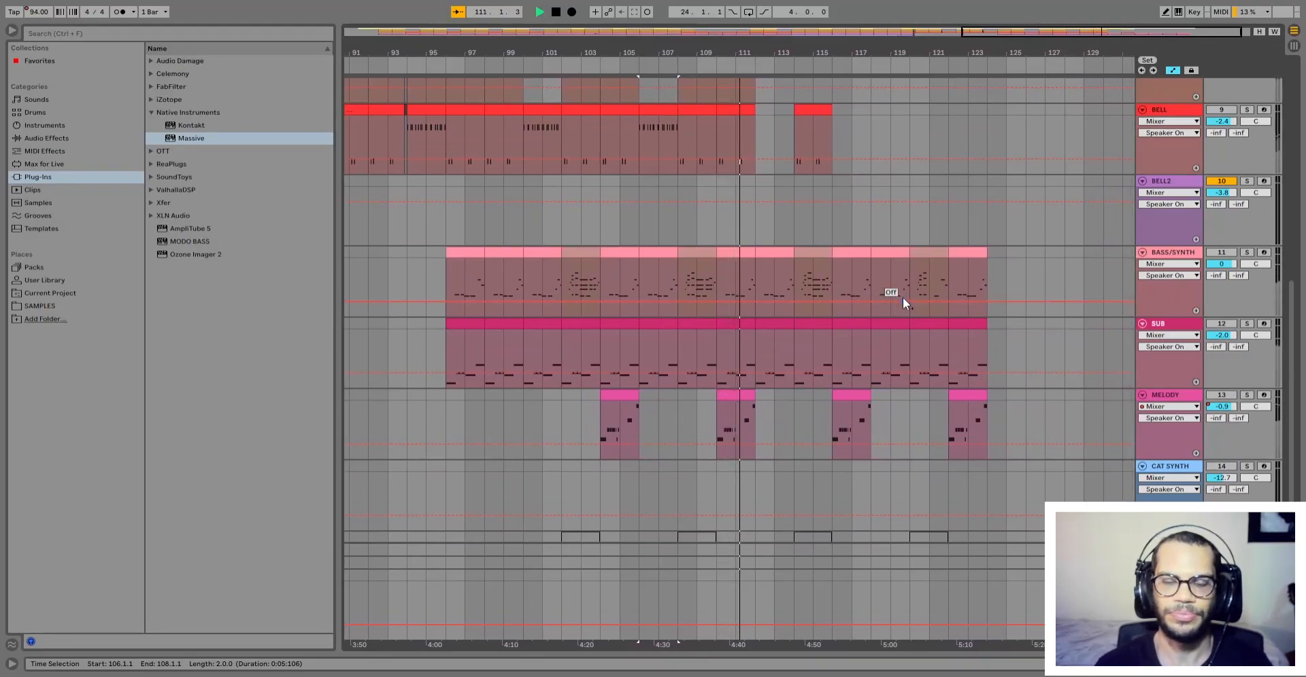
{"action": "scroll", "coordinate": [879, 299], "scroll_direction": "up", "scroll_amount": 5}
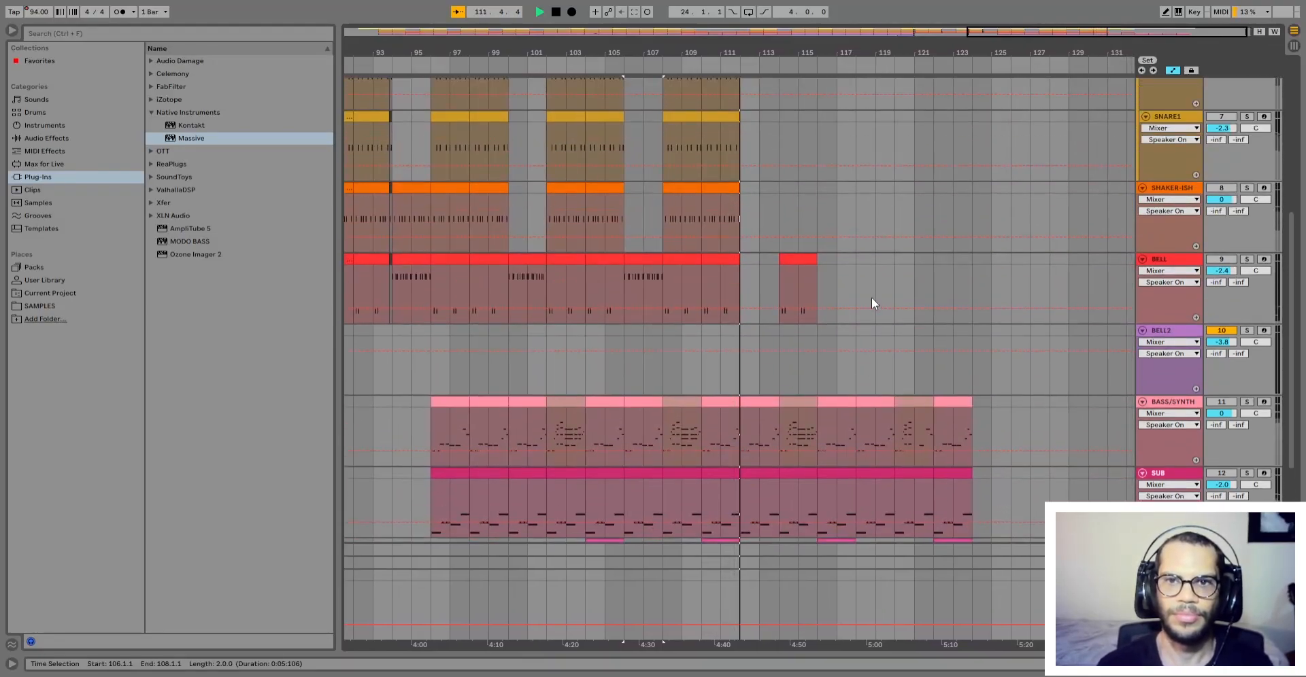
{"action": "scroll", "coordinate": [871, 303], "scroll_direction": "up", "scroll_amount": 3}
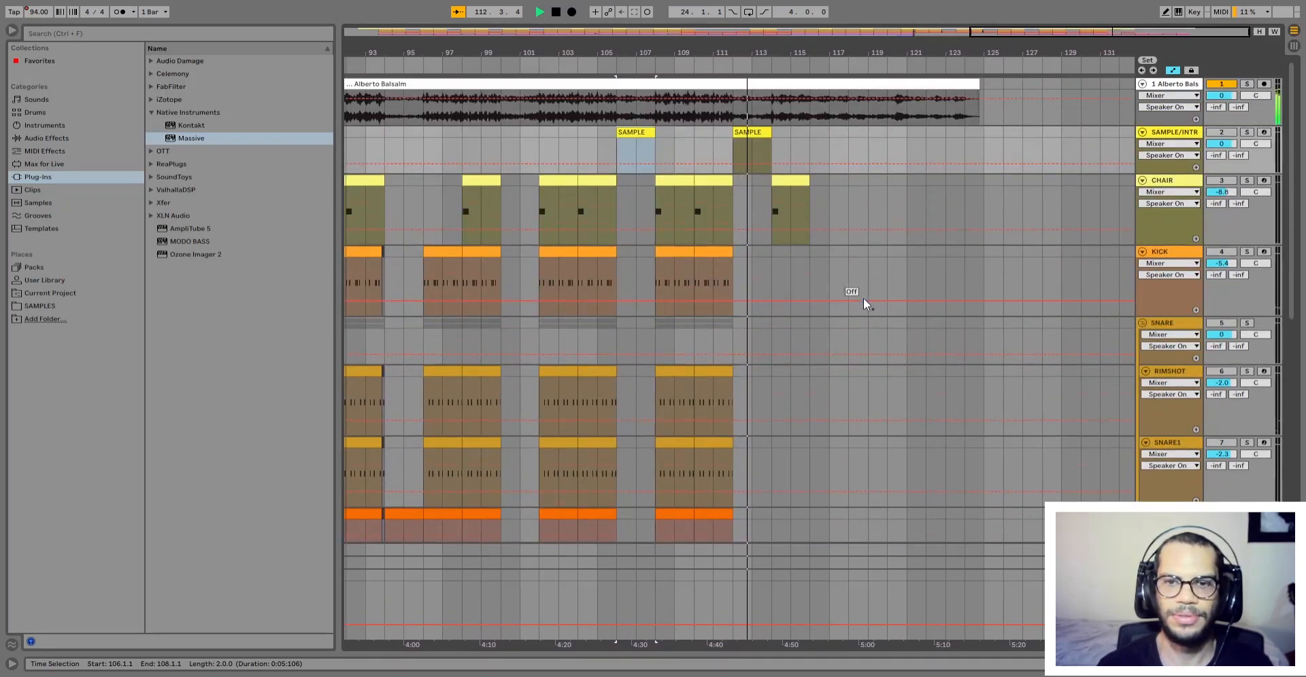
Step: Play from the SAMPLE clip at bar 112 and select the CHAIR clip that starts at bar 114
{"action": "scroll", "coordinate": [863, 298], "scroll_direction": "up", "scroll_amount": 4}
{"action": "left_click", "coordinate": [758, 127]}
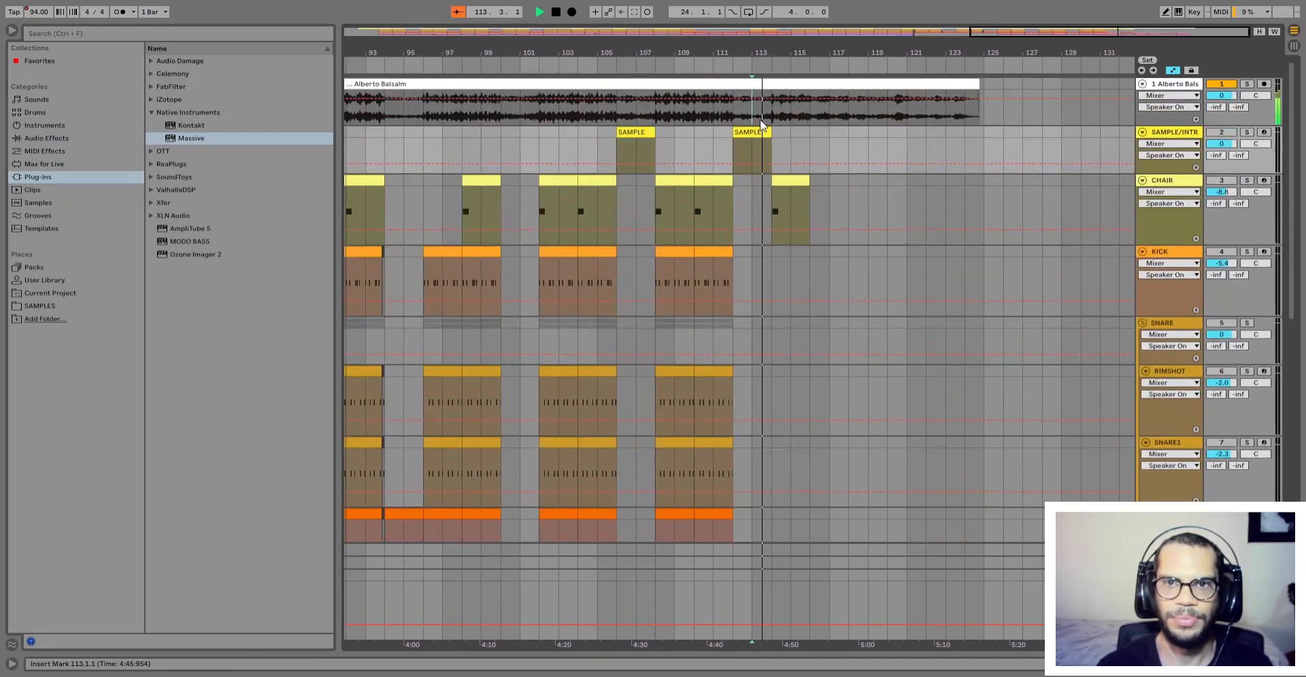
{"action": "scroll", "coordinate": [758, 129], "scroll_direction": "up", "scroll_amount": 2}
{"action": "scroll", "coordinate": [757, 130], "scroll_direction": "up", "scroll_amount": 2}
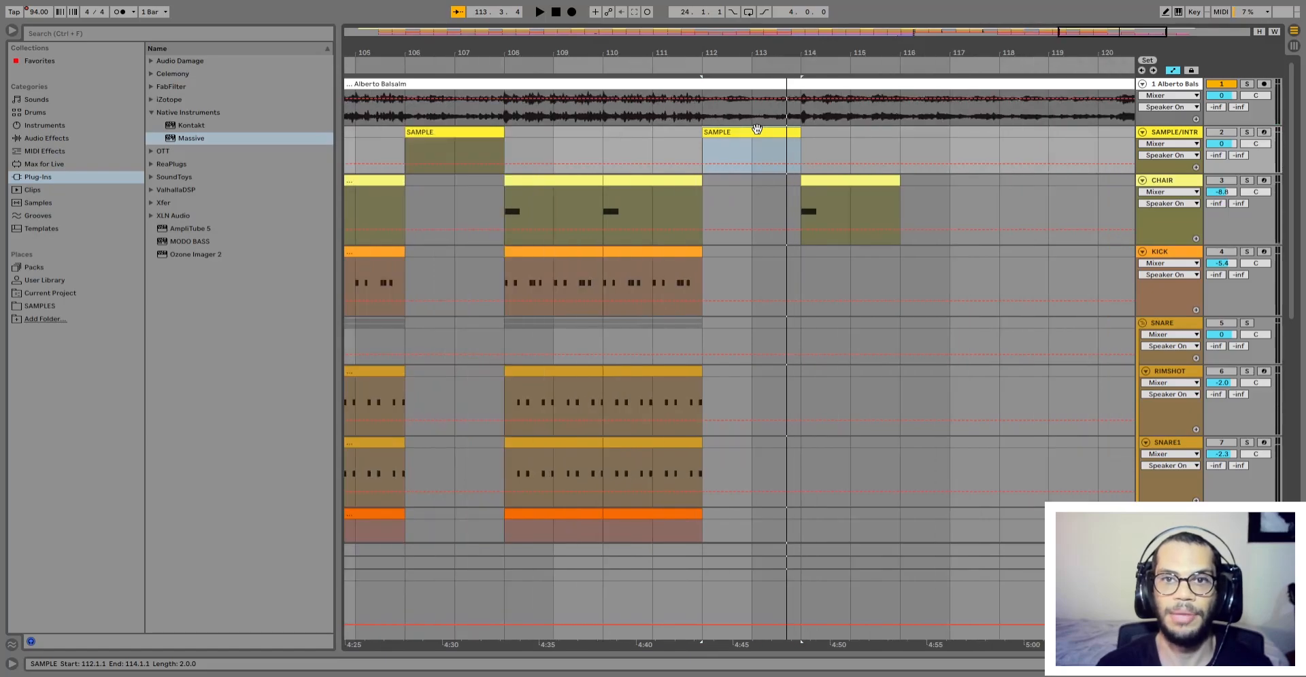
{"action": "key", "text": "space"}
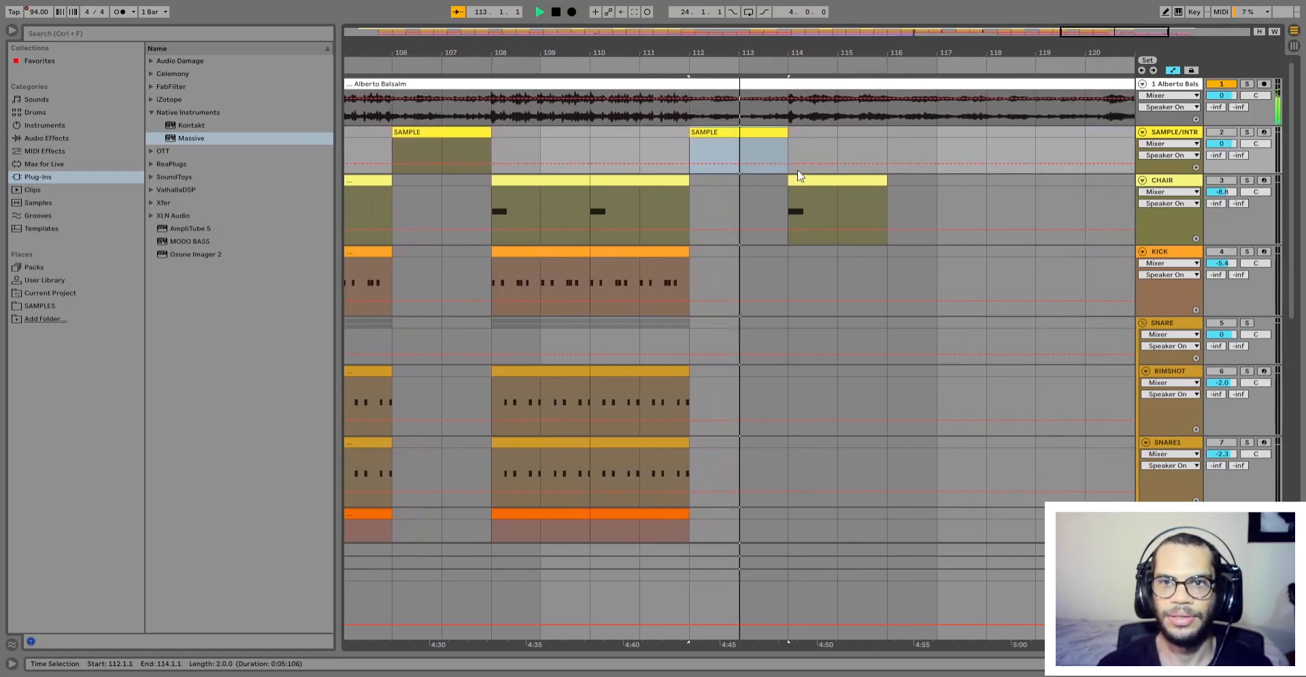
{"action": "left_click", "coordinate": [812, 181]}
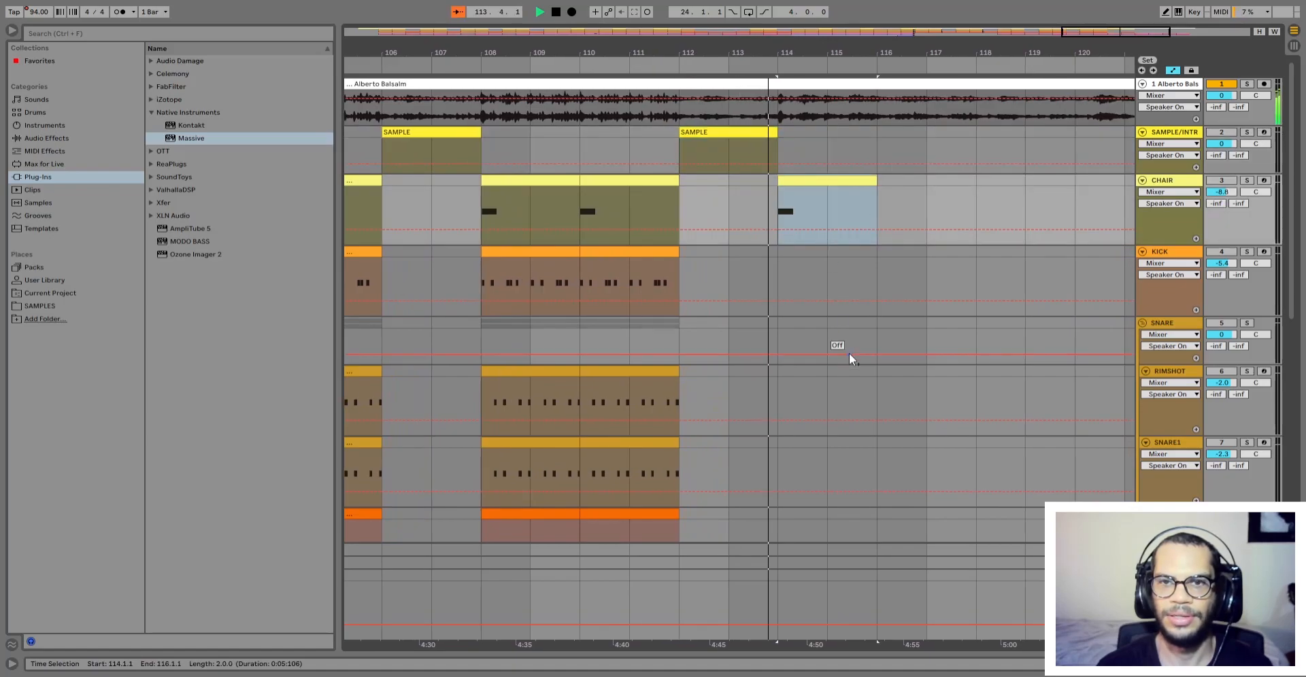
Step: Examine the tracks from RIMSHOT down to MELODY while playing bars 114 to 116, and select the BASS/SYNTH clip at bar 114
{"action": "scroll", "coordinate": [849, 353], "scroll_direction": "down", "scroll_amount": 2}
{"action": "scroll", "coordinate": [850, 354], "scroll_direction": "down", "scroll_amount": 10}
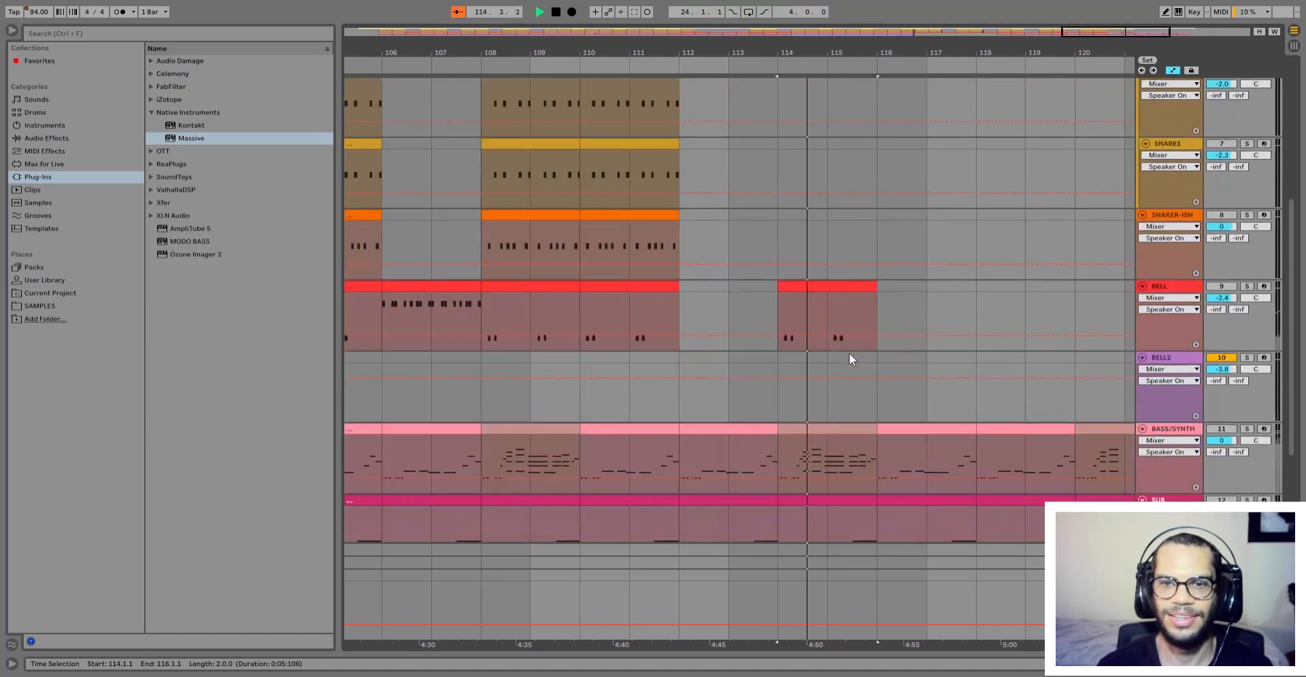
{"action": "key", "text": "minus"}
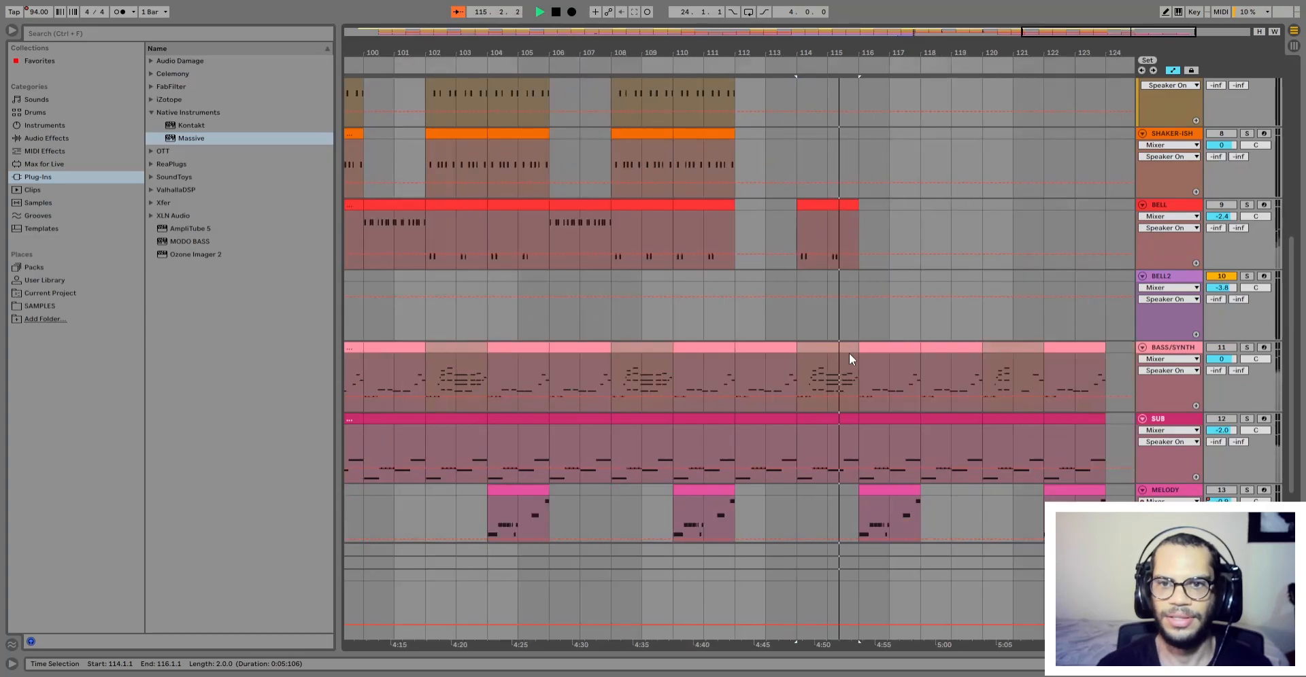
{"action": "left_click", "coordinate": [849, 353]}
{"action": "left_click", "coordinate": [849, 353]}
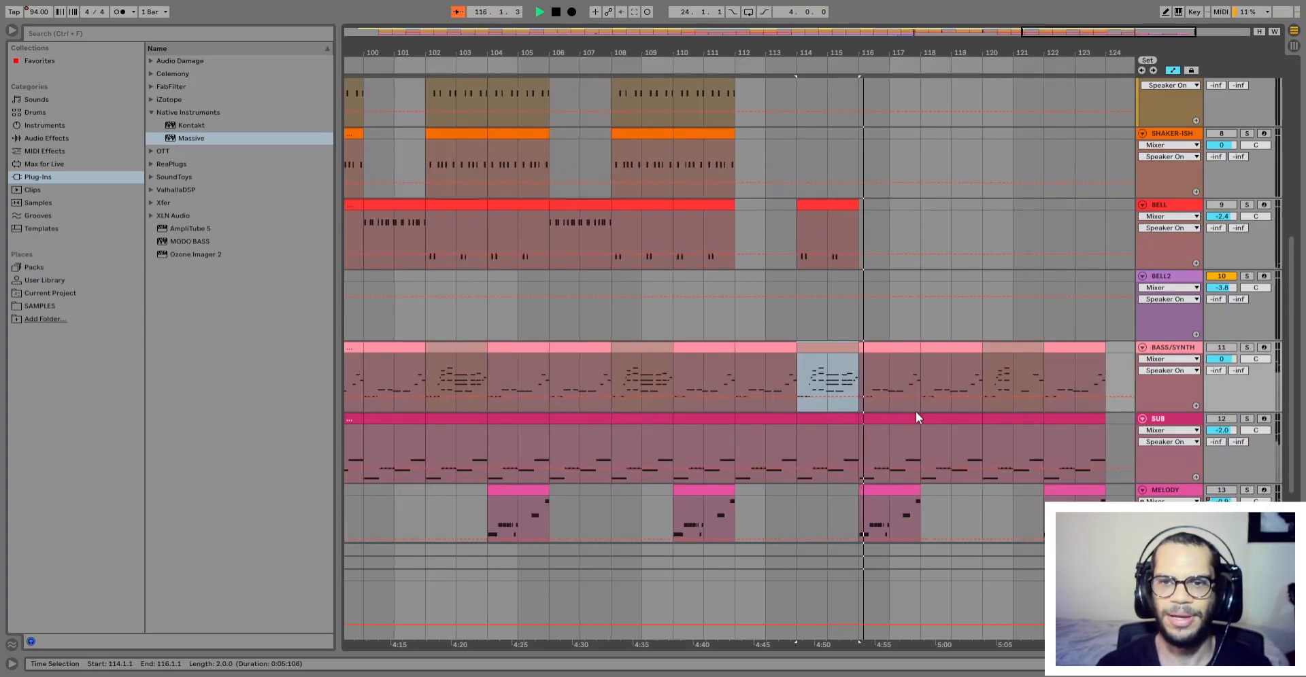
{"action": "scroll", "coordinate": [914, 411], "scroll_direction": "down", "scroll_amount": 2}
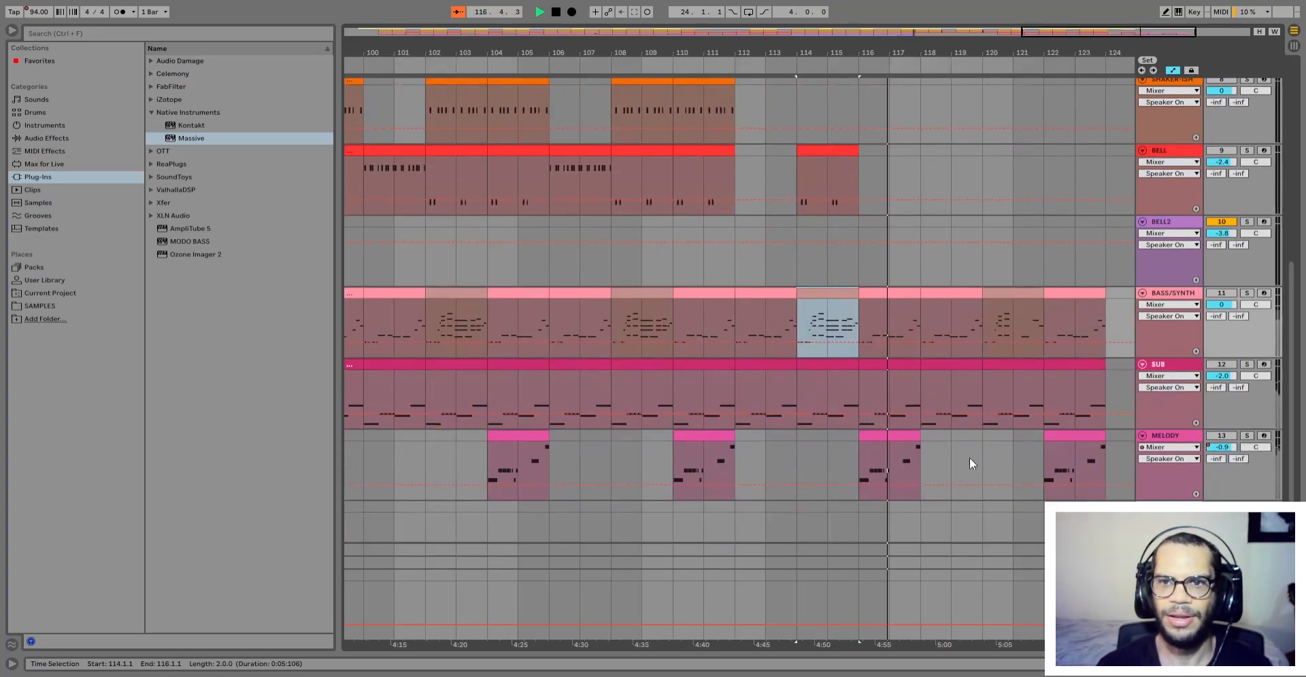
Step: Play on through the BASS/SYNTH clip at bar 120, select the last MELODY clip at bar 122 and stop at its end
{"action": "left_click", "coordinate": [1018, 302]}
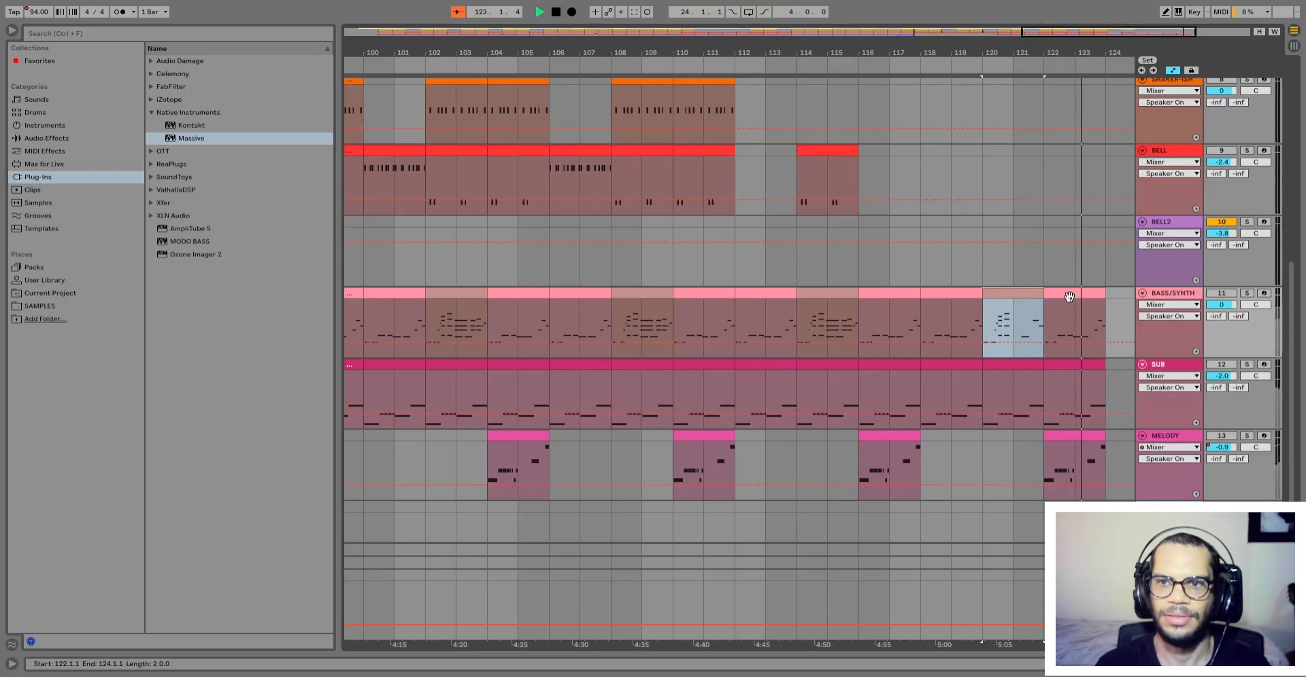
{"action": "left_click", "coordinate": [1089, 439]}
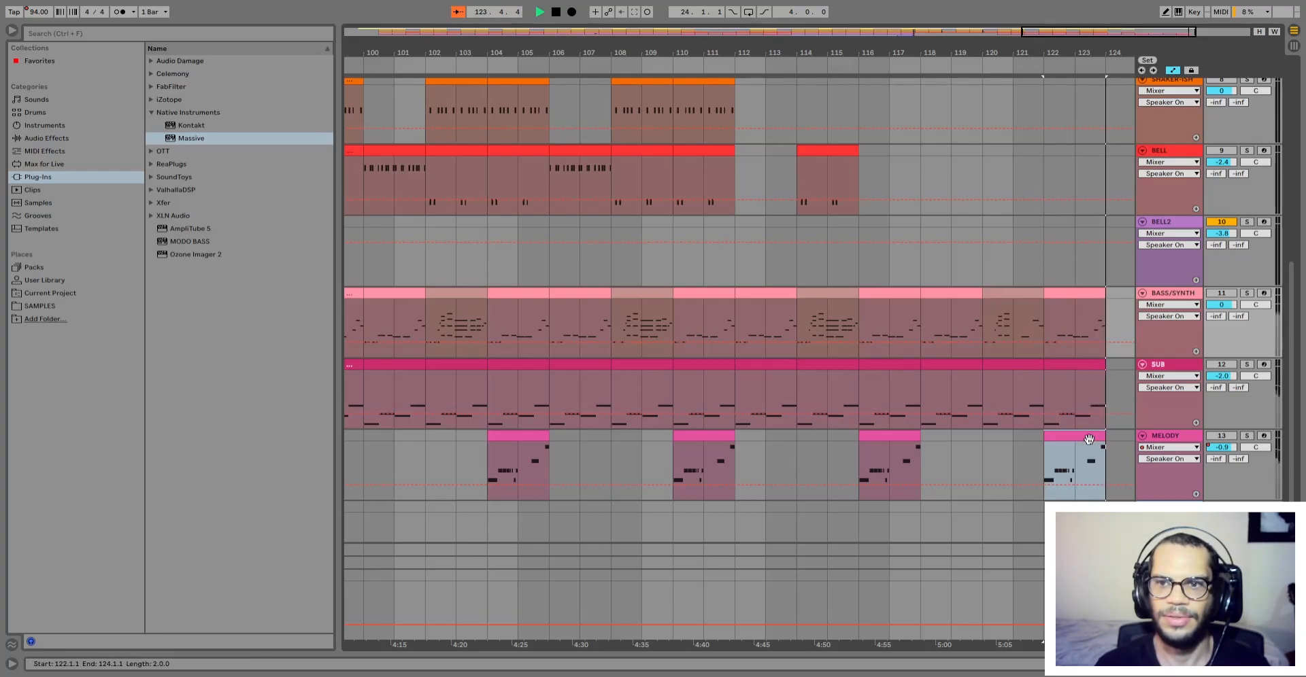
{"action": "key", "text": "space"}
Step: Play the ending from bar 121, and replay the last MELODY clip from bar 122 to bar 124
{"action": "scroll", "coordinate": [834, 444], "scroll_direction": "up", "scroll_amount": 2}
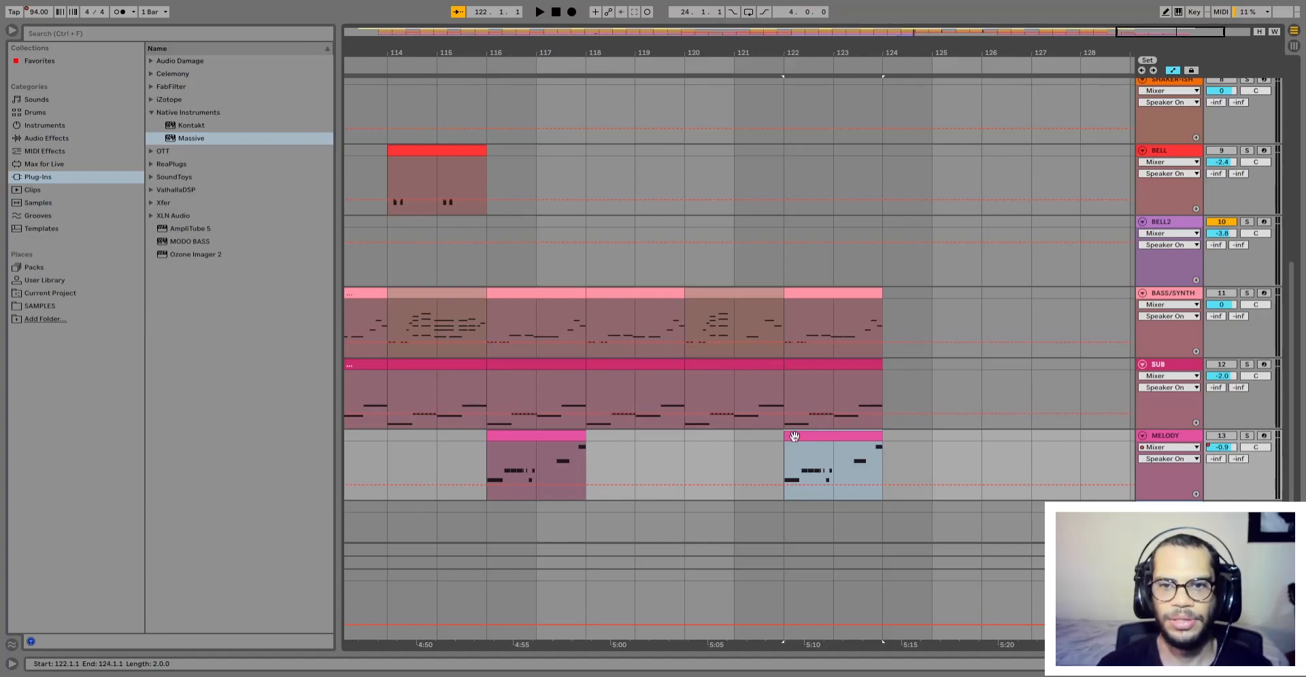
{"action": "left_click", "coordinate": [744, 440]}
{"action": "key", "text": "space"}
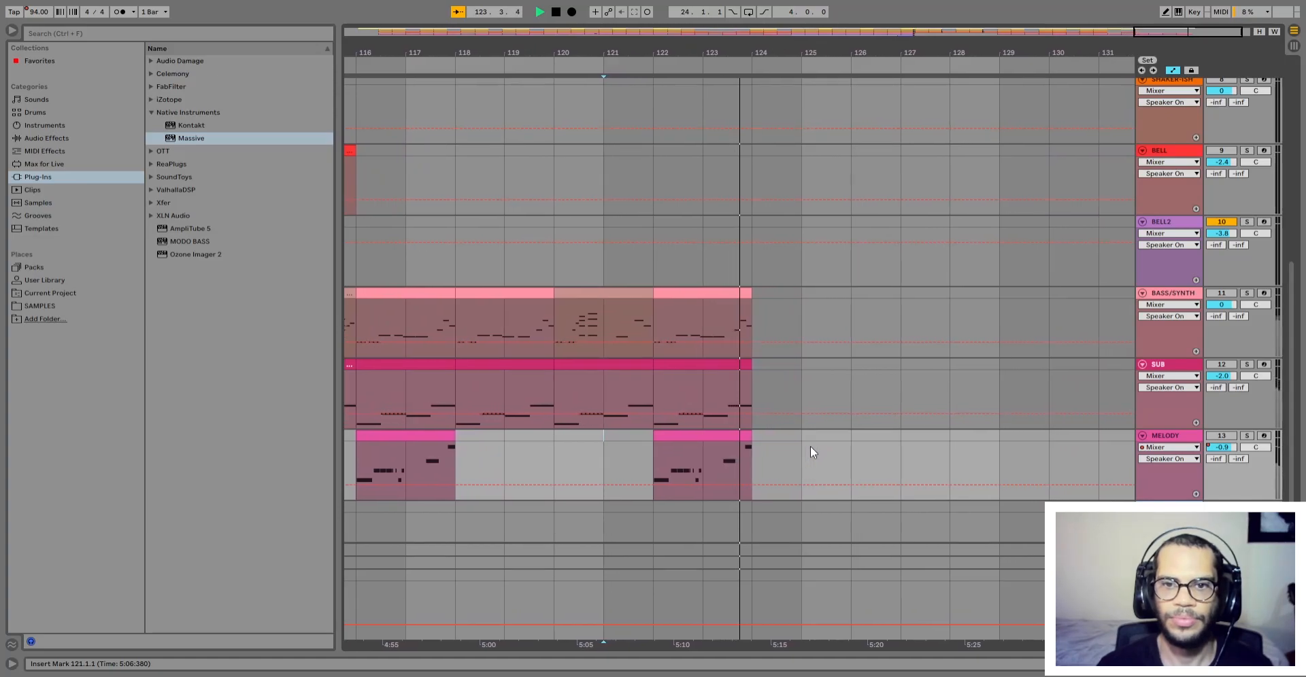
{"action": "left_click", "coordinate": [672, 436]}
{"action": "key", "text": "space"}
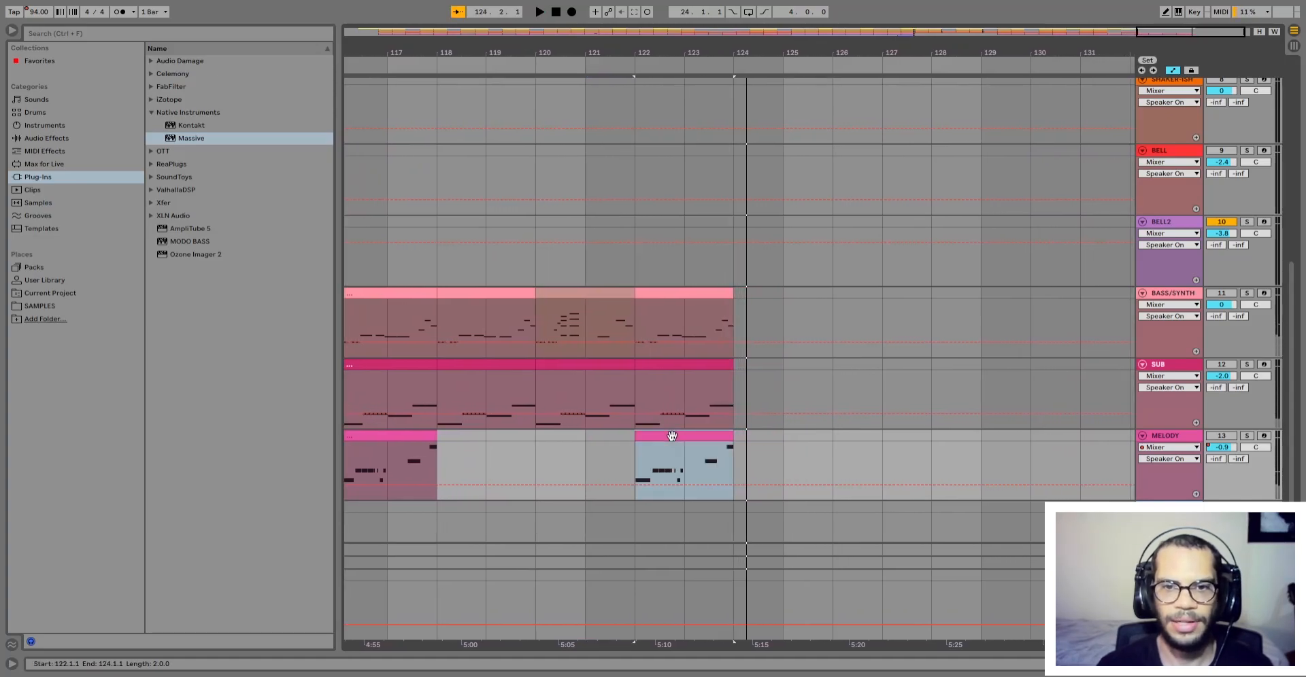
{"action": "key", "text": "space"}
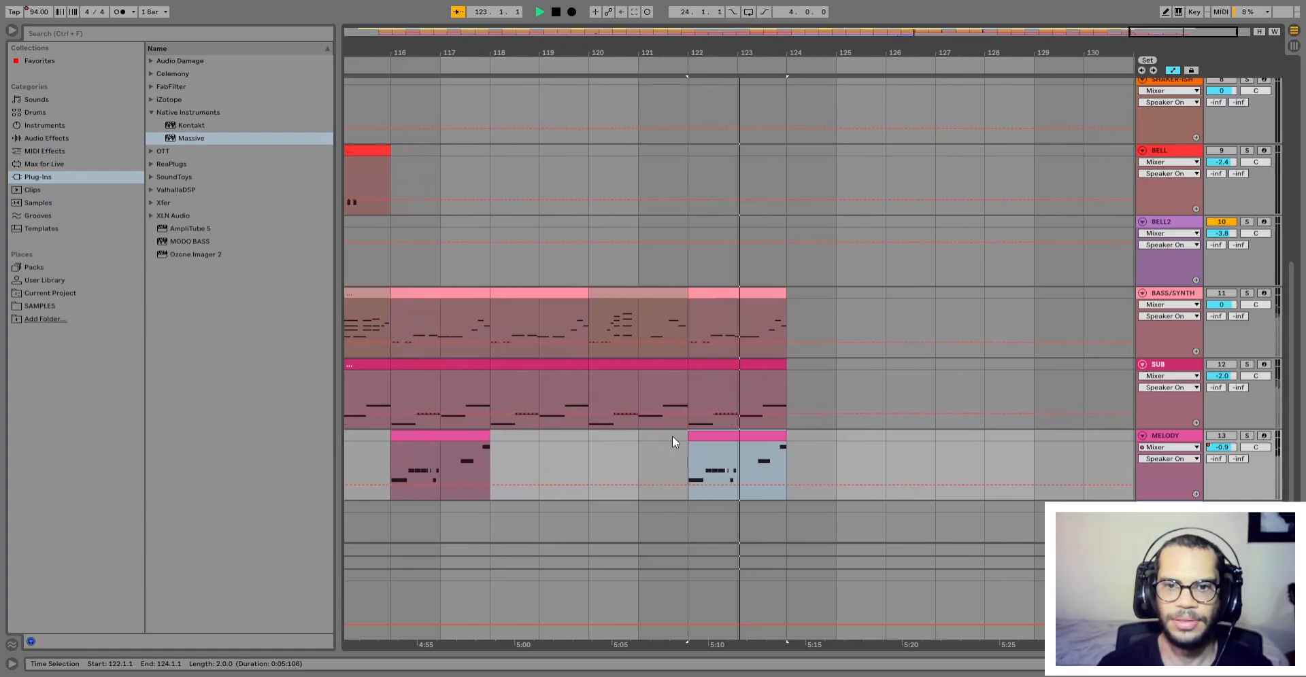
{"action": "key", "text": "space"}
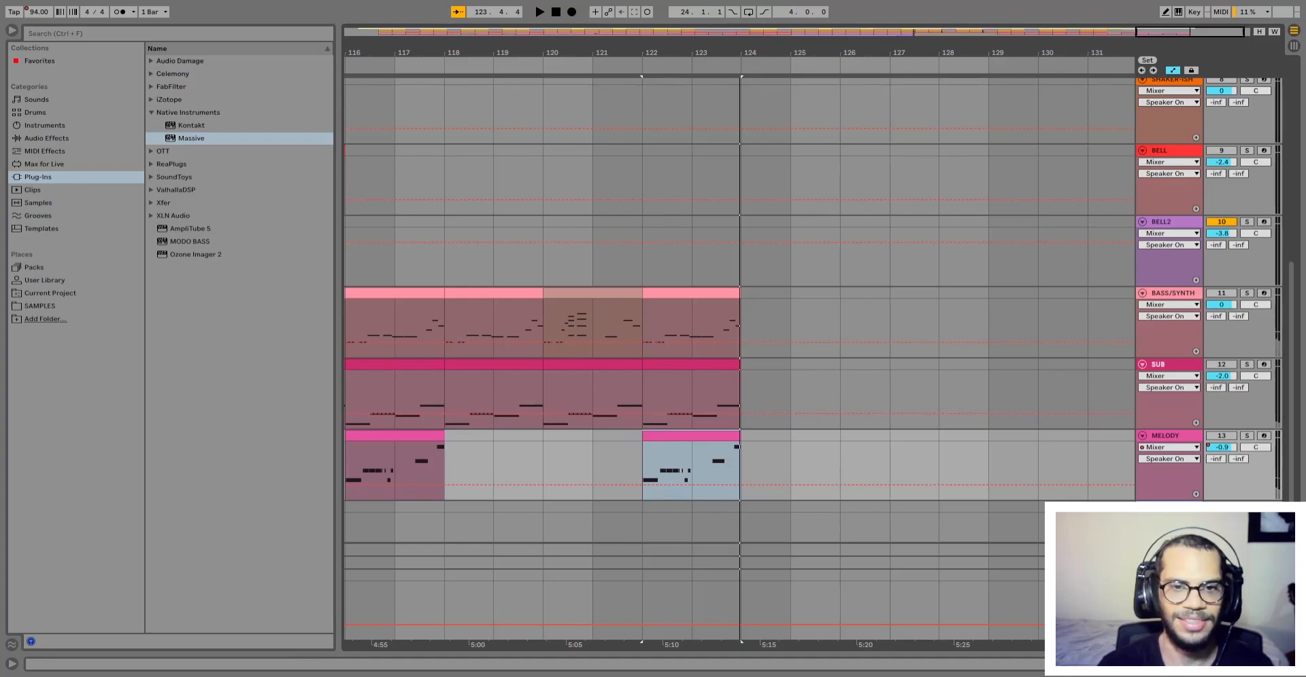
Step: Play the ending again from bar 122, select the Alberto Balsalm reference clip and stop where it ends
{"action": "key", "text": "space"}
{"action": "scroll", "coordinate": [809, 431], "scroll_direction": "up", "scroll_amount": 5}
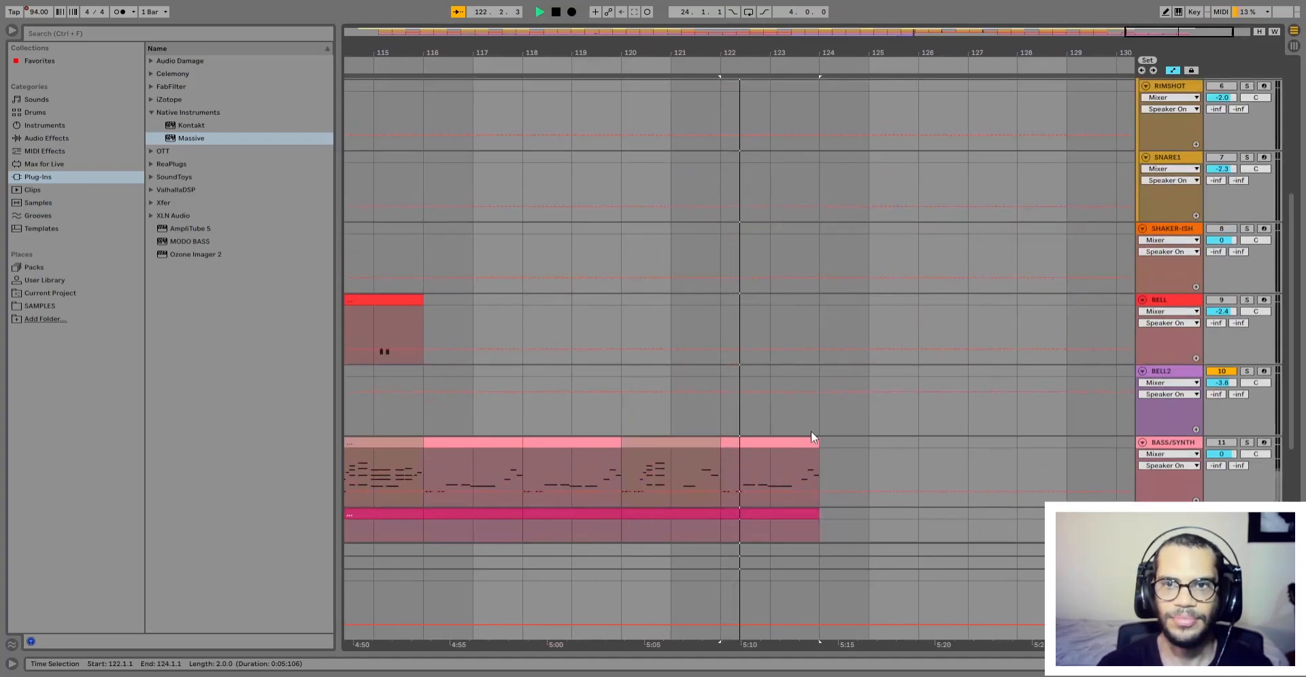
{"action": "scroll", "coordinate": [807, 429], "scroll_direction": "up", "scroll_amount": 4}
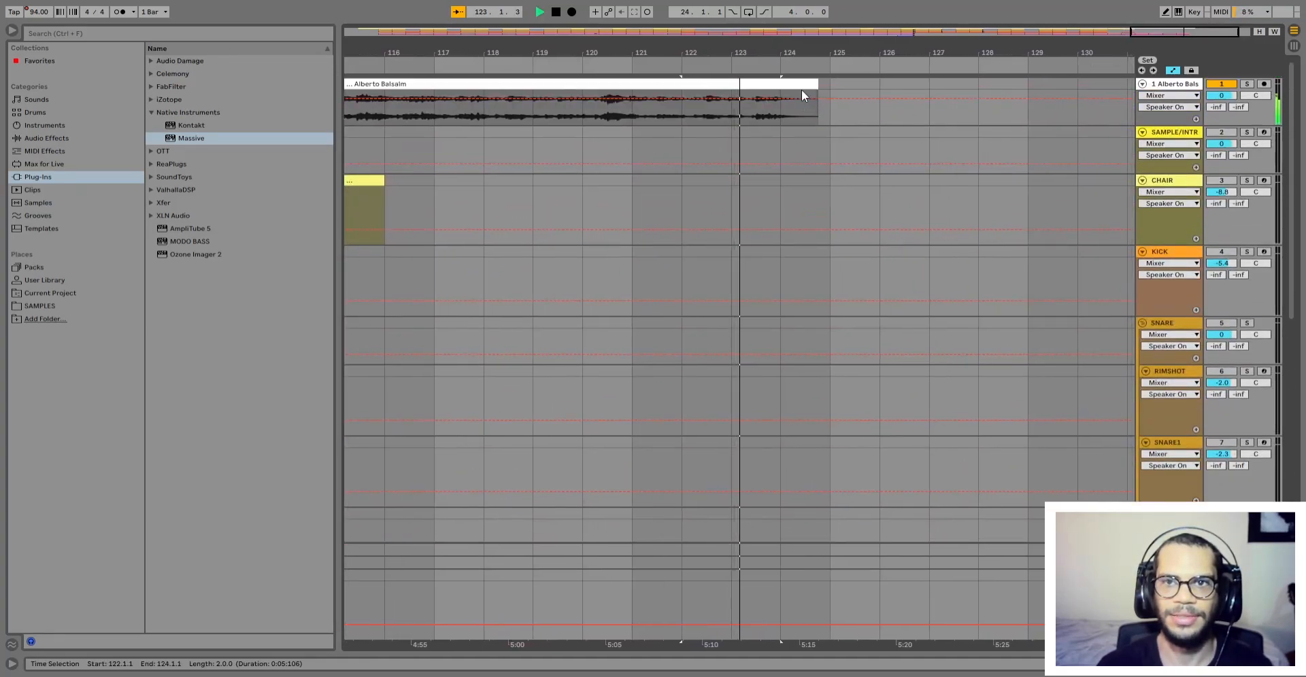
{"action": "left_click", "coordinate": [802, 87]}
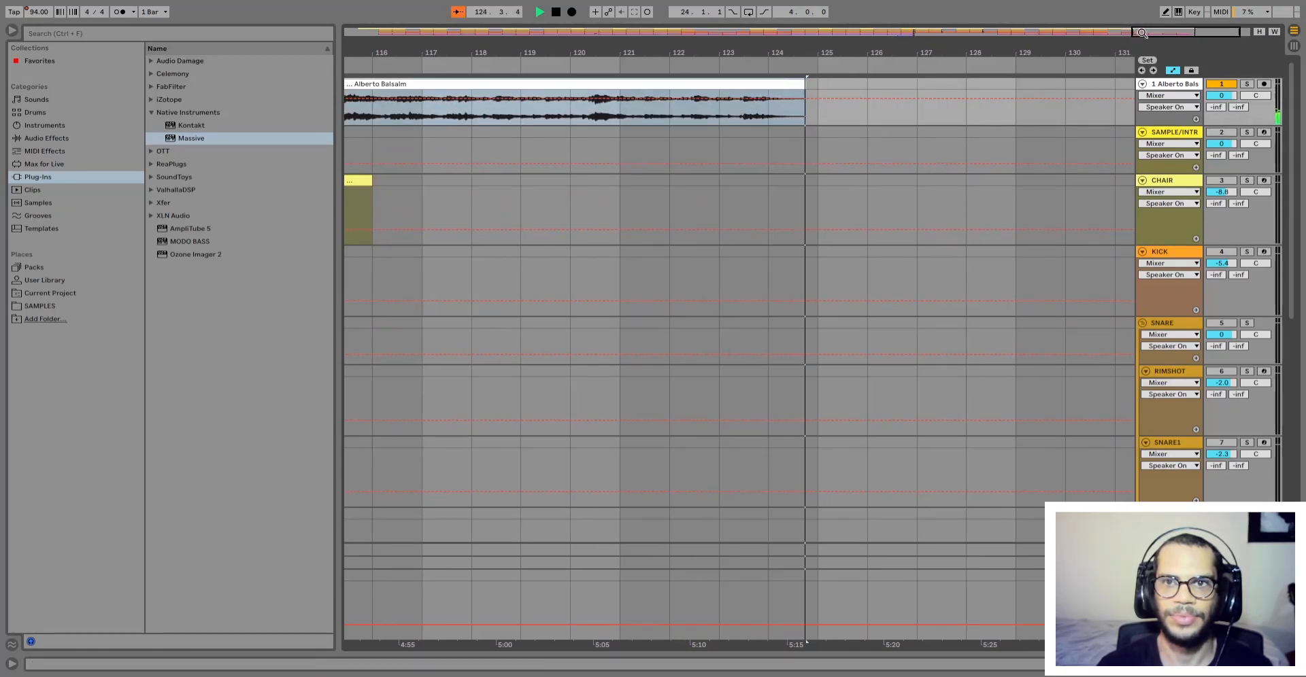
{"action": "key", "text": "space"}
Step: Examine the full-length arrangement across all tracks, from the Alberto Balsalm reference down to STRINGS-ISH
{"action": "double_click", "coordinate": [510, 30]}
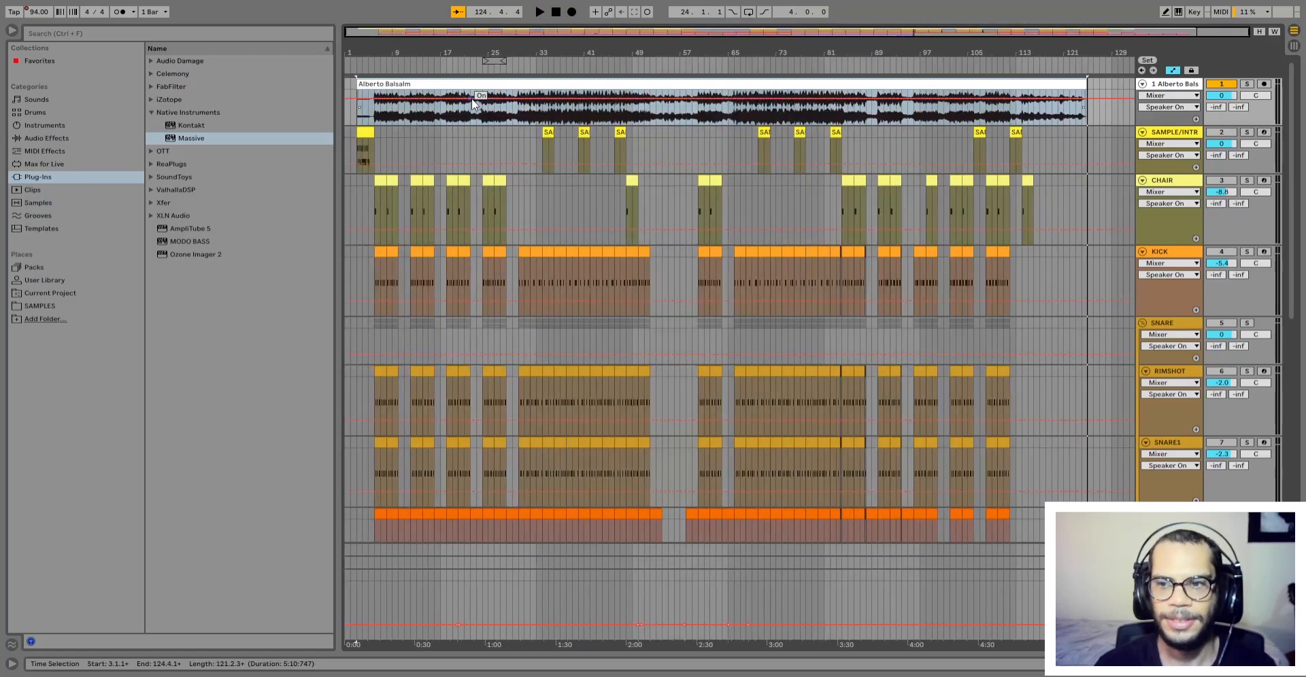
{"action": "scroll", "coordinate": [554, 321], "scroll_direction": "down", "scroll_amount": 2}
{"action": "scroll", "coordinate": [554, 321], "scroll_direction": "down", "scroll_amount": 3}
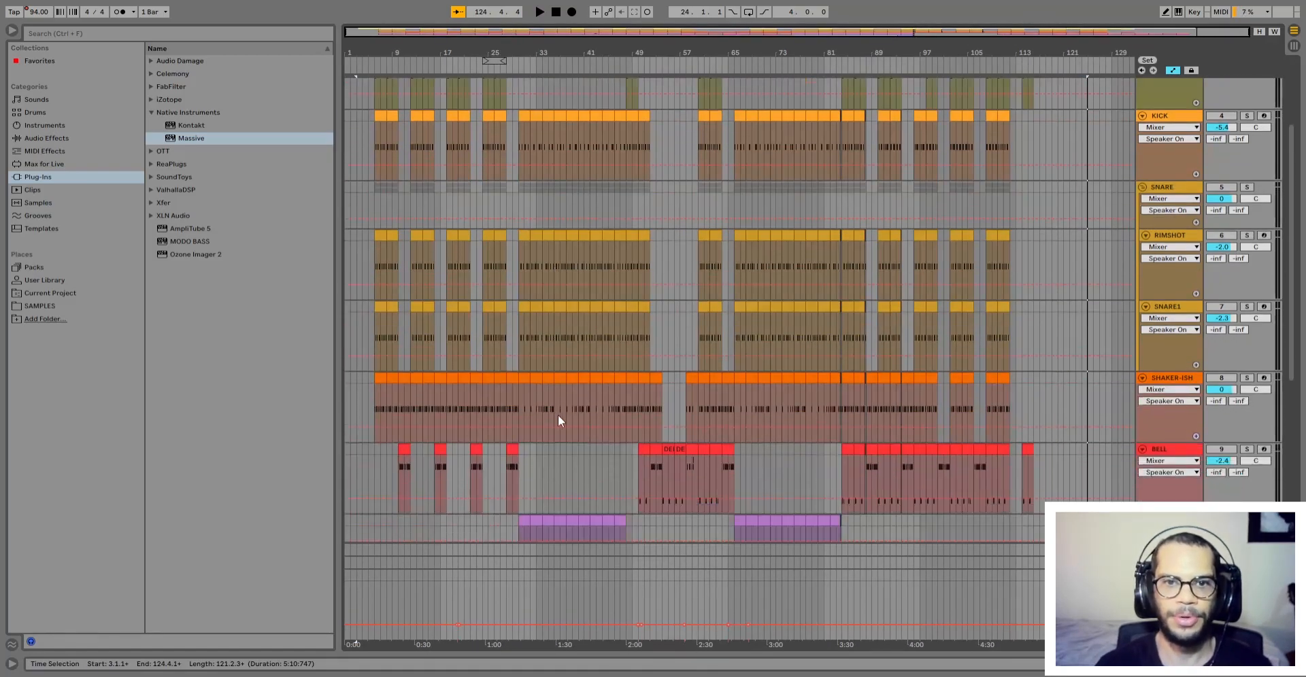
{"action": "scroll", "coordinate": [557, 419], "scroll_direction": "down", "scroll_amount": 8}
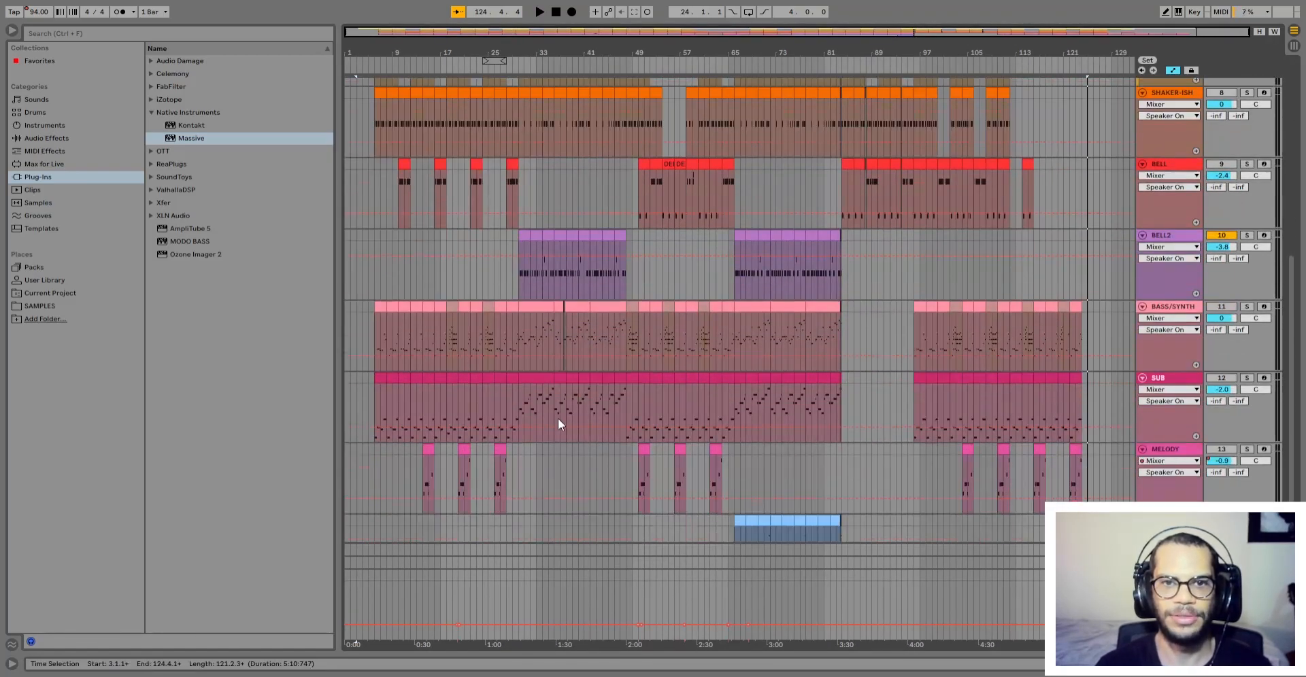
{"action": "scroll", "coordinate": [558, 418], "scroll_direction": "down", "scroll_amount": 3}
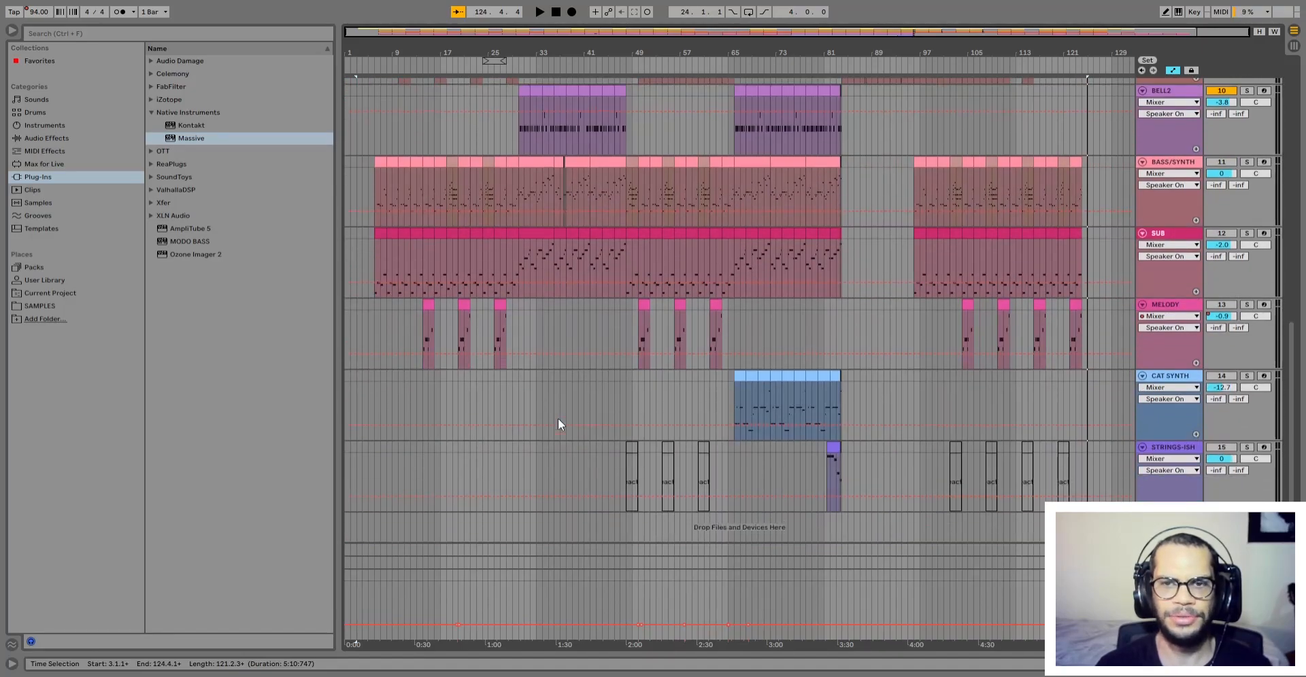
{"action": "scroll", "coordinate": [558, 418], "scroll_direction": "up", "scroll_amount": 15}
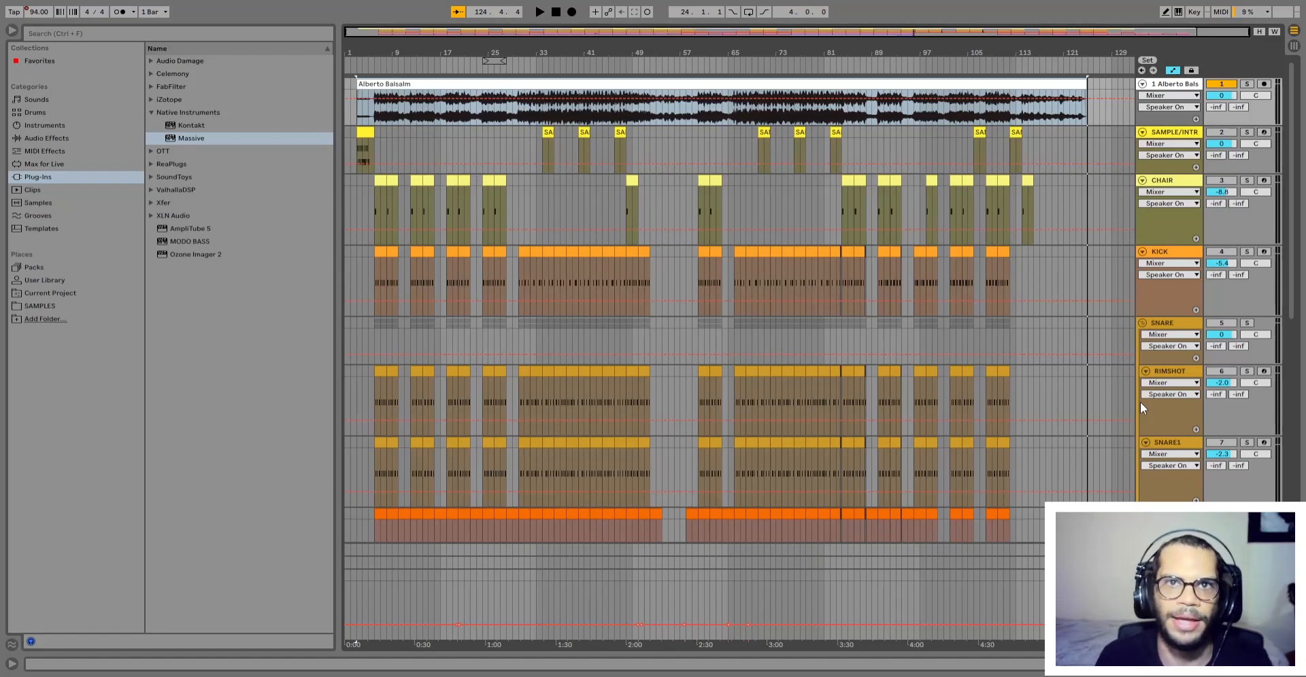
Step: Place the insert marker at bar 116 on the reference track and re-examine the whole arrangement down to CAT SYNTH
{"action": "left_click", "coordinate": [1032, 121]}
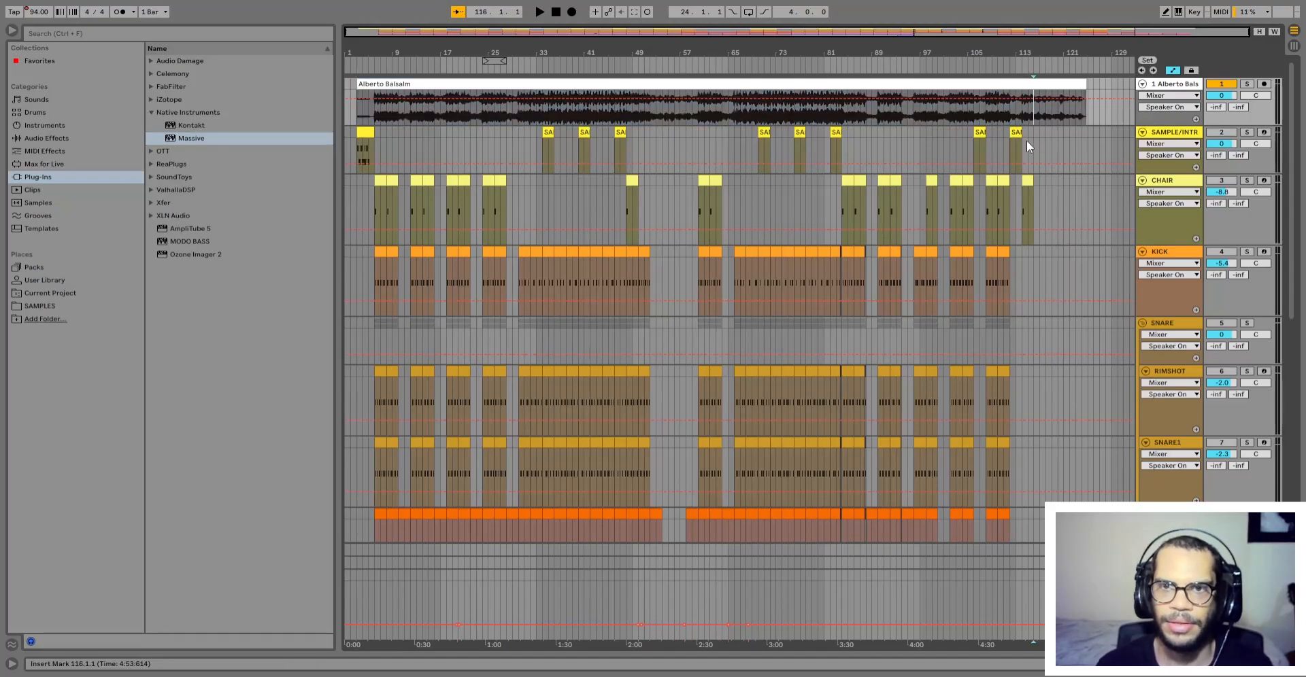
{"action": "scroll", "coordinate": [919, 196], "scroll_direction": "down", "scroll_amount": 10}
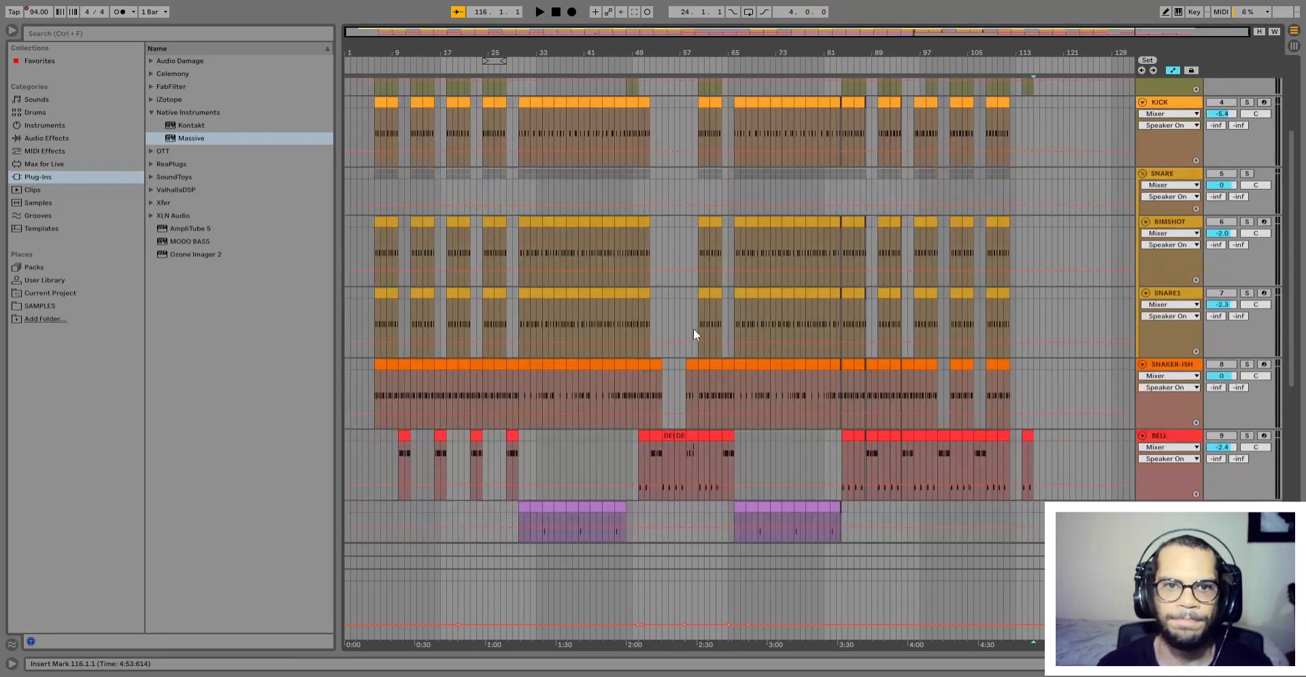
{"action": "scroll", "coordinate": [619, 369], "scroll_direction": "down", "scroll_amount": 2}
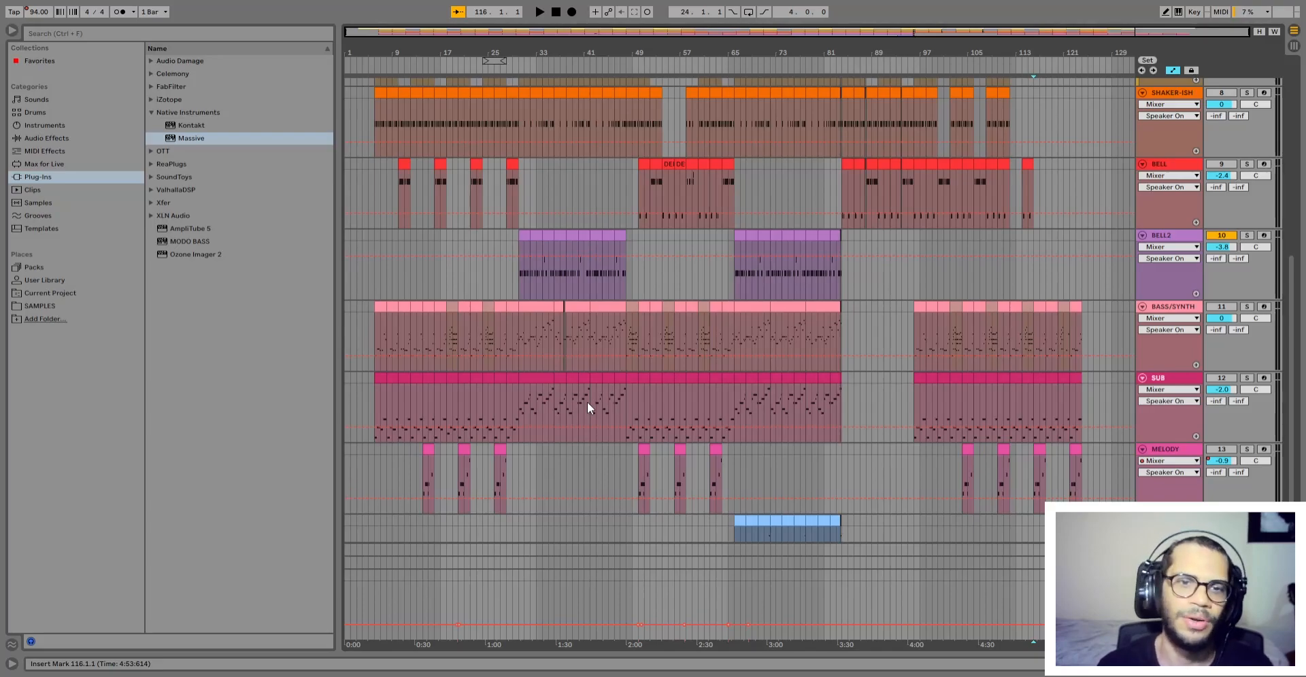
{"action": "scroll", "coordinate": [587, 407], "scroll_direction": "down", "scroll_amount": 2}
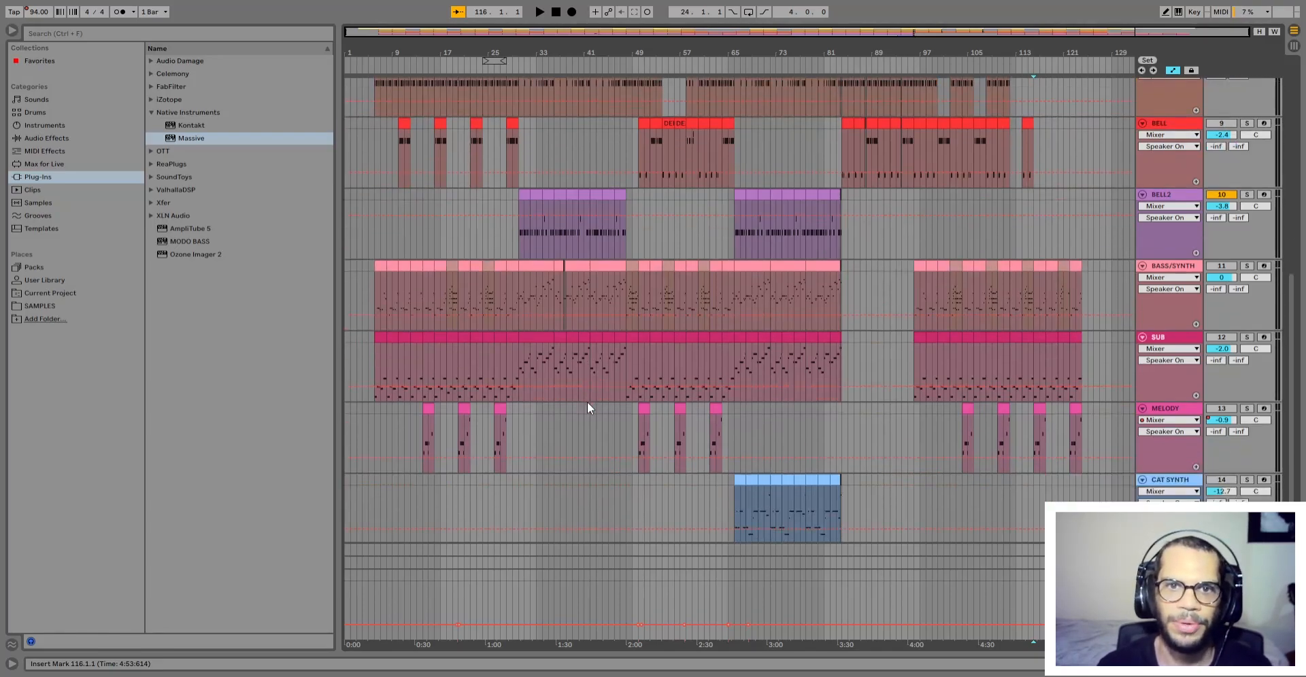
{"action": "scroll", "coordinate": [588, 403], "scroll_direction": "up", "scroll_amount": 1}
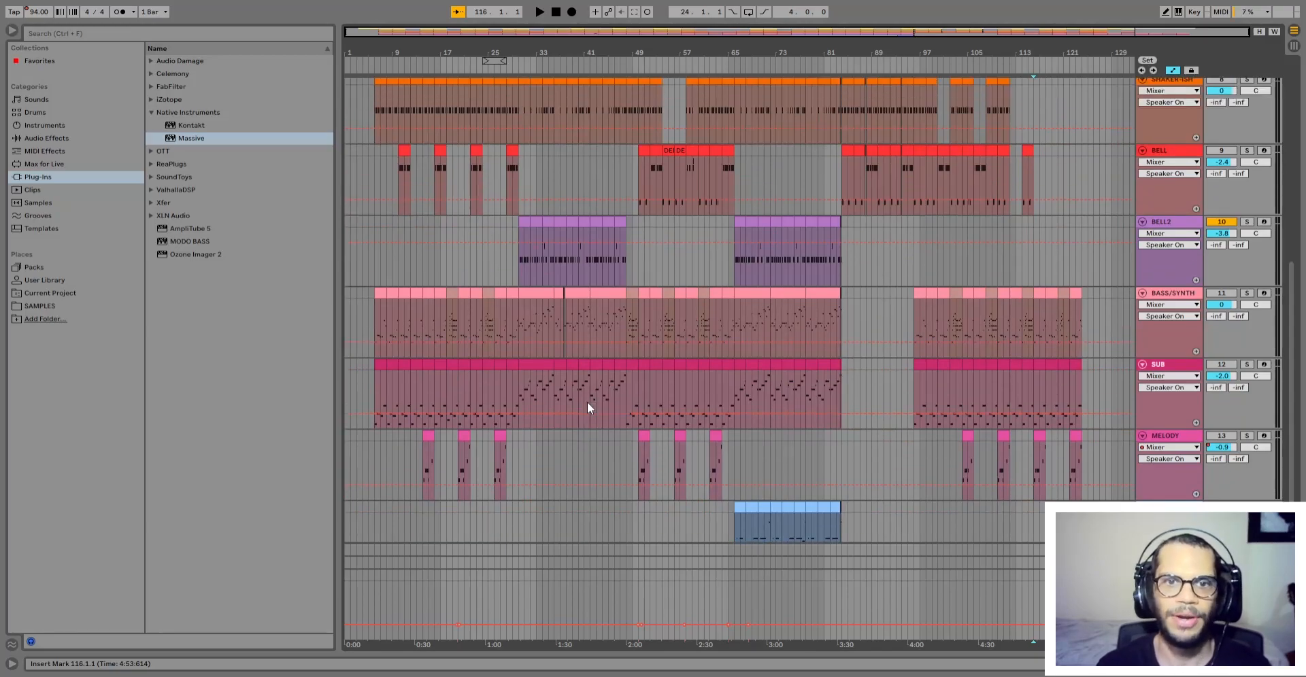
{"action": "scroll", "coordinate": [588, 403], "scroll_direction": "up", "scroll_amount": 2}
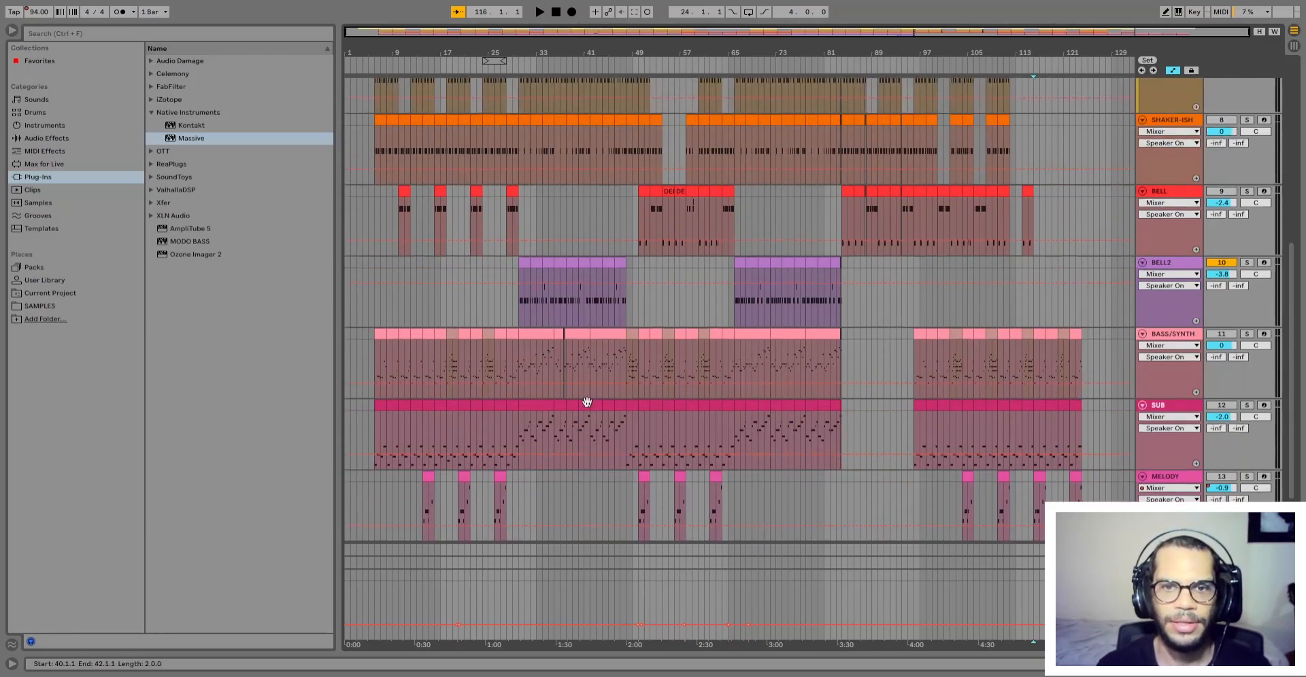
{"action": "scroll", "coordinate": [587, 402], "scroll_direction": "up", "scroll_amount": 10}
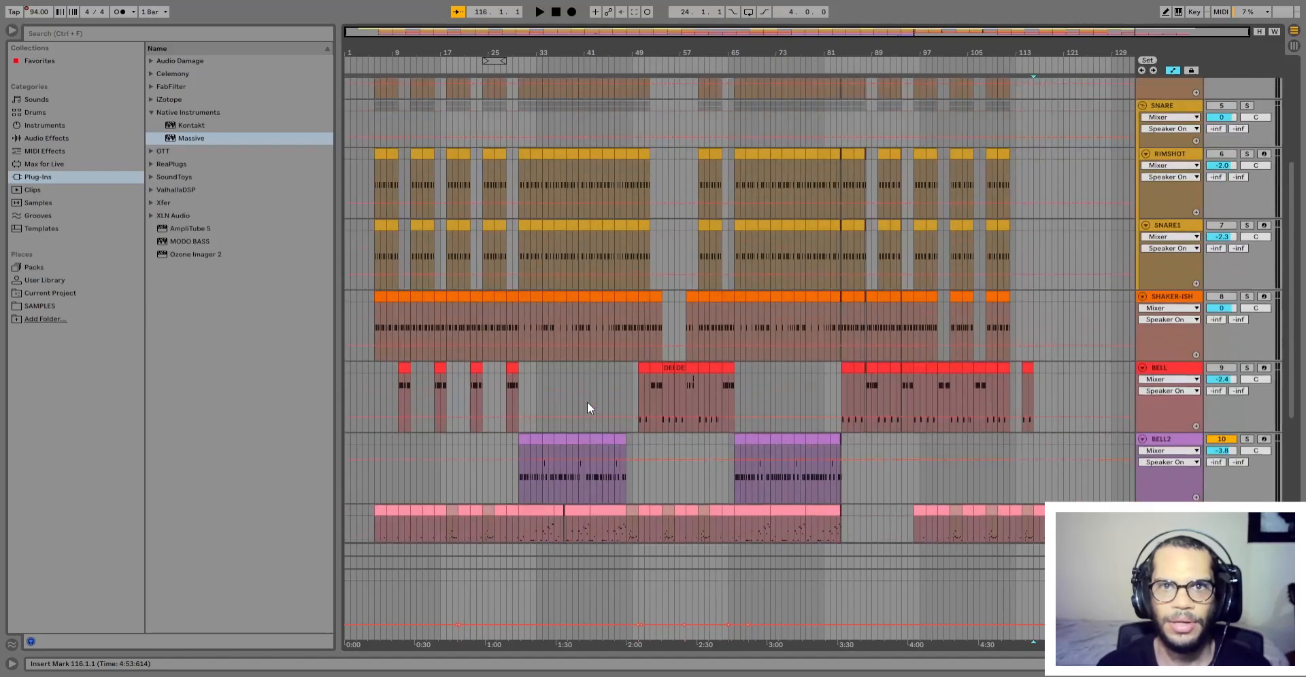
{"action": "scroll", "coordinate": [586, 402], "scroll_direction": "up", "scroll_amount": 6}
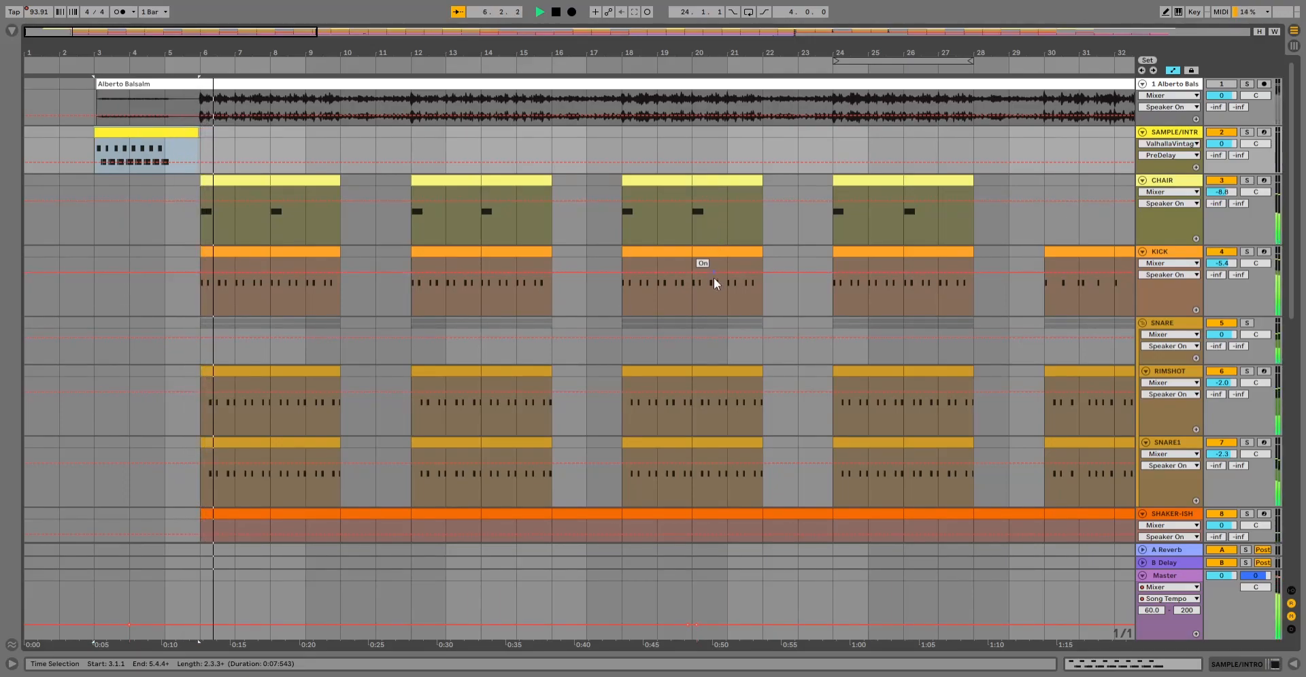
Step: Examine the tracks from CHAIR down to MELODY while playing the recreated track from bar 6 to bar 12
{"action": "scroll", "coordinate": [714, 281], "scroll_direction": "down", "scroll_amount": 4}
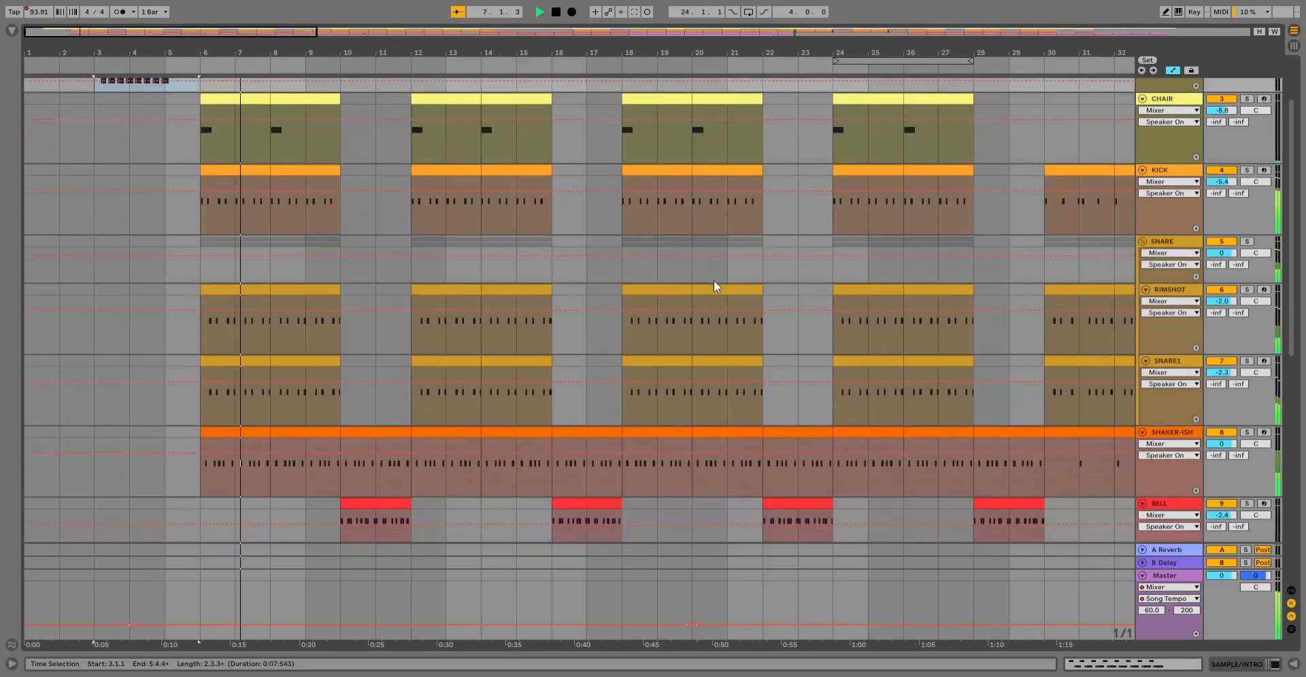
{"action": "scroll", "coordinate": [713, 280], "scroll_direction": "down", "scroll_amount": 8}
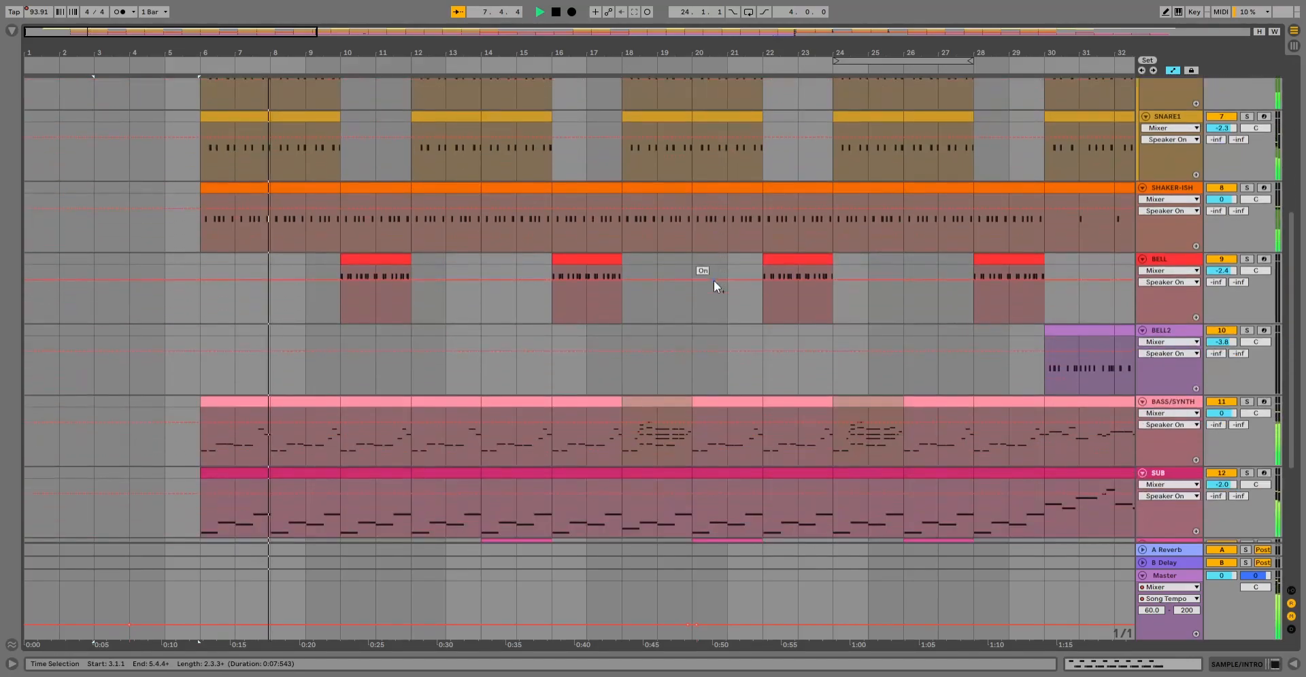
{"action": "scroll", "coordinate": [713, 281], "scroll_direction": "down", "scroll_amount": 2}
{"action": "scroll", "coordinate": [714, 281], "scroll_direction": "up", "scroll_amount": 1}
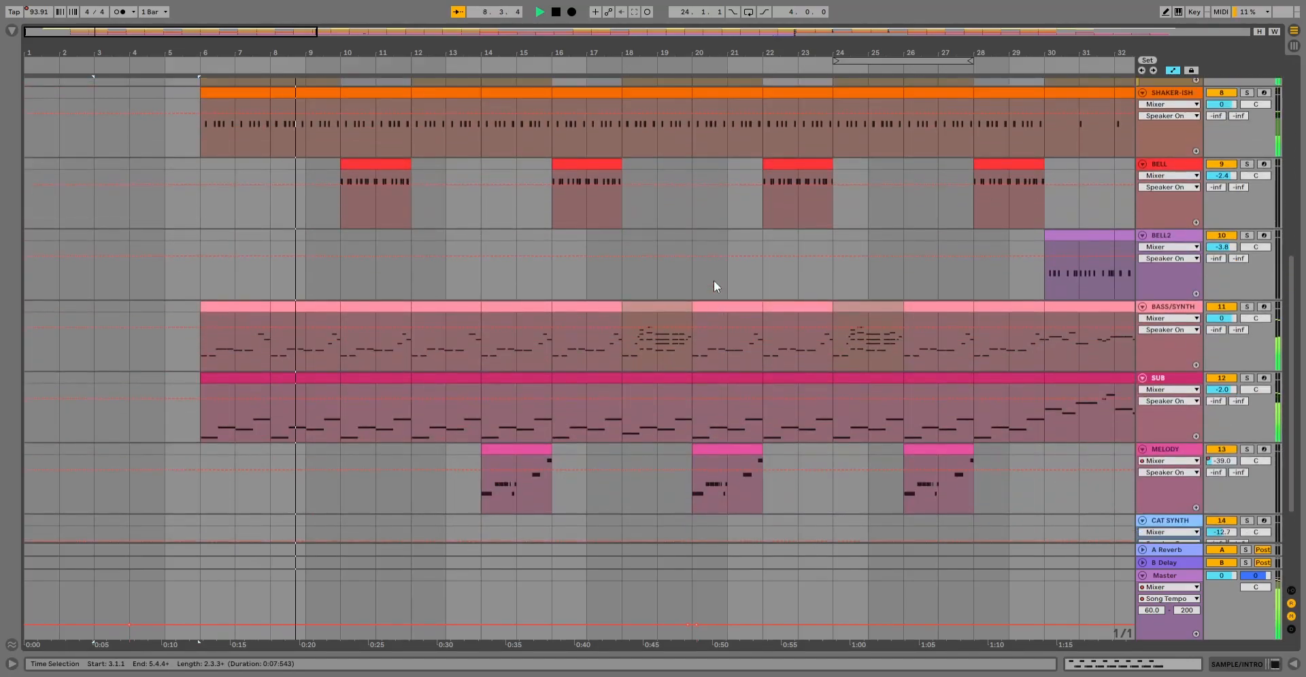
{"action": "scroll", "coordinate": [712, 281], "scroll_direction": "up", "scroll_amount": 1}
{"action": "scroll", "coordinate": [714, 281], "scroll_direction": "up", "scroll_amount": 3}
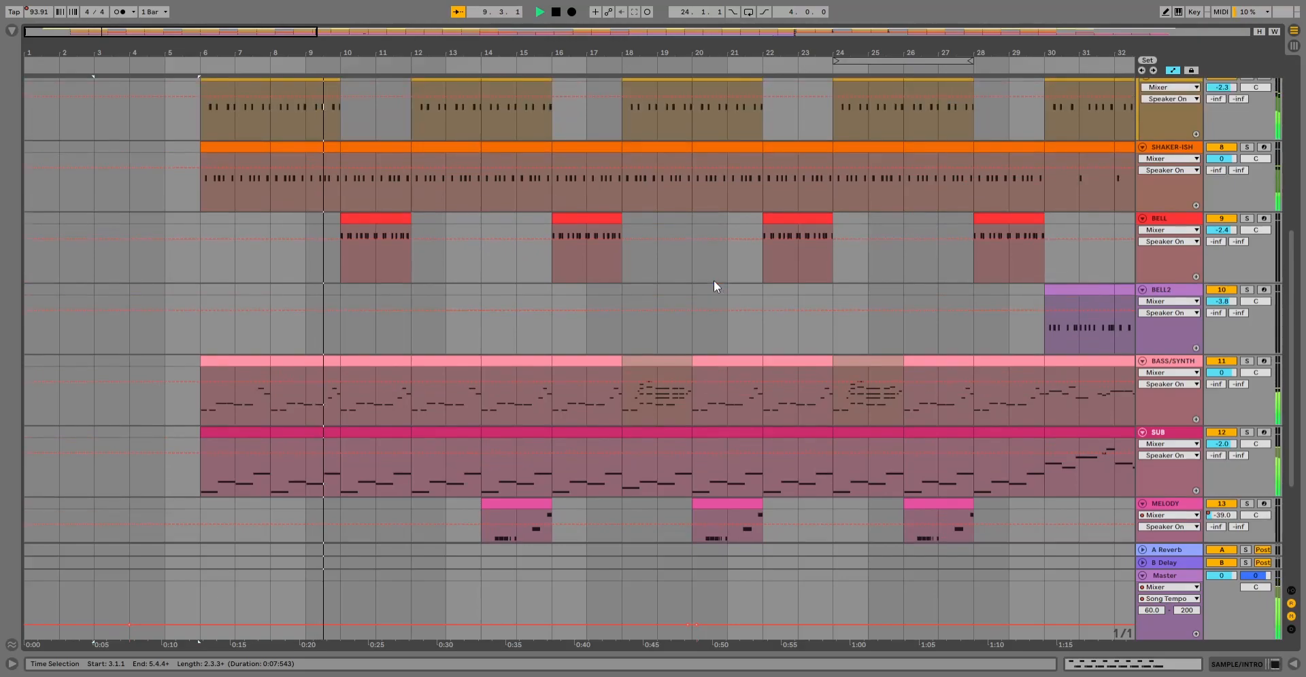
{"action": "scroll", "coordinate": [714, 280], "scroll_direction": "up", "scroll_amount": 1}
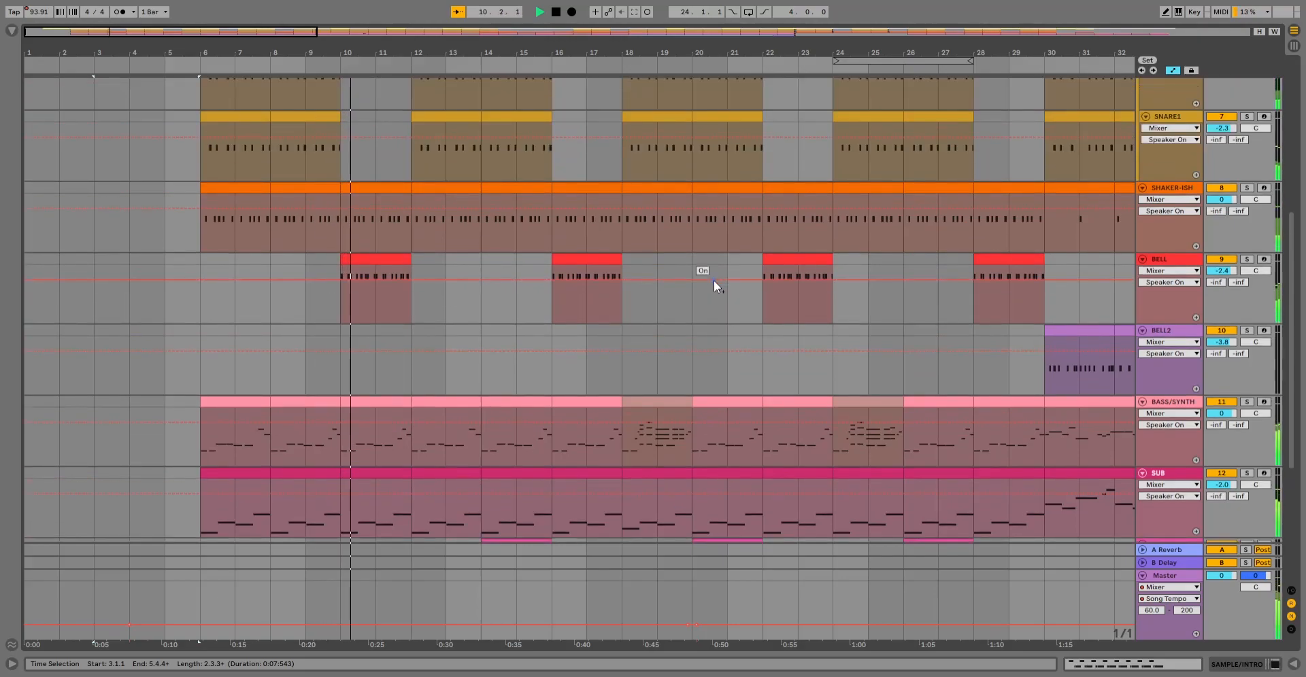
{"action": "scroll", "coordinate": [713, 280], "scroll_direction": "up", "scroll_amount": 3}
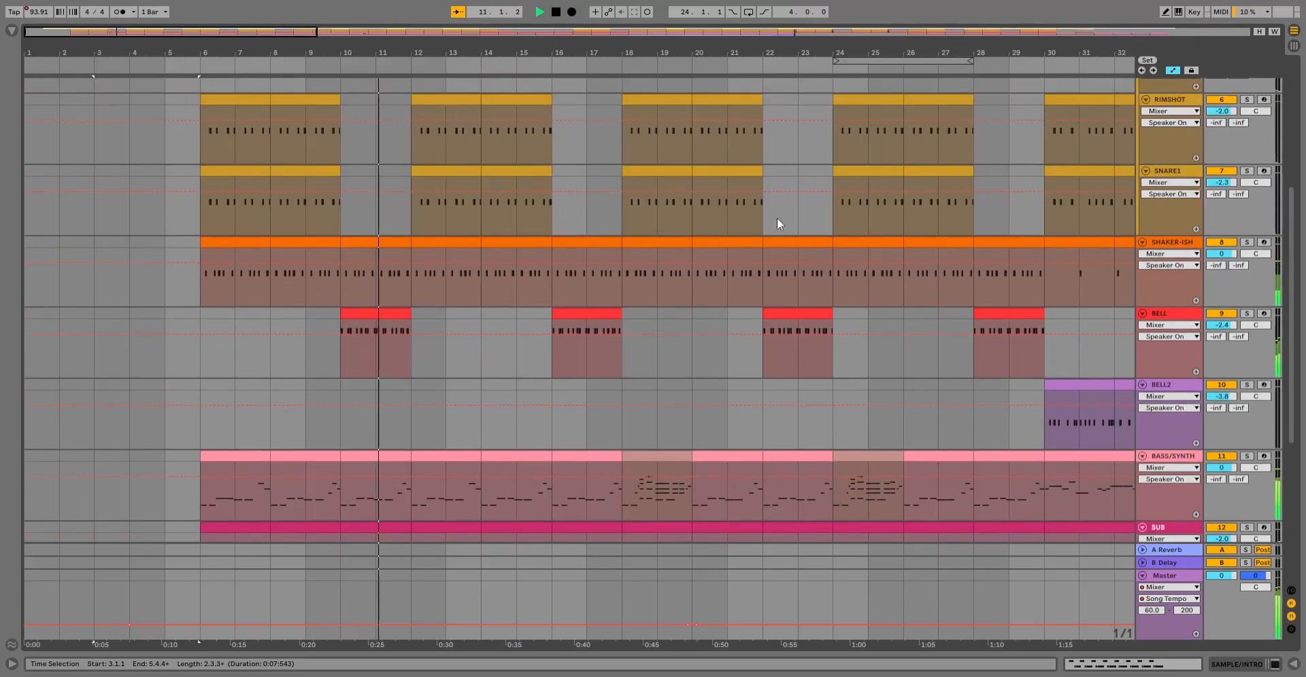
{"action": "scroll", "coordinate": [1043, 241], "scroll_direction": "down", "scroll_amount": 2}
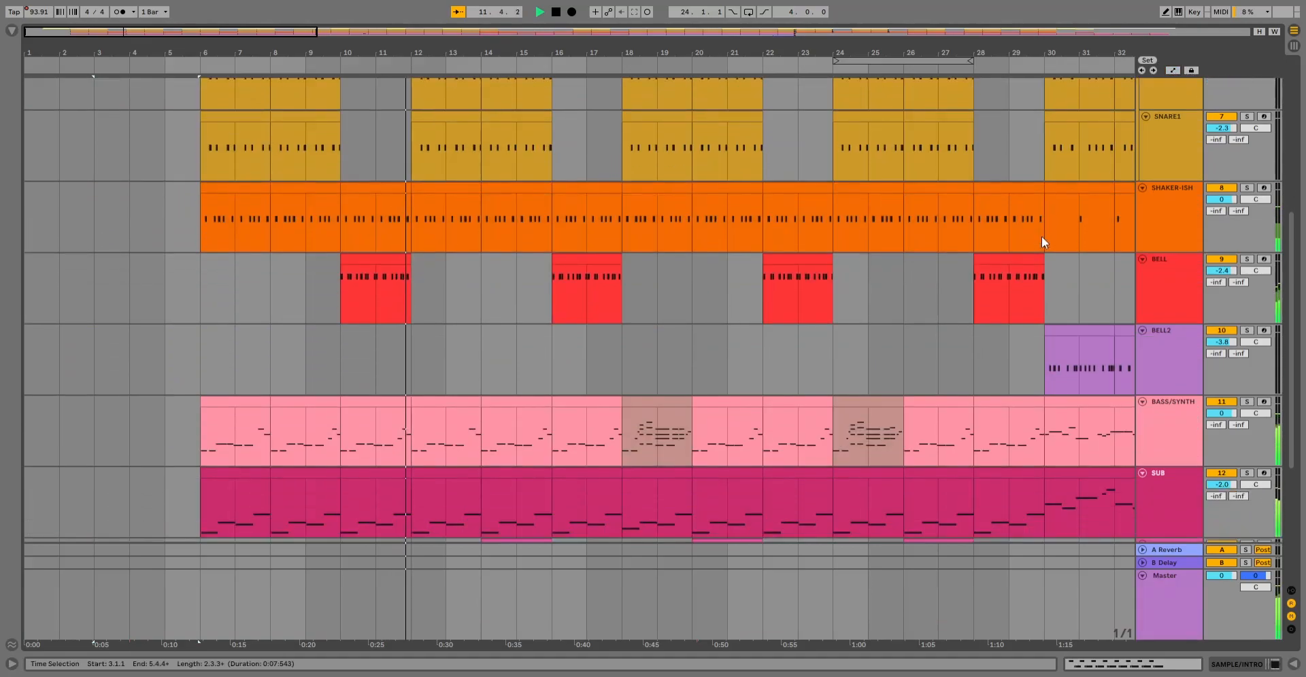
{"action": "scroll", "coordinate": [1040, 246], "scroll_direction": "down", "scroll_amount": 2}
{"action": "scroll", "coordinate": [1039, 247], "scroll_direction": "up", "scroll_amount": 9}
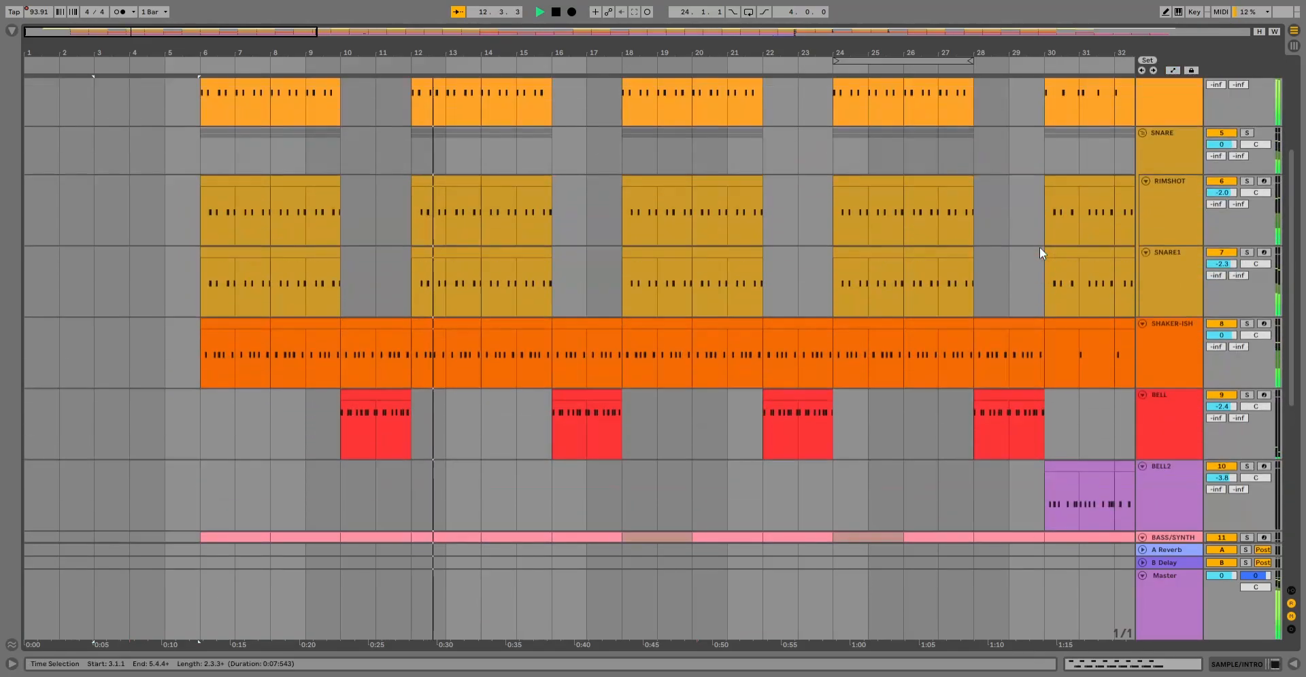
Step: Examine the tracks from SAMPLE/INTRO down to CAT SYNTH while the recreation plays from bar 12 to bar 20
{"action": "scroll", "coordinate": [1040, 247], "scroll_direction": "up", "scroll_amount": 4}
{"action": "scroll", "coordinate": [1041, 248], "scroll_direction": "down", "scroll_amount": 4}
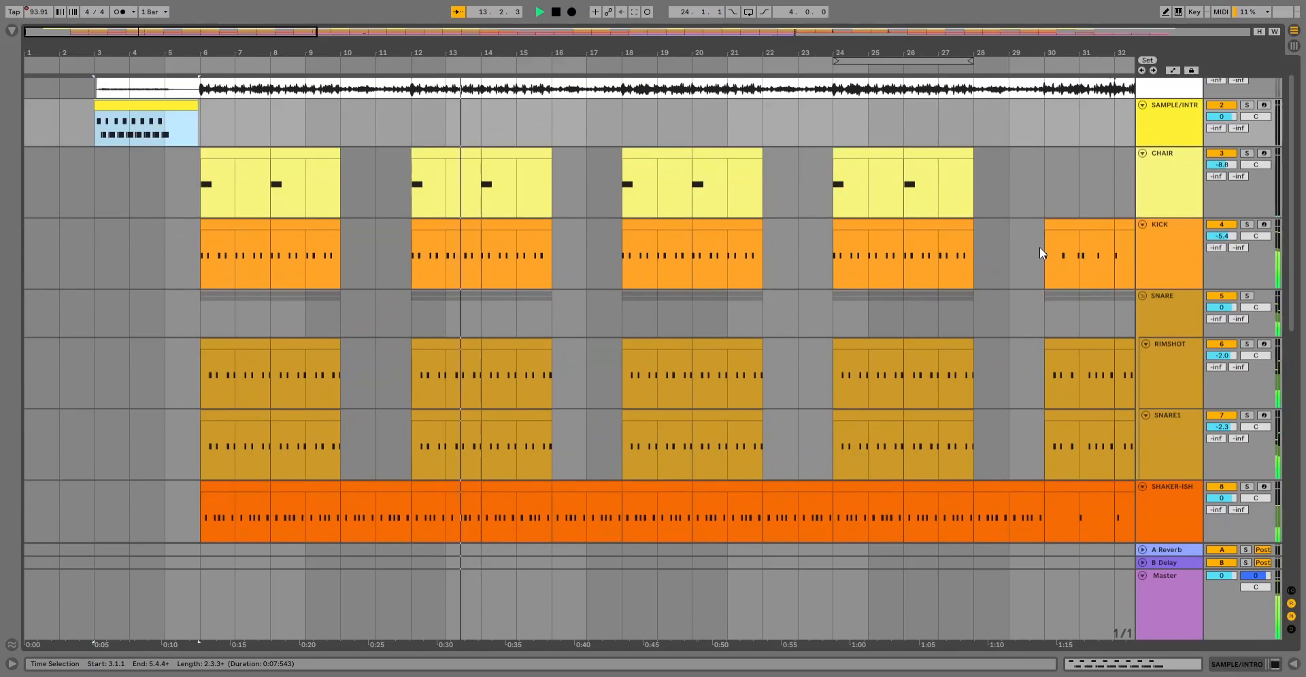
{"action": "scroll", "coordinate": [1039, 253], "scroll_direction": "down", "scroll_amount": 7}
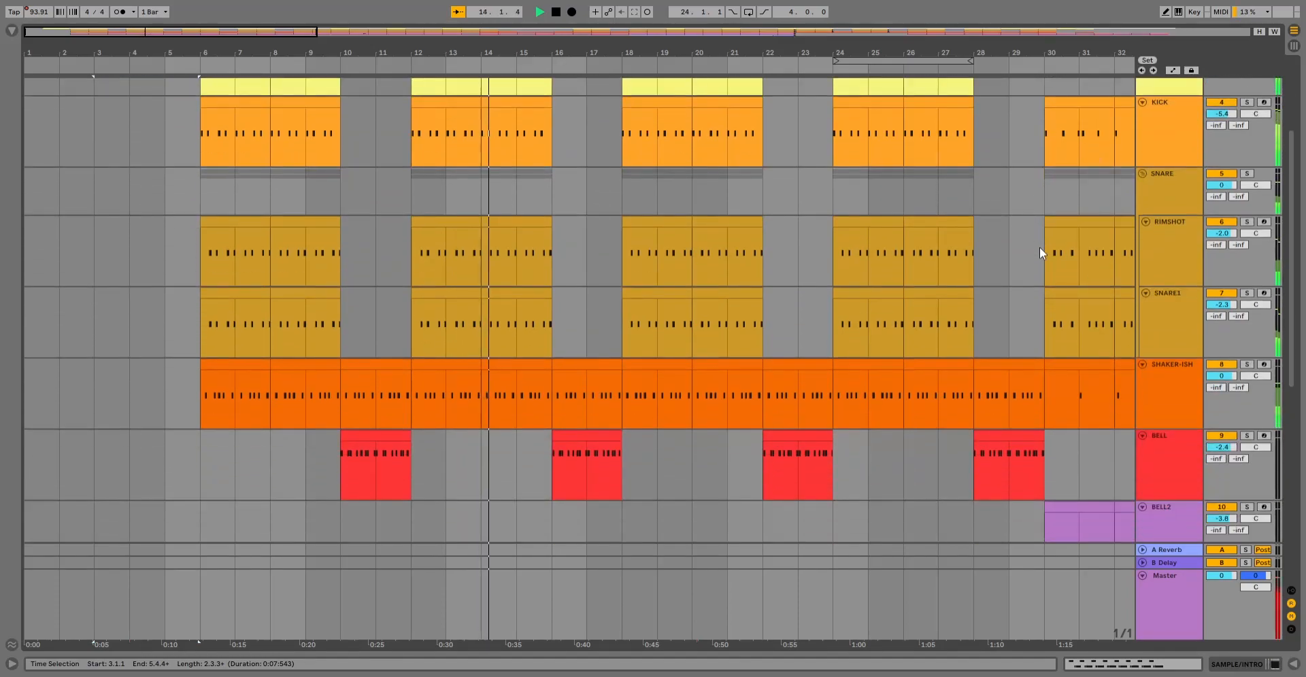
{"action": "scroll", "coordinate": [1039, 250], "scroll_direction": "down", "scroll_amount": 5}
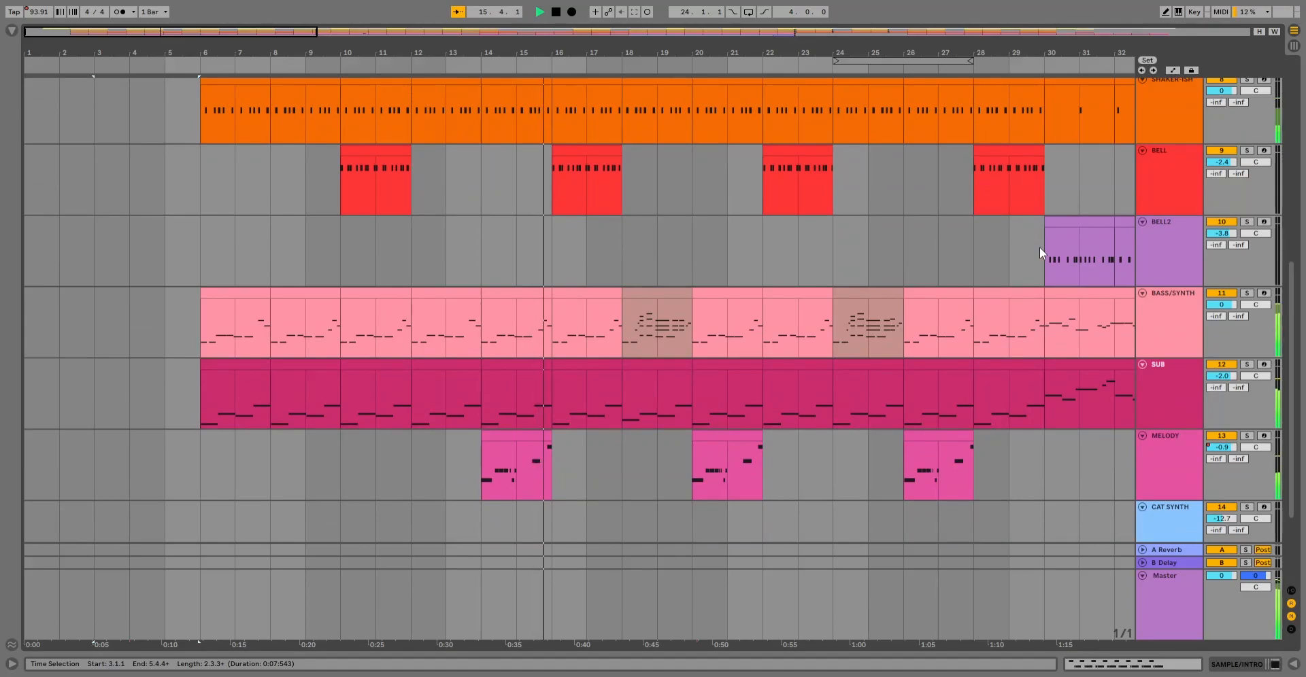
{"action": "scroll", "coordinate": [1040, 247], "scroll_direction": "up", "scroll_amount": 5}
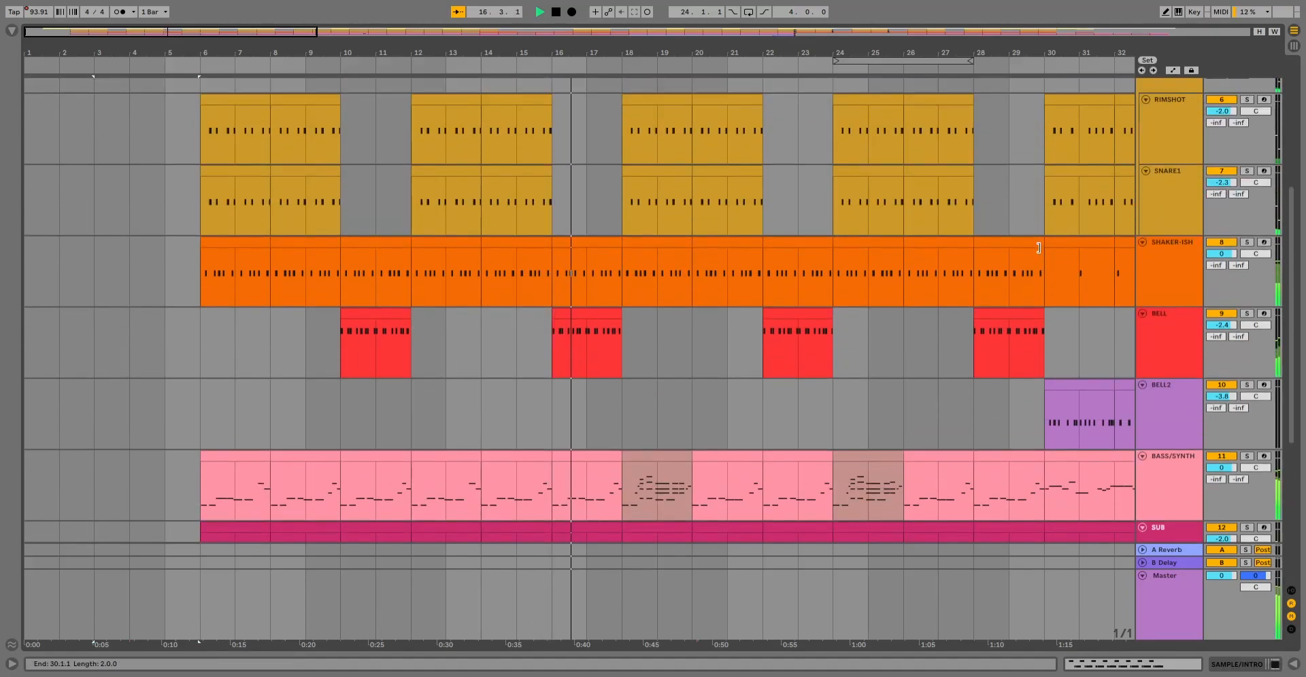
{"action": "scroll", "coordinate": [1040, 248], "scroll_direction": "up", "scroll_amount": 1}
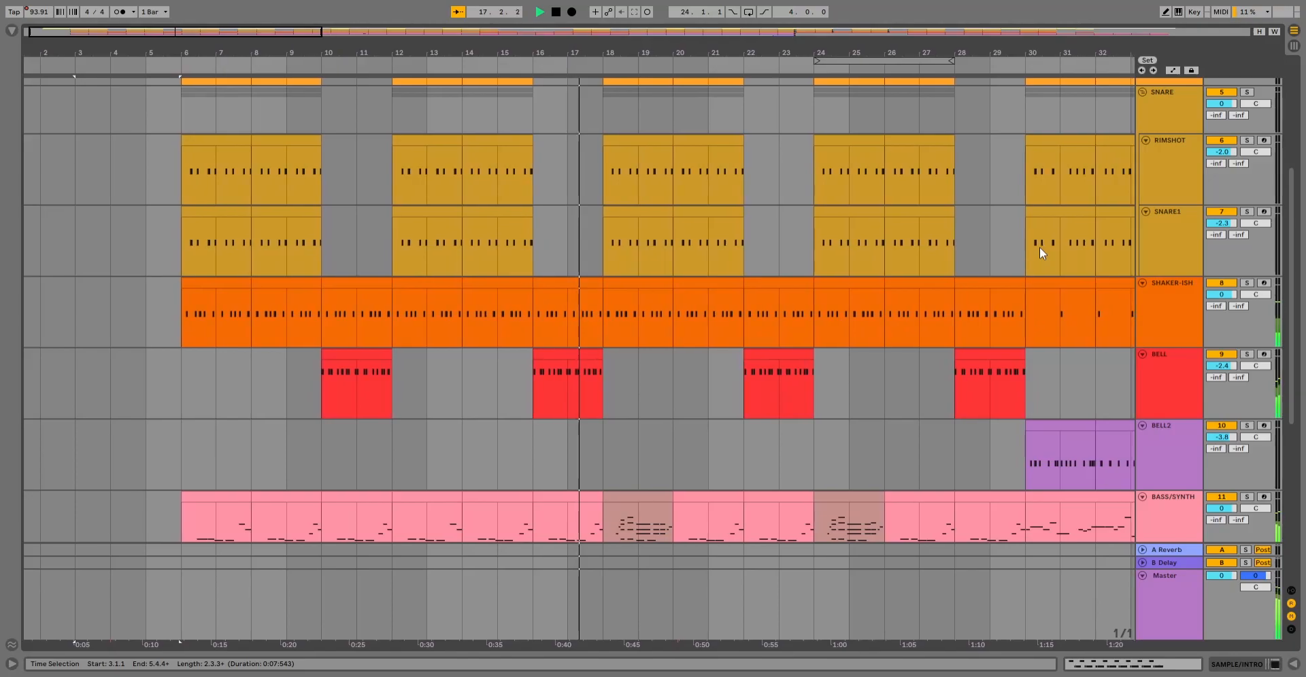
{"action": "scroll", "coordinate": [1037, 250], "scroll_direction": "down", "scroll_amount": 1}
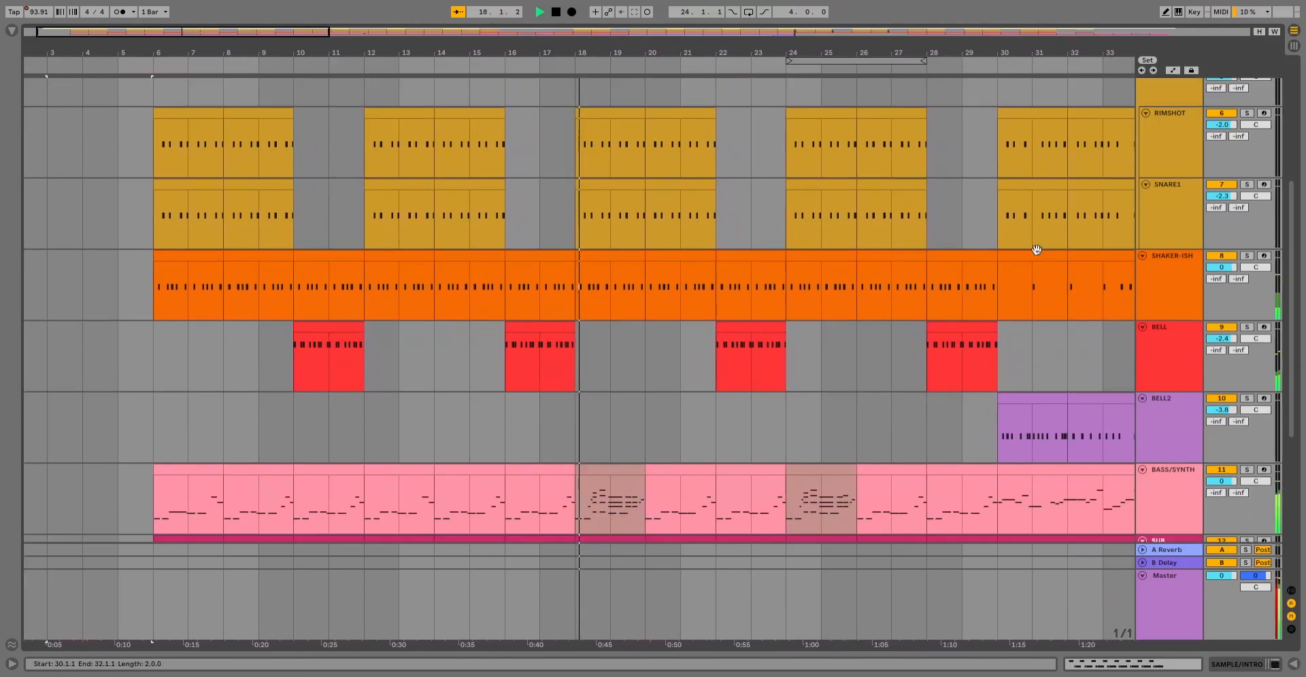
{"action": "scroll", "coordinate": [1037, 249], "scroll_direction": "down", "scroll_amount": 2}
{"action": "scroll", "coordinate": [1037, 250], "scroll_direction": "down", "scroll_amount": 1}
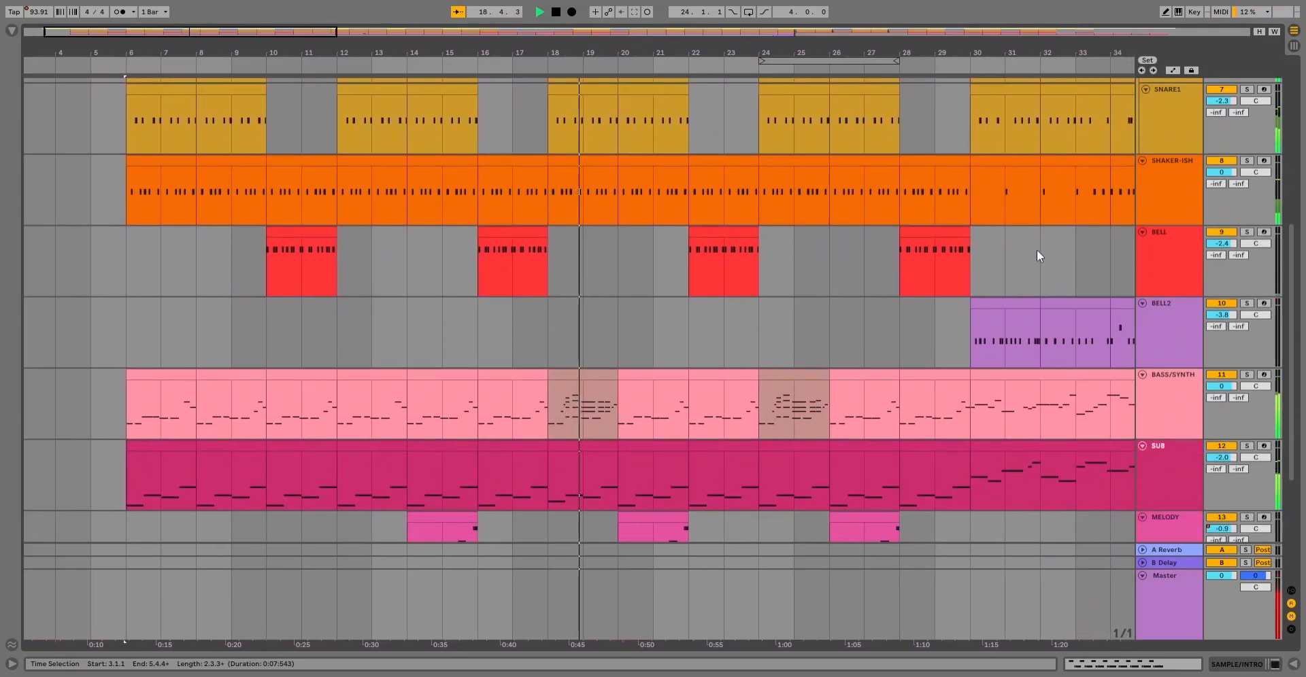
{"action": "scroll", "coordinate": [1037, 249], "scroll_direction": "down", "scroll_amount": 2}
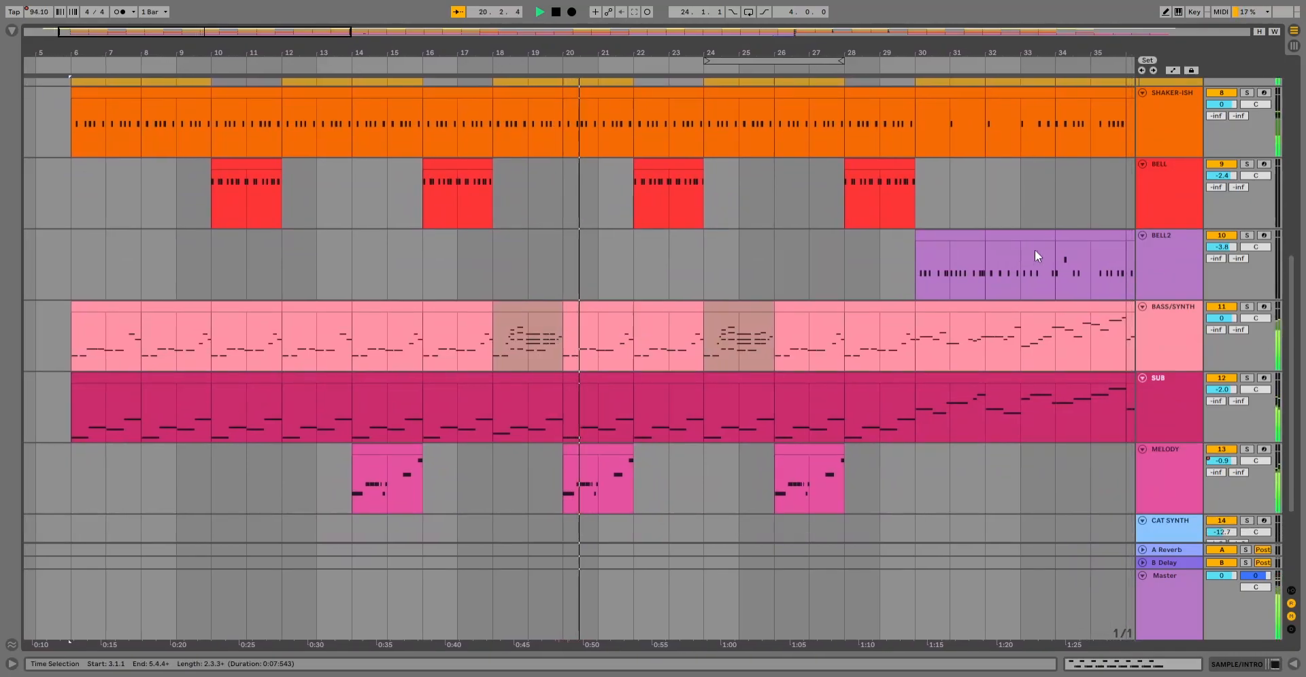
Step: Examine the CHAIR, drum, BELL, BASS/SYNTH, SUB and MELODY tracks while playback continues from bar 20 to the end of bar 29
{"action": "scroll", "coordinate": [1034, 250], "scroll_direction": "up", "scroll_amount": 1}
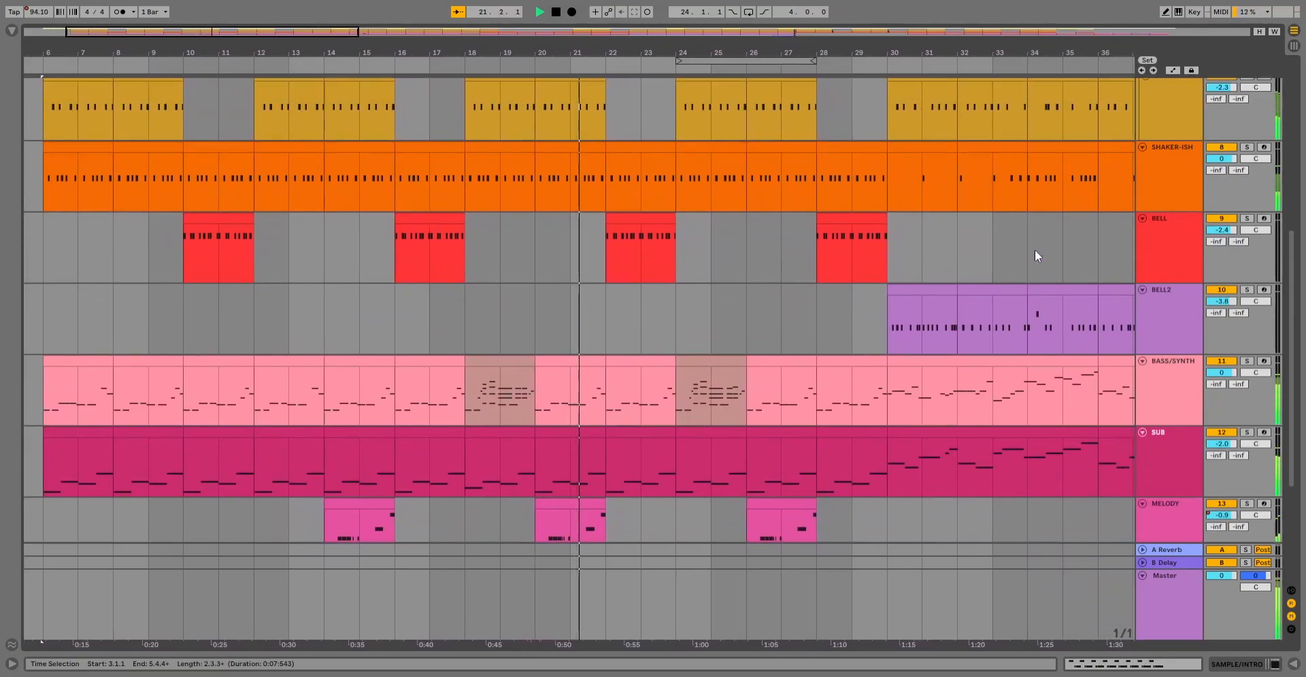
{"action": "scroll", "coordinate": [1035, 256], "scroll_direction": "up", "scroll_amount": 6}
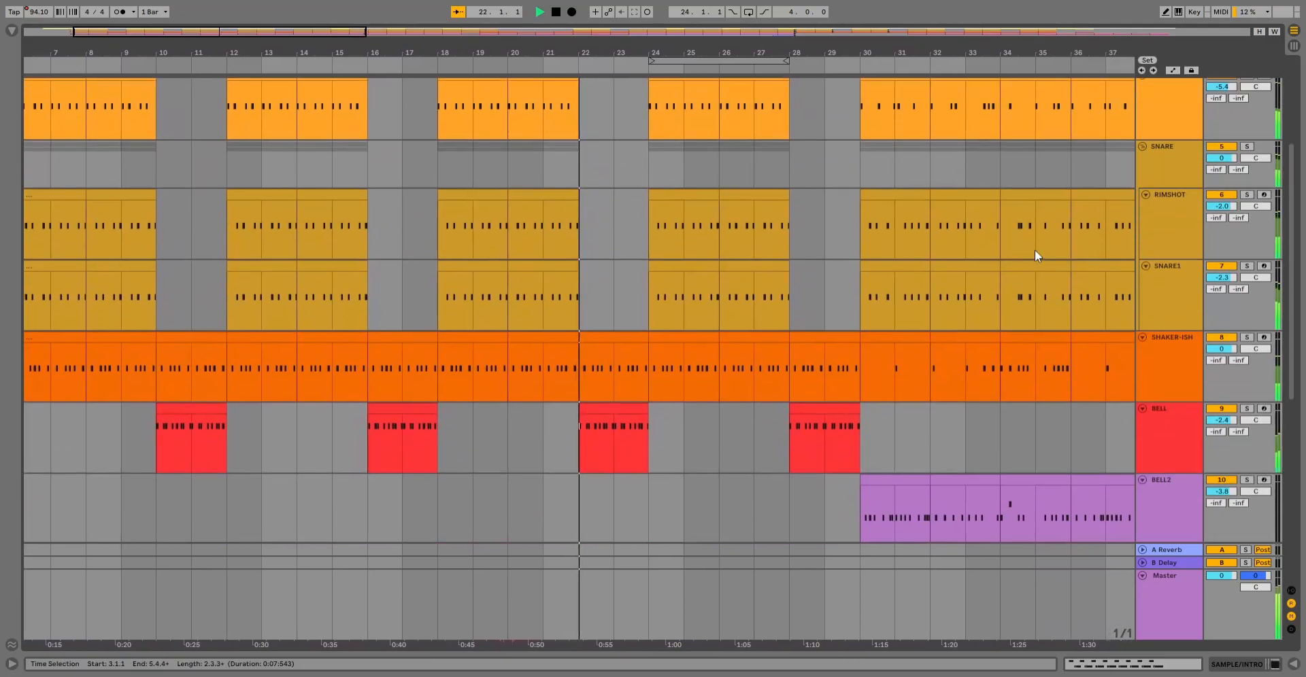
{"action": "scroll", "coordinate": [1035, 256], "scroll_direction": "up", "scroll_amount": 3}
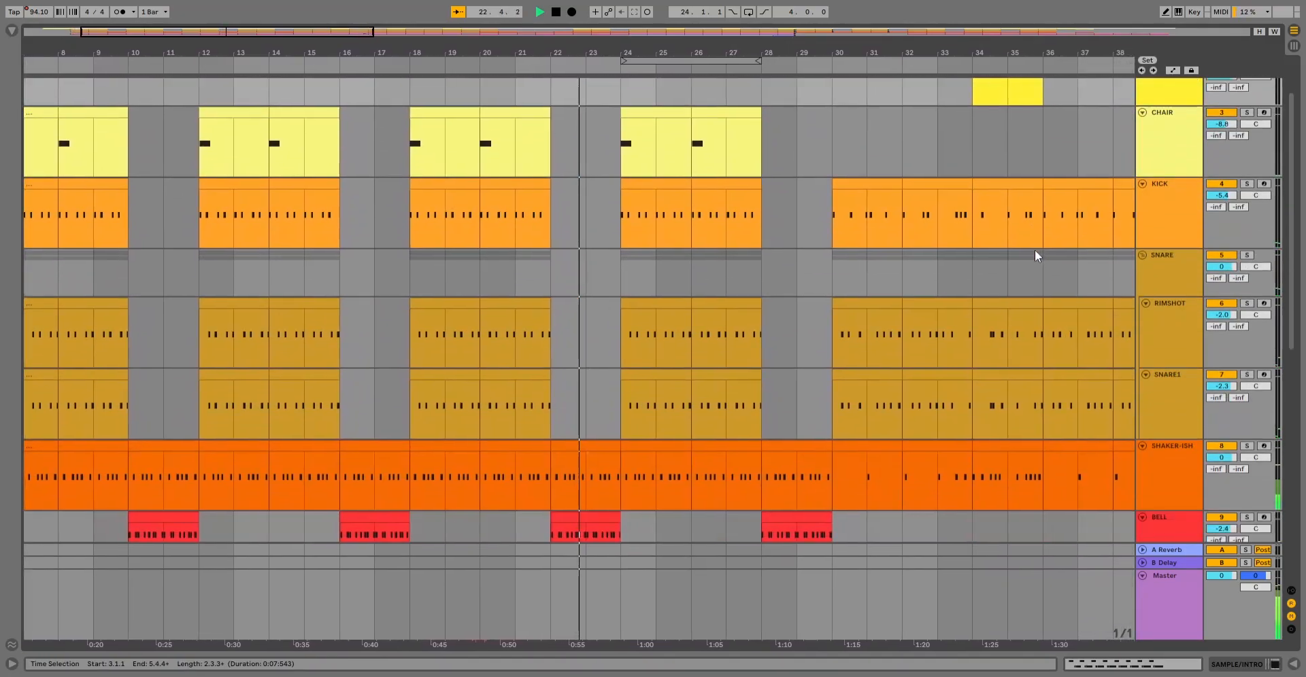
{"action": "scroll", "coordinate": [1034, 255], "scroll_direction": "down", "scroll_amount": 4}
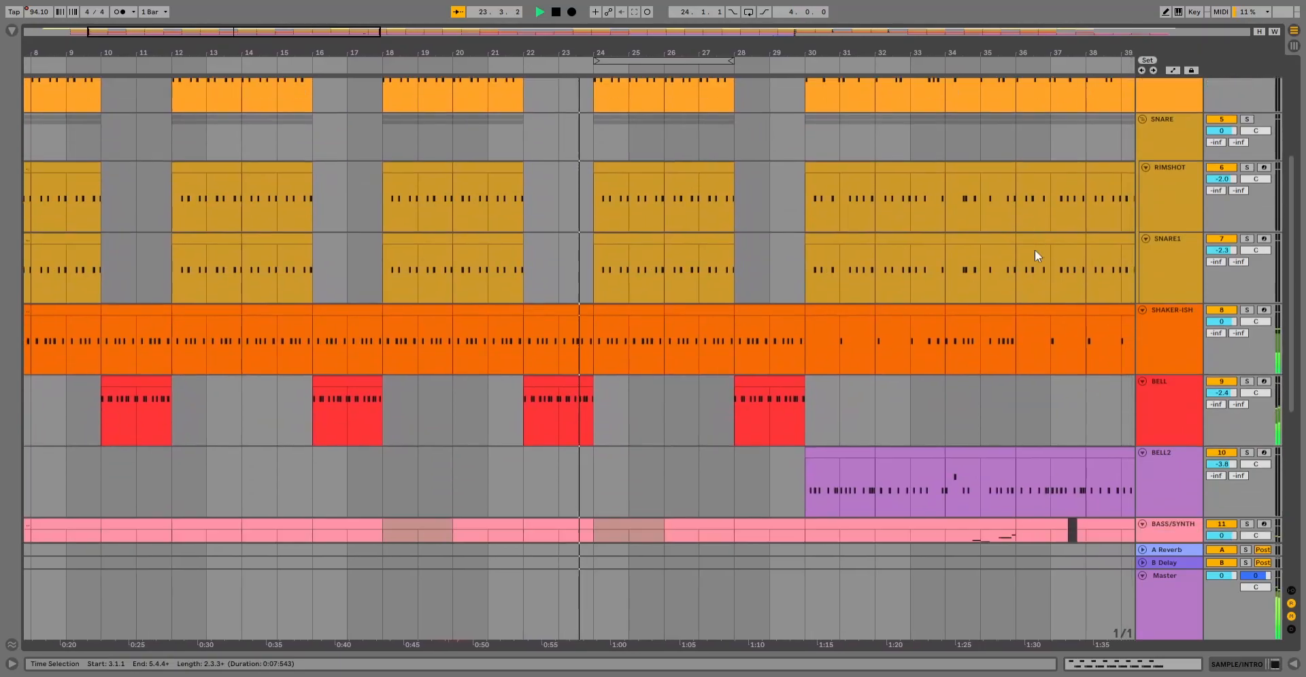
{"action": "scroll", "coordinate": [1035, 256], "scroll_direction": "down", "scroll_amount": 4}
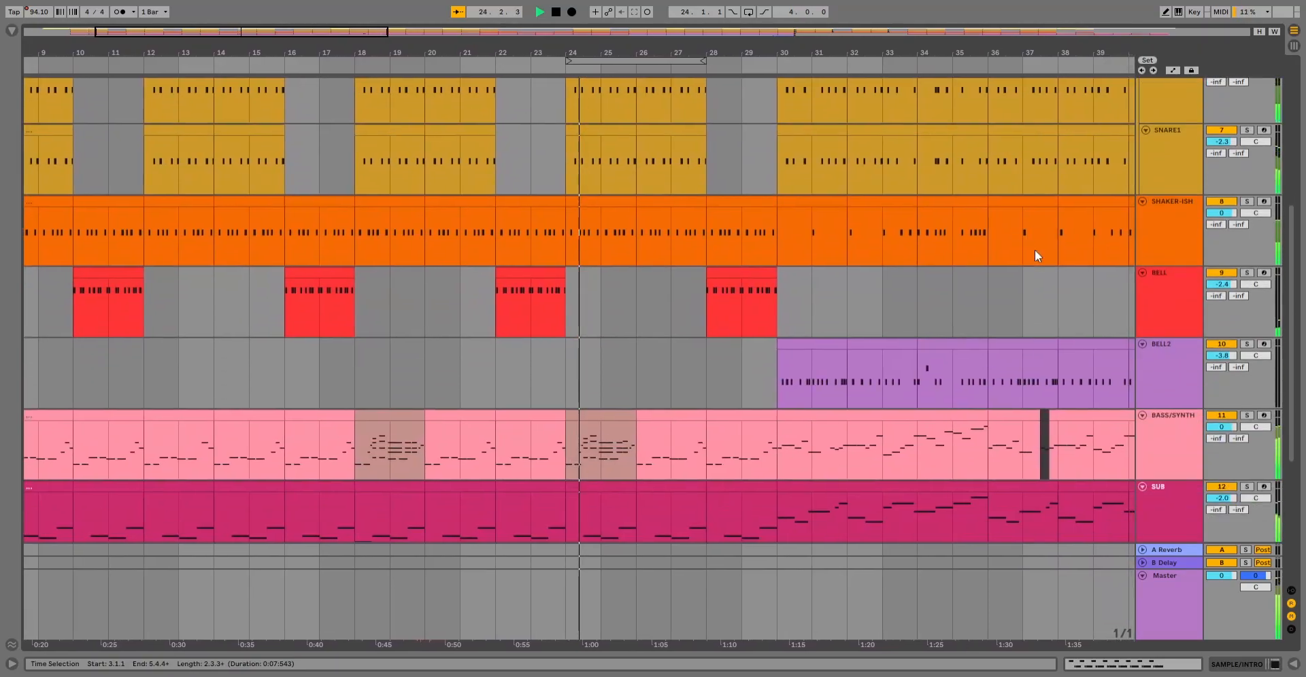
{"action": "scroll", "coordinate": [1035, 257], "scroll_direction": "up", "scroll_amount": 3}
{"action": "scroll", "coordinate": [1035, 255], "scroll_direction": "down", "scroll_amount": 4}
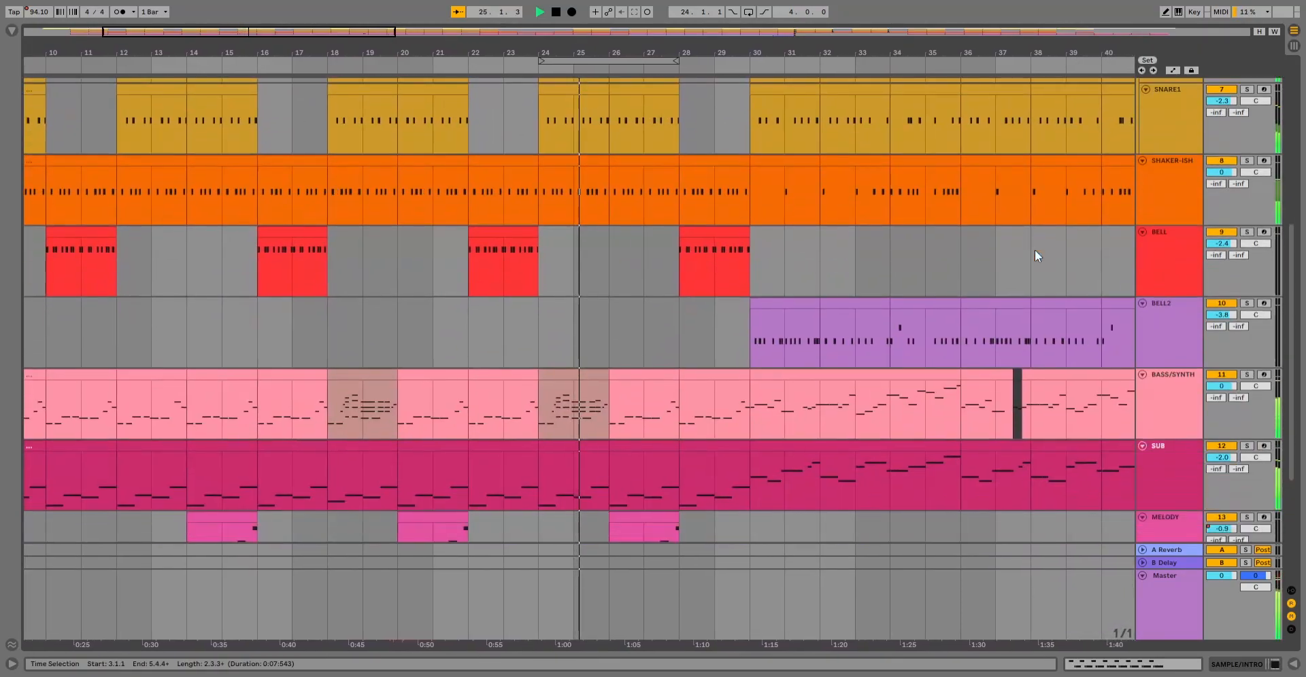
{"action": "scroll", "coordinate": [1035, 257], "scroll_direction": "down", "scroll_amount": 1}
{"action": "scroll", "coordinate": [1036, 257], "scroll_direction": "up", "scroll_amount": 3}
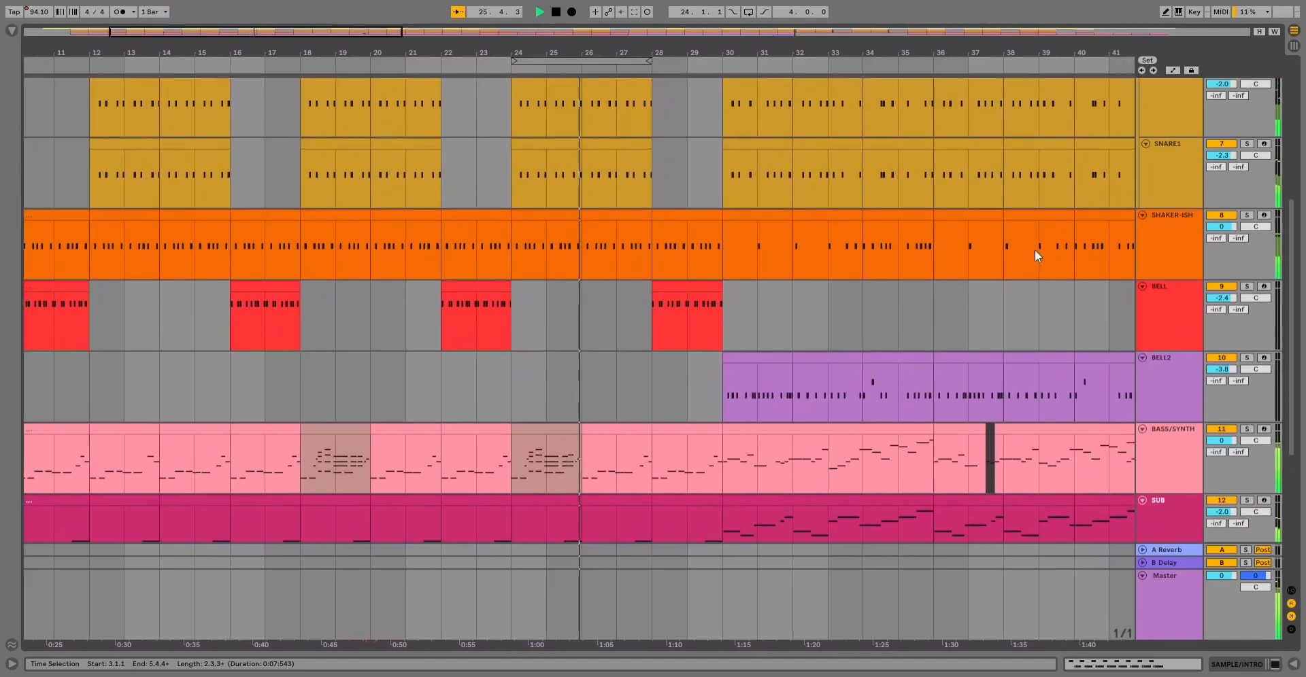
{"action": "scroll", "coordinate": [1035, 251], "scroll_direction": "up", "scroll_amount": 7}
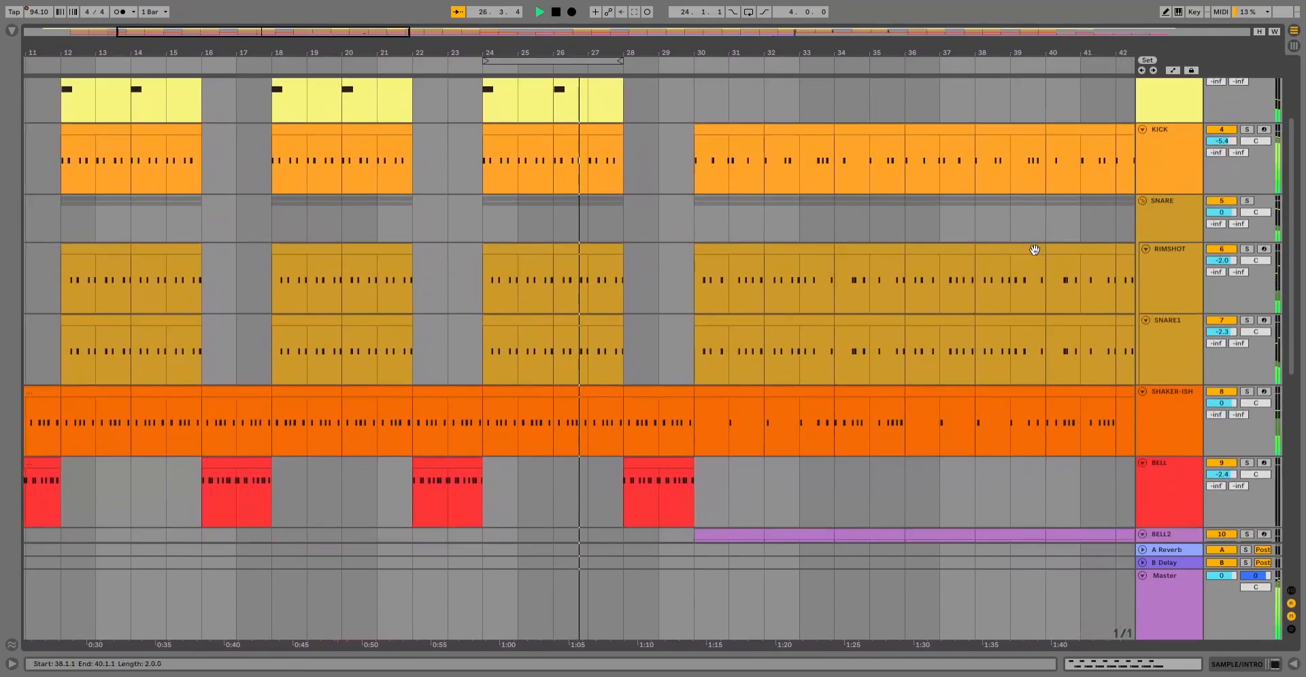
{"action": "scroll", "coordinate": [1035, 250], "scroll_direction": "down", "scroll_amount": 9}
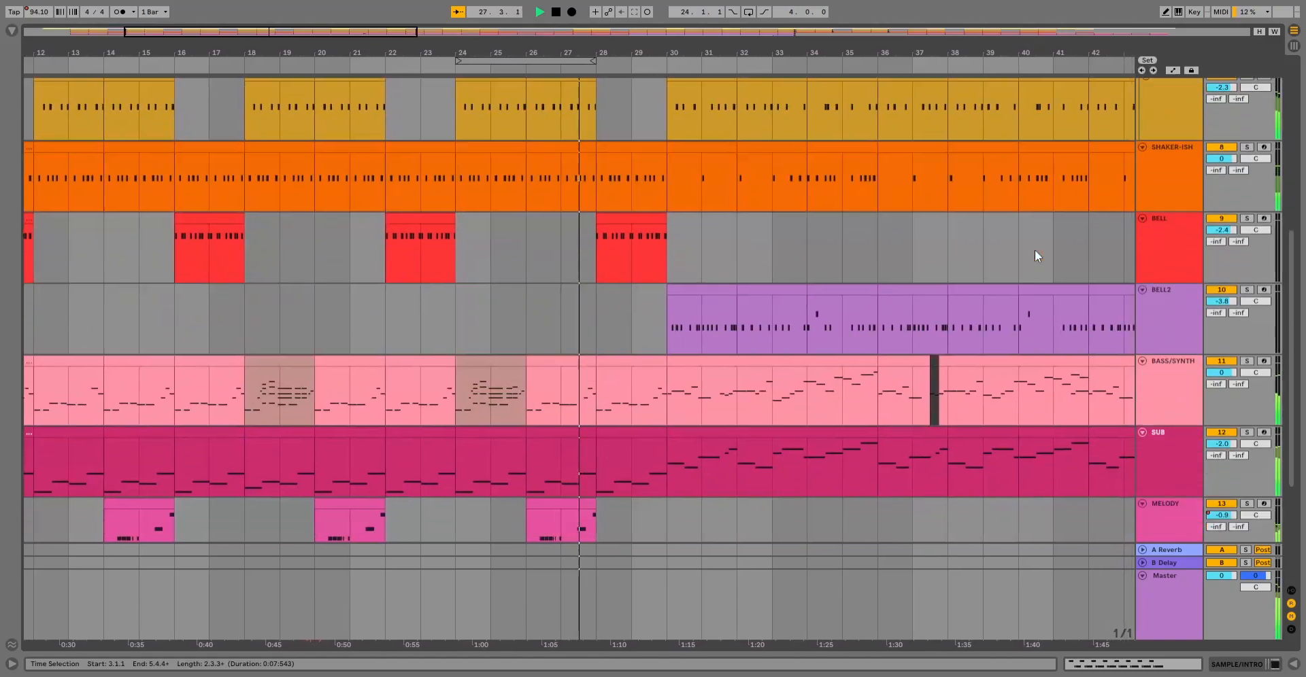
{"action": "scroll", "coordinate": [1034, 252], "scroll_direction": "up", "scroll_amount": 1}
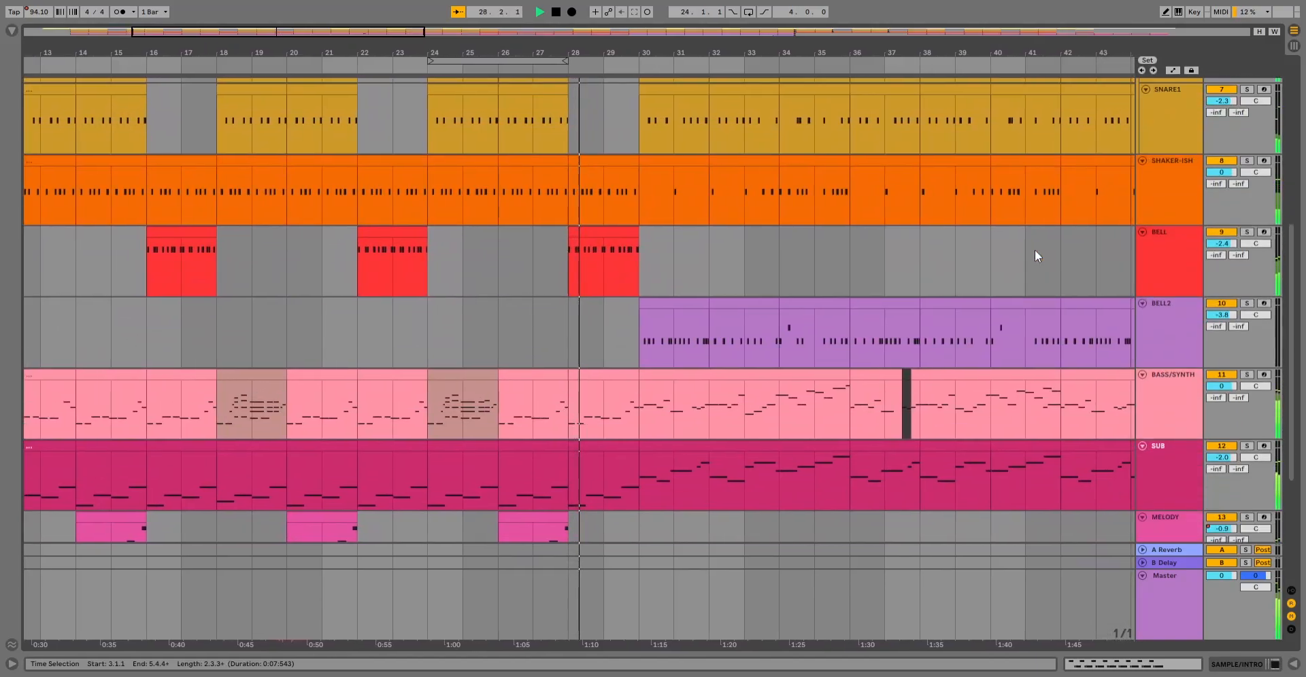
{"action": "scroll", "coordinate": [1036, 250], "scroll_direction": "up", "scroll_amount": 1}
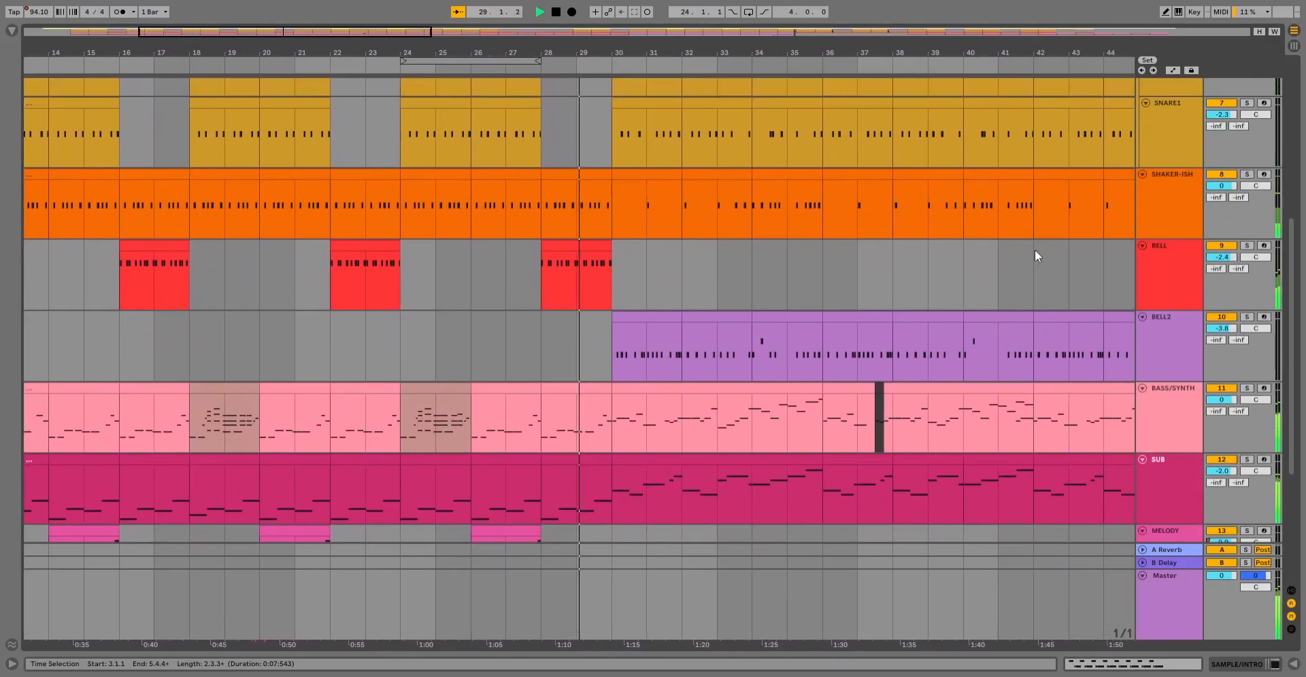
{"action": "scroll", "coordinate": [1035, 255], "scroll_direction": "up", "scroll_amount": 1}
{"action": "scroll", "coordinate": [1035, 256], "scroll_direction": "up", "scroll_amount": 2}
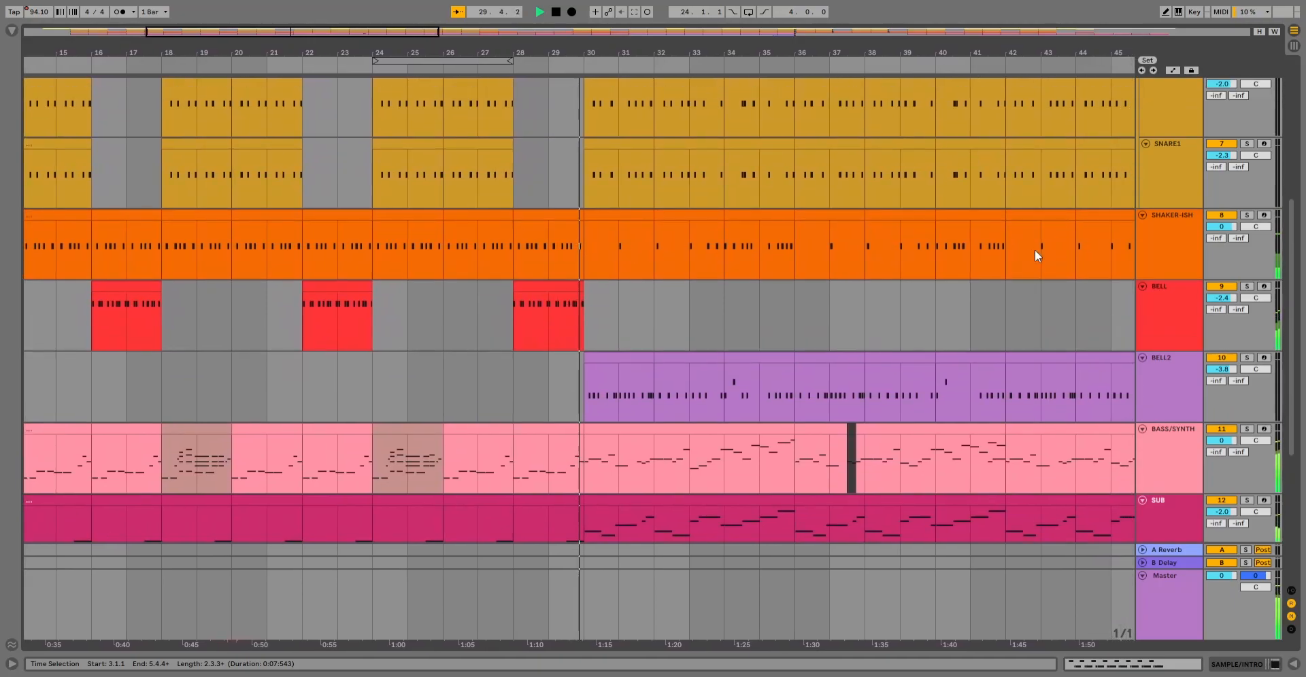
Step: Examine the BELL2 section from SNARE down to MELODY while playback runs from bar 30 to bar 36
{"action": "scroll", "coordinate": [1035, 250], "scroll_direction": "up", "scroll_amount": 5}
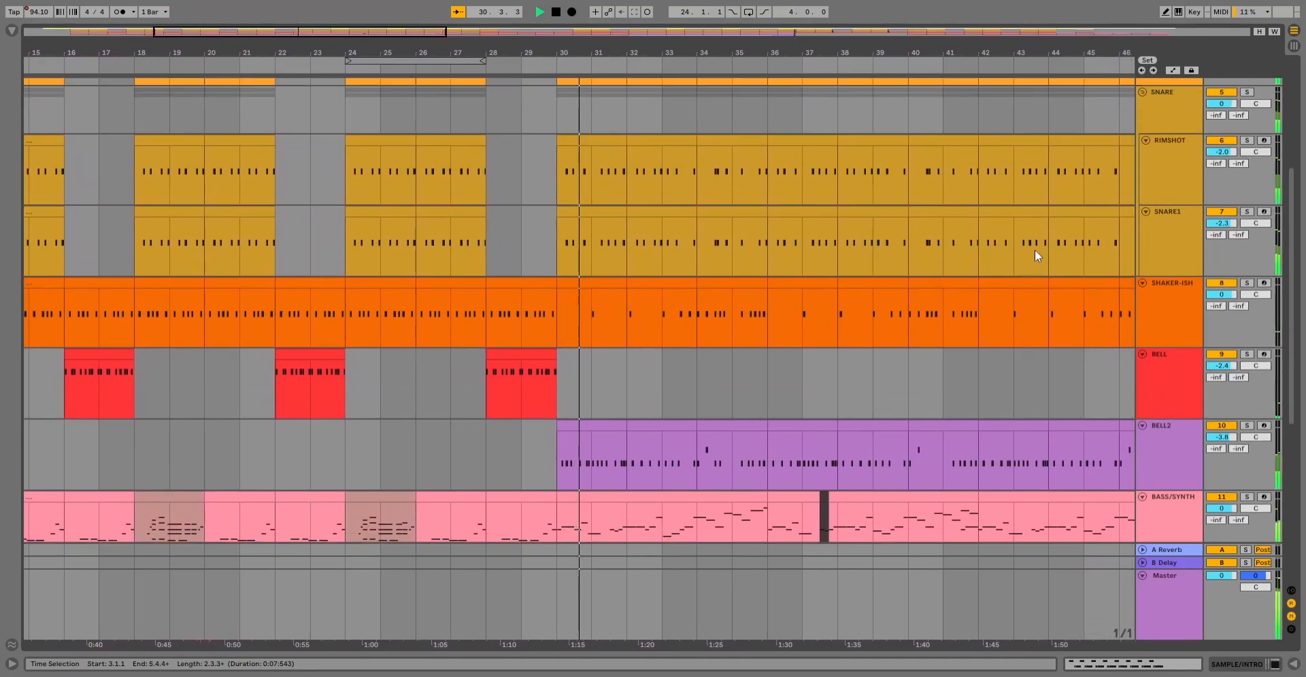
{"action": "scroll", "coordinate": [1035, 250], "scroll_direction": "down", "scroll_amount": 6}
{"action": "scroll", "coordinate": [1036, 256], "scroll_direction": "up", "scroll_amount": 1}
{"action": "scroll", "coordinate": [1034, 255], "scroll_direction": "up", "scroll_amount": 1}
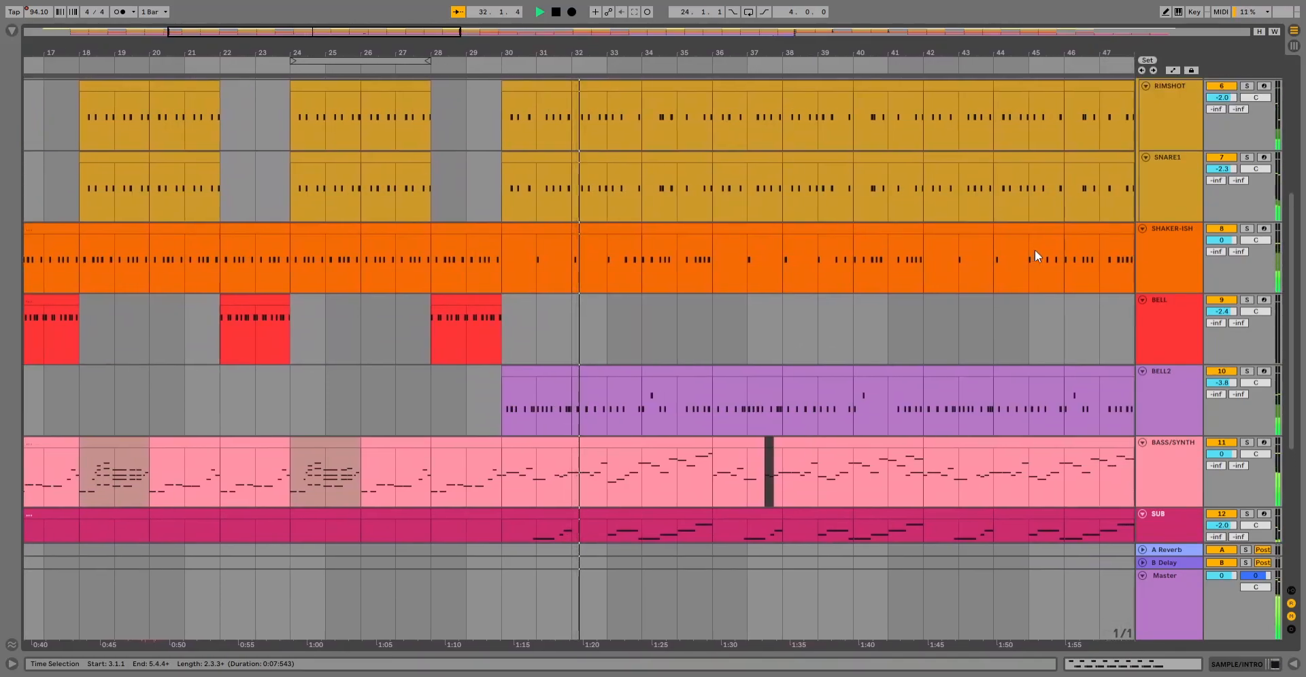
{"action": "scroll", "coordinate": [1035, 250], "scroll_direction": "up", "scroll_amount": 4}
{"action": "scroll", "coordinate": [1034, 250], "scroll_direction": "down", "scroll_amount": 3}
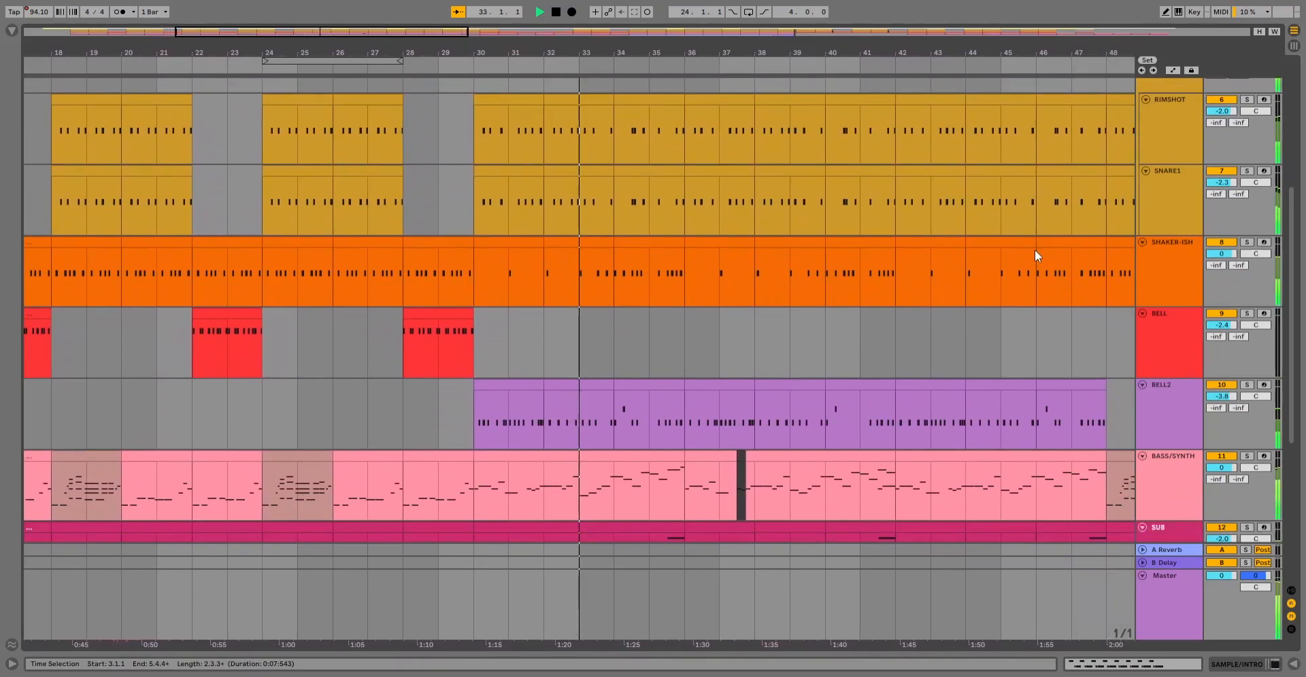
{"action": "scroll", "coordinate": [1035, 250], "scroll_direction": "down", "scroll_amount": 2}
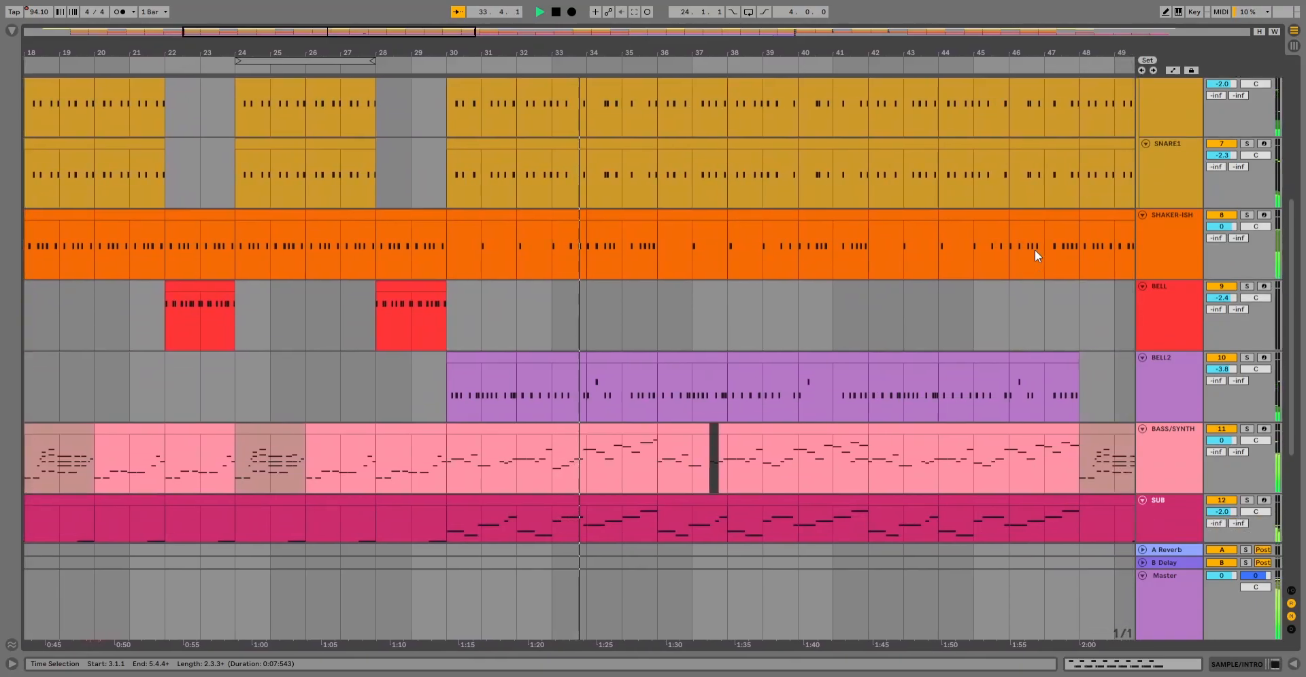
{"action": "scroll", "coordinate": [1035, 249], "scroll_direction": "down", "scroll_amount": 4}
{"action": "scroll", "coordinate": [1035, 251], "scroll_direction": "down", "scroll_amount": 2}
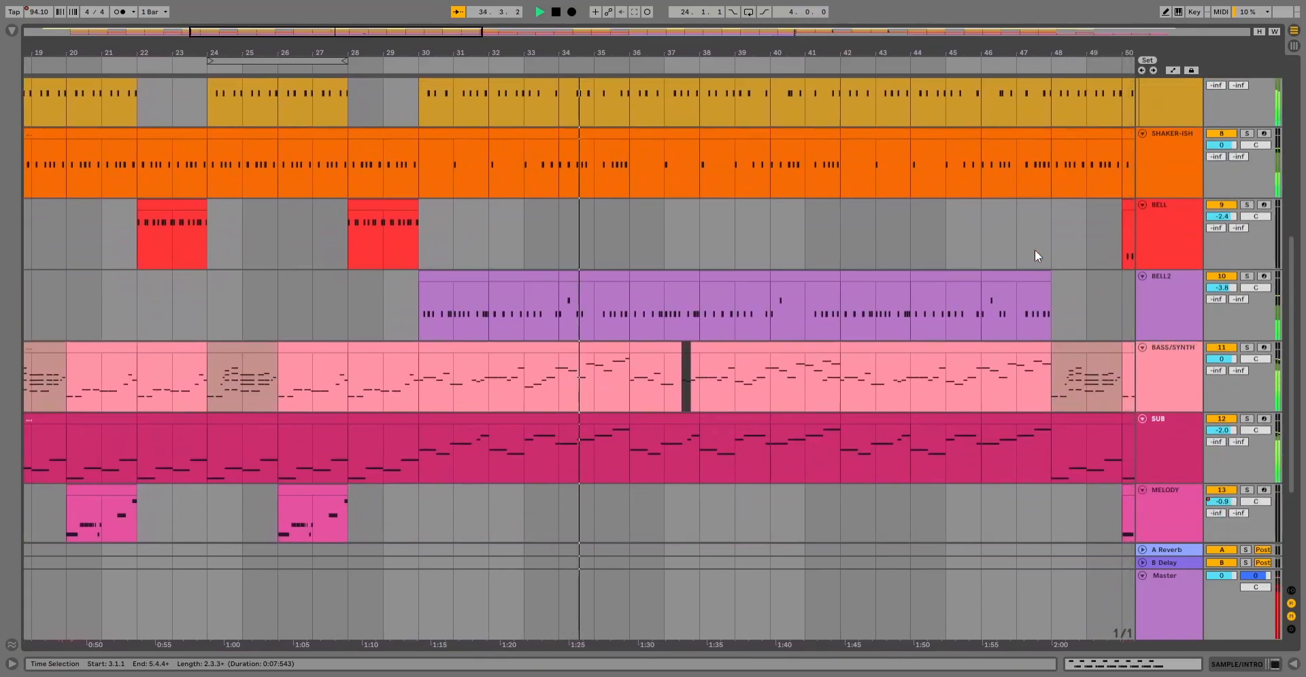
{"action": "scroll", "coordinate": [1035, 251], "scroll_direction": "down", "scroll_amount": 2}
{"action": "scroll", "coordinate": [1035, 251], "scroll_direction": "up", "scroll_amount": 2}
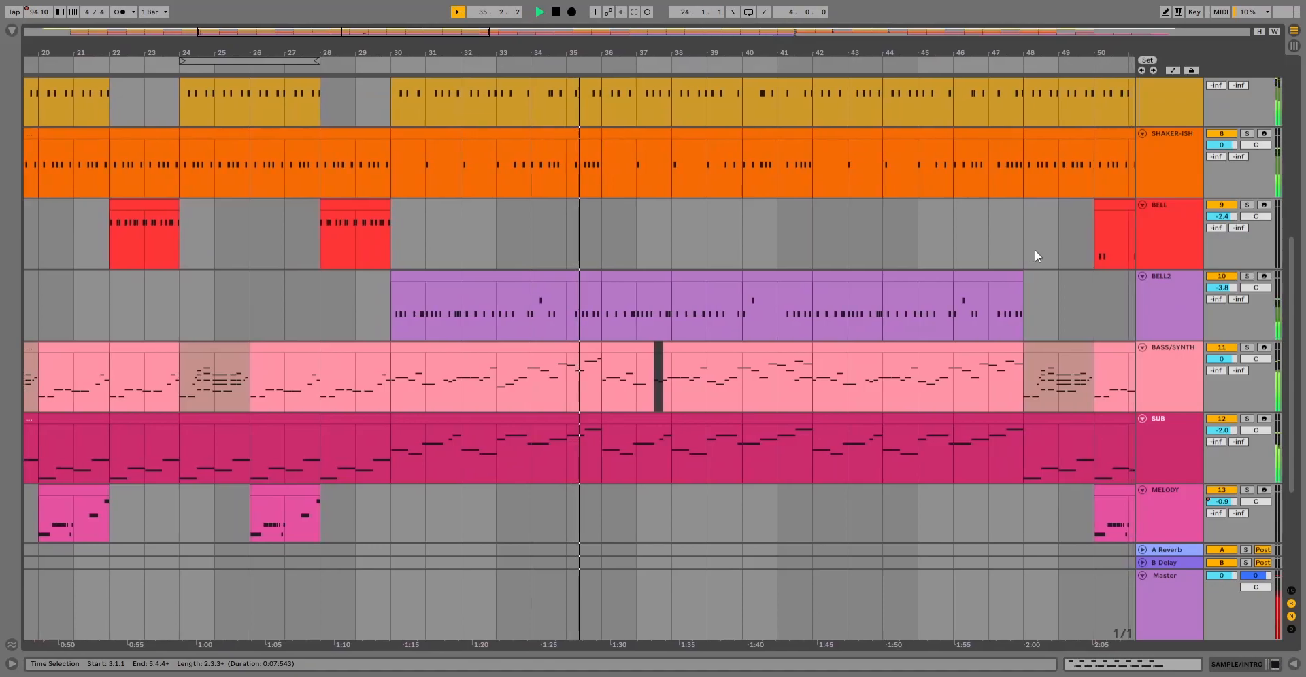
{"action": "scroll", "coordinate": [1035, 250], "scroll_direction": "up", "scroll_amount": 2}
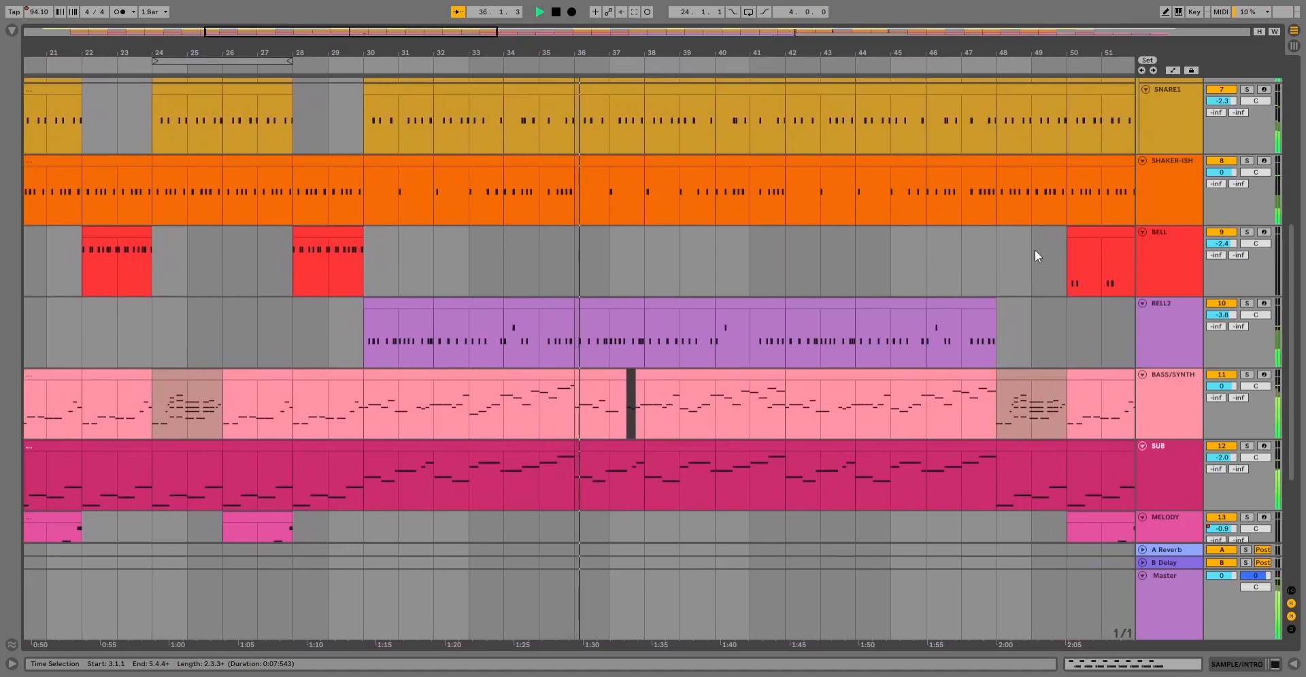
Step: Examine the rest of the BELL2 section, from KICK down to MELODY, while playback runs from bar 36 into bar 48
{"action": "scroll", "coordinate": [1035, 249], "scroll_direction": "up", "scroll_amount": 2}
{"action": "scroll", "coordinate": [1035, 251], "scroll_direction": "up", "scroll_amount": 3}
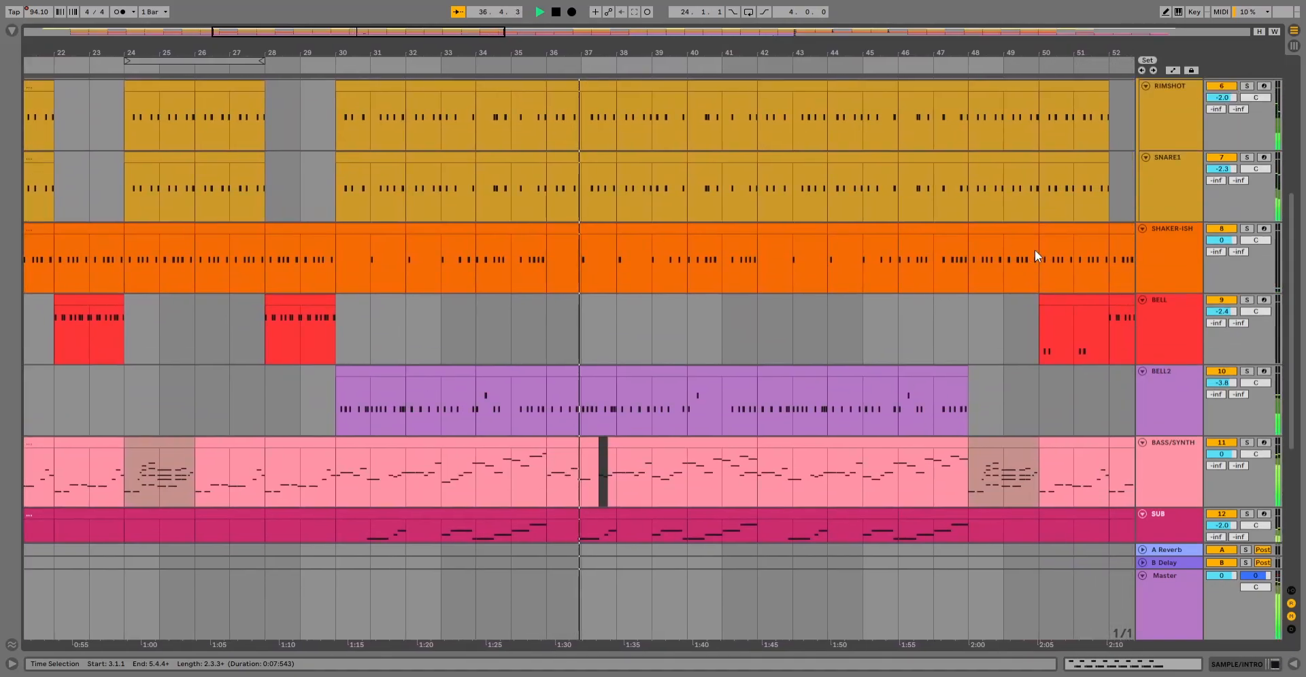
{"action": "scroll", "coordinate": [1035, 251], "scroll_direction": "up", "scroll_amount": 10}
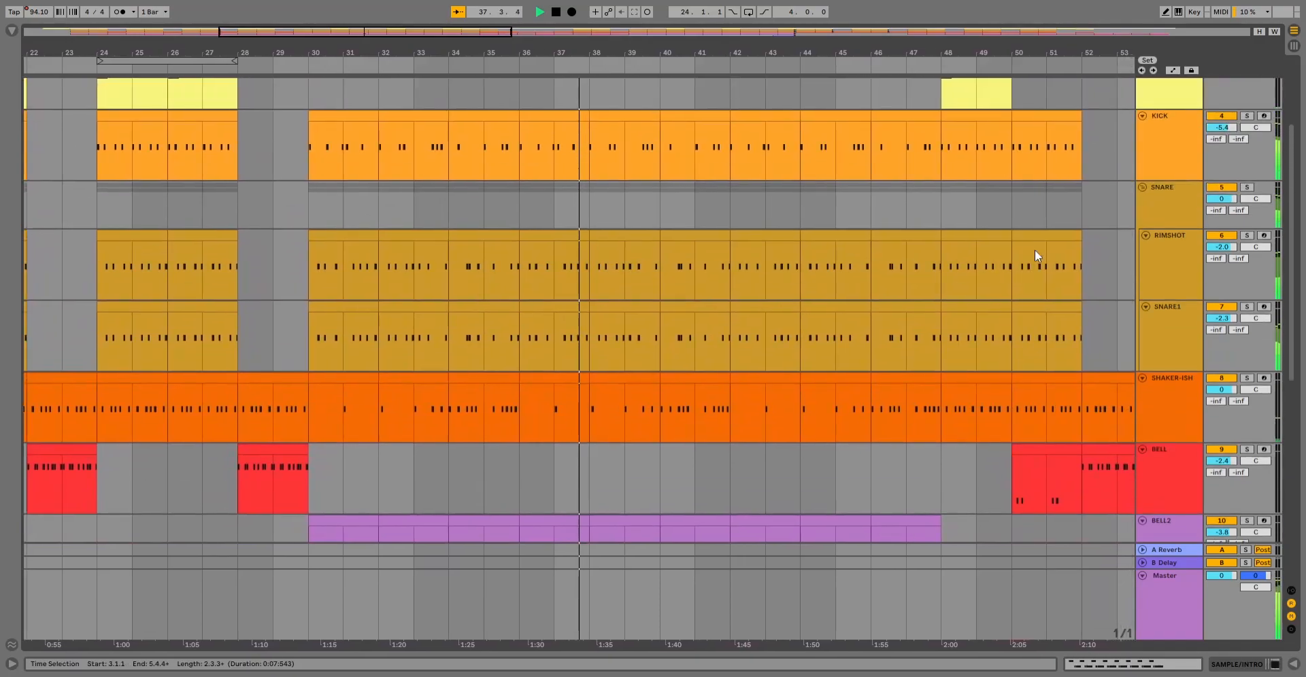
{"action": "scroll", "coordinate": [1034, 257], "scroll_direction": "down", "scroll_amount": 10}
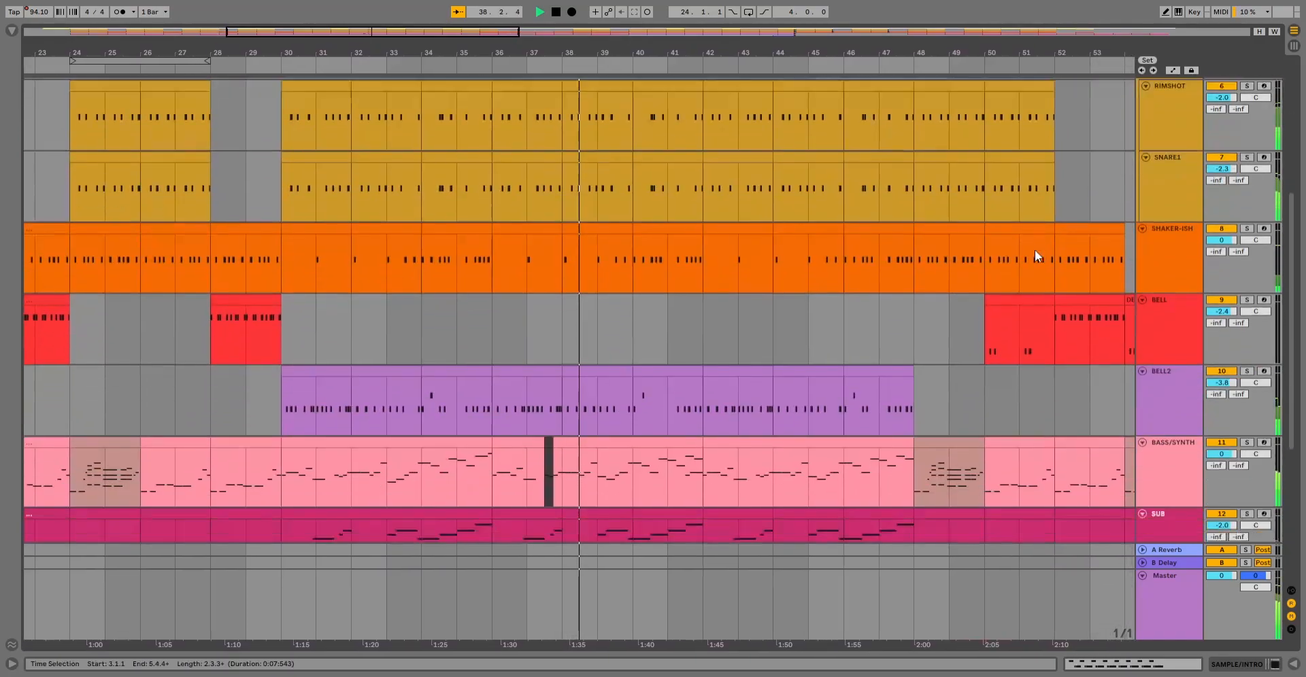
{"action": "scroll", "coordinate": [1034, 256], "scroll_direction": "down", "scroll_amount": 5}
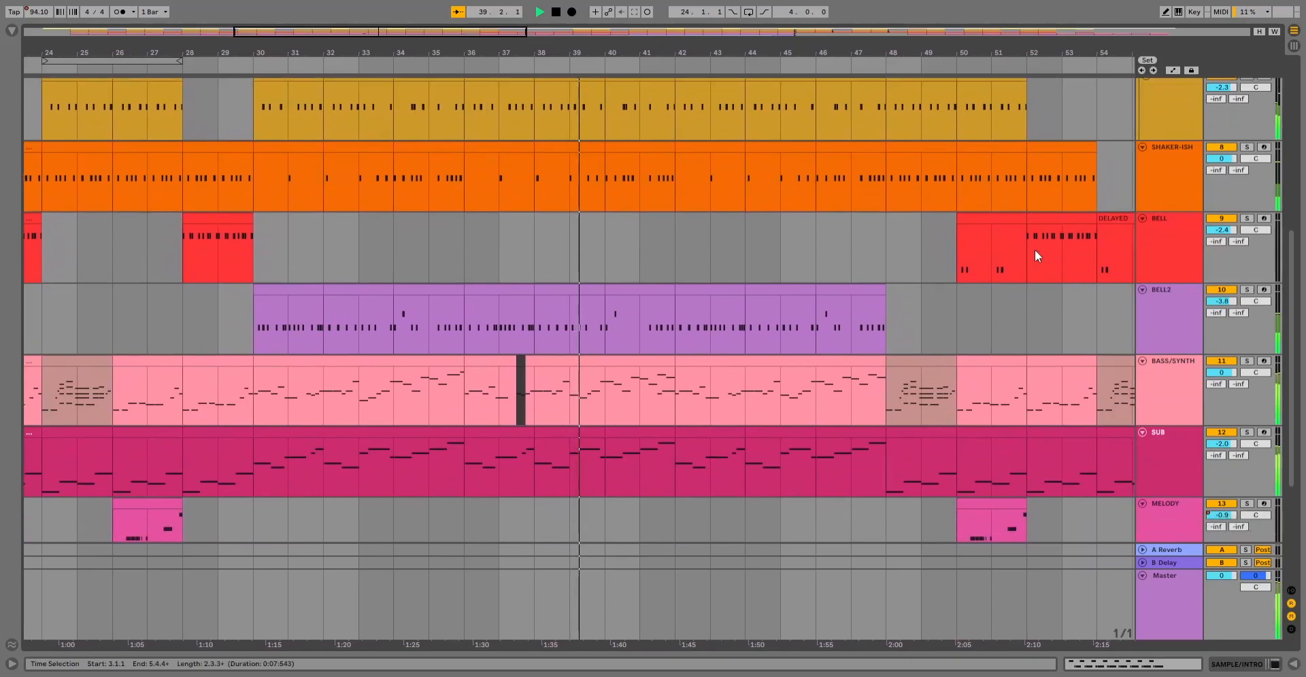
{"action": "scroll", "coordinate": [1034, 255], "scroll_direction": "up", "scroll_amount": 4}
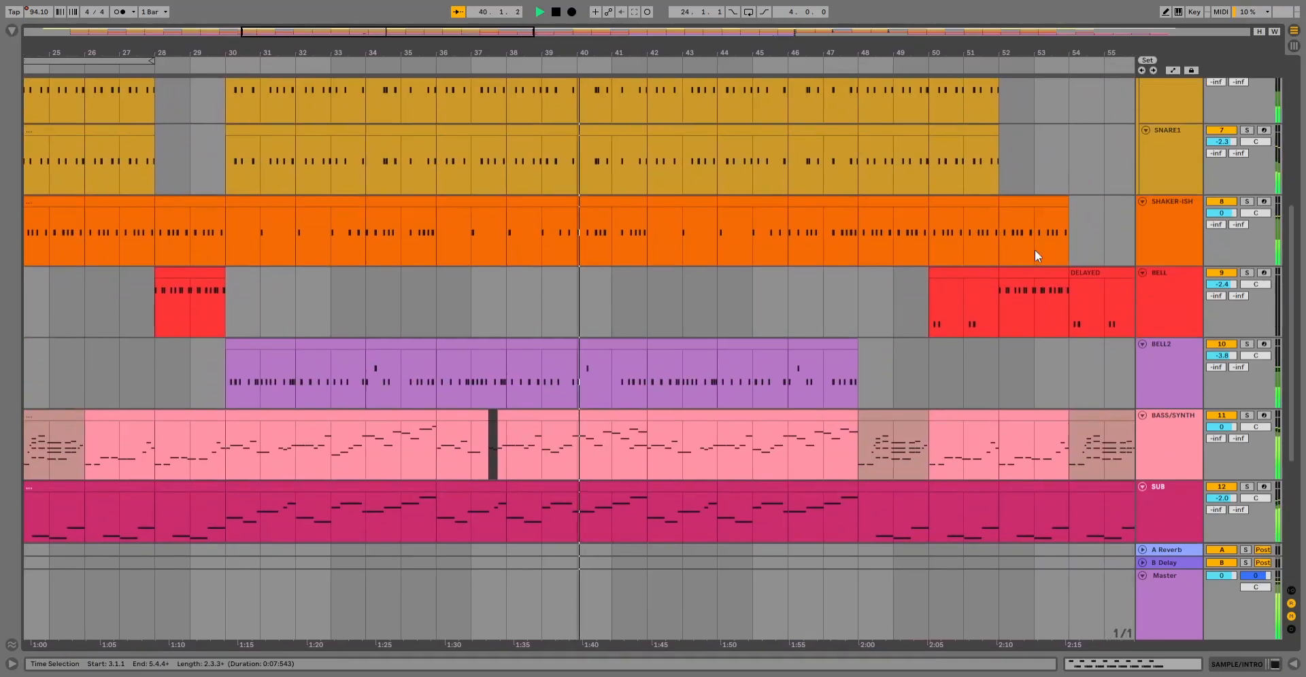
{"action": "scroll", "coordinate": [1035, 251], "scroll_direction": "up", "scroll_amount": 10}
{"action": "scroll", "coordinate": [1035, 256], "scroll_direction": "down", "scroll_amount": 10}
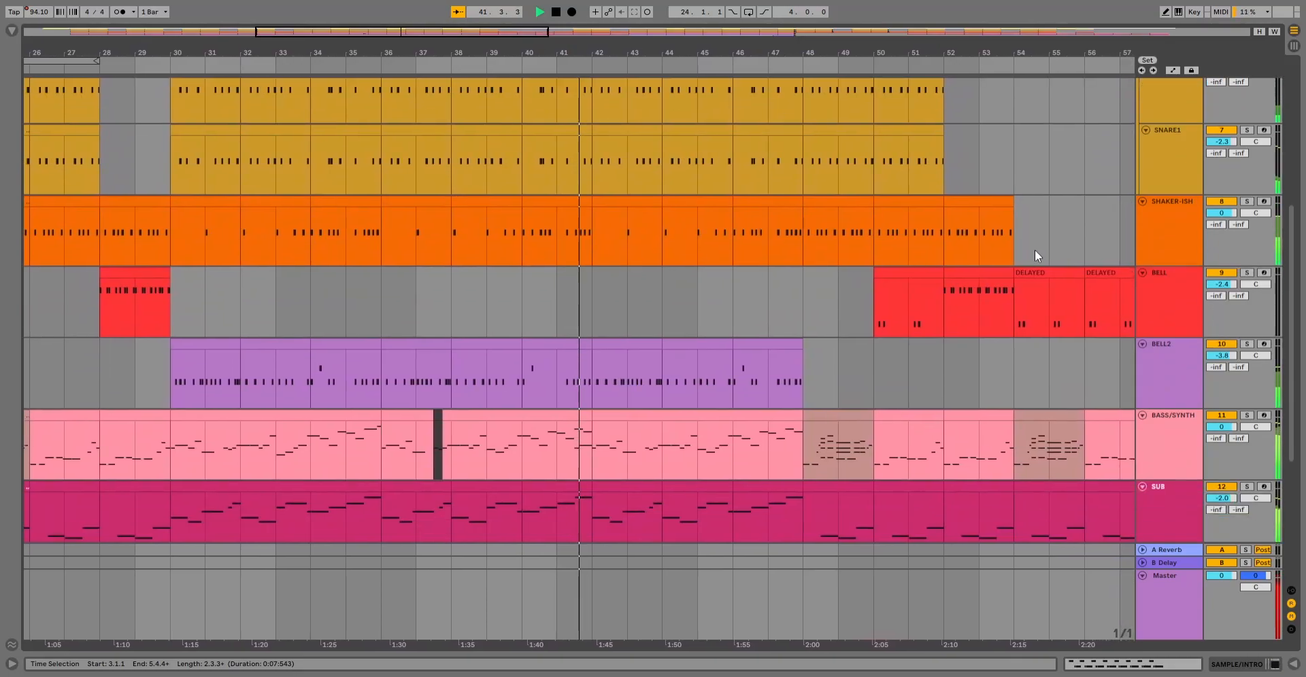
{"action": "scroll", "coordinate": [1035, 256], "scroll_direction": "down", "scroll_amount": 4}
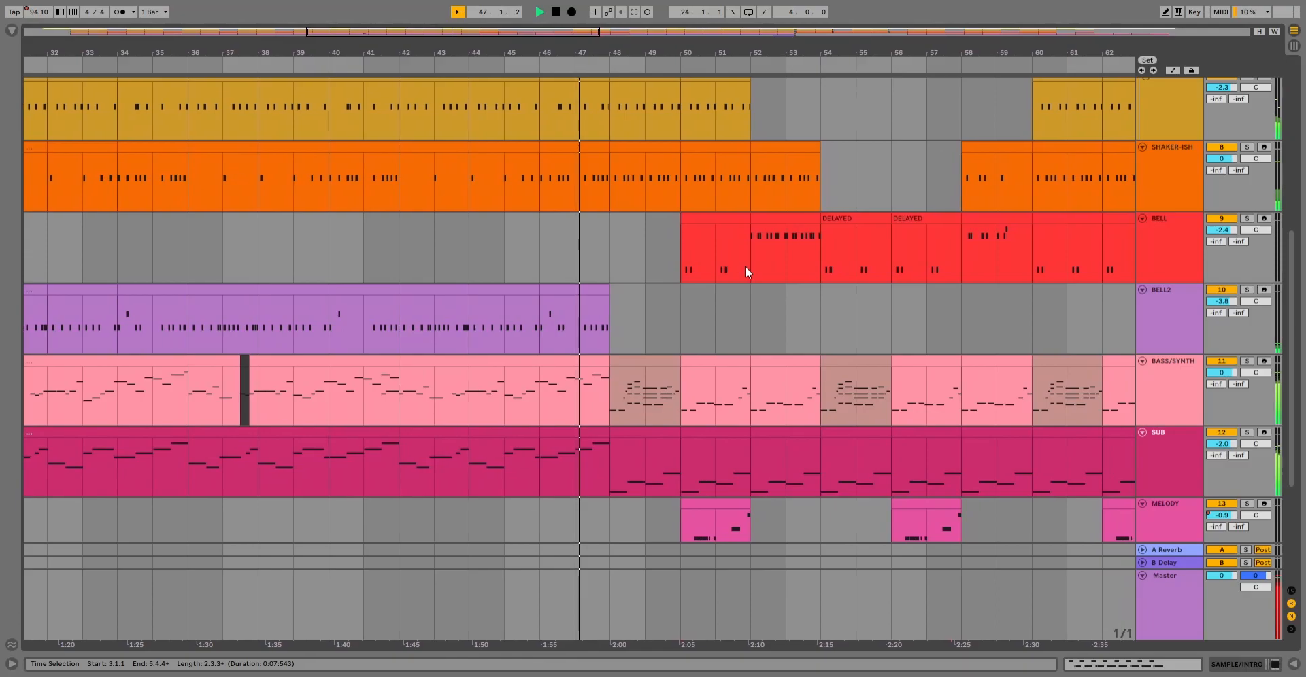
{"action": "scroll", "coordinate": [745, 266], "scroll_direction": "up", "scroll_amount": 5}
{"action": "scroll", "coordinate": [743, 266], "scroll_direction": "down", "scroll_amount": 1}
{"action": "scroll", "coordinate": [744, 267], "scroll_direction": "up", "scroll_amount": 1}
{"action": "scroll", "coordinate": [744, 266], "scroll_direction": "down", "scroll_amount": 4}
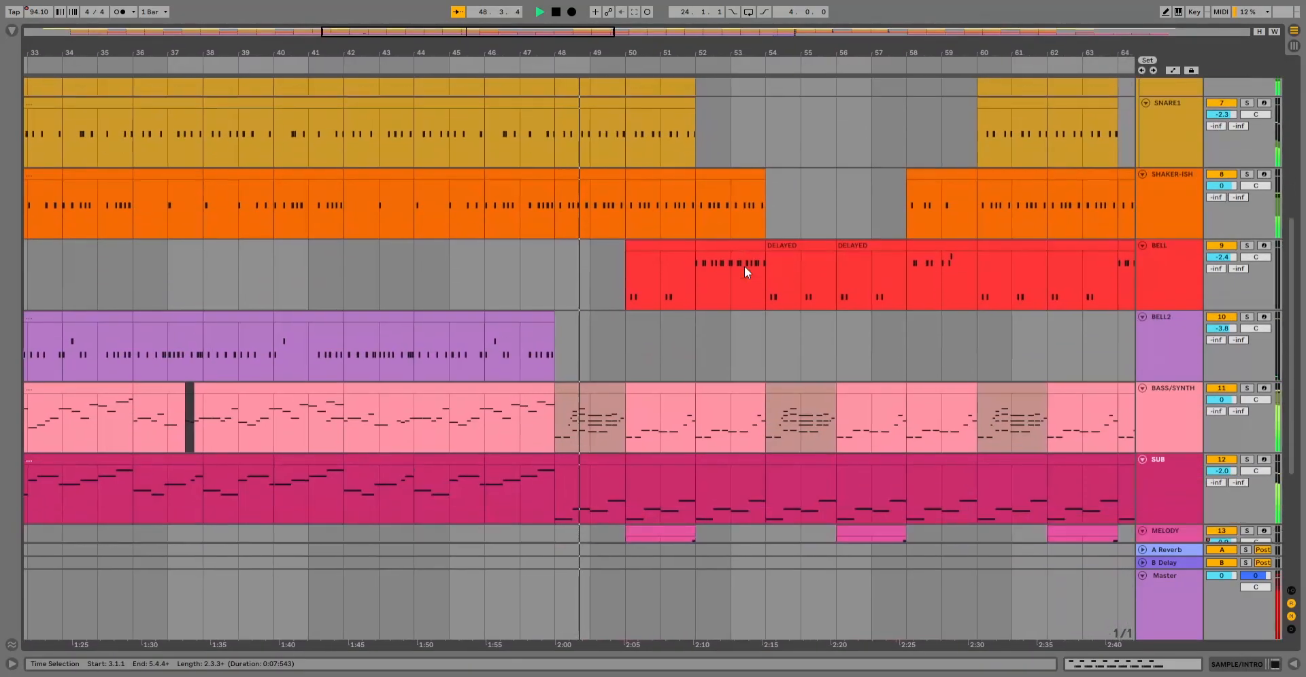
Step: Examine the tracks from SAMPLE/INTRO down to MELODY while playback runs from bar 48 to bar 54
{"action": "scroll", "coordinate": [746, 271], "scroll_direction": "up", "scroll_amount": 6}
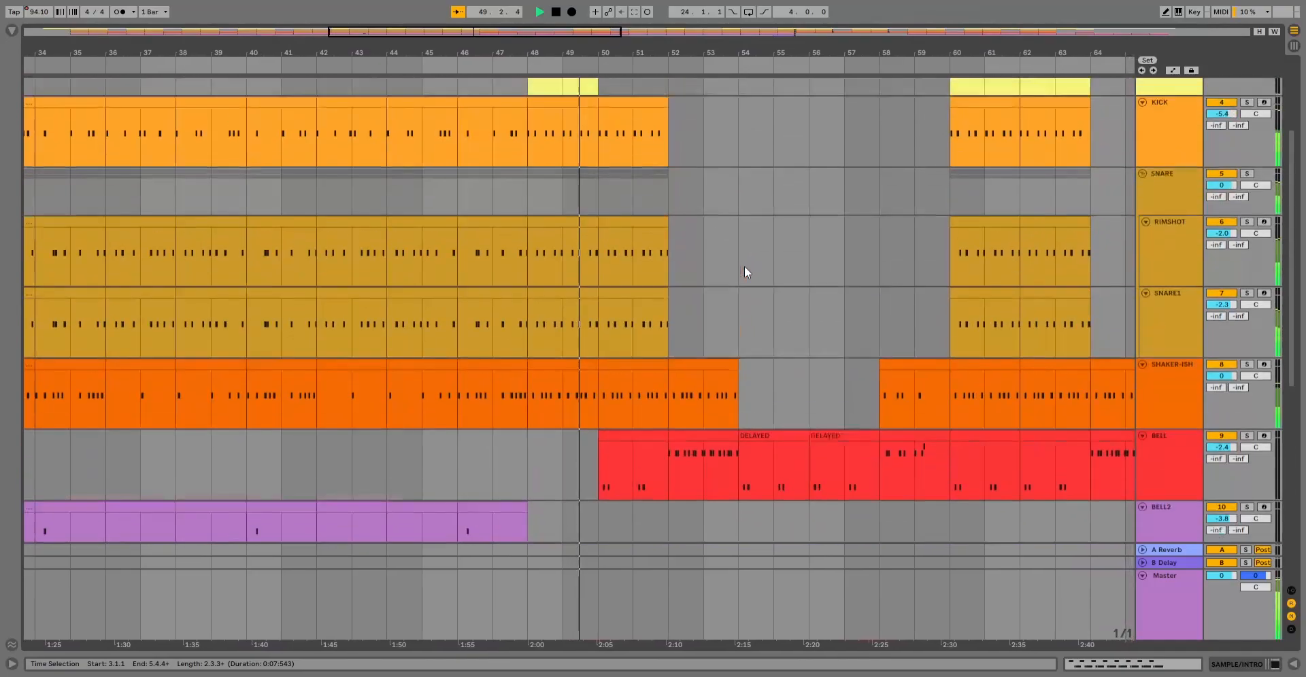
{"action": "scroll", "coordinate": [745, 270], "scroll_direction": "up", "scroll_amount": 4}
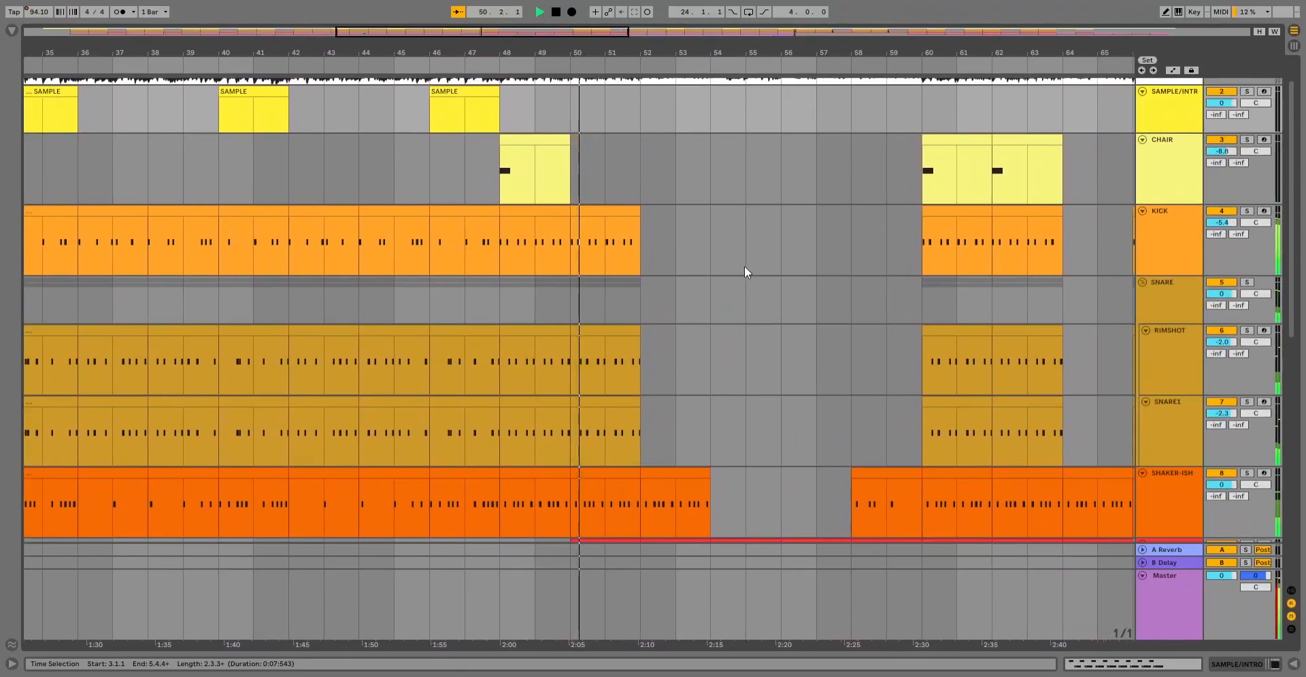
{"action": "scroll", "coordinate": [744, 272], "scroll_direction": "down", "scroll_amount": 6}
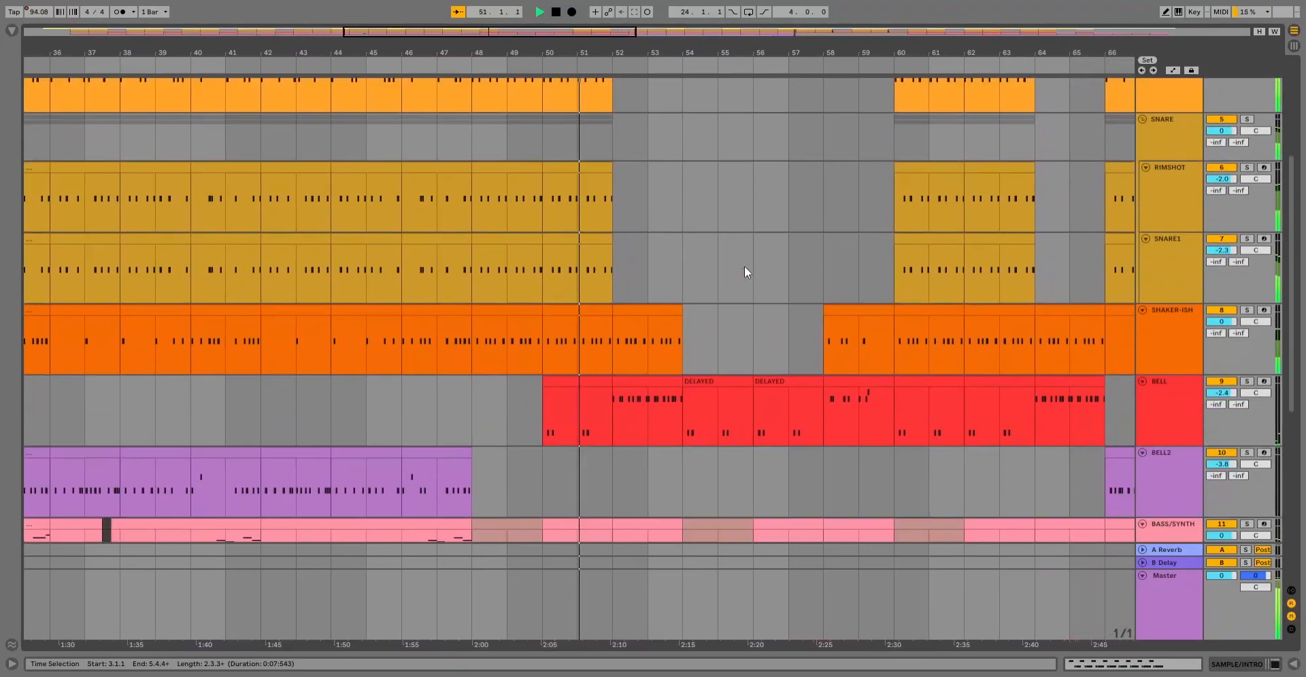
{"action": "scroll", "coordinate": [746, 272], "scroll_direction": "down", "scroll_amount": 5}
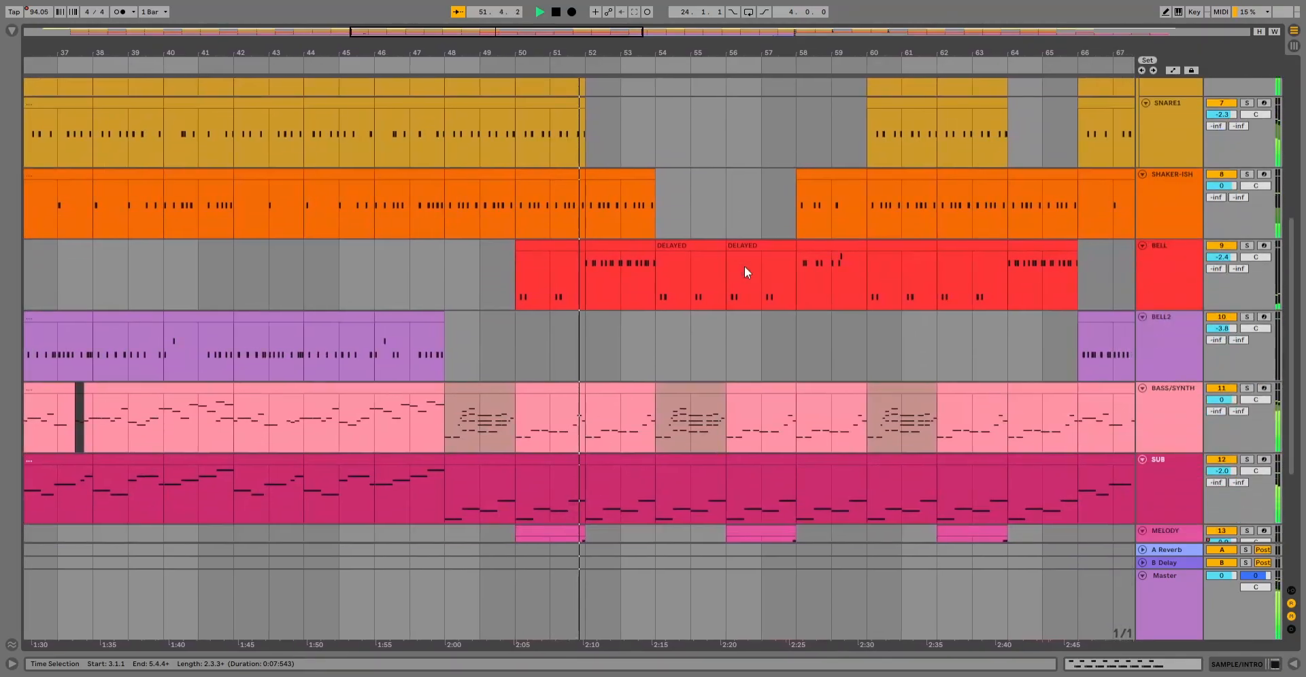
{"action": "scroll", "coordinate": [745, 272], "scroll_direction": "up", "scroll_amount": 2}
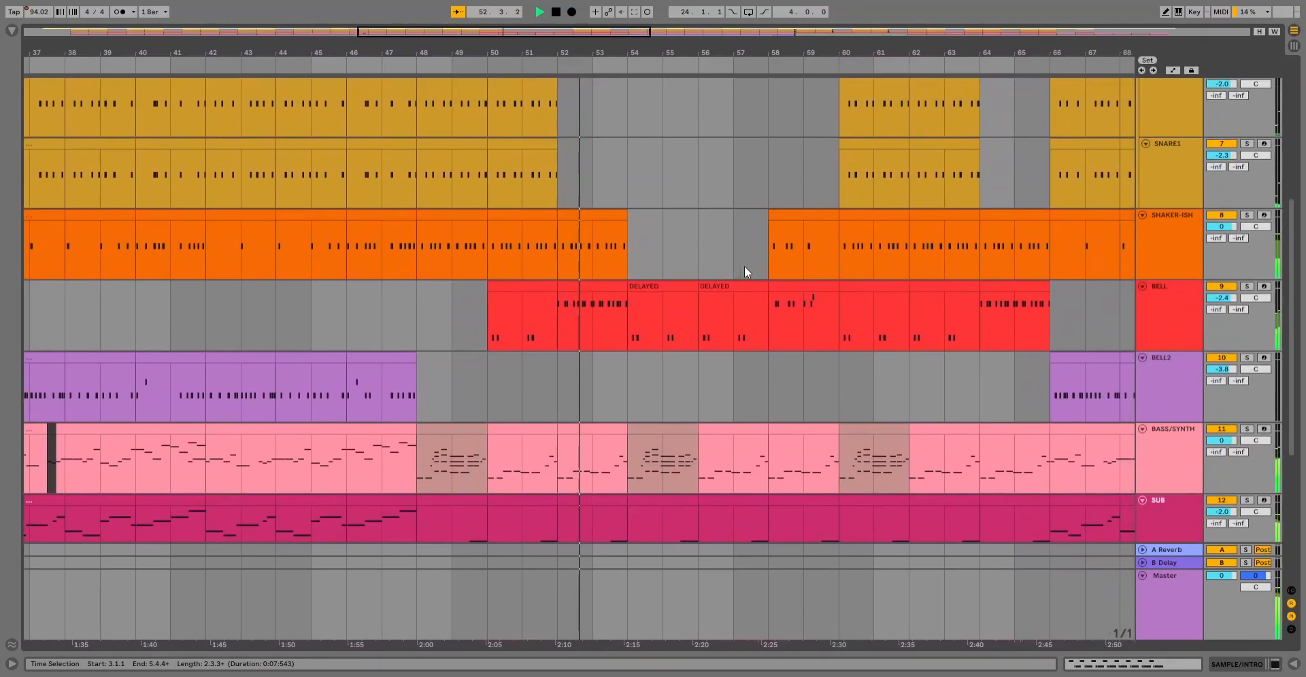
{"action": "scroll", "coordinate": [744, 268], "scroll_direction": "down", "scroll_amount": 3}
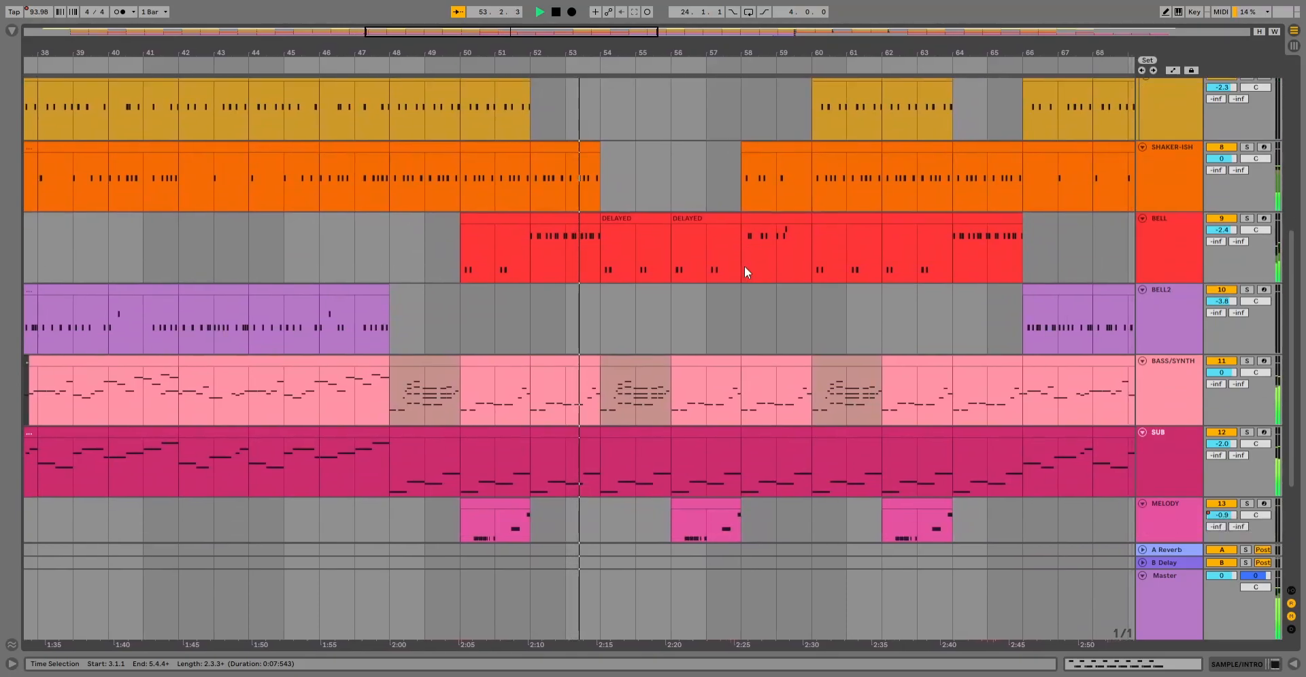
{"action": "scroll", "coordinate": [744, 273], "scroll_direction": "down", "scroll_amount": 1}
{"action": "scroll", "coordinate": [743, 273], "scroll_direction": "up", "scroll_amount": 2}
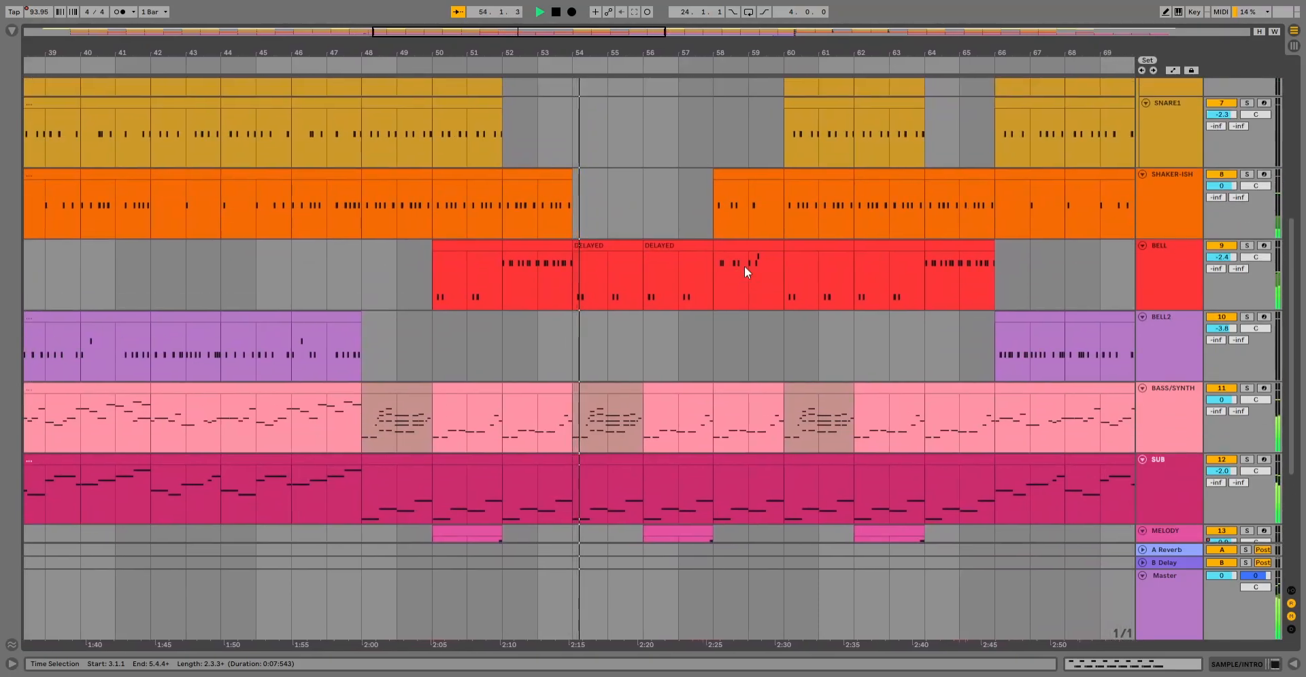
Step: Examine the BELL section with the DELAYED clips, from CHAIR down to STRINGS-ISH, while playback runs from bar 54 to bar 65
{"action": "scroll", "coordinate": [743, 272], "scroll_direction": "up", "scroll_amount": 4}
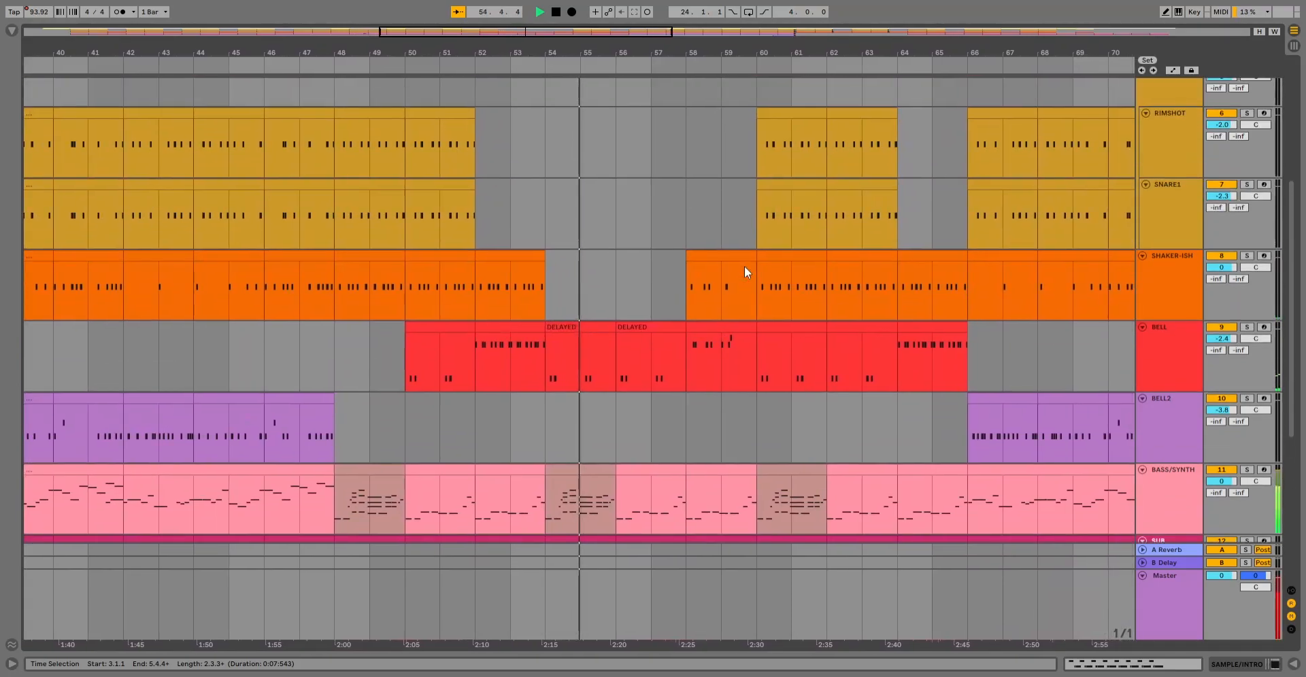
{"action": "scroll", "coordinate": [744, 273], "scroll_direction": "down", "scroll_amount": 6}
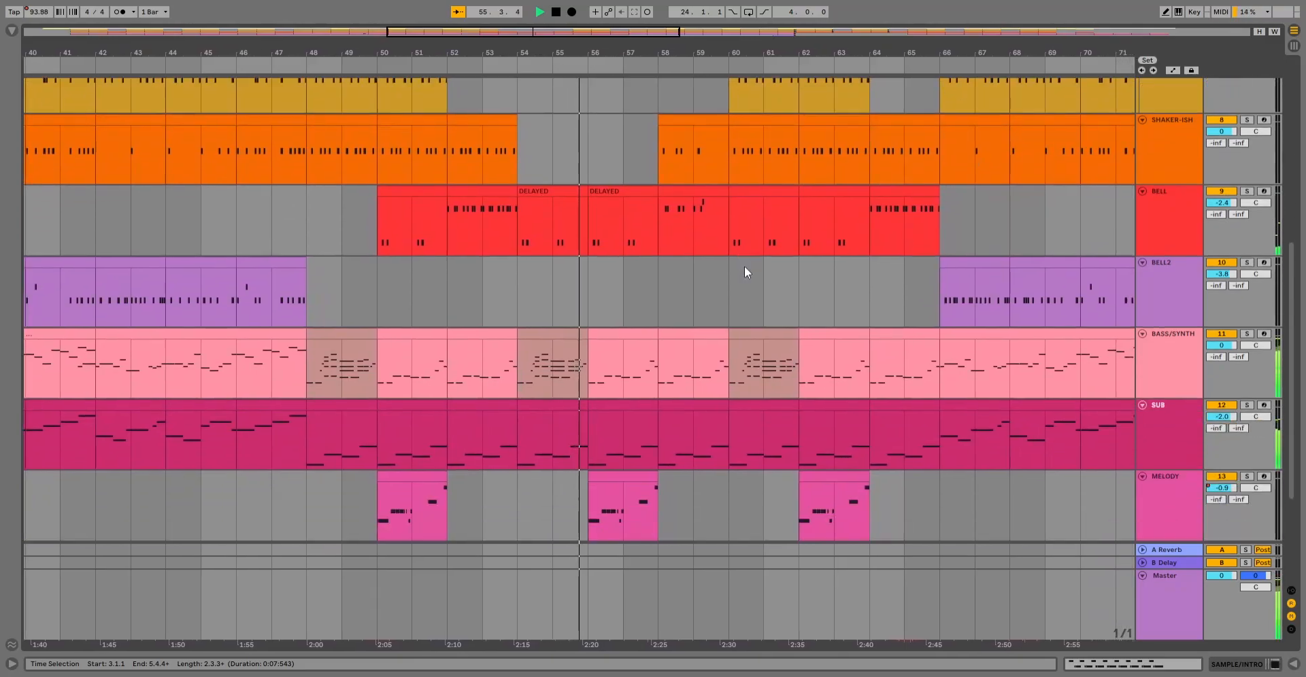
{"action": "scroll", "coordinate": [744, 269], "scroll_direction": "down", "scroll_amount": 1}
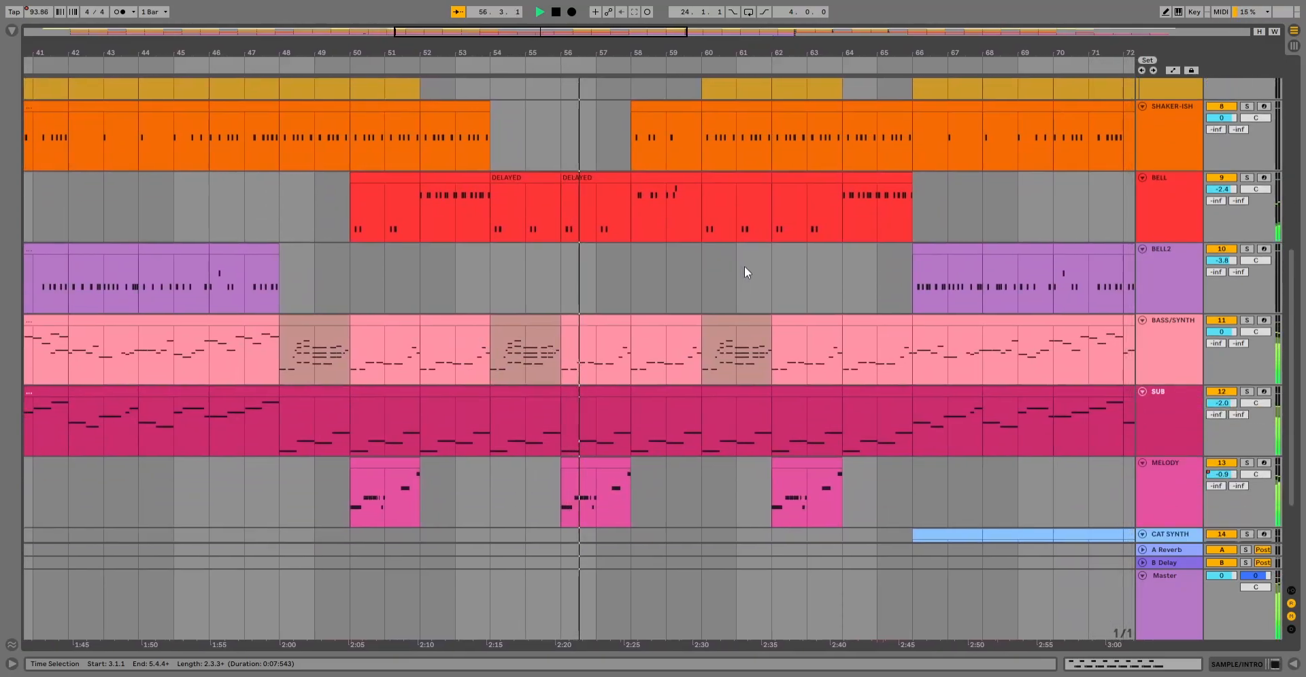
{"action": "scroll", "coordinate": [744, 273], "scroll_direction": "up", "scroll_amount": 2}
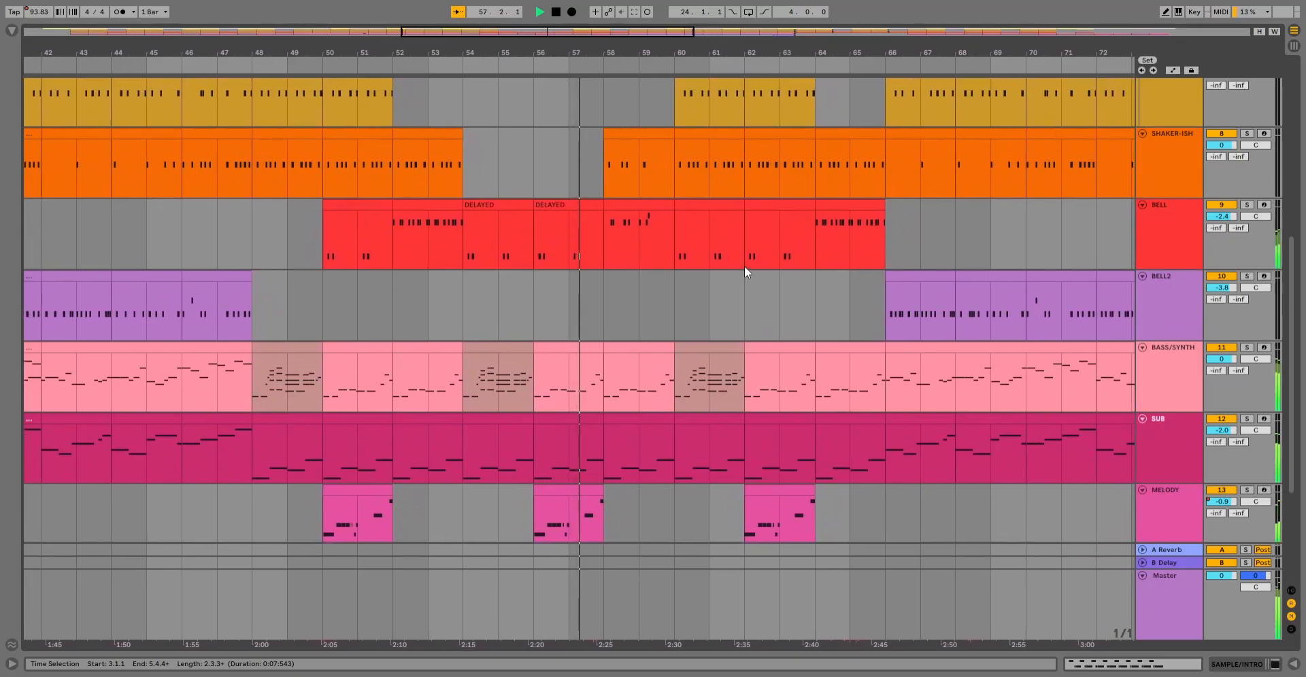
{"action": "scroll", "coordinate": [744, 273], "scroll_direction": "up", "scroll_amount": 8}
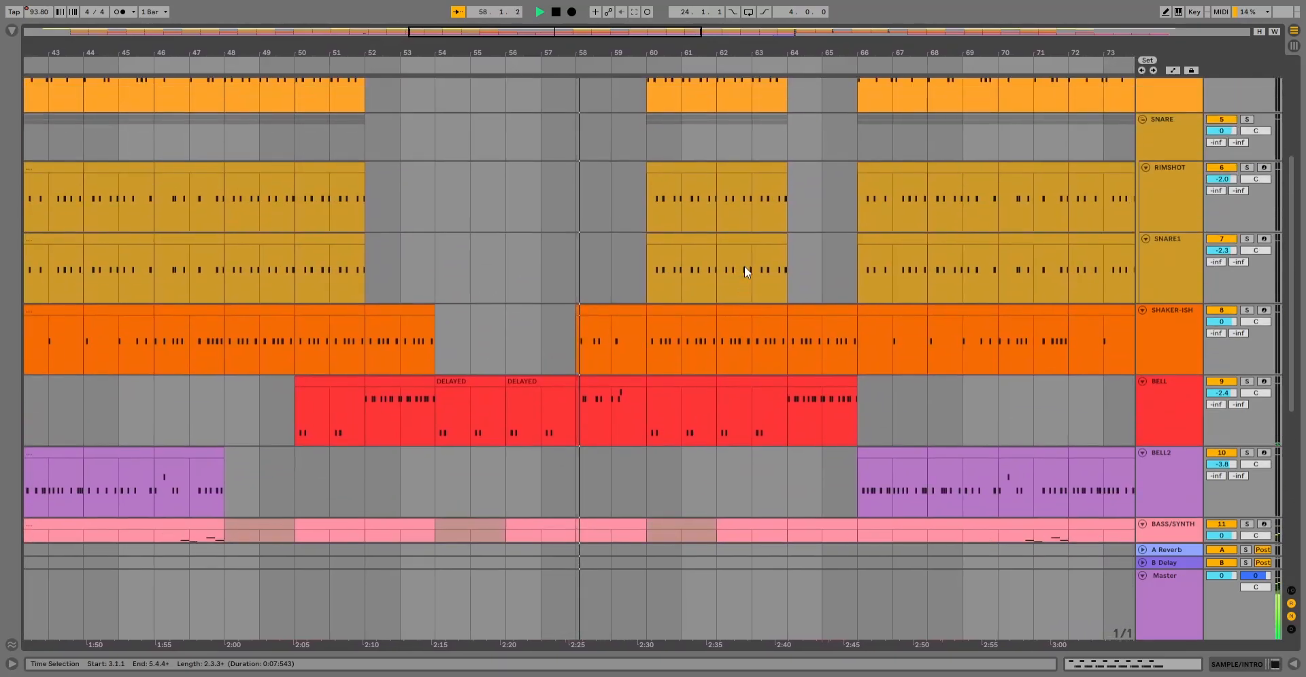
{"action": "scroll", "coordinate": [744, 272], "scroll_direction": "up", "scroll_amount": 5}
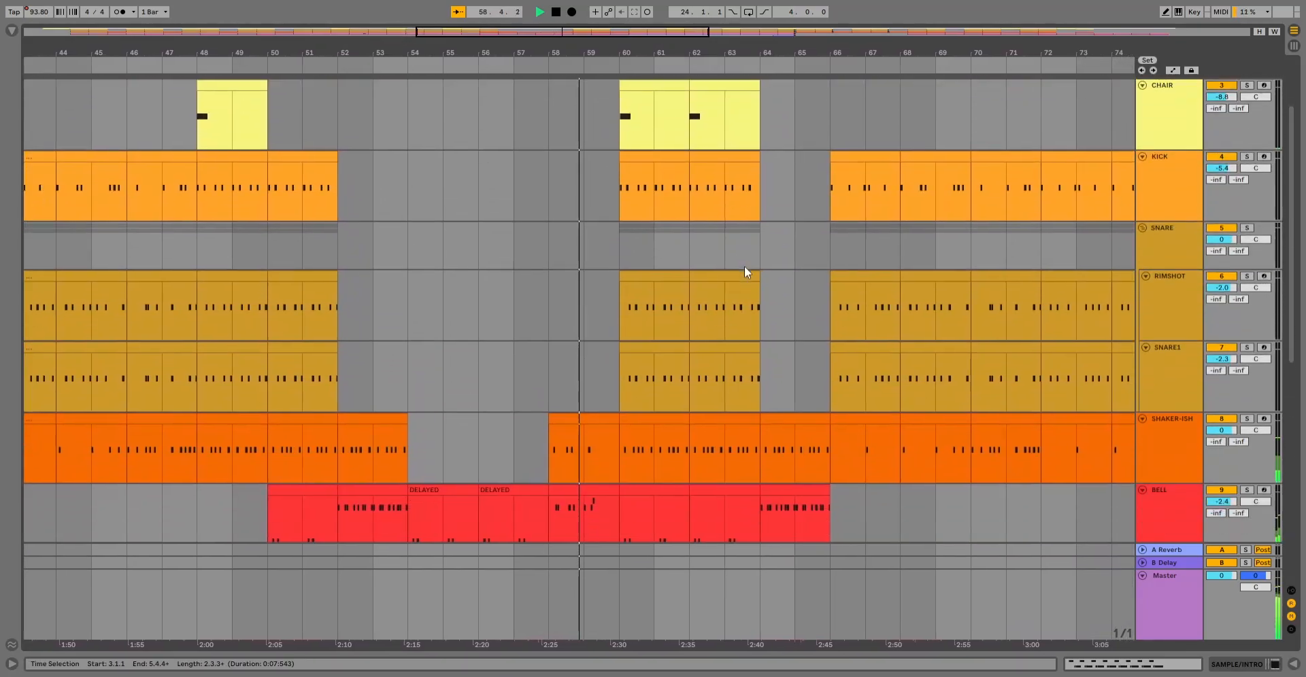
{"action": "scroll", "coordinate": [745, 272], "scroll_direction": "down", "scroll_amount": 2}
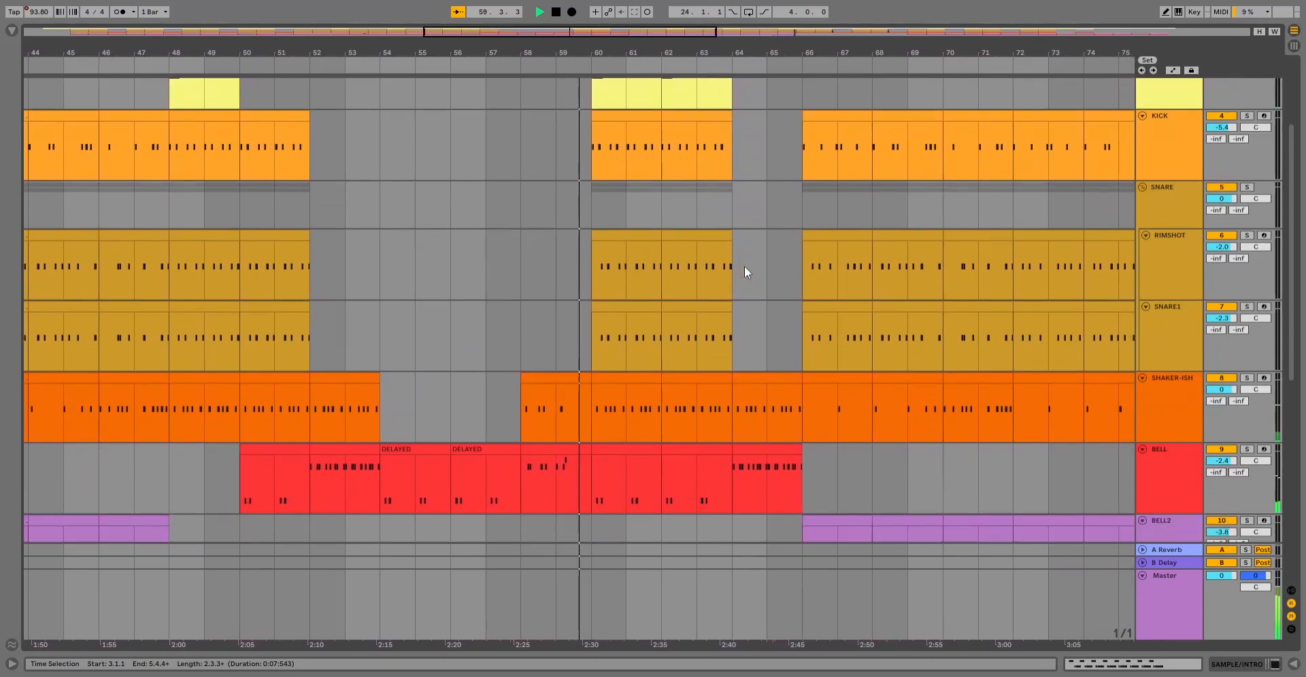
{"action": "scroll", "coordinate": [744, 266], "scroll_direction": "down", "scroll_amount": 6}
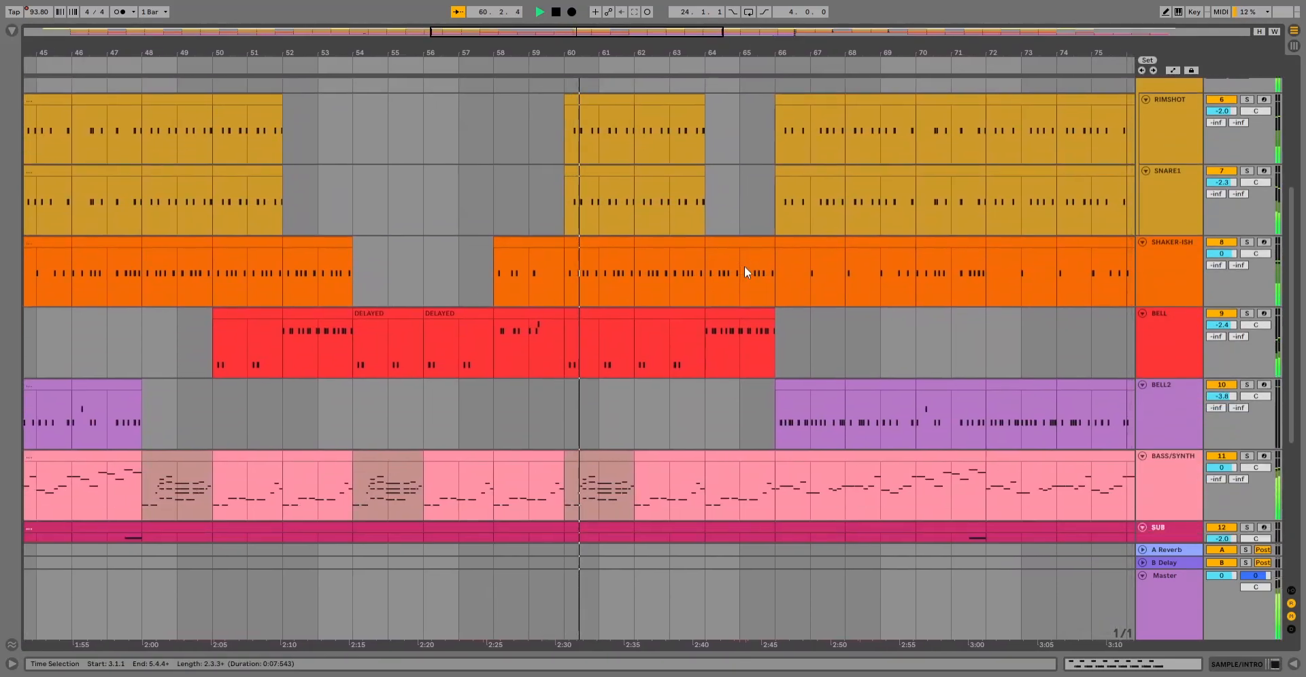
{"action": "scroll", "coordinate": [744, 266], "scroll_direction": "down", "scroll_amount": 2}
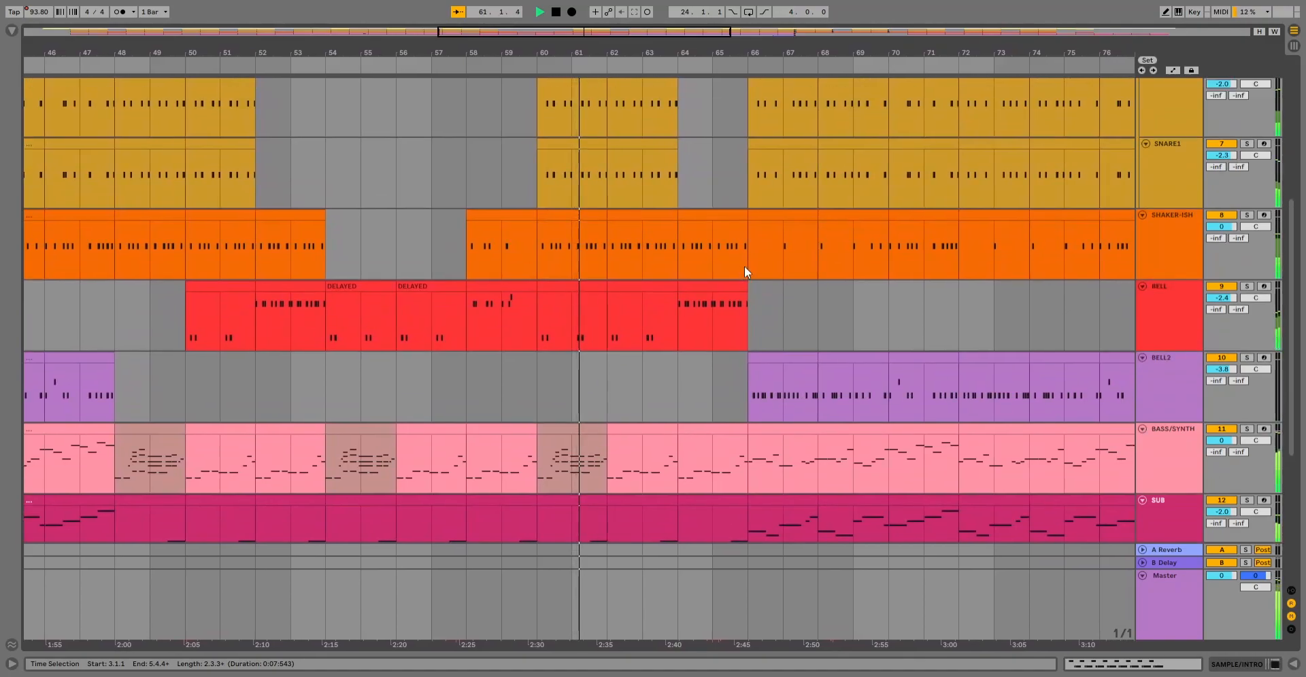
{"action": "scroll", "coordinate": [744, 272], "scroll_direction": "up", "scroll_amount": 10}
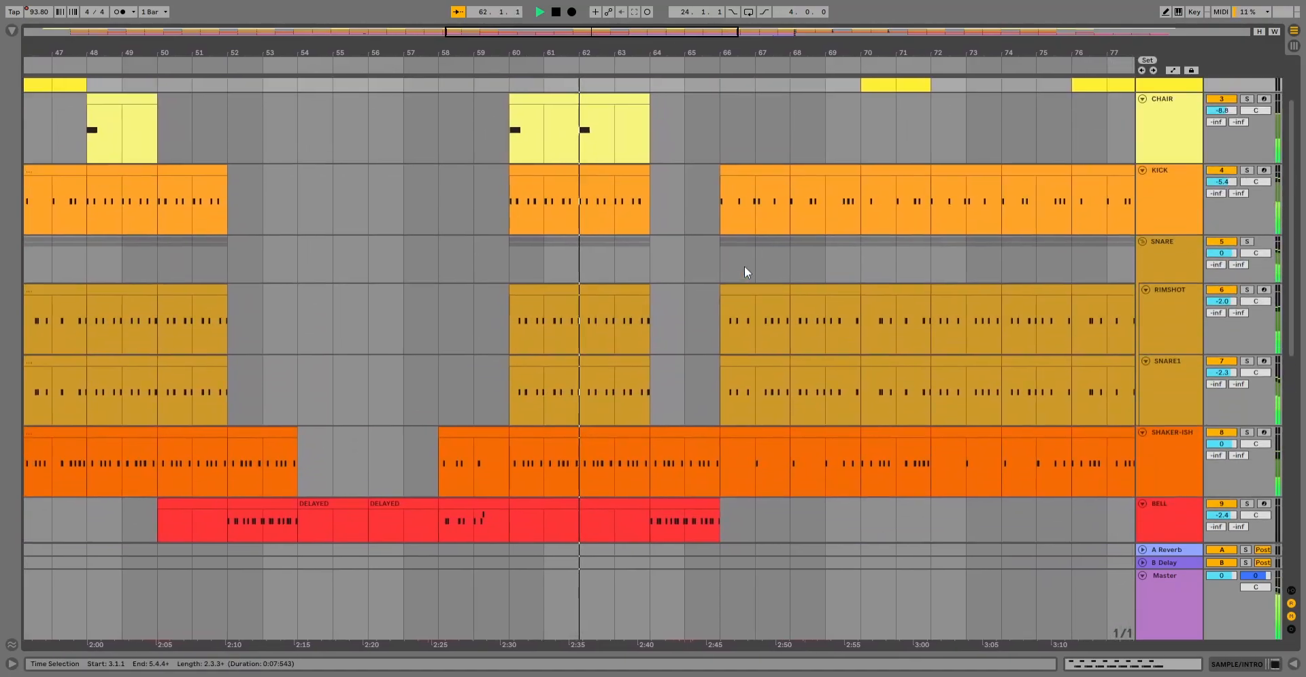
{"action": "scroll", "coordinate": [744, 272], "scroll_direction": "down", "scroll_amount": 6}
{"action": "scroll", "coordinate": [744, 272], "scroll_direction": "down", "scroll_amount": 8}
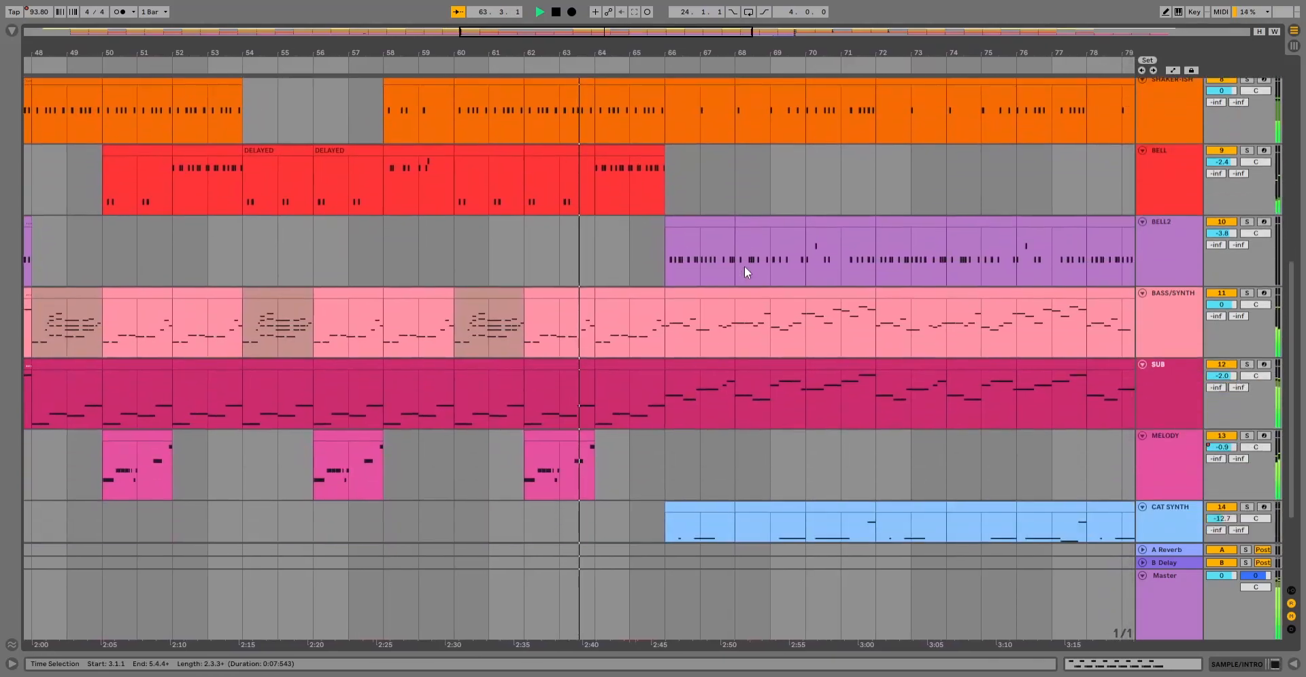
{"action": "scroll", "coordinate": [743, 266], "scroll_direction": "down", "scroll_amount": 4}
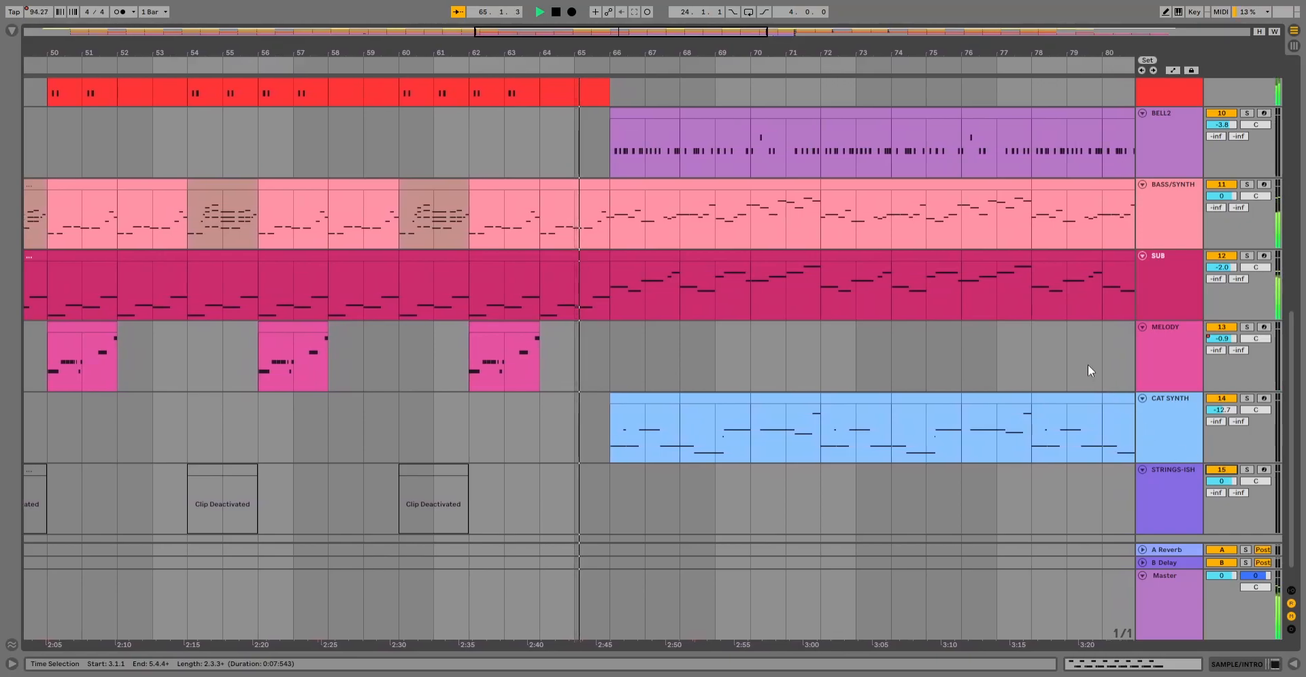
Step: Examine the drum, BELL2, BASS/SYNTH, SUB, CAT SYNTH and STRINGS-ISH tracks while playback runs from bar 65 to bar 75
{"action": "scroll", "coordinate": [1088, 364], "scroll_direction": "up", "scroll_amount": 4}
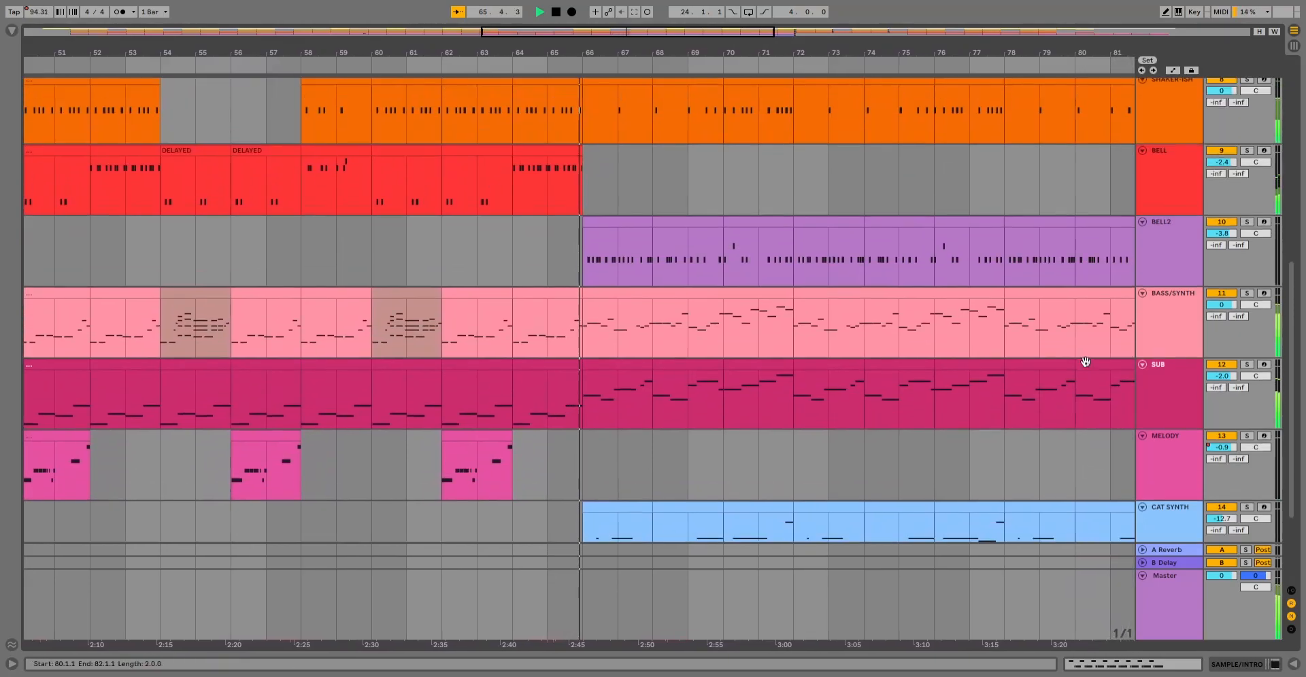
{"action": "scroll", "coordinate": [1086, 363], "scroll_direction": "up", "scroll_amount": 8}
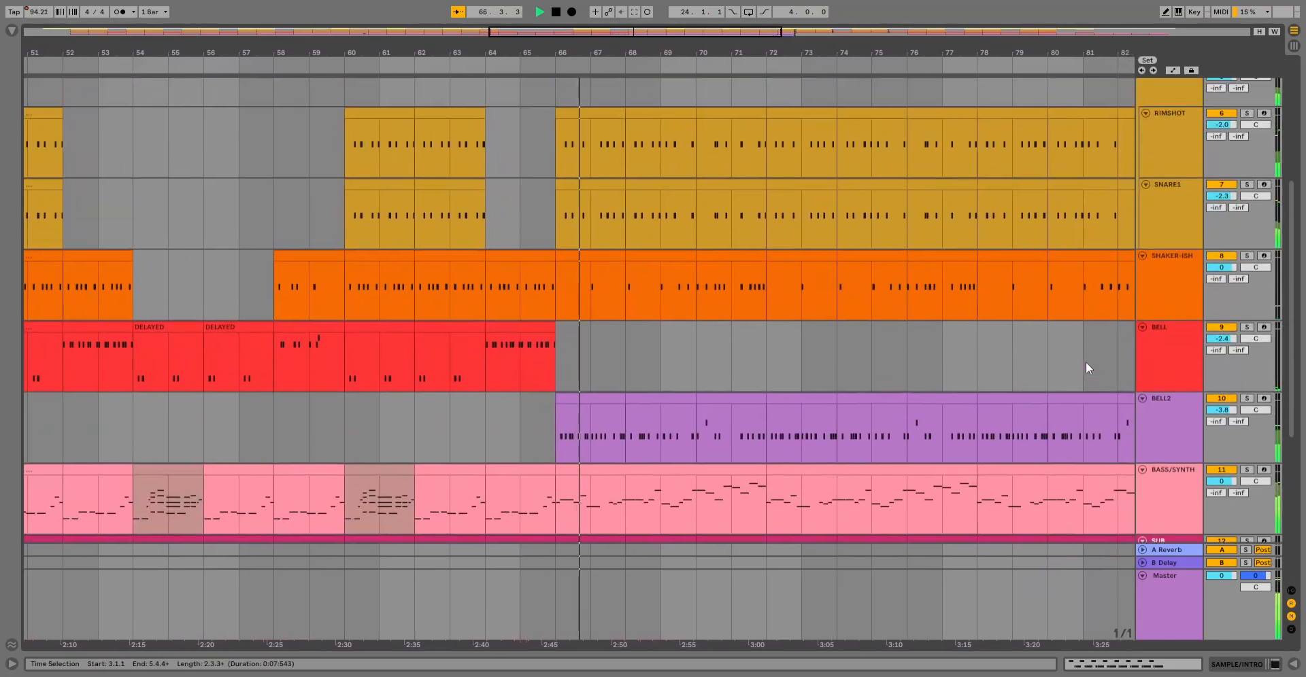
{"action": "scroll", "coordinate": [1087, 362], "scroll_direction": "up", "scroll_amount": 10}
{"action": "scroll", "coordinate": [1086, 364], "scroll_direction": "down", "scroll_amount": 15}
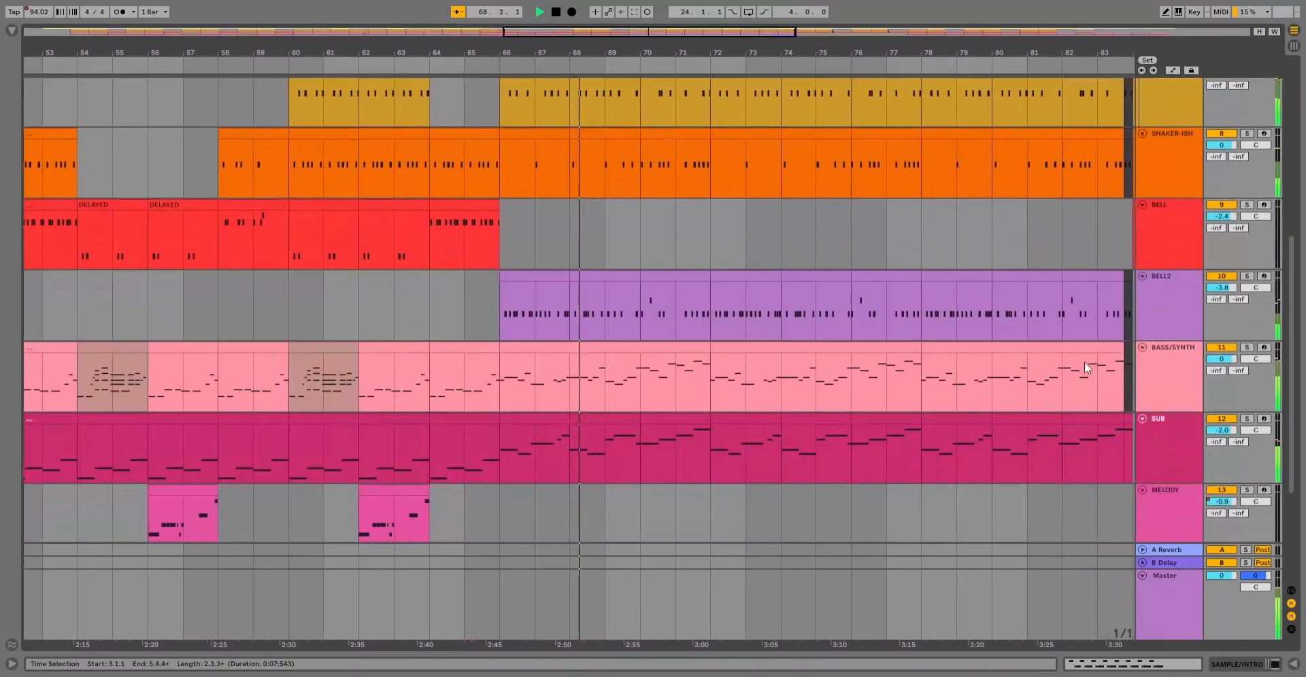
{"action": "scroll", "coordinate": [1085, 363], "scroll_direction": "down", "scroll_amount": 5}
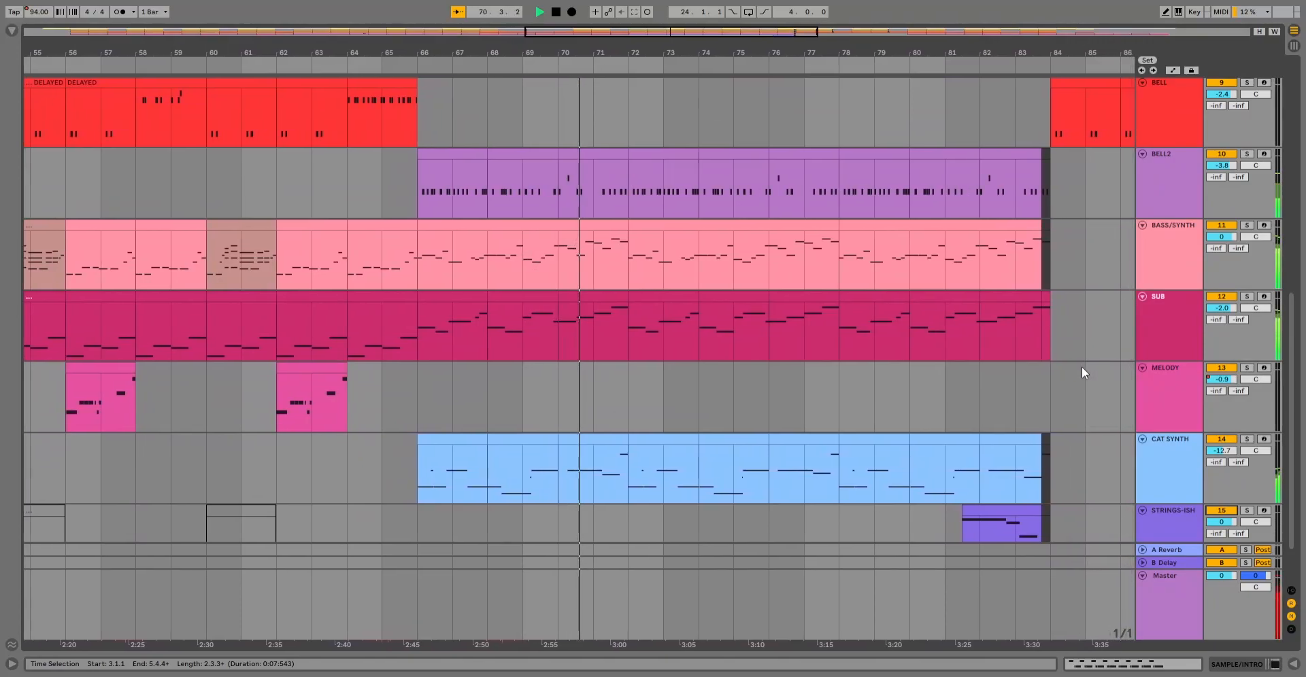
{"action": "scroll", "coordinate": [909, 389], "scroll_direction": "up", "scroll_amount": 2}
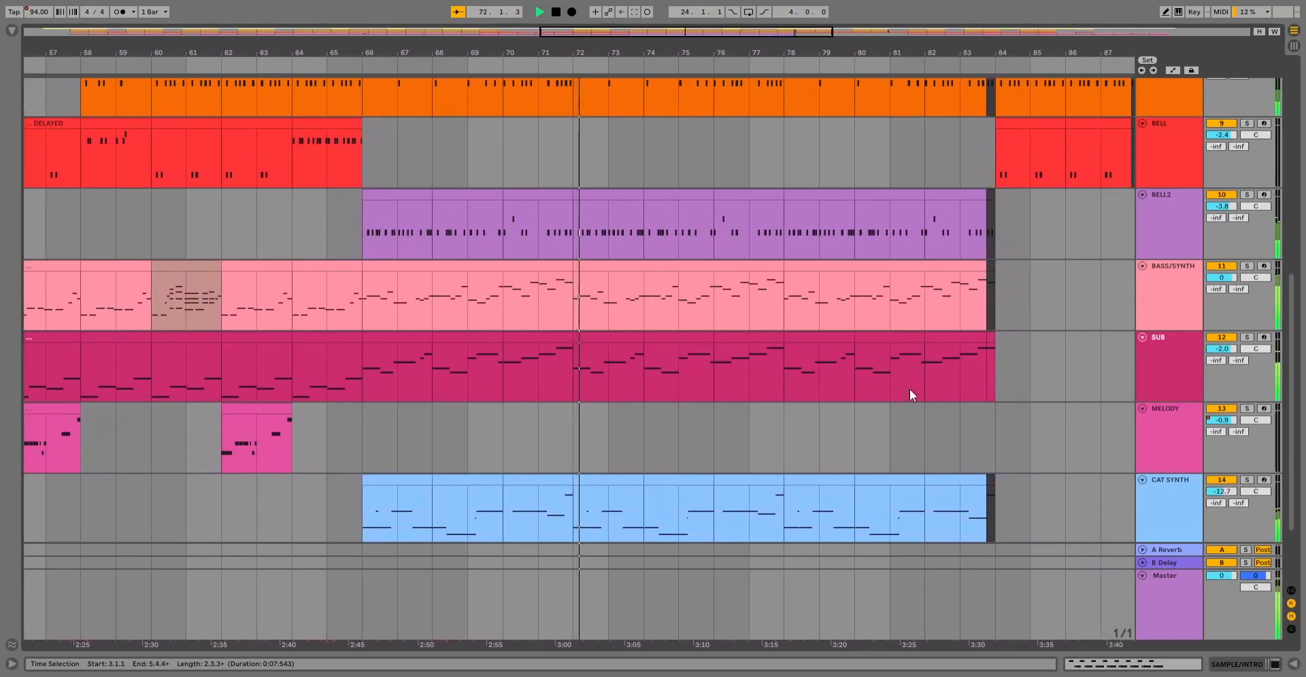
{"action": "scroll", "coordinate": [909, 395], "scroll_direction": "up", "scroll_amount": 1}
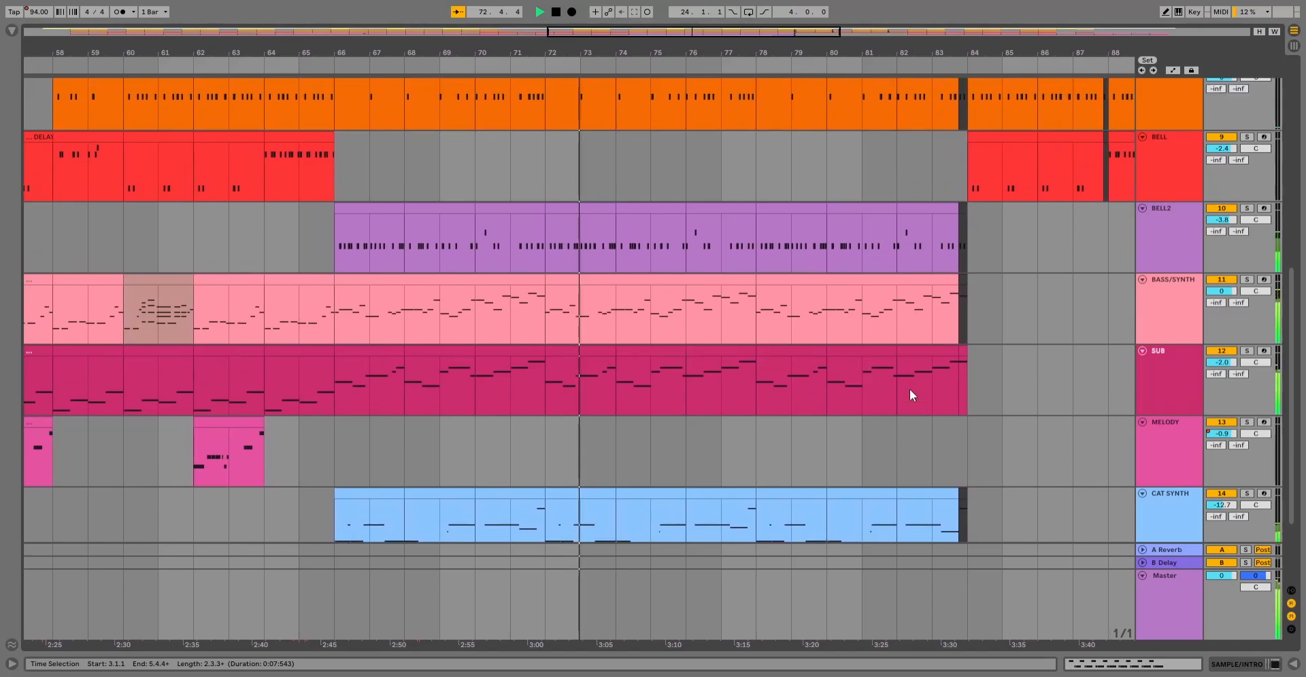
{"action": "scroll", "coordinate": [910, 389], "scroll_direction": "down", "scroll_amount": 3}
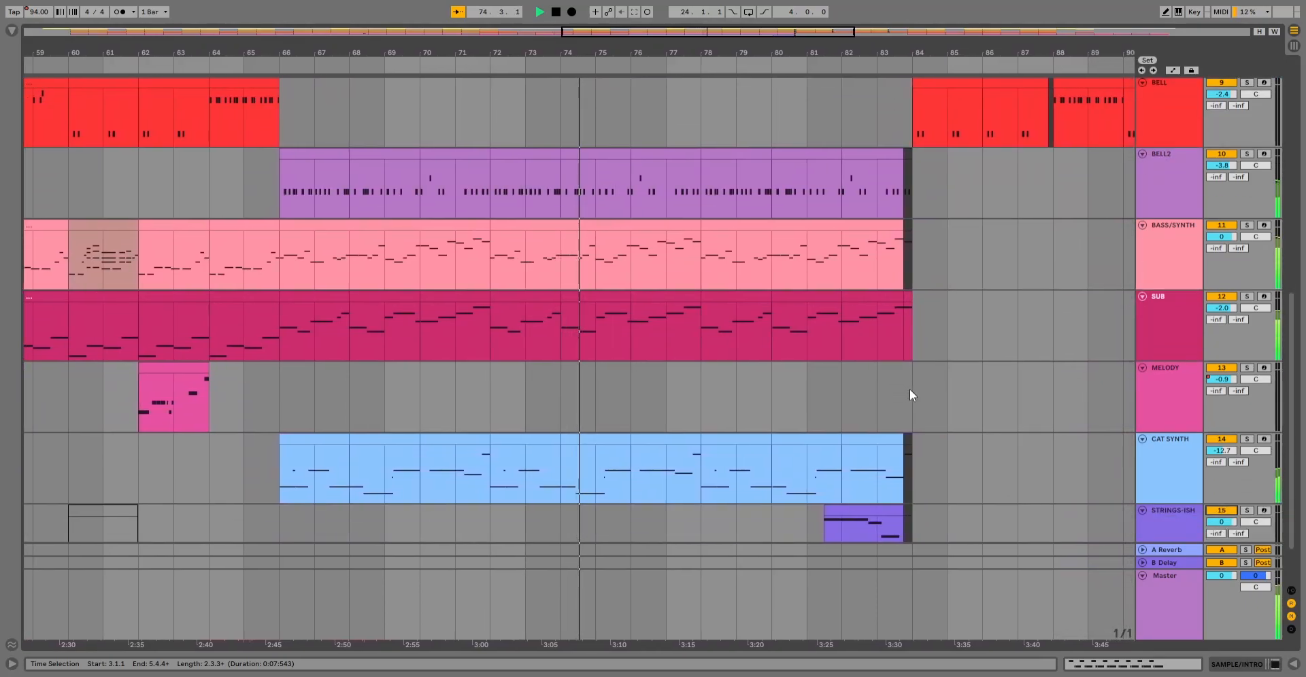
{"action": "scroll", "coordinate": [909, 389], "scroll_direction": "up", "scroll_amount": 2}
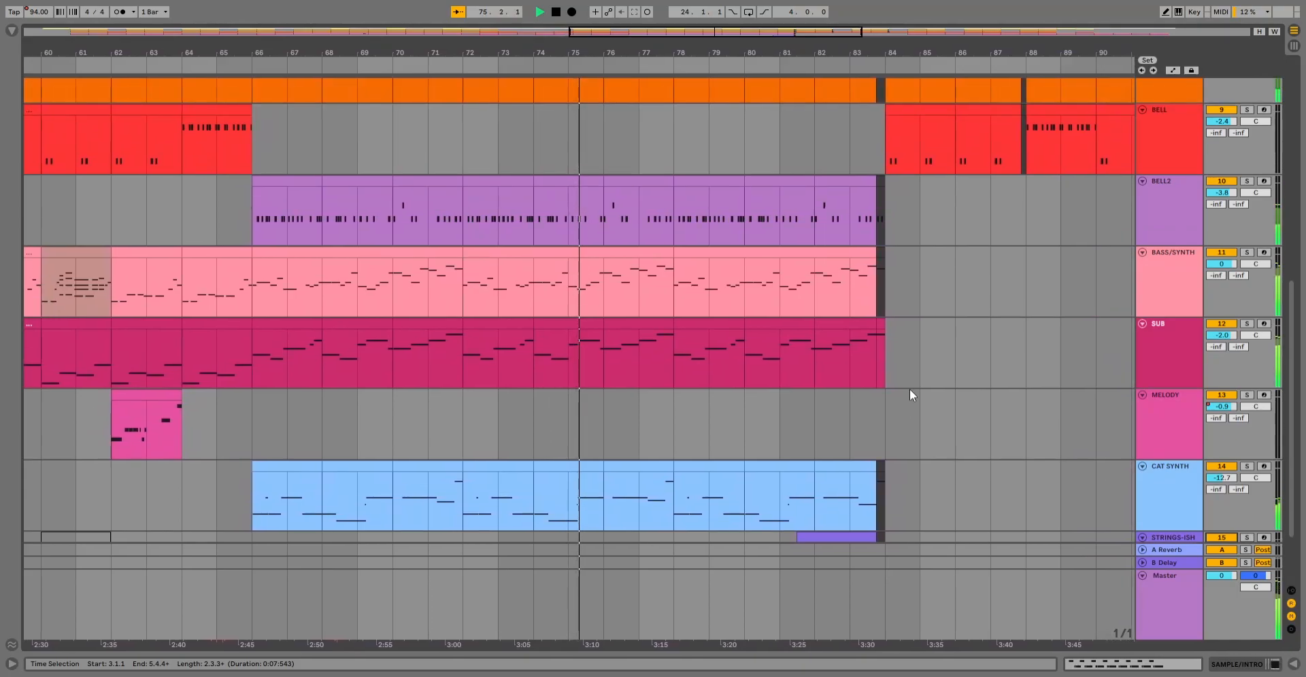
Step: Examine the tracks from CHAIR down to SUB while playback continues from bar 75 to bar 82
{"action": "scroll", "coordinate": [909, 389], "scroll_direction": "up", "scroll_amount": 5}
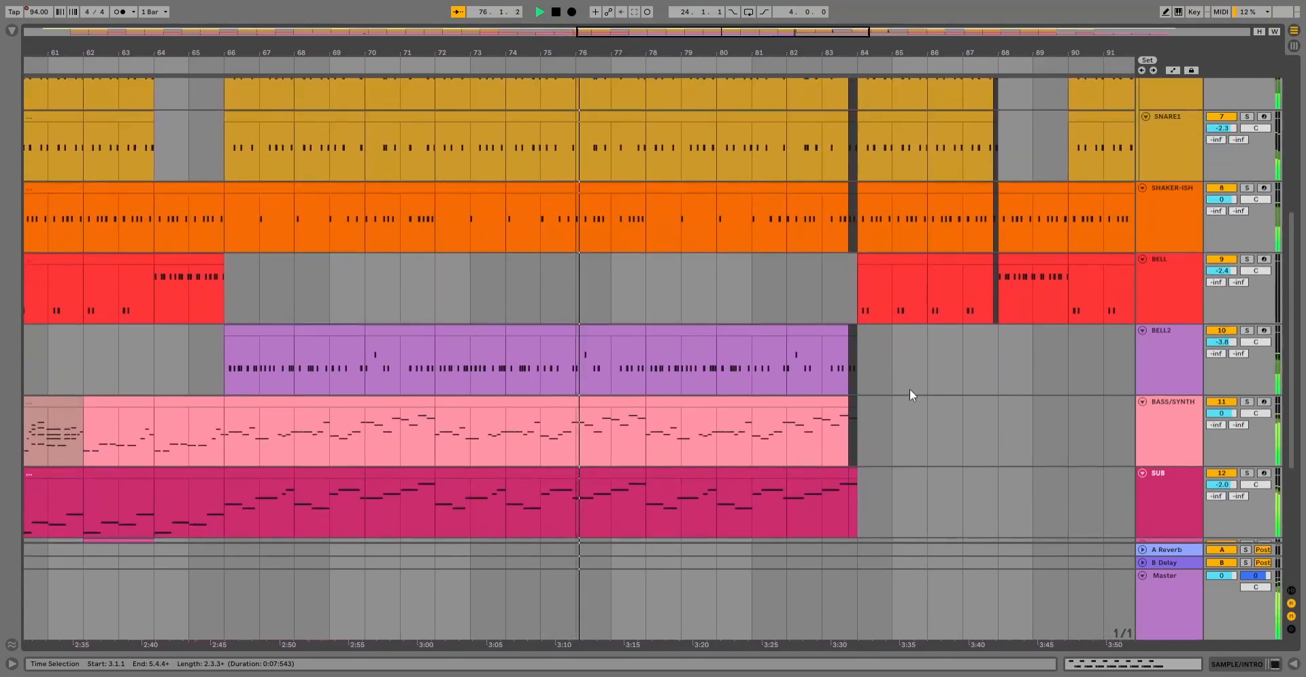
{"action": "scroll", "coordinate": [909, 388], "scroll_direction": "up", "scroll_amount": 3}
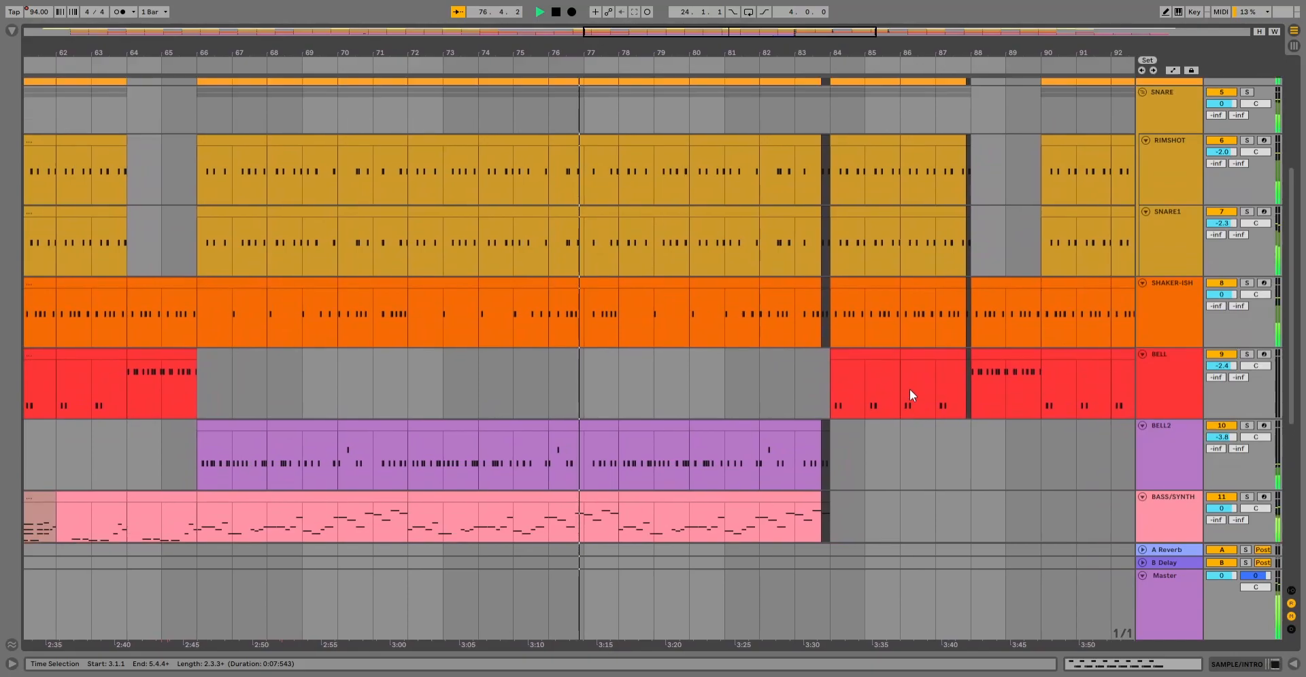
{"action": "scroll", "coordinate": [909, 389], "scroll_direction": "up", "scroll_amount": 4}
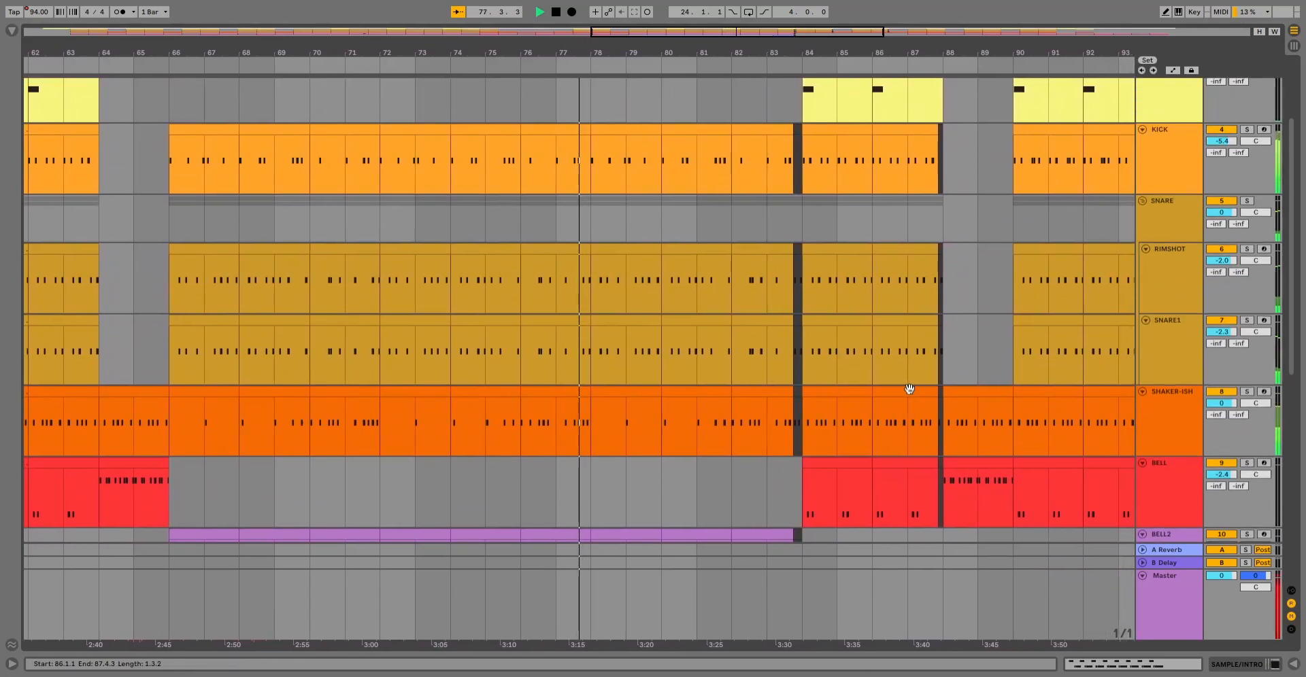
{"action": "scroll", "coordinate": [909, 389], "scroll_direction": "up", "scroll_amount": 1}
{"action": "scroll", "coordinate": [909, 389], "scroll_direction": "down", "scroll_amount": 6}
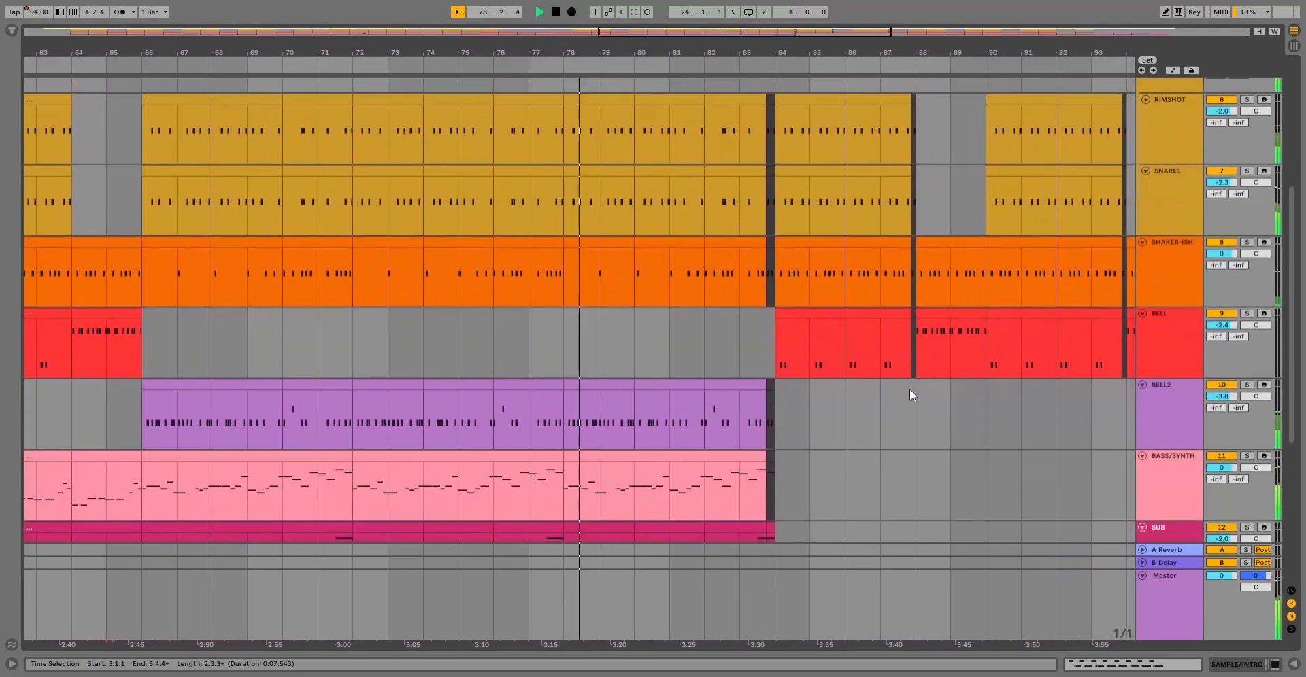
{"action": "scroll", "coordinate": [910, 389], "scroll_direction": "down", "scroll_amount": 7}
{"action": "scroll", "coordinate": [909, 389], "scroll_direction": "up", "scroll_amount": 4}
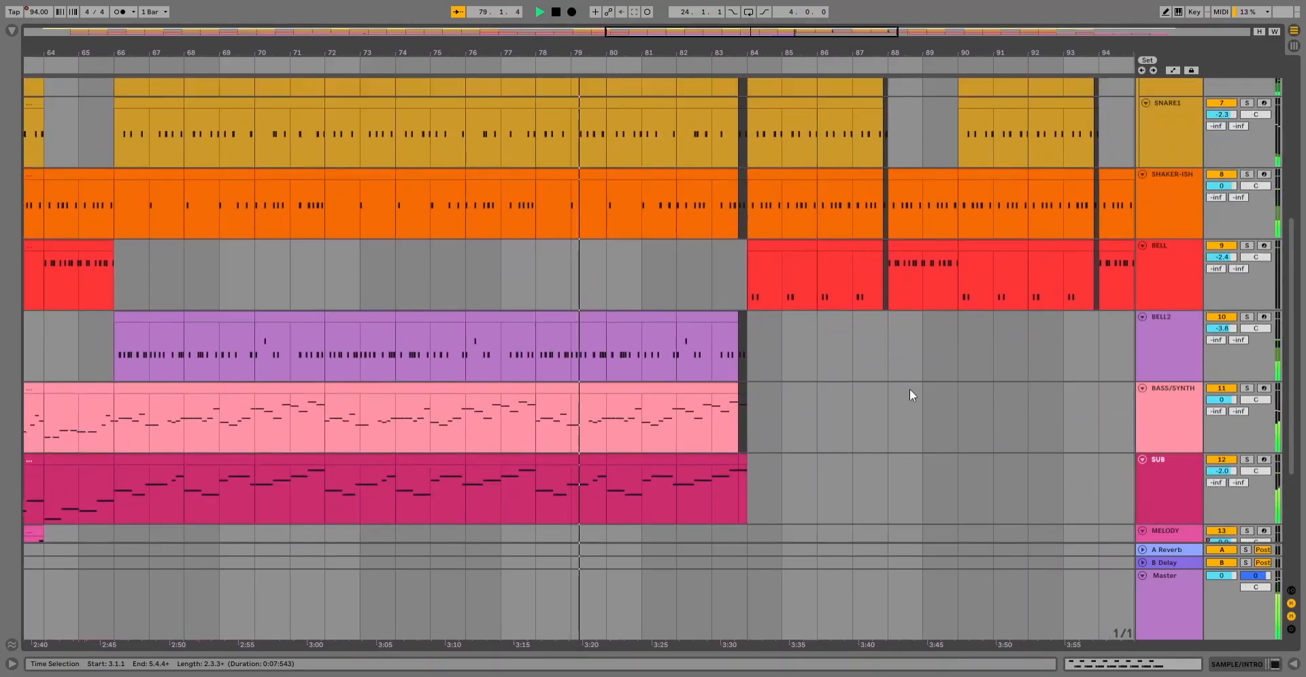
{"action": "scroll", "coordinate": [909, 389], "scroll_direction": "up", "scroll_amount": 3}
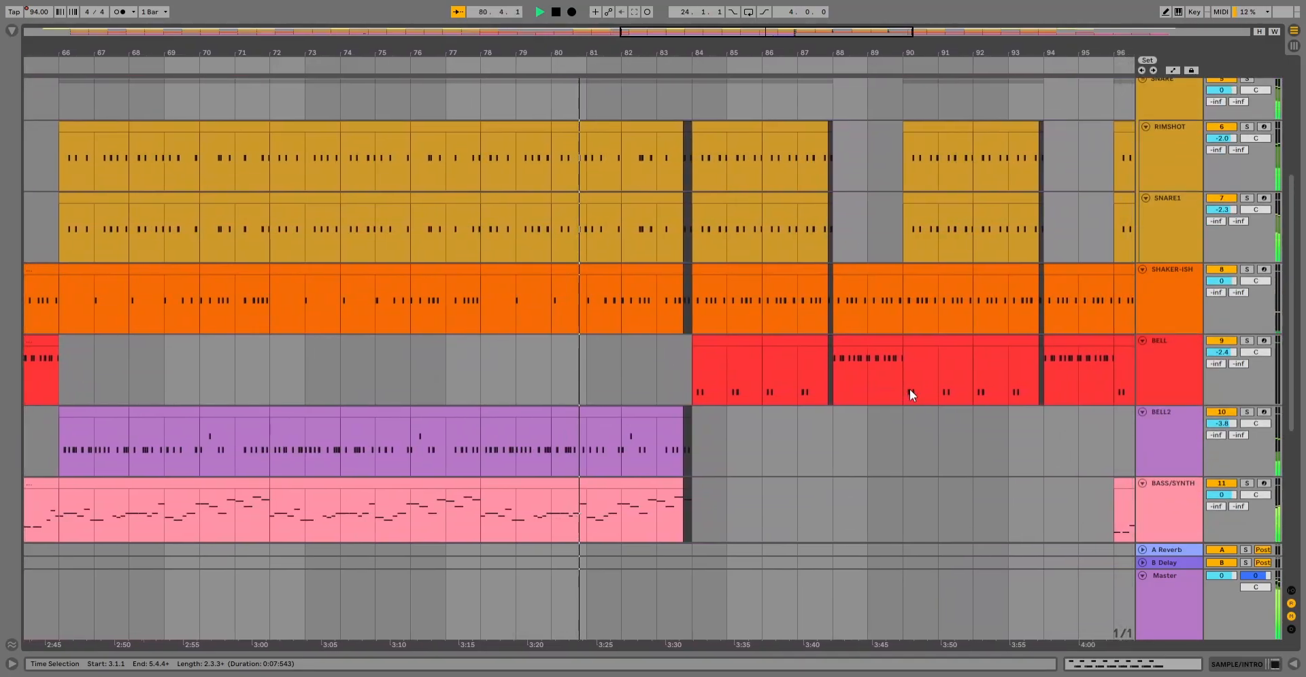
{"action": "scroll", "coordinate": [909, 388], "scroll_direction": "down", "scroll_amount": 2}
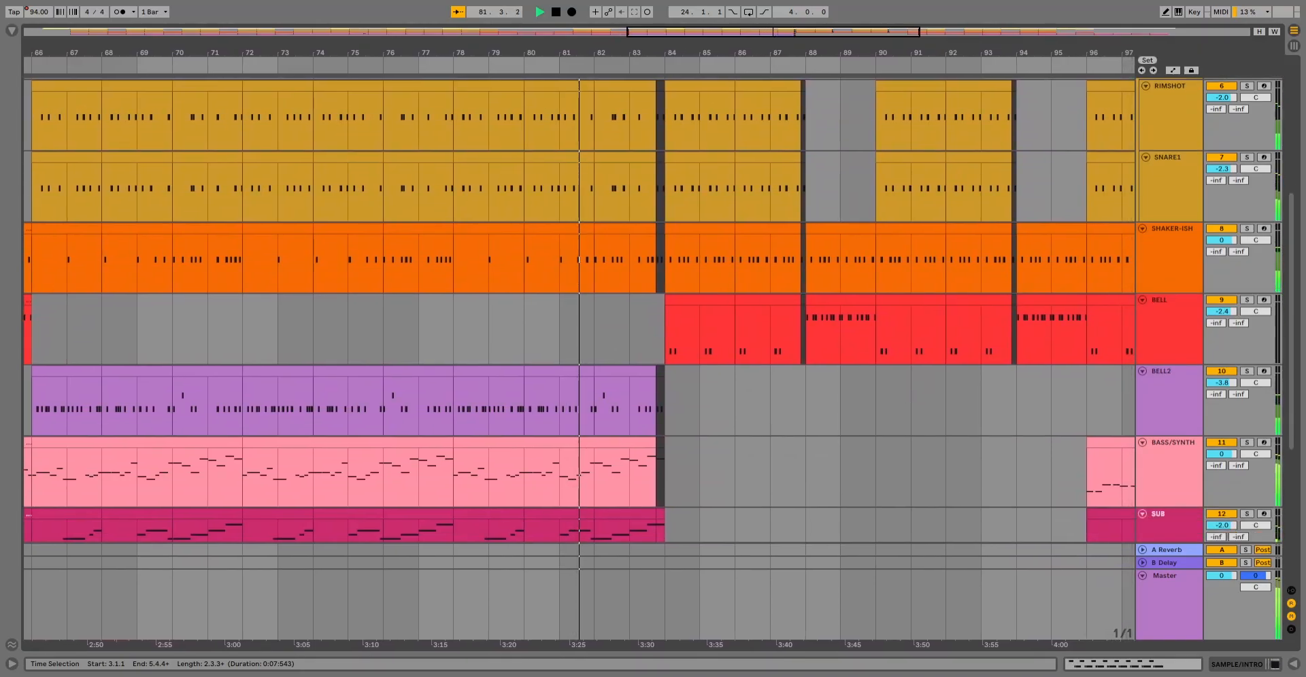
{"action": "scroll", "coordinate": [910, 390], "scroll_direction": "down", "scroll_amount": 6}
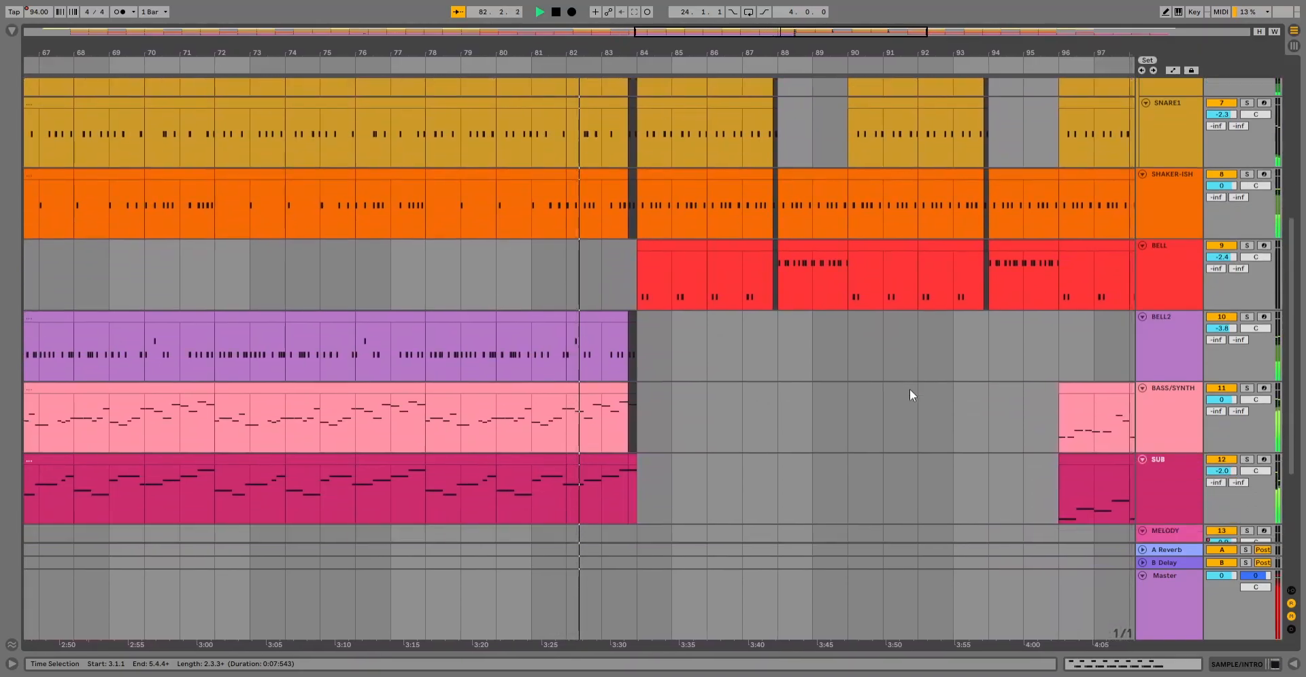
Step: Examine the tracks between KICK and STRINGS-ISH while playback runs from bar 82 to bar 89
{"action": "scroll", "coordinate": [910, 391], "scroll_direction": "down", "scroll_amount": 5}
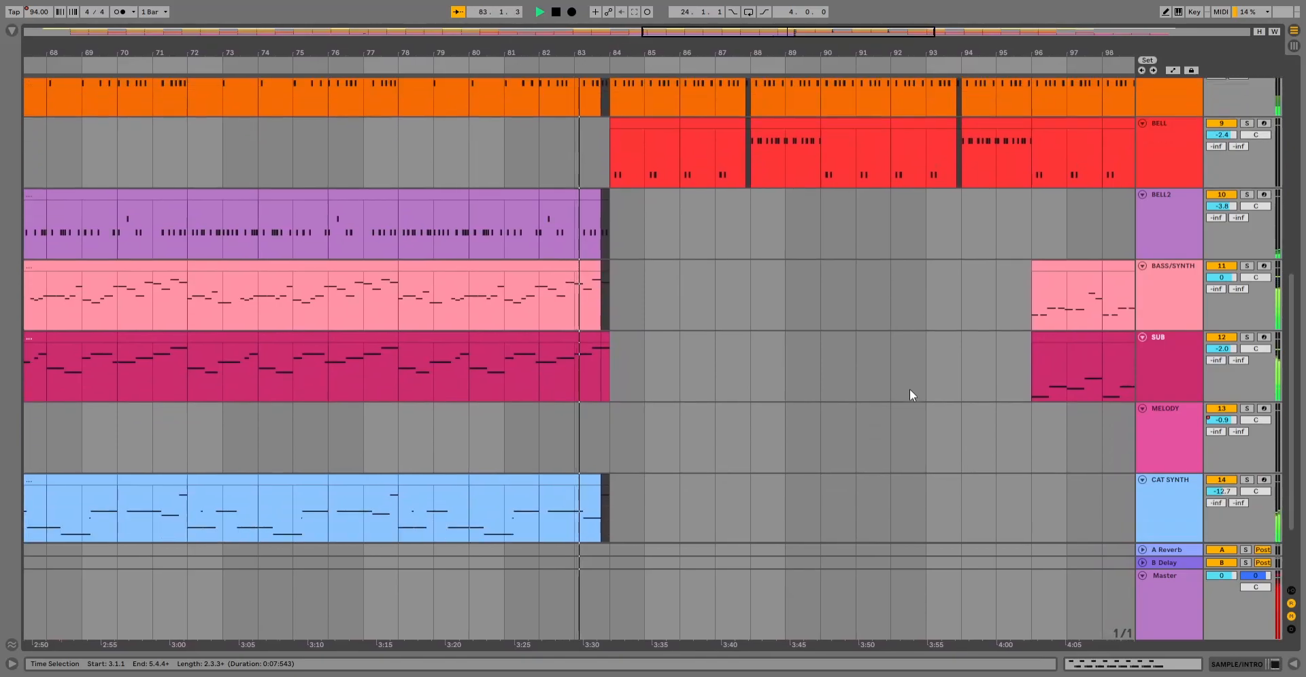
{"action": "scroll", "coordinate": [912, 395], "scroll_direction": "down", "scroll_amount": 3}
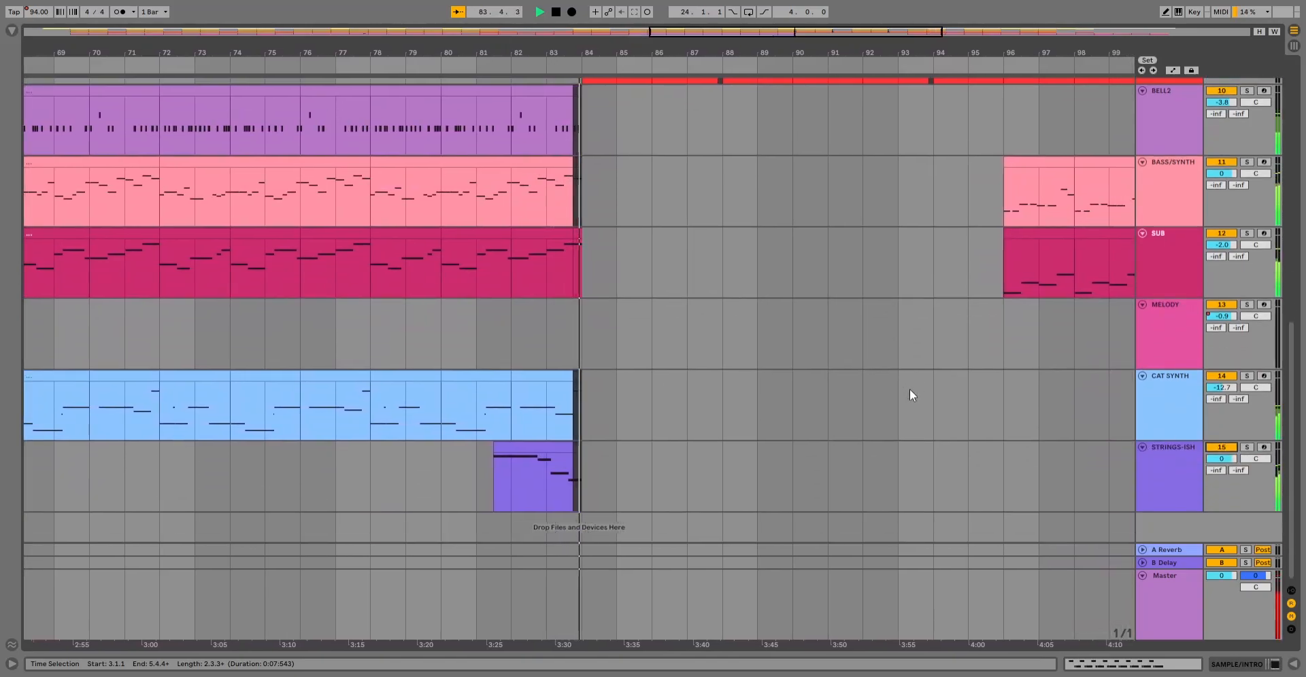
{"action": "scroll", "coordinate": [912, 395], "scroll_direction": "up", "scroll_amount": 9}
{"action": "scroll", "coordinate": [911, 395], "scroll_direction": "up", "scroll_amount": 13}
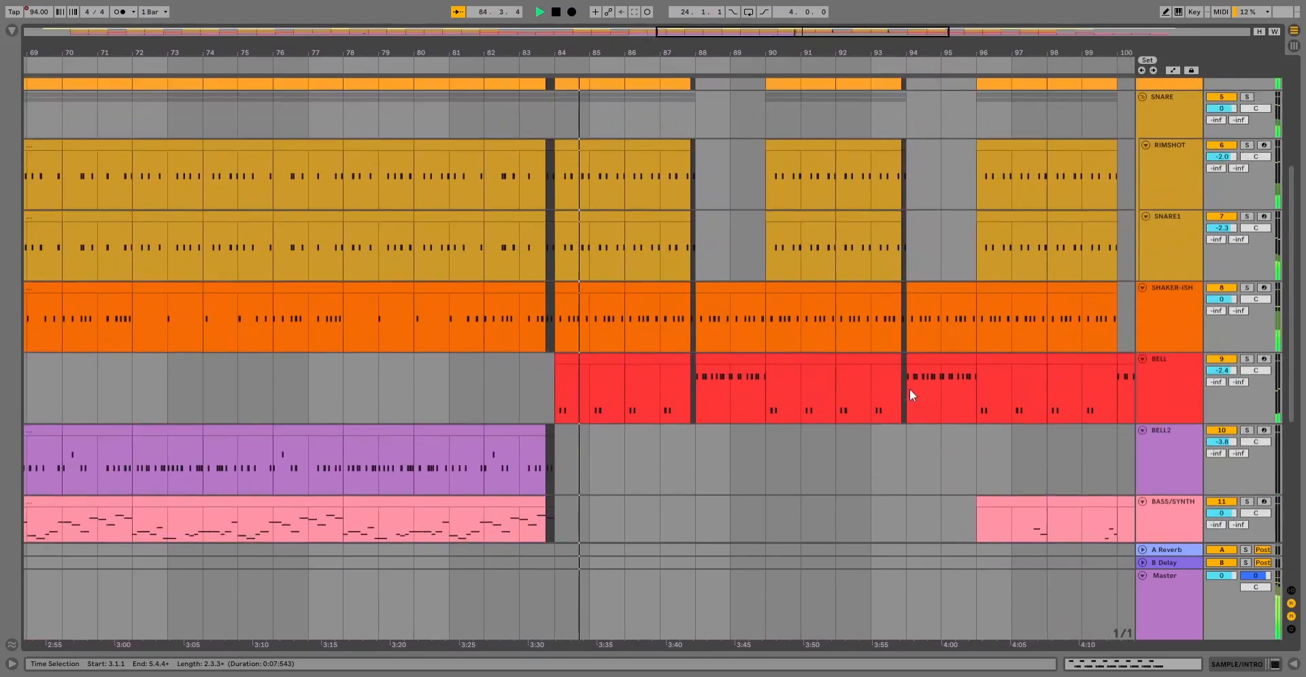
{"action": "scroll", "coordinate": [911, 394], "scroll_direction": "down", "scroll_amount": 3}
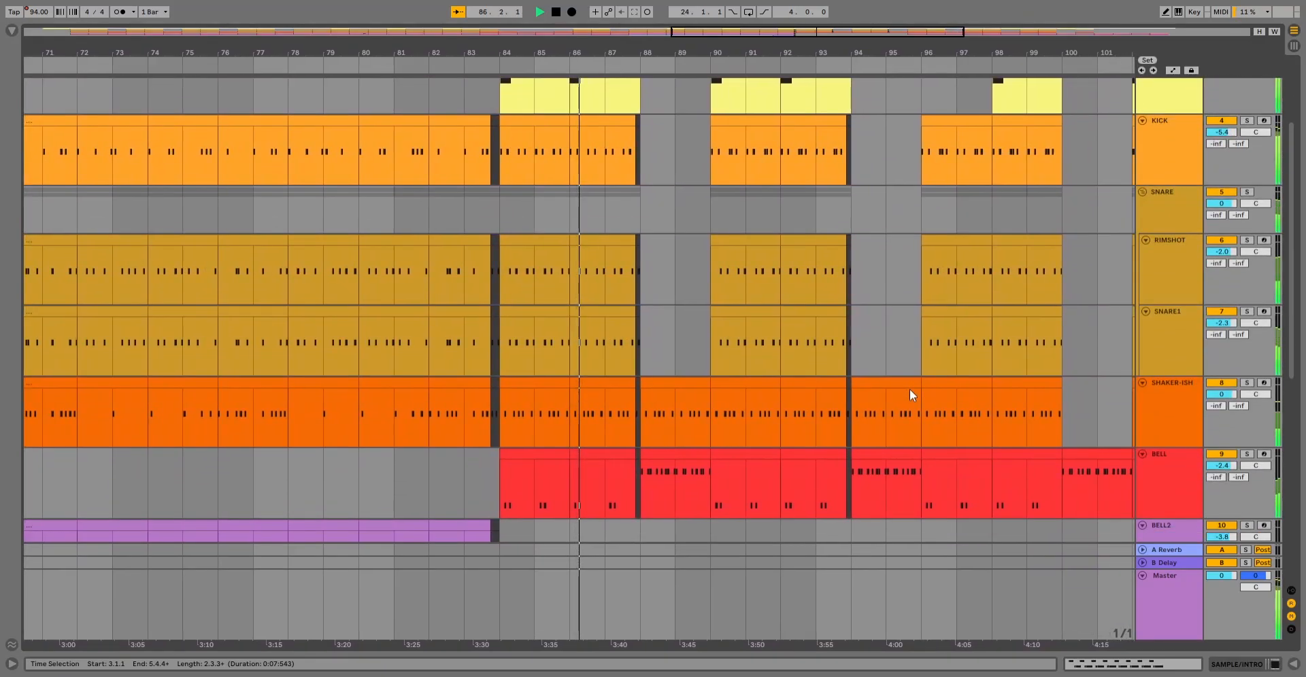
{"action": "scroll", "coordinate": [910, 391], "scroll_direction": "down", "scroll_amount": 6}
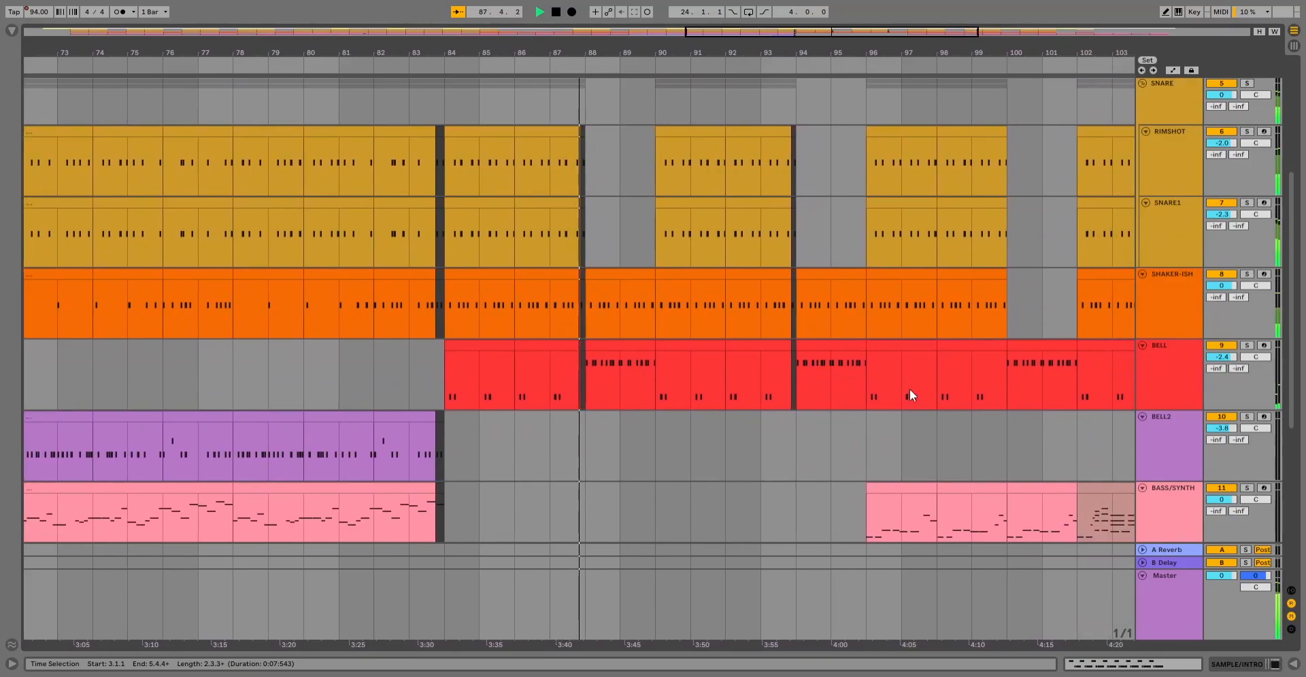
{"action": "scroll", "coordinate": [910, 389], "scroll_direction": "down", "scroll_amount": 2}
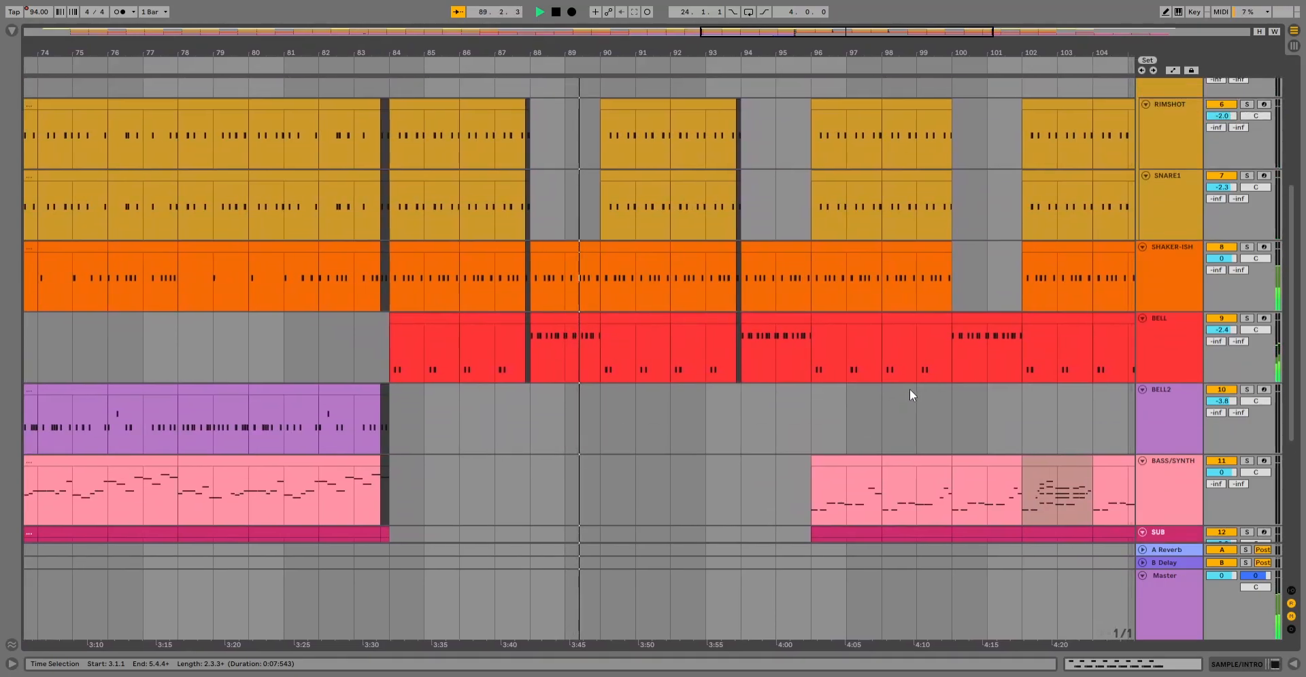
Step: Examine the tracks from SAMPLE/INTRO and CHAIR down to MELODY while playback runs from bar 89 to bar 96
{"action": "scroll", "coordinate": [910, 389], "scroll_direction": "up", "scroll_amount": 5}
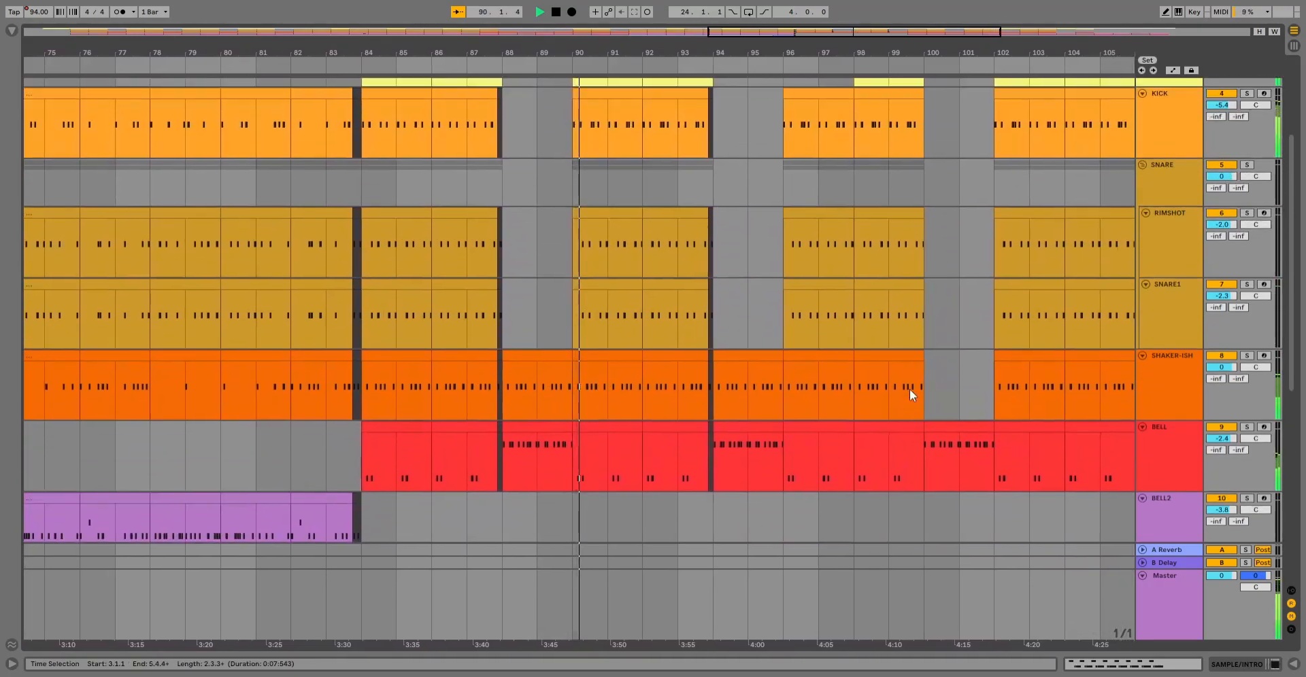
{"action": "scroll", "coordinate": [910, 389], "scroll_direction": "down", "scroll_amount": 3}
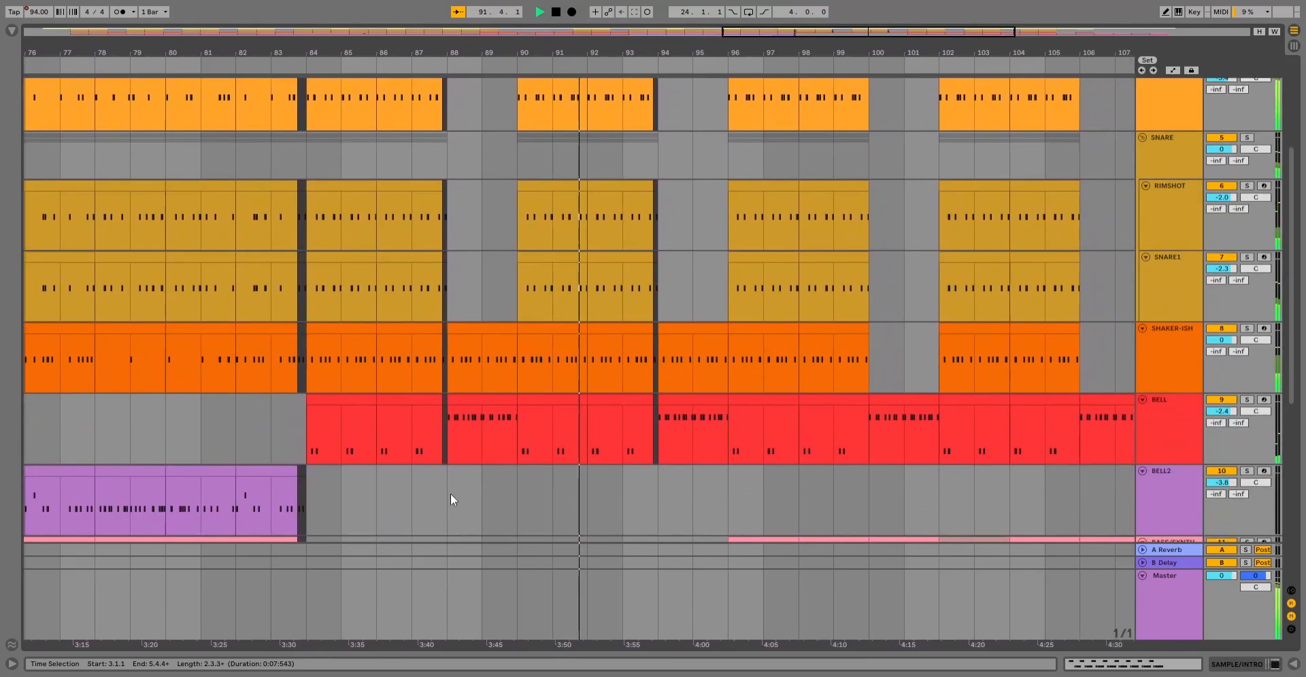
{"action": "scroll", "coordinate": [235, 549], "scroll_direction": "down", "scroll_amount": 2}
{"action": "scroll", "coordinate": [235, 550], "scroll_direction": "up", "scroll_amount": 3}
{"action": "scroll", "coordinate": [235, 549], "scroll_direction": "up", "scroll_amount": 6}
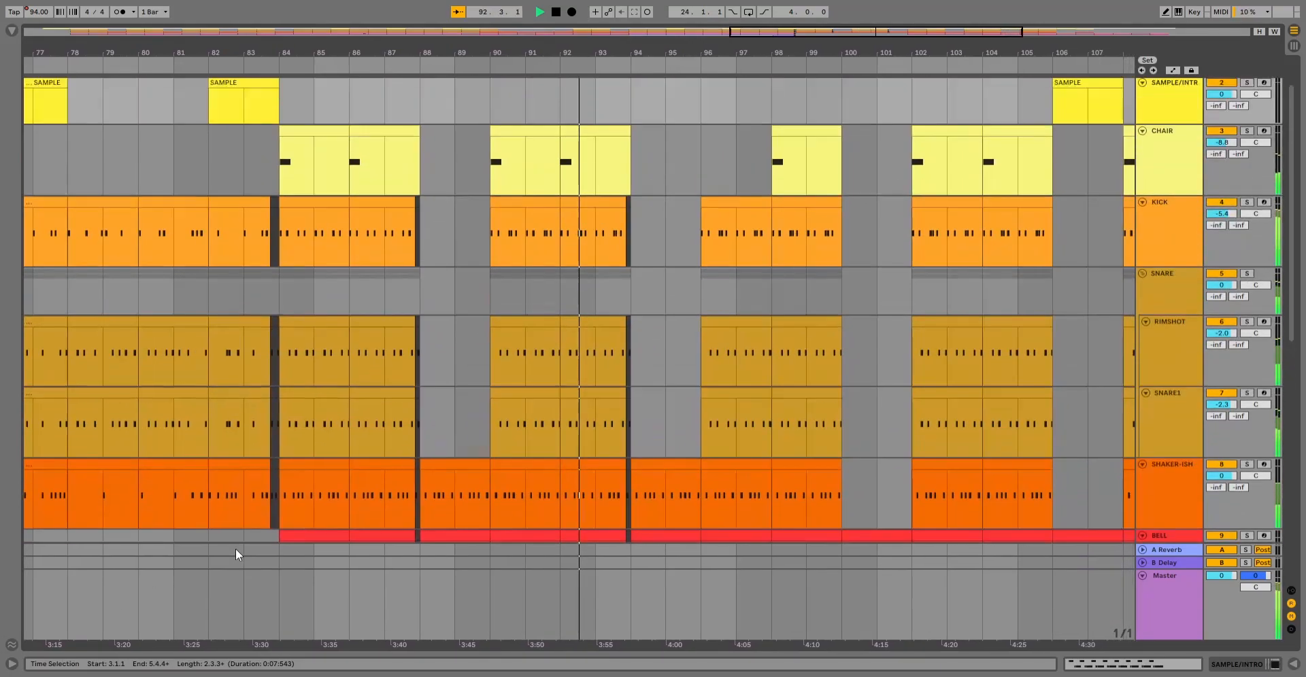
{"action": "scroll", "coordinate": [235, 549], "scroll_direction": "down", "scroll_amount": 3}
{"action": "scroll", "coordinate": [236, 549], "scroll_direction": "down", "scroll_amount": 10}
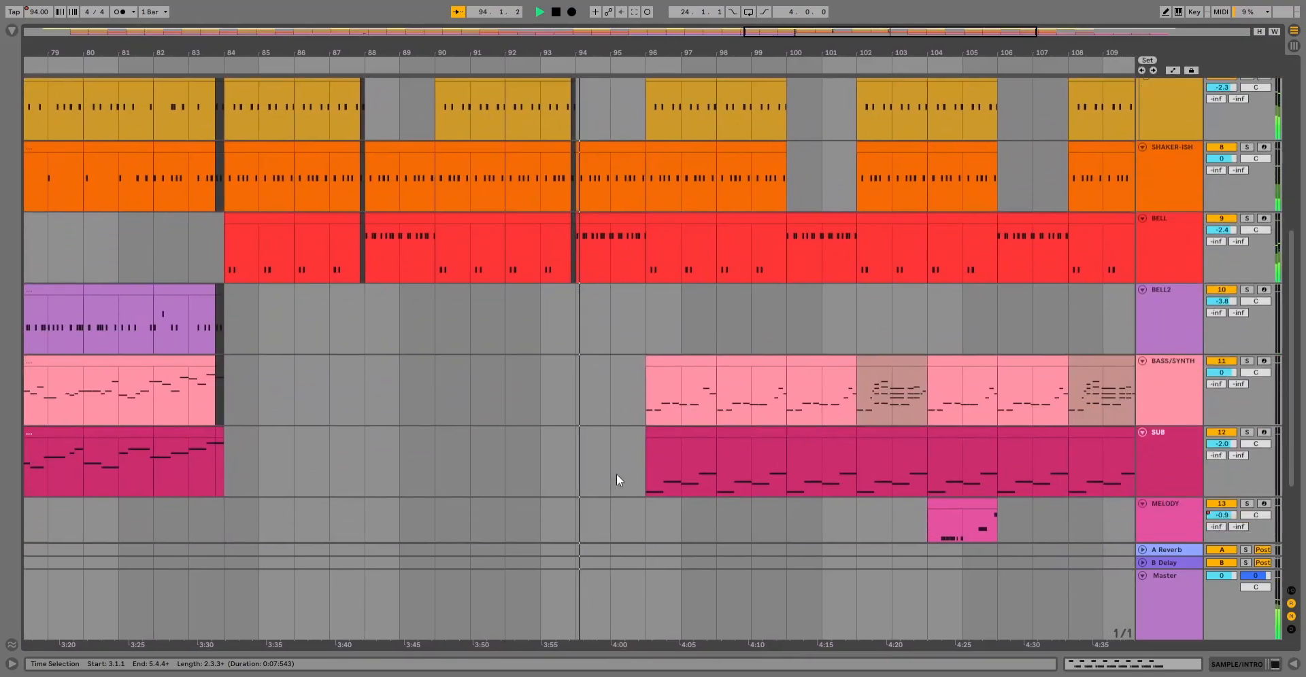
{"action": "scroll", "coordinate": [616, 475], "scroll_direction": "up", "scroll_amount": 2}
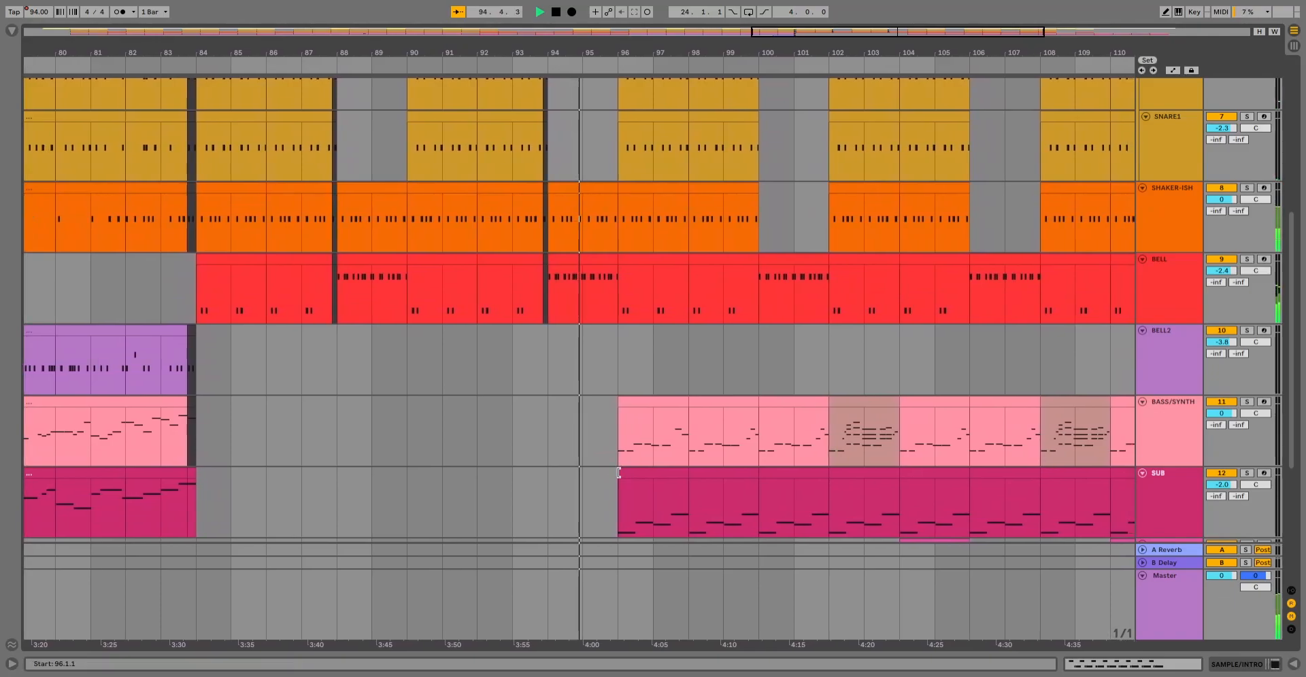
{"action": "scroll", "coordinate": [618, 473], "scroll_direction": "up", "scroll_amount": 4}
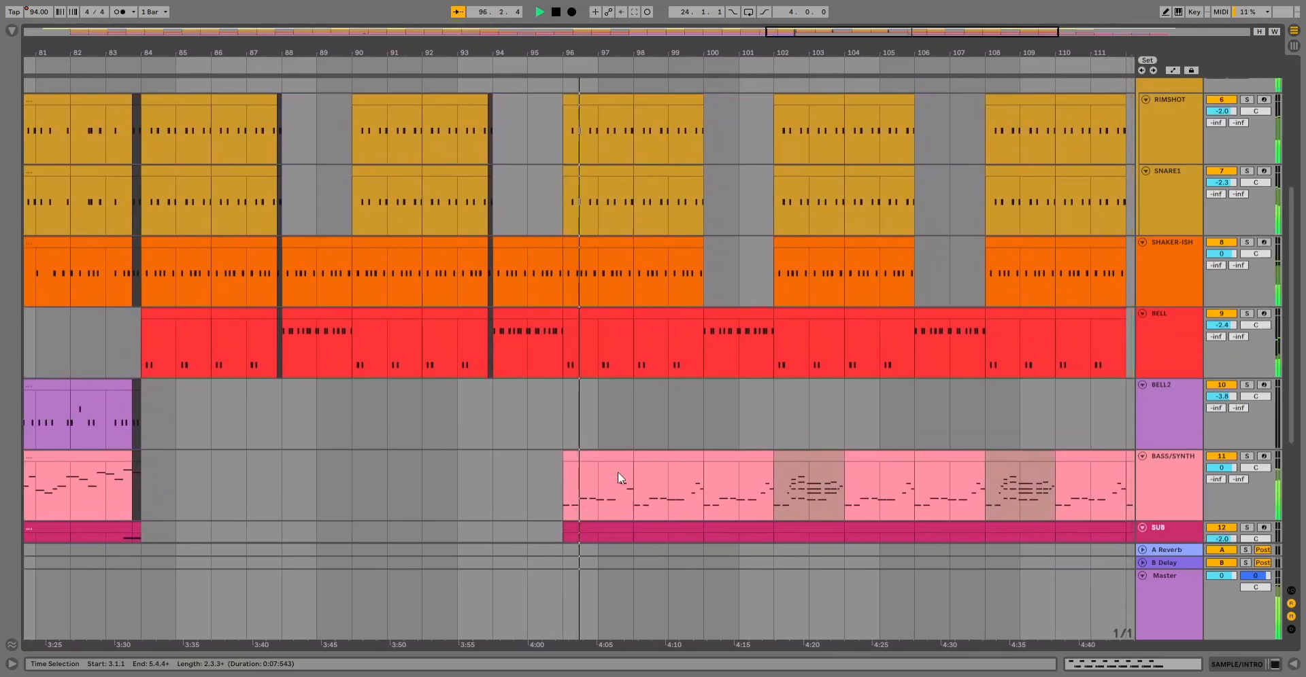
Step: Examine the RIMSHOT, SNARE1, SHAKER-ISH, BELL, BASS/SYNTH, SUB and MELODY tracks while playback runs from bar 96 to bar 105
{"action": "scroll", "coordinate": [617, 472], "scroll_direction": "down", "scroll_amount": 7}
{"action": "scroll", "coordinate": [618, 472], "scroll_direction": "down", "scroll_amount": 2}
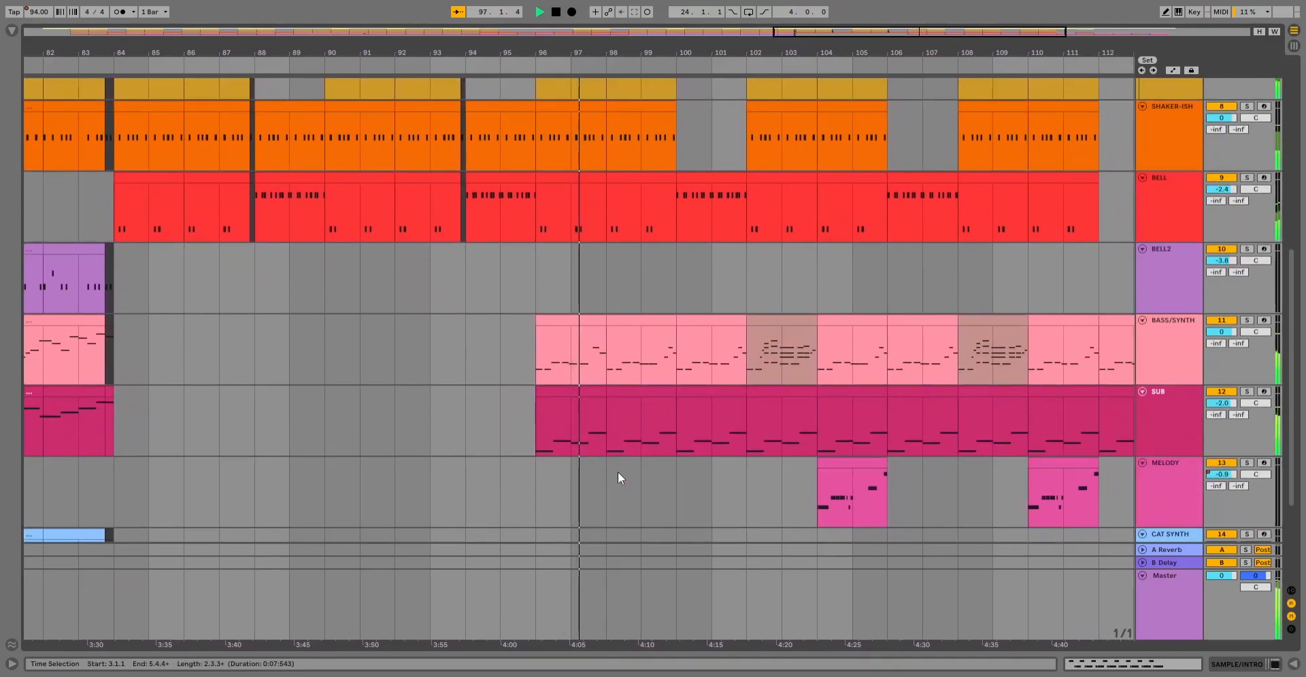
{"action": "scroll", "coordinate": [618, 473], "scroll_direction": "up", "scroll_amount": 6}
{"action": "scroll", "coordinate": [617, 473], "scroll_direction": "up", "scroll_amount": 4}
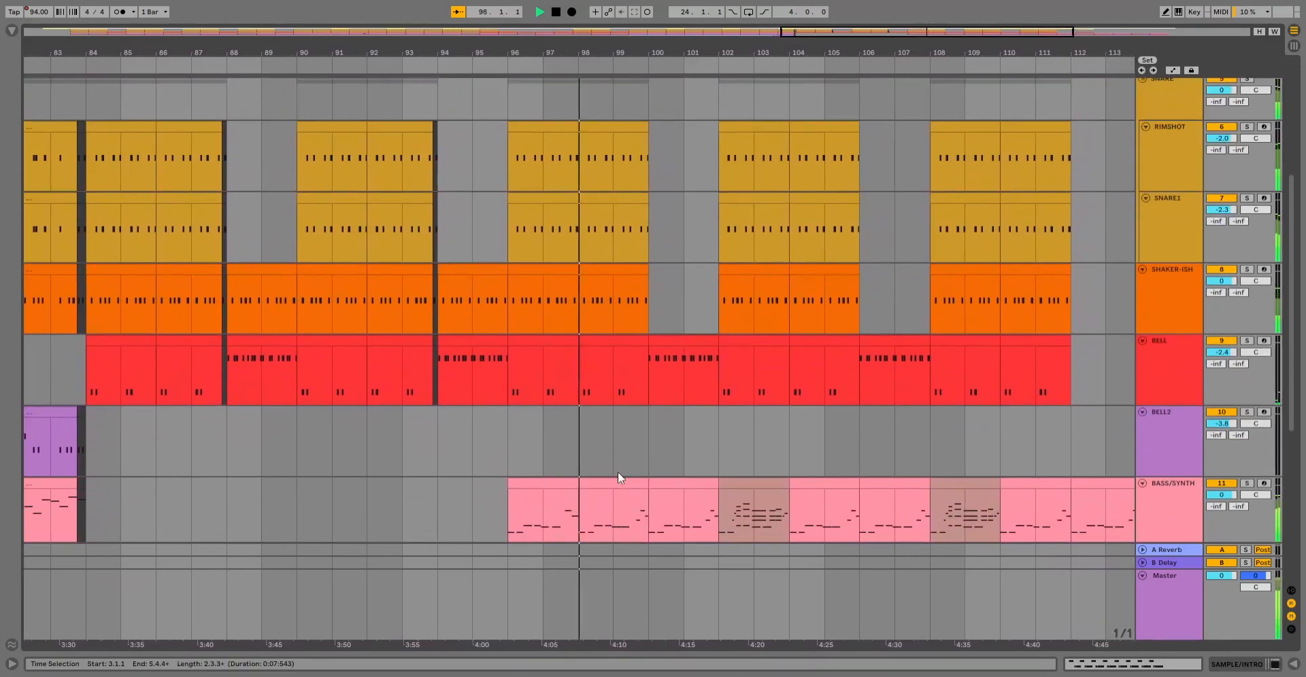
{"action": "scroll", "coordinate": [618, 473], "scroll_direction": "down", "scroll_amount": 6}
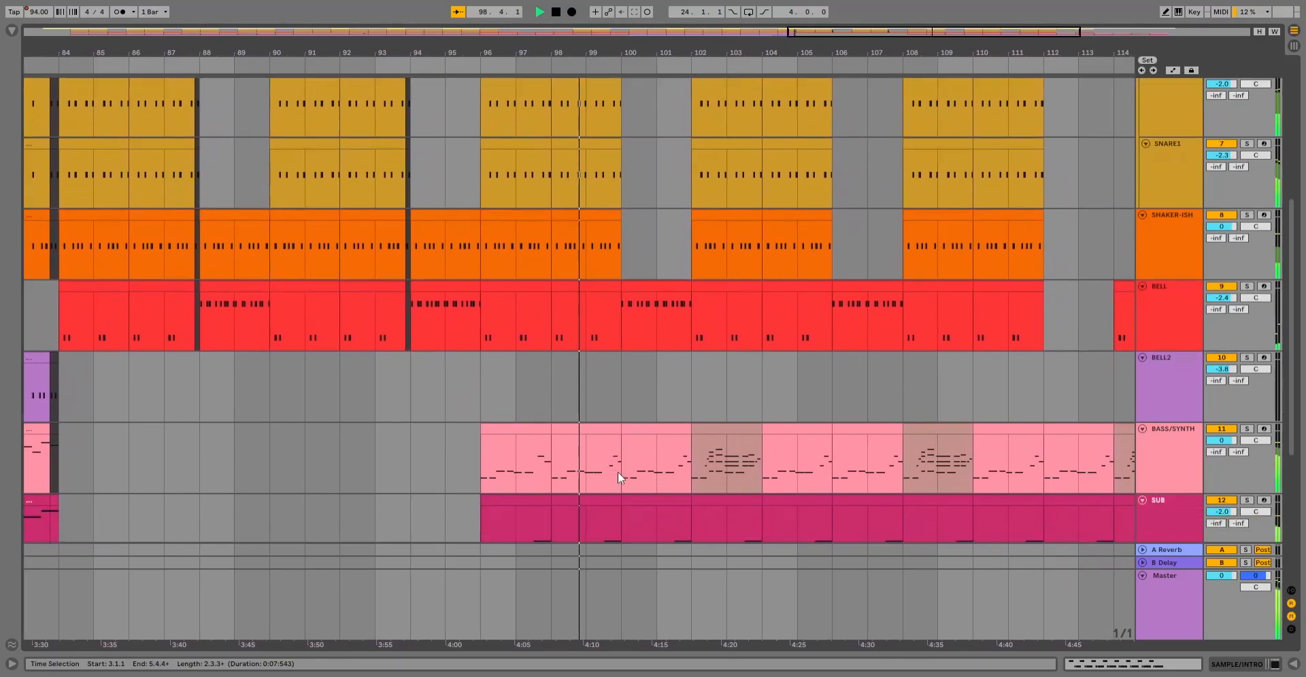
{"action": "scroll", "coordinate": [620, 479], "scroll_direction": "down", "scroll_amount": 4}
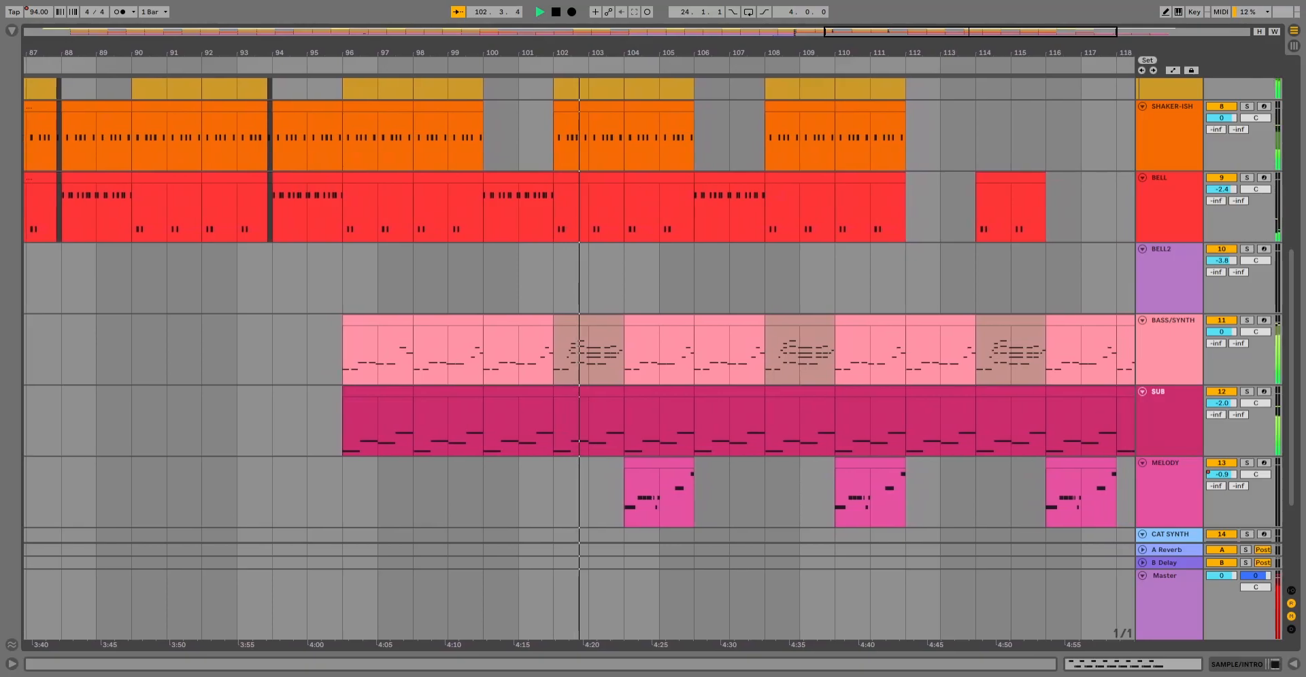
{"action": "scroll", "coordinate": [591, 622], "scroll_direction": "up", "scroll_amount": 1}
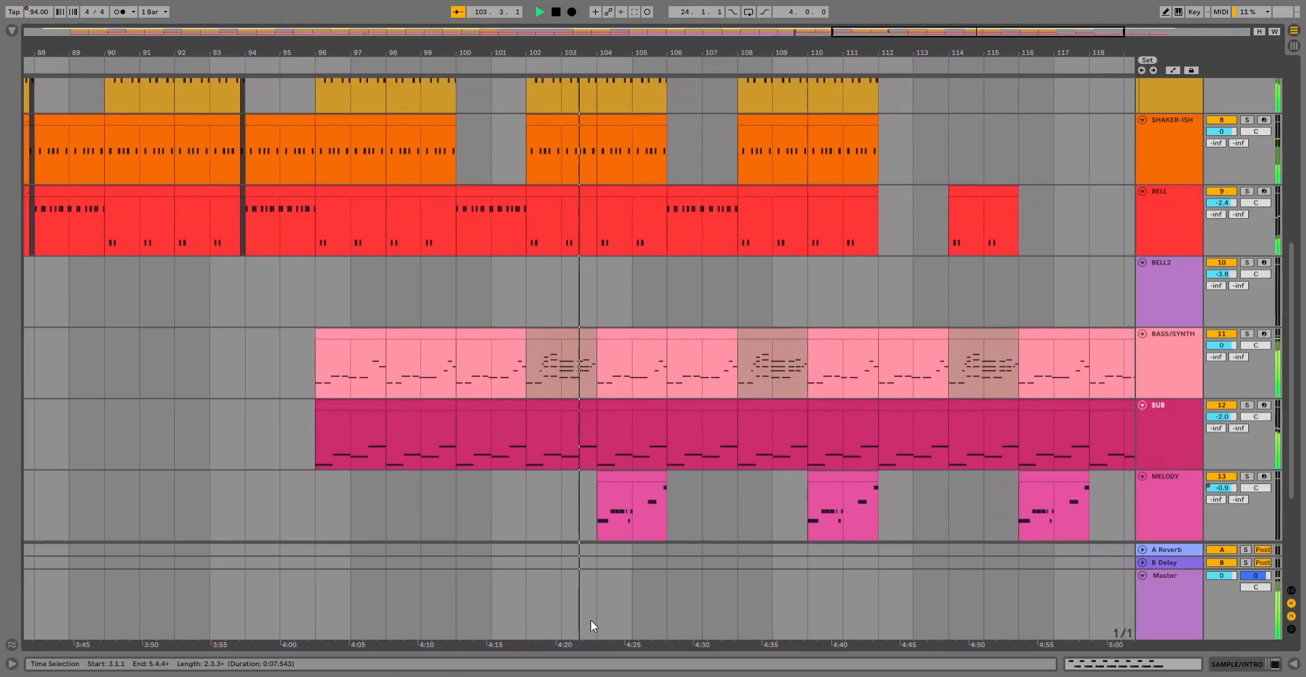
{"action": "scroll", "coordinate": [585, 596], "scroll_direction": "down", "scroll_amount": 1}
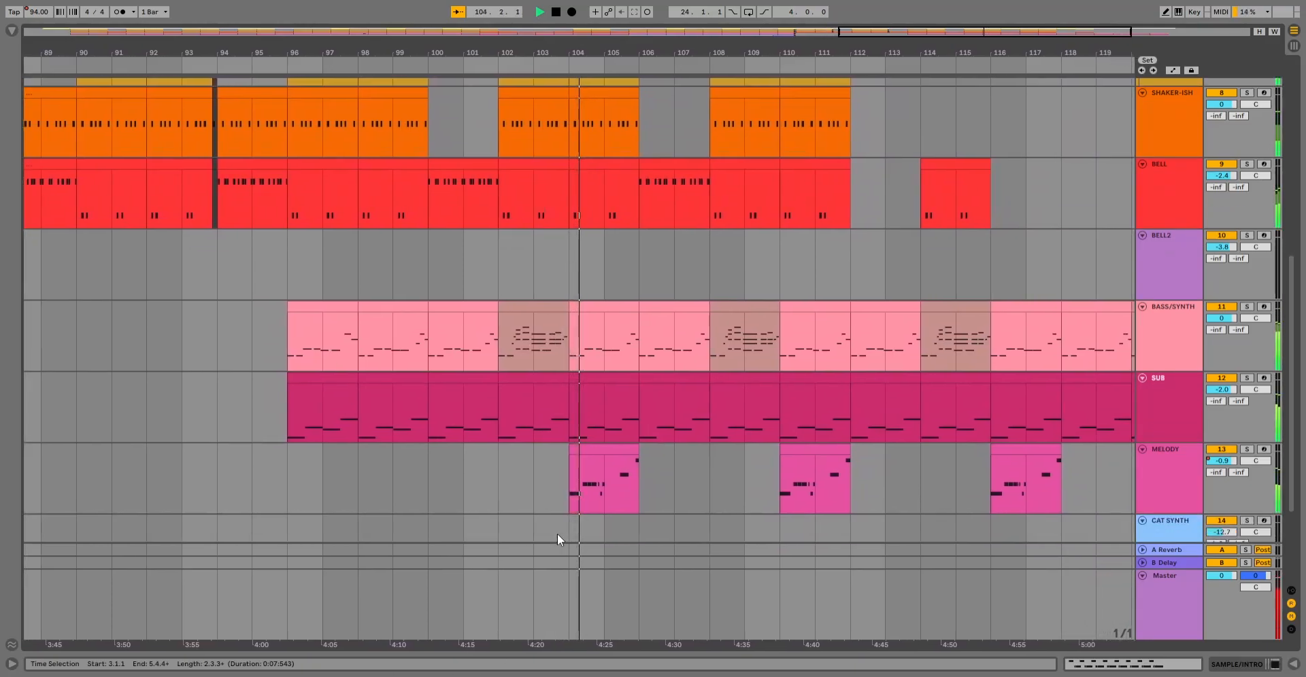
{"action": "scroll", "coordinate": [557, 534], "scroll_direction": "down", "scroll_amount": 1}
{"action": "scroll", "coordinate": [558, 534], "scroll_direction": "up", "scroll_amount": 1}
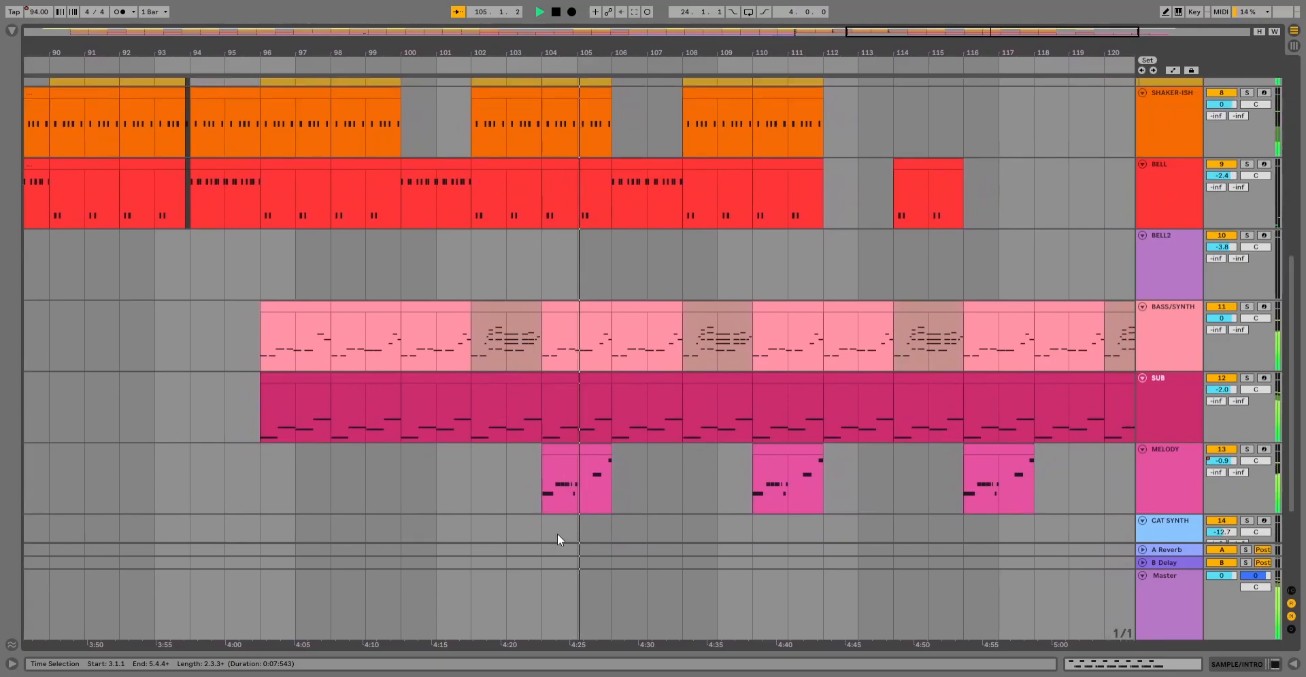
Step: Examine the closing section from SNARE1 down to the deactivated STRINGS-ISH clips while playback runs from bar 105 to bar 117
{"action": "scroll", "coordinate": [557, 534], "scroll_direction": "up", "scroll_amount": 3}
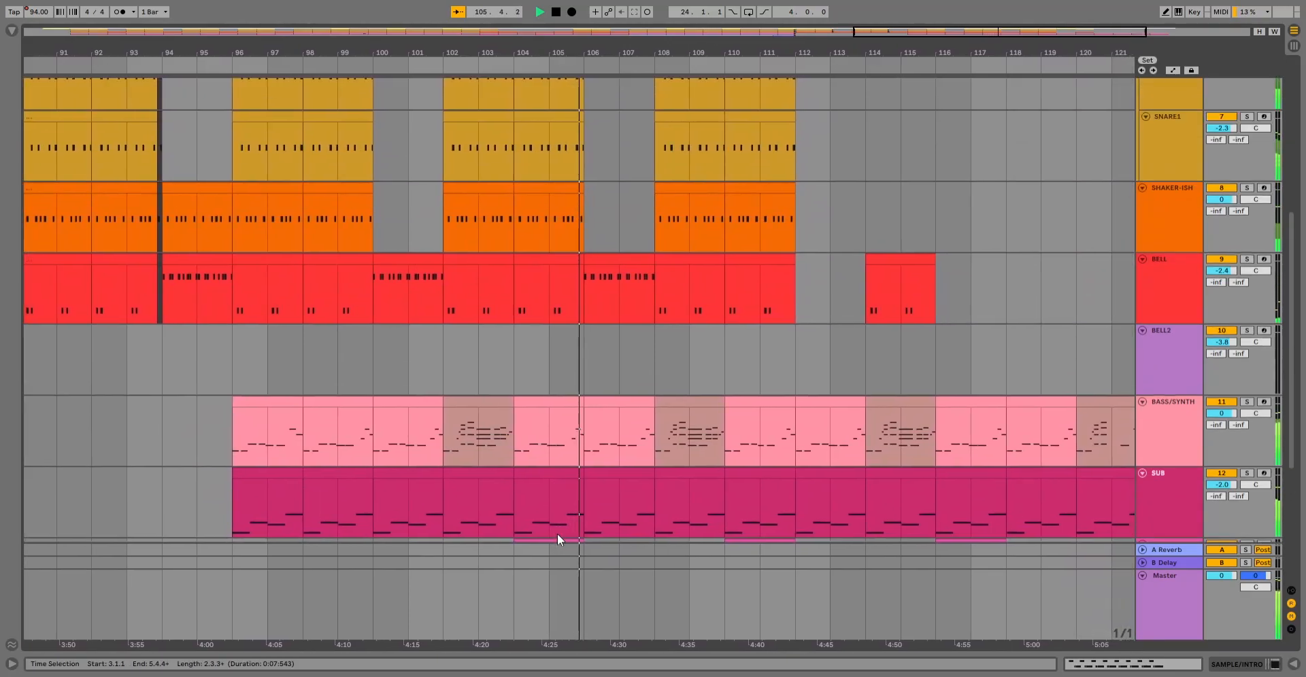
{"action": "scroll", "coordinate": [557, 533], "scroll_direction": "down", "scroll_amount": 2}
{"action": "scroll", "coordinate": [558, 533], "scroll_direction": "down", "scroll_amount": 2}
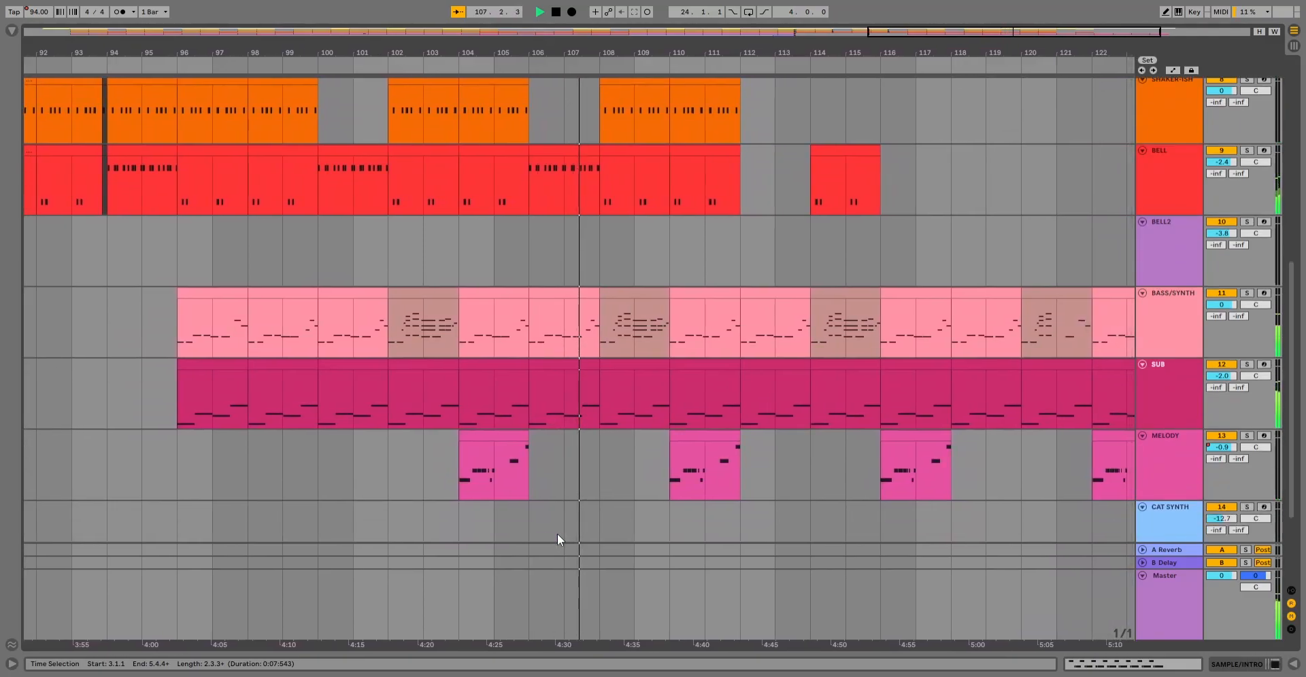
{"action": "scroll", "coordinate": [557, 534], "scroll_direction": "down", "scroll_amount": 3}
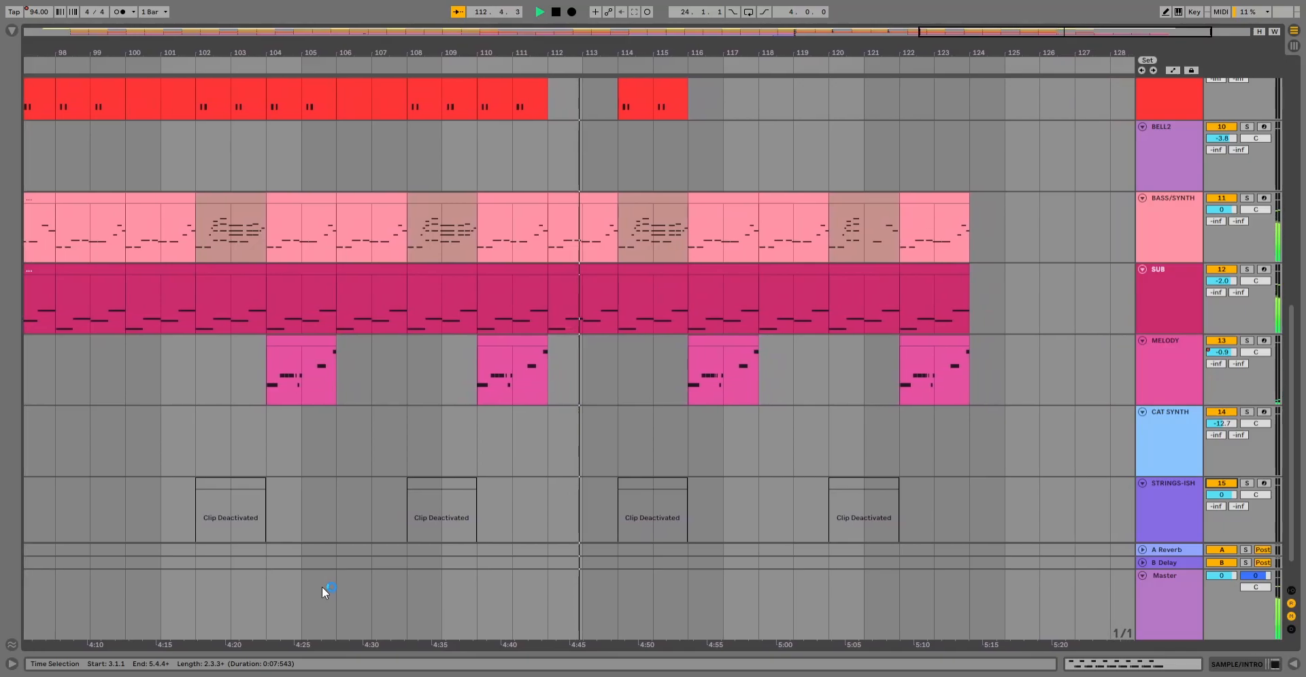
{"action": "scroll", "coordinate": [322, 589], "scroll_direction": "up", "scroll_amount": 5}
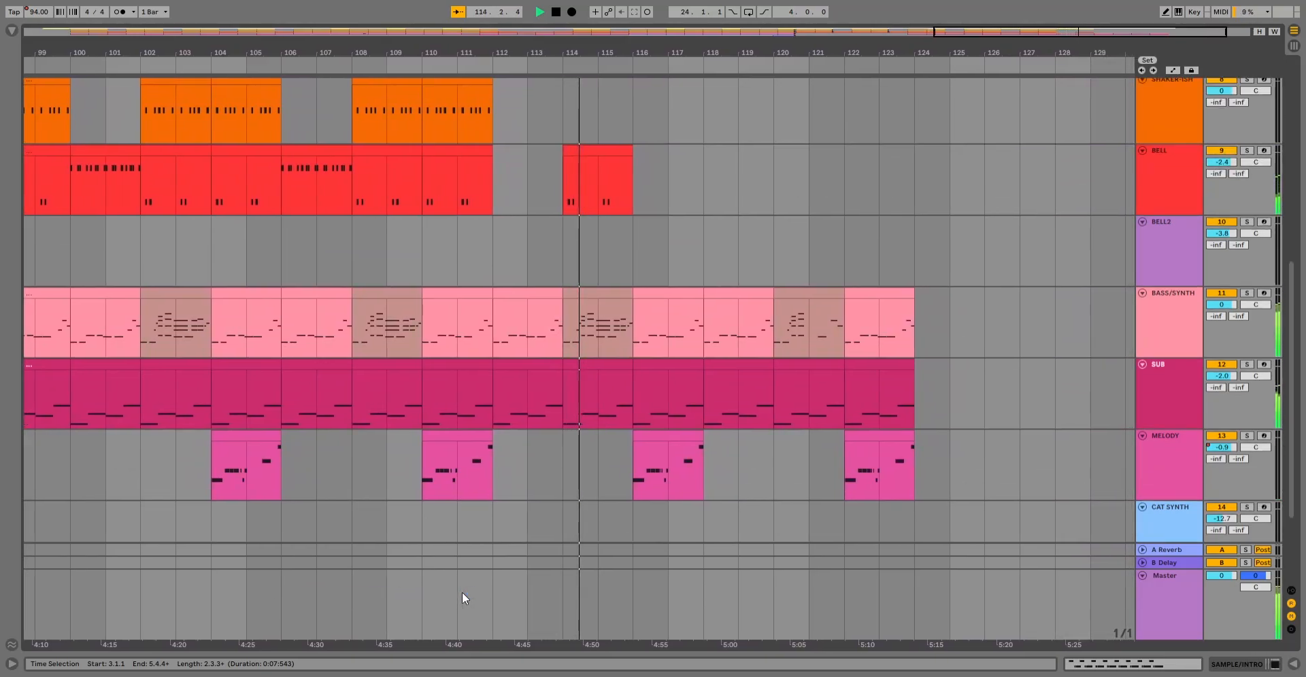
{"action": "scroll", "coordinate": [462, 592], "scroll_direction": "up", "scroll_amount": 1}
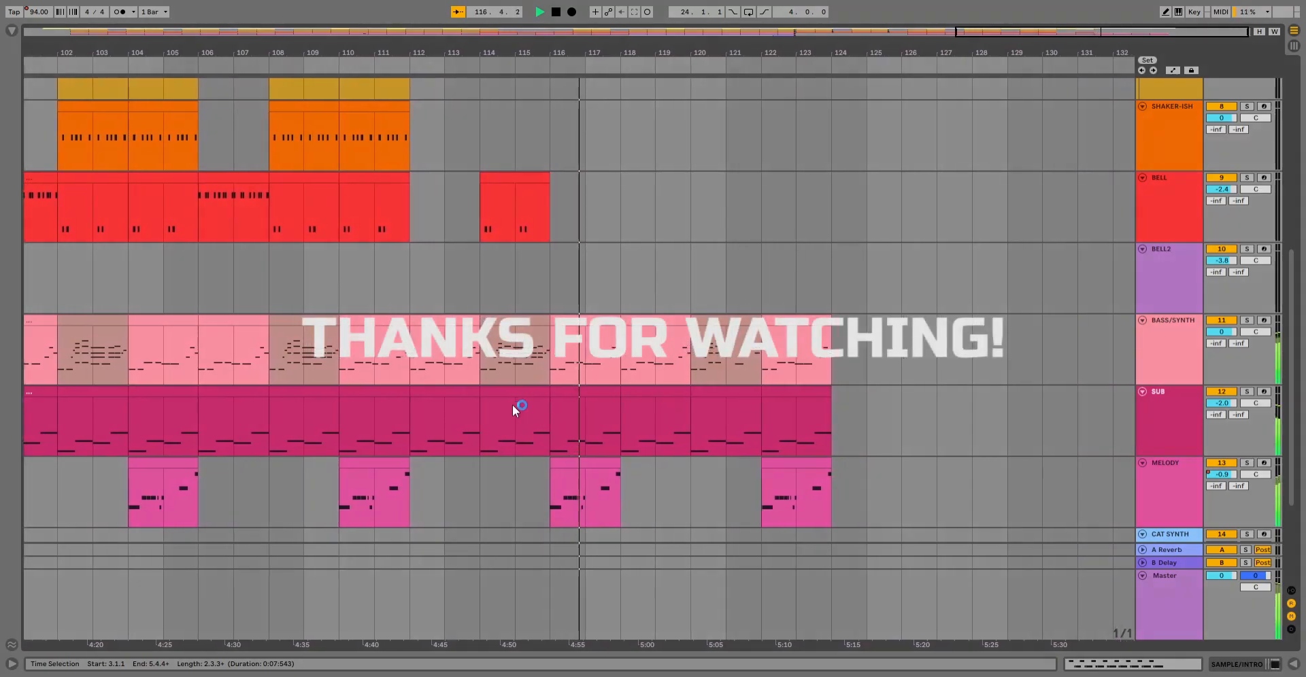
{"action": "scroll", "coordinate": [505, 509], "scroll_direction": "up", "scroll_amount": 1}
{"action": "scroll", "coordinate": [505, 510], "scroll_direction": "down", "scroll_amount": 2}
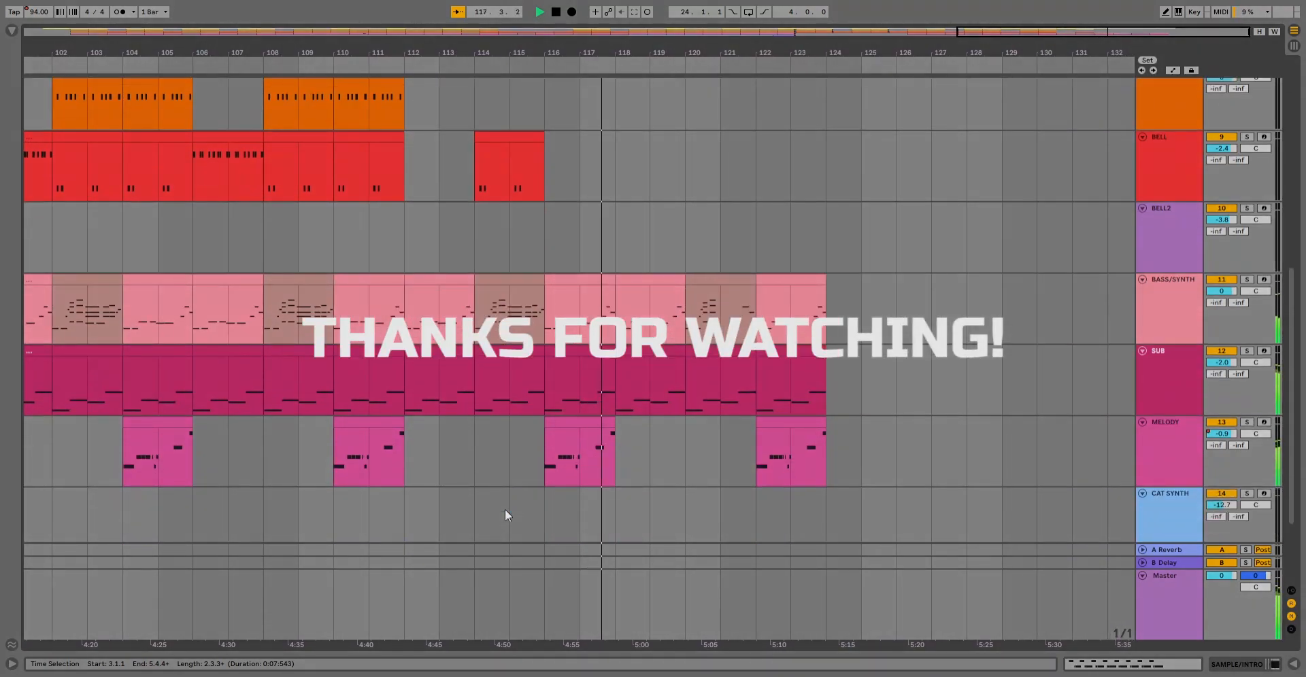